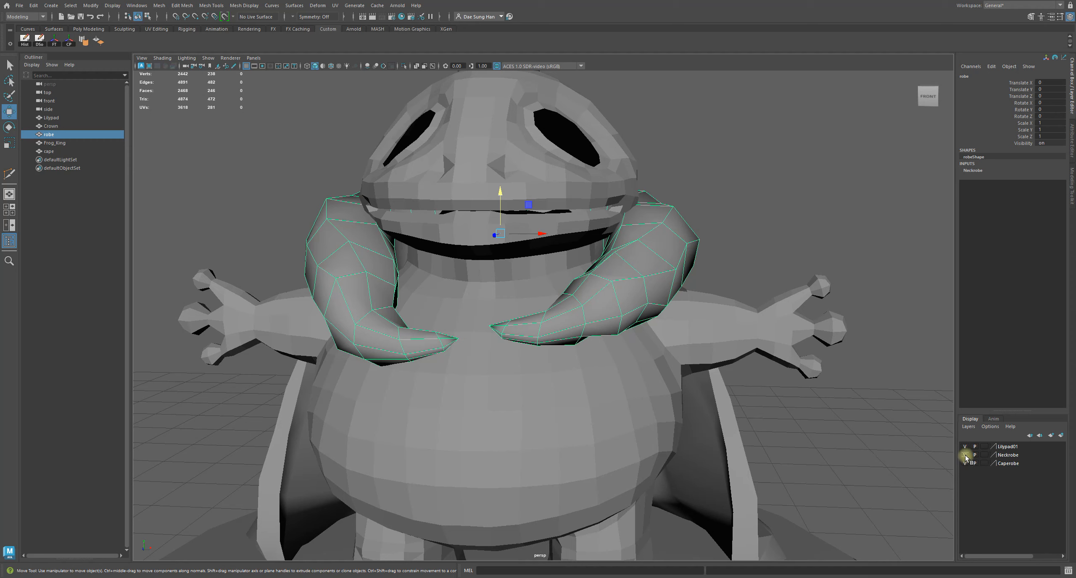
Hide the Neckrobe, Lilypad01 and Caperobe display layers and clear the selection
click(965, 456)
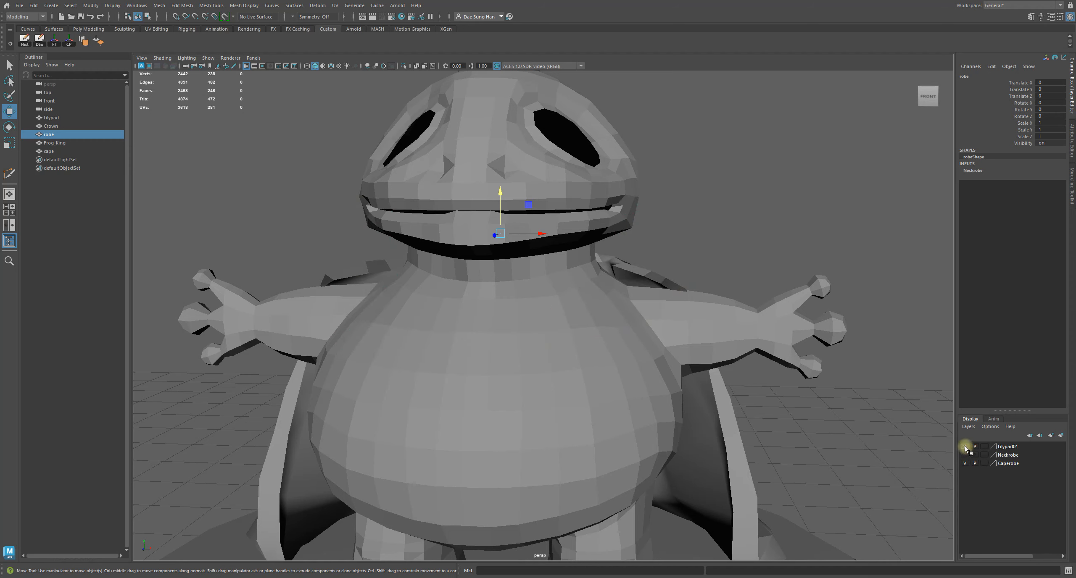
click(965, 447)
click(965, 463)
click(835, 447)
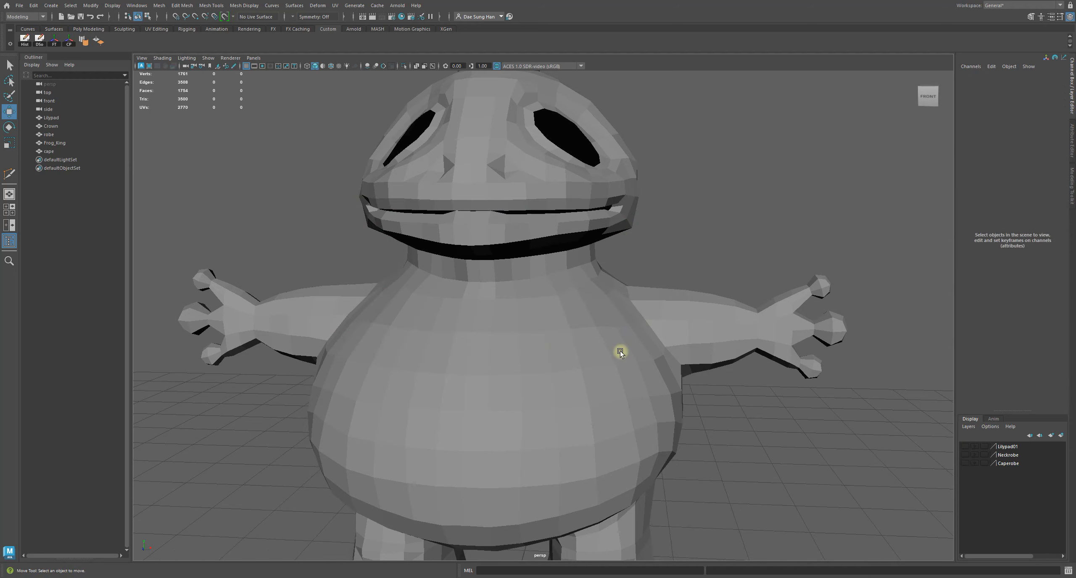
Assign the crown to a new display layer and hide that layer
alt+middle_drag(503, 239, 471, 293)
click(472, 181)
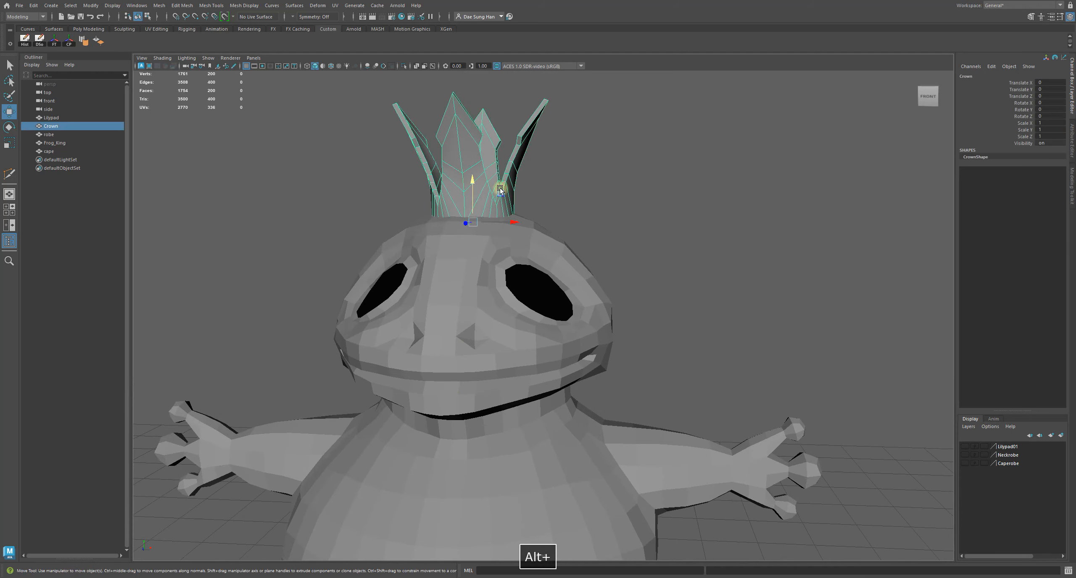
click(1060, 436)
click(967, 448)
click(752, 326)
Look inside the frog's body toward its right arm to examine the interior of the mesh
alt+middle_drag(506, 462, 517, 381)
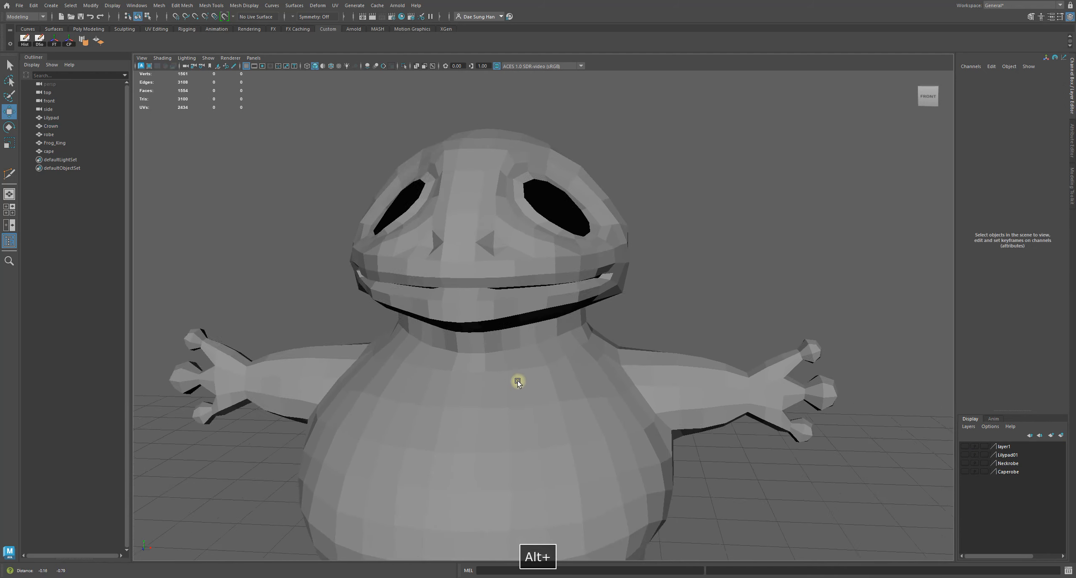
alt+drag(518, 381, 395, 378)
alt+right_drag(453, 376, 905, 476)
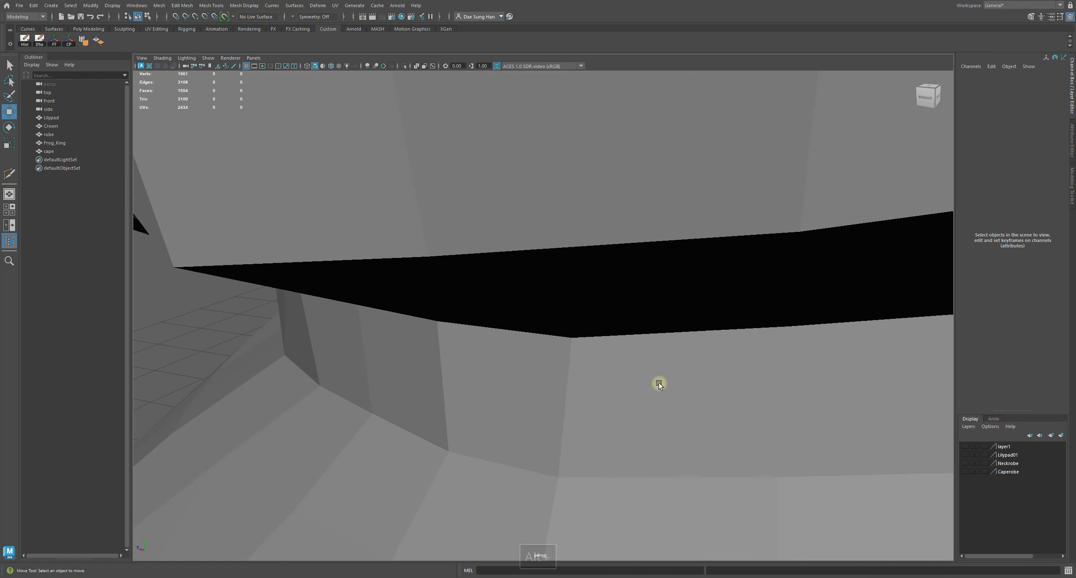
alt+middle_drag(659, 383, 384, 363)
alt+right_drag(384, 363, 895, 474)
alt+middle_drag(757, 421, 490, 382)
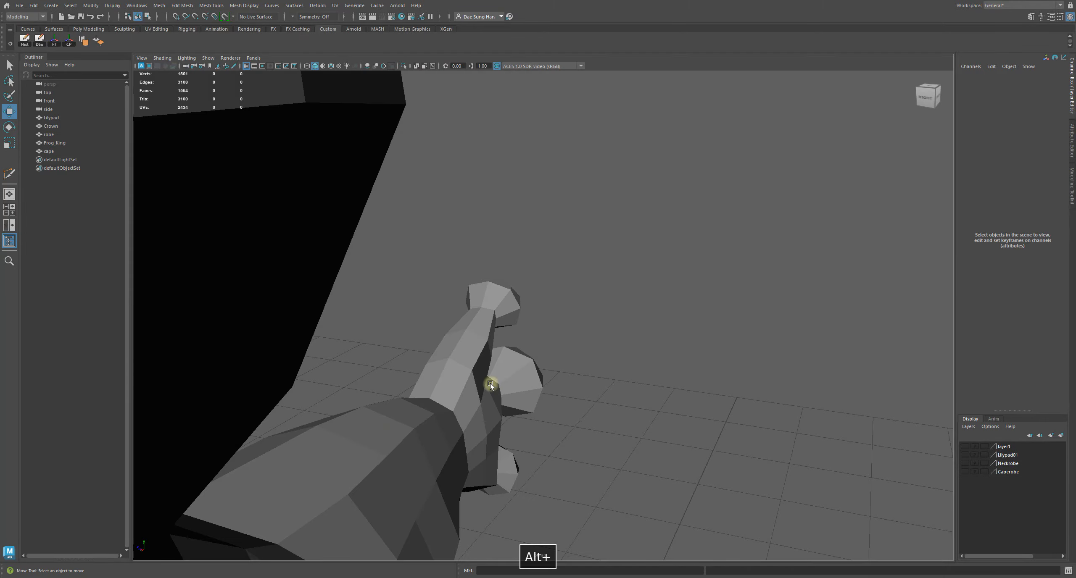
alt+right_drag(407, 389, 541, 298)
alt+drag(558, 313, 497, 288)
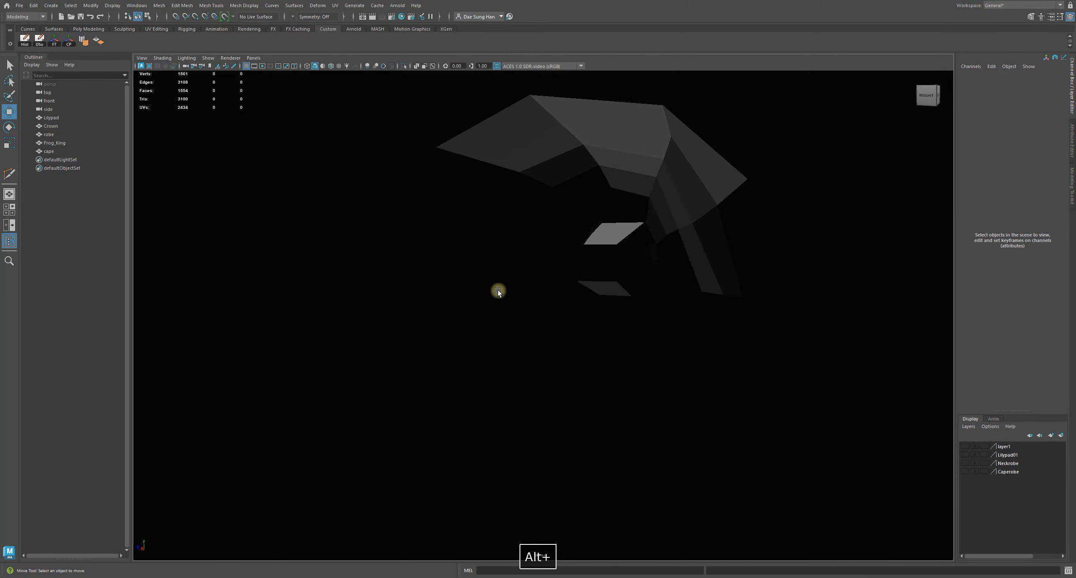
Turn on two-sided lighting in the viewport with default lighting in use
click(186, 59)
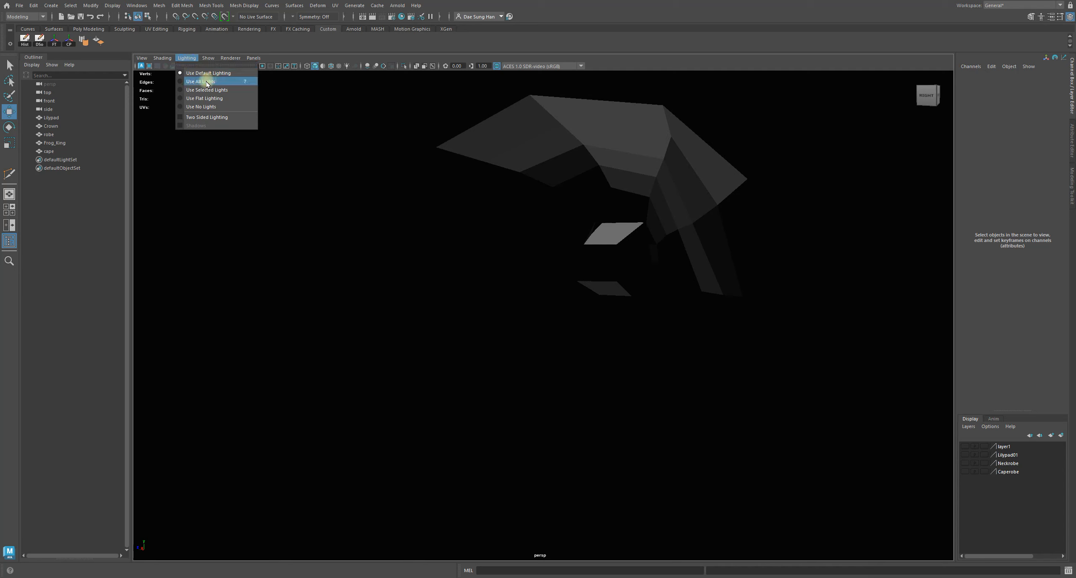
click(205, 84)
click(190, 59)
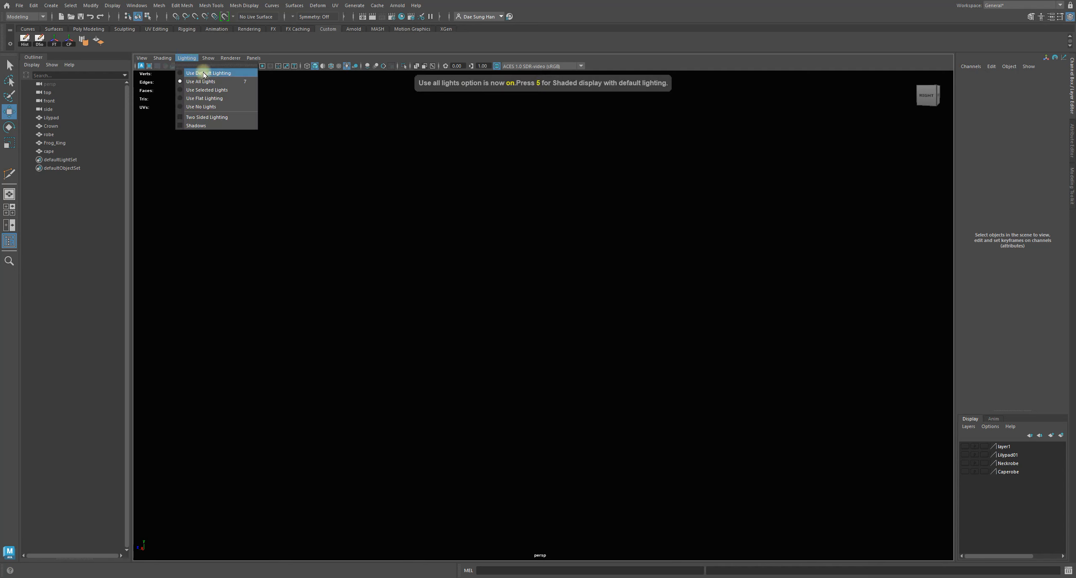
click(199, 119)
click(186, 60)
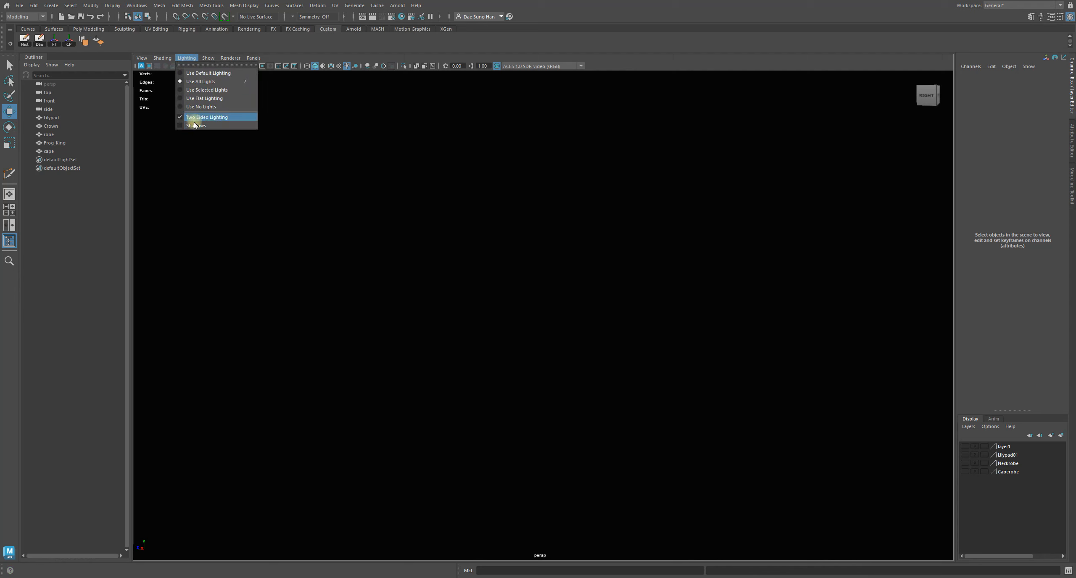
click(199, 74)
click(187, 58)
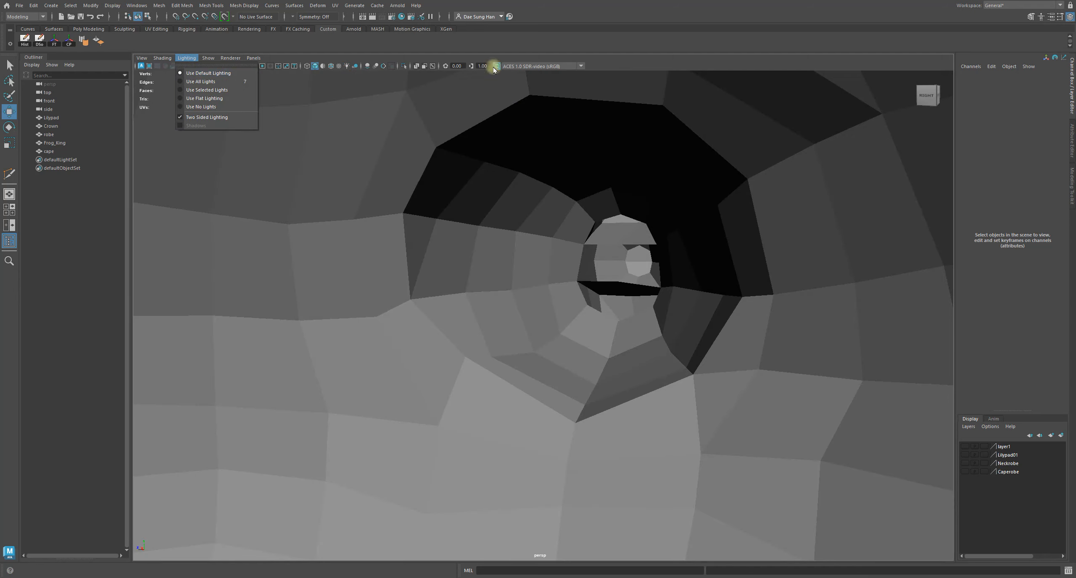
click(424, 48)
Select the frog body and display it in smooth mesh preview, viewed from inside its right hand
alt+drag(445, 234, 477, 302)
alt+drag(442, 273, 503, 290)
click(554, 279)
alt+middle_drag(530, 301, 598, 284)
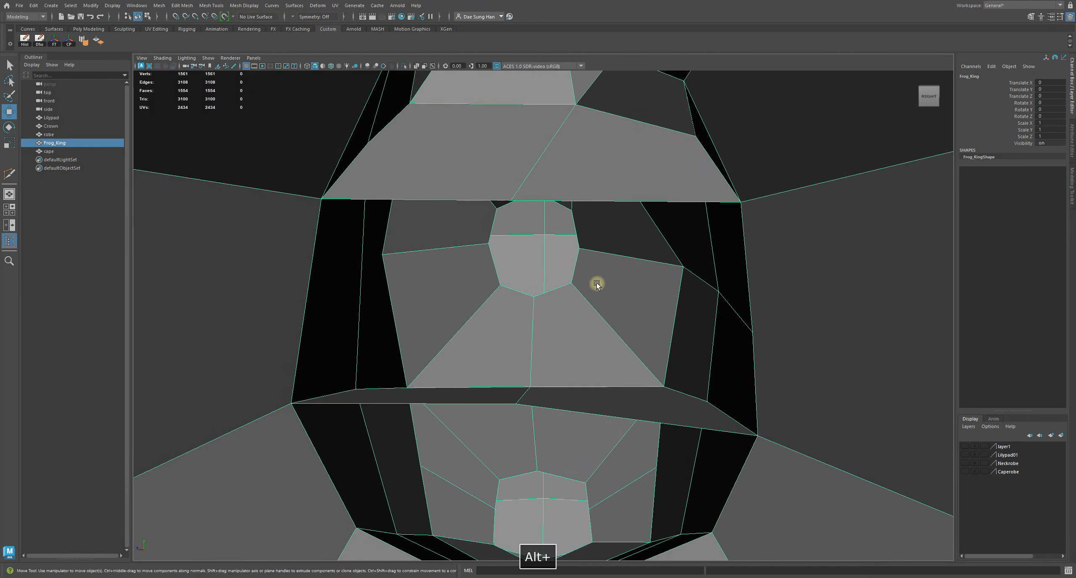
alt+drag(598, 283, 593, 276)
key(3)
alt+middle_drag(581, 283, 580, 281)
alt+drag(580, 280, 593, 264)
alt+middle_drag(593, 263, 608, 279)
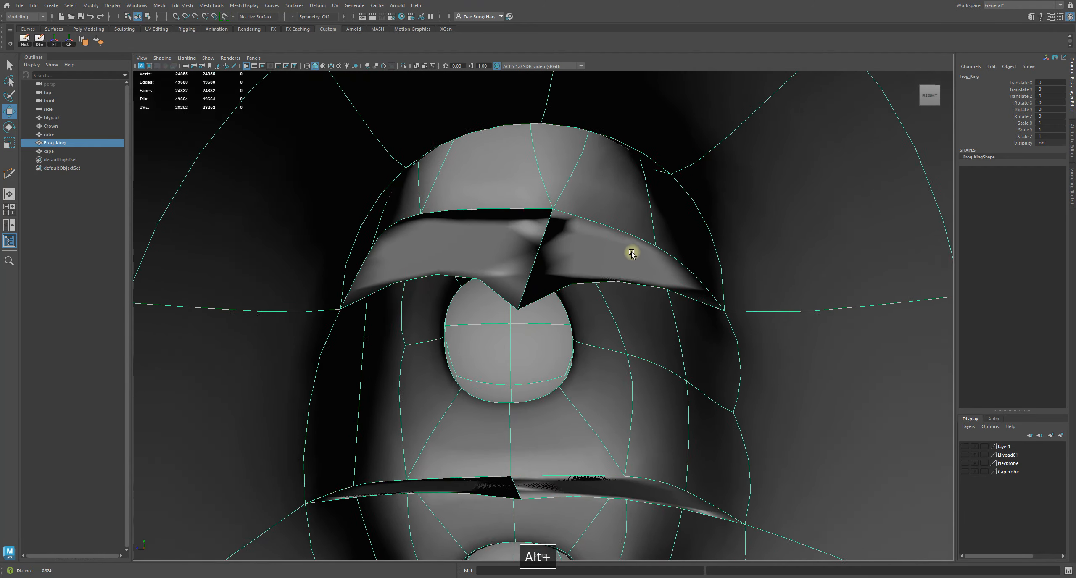
Examine the interior of the smoothed right arm and hand for stray faces between the fingers
alt+right_drag(632, 252, 298, 231)
alt+drag(298, 231, 346, 192)
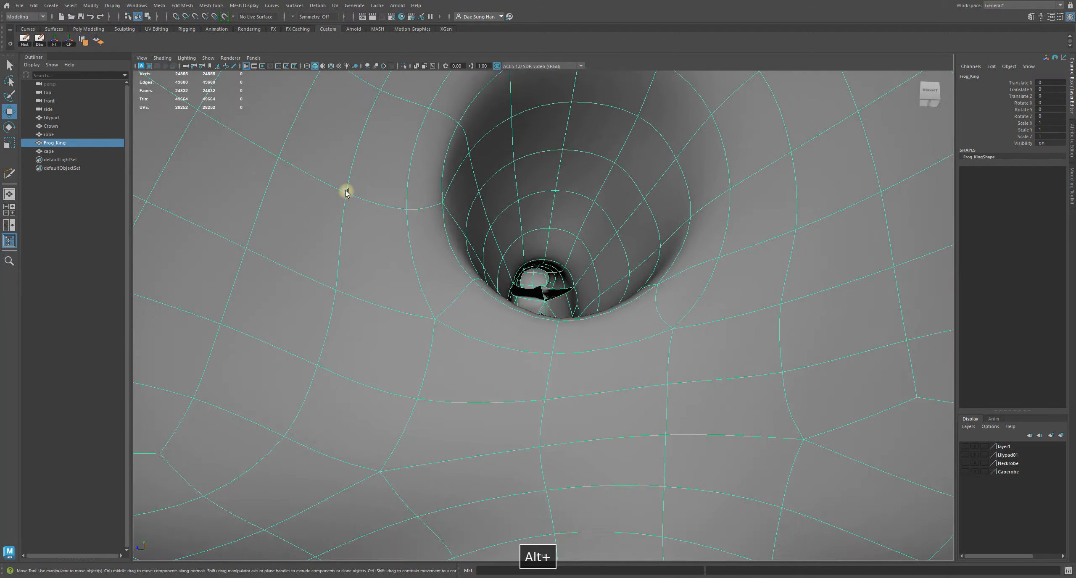
alt+middle_drag(466, 261, 479, 364)
alt+middle_drag(492, 212, 479, 305)
alt+drag(479, 304, 495, 321)
alt+middle_drag(512, 235, 637, 110)
alt+drag(601, 387, 567, 527)
alt+middle_drag(568, 528, 582, 170)
alt+drag(581, 170, 547, 413)
alt+middle_drag(547, 413, 542, 322)
alt+right_drag(413, 300, 547, 391)
alt+middle_drag(547, 391, 560, 279)
alt+right_drag(560, 279, 588, 320)
alt+drag(588, 320, 535, 383)
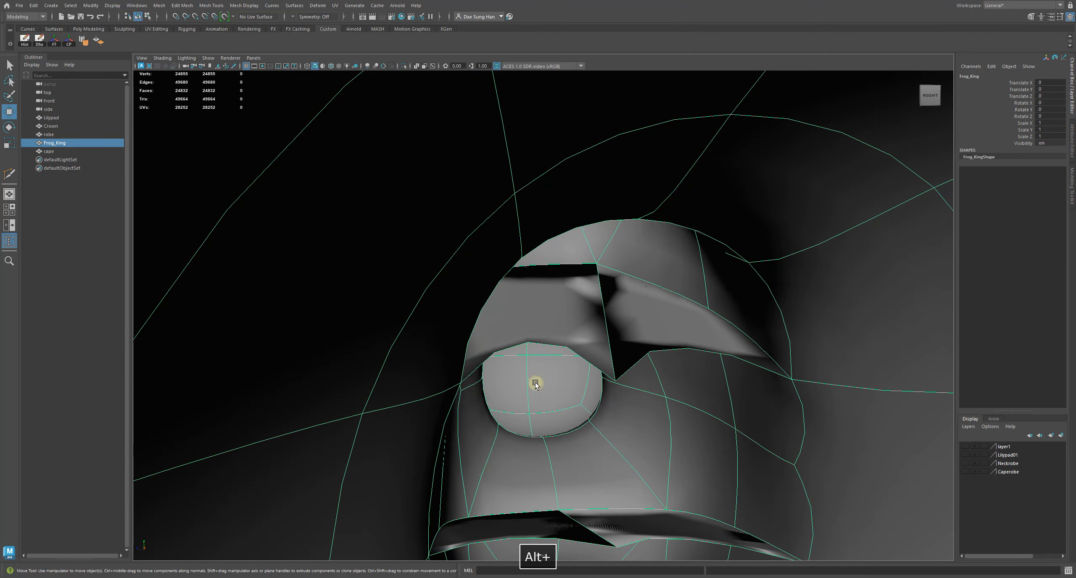
Switch the frog mesh to face selection and inspect the stray faces inside the right hand from several angles
right_drag(650, 328, 634, 377)
click(652, 327)
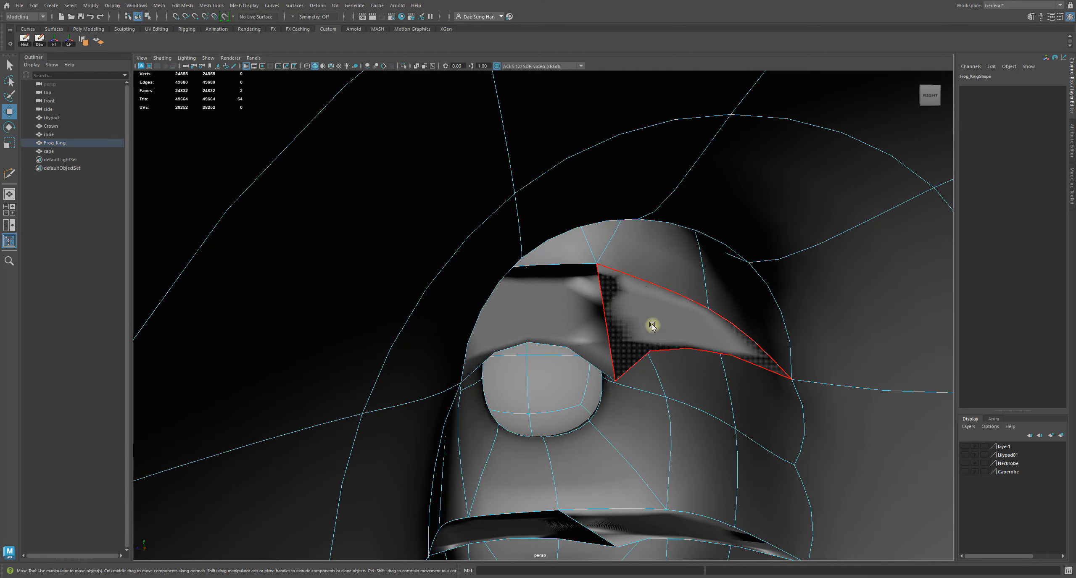
alt+drag(637, 317, 603, 225)
alt+middle_drag(605, 357, 584, 230)
alt+drag(584, 231, 588, 221)
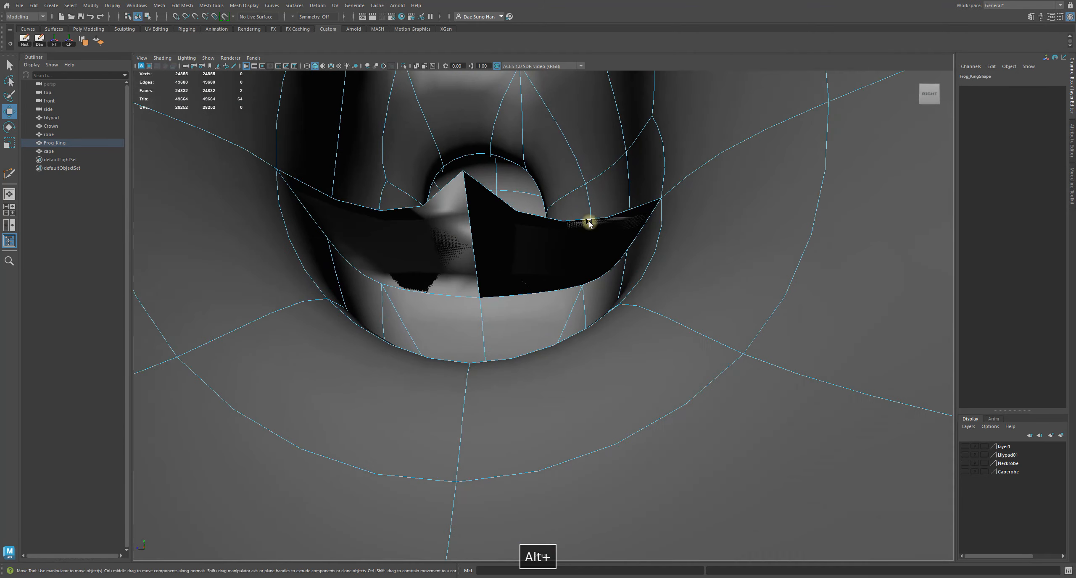
alt+middle_drag(588, 221, 602, 289)
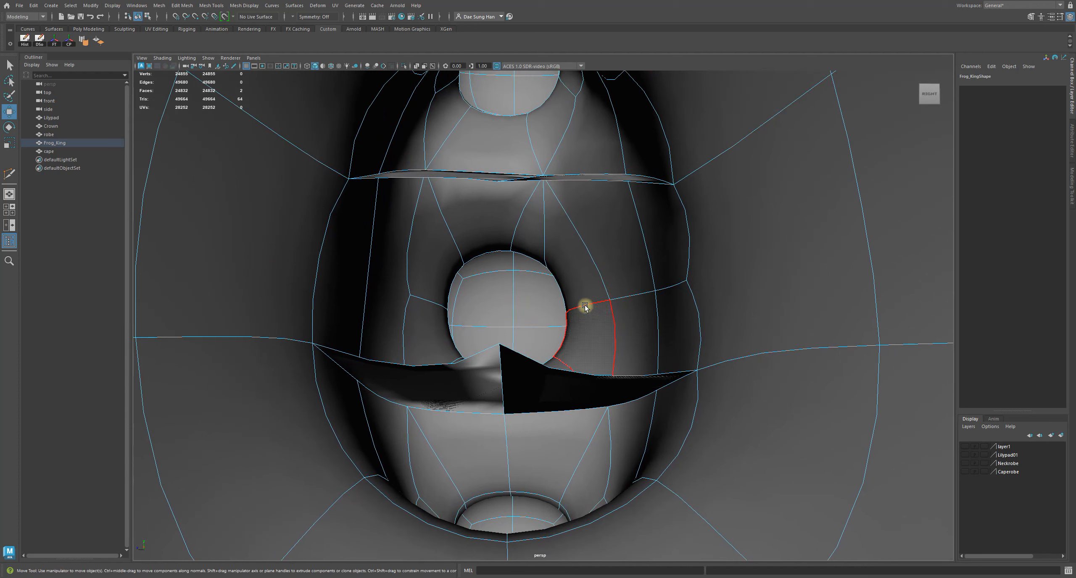
Delete the four stray internal faces between the middle and lower fingers of the frog's right hand
click(601, 390)
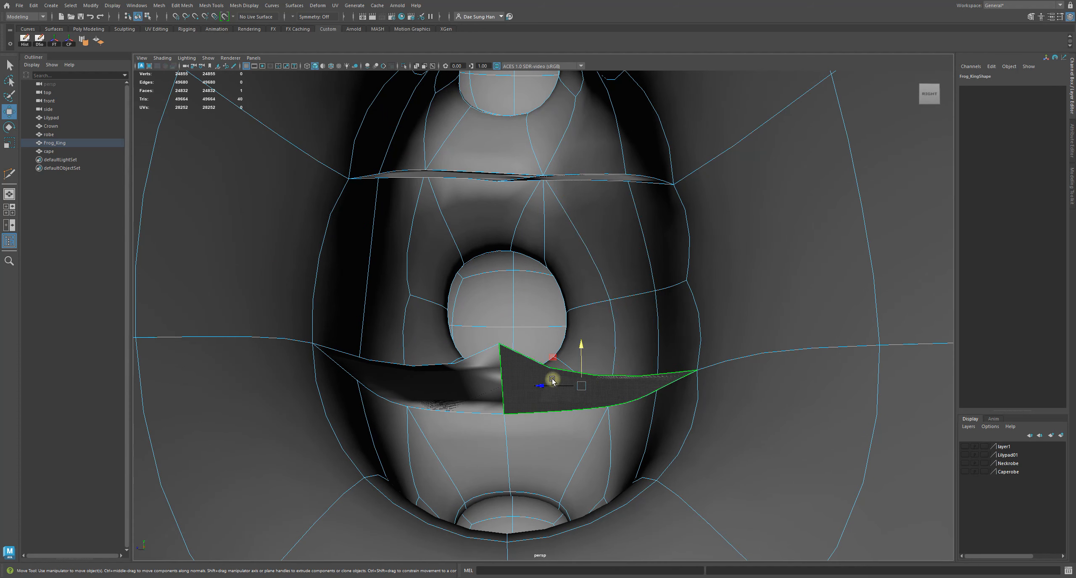
key(BackSpace)
click(454, 389)
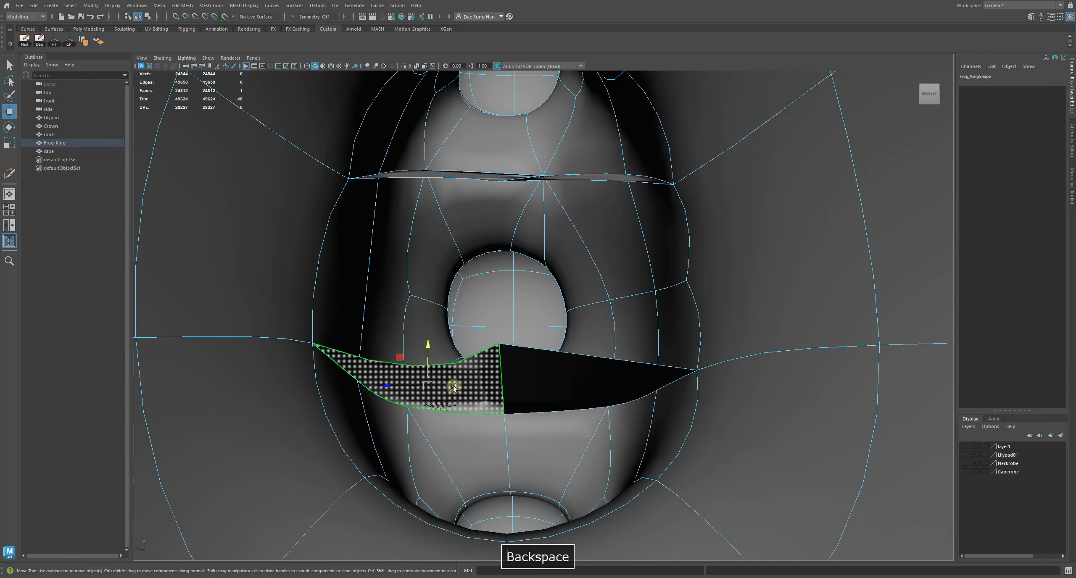
key(BackSpace)
click(554, 391)
key(BackSpace)
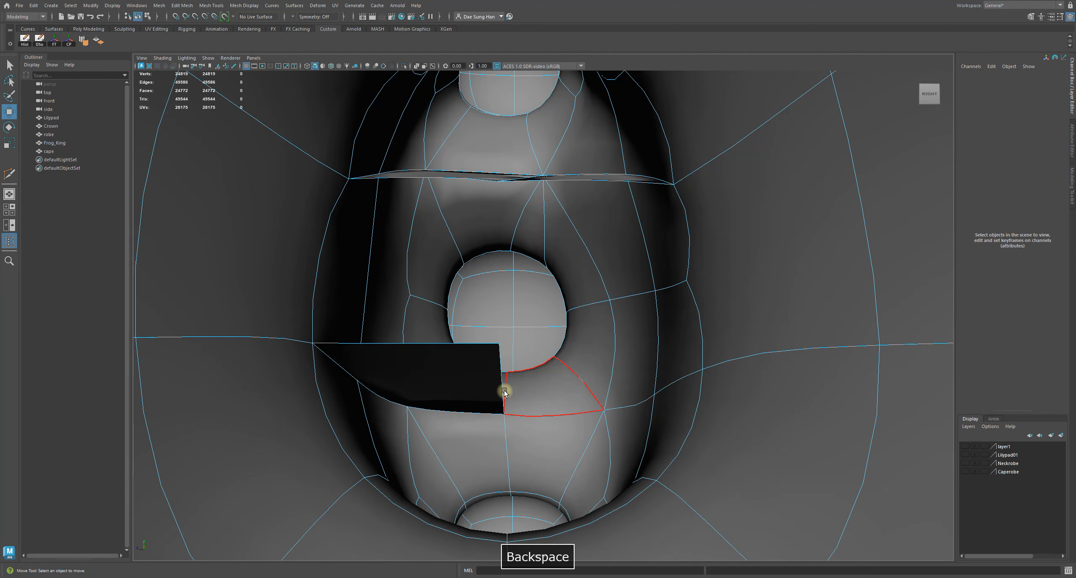
click(469, 380)
key(BackSpace)
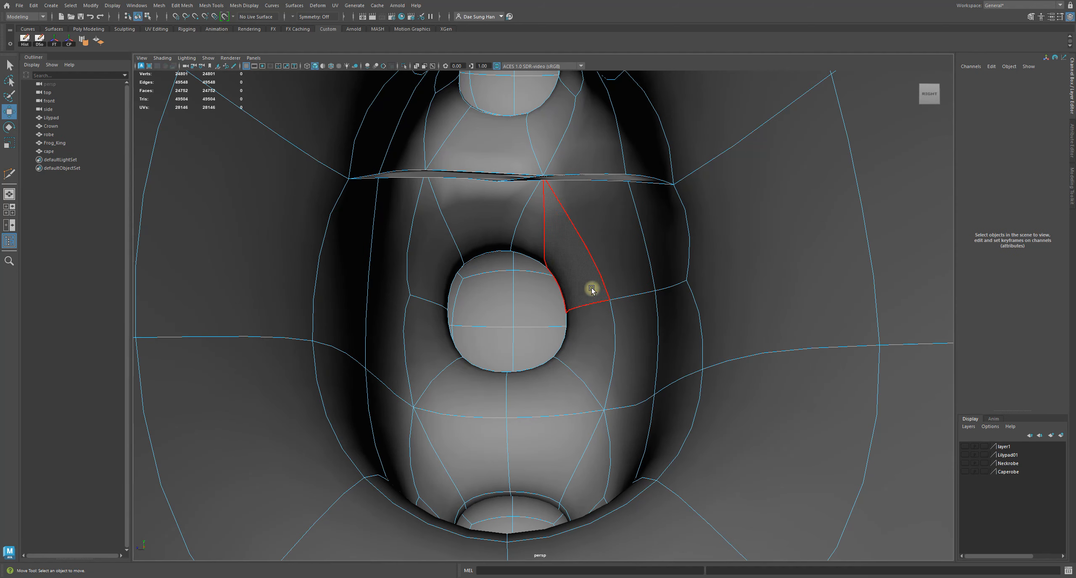
Compare the right hand's unsmoothed mesh with its smooth preview
alt+drag(586, 290, 582, 326)
alt+middle_drag(581, 326, 715, 333)
key(1)
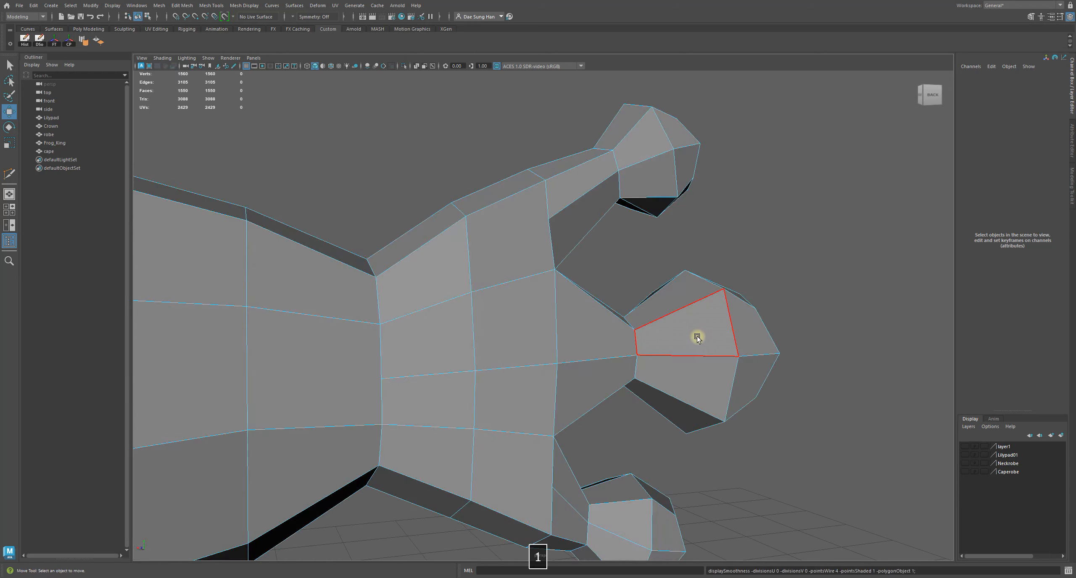
key(3)
Delete the four stray internal faces between the middle and upper fingers of the frog's right hand
alt+drag(472, 319, 705, 282)
click(710, 265)
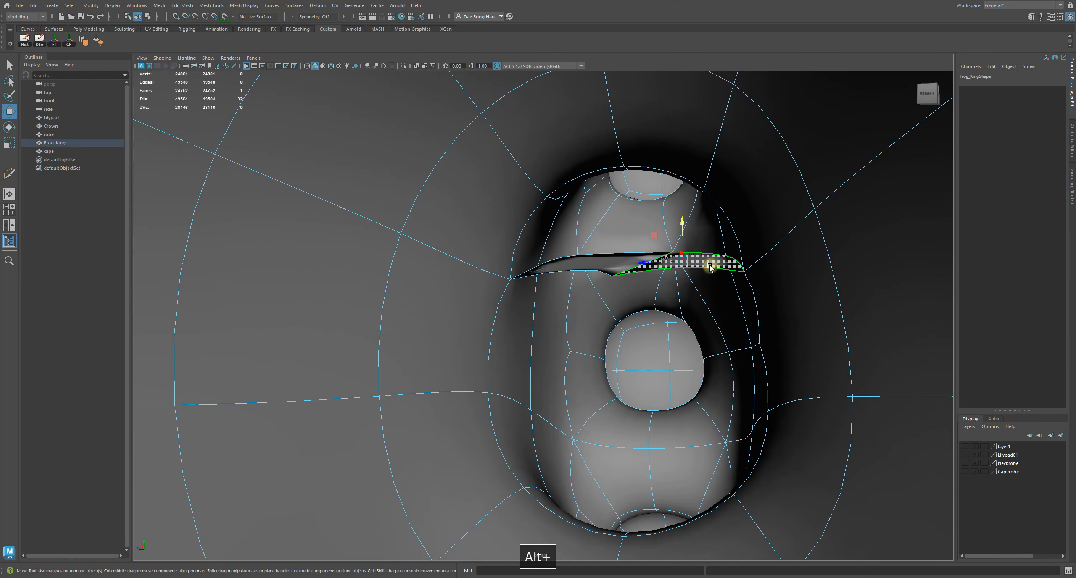
key(BackSpace)
click(618, 257)
key(BackSpace)
click(692, 269)
key(BackSpace)
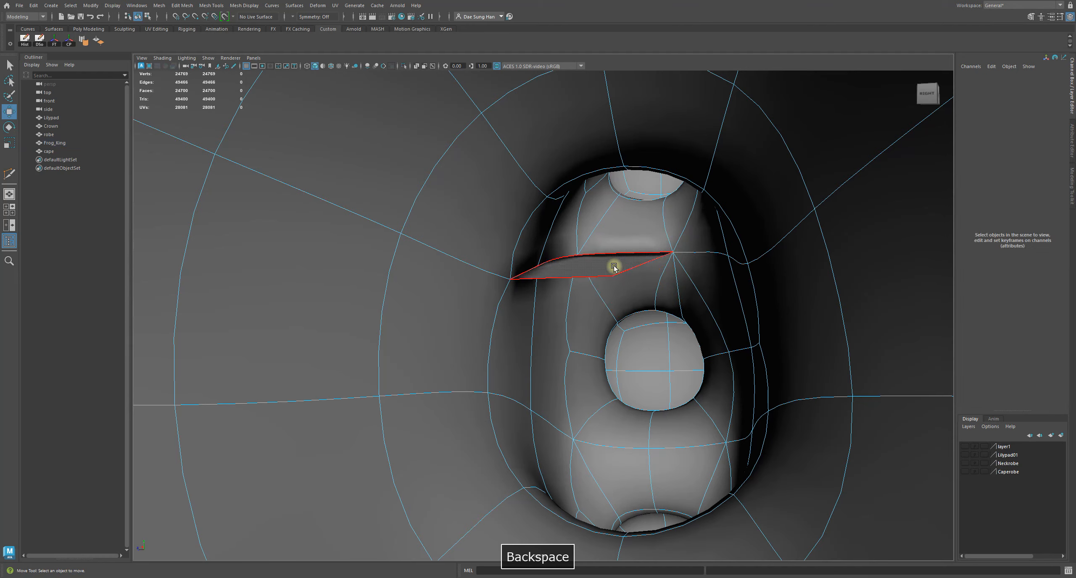
click(602, 267)
key(BackSpace)
Delete the stray internal faces between the middle and upper fingers of the frog's left hand
alt+drag(629, 395, 731, 418)
alt+right_drag(699, 402, 528, 373)
alt+drag(528, 373, 461, 379)
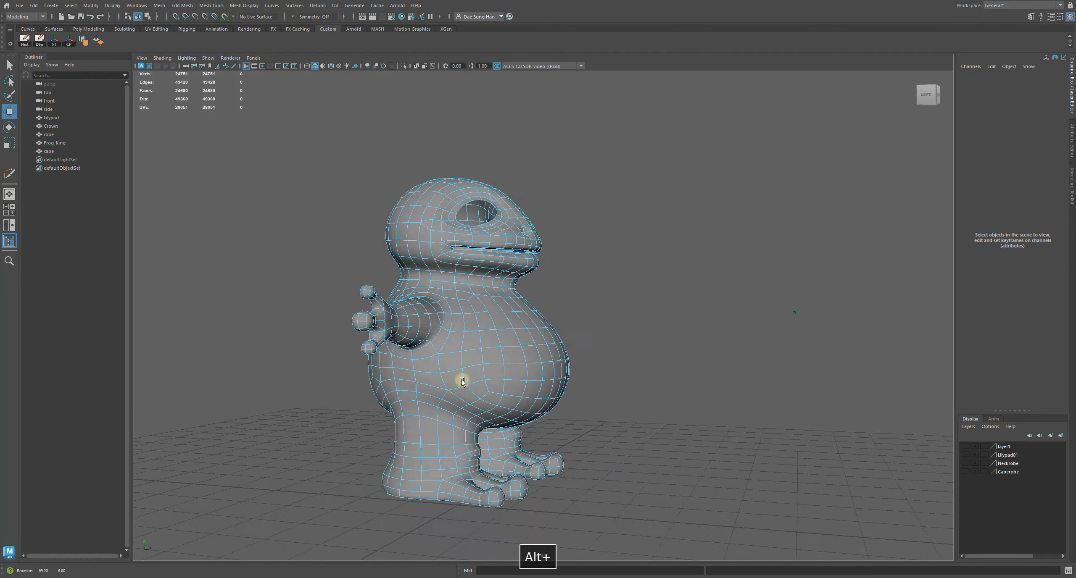
alt+right_drag(461, 379, 545, 357)
alt+drag(544, 356, 563, 294)
click(572, 279)
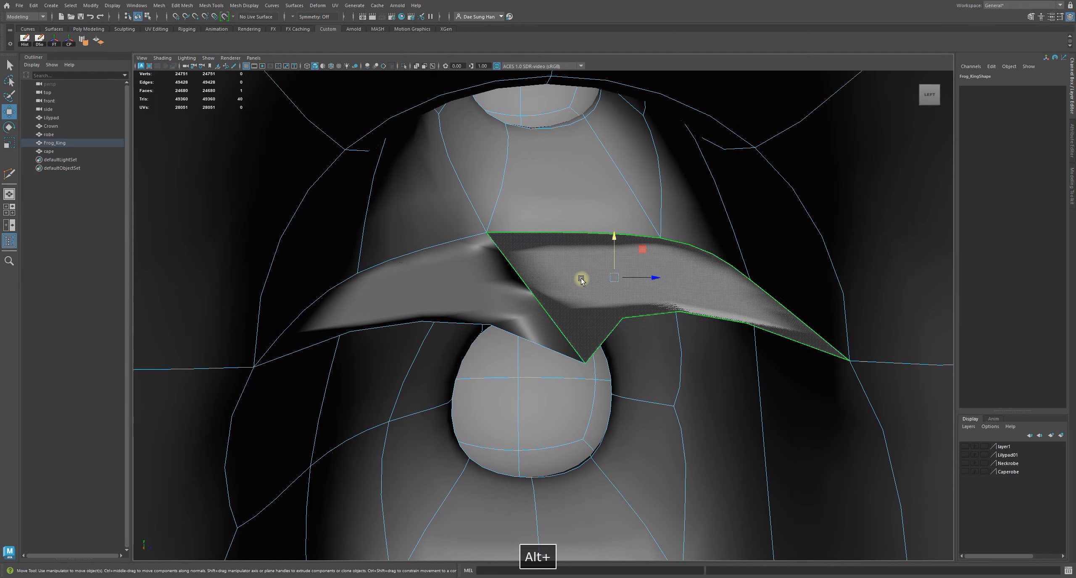
key(BackSpace)
click(675, 286)
key(BackSpace)
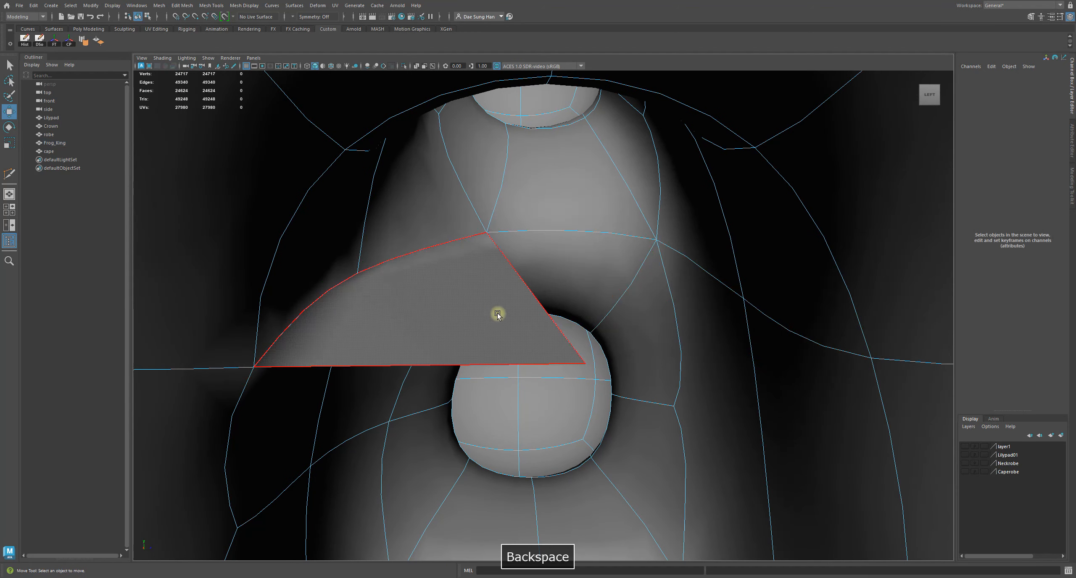
click(492, 310)
key(BackSpace)
Delete the four stray internal faces between the middle and lower fingers of the frog's left hand
alt+drag(625, 450, 624, 317)
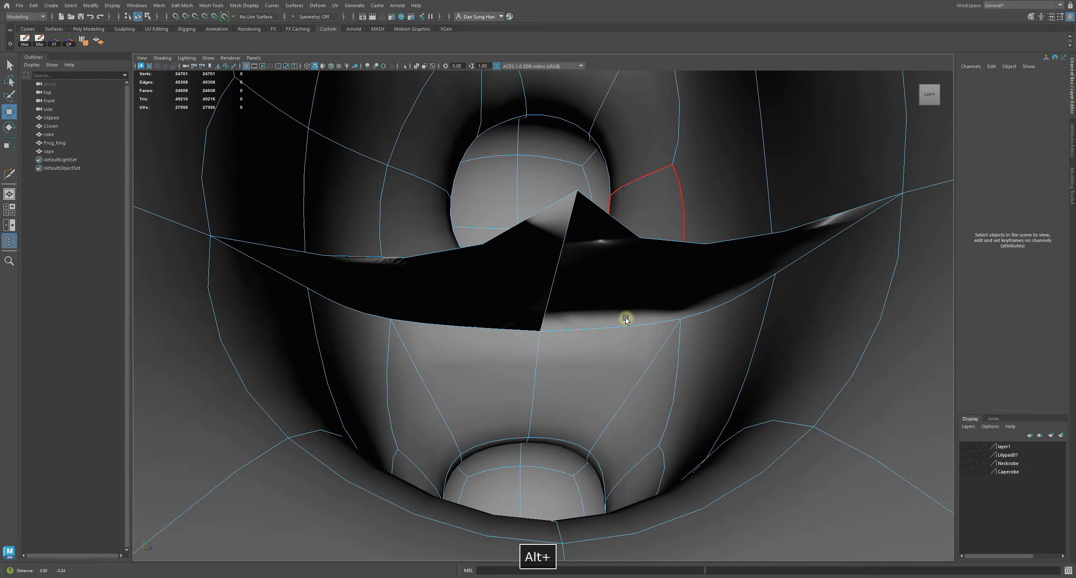
click(622, 283)
key(BackSpace)
click(533, 295)
key(BackSpace)
click(660, 271)
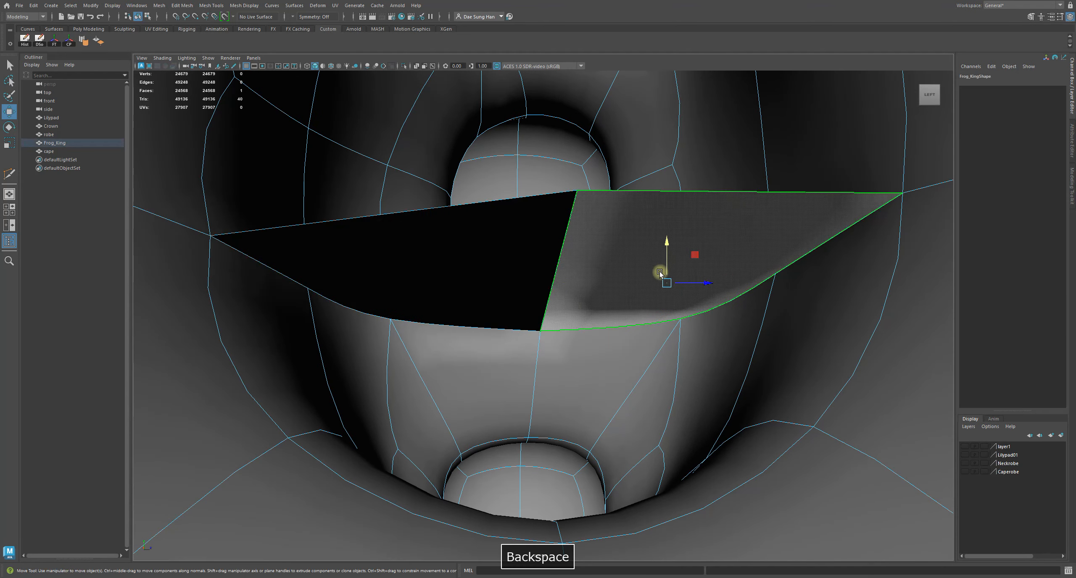
key(BackSpace)
click(499, 279)
key(BackSpace)
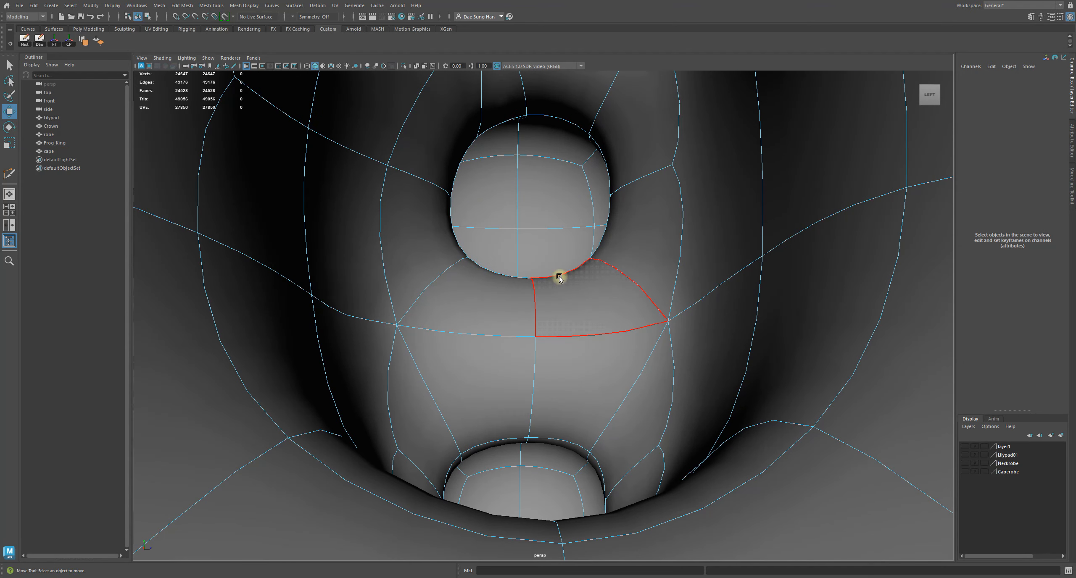
Check the cleaned left hand interior, return to object selection and deselect the frog
alt+drag(557, 276, 560, 341)
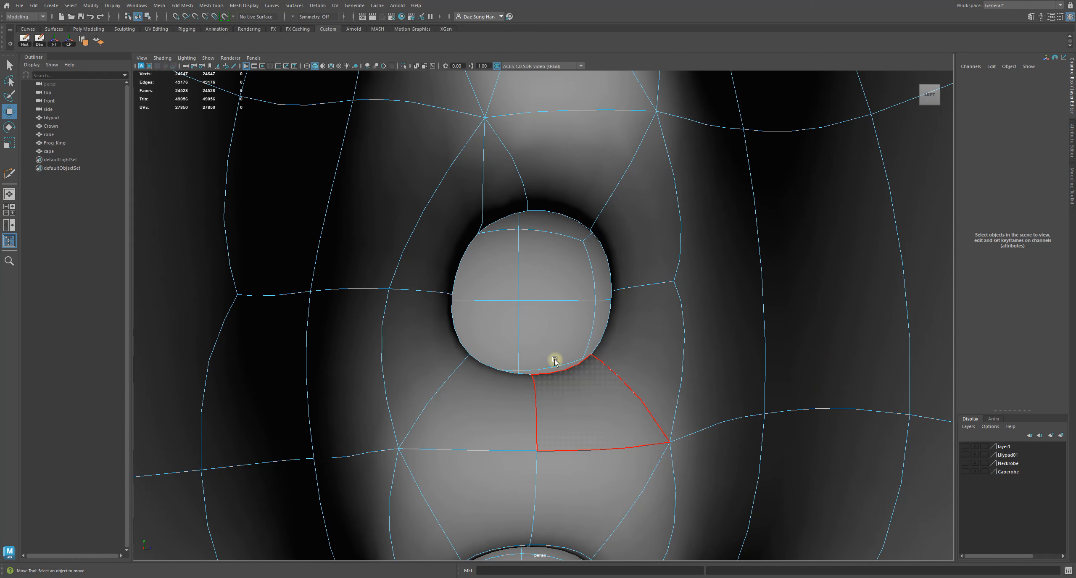
alt+right_drag(711, 367, 692, 359)
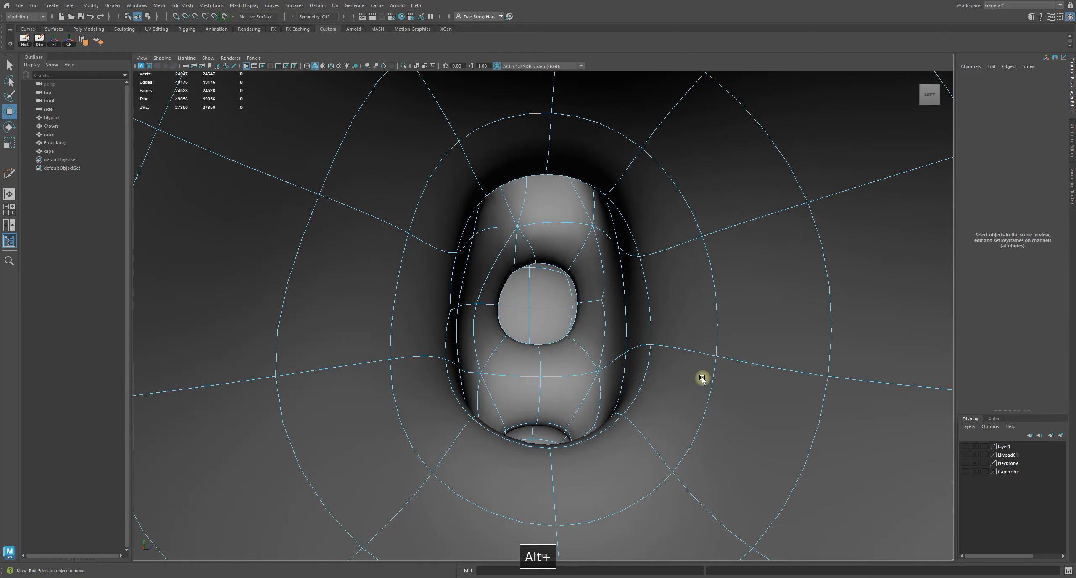
alt+drag(702, 379, 563, 382)
alt+right_drag(703, 384, 514, 363)
right_drag(518, 236, 636, 169)
click(806, 354)
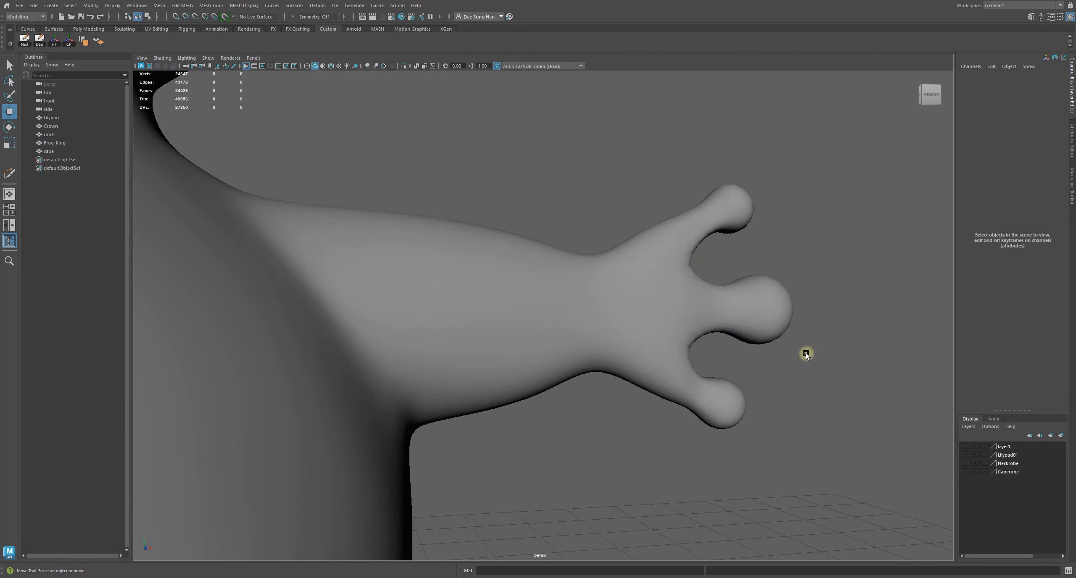
Select the whole frog body and turn off its smooth mesh preview
alt+right_drag(806, 355, 444, 355)
alt+middle_drag(443, 356, 602, 308)
mouse_move(602, 308)
alt+mouse_down()
mouse_move(565, 362)
mouse_move(541, 320)
mouse_move(609, 334)
mouse_move(590, 325)
alt+mouse_up()
click(565, 362)
key(1)
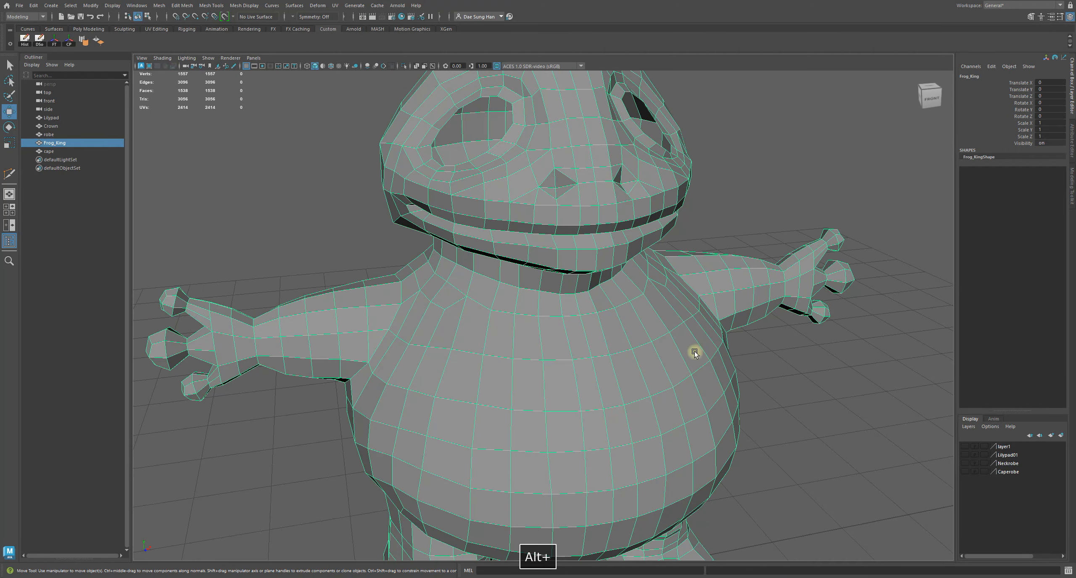
Make the layer1, Lilypad01 and Caperobe layers visible and deselect the frog
alt+right_drag(694, 351, 436, 358)
click(964, 446)
click(964, 456)
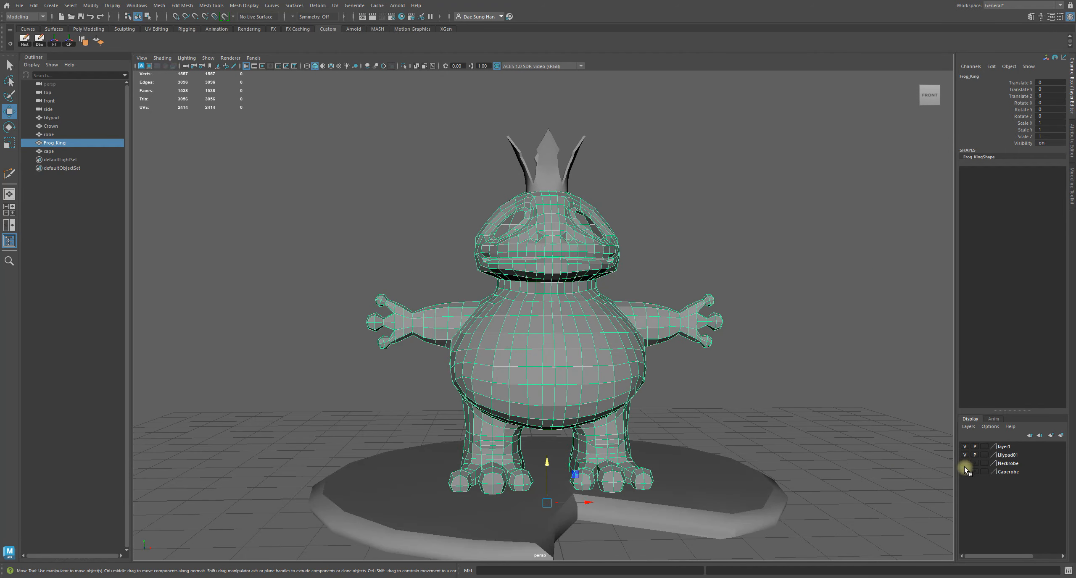
click(964, 472)
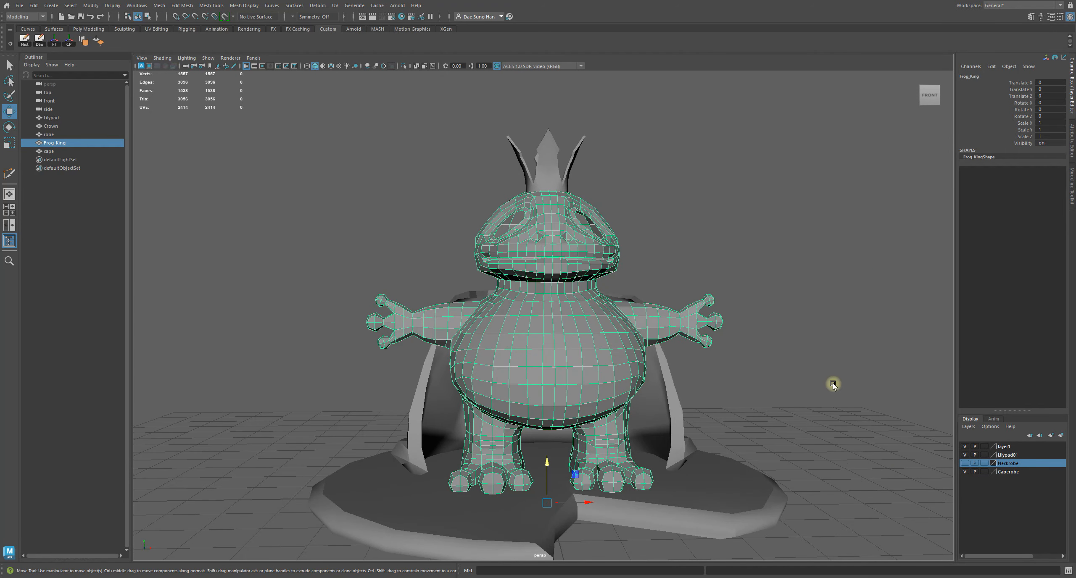
click(832, 383)
alt+drag(748, 381, 662, 383)
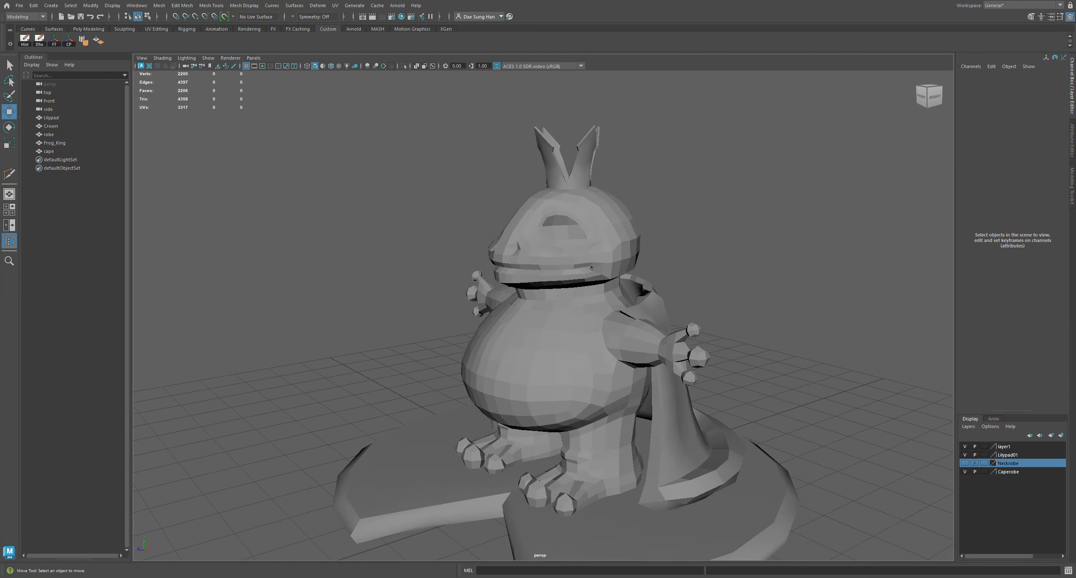
Bring in the UV Editor window and reframe the frog king so it stays visible beside it
drag(1075, 210, 199, 96)
alt+middle_drag(637, 269, 754, 225)
alt+right_drag(755, 225, 749, 262)
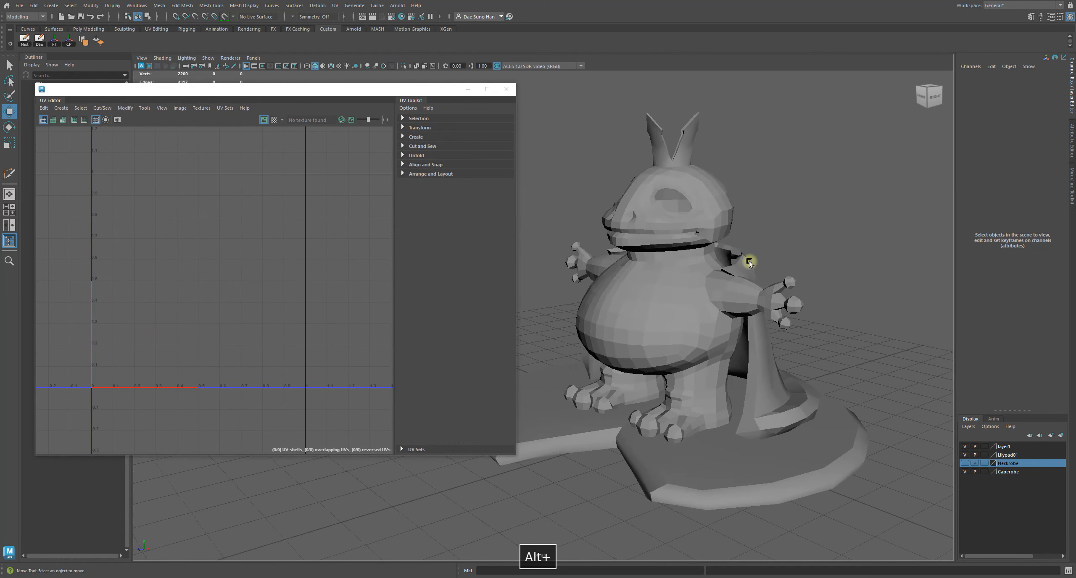
alt+drag(749, 262, 756, 290)
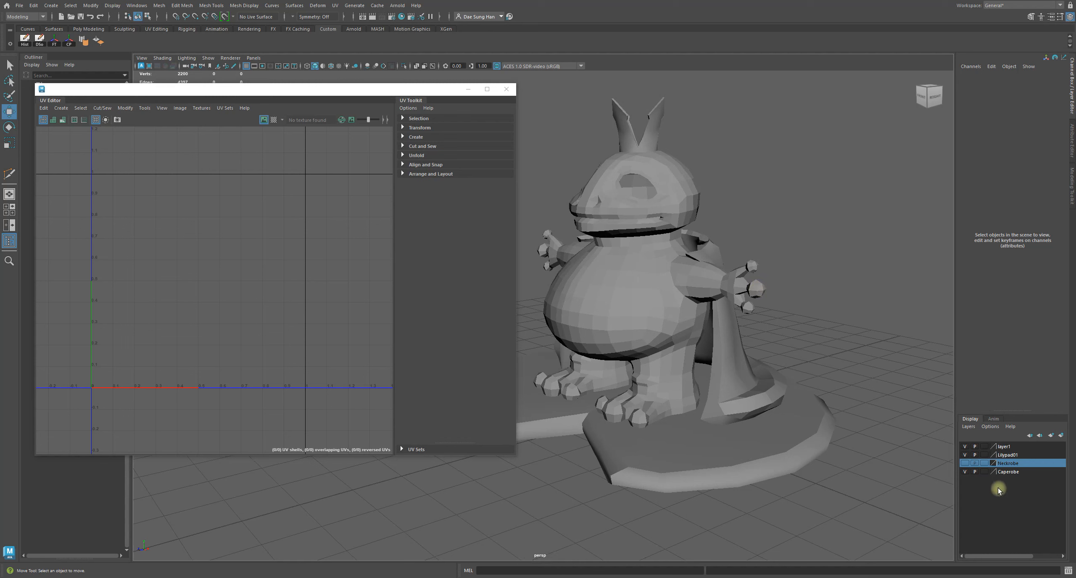
Rename the display layer layer1 to _crown_
double_click(1004, 448)
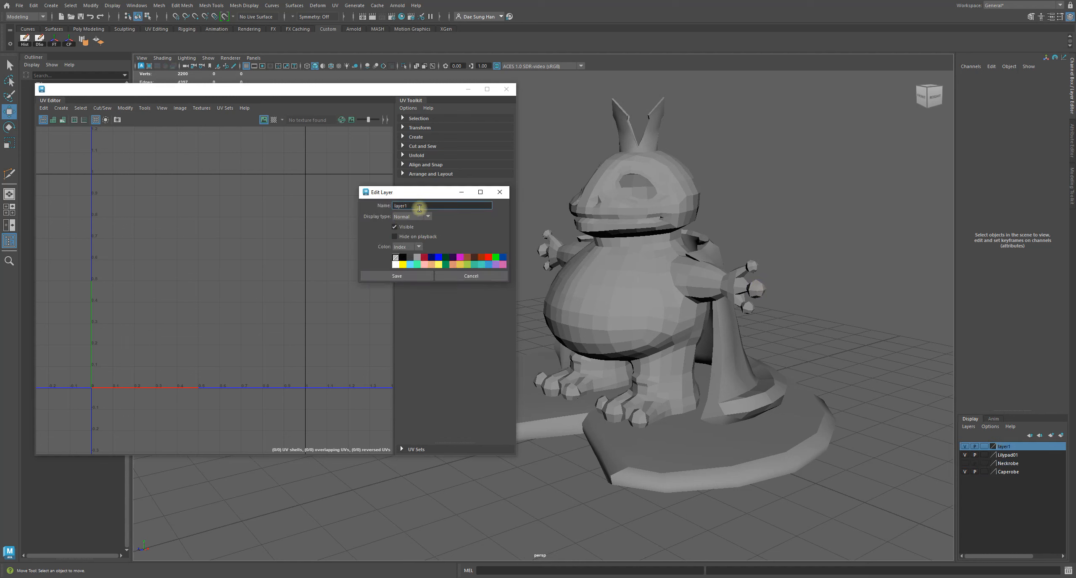
text(_crow)
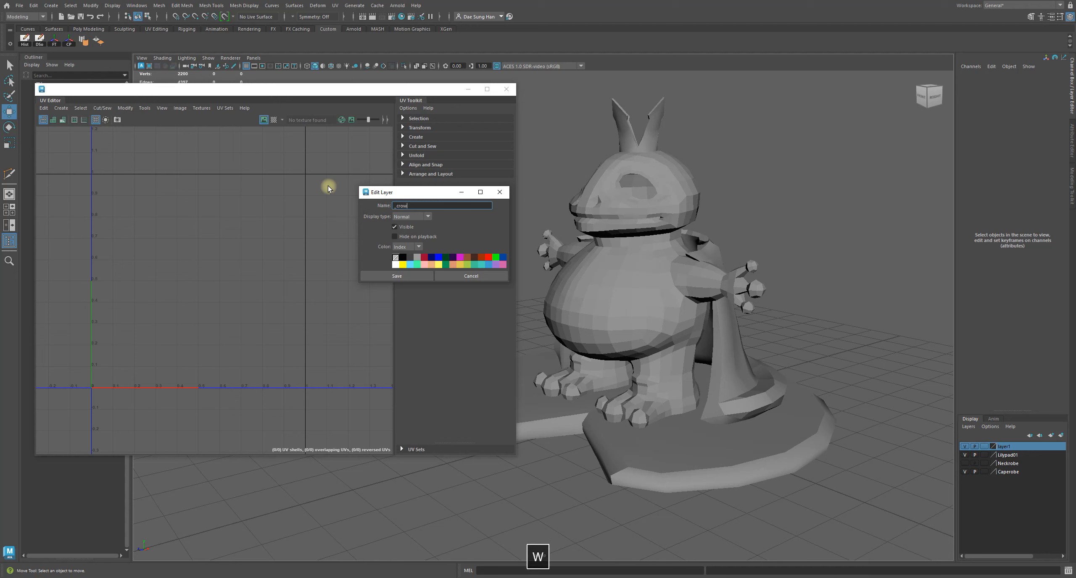
text(n_)
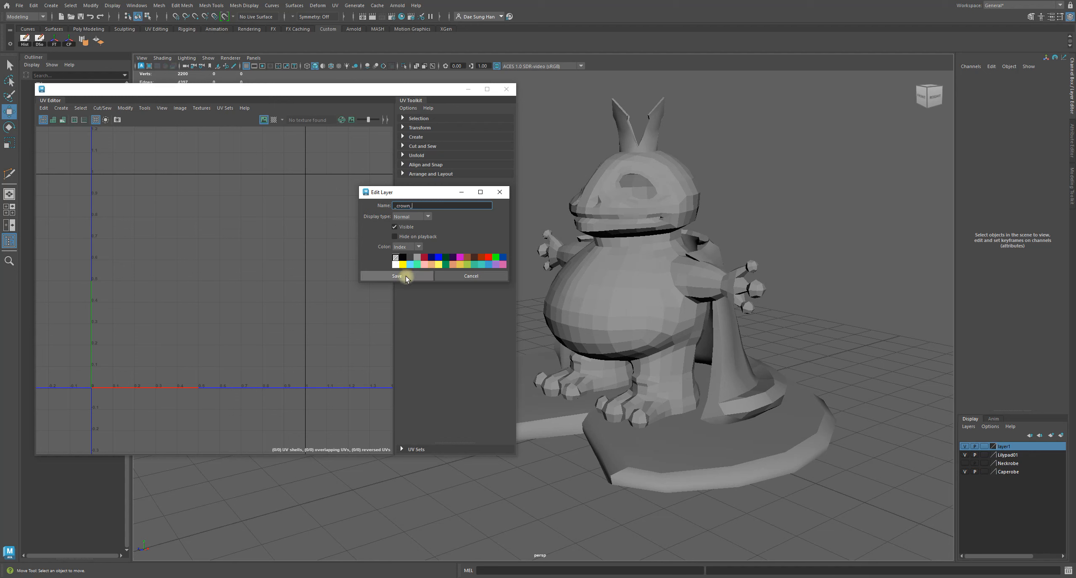
click(397, 276)
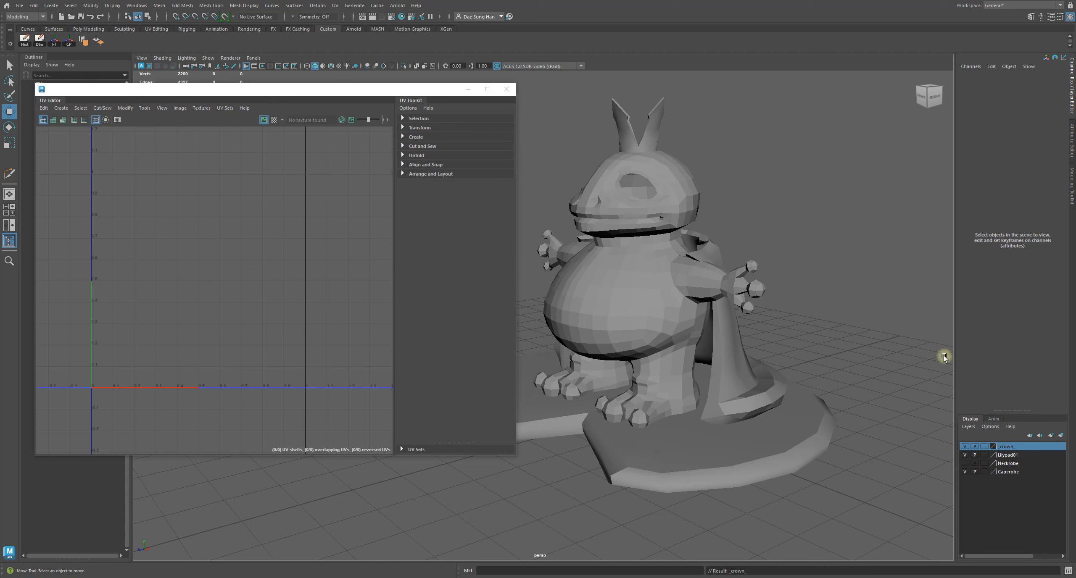
Hide the _crown_, Lilypad01 and Caperobe display layers
click(965, 447)
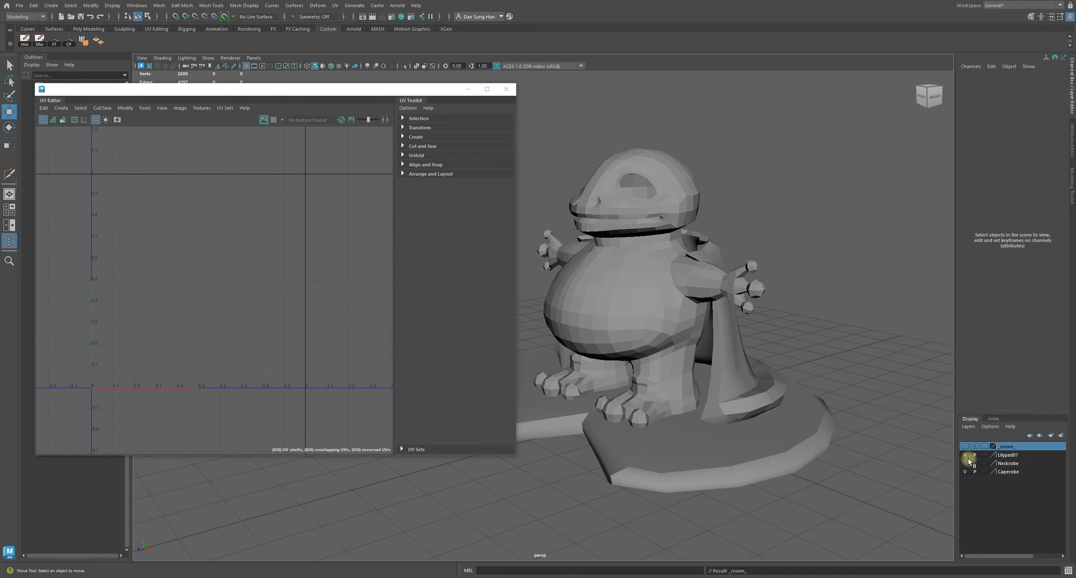
click(966, 456)
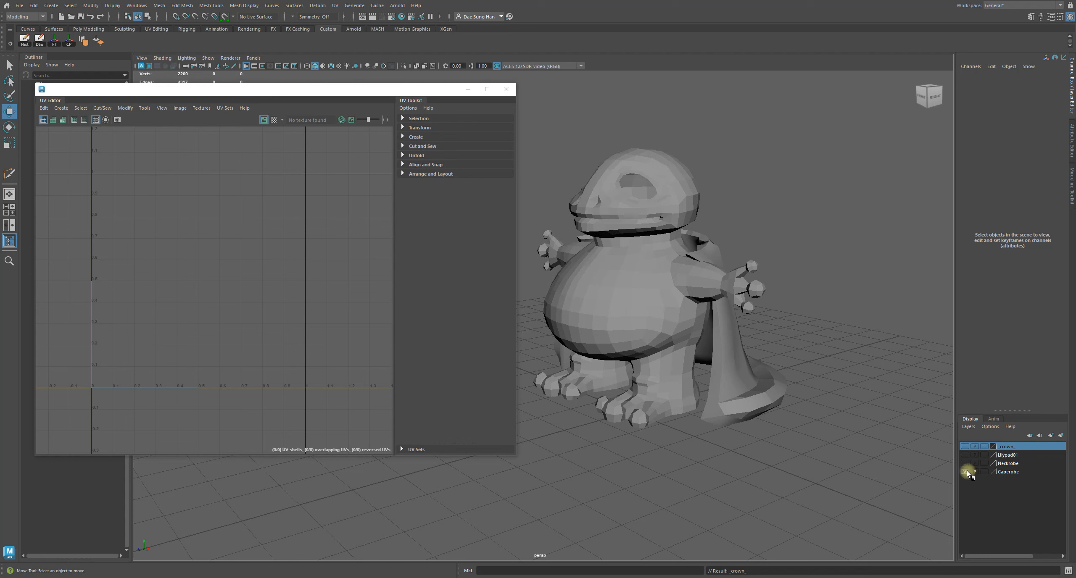
click(966, 472)
Create a display layer from the selected frog body, name it _frog_king_, and deselect the frog
click(668, 306)
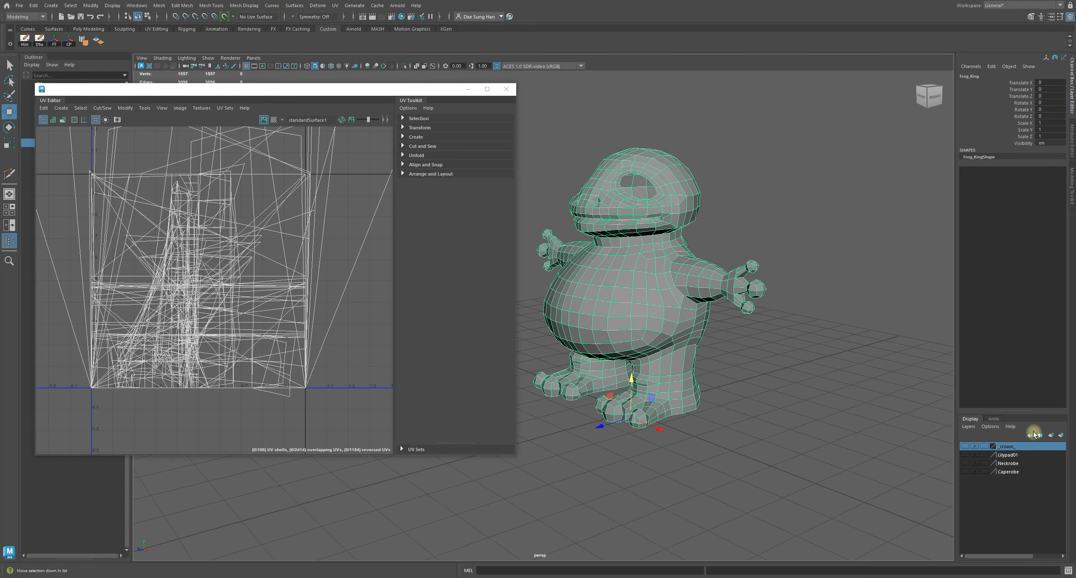
click(1062, 437)
double_click(1006, 447)
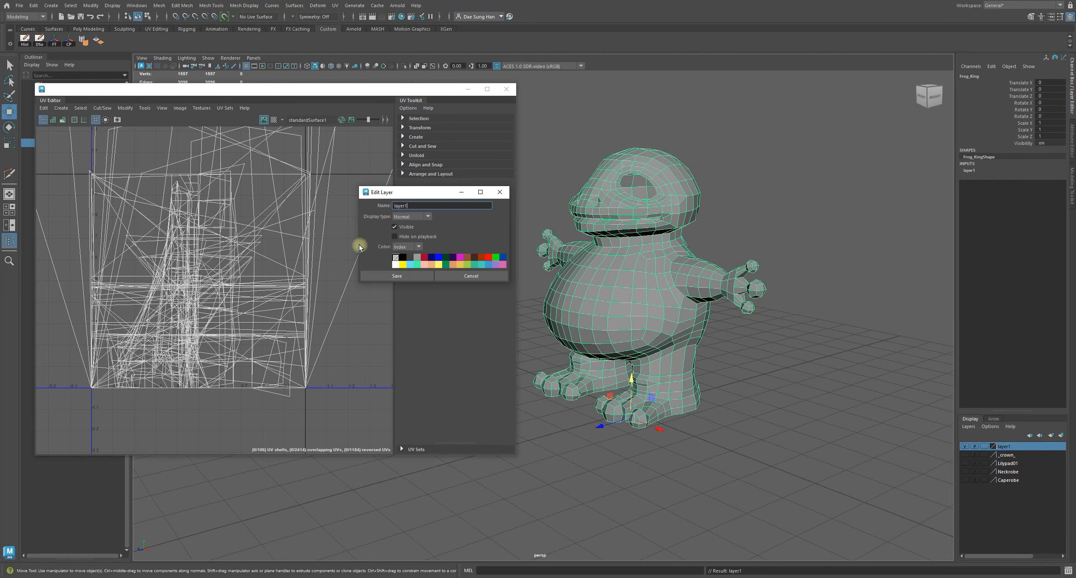
text(_)
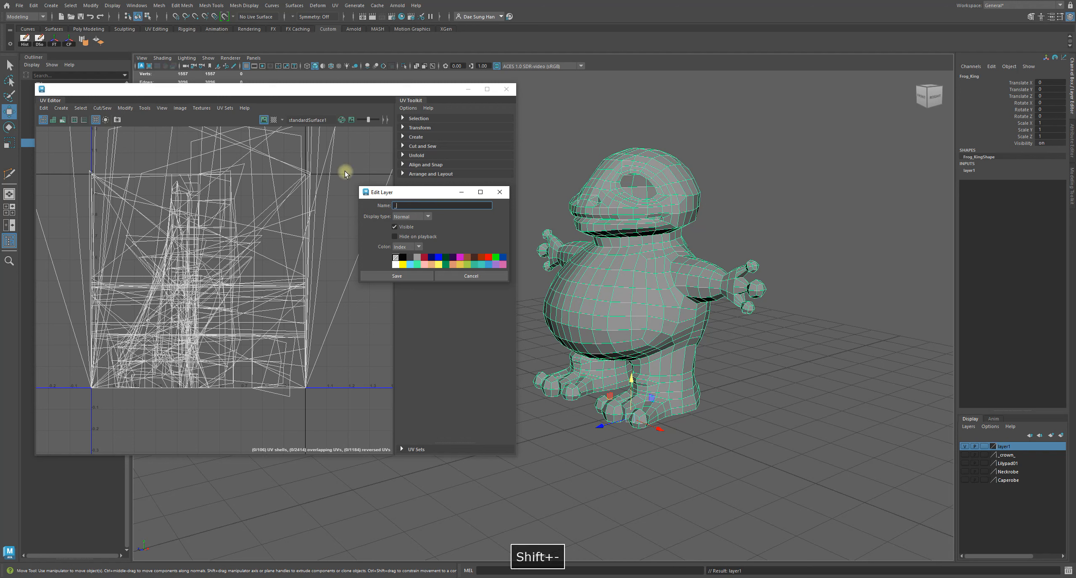
text(frog_King_+)
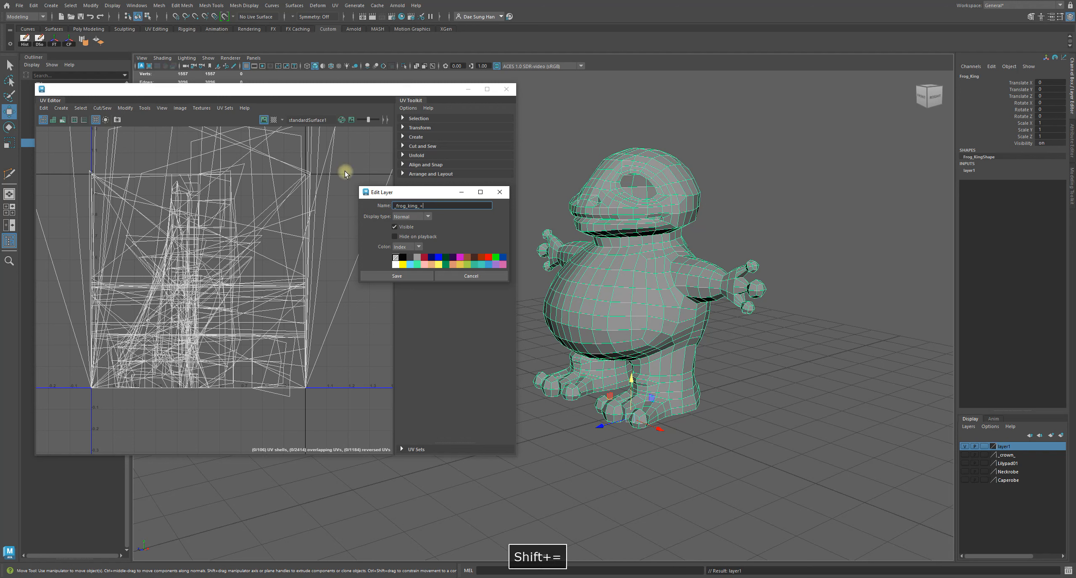
key(BackSpace)
click(427, 273)
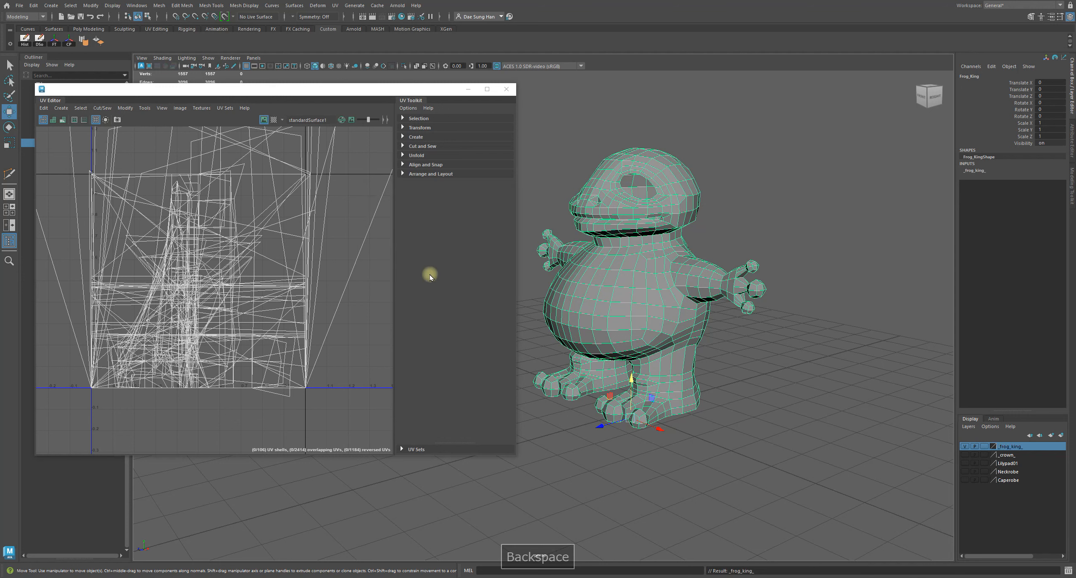
click(838, 454)
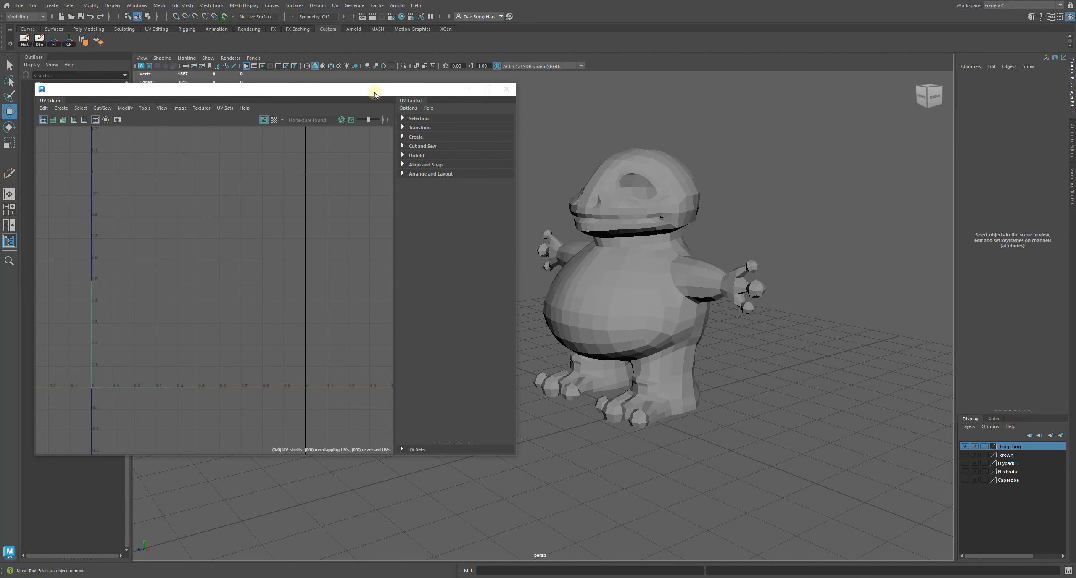
Move the UV Editor away from the frog and collapse the Channel Box to widen the viewport
drag(375, 94, 361, 92)
drag(220, 94, 209, 63)
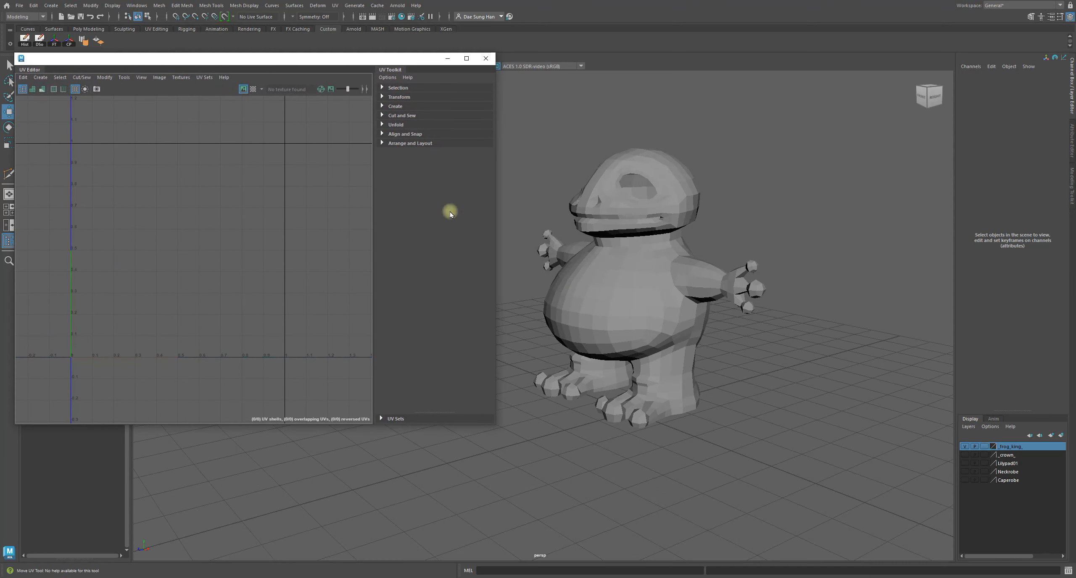
alt+drag(674, 361, 749, 351)
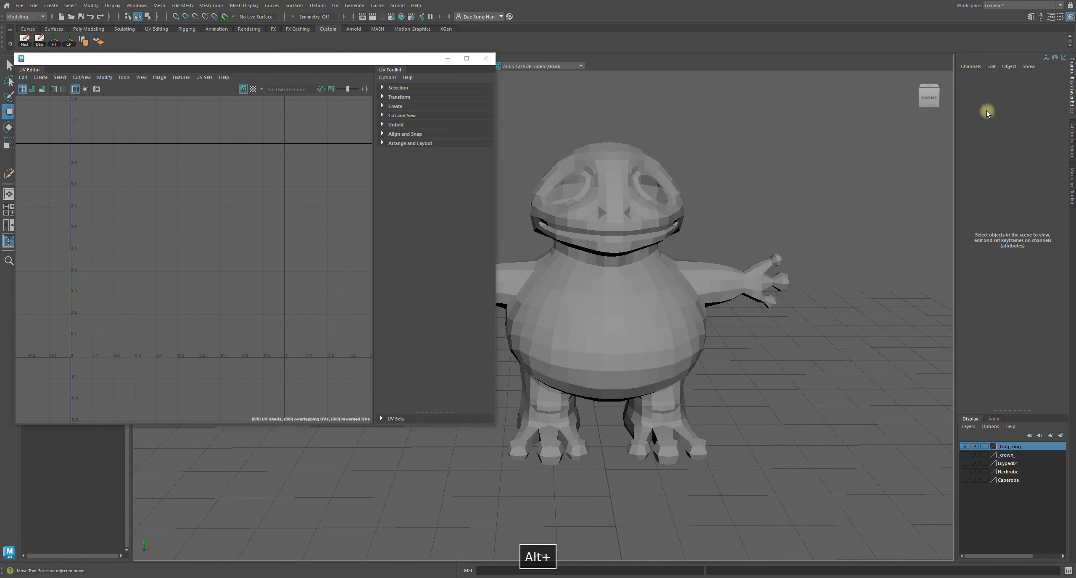
click(1073, 70)
alt+middle_drag(705, 287, 728, 285)
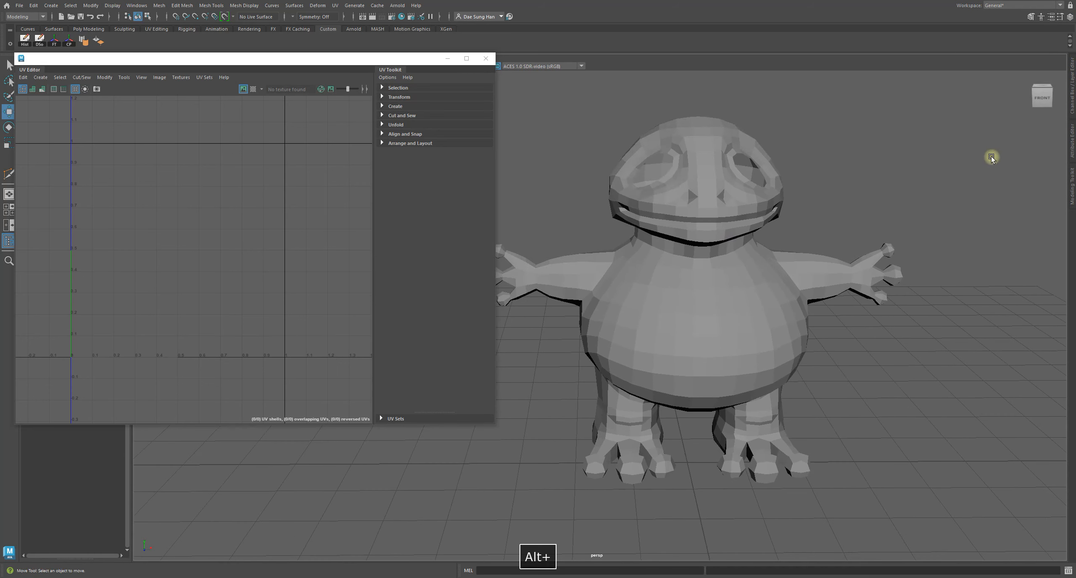
alt+drag(744, 317, 753, 297)
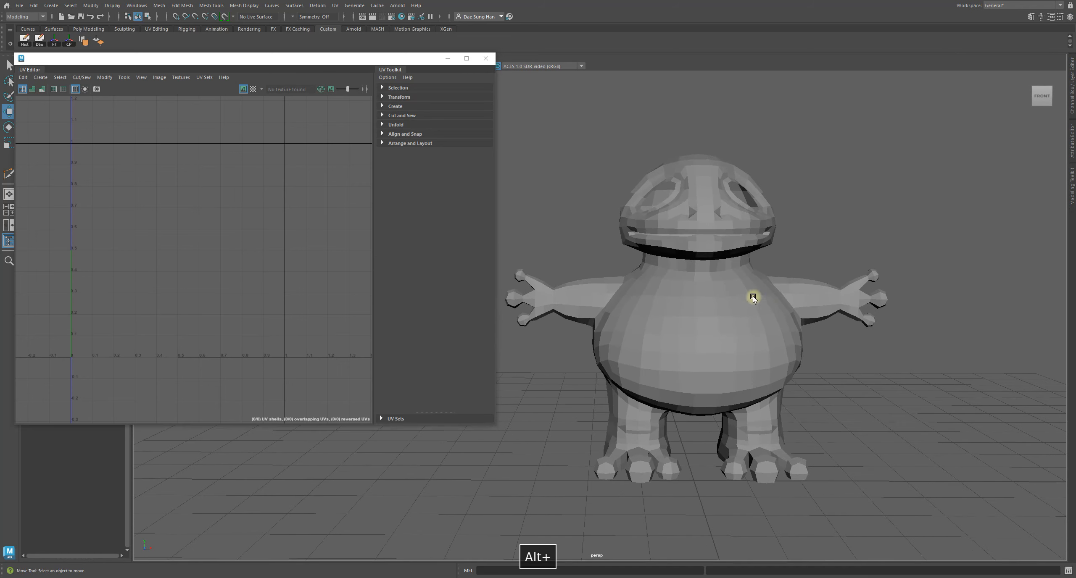
Select the frog body and enlarge the UV Editor window to inspect the body's UV layout
click(740, 308)
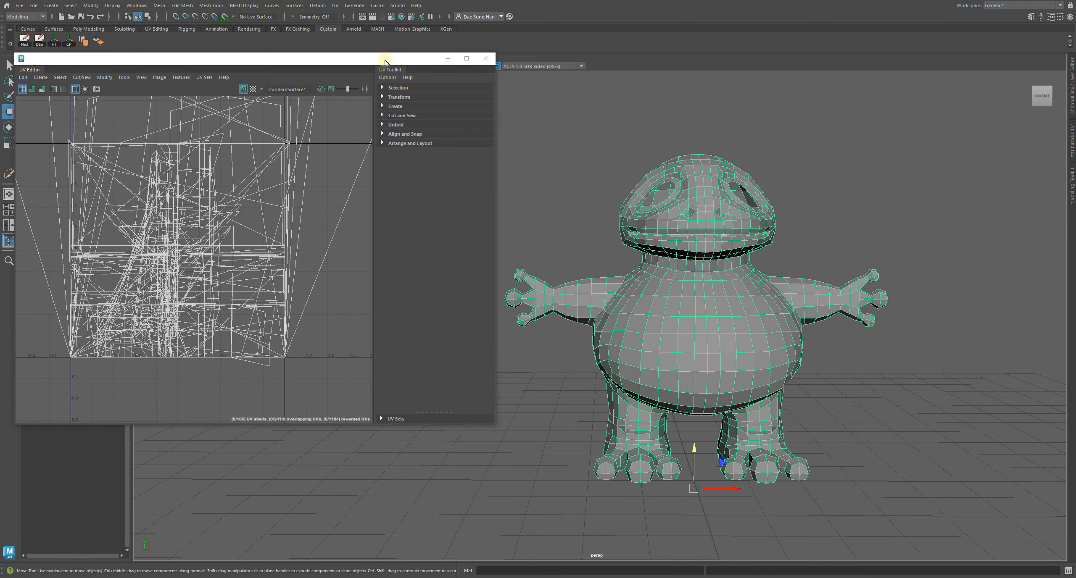
drag(384, 59, 400, 106)
alt+middle_drag(857, 305, 920, 301)
scroll(922, 294, down, 3)
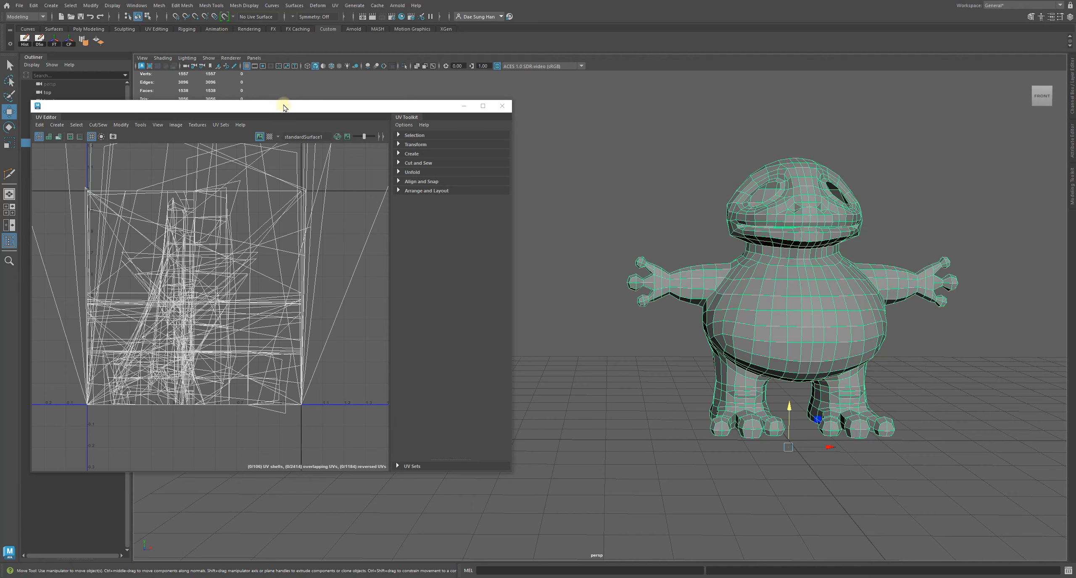
drag(284, 105, 283, 43)
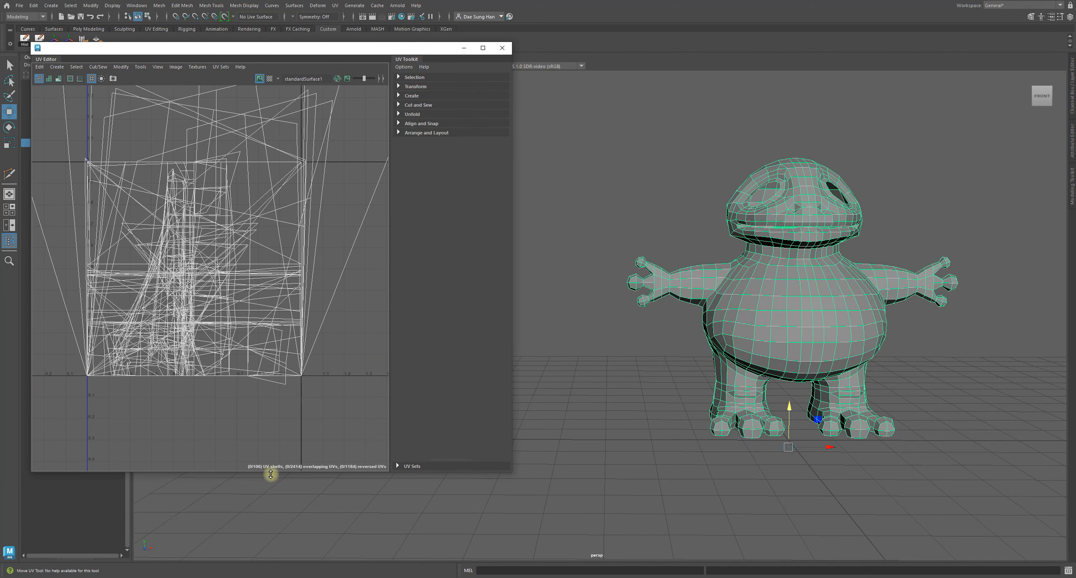
drag(270, 474, 271, 566)
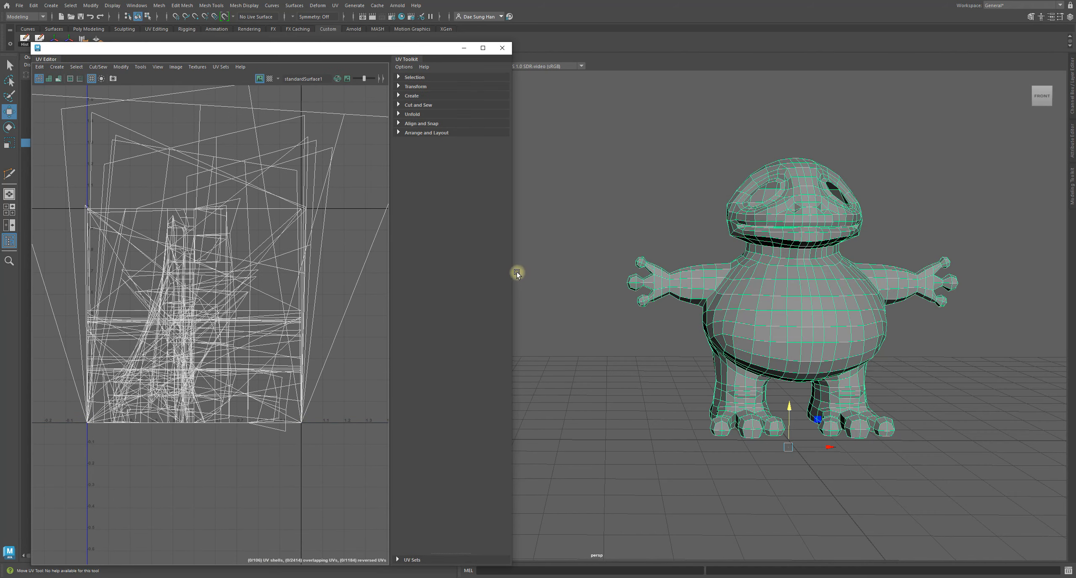
drag(514, 272, 621, 274)
alt+middle_drag(384, 284, 384, 342)
alt+right_drag(383, 343, 290, 302)
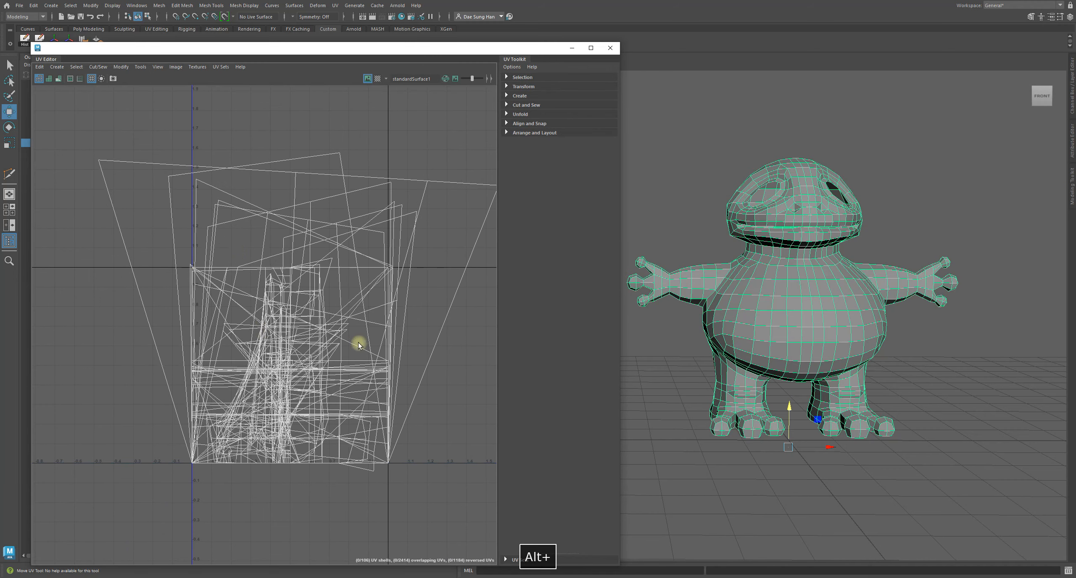
alt+middle_drag(359, 344, 275, 262)
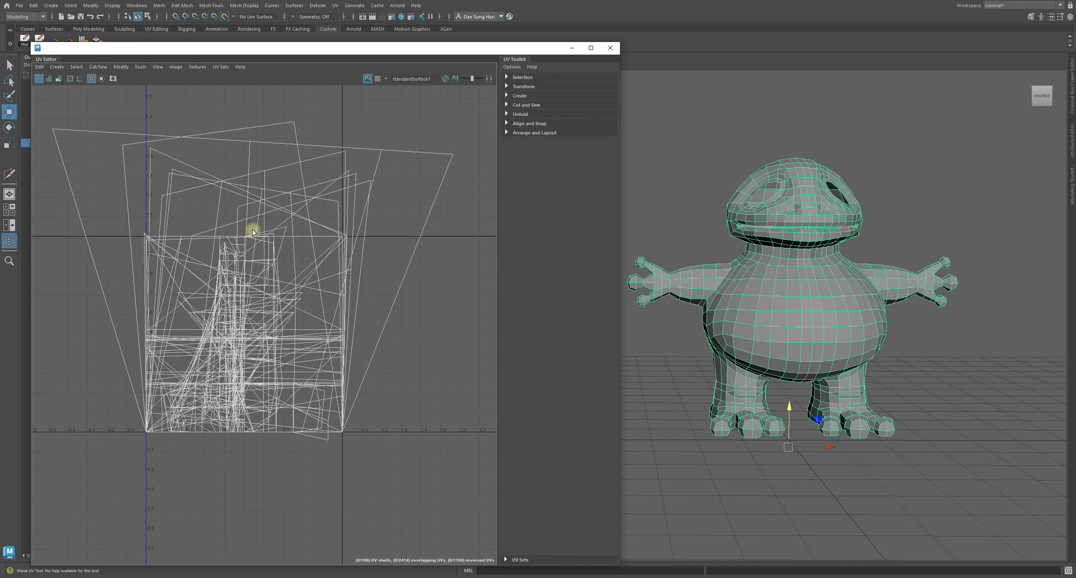
alt+middle_drag(309, 323, 266, 353)
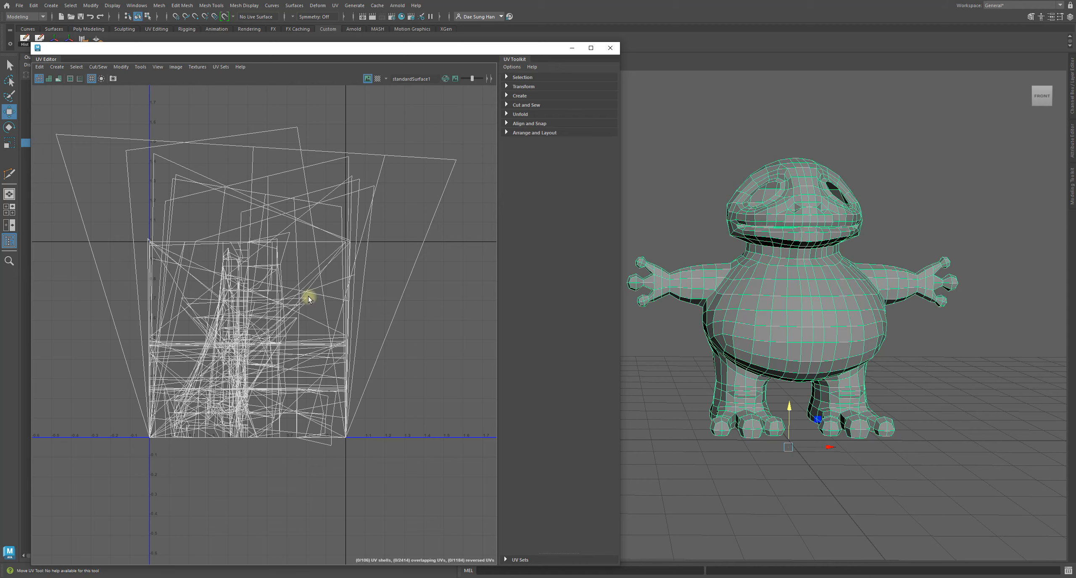
alt+right_drag(273, 263, 401, 314)
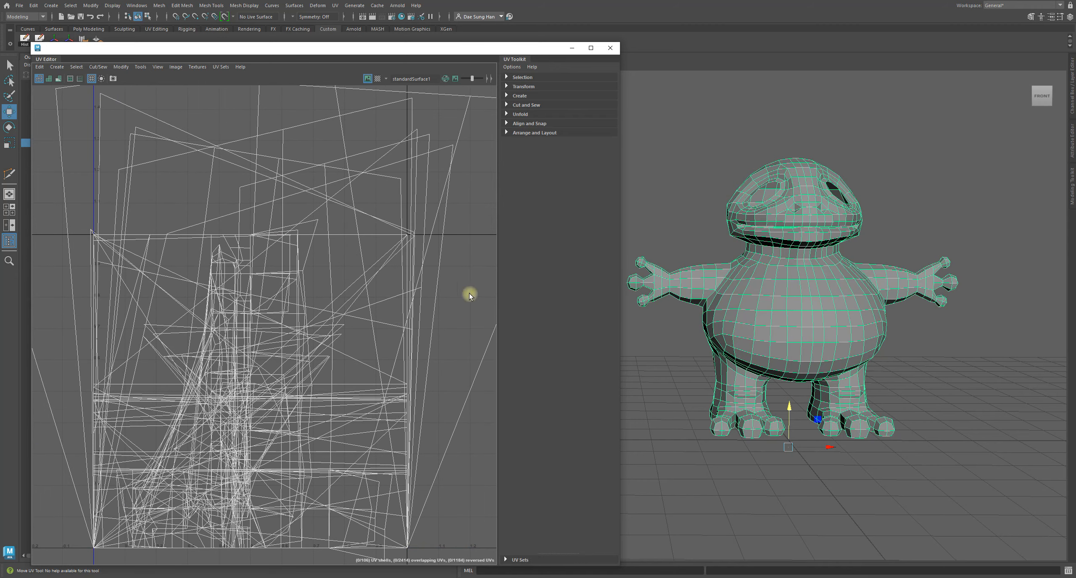
Switch the frog to UV component selection, box-select the UVs of its upper body, and clear the selection
alt+drag(800, 276, 679, 270)
alt+right_drag(679, 270, 937, 328)
alt+drag(937, 328, 762, 311)
alt+right_drag(762, 311, 879, 344)
right_click(859, 298)
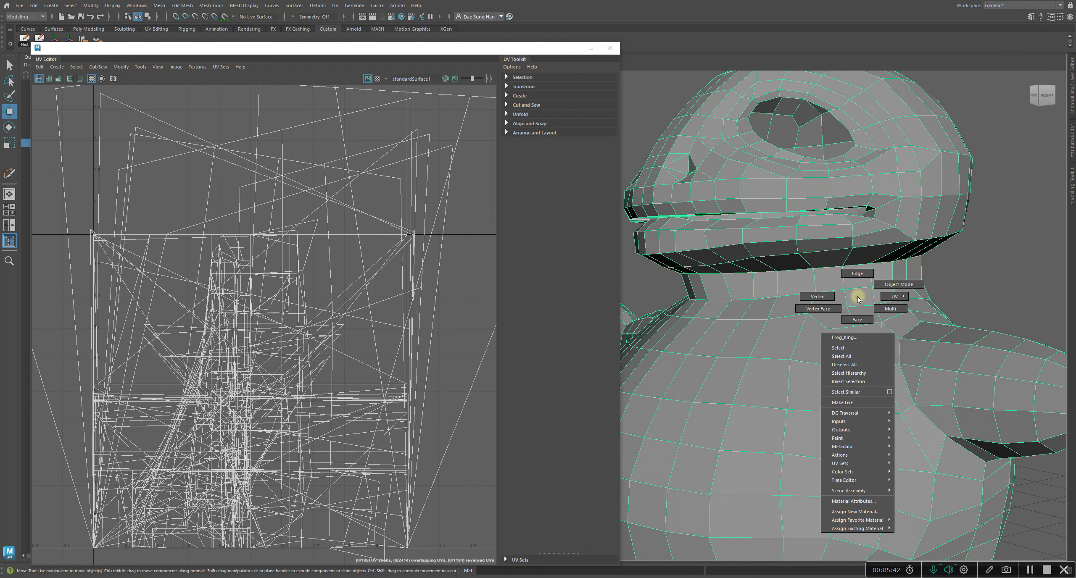
right_drag(881, 297, 748, 248)
alt+middle_drag(748, 249, 838, 249)
alt+right_drag(838, 249, 771, 236)
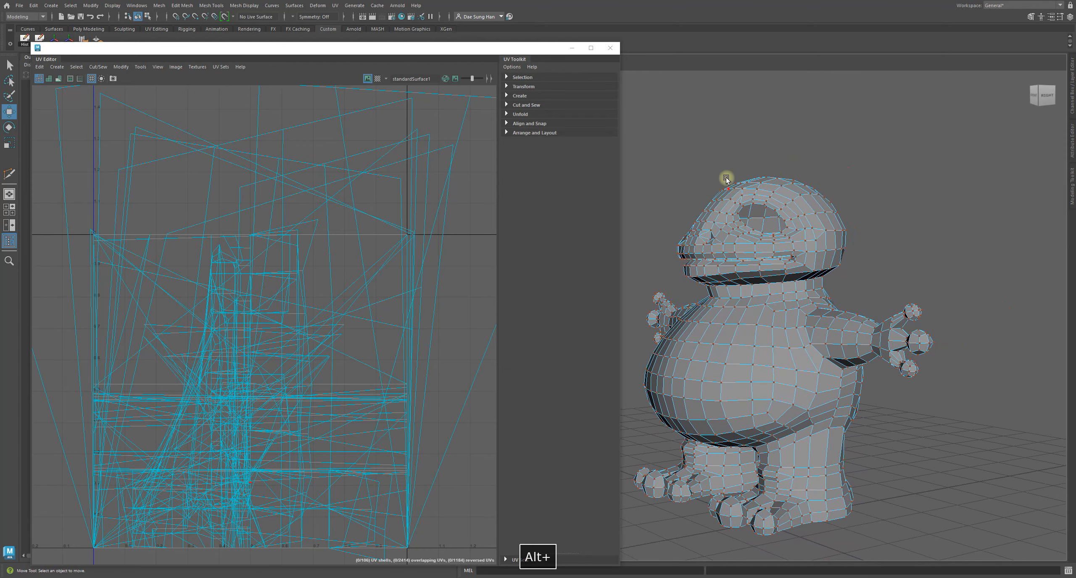
drag(702, 138, 937, 438)
alt+right_drag(341, 422, 294, 420)
alt+middle_drag(294, 420, 318, 425)
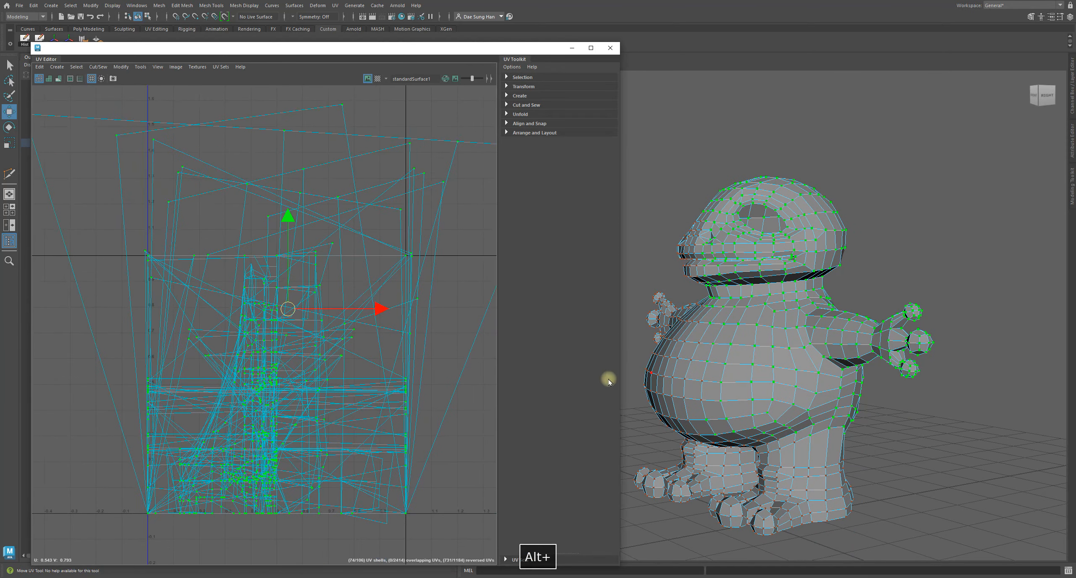
click(967, 456)
Preview the frog's head smoothed up close and return it to the unsmoothed mesh
alt+middle_drag(826, 307, 710, 380)
alt+right_drag(683, 290, 1069, 507)
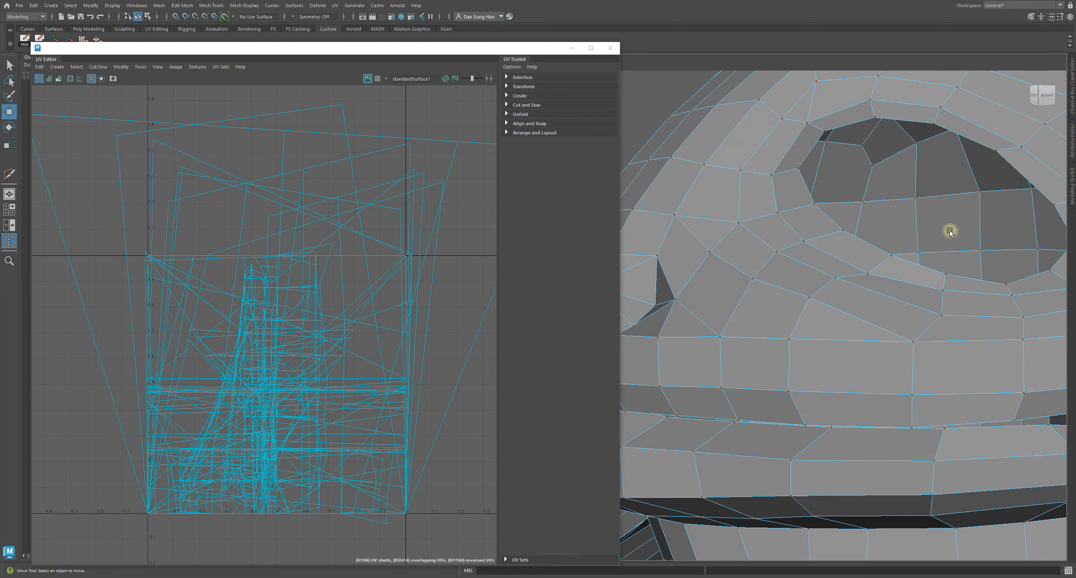
alt+right_drag(950, 231, 797, 272)
alt+drag(797, 271, 877, 283)
key(3)
key(1)
Pick a vertex at the front of the frog's neck in vertex selection mode and move the UV Editor farther aside
right_drag(844, 204, 727, 209)
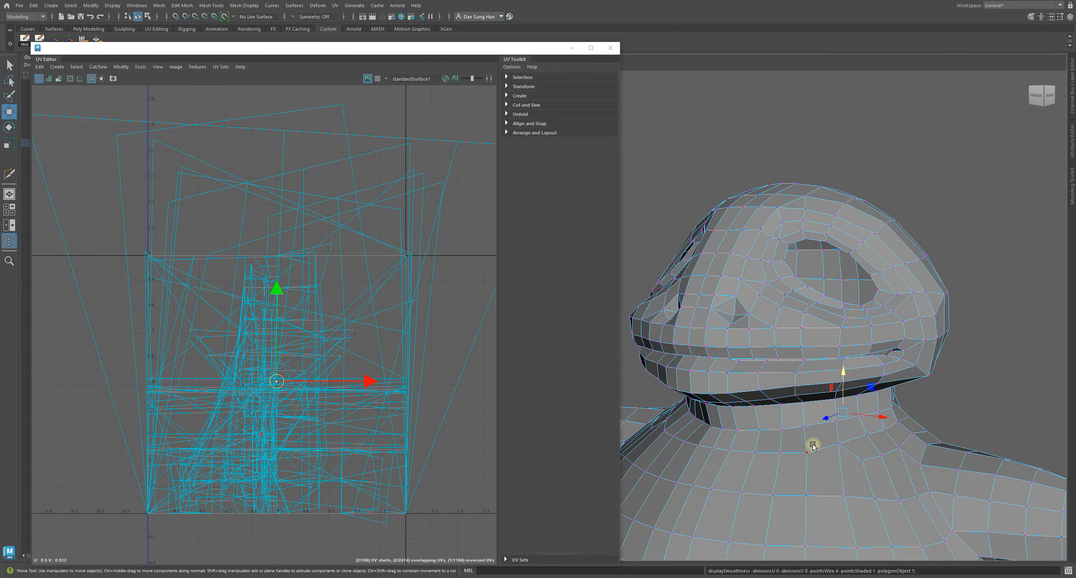
alt+middle_drag(849, 393, 794, 335)
drag(524, 50, 429, 53)
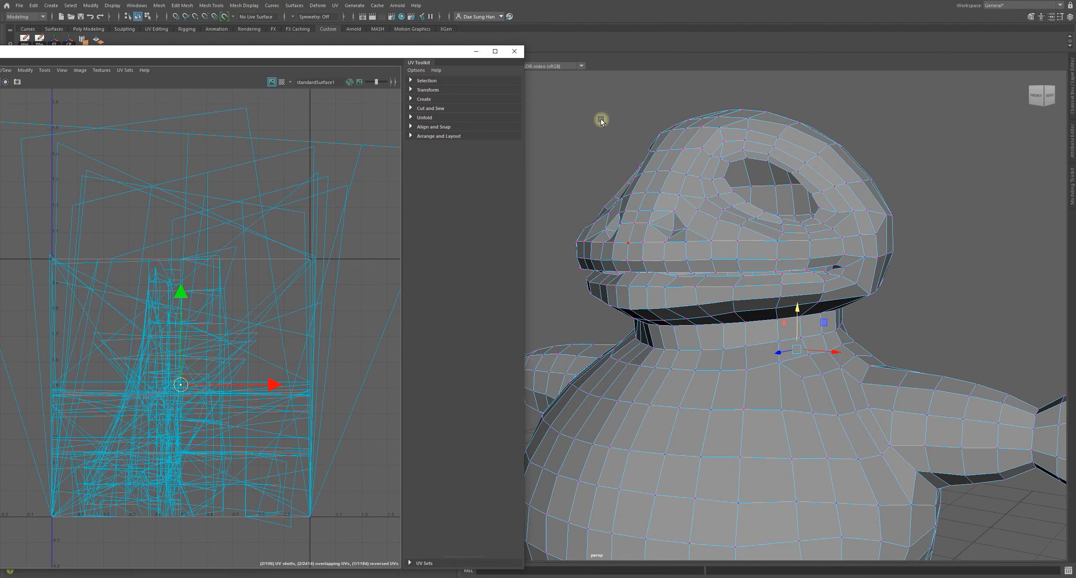
Switch the frog body to UV and UV shell component selection, look over the model, and return to object selection
right_click(689, 165)
right_drag(689, 165, 760, 166)
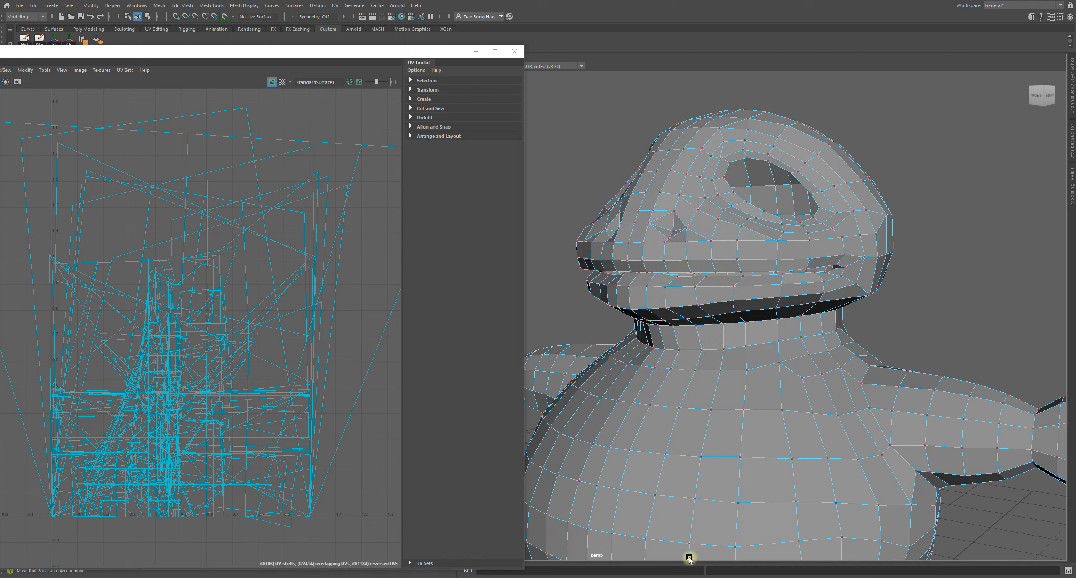
right_drag(666, 203, 706, 229)
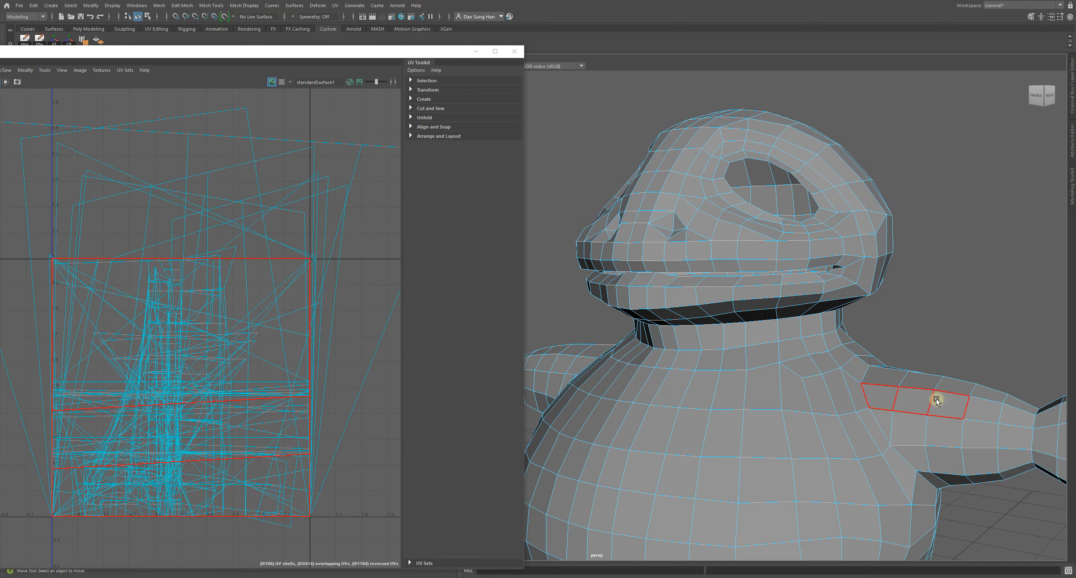
alt+drag(764, 216, 733, 221)
alt+drag(644, 336, 837, 367)
alt+right_drag(838, 368, 377, 462)
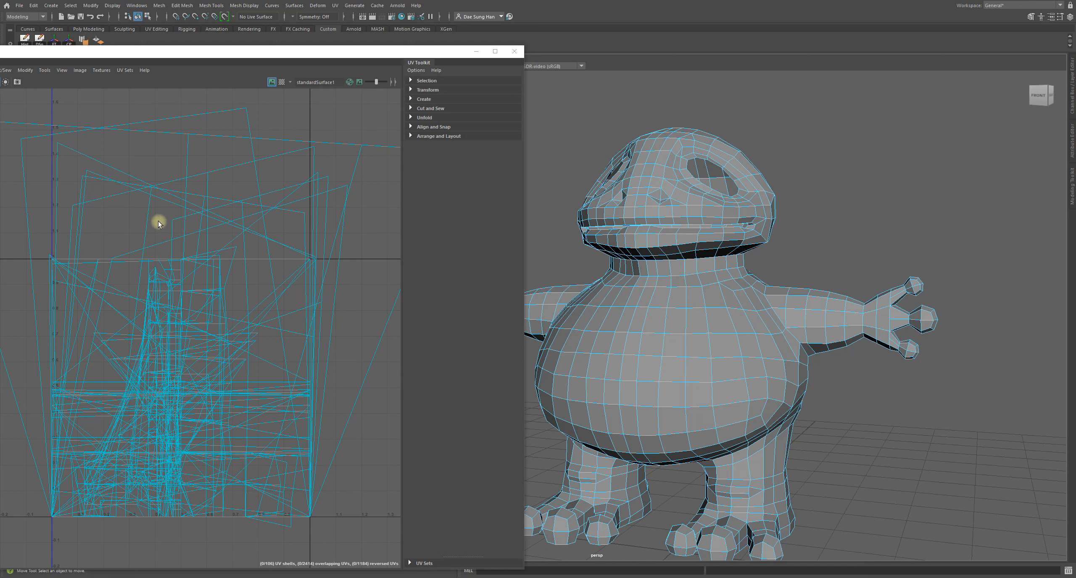
alt+middle_drag(714, 276, 711, 326)
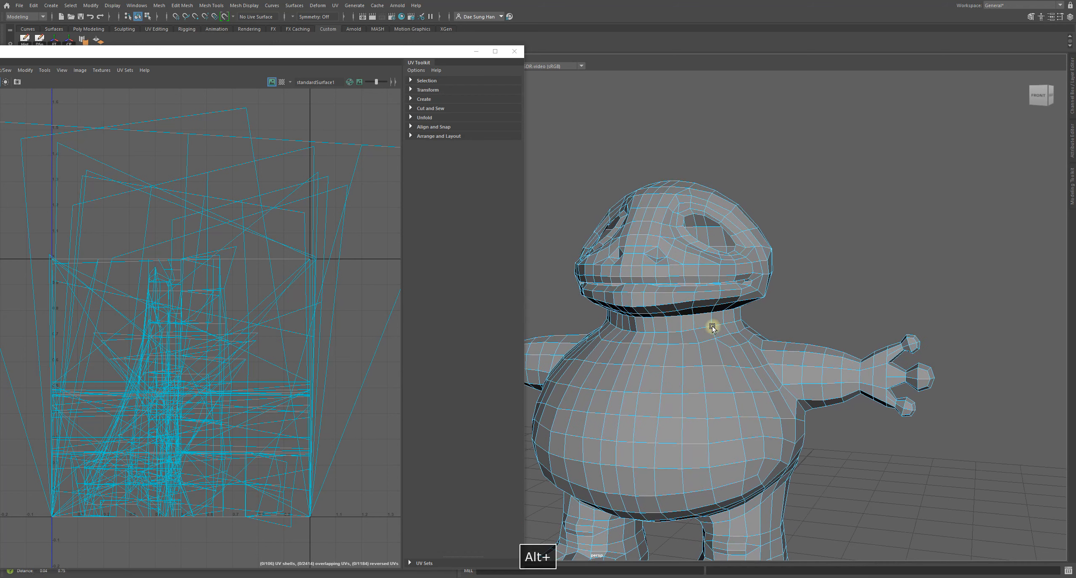
alt+right_drag(711, 327, 794, 334)
mouse_move(775, 370)
right_down()
mouse_move(718, 128)
mouse_move(723, 145)
right_up()
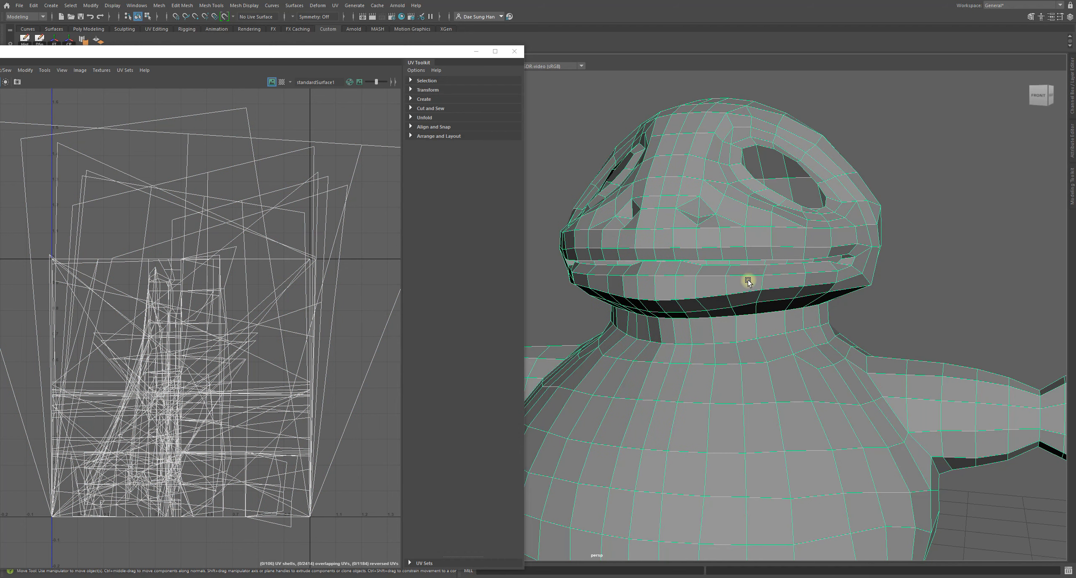
Move the UV Editor fully into view and frame the whole UV layout beside the front of the frog
alt+right_drag(747, 281, 192, 300)
alt+middle_drag(192, 300, 247, 278)
drag(248, 54, 340, 49)
alt+middle_drag(810, 343, 916, 323)
alt+middle_drag(436, 305, 380, 277)
alt+right_drag(379, 277, 271, 298)
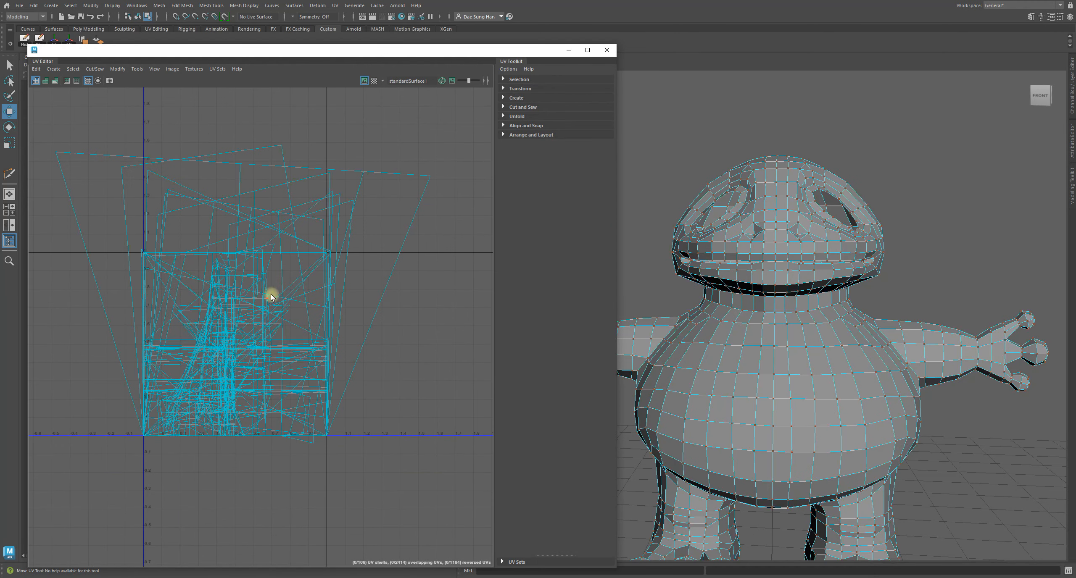
Box-select UVs in different regions of the UV layout to see the matching points on the frog, and clear the selection
drag(331, 340, 178, 169)
drag(269, 422, 188, 270)
drag(249, 438, 110, 295)
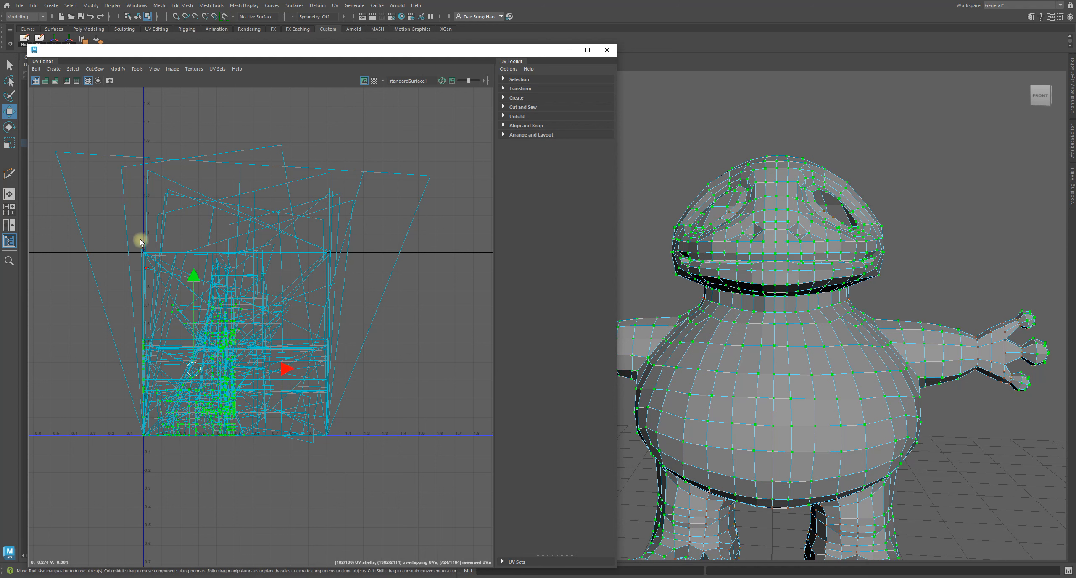
drag(80, 139, 138, 189)
mouse_move(227, 203)
mouse_down()
mouse_move(232, 125)
mouse_move(268, 145)
mouse_up()
drag(265, 246, 407, 135)
drag(380, 181, 318, 439)
drag(318, 332, 409, 432)
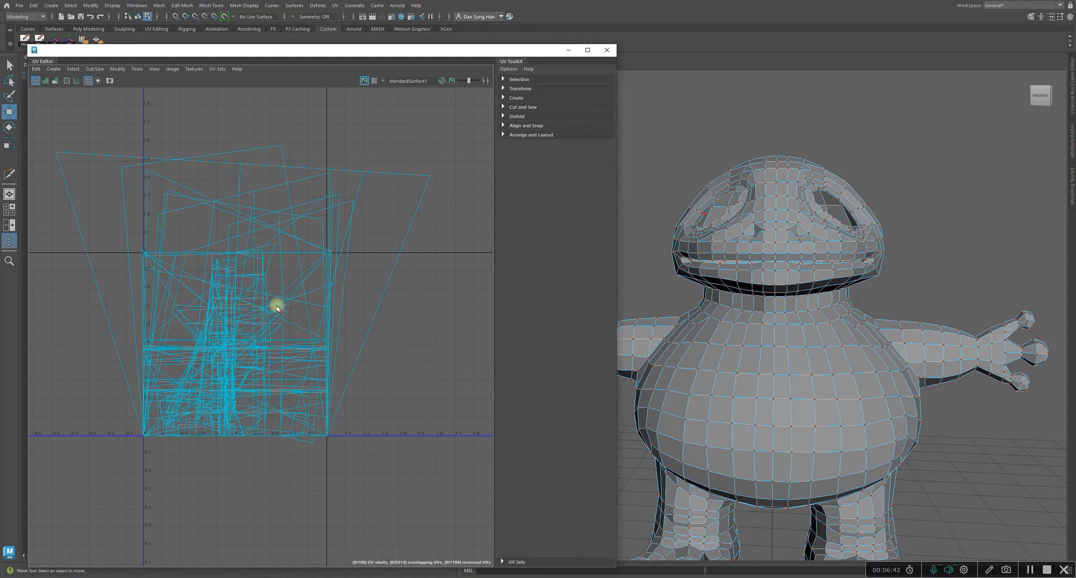
Switch the UV Editor to edge selection and box-select groups of edges across the UV layout to compare them with the mesh
right_drag(276, 306, 276, 252)
drag(269, 248, 317, 373)
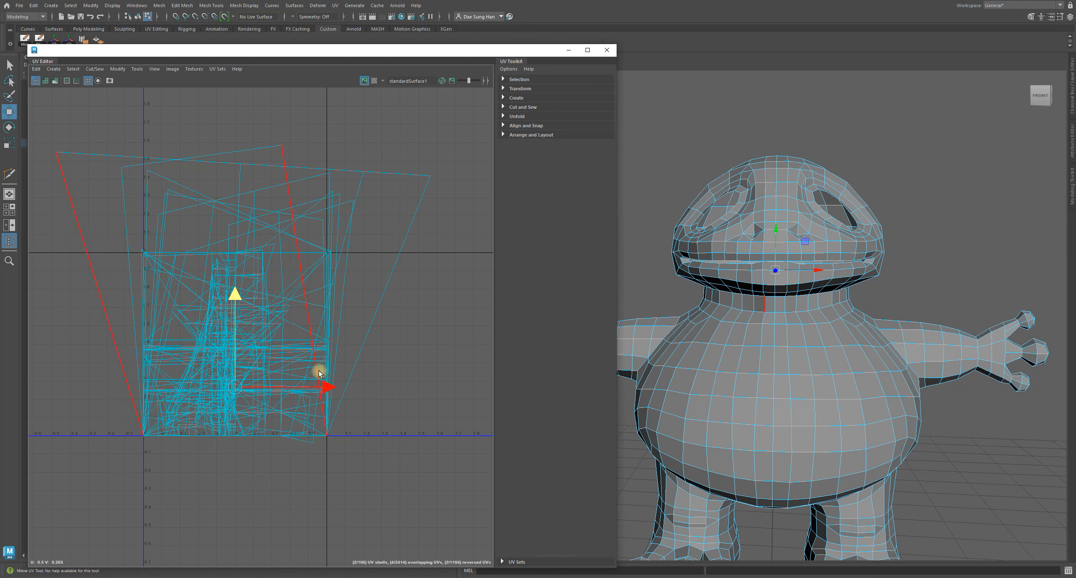
key(z)
drag(354, 466, 403, 341)
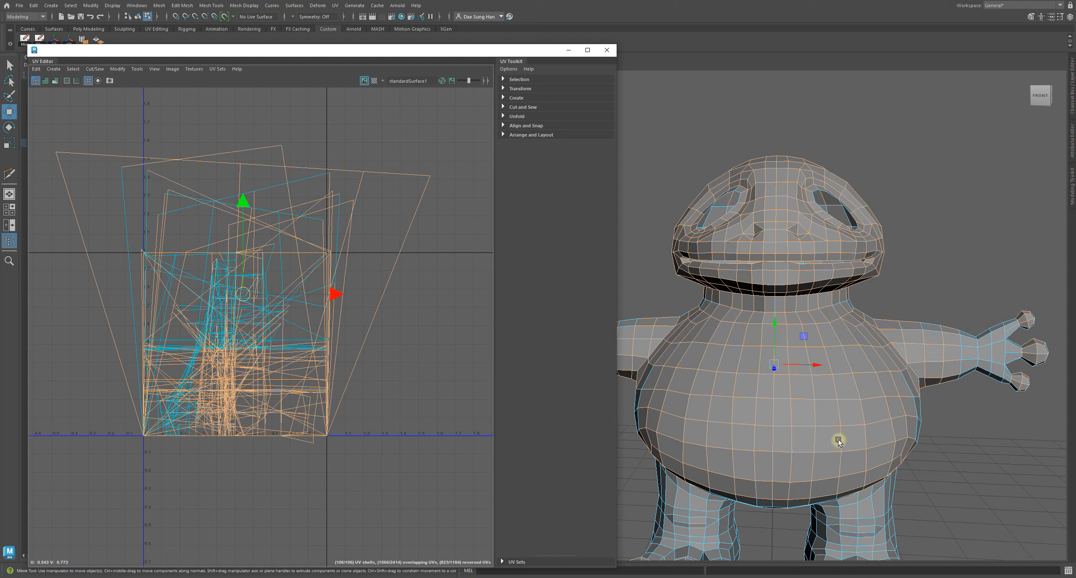
drag(188, 184, 282, 263)
drag(299, 121, 456, 219)
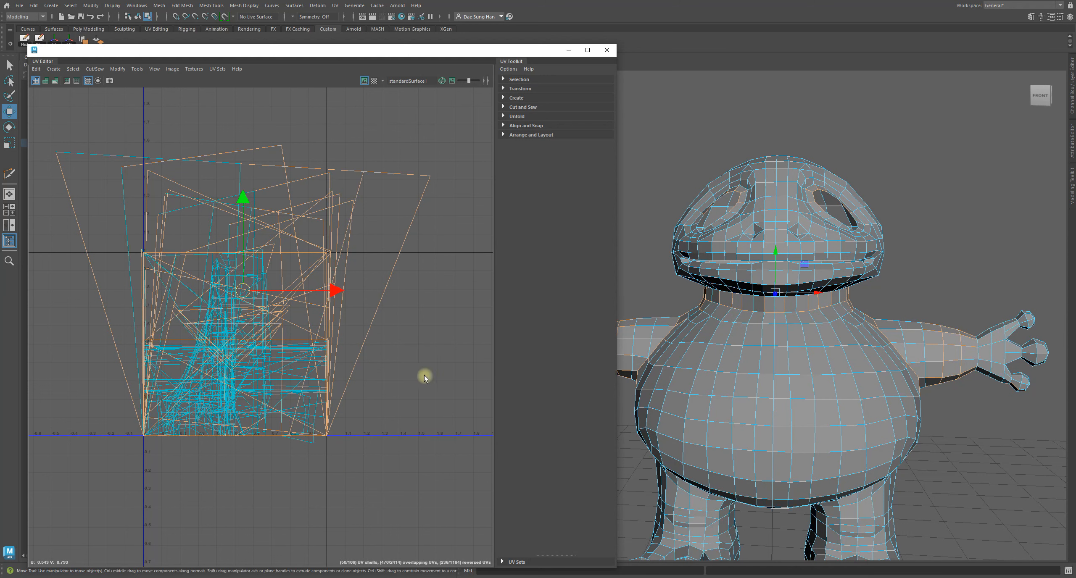
drag(433, 383, 224, 245)
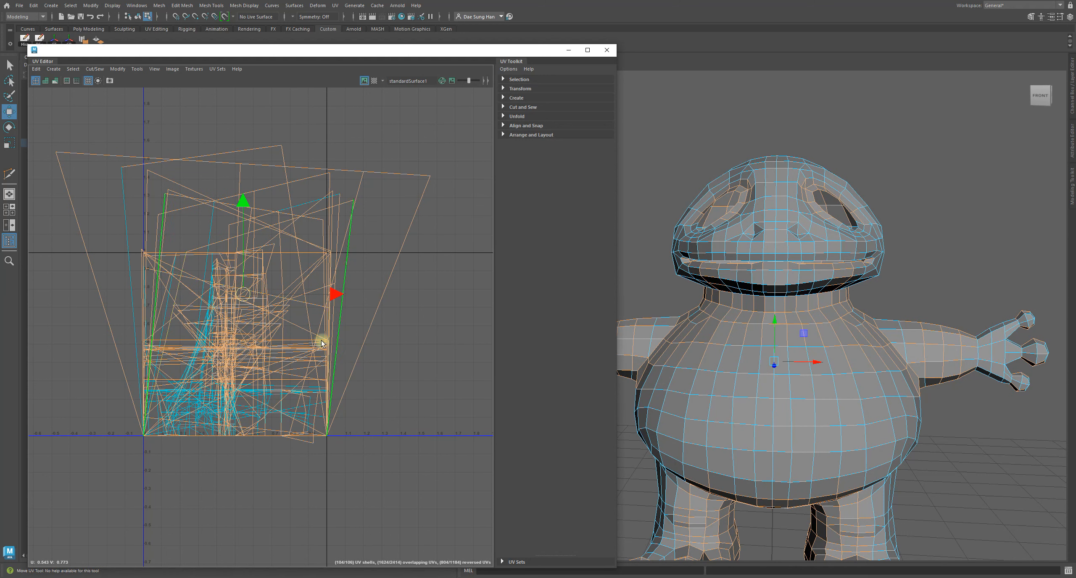
drag(397, 412, 179, 332)
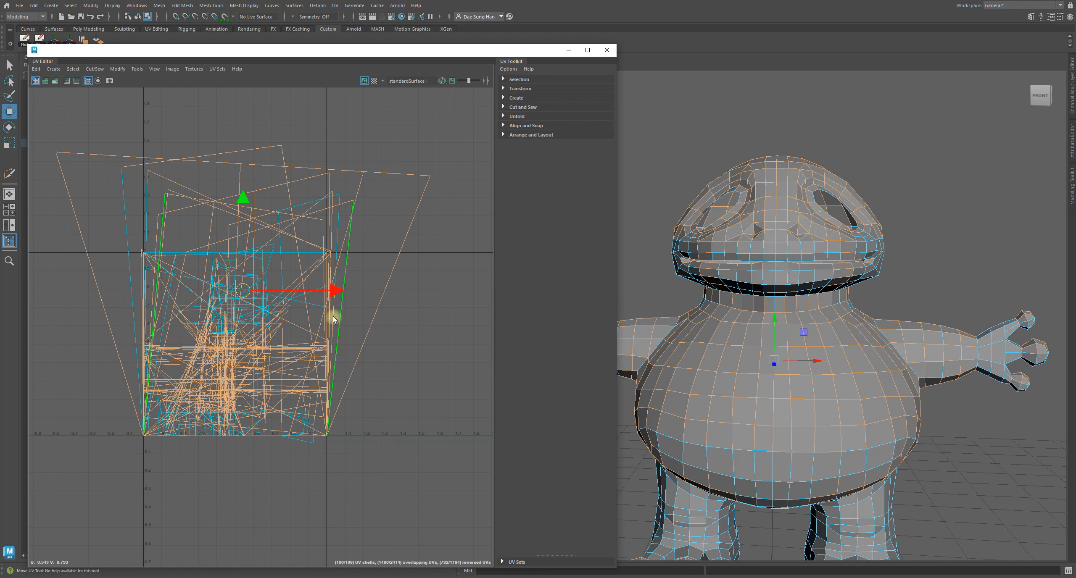
Reactivate edge selection, box-select edges in the upper part of the UV layout, and clear the selection
right_drag(368, 277, 387, 247)
right_drag(245, 267, 247, 122)
drag(368, 344, 181, 230)
drag(345, 273, 148, 180)
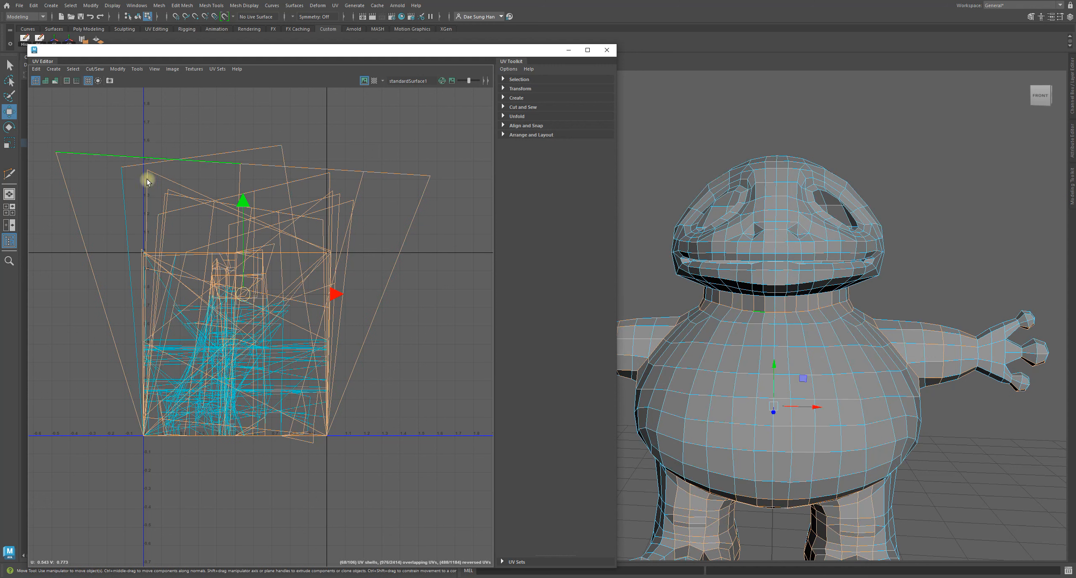
click(421, 342)
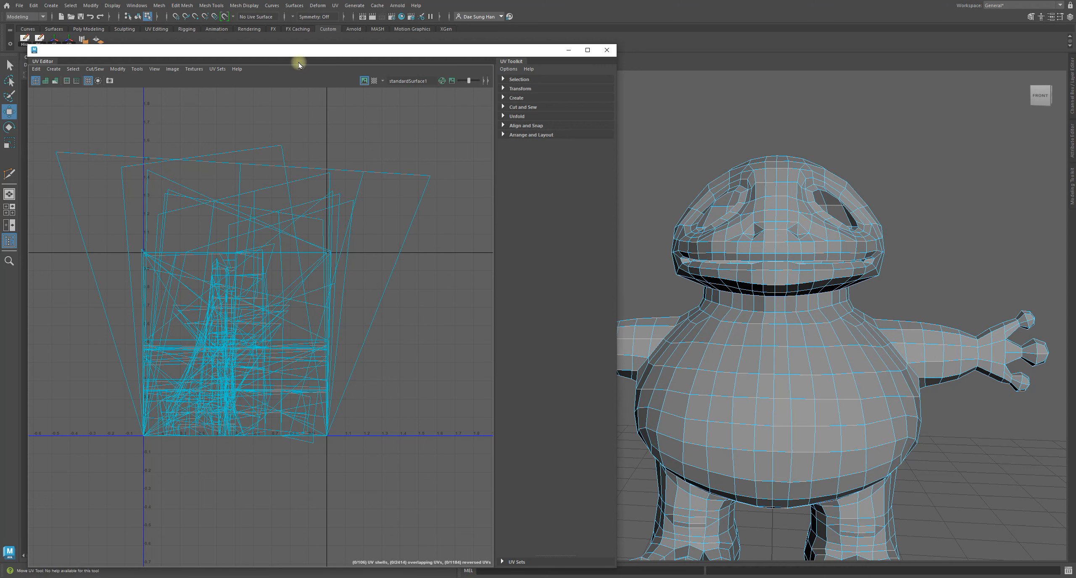
Move the UV Editor aside, narrow it, and examine the frog's wireframe from the side and three-quarter front
drag(294, 59, 273, 41)
alt+drag(927, 356, 905, 274)
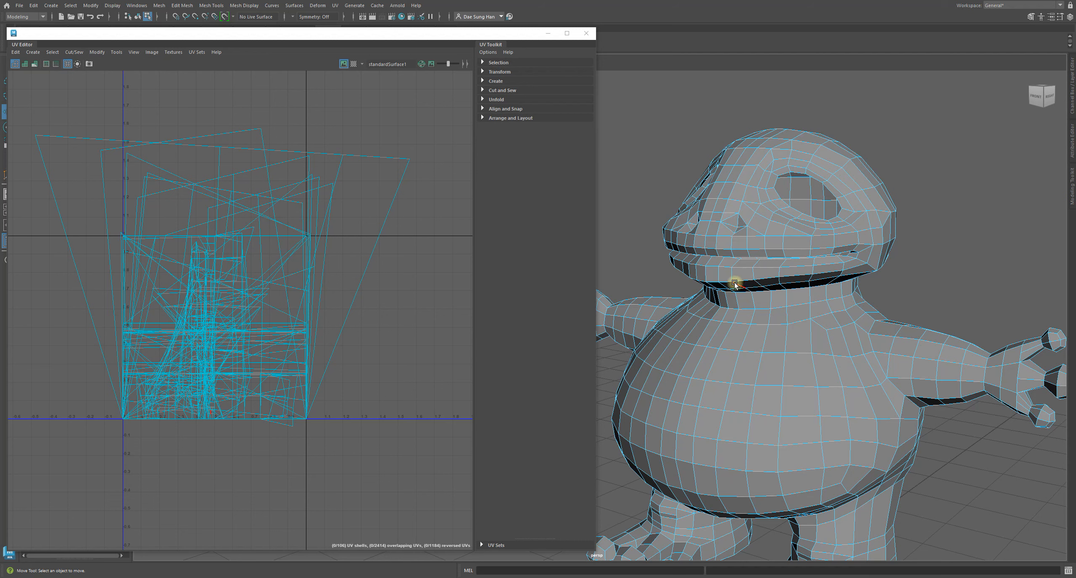
drag(604, 117, 493, 110)
alt+drag(829, 317, 754, 303)
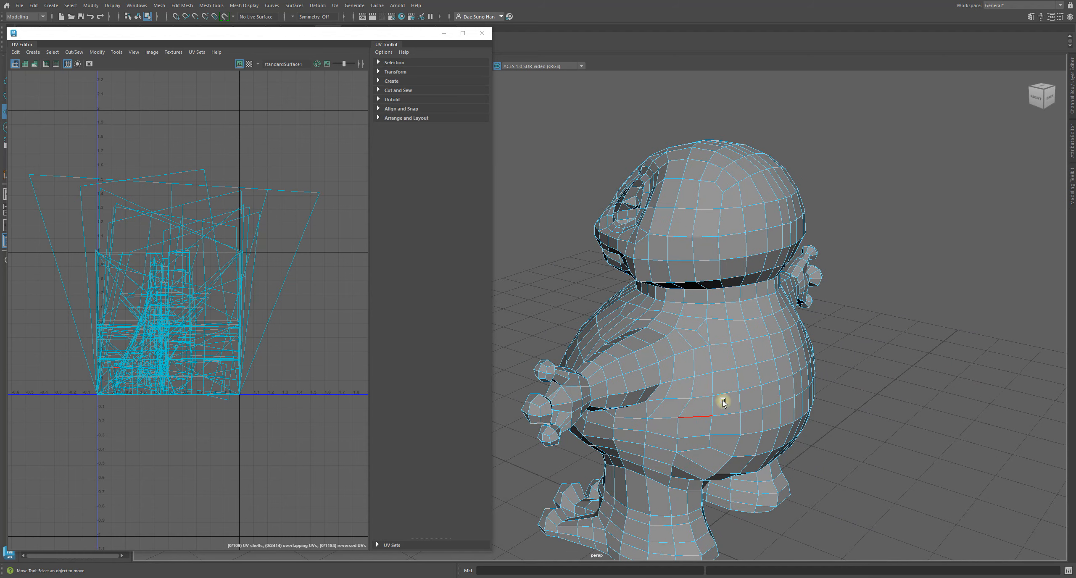
alt+drag(721, 404, 746, 379)
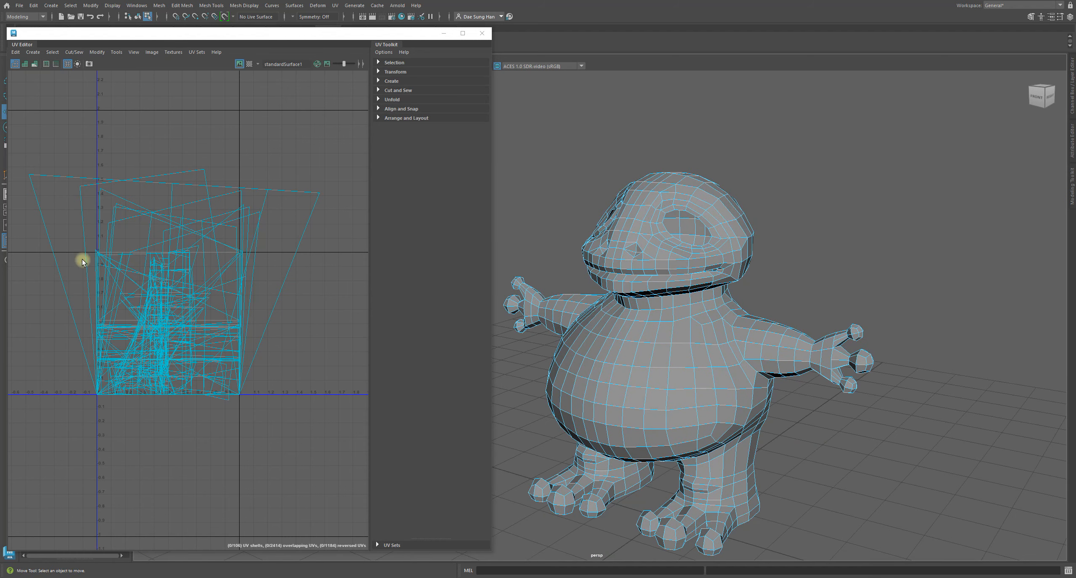
Widen the UV Editor for a larger view of the layout and return the frog body to object selection
drag(494, 100, 732, 113)
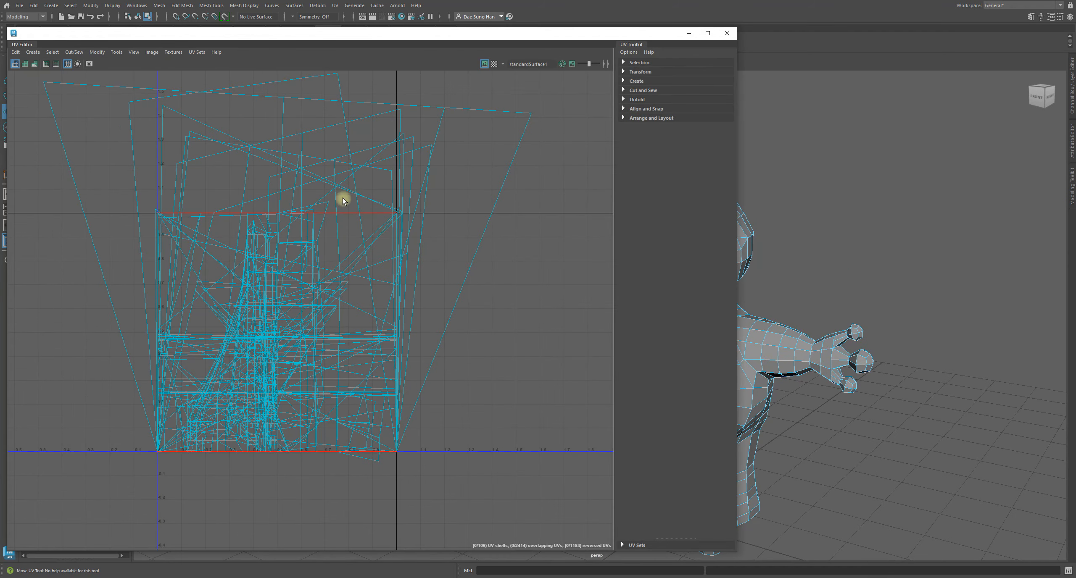
mouse_move(389, 378)
alt+middle_down()
mouse_move(401, 252)
mouse_move(400, 392)
alt+middle_up()
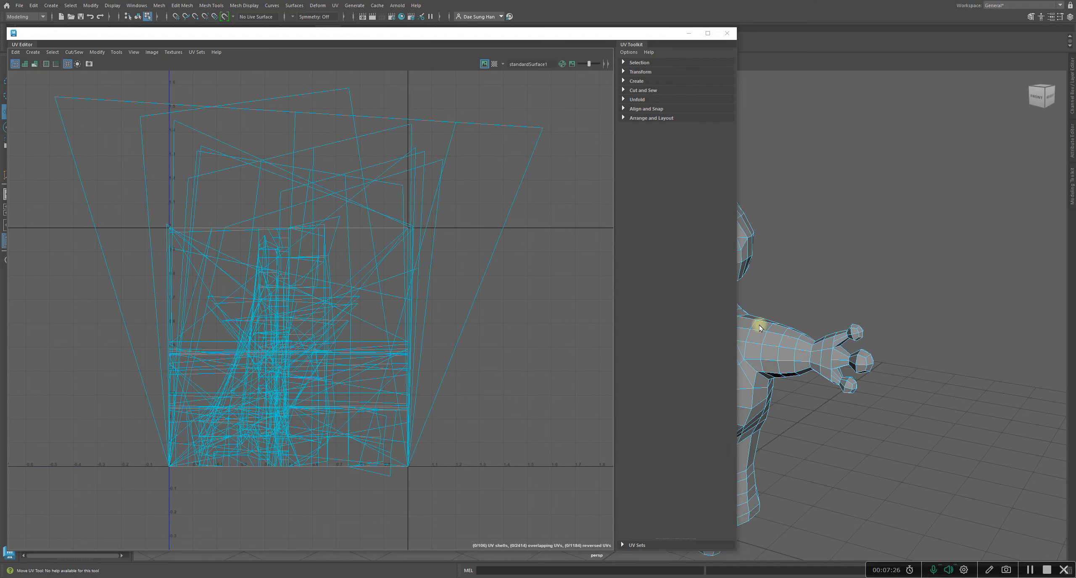
right_drag(758, 324, 787, 297)
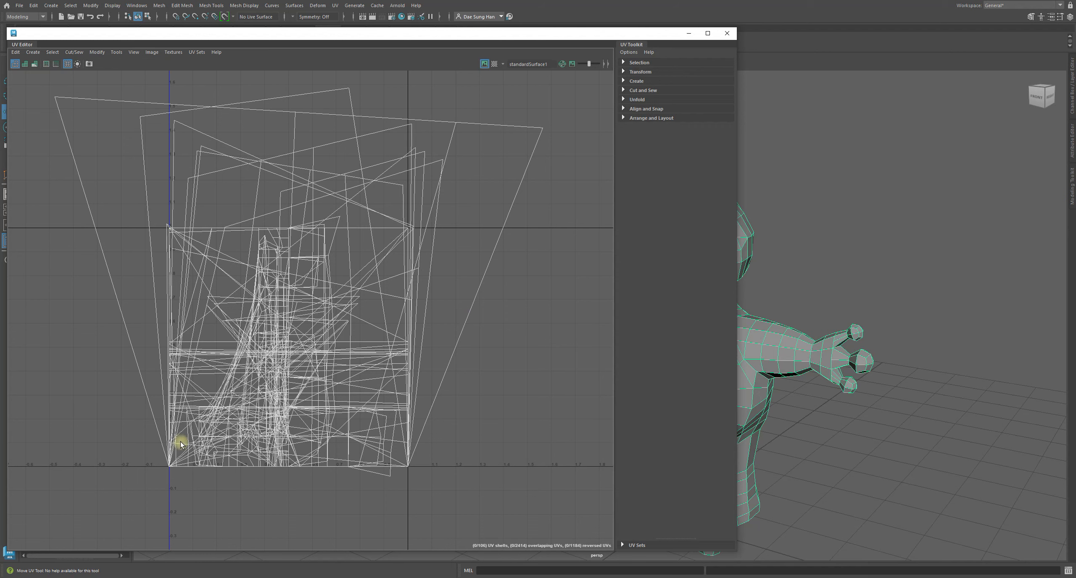
Examine the frog's UV layout against the 0 to 1 UV square and the surrounding grid tiles
alt+right_drag(412, 257, 321, 257)
alt+middle_drag(359, 217, 342, 374)
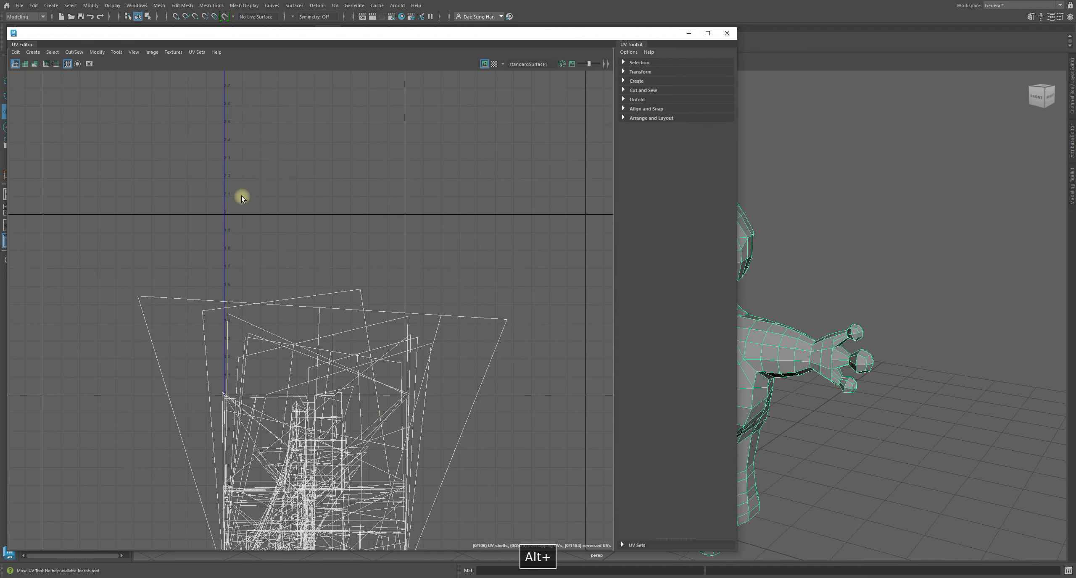
alt+middle_drag(491, 441, 436, 242)
alt+right_drag(500, 372, 331, 347)
alt+middle_drag(331, 346, 312, 322)
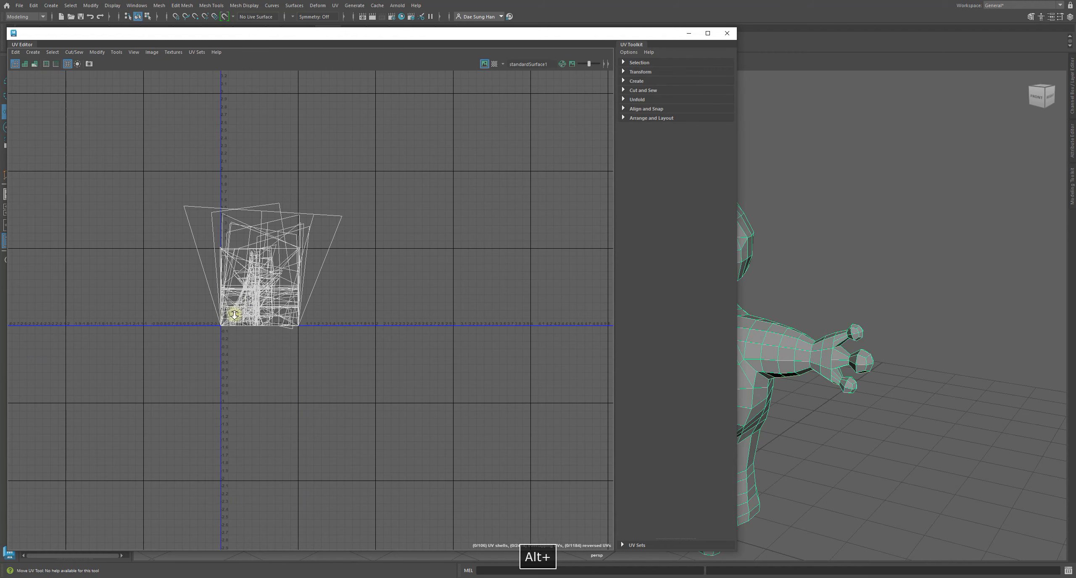
alt+right_drag(234, 314, 575, 420)
alt+middle_drag(308, 336, 293, 372)
mouse_move(122, 273)
alt+right_down()
mouse_move(253, 316)
mouse_move(285, 312)
alt+right_up()
alt+middle_drag(249, 273, 203, 276)
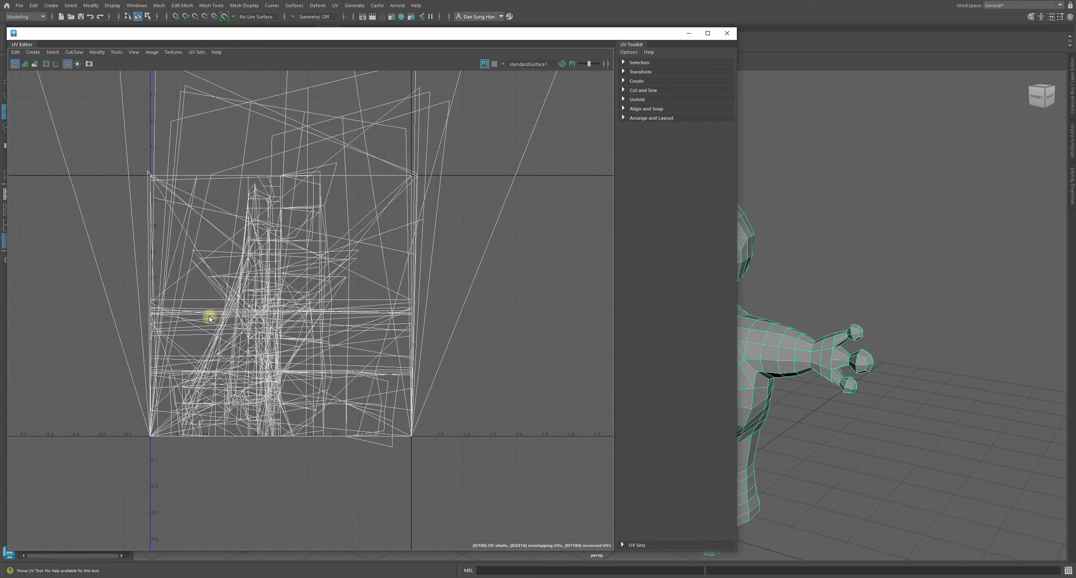
alt+right_drag(516, 374, 498, 363)
alt+middle_drag(498, 346, 230, 355)
alt+right_drag(231, 355, 290, 362)
alt+middle_drag(246, 363, 254, 364)
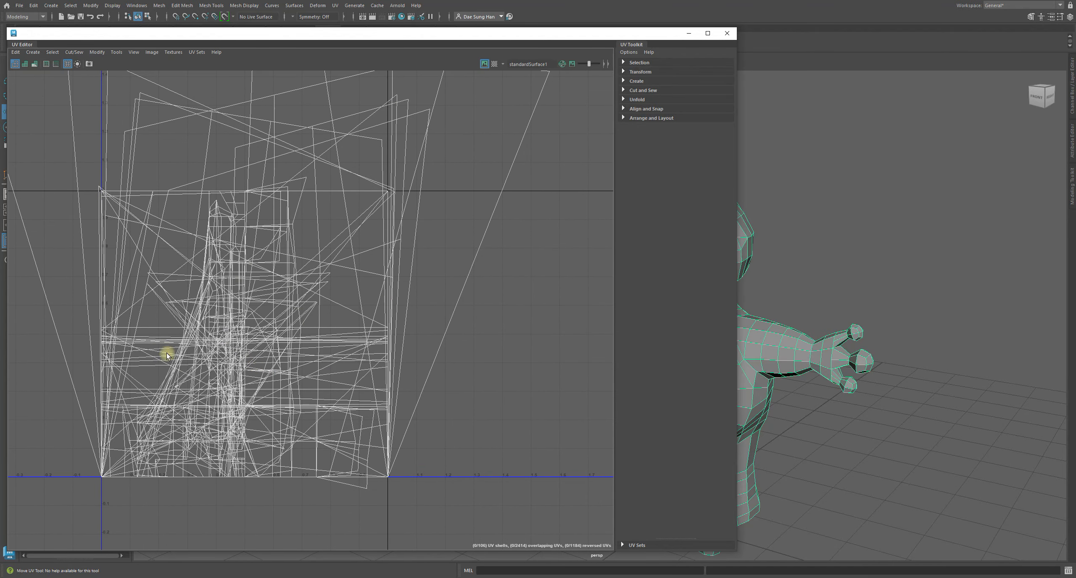
Narrow the UV Editor again and examine the selected frog body from three-quarter, high front, and straight front views
drag(739, 143, 522, 139)
alt+drag(749, 257, 789, 291)
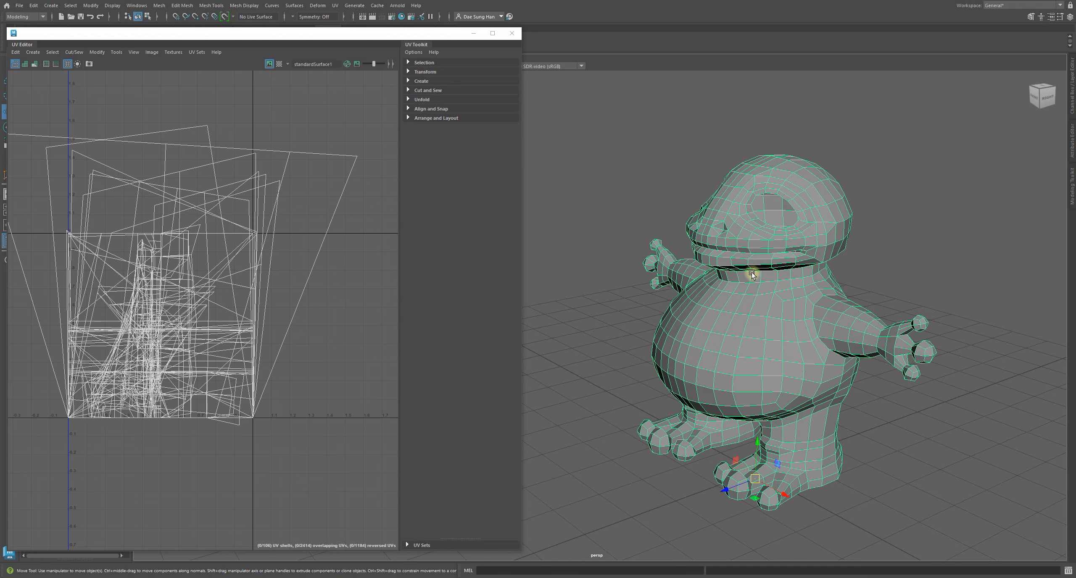
alt+drag(723, 248, 690, 284)
alt+middle_drag(699, 303, 707, 262)
alt+right_drag(664, 312, 744, 397)
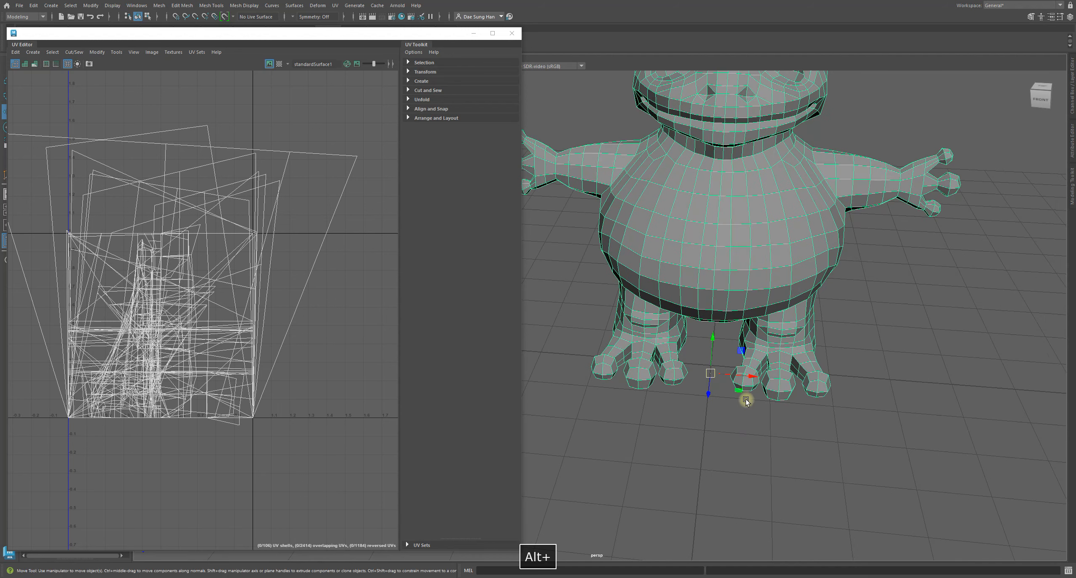
mouse_move(750, 399)
alt+mouse_down()
mouse_move(675, 414)
mouse_move(735, 400)
mouse_move(737, 386)
alt+mouse_up()
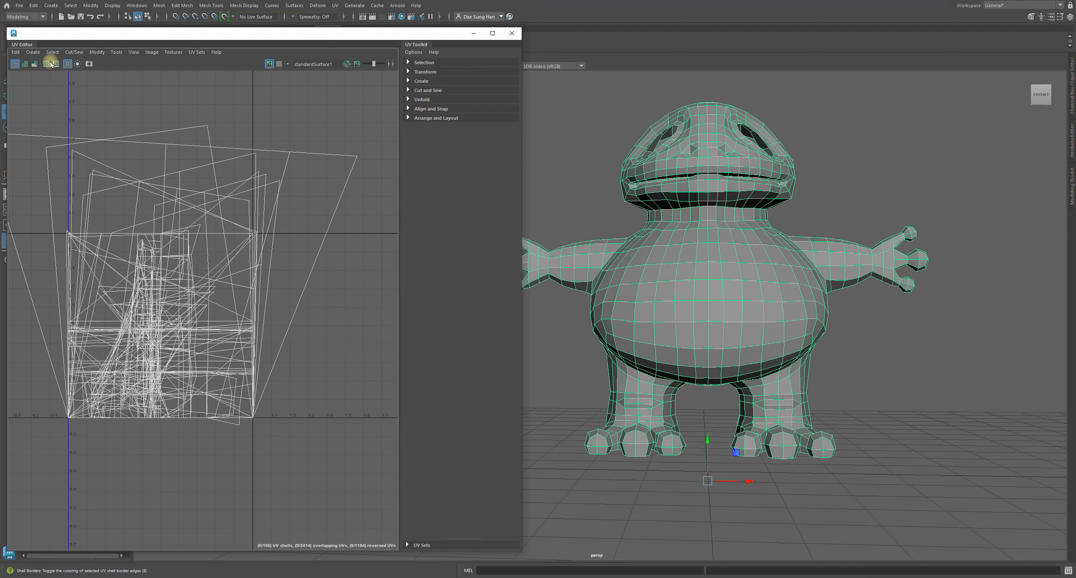
Toggle the UV Editor's grid display and the wireframe display off and on, leaving both visible
click(68, 65)
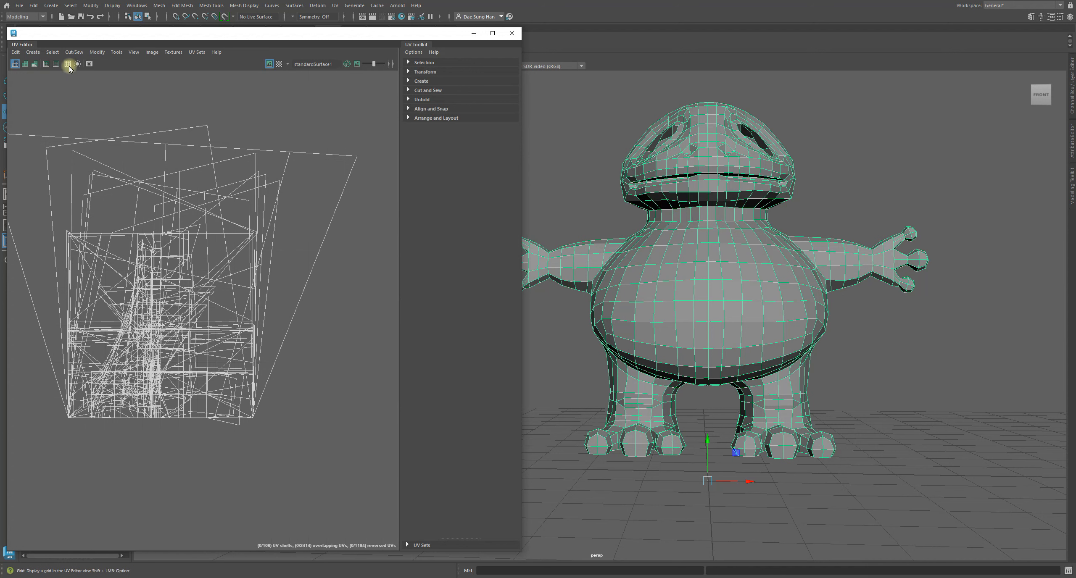
click(68, 65)
click(68, 65)
click(67, 65)
click(66, 64)
click(67, 64)
click(67, 64)
click(67, 64)
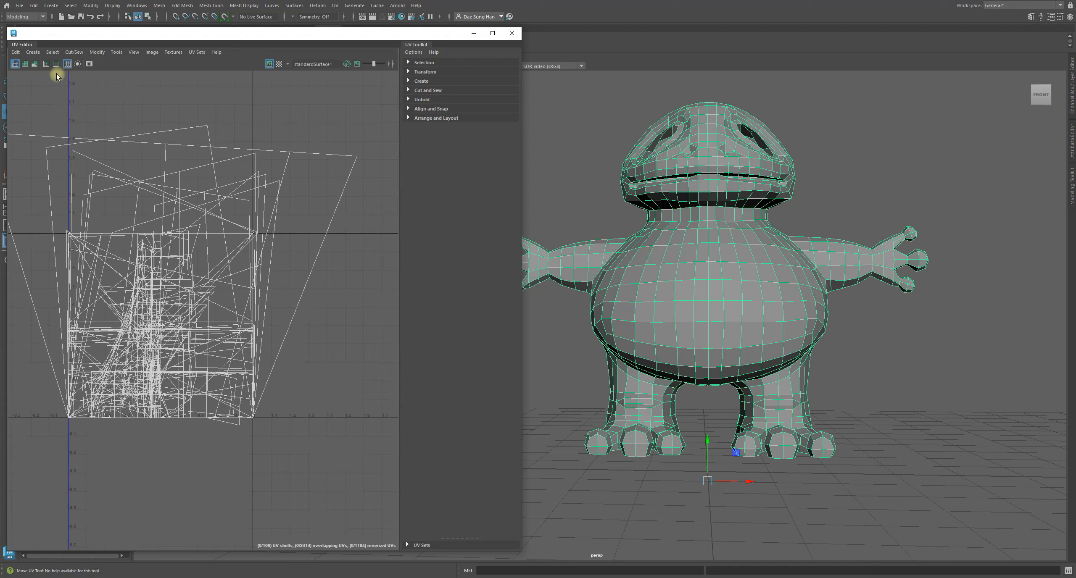
click(15, 65)
click(15, 64)
Show the UV Toolkit's Create projection options and examine the frog body from front, raised, and three-quarter views
click(417, 81)
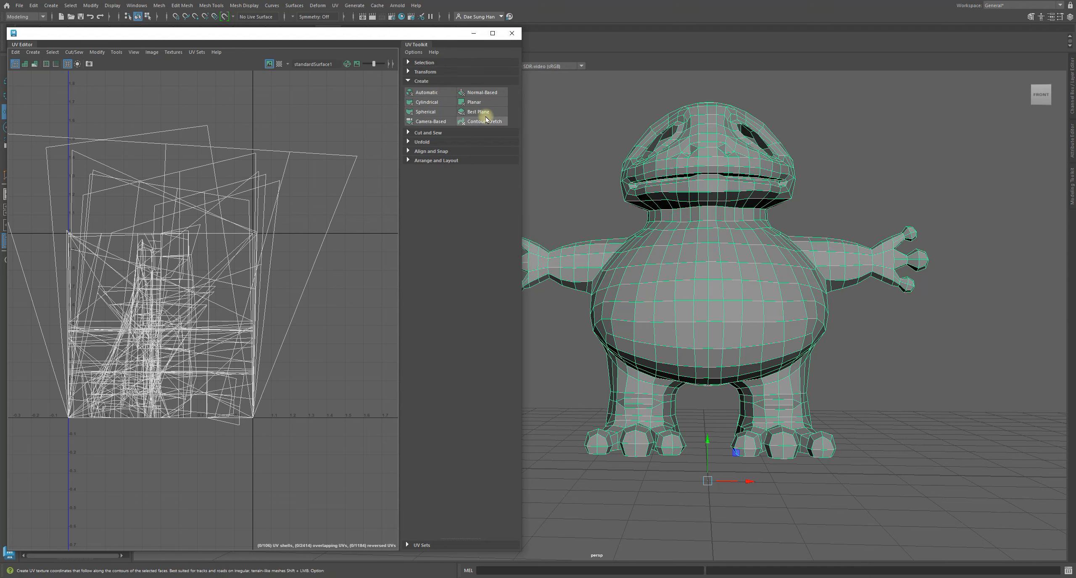
alt+drag(862, 248, 856, 268)
alt+right_drag(856, 267, 800, 262)
alt+middle_drag(798, 260, 799, 315)
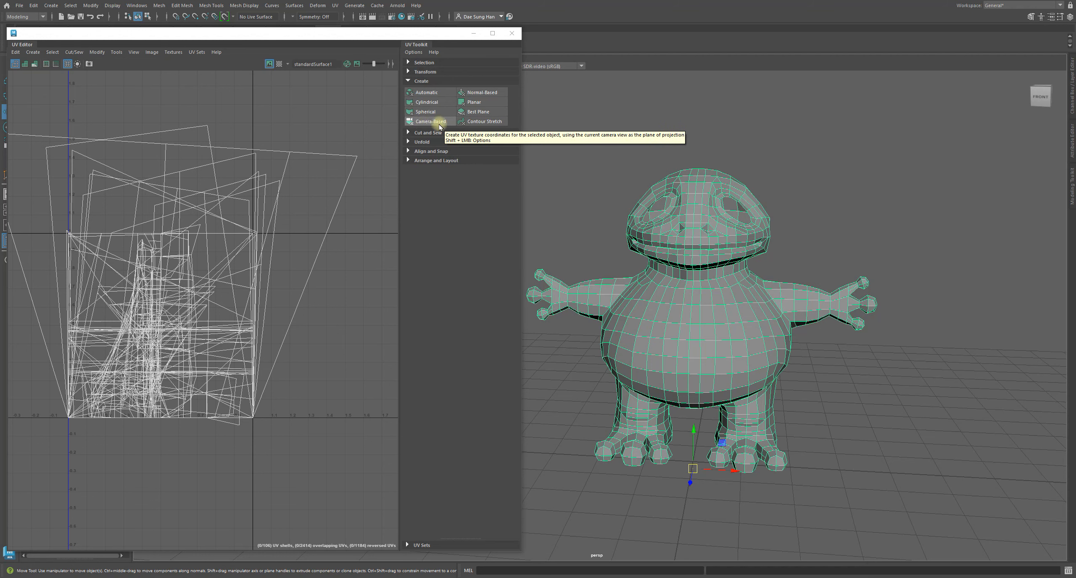
alt+drag(845, 311, 773, 240)
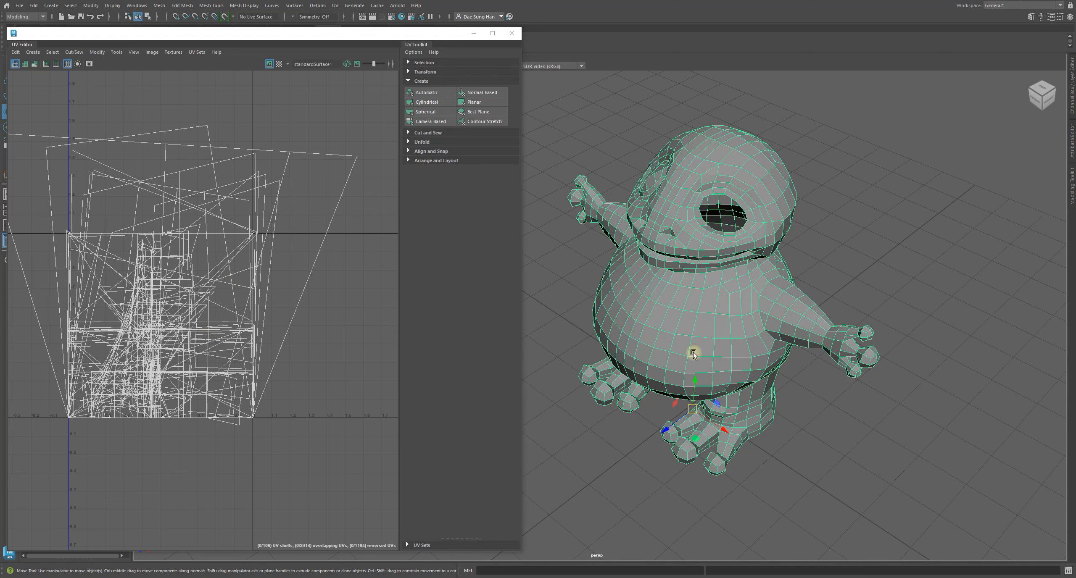
alt+drag(852, 262, 714, 313)
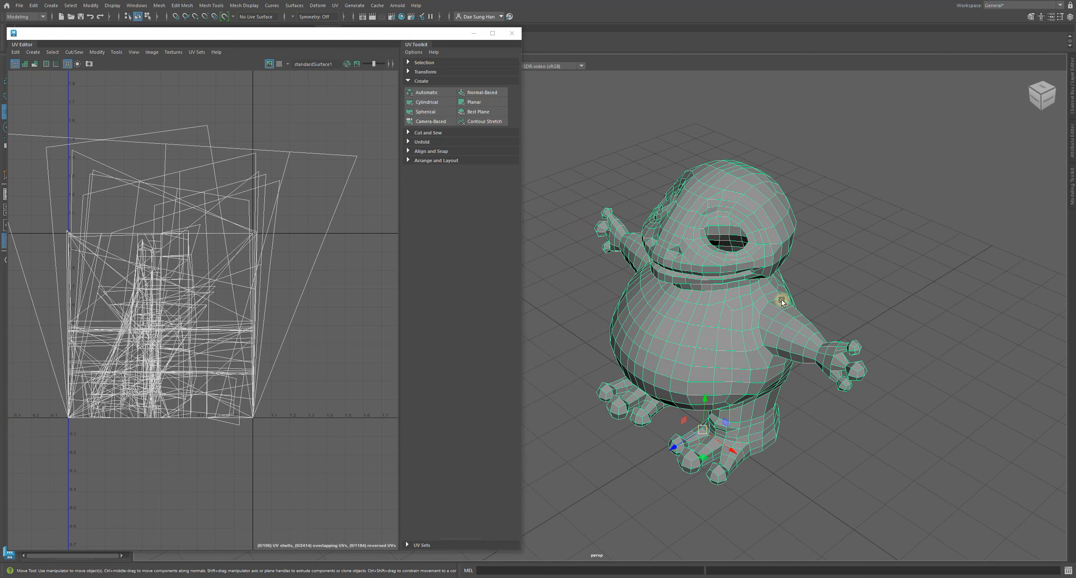
alt+drag(782, 301, 789, 274)
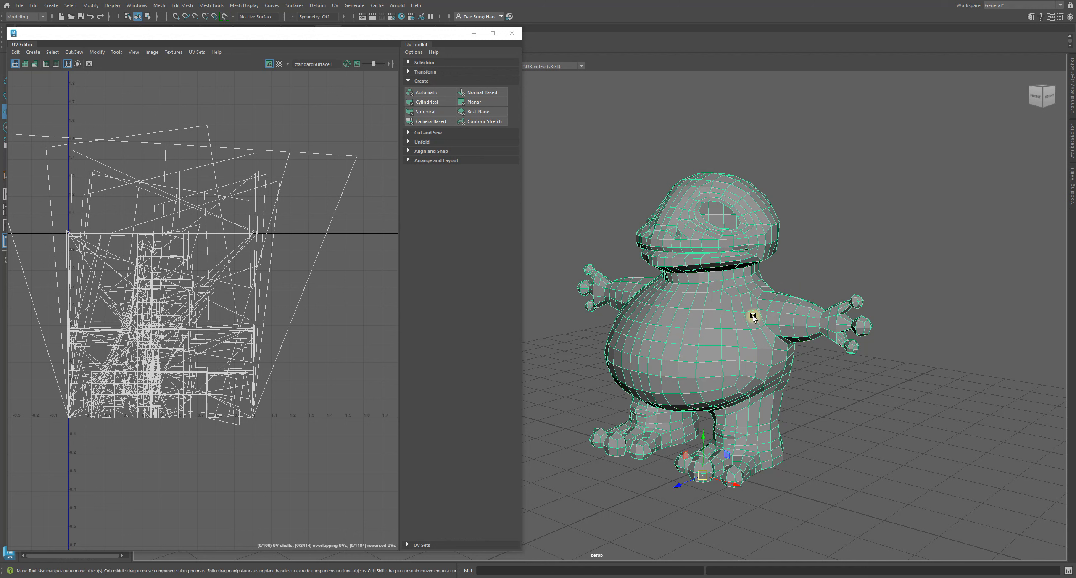
Examine the frog body from above, switch to the Select tool, and frame the body in a three-quarter front view
alt+drag(744, 350, 619, 323)
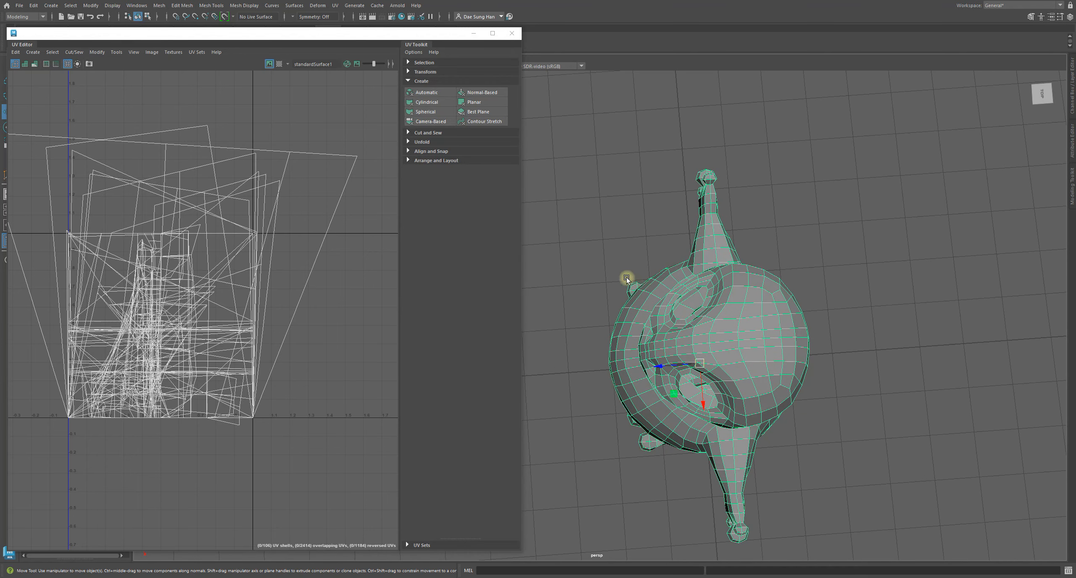
alt+drag(715, 403, 761, 353)
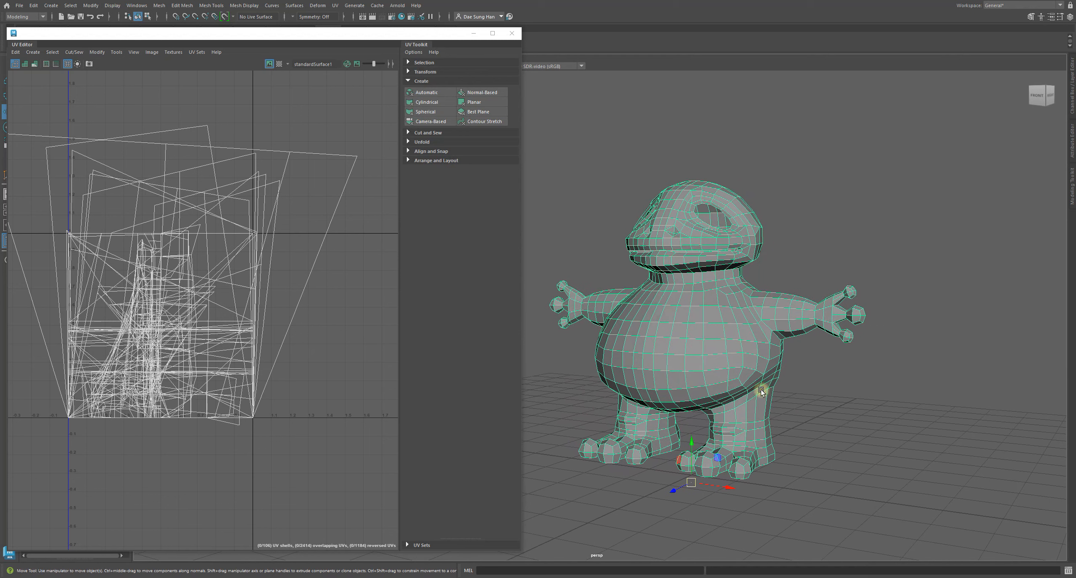
key(q)
alt+drag(594, 318, 799, 361)
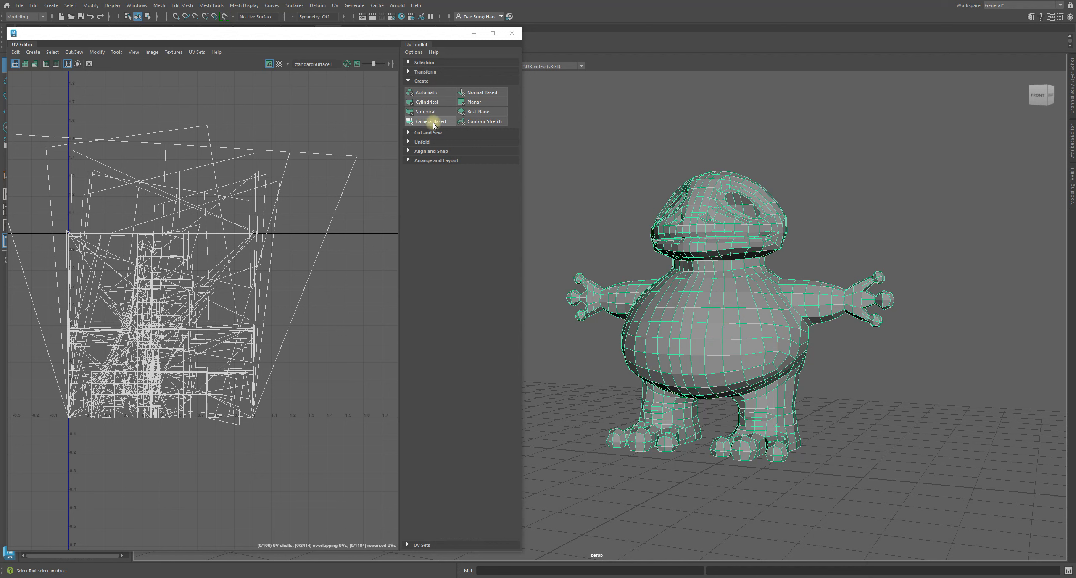
Look through the UV Toolkit's Selection and Transform options and collapse both sections again
click(426, 63)
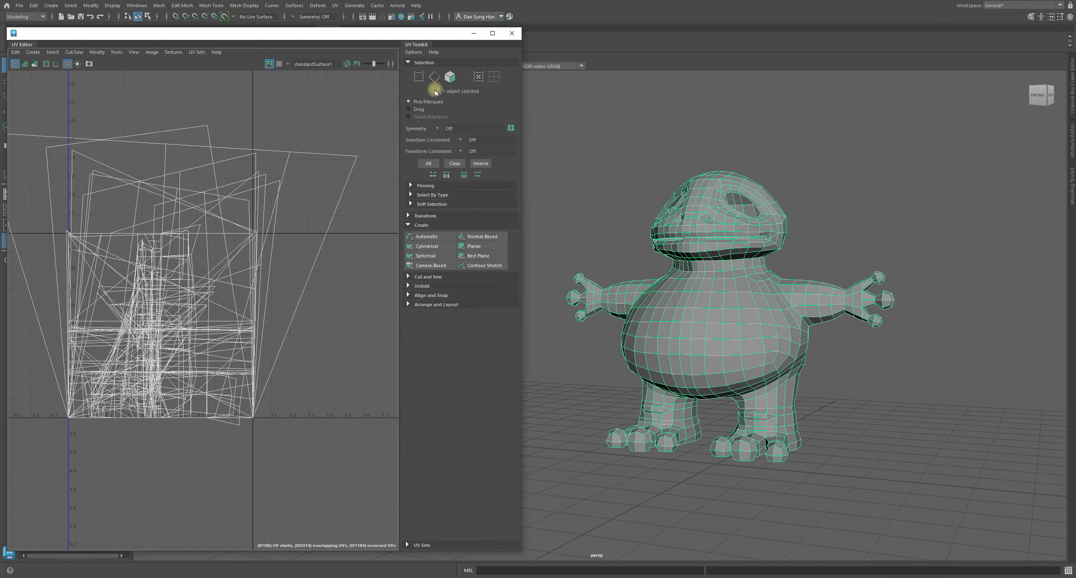
click(425, 215)
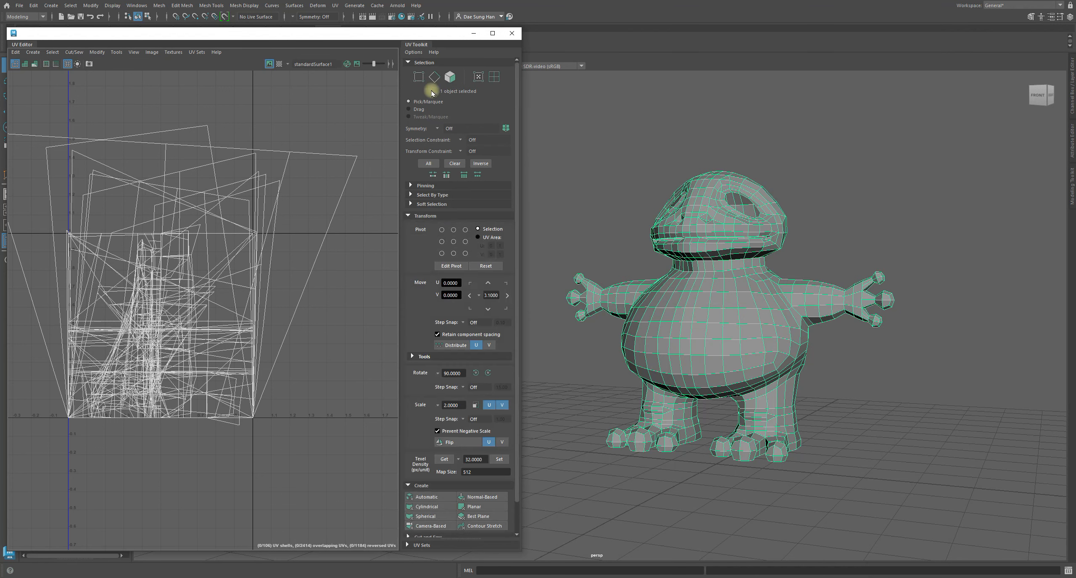
click(429, 216)
click(425, 62)
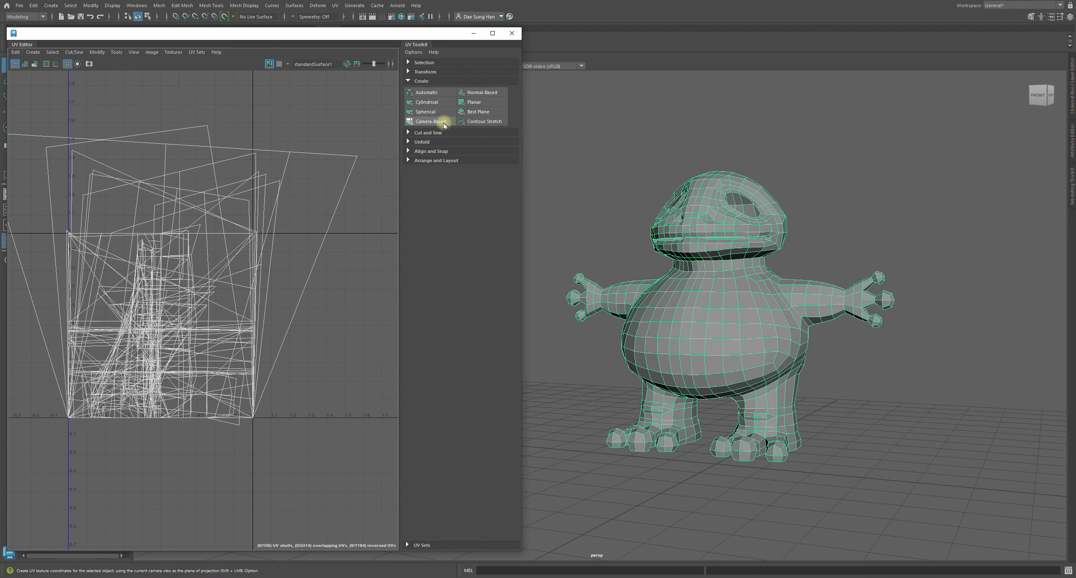
Create new UVs for the frog body with a Camera-Based projection from the current three-quarter view
click(431, 121)
click(182, 436)
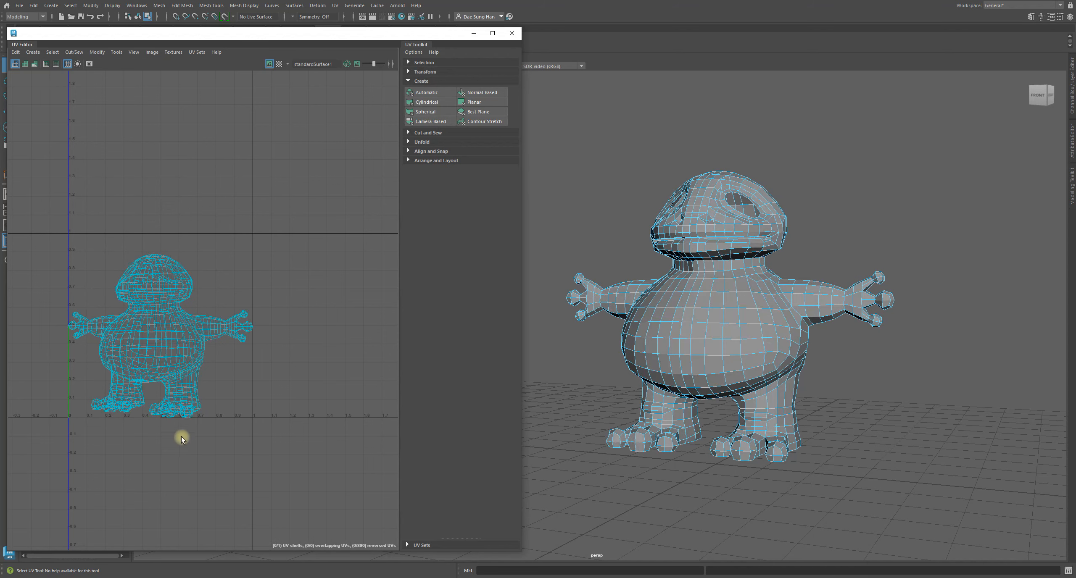
alt+right_drag(114, 337, 245, 386)
alt+middle_drag(196, 216, 200, 174)
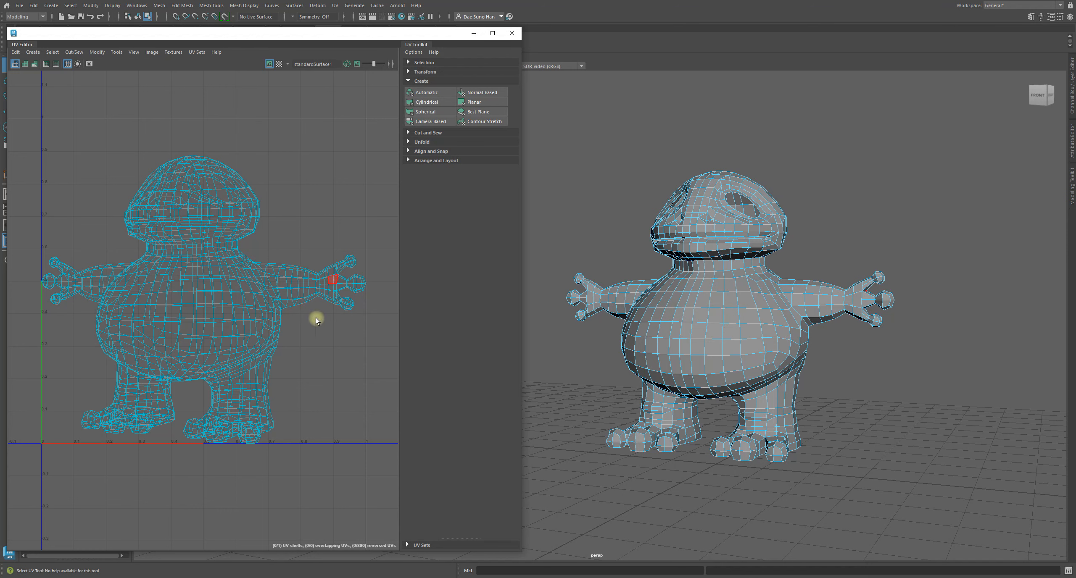
alt+middle_drag(236, 343, 227, 353)
alt+right_drag(375, 194, 365, 194)
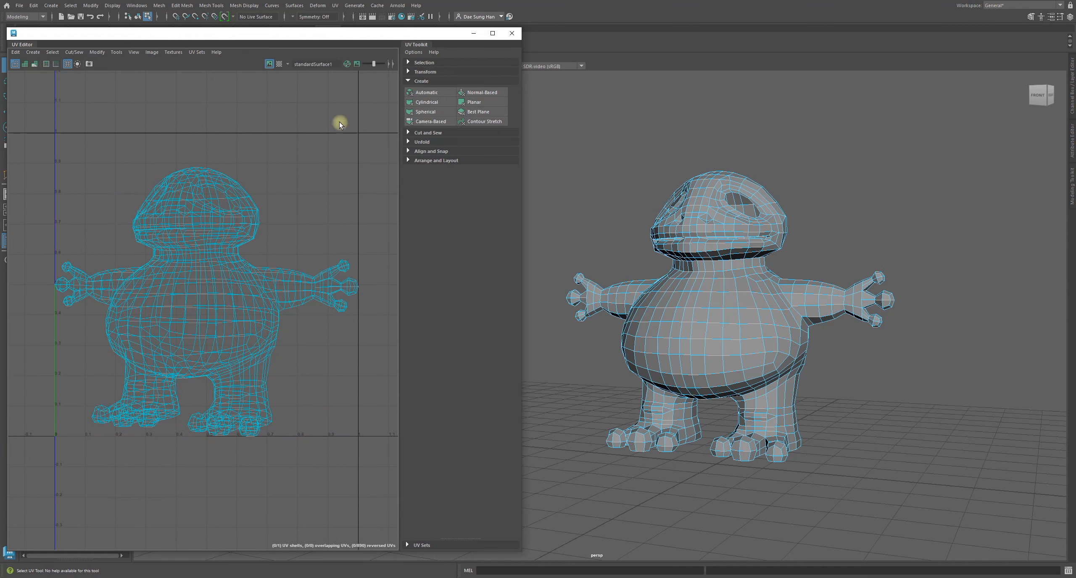
Examine the projected frog UVs against the 0 to 1 UV square and the empty tile beside it
alt+right_drag(280, 287, 108, 261)
alt+middle_drag(207, 259, 153, 291)
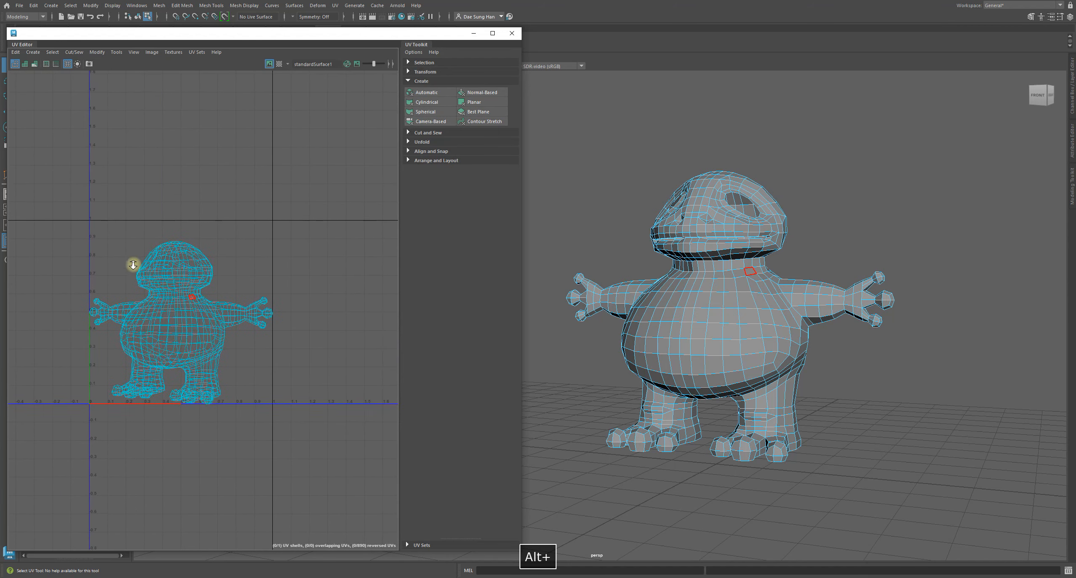
alt+right_drag(133, 267, 274, 311)
alt+middle_drag(275, 320, 240, 257)
click(356, 139)
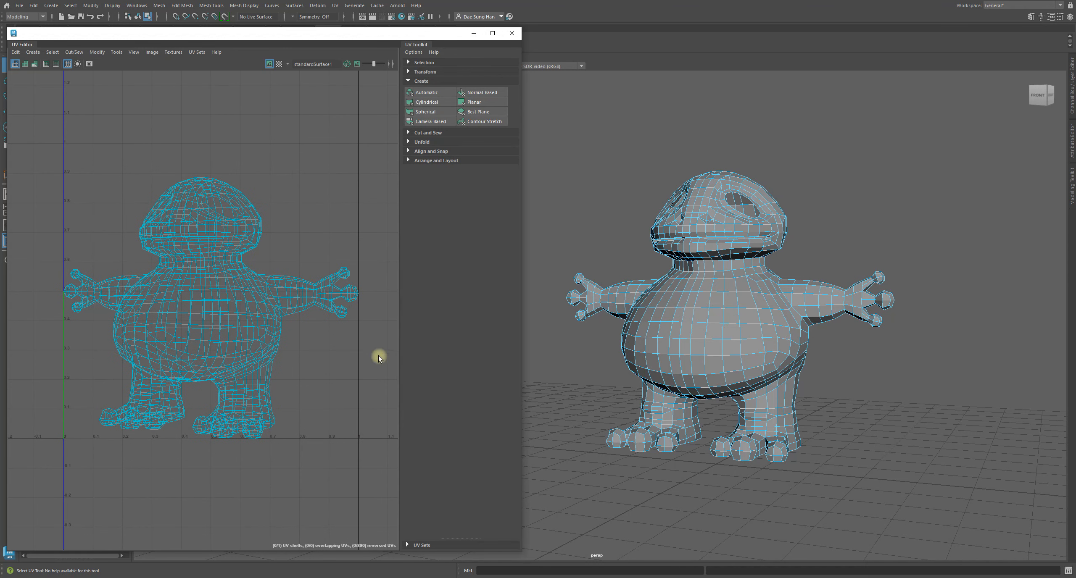
alt+right_drag(135, 189, 38, 194)
alt+middle_drag(140, 214, 183, 268)
alt+middle_drag(285, 357, 90, 356)
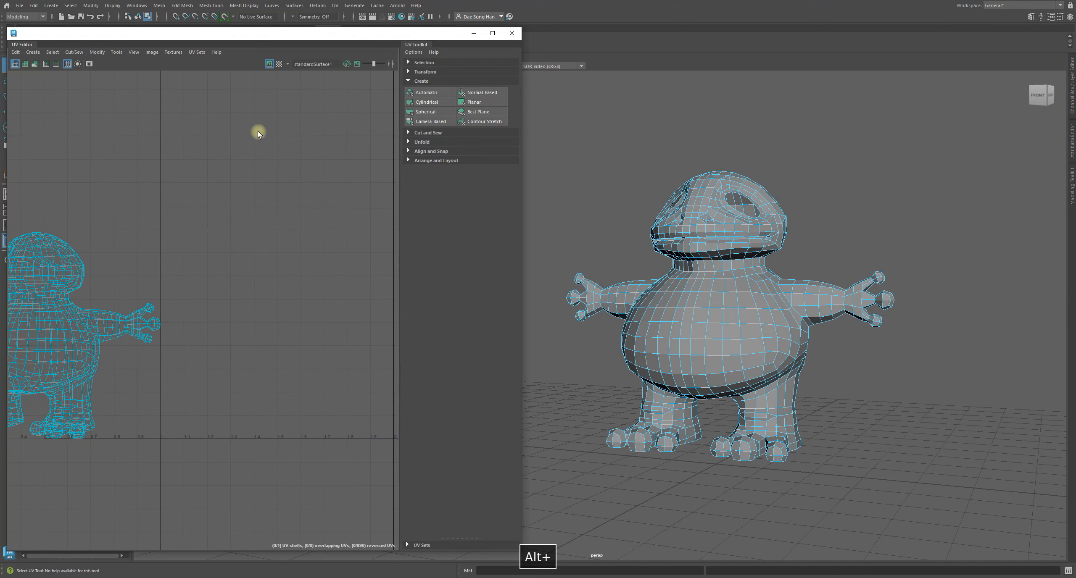
alt+middle_drag(177, 365, 303, 287)
alt+middle_drag(132, 267, 141, 317)
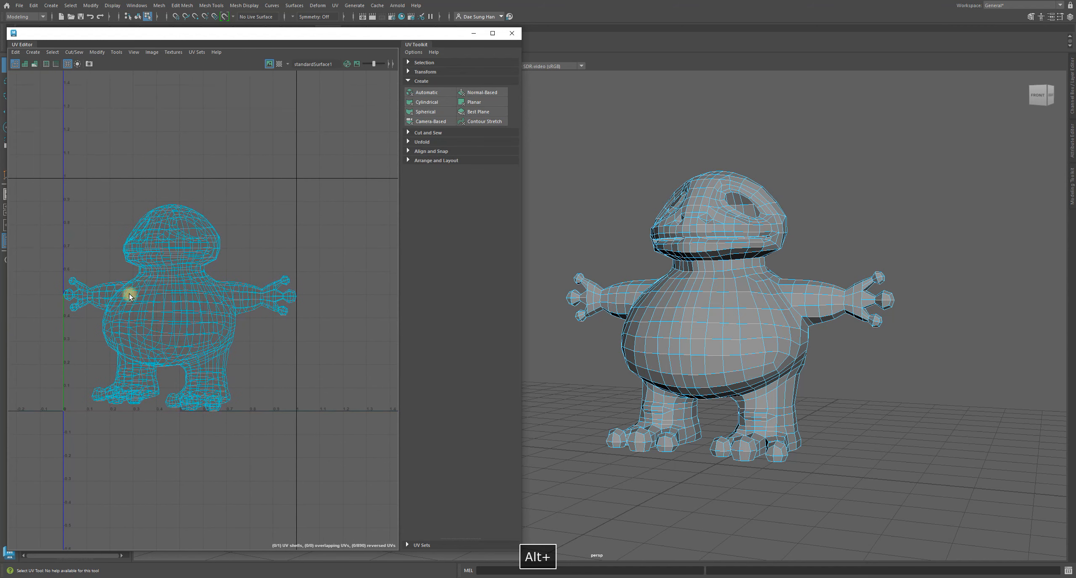
alt+right_drag(129, 294, 125, 285)
alt+middle_drag(125, 285, 170, 292)
alt+middle_drag(249, 332, 210, 333)
alt+right_drag(219, 340, 269, 375)
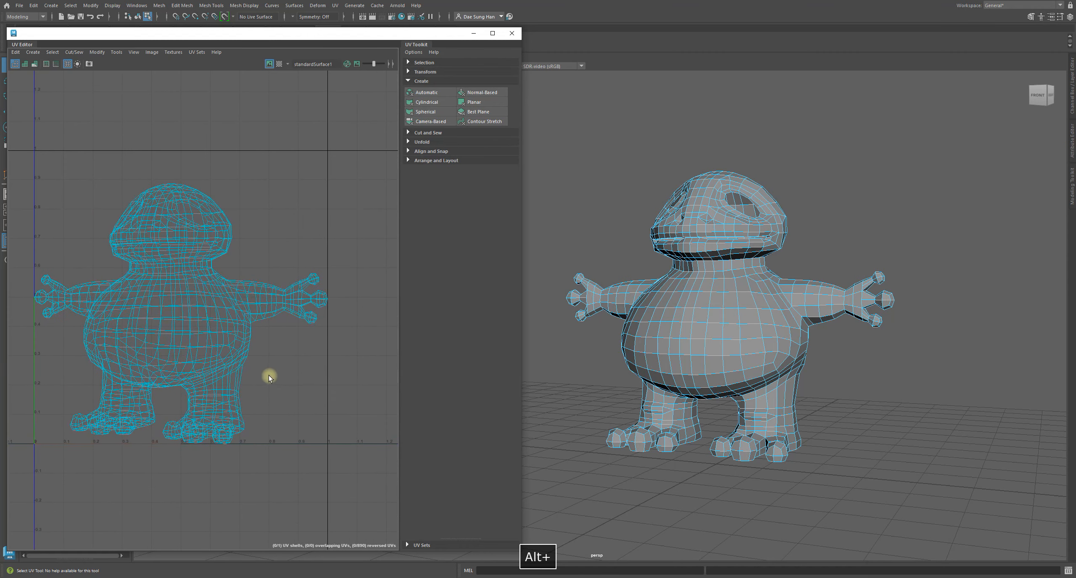
Widen the UV Editor window and examine the frog's UV shell at several zoom levels
drag(523, 244, 582, 245)
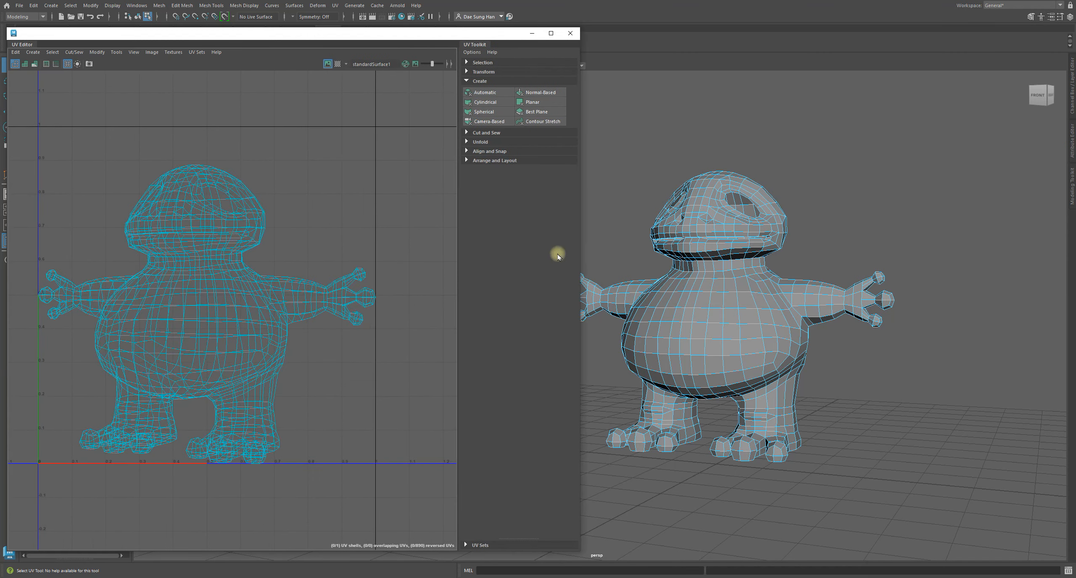
alt+right_drag(280, 317, 237, 318)
alt+middle_drag(237, 318, 259, 315)
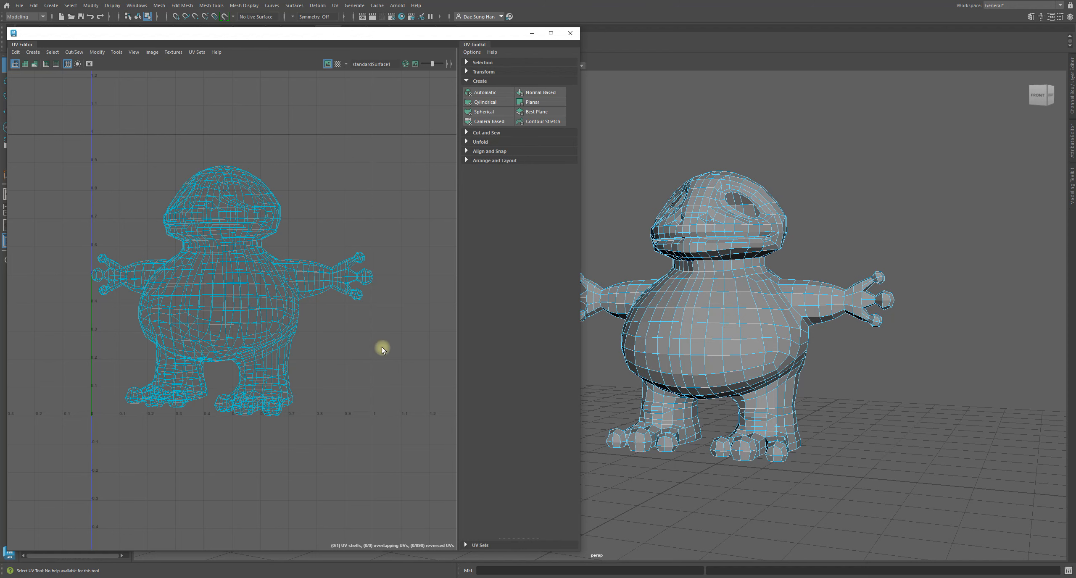
alt+middle_drag(368, 210, 372, 230)
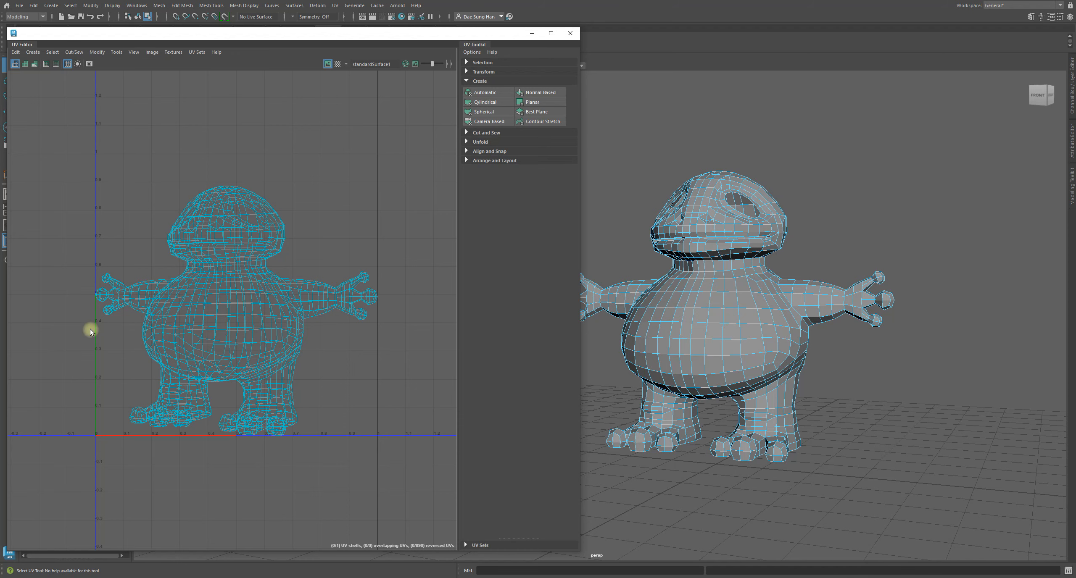
alt+right_drag(91, 328, 184, 251)
alt+middle_drag(273, 318, 193, 317)
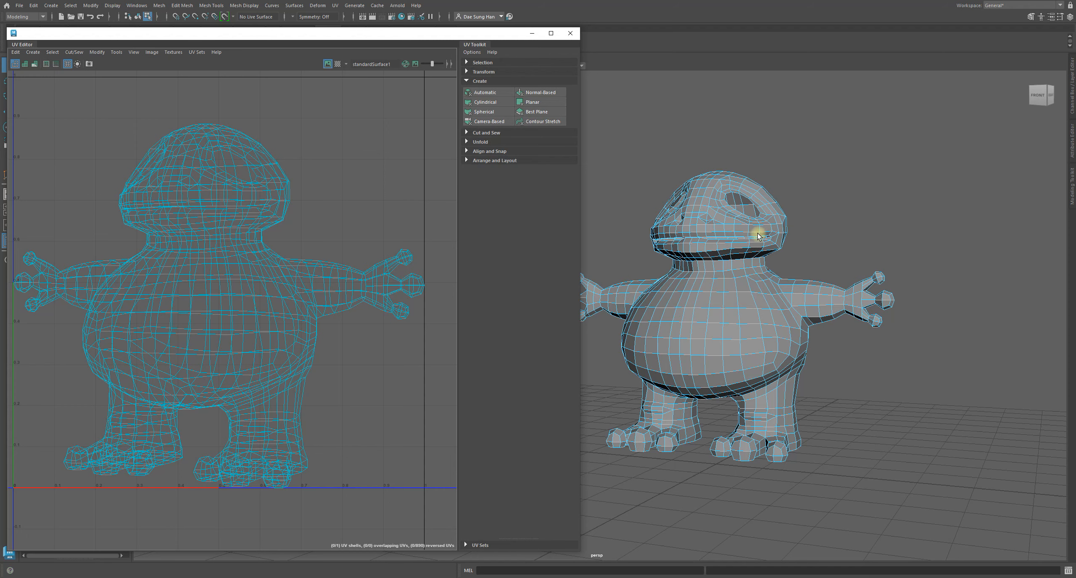
Compare the frog's head, mouth and arm in the viewport with the projected shell in the UV Editor
alt+drag(761, 226, 867, 245)
alt+drag(710, 242, 744, 272)
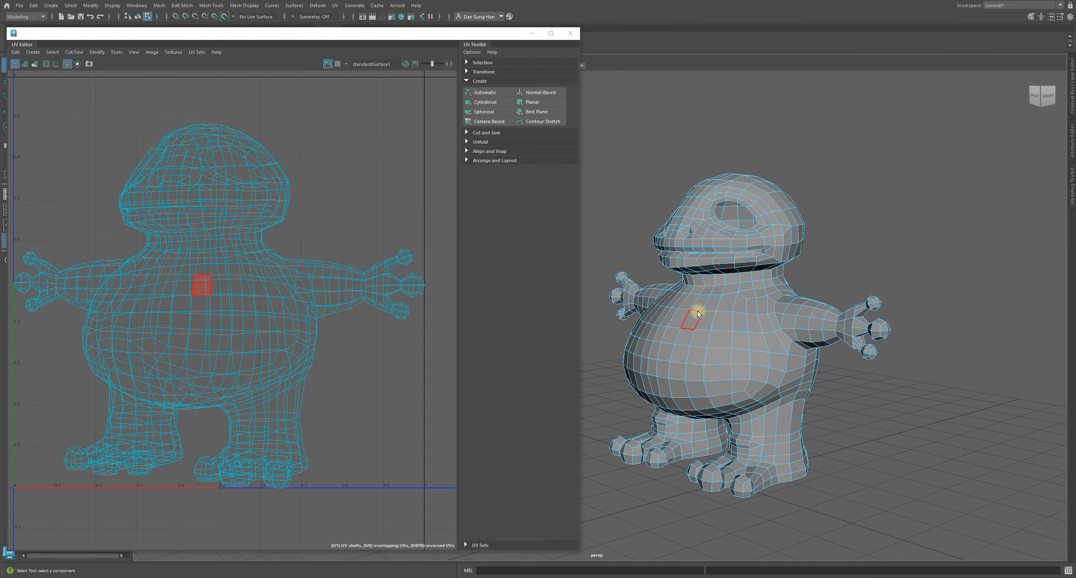
alt+drag(691, 332, 676, 323)
alt+middle_drag(712, 296, 651, 338)
alt+right_drag(652, 338, 733, 353)
alt+drag(725, 234, 747, 259)
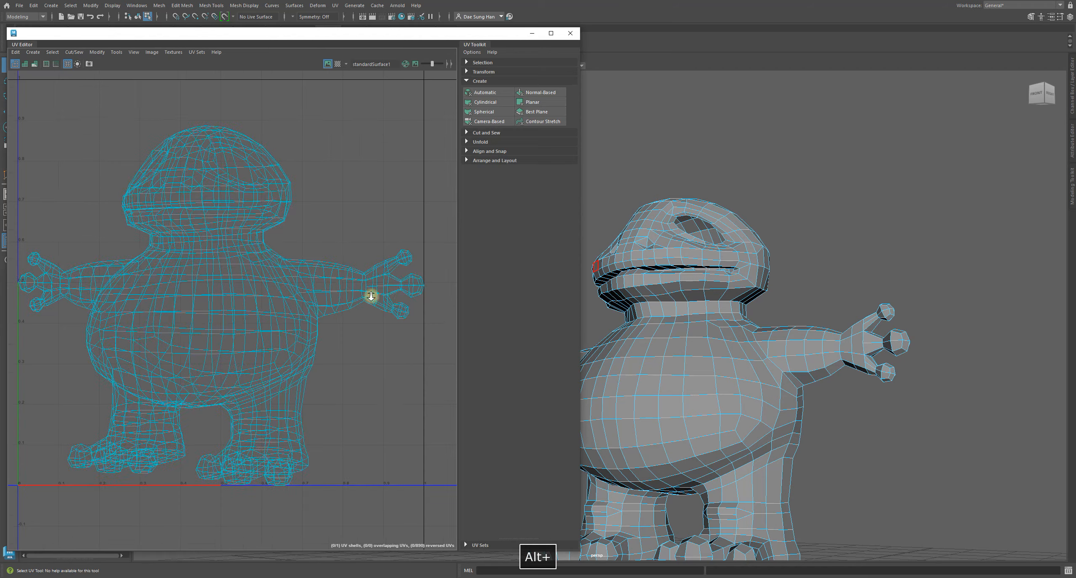
alt+middle_drag(370, 295, 271, 334)
mouse_move(271, 333)
alt+right_down()
mouse_move(185, 344)
mouse_move(262, 329)
alt+right_up()
alt+middle_drag(262, 328, 214, 321)
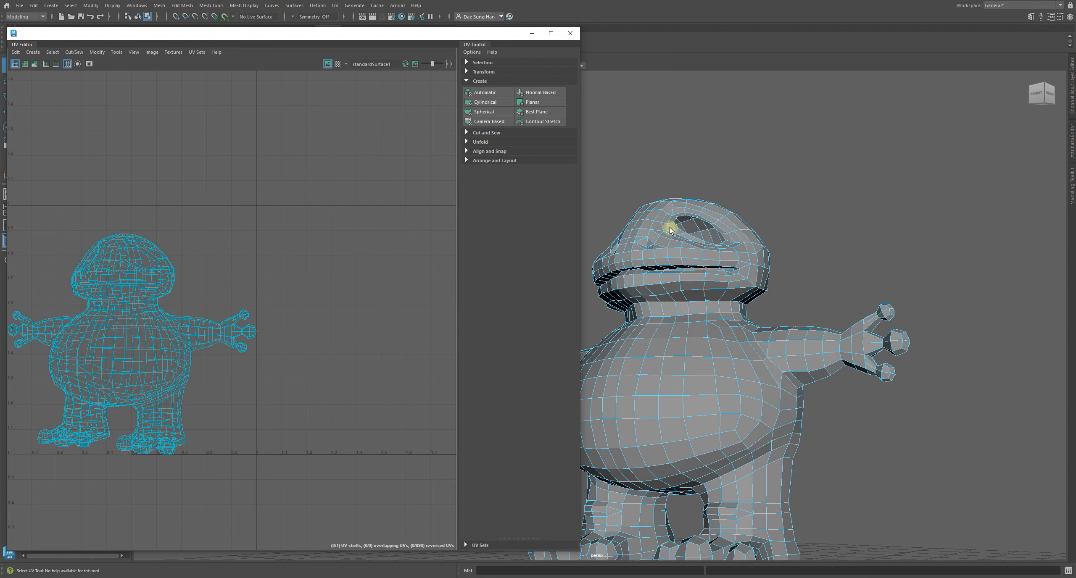
Narrow the UV Editor window, switch to edge selection, and select the edge loop around the base of the frog's neck
alt+drag(660, 228, 471, 180)
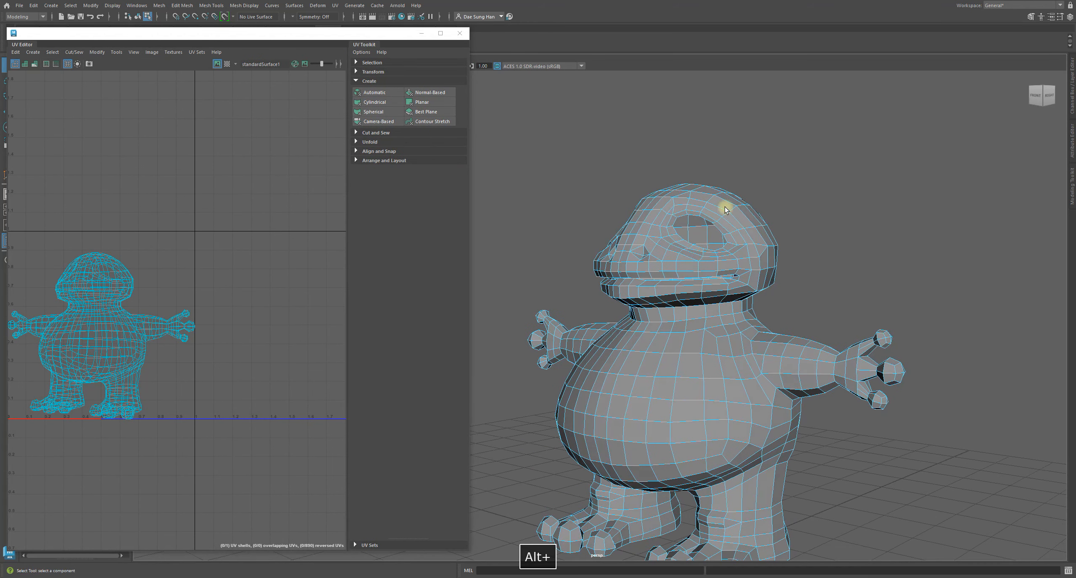
alt+drag(711, 239, 663, 233)
right_drag(704, 216, 696, 137)
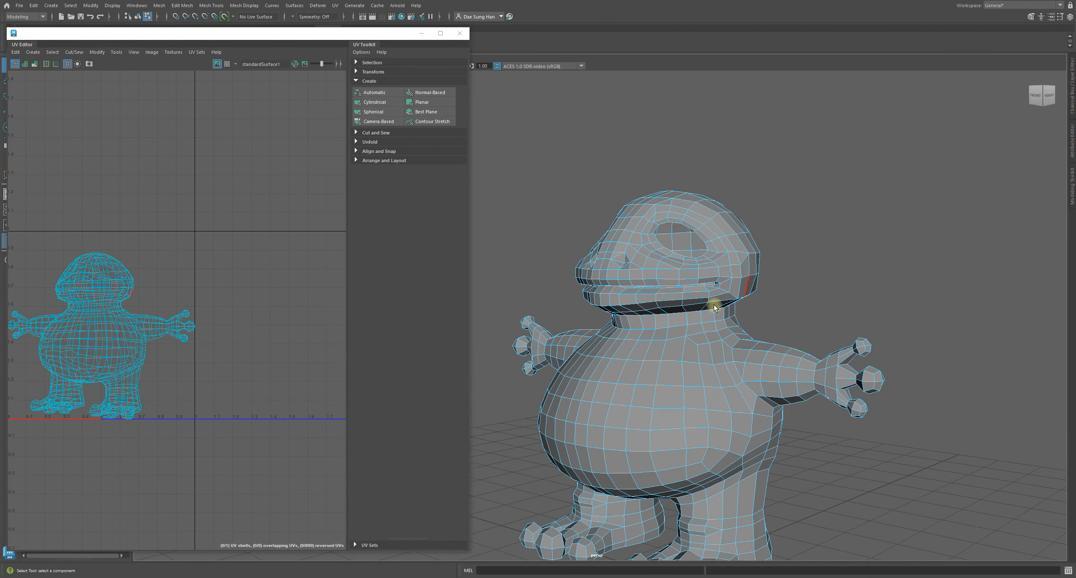
alt+drag(635, 282, 651, 279)
alt+right_drag(651, 279, 865, 348)
alt+drag(762, 342, 724, 336)
right_drag(723, 307, 721, 228)
alt+middle_drag(710, 325, 645, 326)
alt+drag(645, 325, 617, 329)
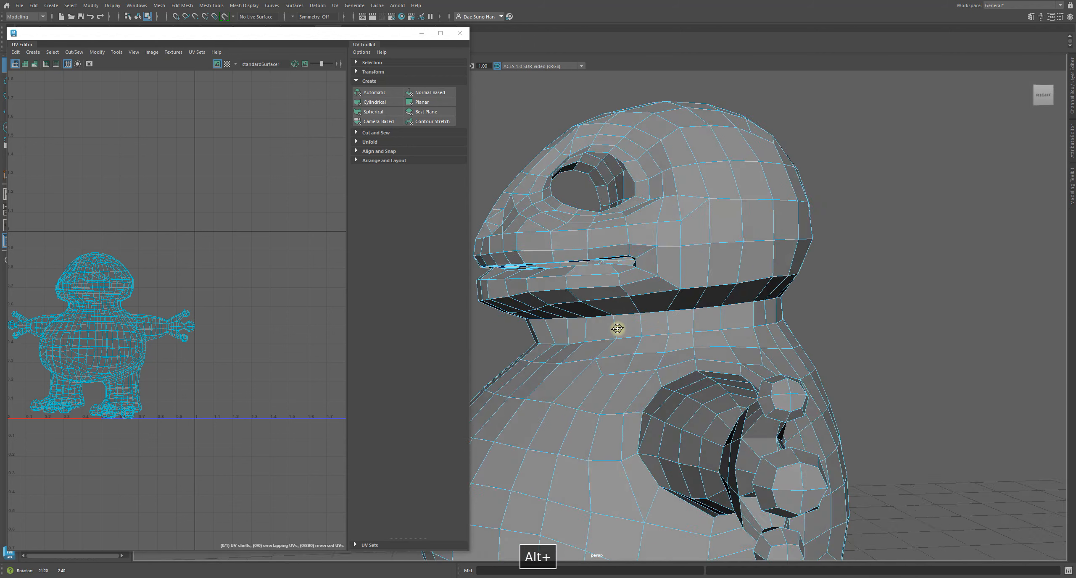
alt+right_drag(617, 329, 718, 350)
alt+drag(720, 348, 684, 353)
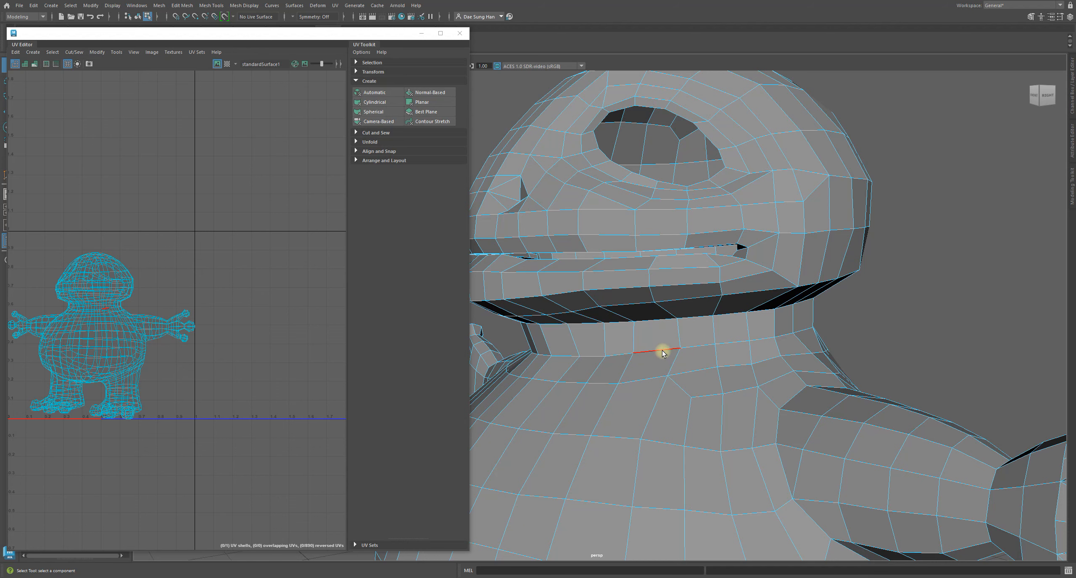
double_click(662, 351)
Examine the selected neck edge loop in the UV Editor and all the way around the neck in the viewport
alt+middle_drag(86, 385, 190, 376)
alt+right_drag(191, 377, 267, 399)
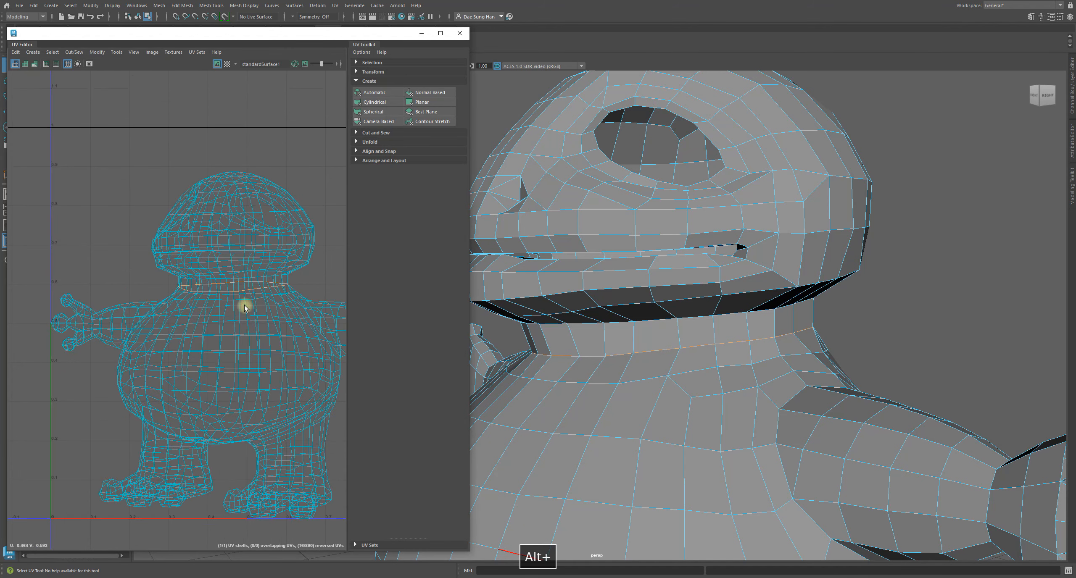
alt+middle_drag(242, 343, 111, 341)
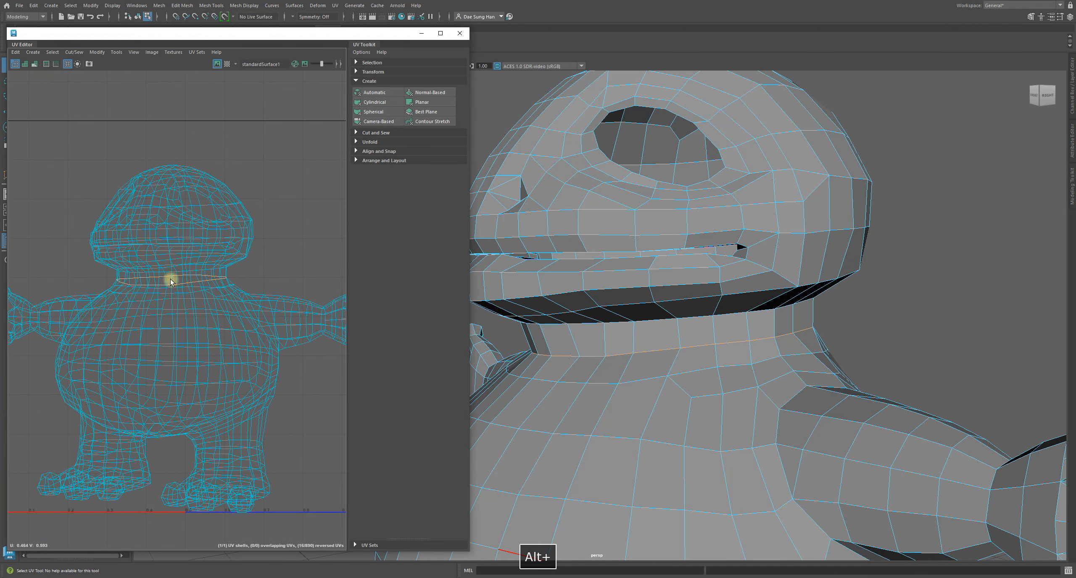
drag(222, 35, 225, 41)
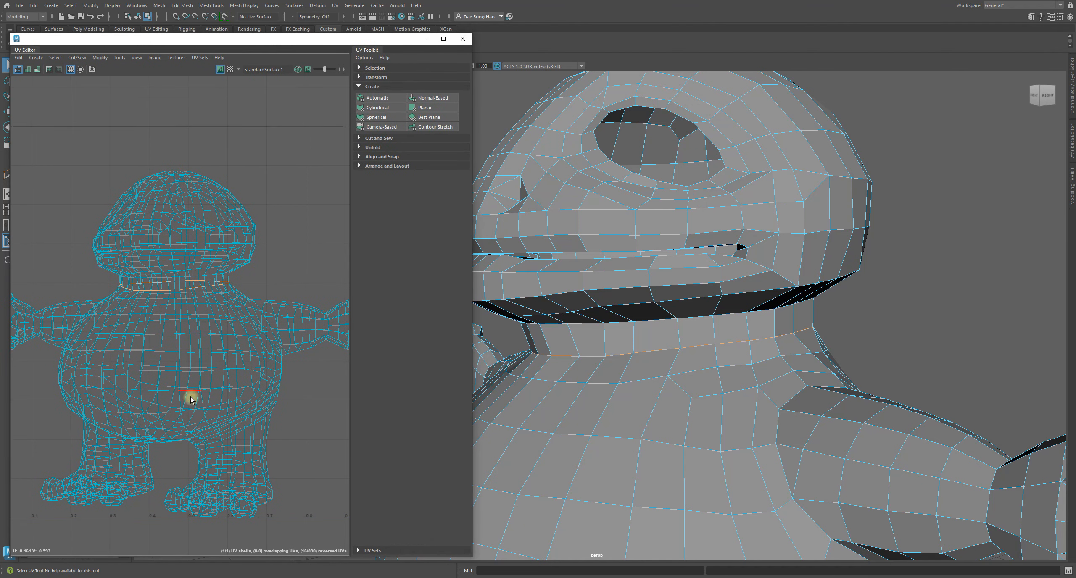
alt+drag(953, 341, 586, 343)
alt+drag(662, 332, 567, 340)
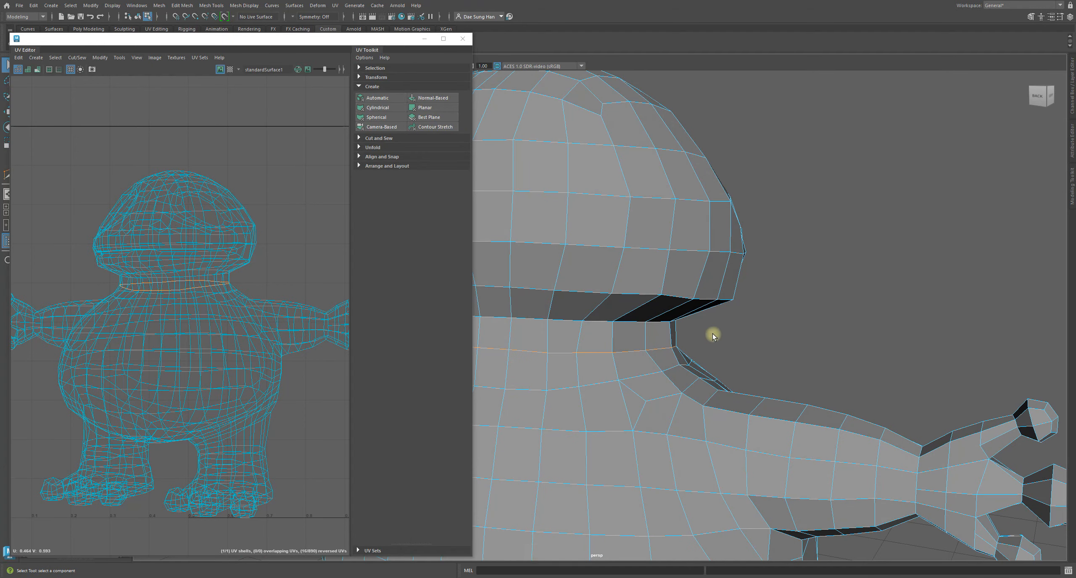
alt+drag(711, 334, 651, 340)
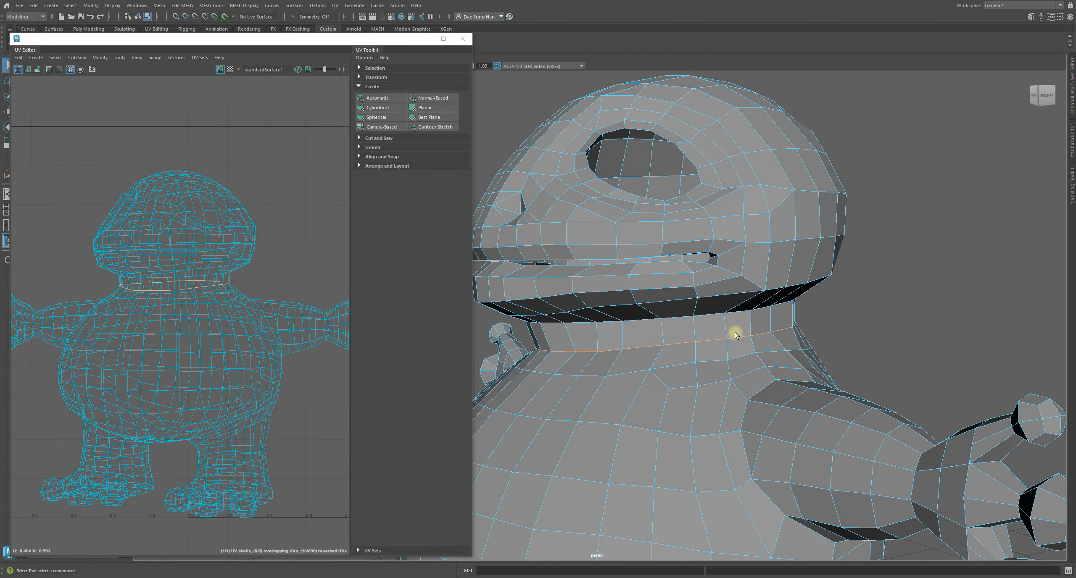
alt+drag(734, 333, 795, 329)
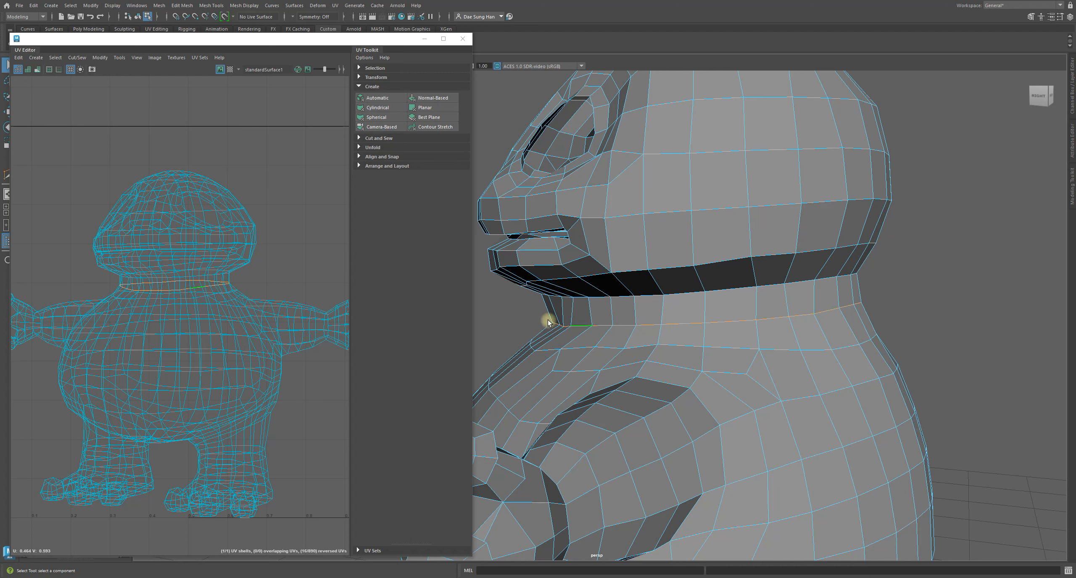
alt+right_drag(673, 403, 597, 410)
alt+drag(597, 410, 638, 399)
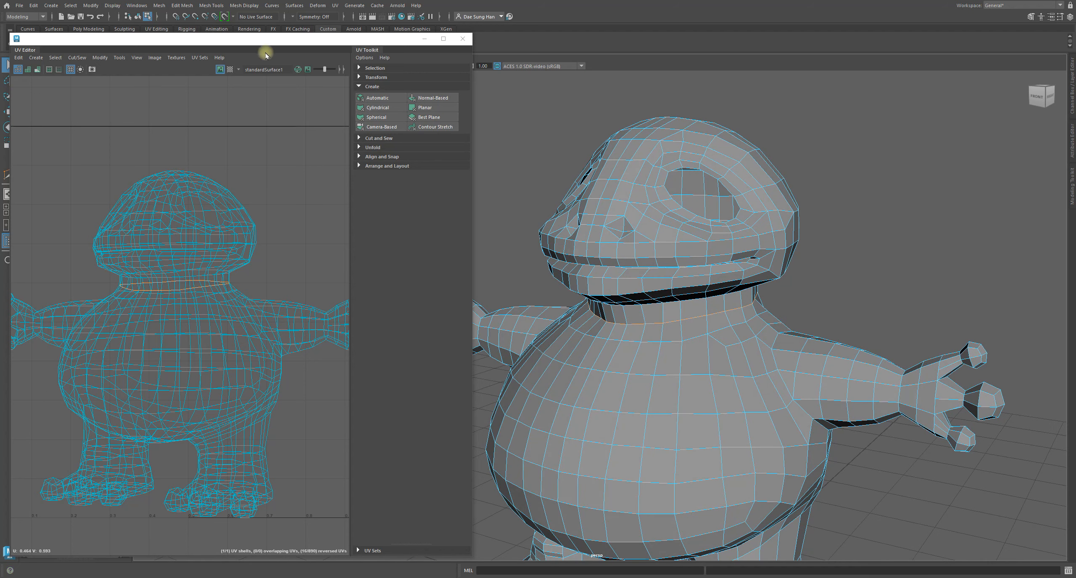
Cut the UVs along the selected neck edge loop to separate the head from the body
alt+middle_drag(190, 174, 161, 158)
alt+right_drag(233, 234, 193, 220)
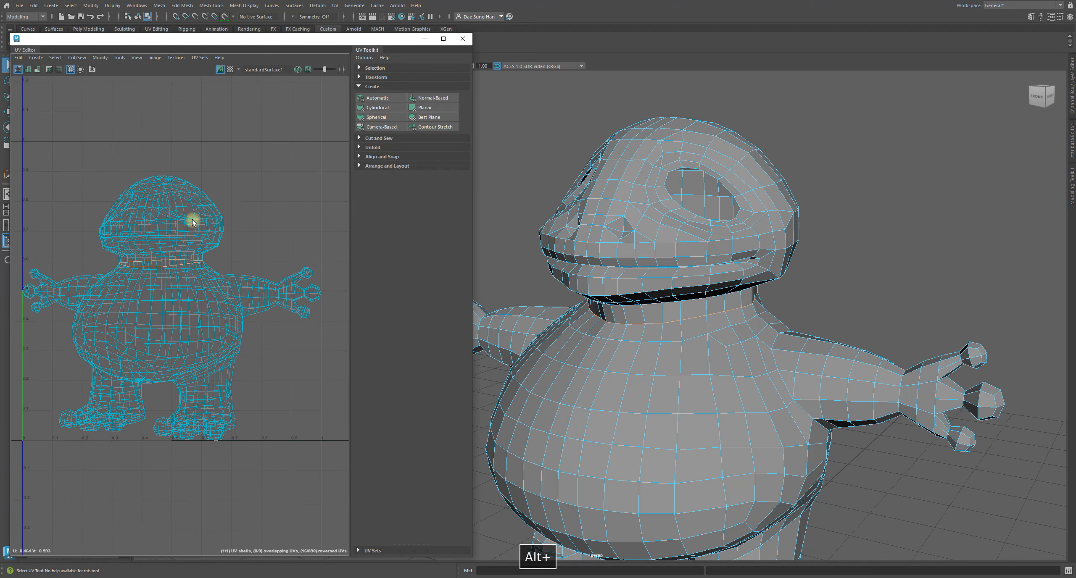
shift+right_click(218, 164)
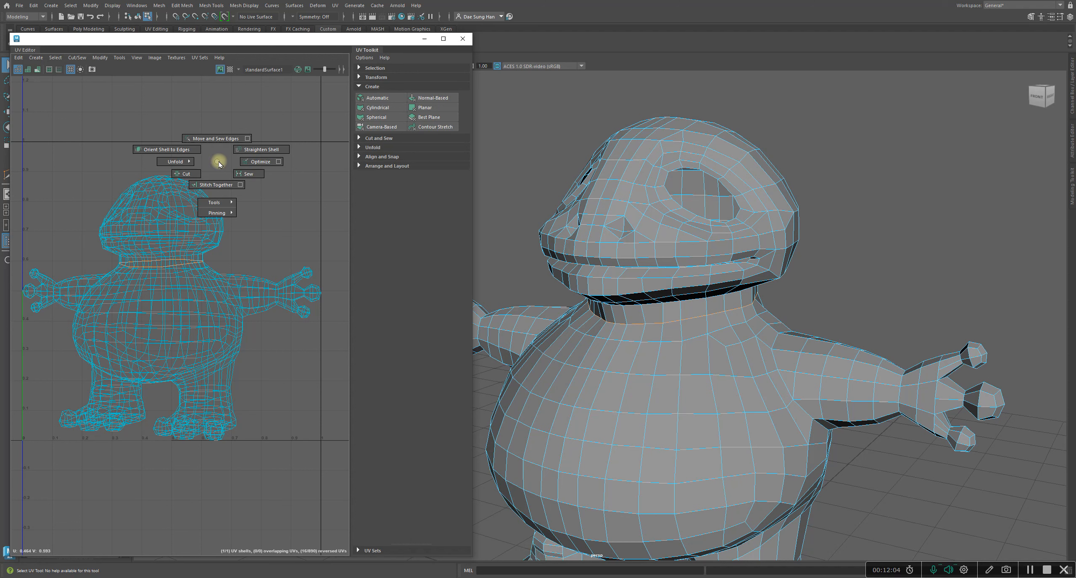
click(196, 174)
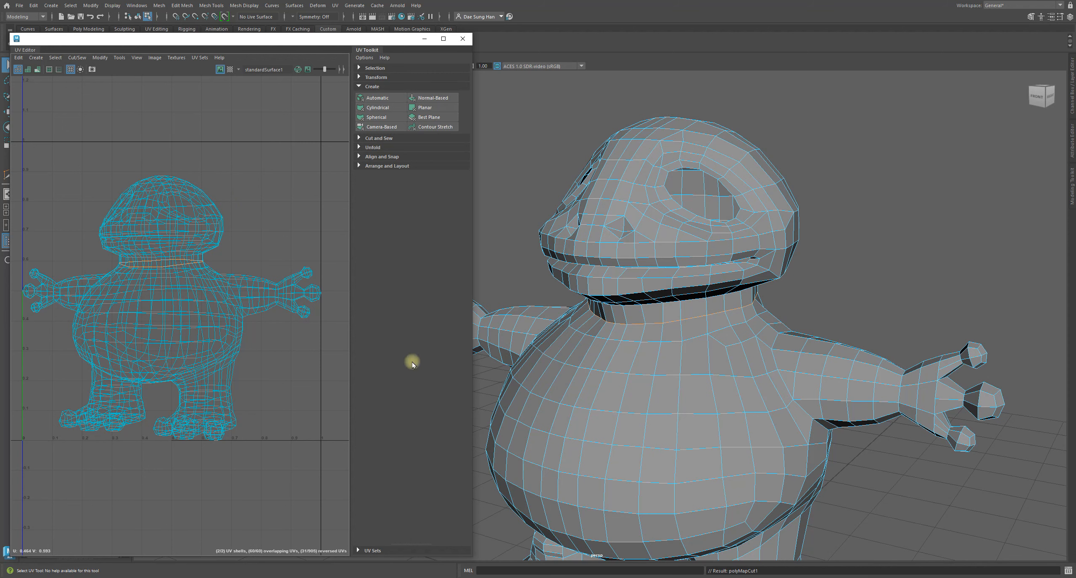
Compare the frog's smooth mesh preview with its unsmoothed display around the head and neck, ending on the unsmoothed display
key(3)
key(1)
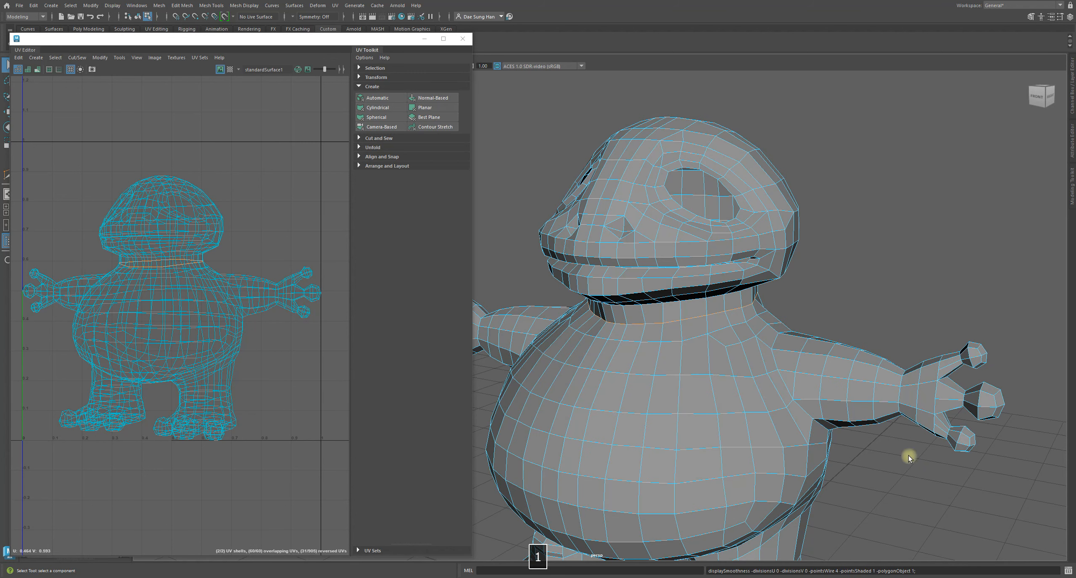
key(3)
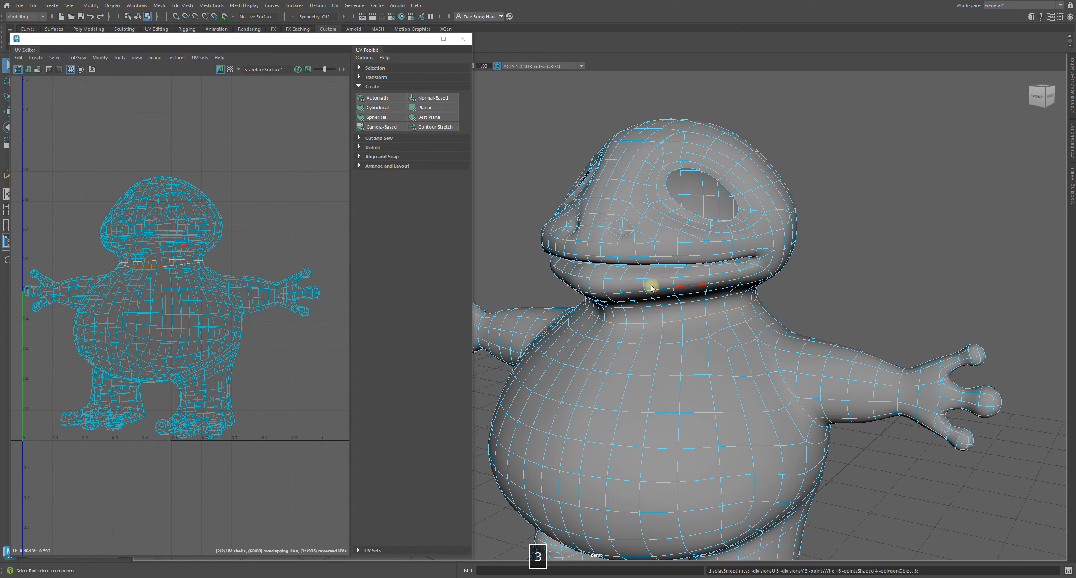
key(1)
key(3)
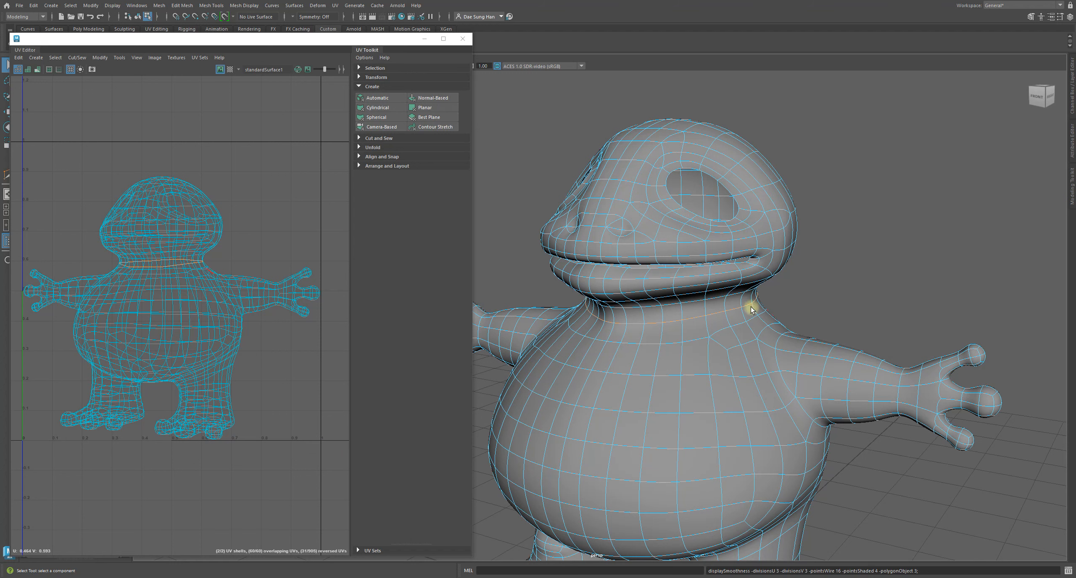
key(1)
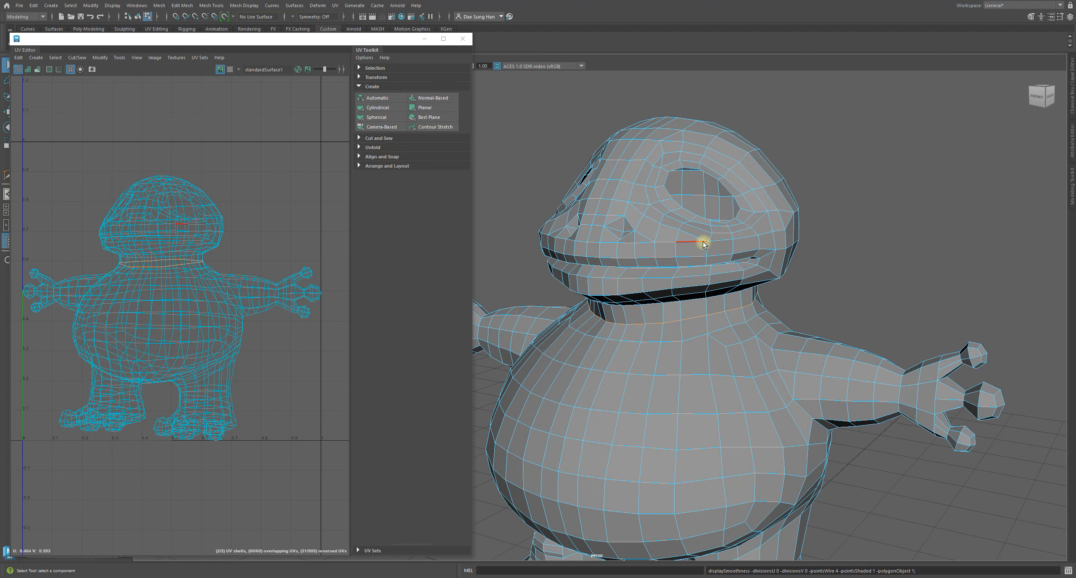
Clear the edge selection, swap the UV Toolkit's Create section for Selection, widen the UV Editor window and switch to UV shell selection
click(231, 174)
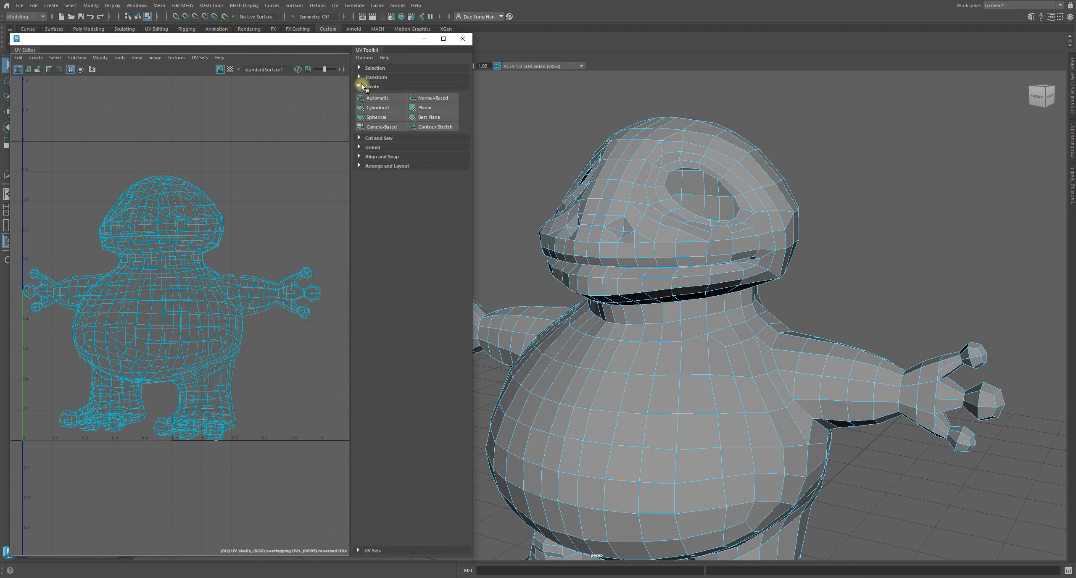
click(360, 86)
click(360, 68)
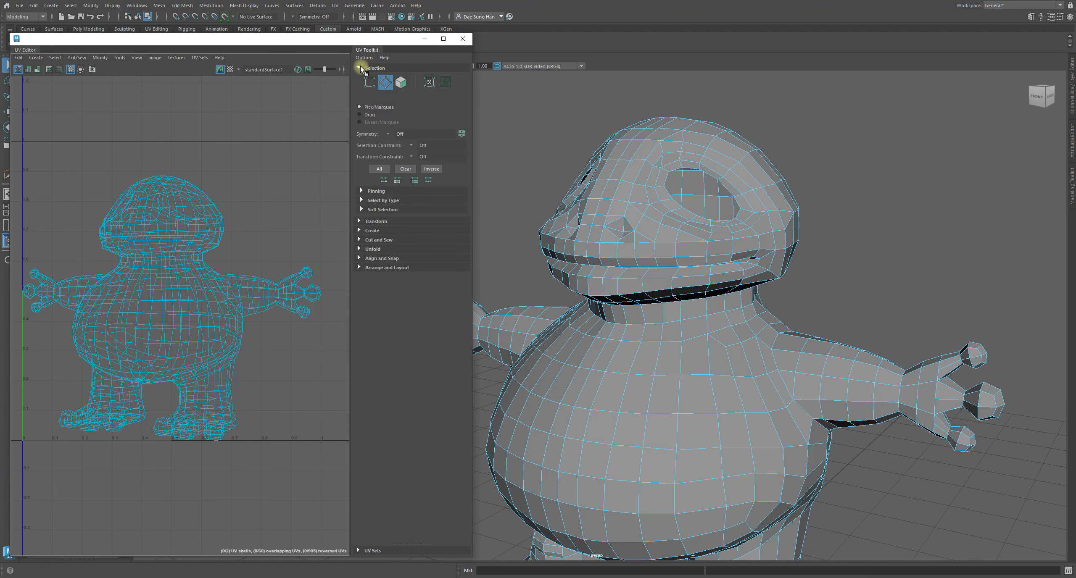
drag(474, 79, 530, 73)
alt+right_drag(380, 160, 321, 150)
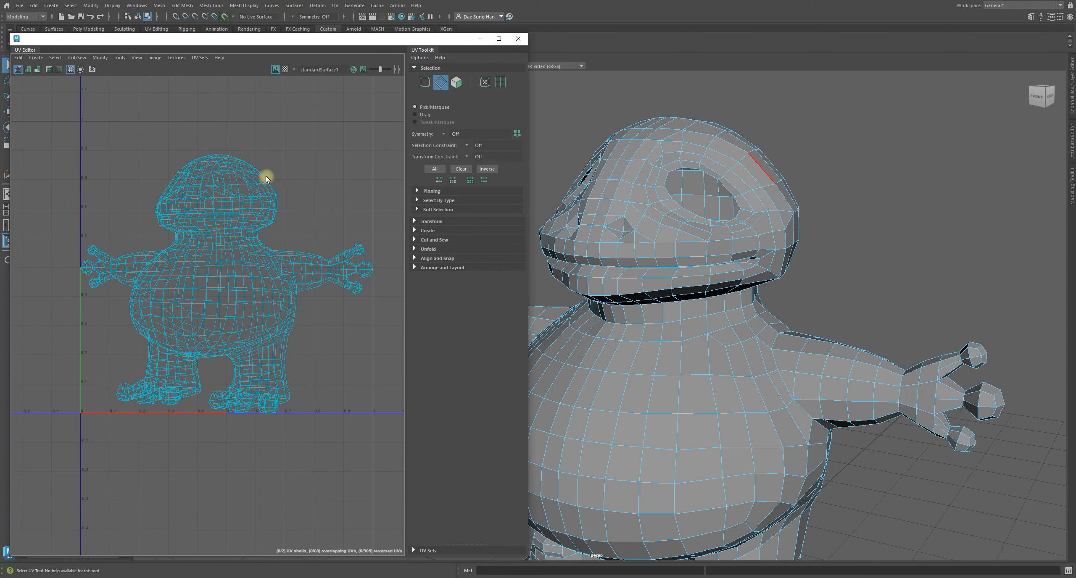
alt+middle_drag(266, 176, 222, 177)
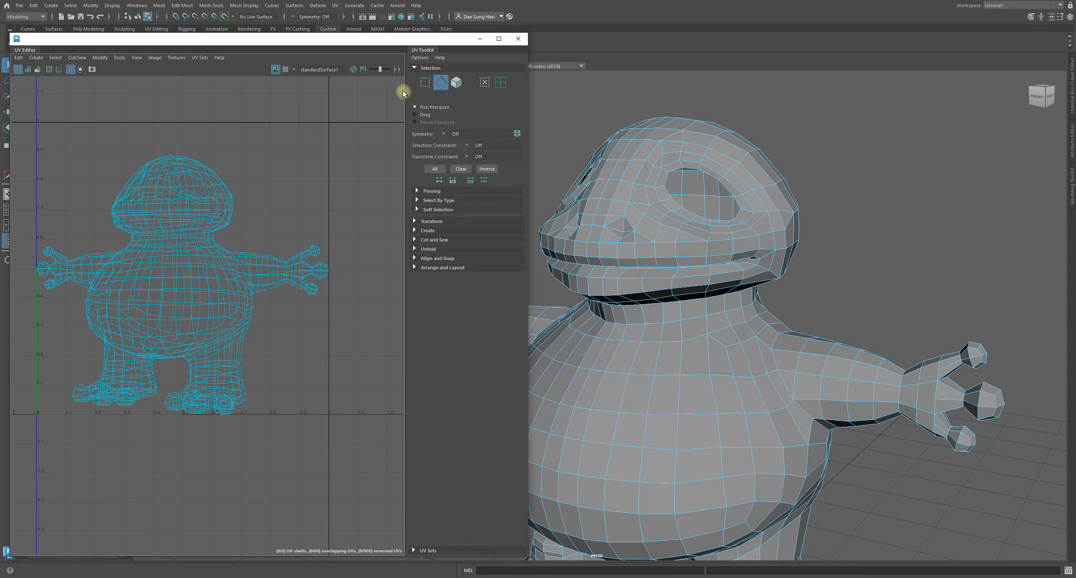
click(501, 83)
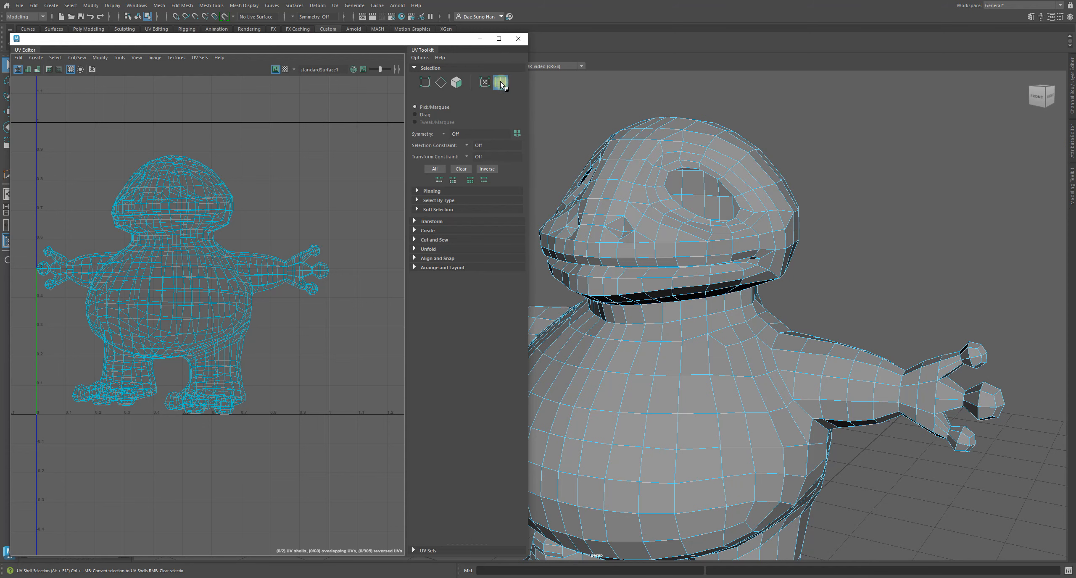
Select the frog's head UV shell and move it off the body into the empty space outside the 0–1 UV tile
click(304, 182)
alt+right_drag(307, 182, 310, 200)
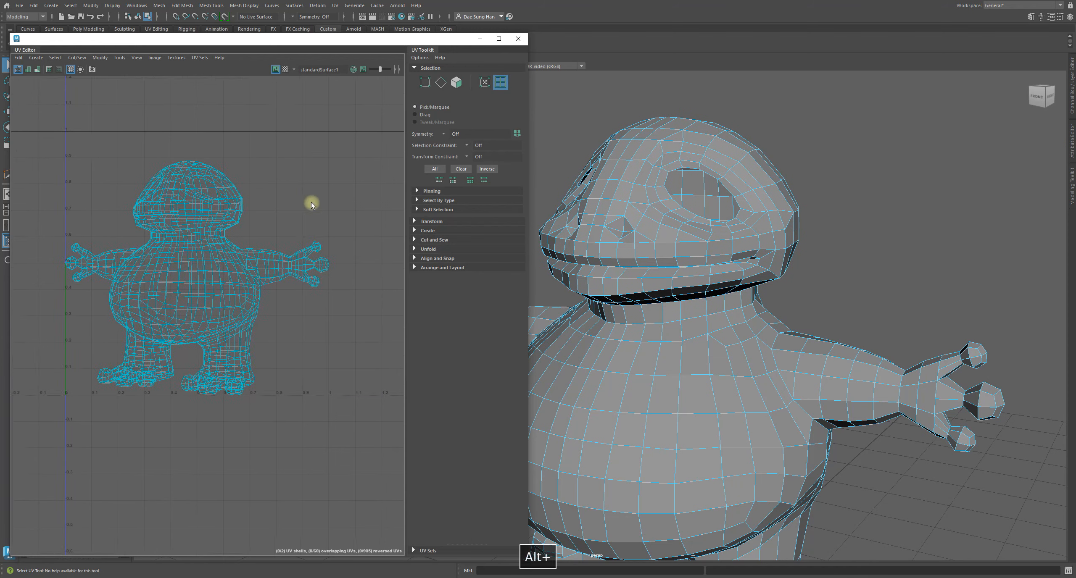
alt+middle_drag(310, 202, 281, 244)
click(210, 240)
key(w)
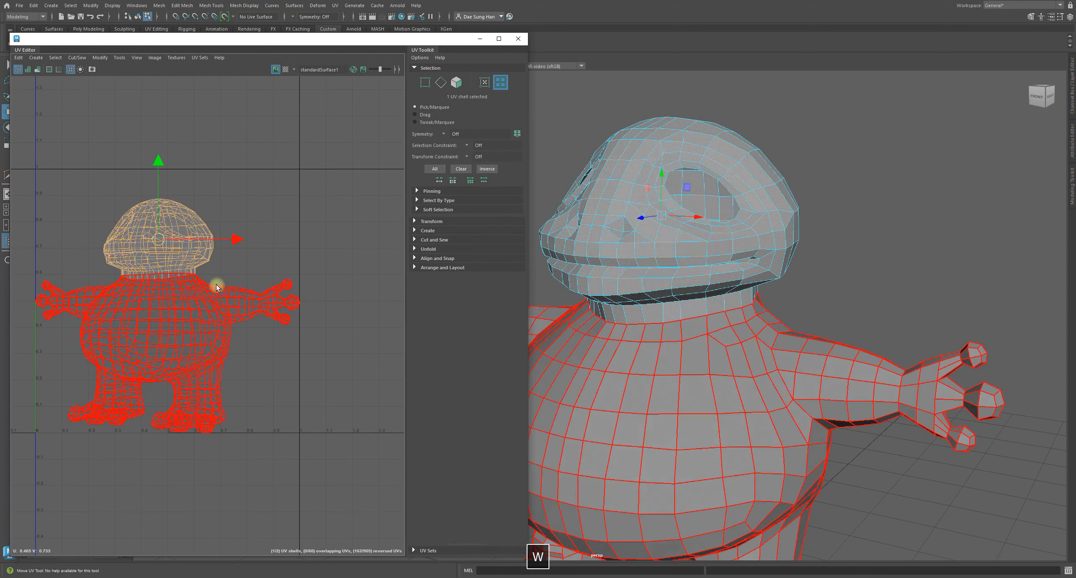
click(196, 208)
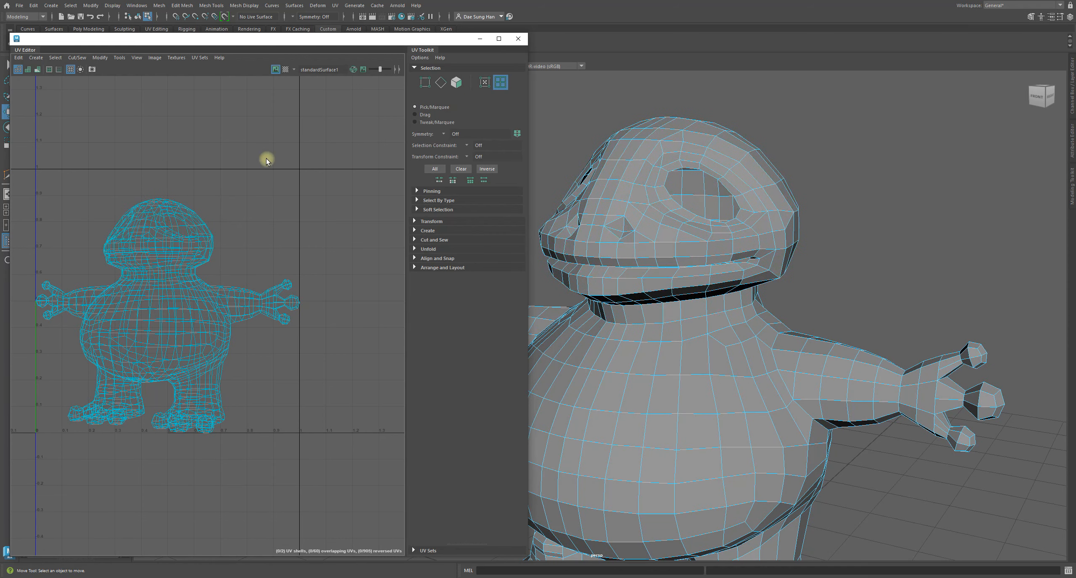
click(166, 215)
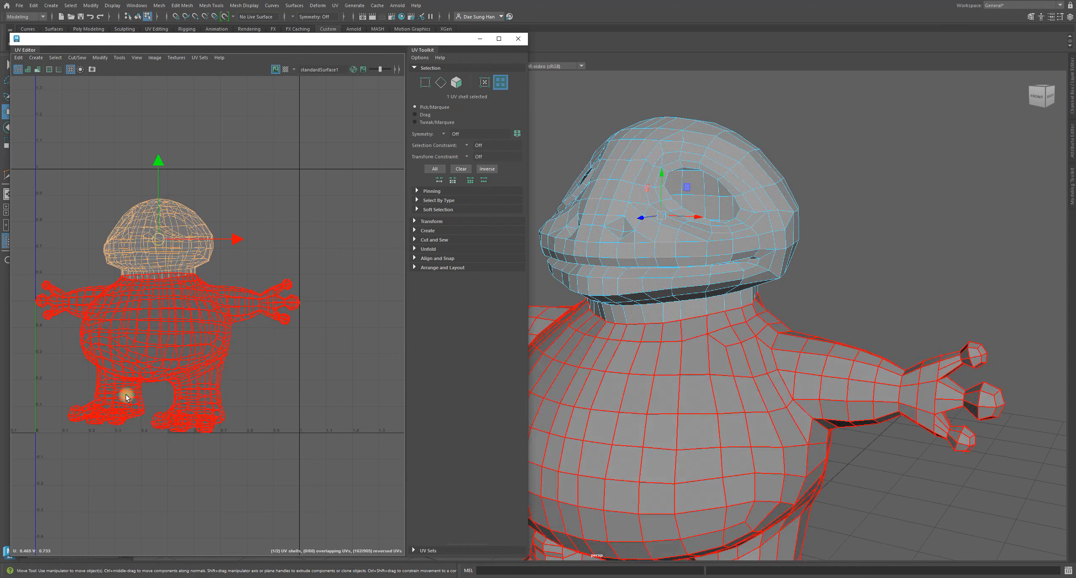
drag(158, 240, 259, 210)
alt+right_drag(269, 226, 257, 267)
alt+middle_drag(257, 267, 198, 264)
drag(192, 226, 282, 240)
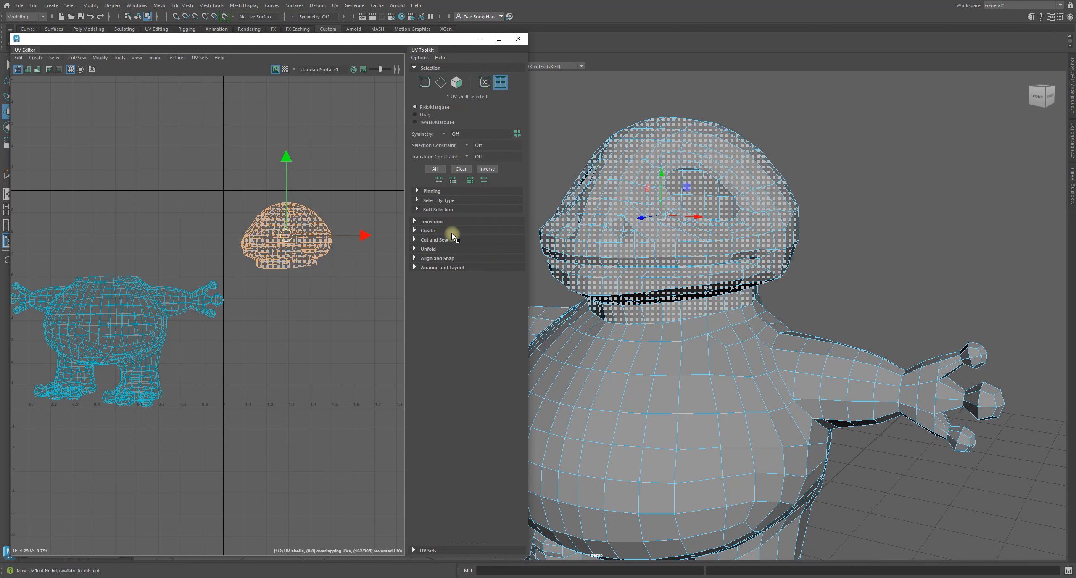
Reselect the head UV shell with the Move tool and shift it slightly upward, to about U 1.28
click(318, 314)
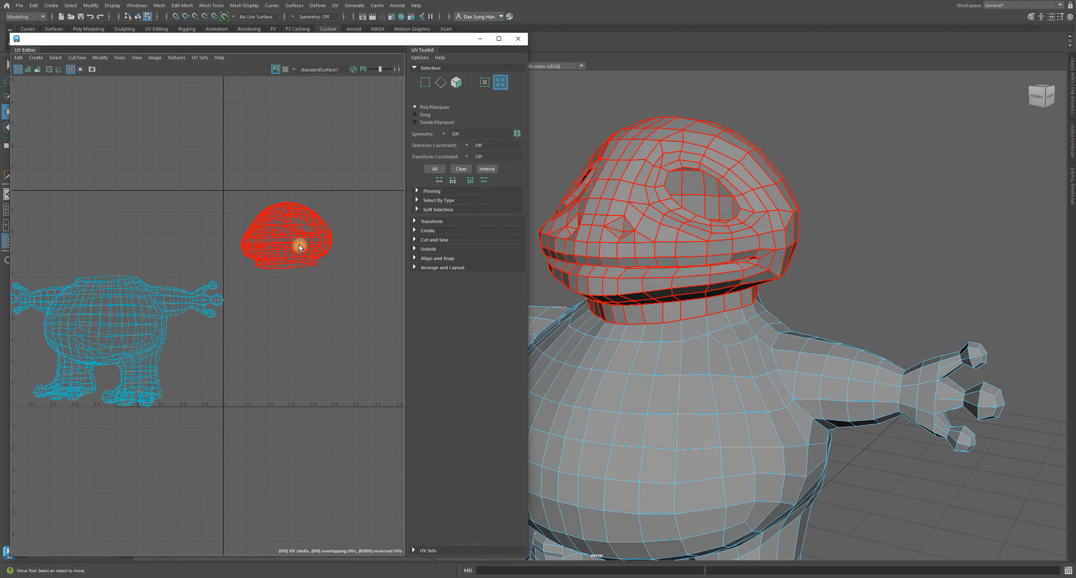
click(314, 246)
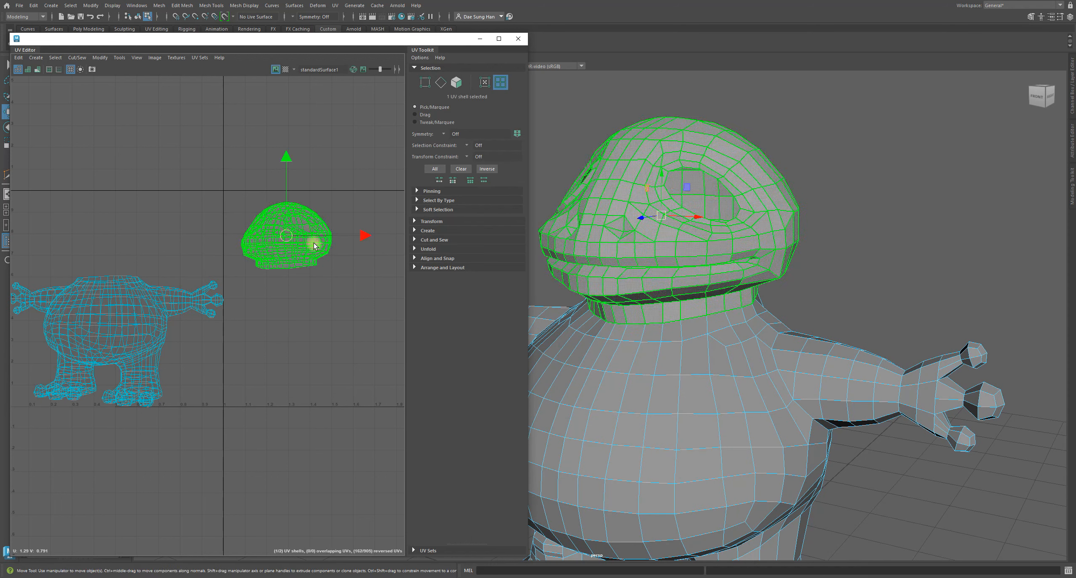
click(484, 83)
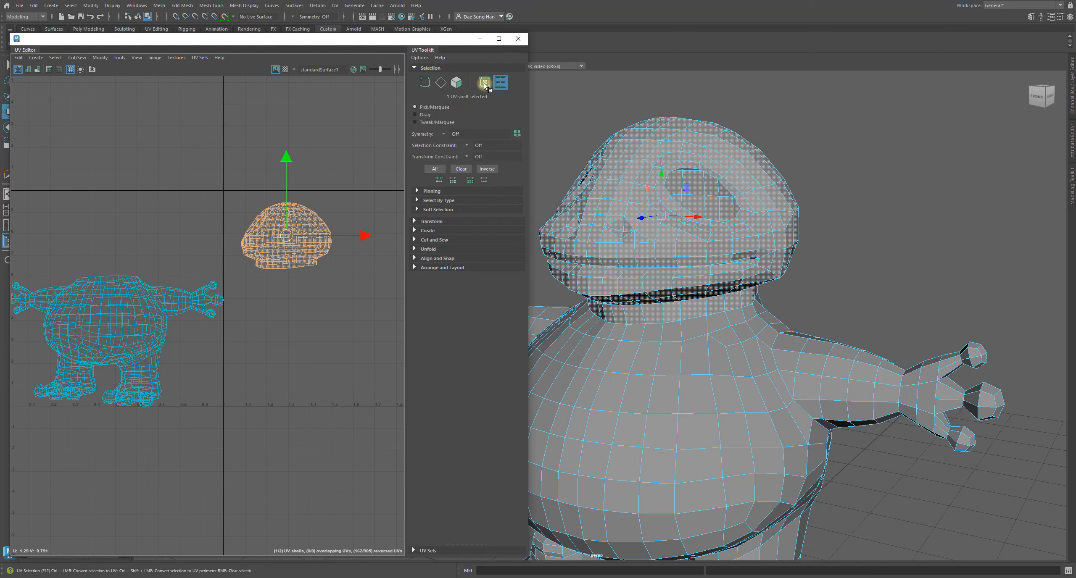
key(w)
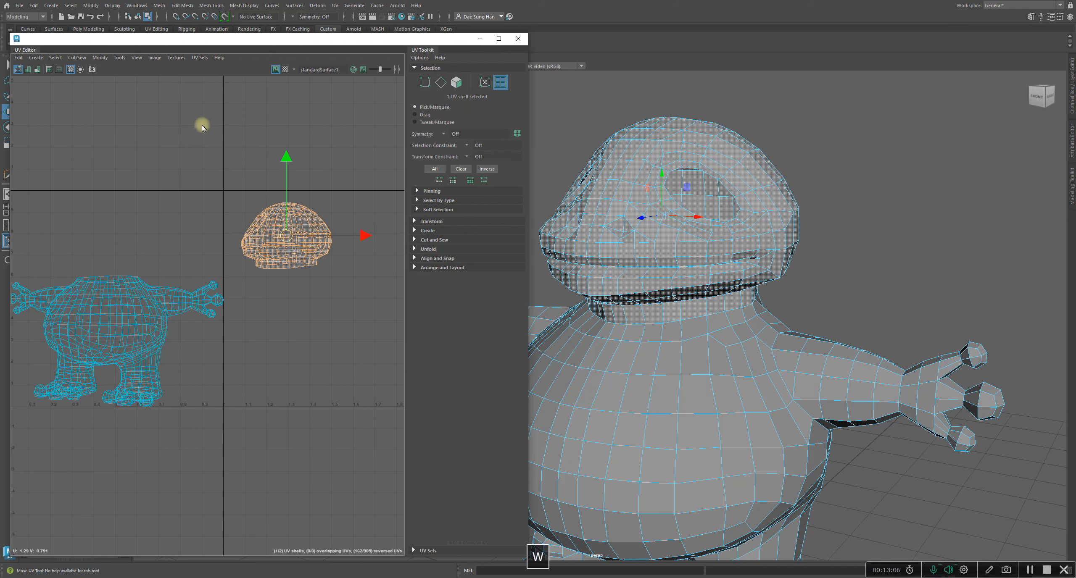
click(224, 117)
click(314, 223)
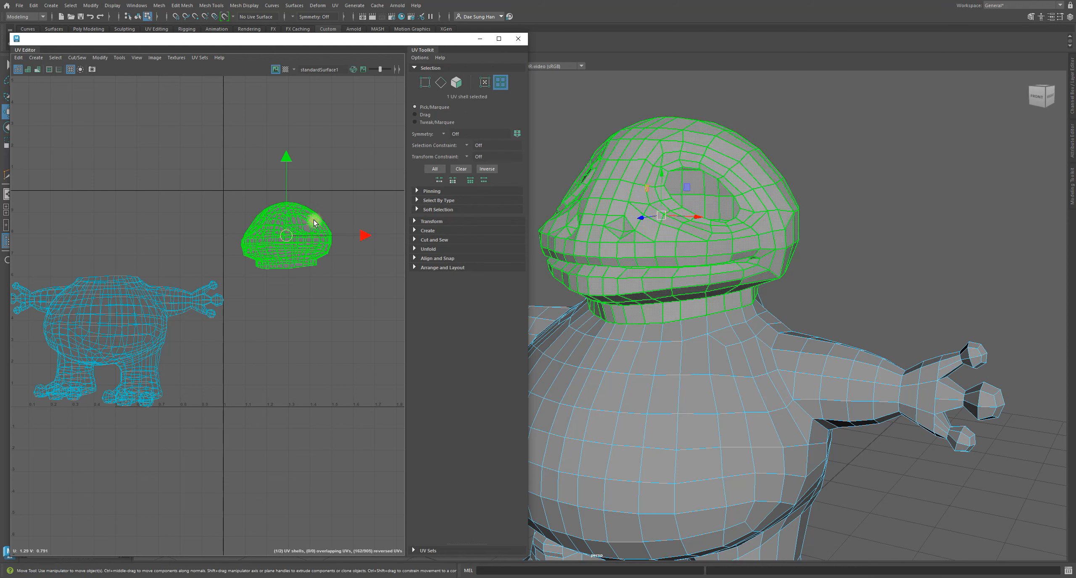
drag(283, 240, 284, 226)
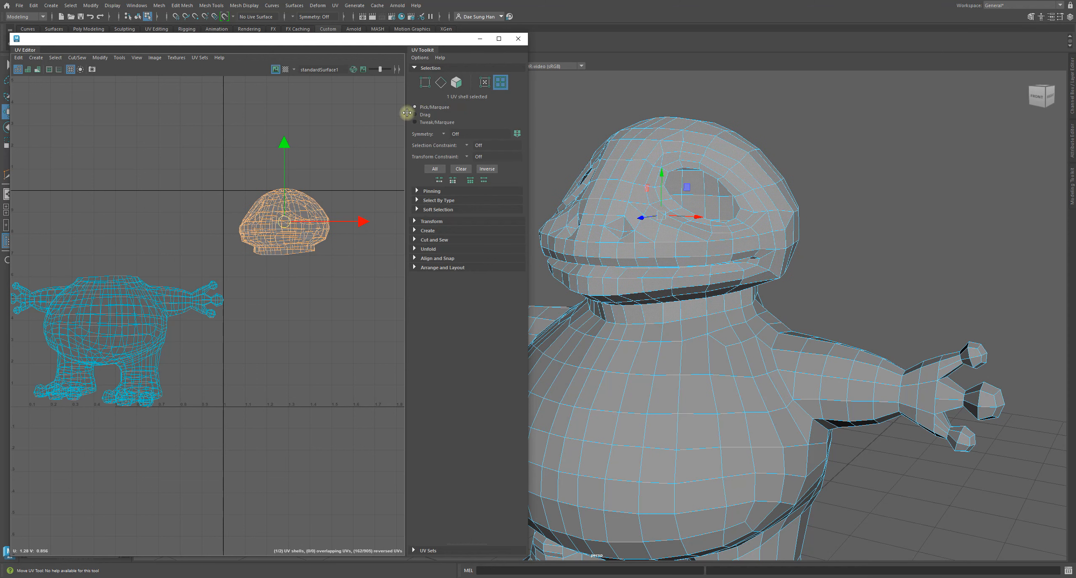
Try the vertex, edge, face, UV and UV shell selection modes in turn to compare how each shows on the frog
click(421, 87)
click(267, 212)
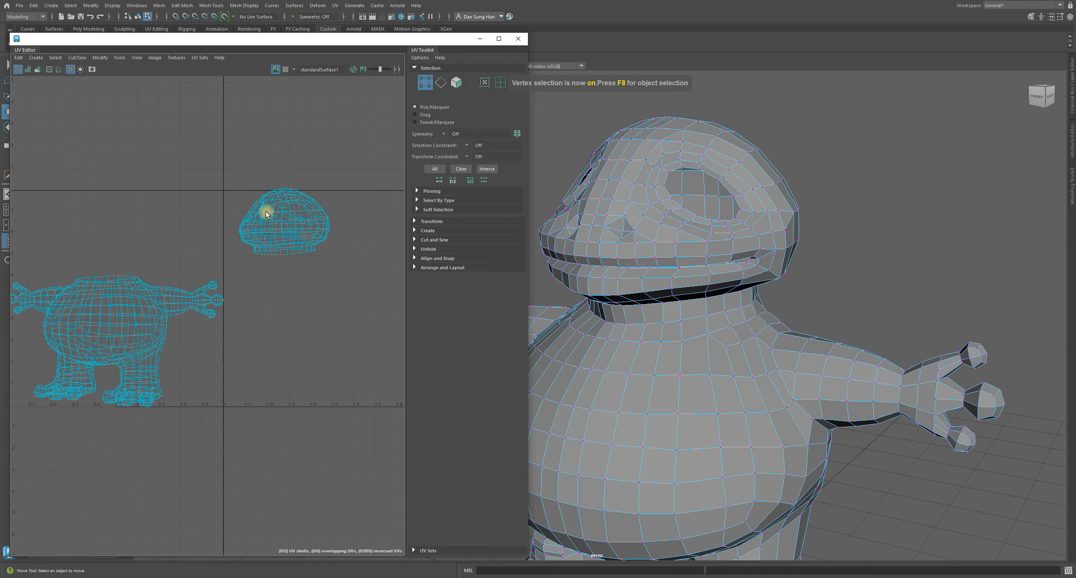
click(456, 83)
click(424, 84)
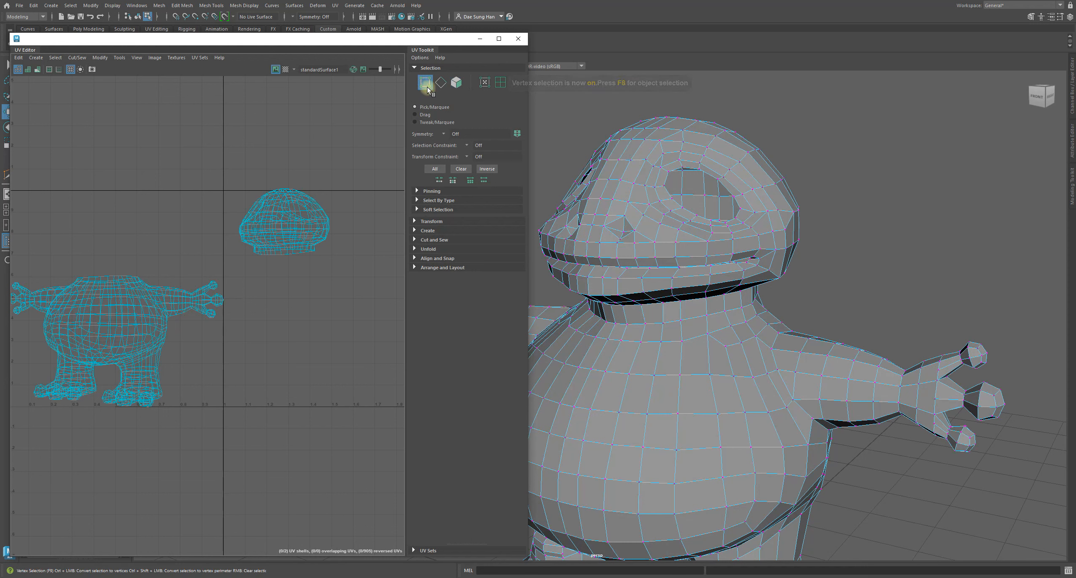
click(442, 82)
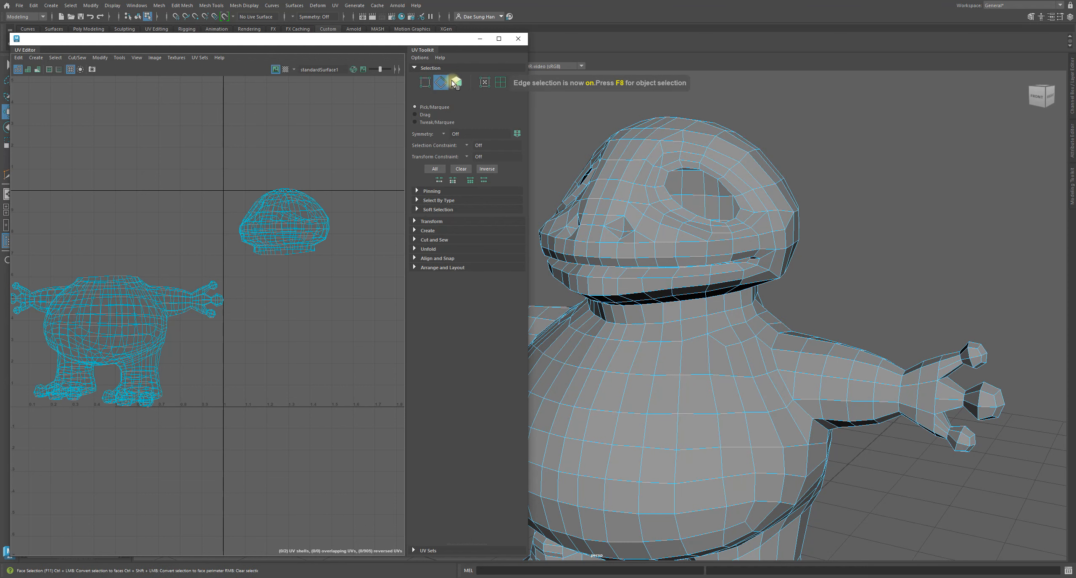
click(456, 82)
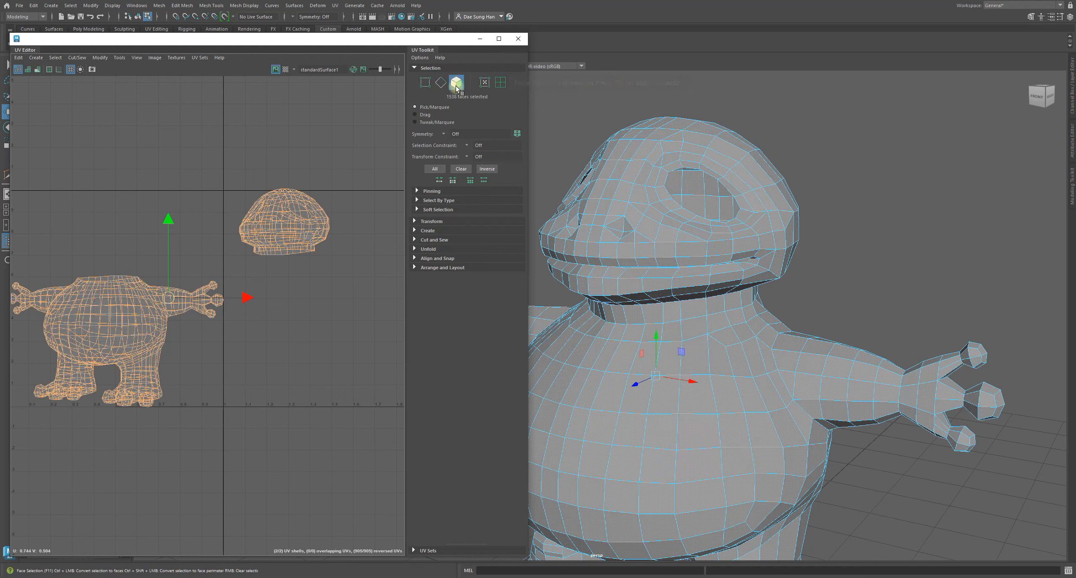
click(483, 85)
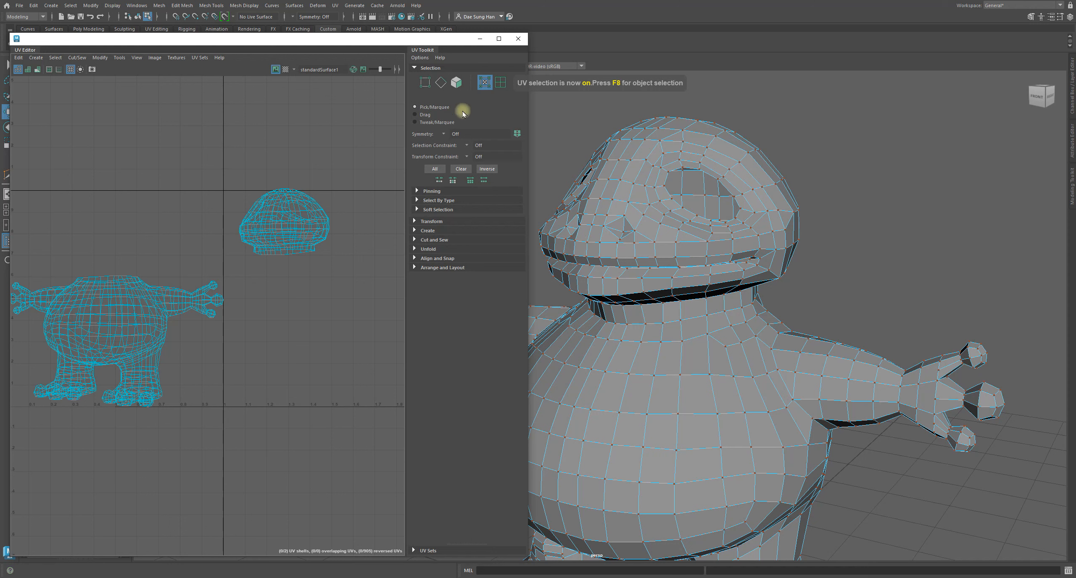
click(424, 83)
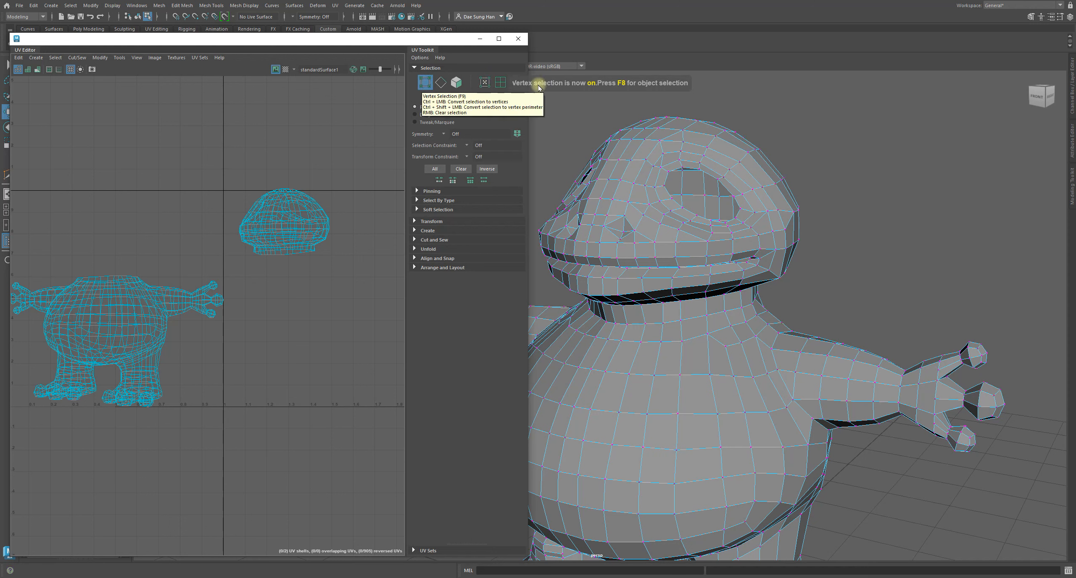
click(440, 83)
click(457, 83)
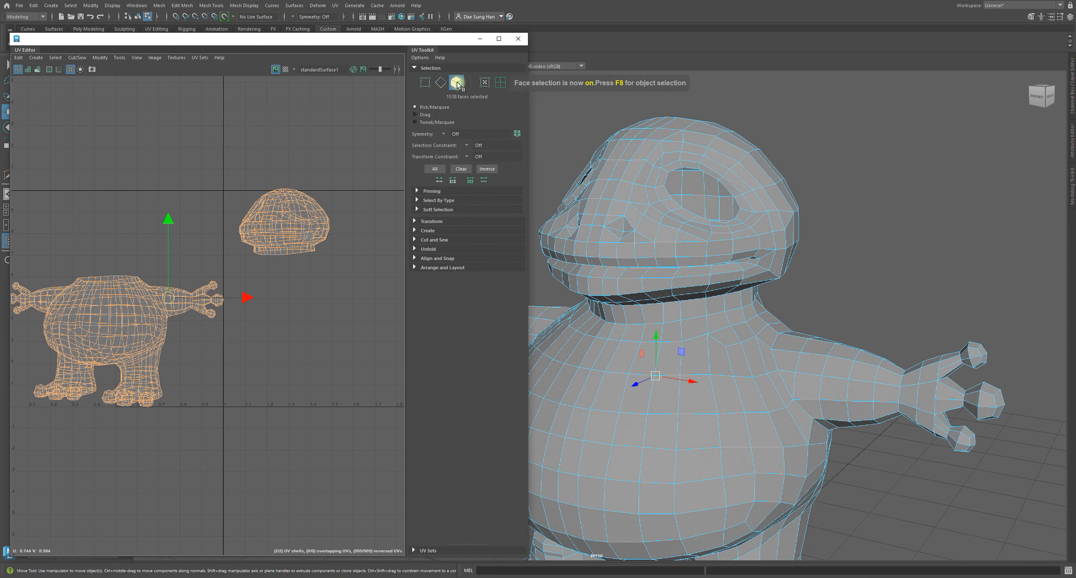
click(484, 86)
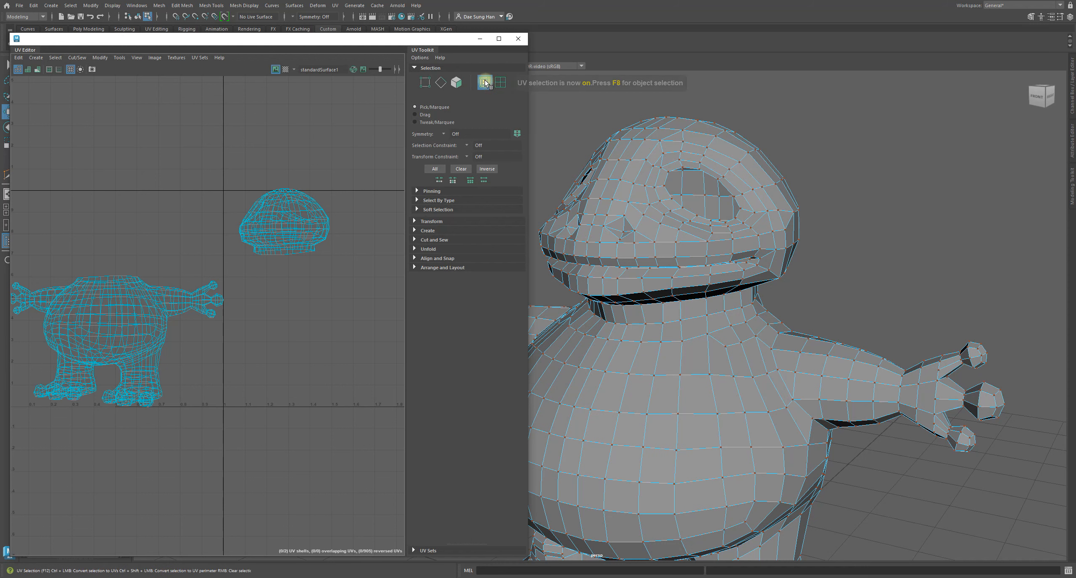
click(499, 84)
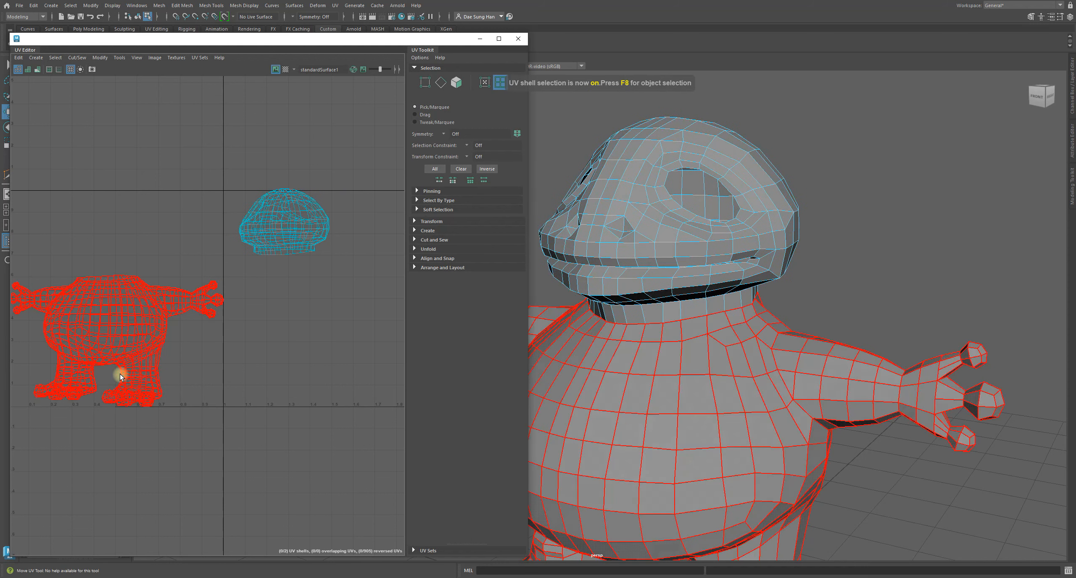
Switch to UV selection and select all the individual UVs of the head shell
click(484, 83)
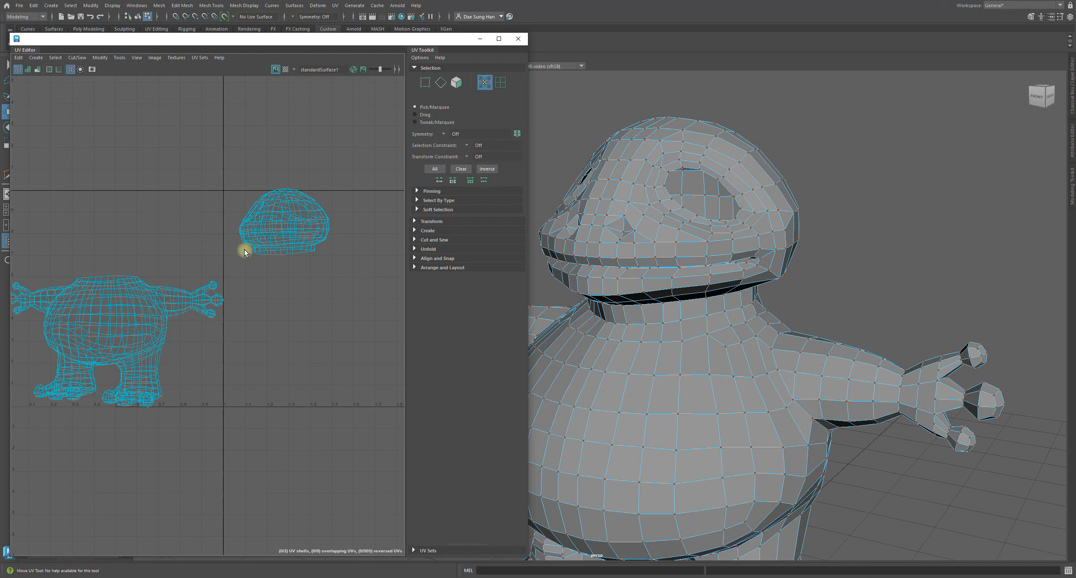
click(310, 232)
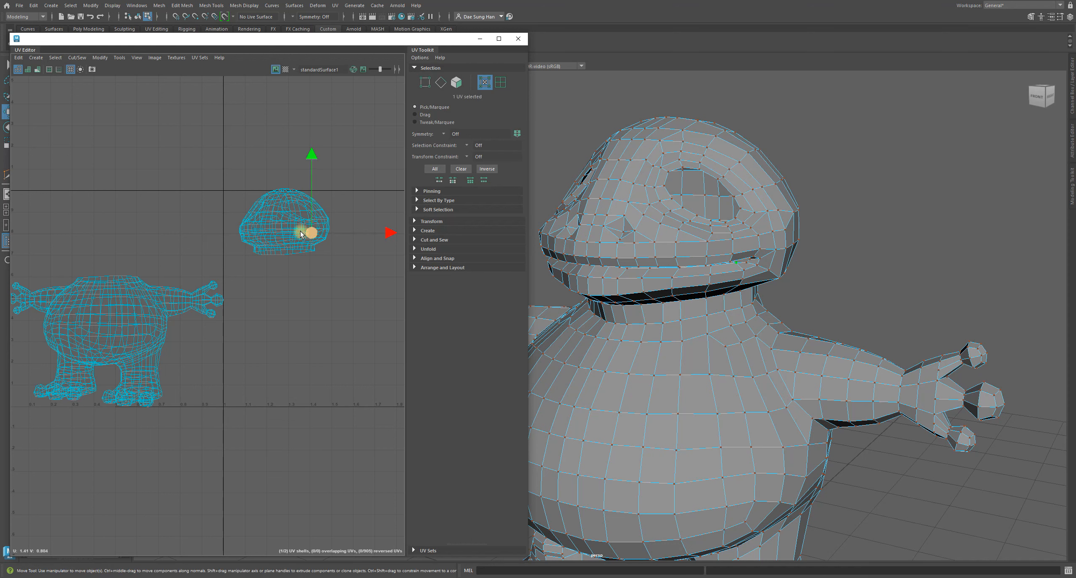
drag(224, 168, 360, 251)
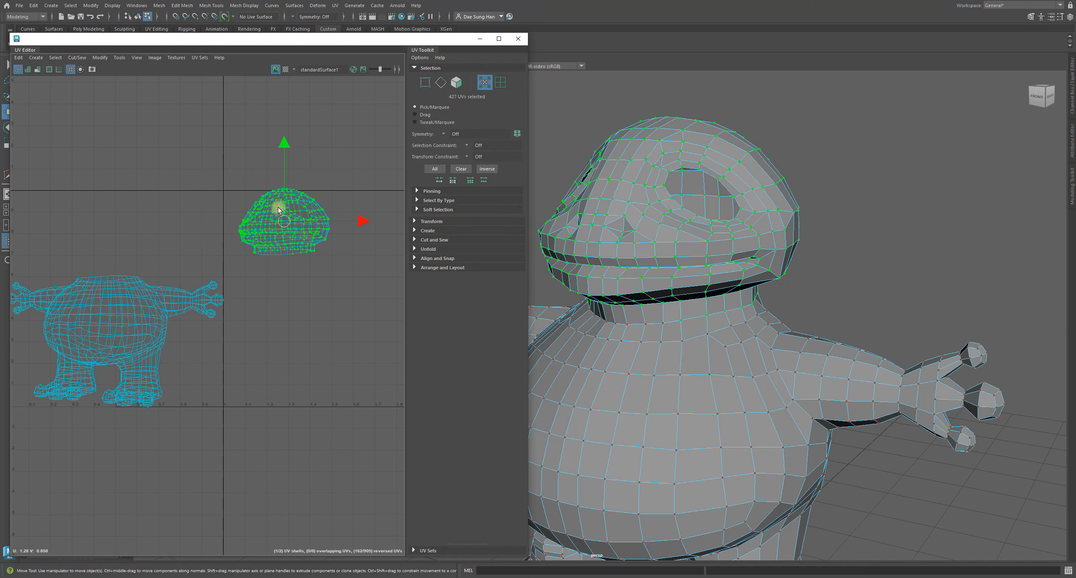
click(316, 273)
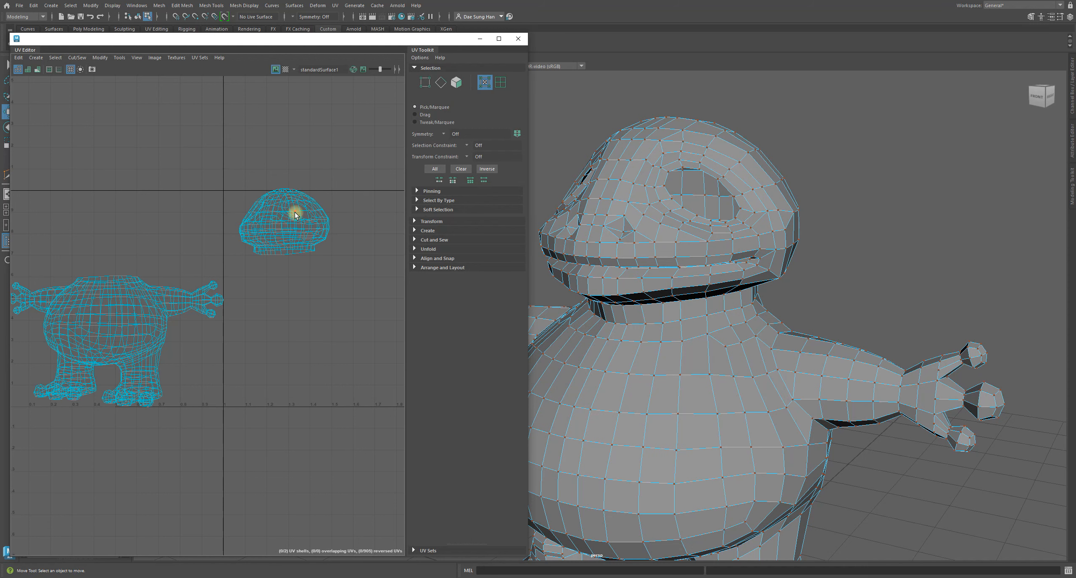
alt+middle_drag(300, 203, 253, 276)
alt+right_drag(253, 275, 364, 319)
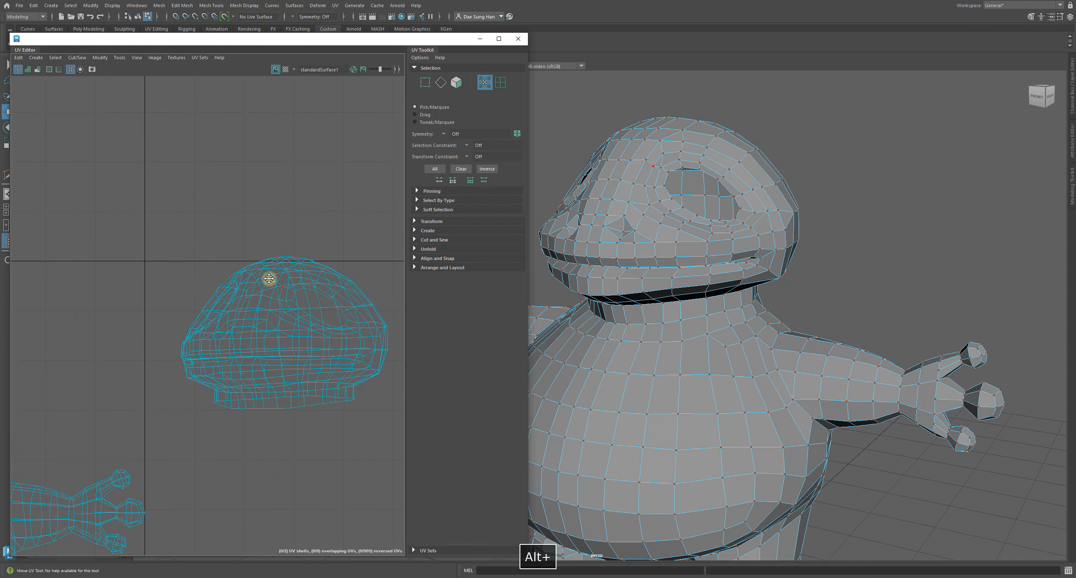
alt+middle_drag(269, 279, 183, 214)
drag(74, 145, 364, 364)
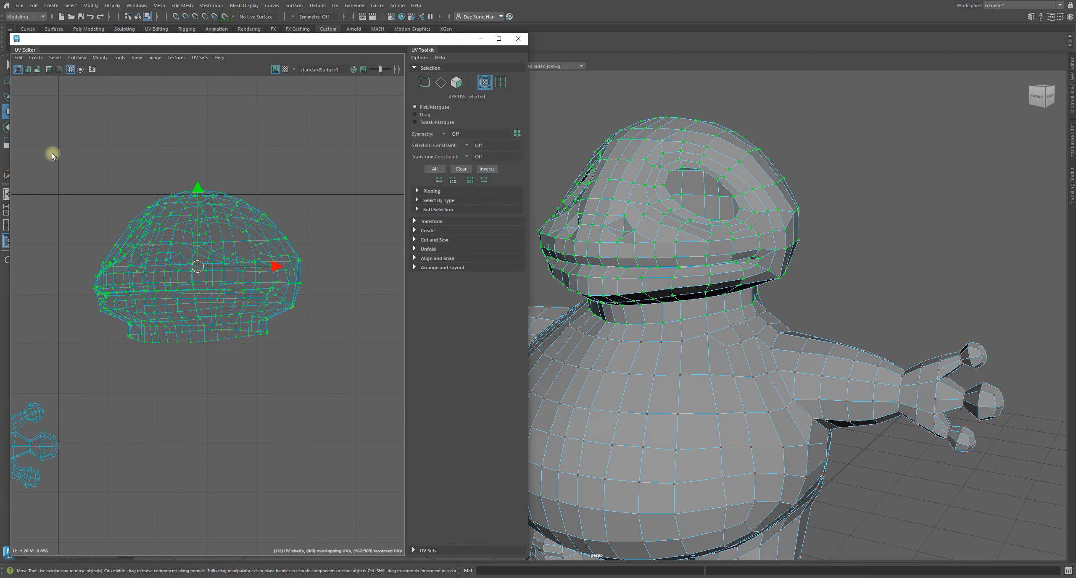
Select all UVs of the frog's head shell and unfold them without a back seam
drag(52, 155, 377, 368)
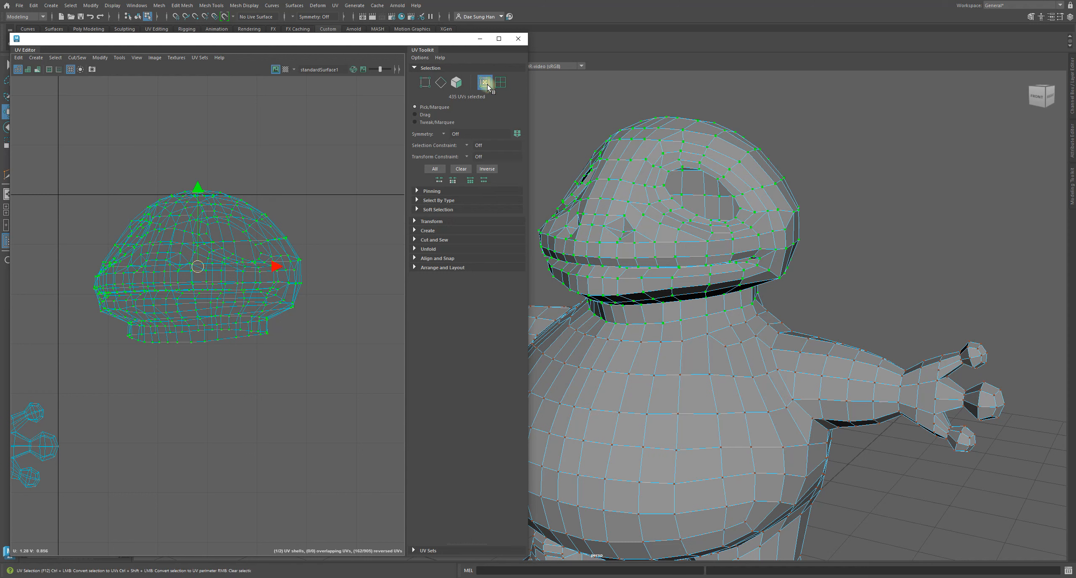
right_click(167, 200)
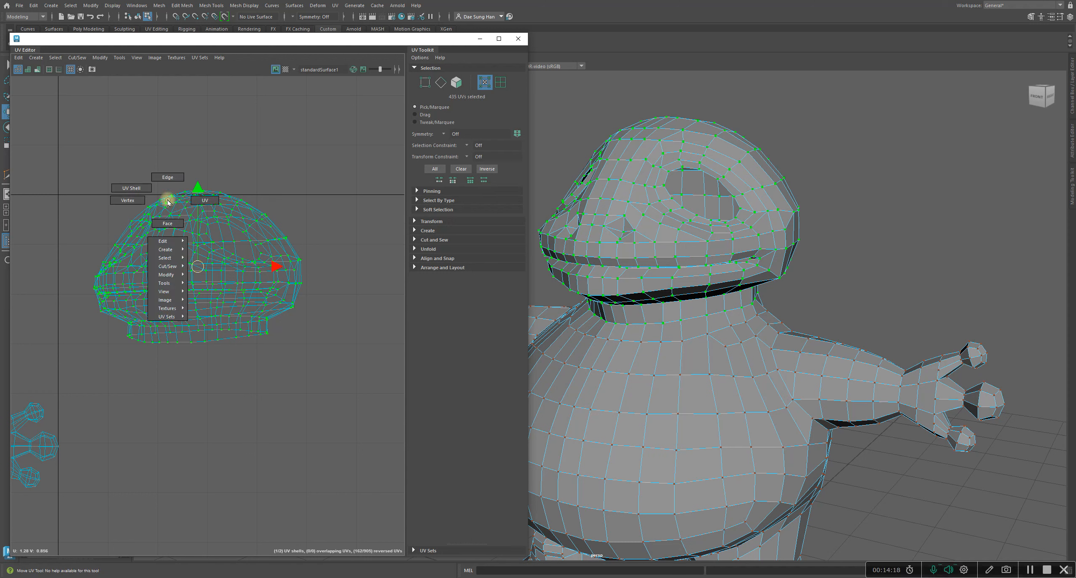
click(213, 201)
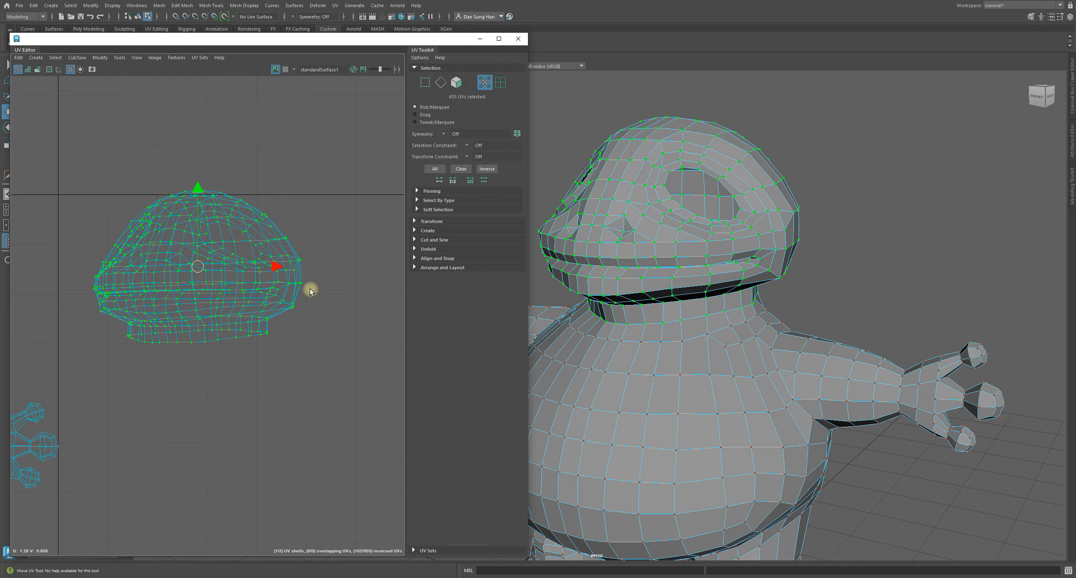
click(422, 69)
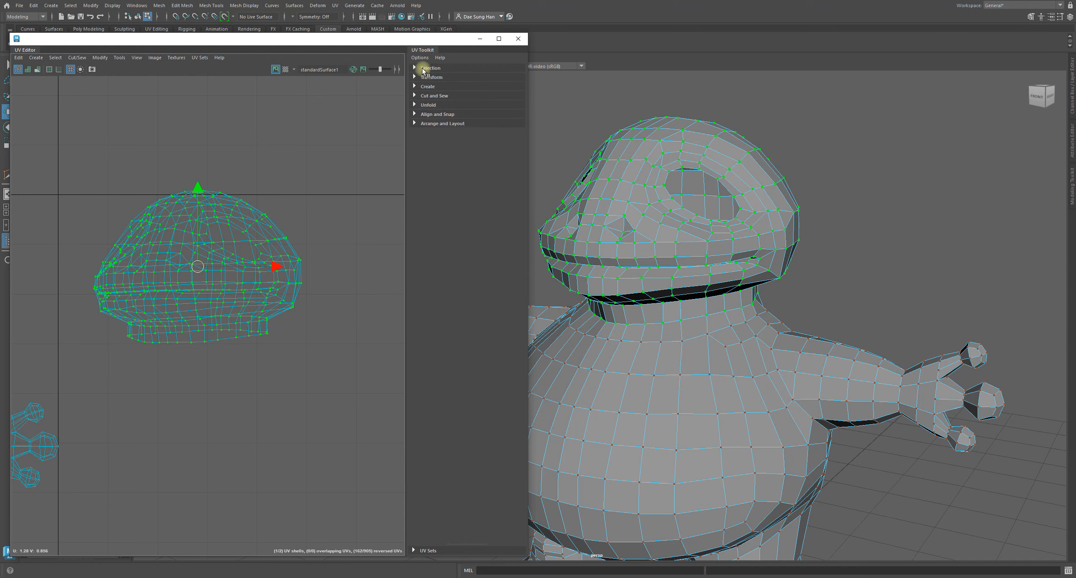
click(425, 105)
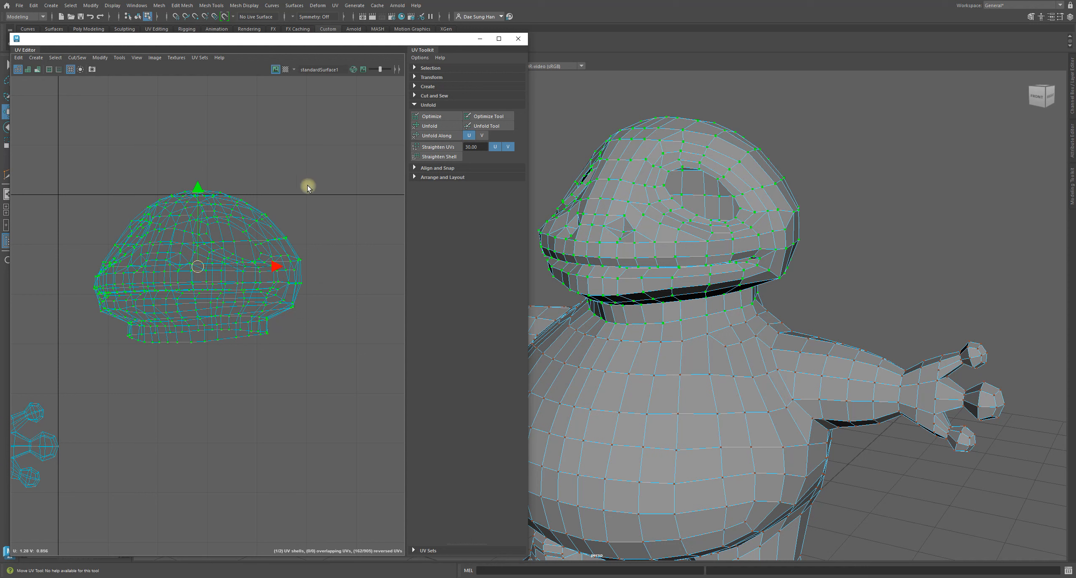
click(429, 126)
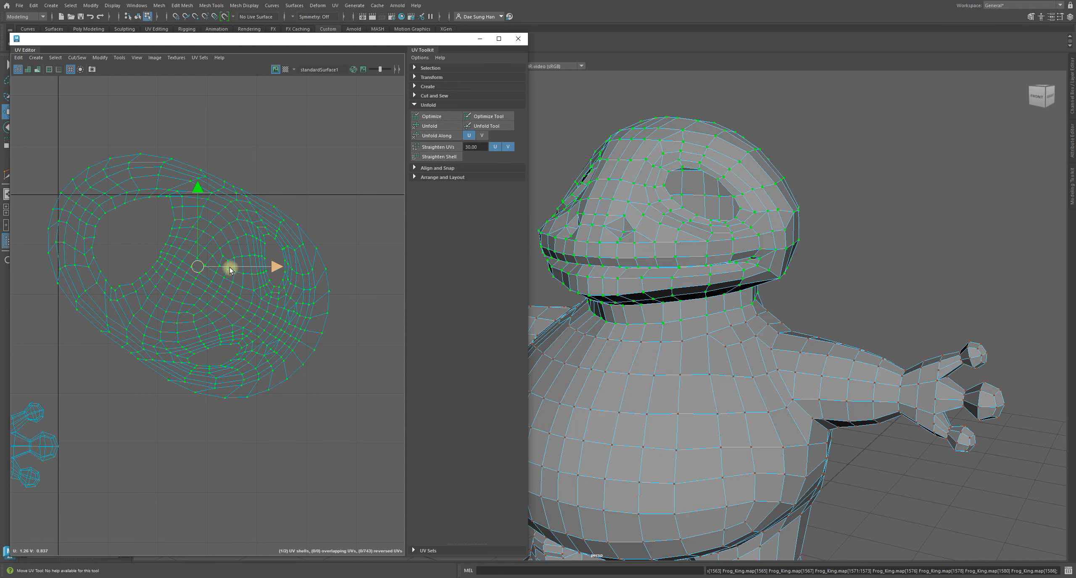
Rotate the unfolded head shell until the face stands upright with the forehead uppermost
mouse_move(238, 295)
alt+middle_down()
mouse_move(274, 327)
mouse_move(224, 303)
alt+middle_up()
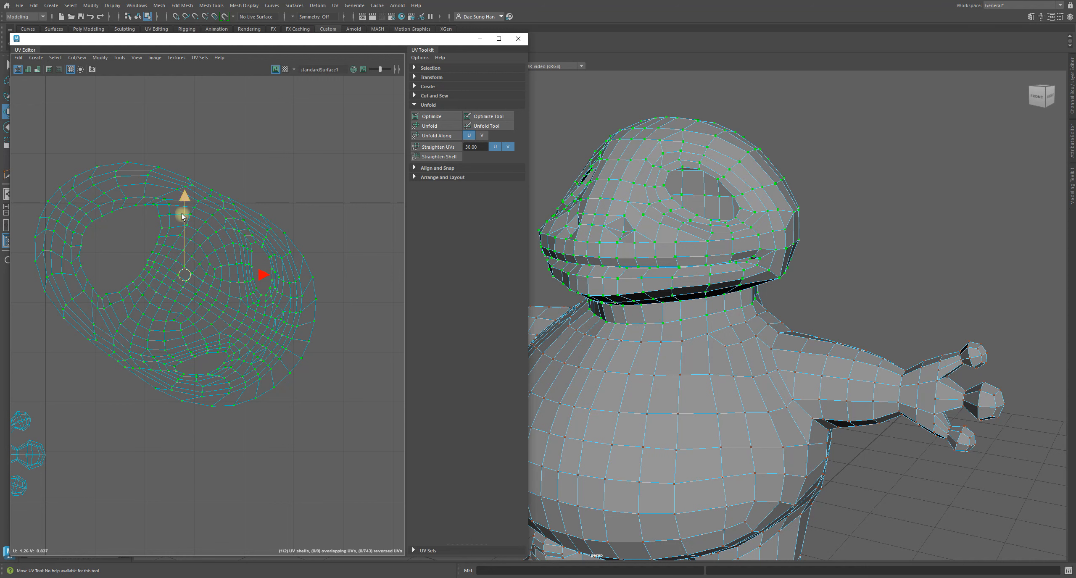
alt+right_drag(310, 308, 226, 329)
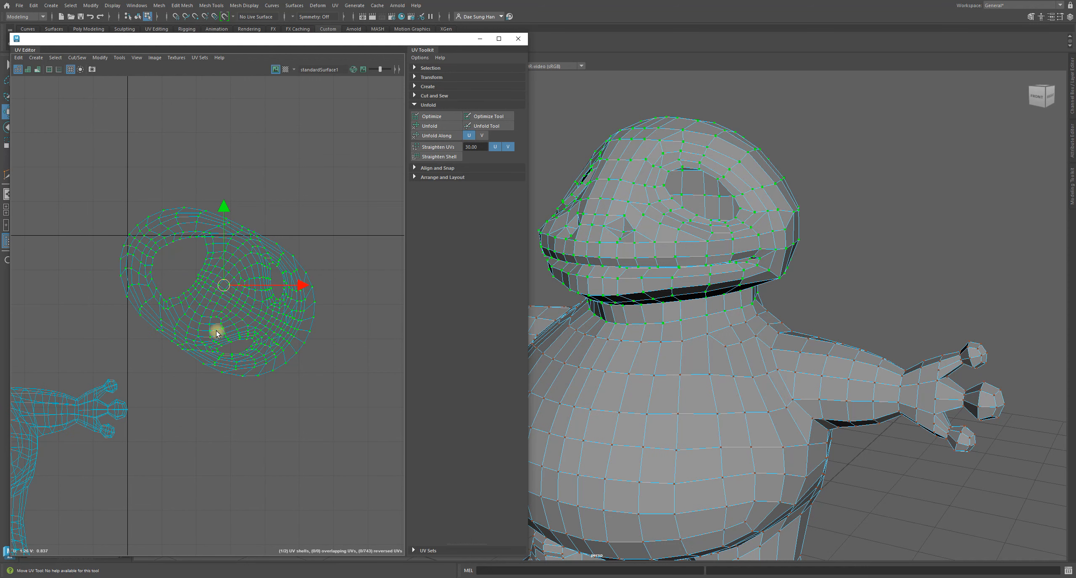
key(e)
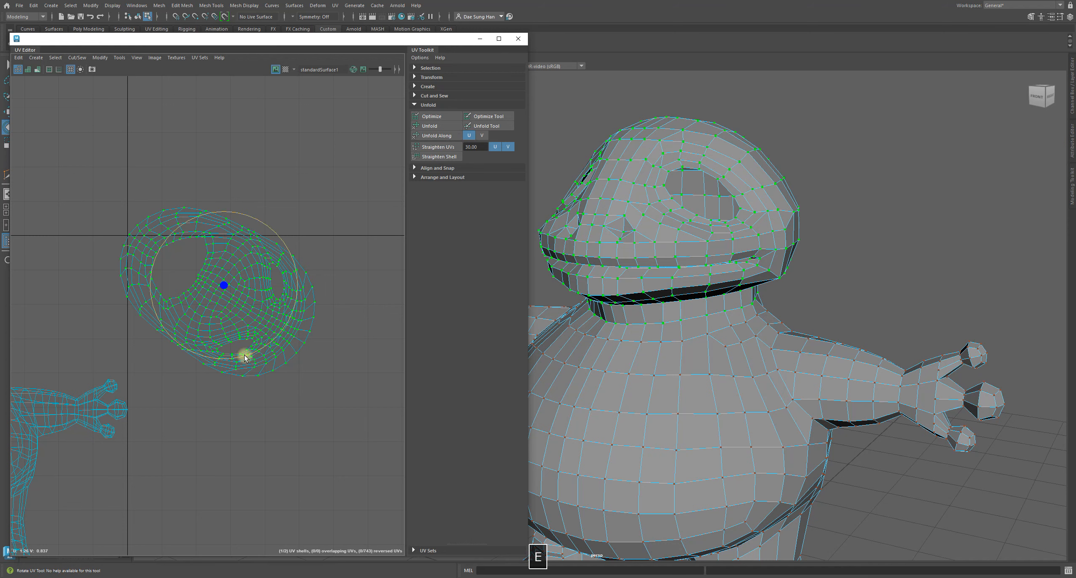
drag(245, 358, 277, 222)
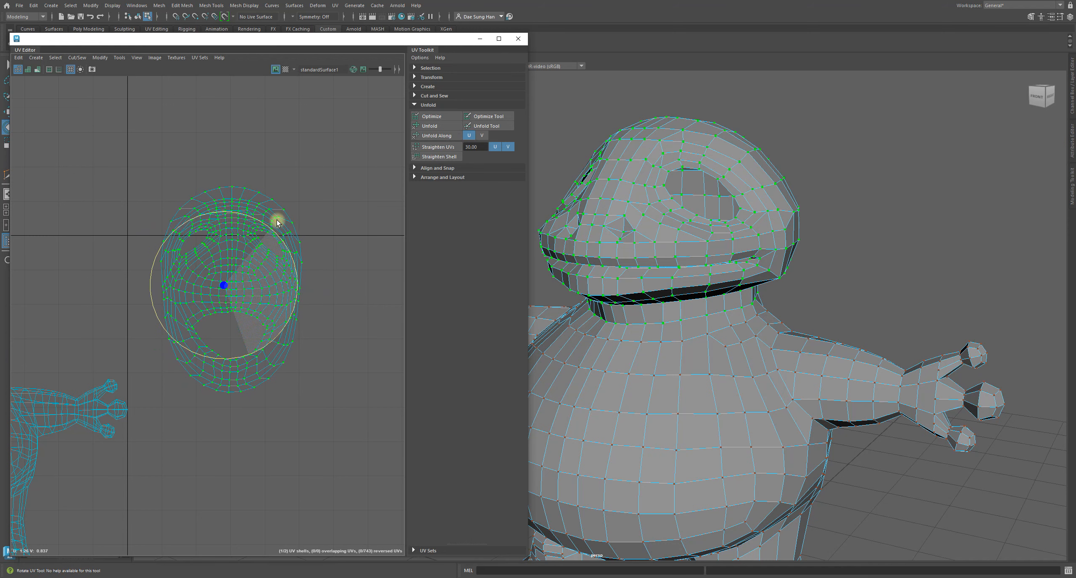
alt+right_drag(147, 233, 202, 246)
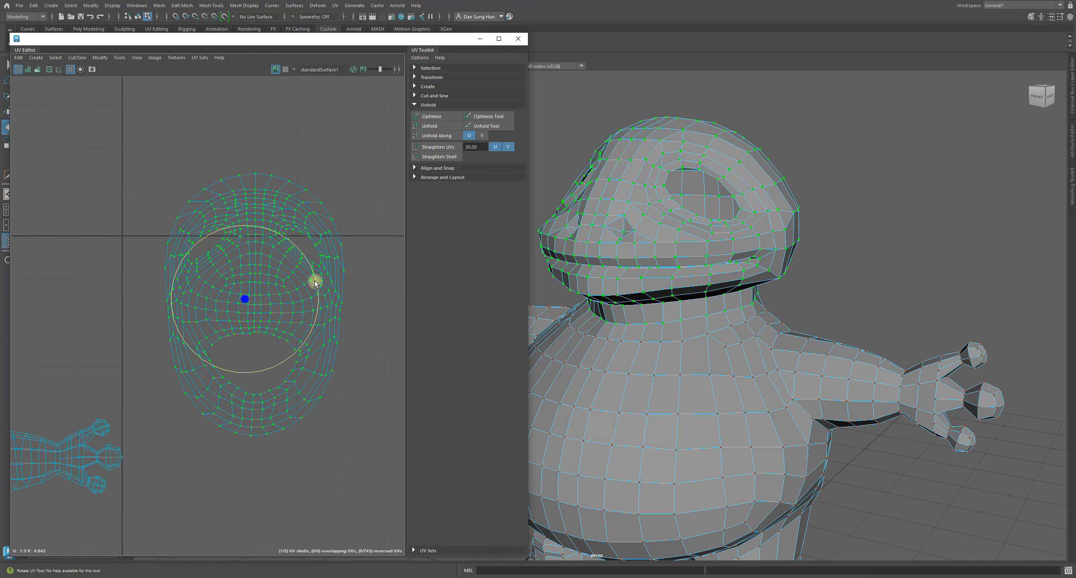
alt+right_drag(316, 279, 353, 327)
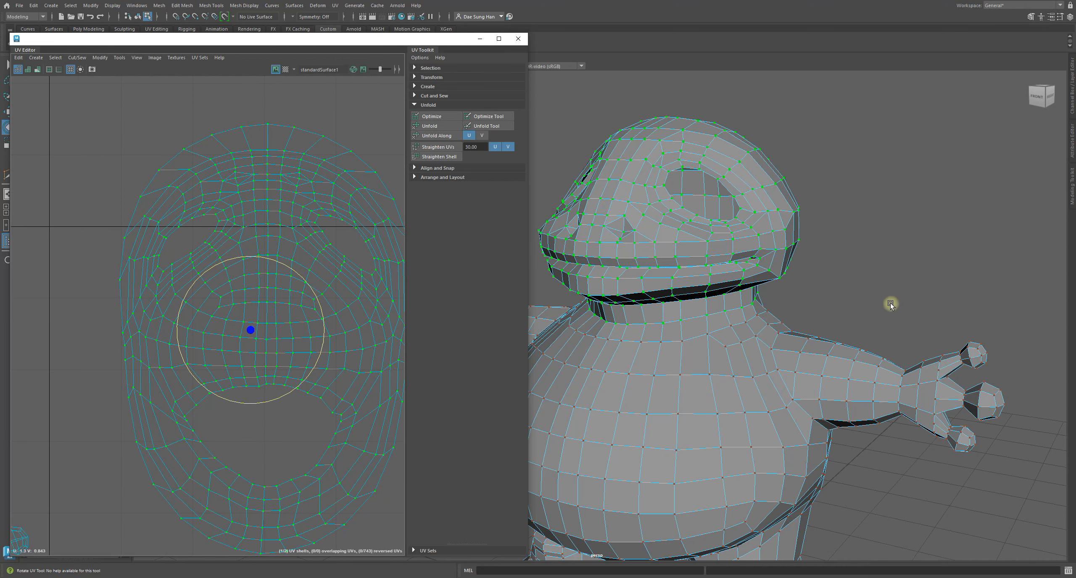
alt+middle_drag(195, 365, 128, 287)
alt+right_drag(129, 286, 117, 281)
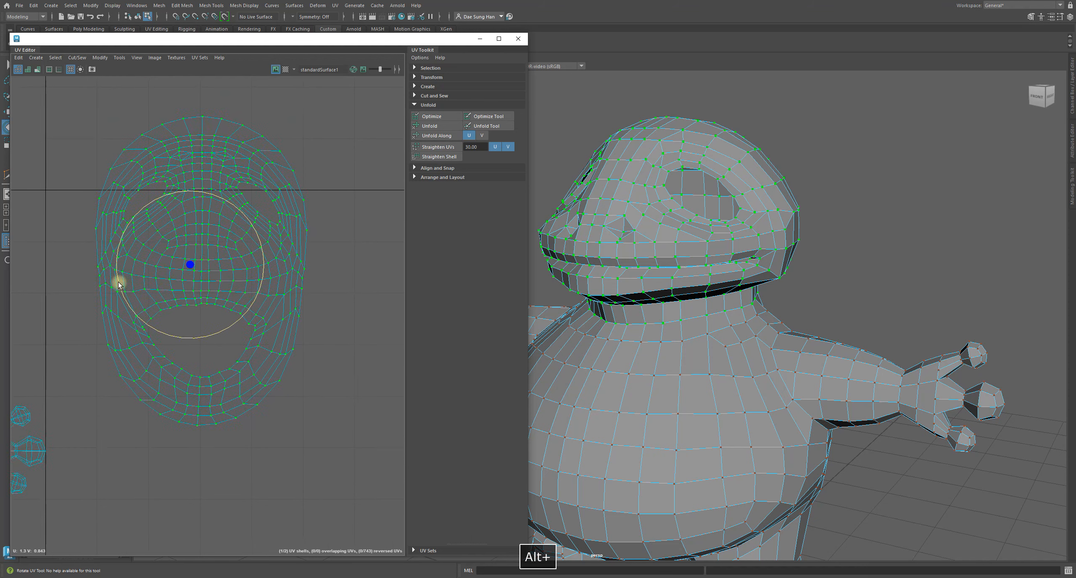
alt+middle_drag(195, 258, 197, 284)
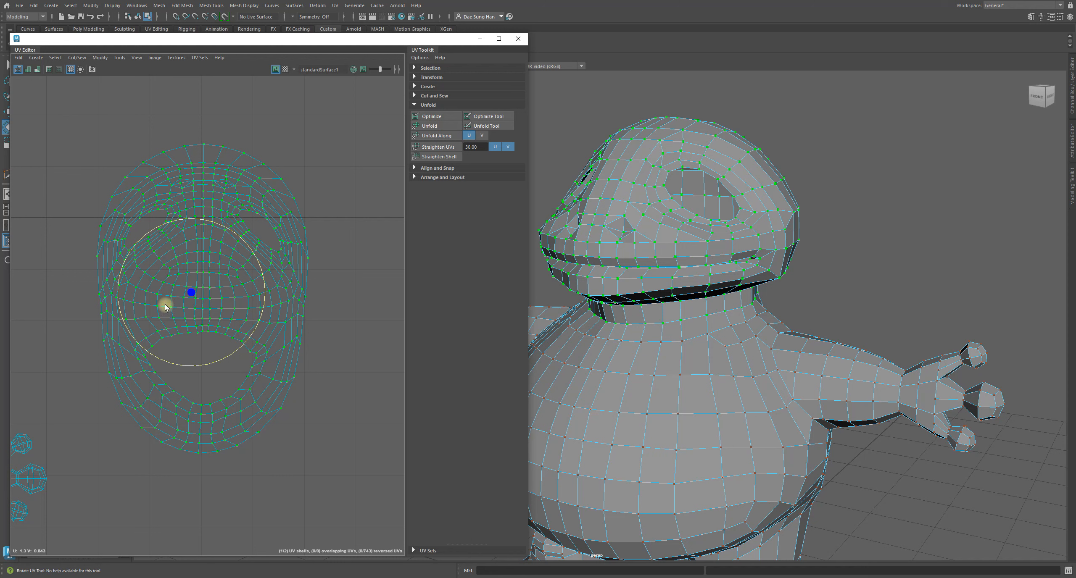
Undo the head shell's rotation and unfold, and clear the UV selection
key(w)
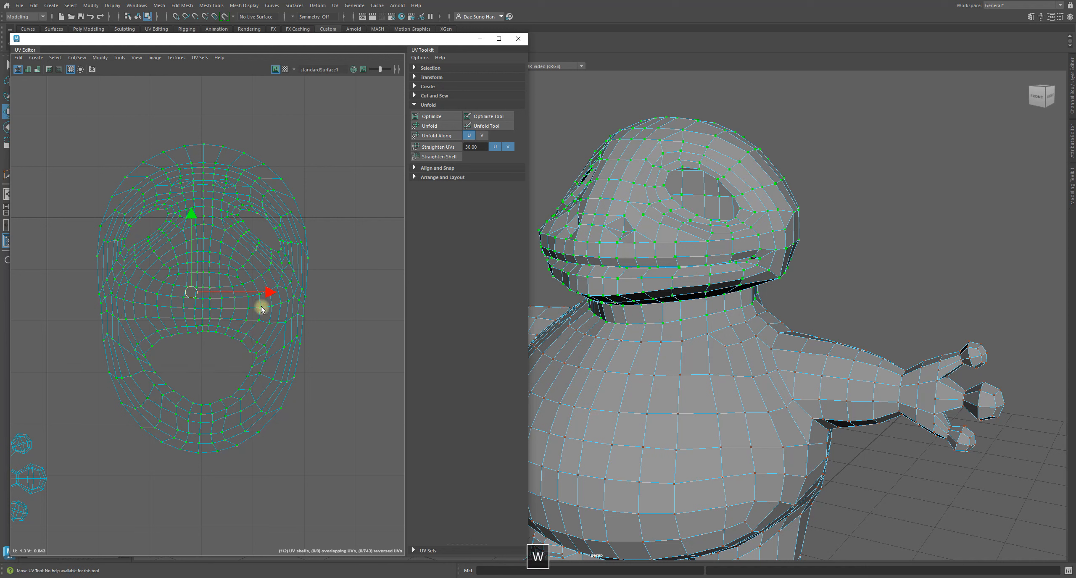
key(ctrl+z)
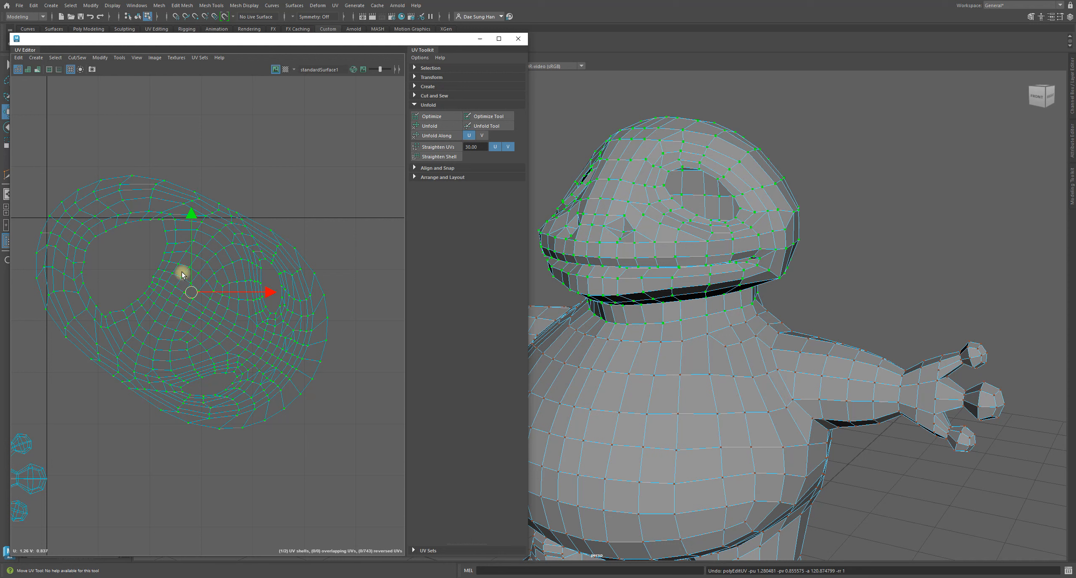
key(ctrl+z)
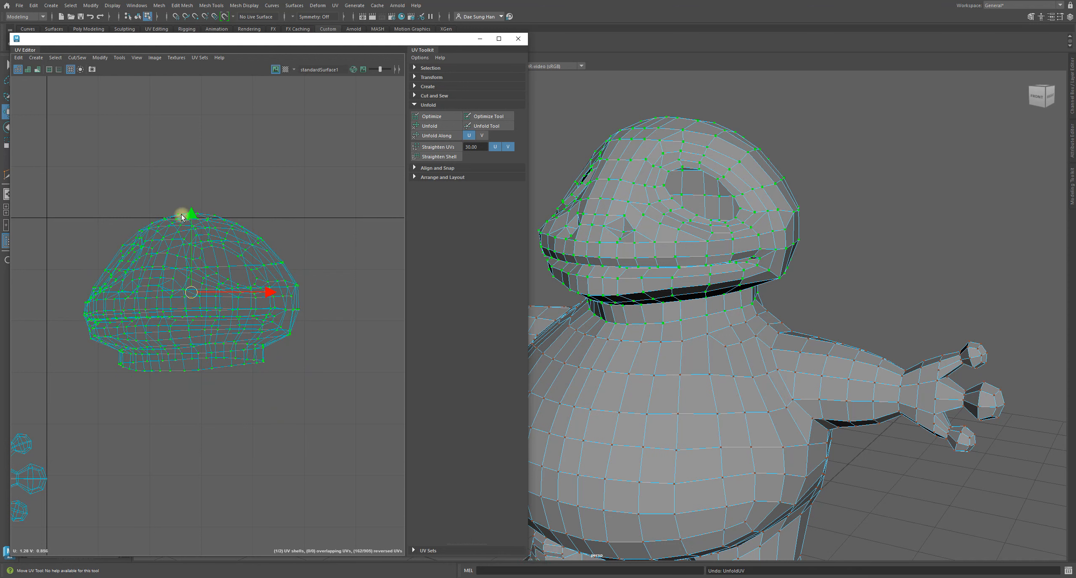
click(237, 451)
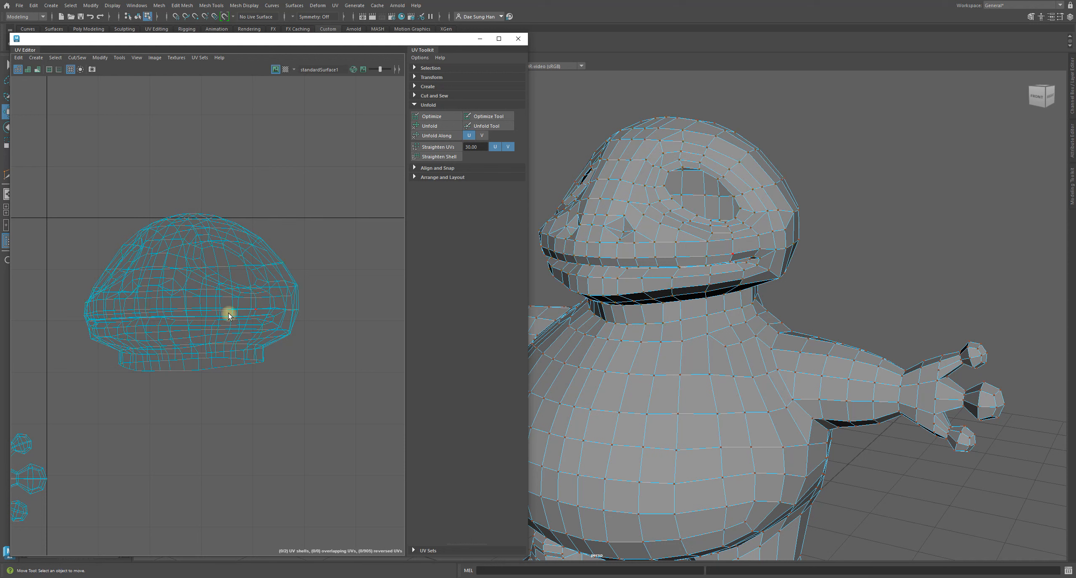
Switch to edge selection and select the vertical centre edge line running from the back of the neck up to the crown
right_click(186, 221)
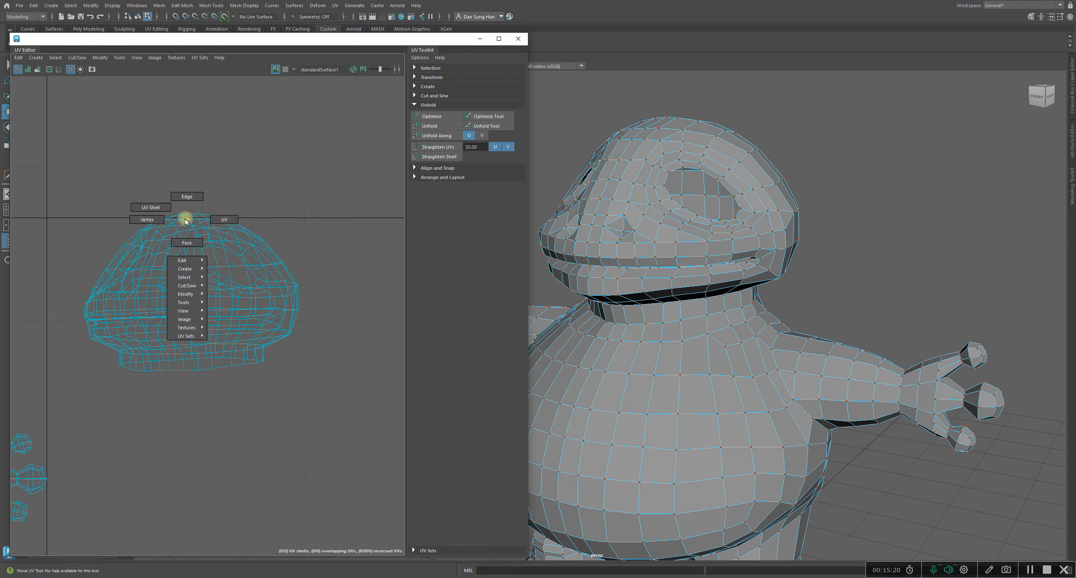
right_drag(185, 219, 194, 199)
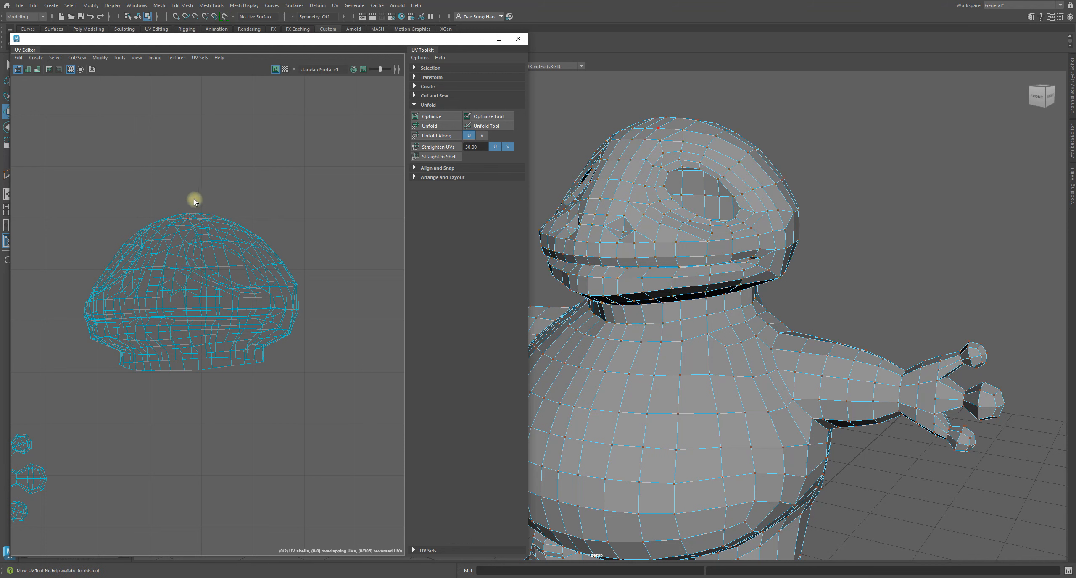
right_drag(182, 243, 190, 190)
right_drag(745, 159, 793, 156)
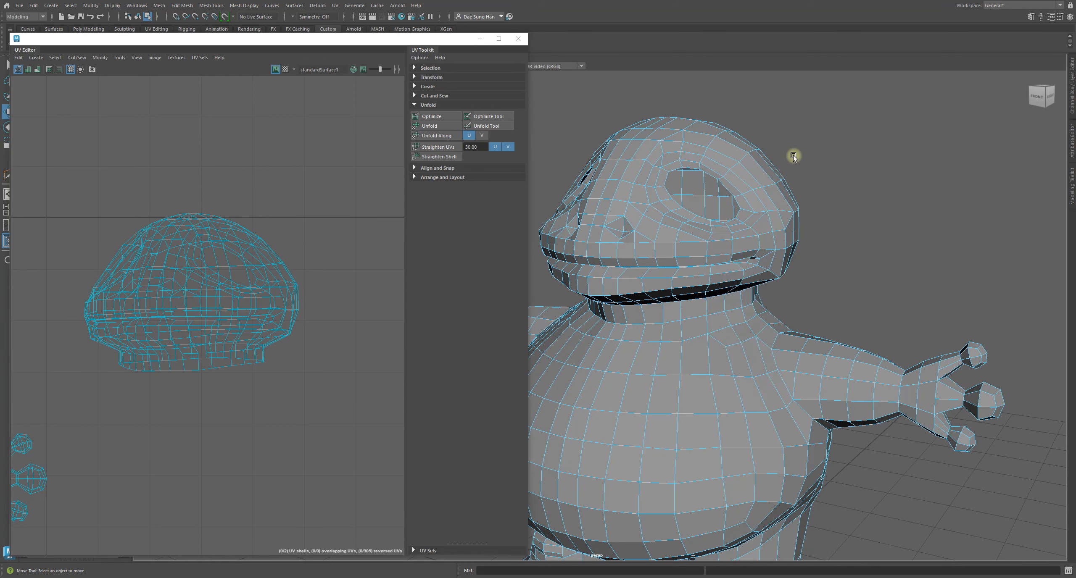
alt+drag(864, 339, 747, 316)
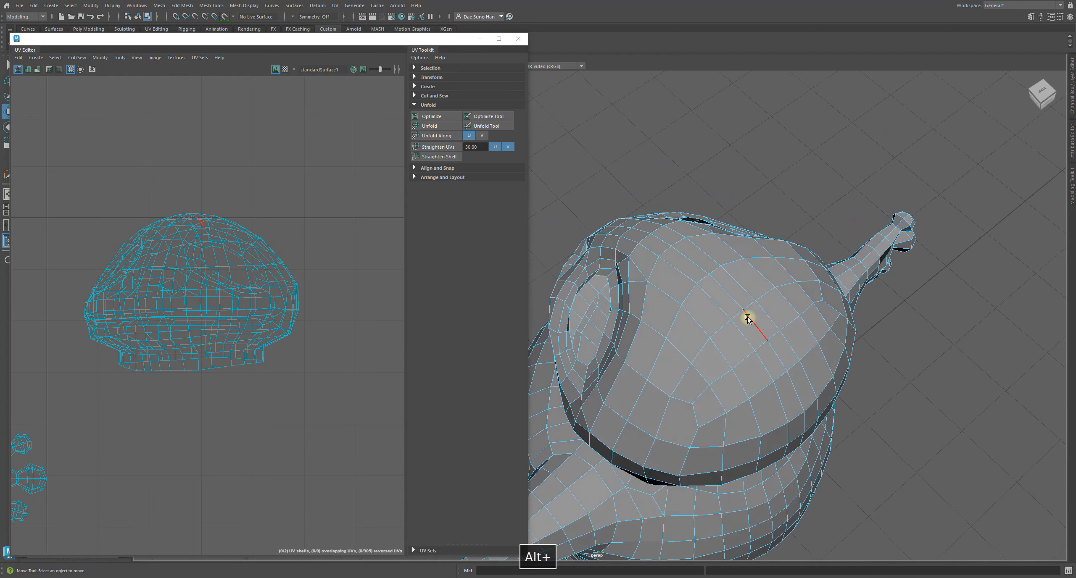
click(718, 281)
key(q)
alt+drag(711, 282, 702, 233)
alt+right_drag(701, 233, 811, 353)
click(795, 359)
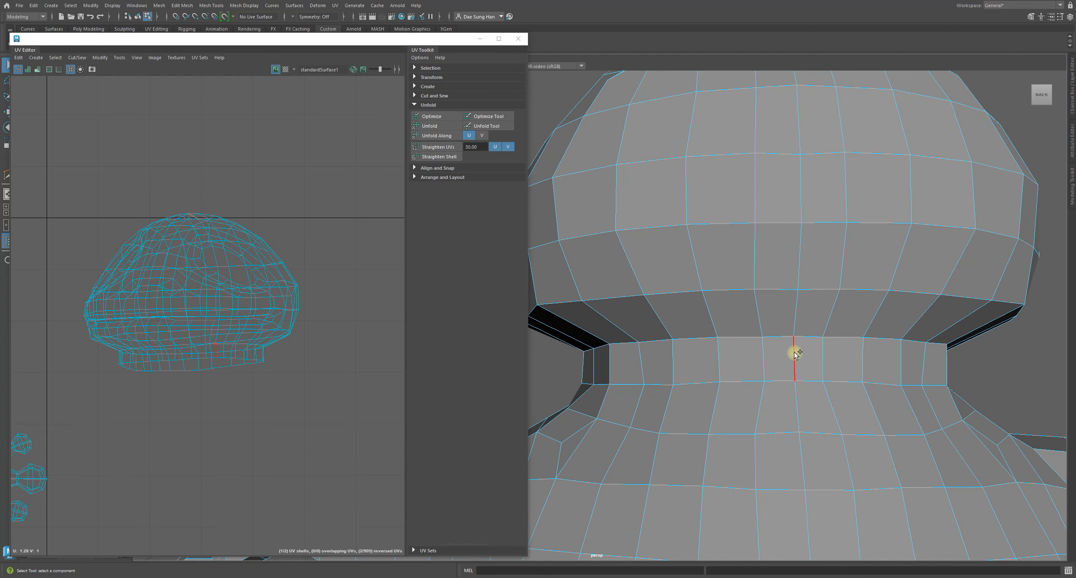
shift+double_click(795, 360)
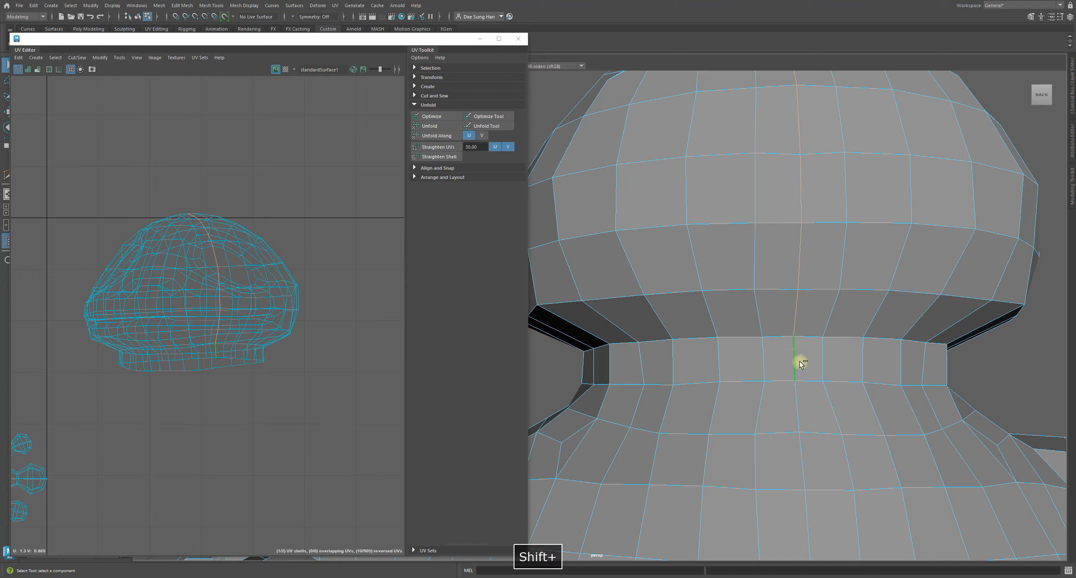
Inspect the selected edge line from behind and above to check its course from the neck to the top of the head
alt+drag(901, 413, 871, 439)
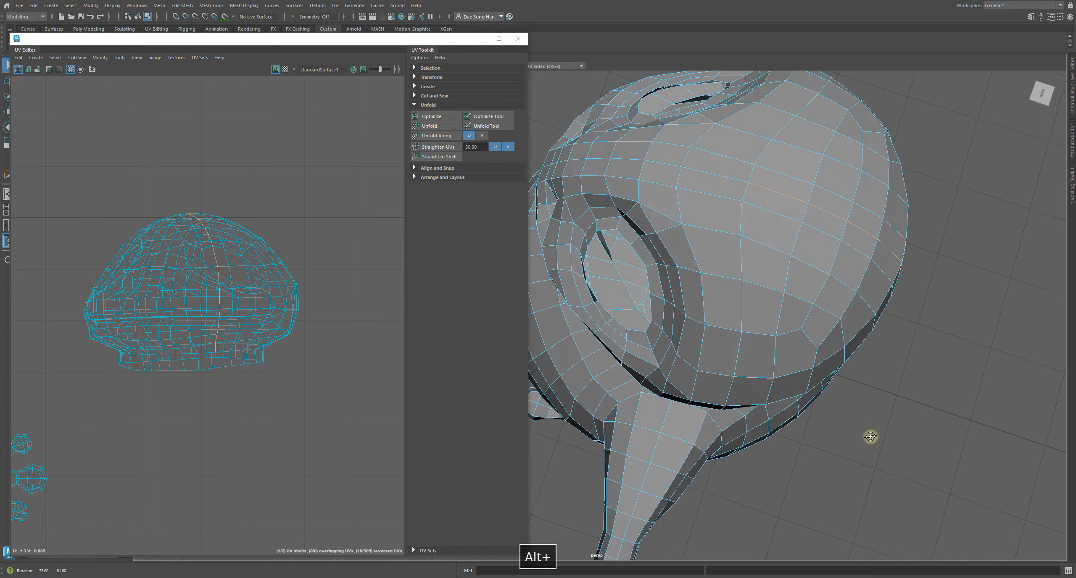
alt+drag(877, 249, 855, 256)
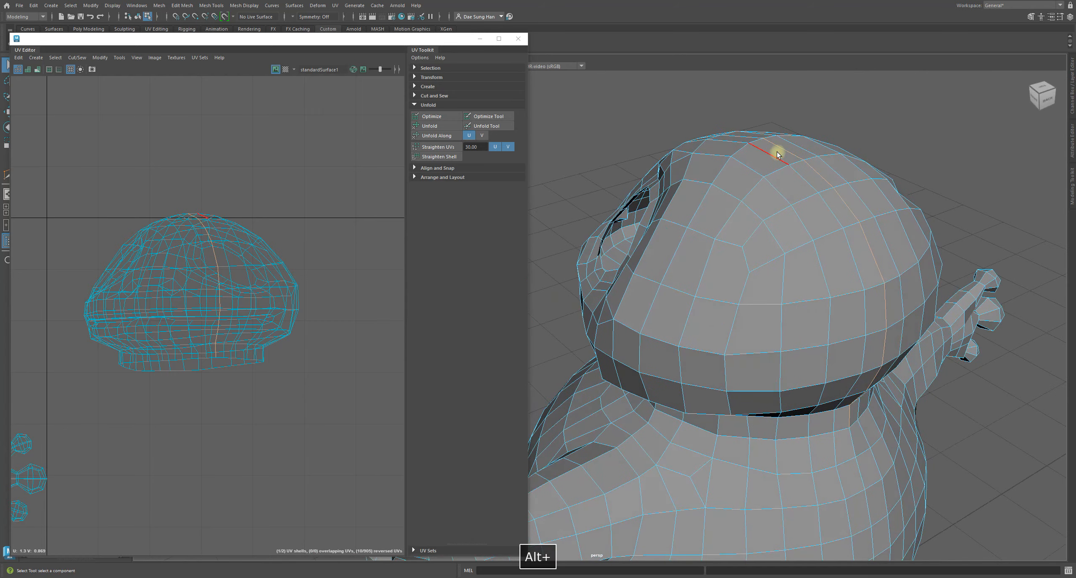
alt+drag(881, 402, 843, 353)
alt+drag(835, 290, 739, 345)
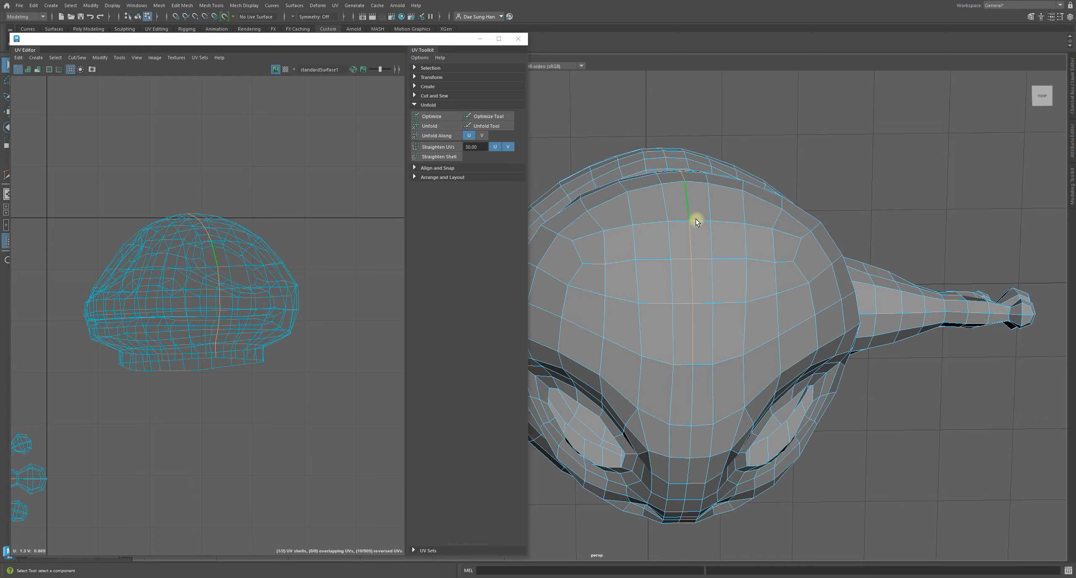
alt+drag(694, 221, 648, 349)
alt+middle_drag(648, 348, 808, 291)
alt+drag(809, 290, 711, 202)
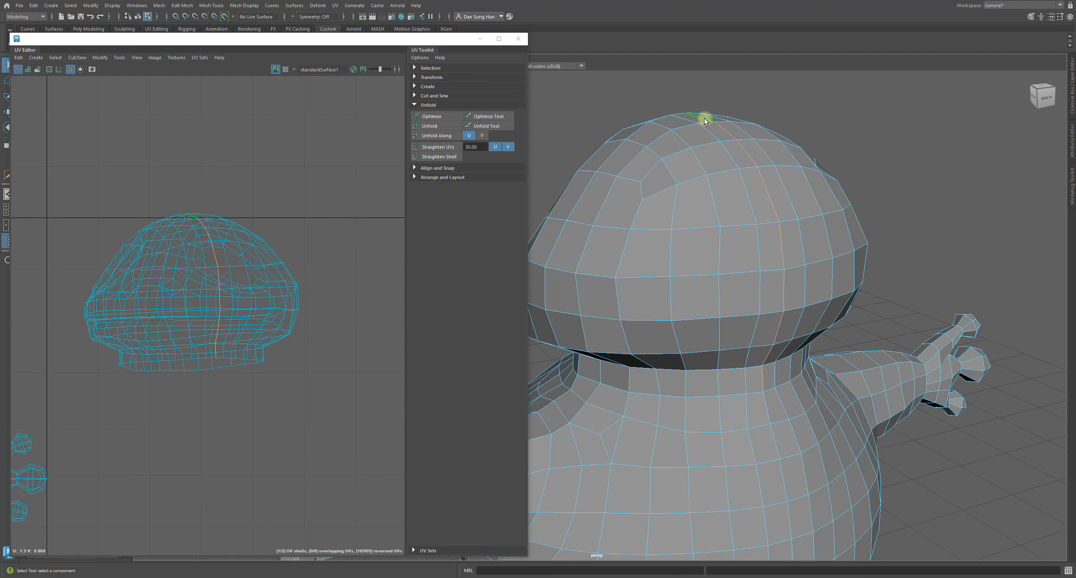
alt+drag(788, 374, 773, 324)
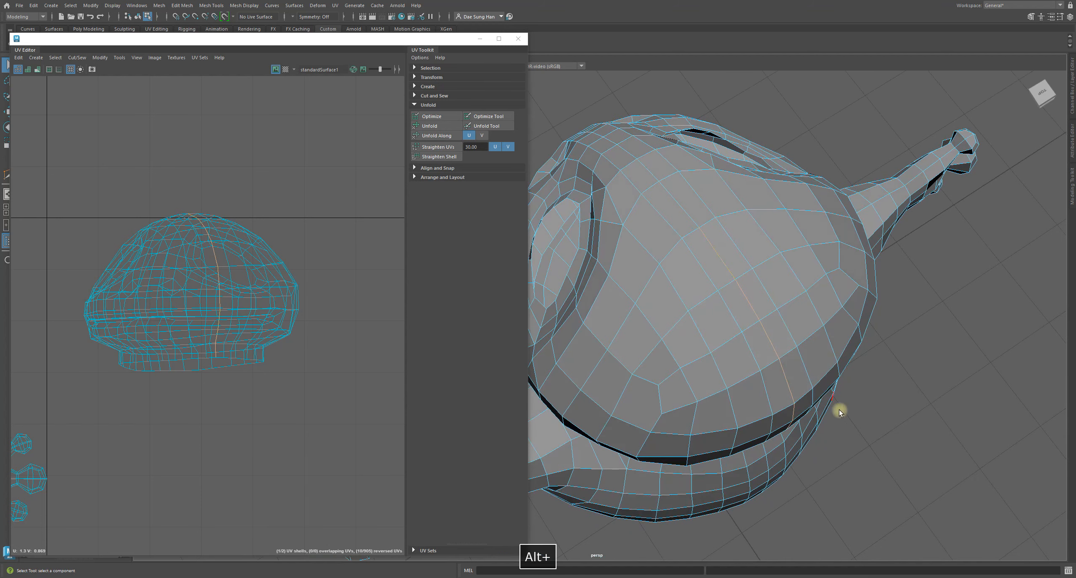
alt+drag(841, 411, 631, 293)
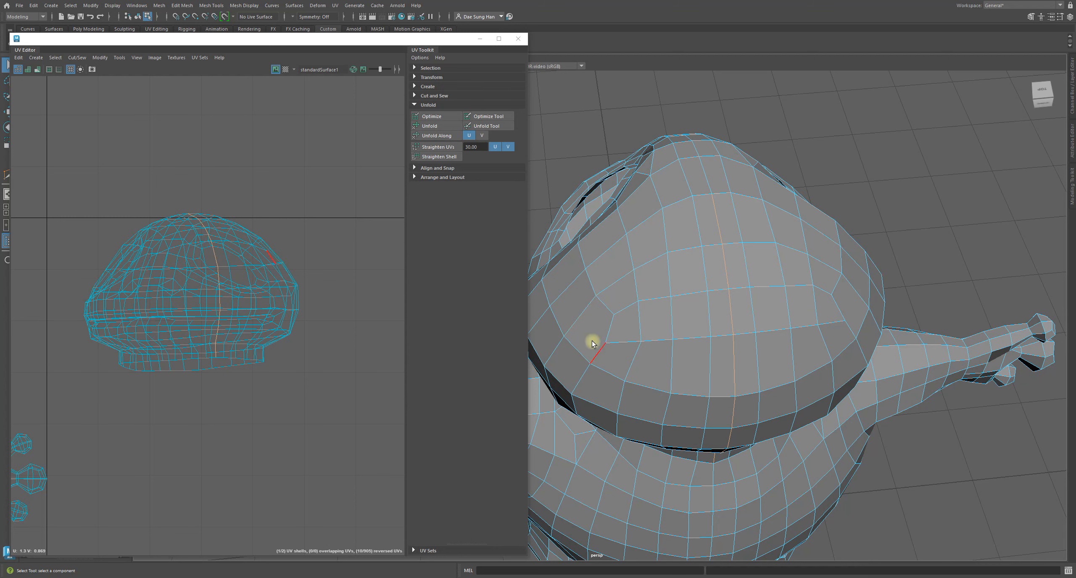
alt+drag(672, 377, 690, 265)
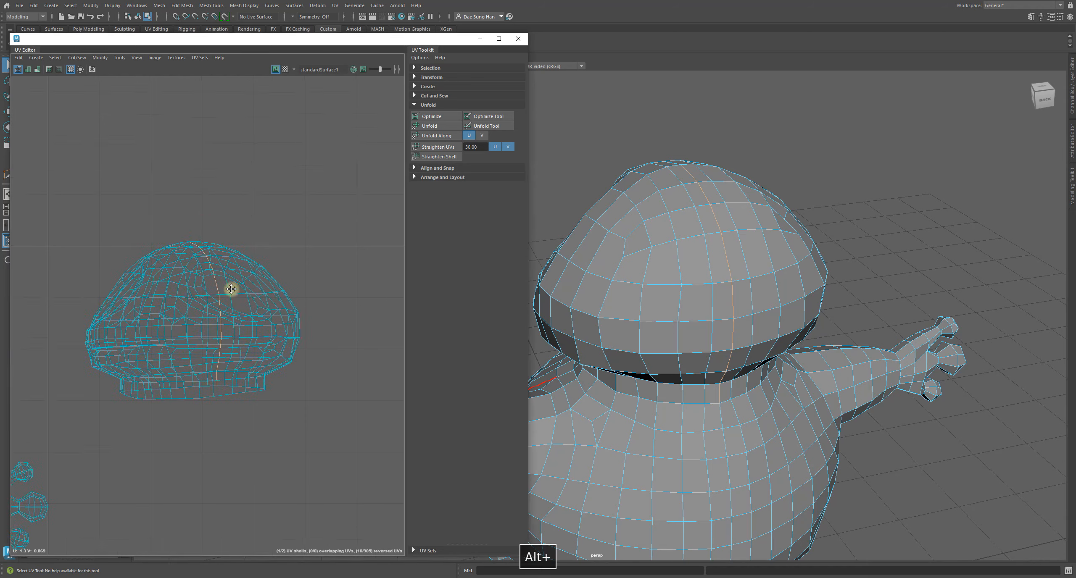
Cut the head shell's UVs along the selected centre back edges
alt+middle_drag(233, 288, 152, 176)
shift+right_click(134, 169)
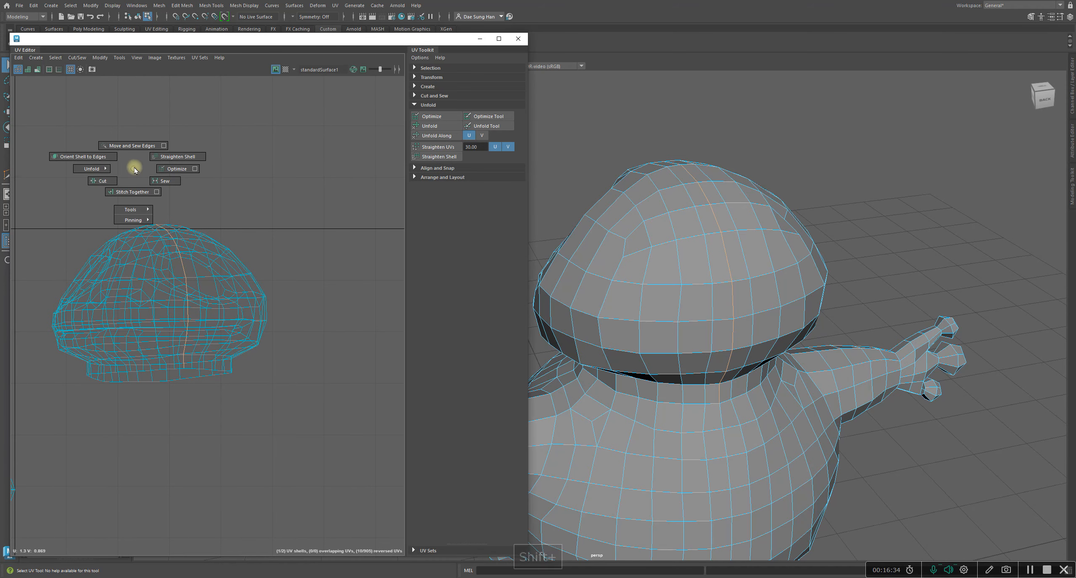
click(103, 181)
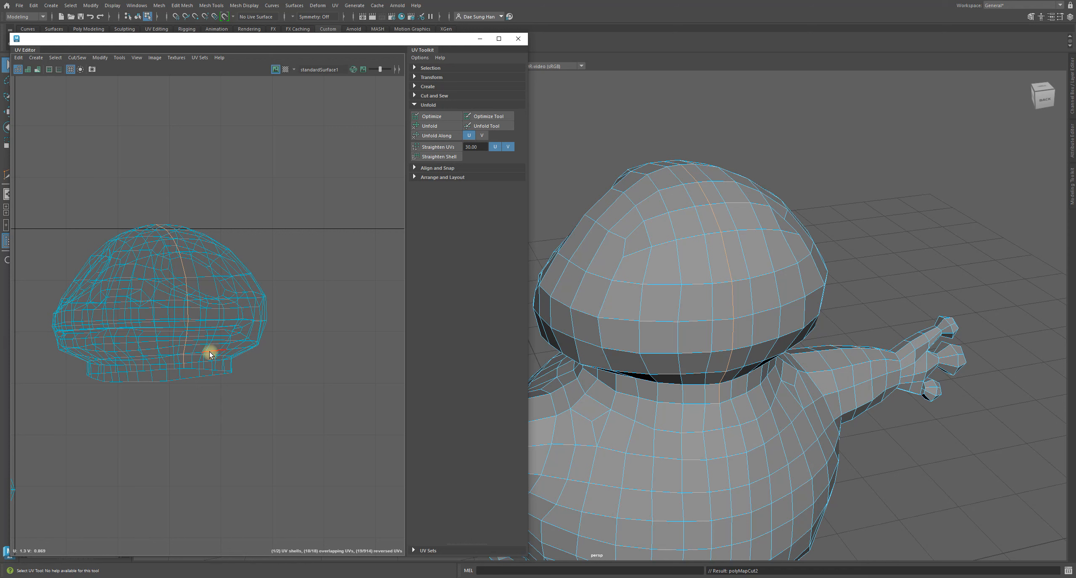
Select the frog's entire head shell, including both sides of the new back seam
click(308, 409)
drag(40, 192, 311, 405)
alt+right_drag(310, 346, 171, 332)
alt+middle_drag(172, 332, 236, 330)
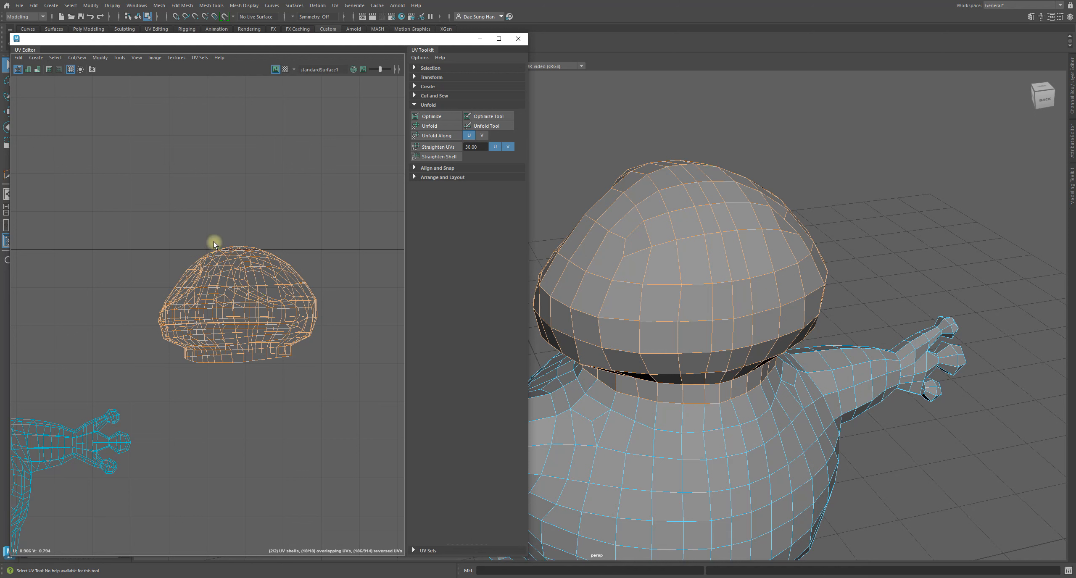
right_drag(227, 252, 186, 188)
drag(145, 180, 353, 388)
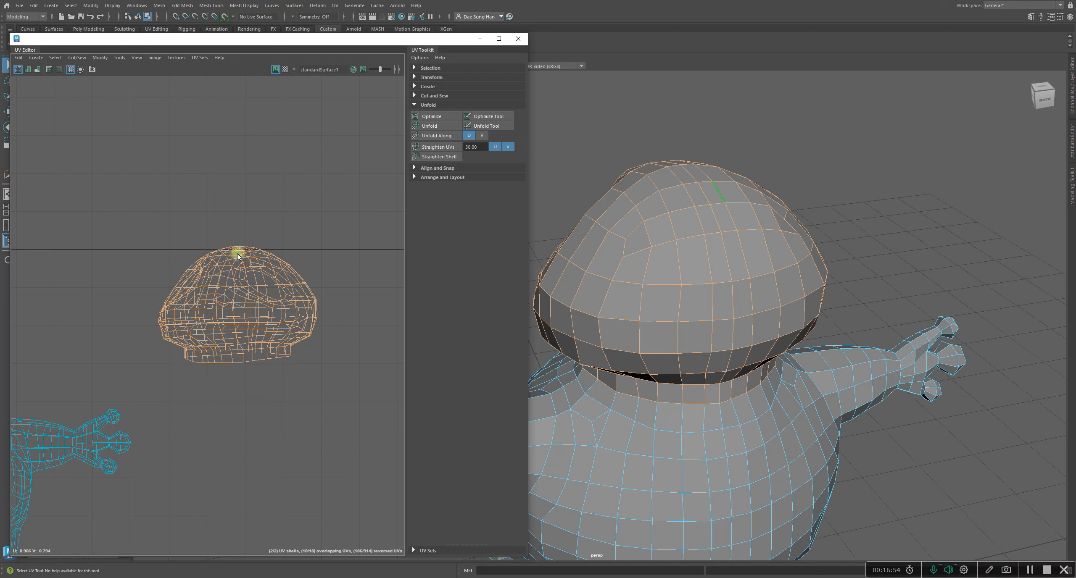
Select all UVs of the frog's head shell and unfold them into a flat shell
right_drag(238, 253, 293, 253)
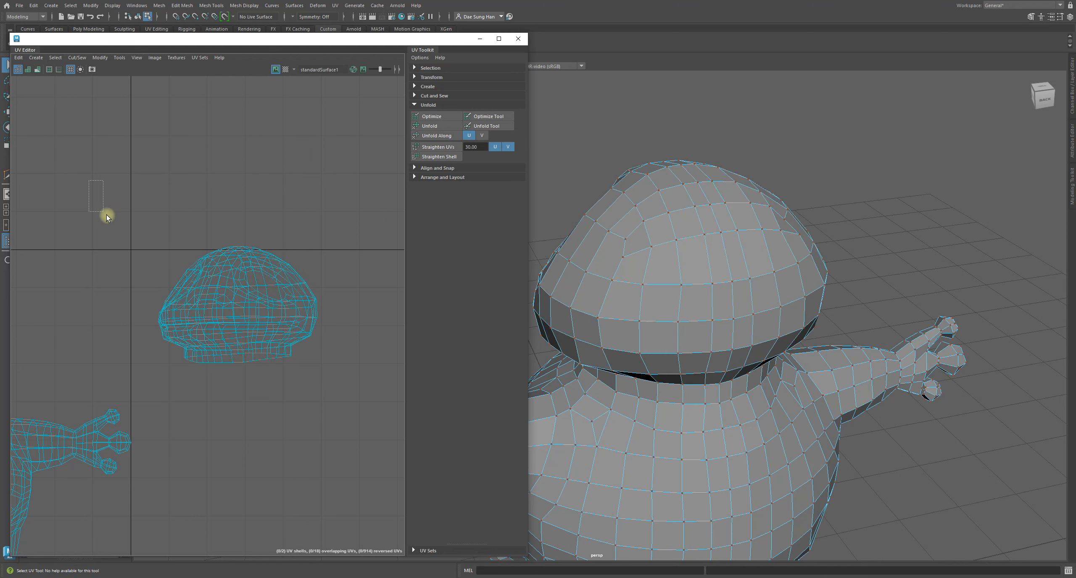
drag(91, 182, 369, 394)
right_drag(251, 263, 289, 264)
drag(106, 207, 383, 388)
click(426, 126)
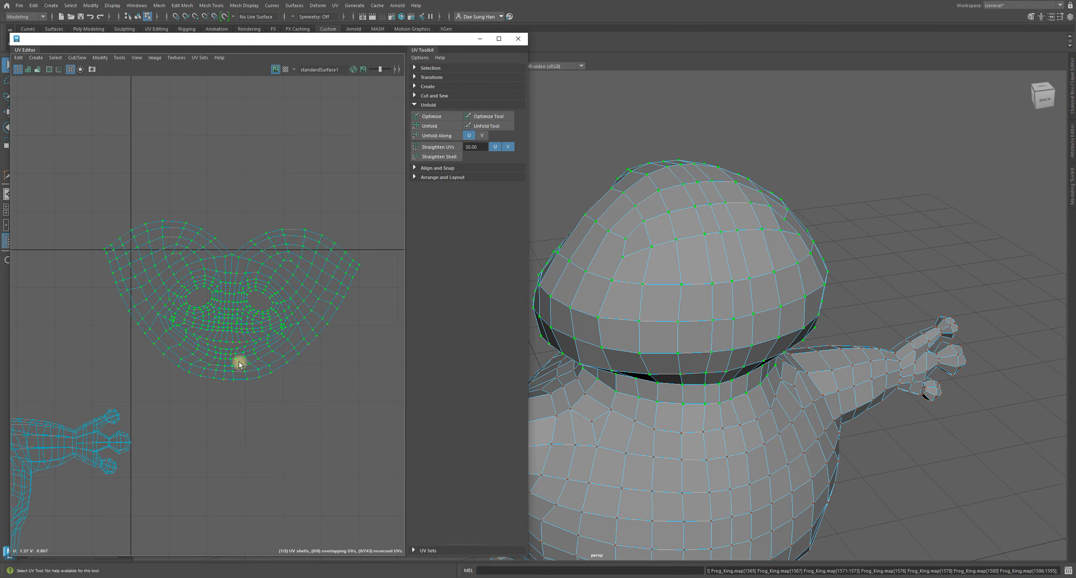
Rotate the unfolded head shell slightly to bring the face's centre line closer to vertical
alt+middle_drag(285, 357, 327, 333)
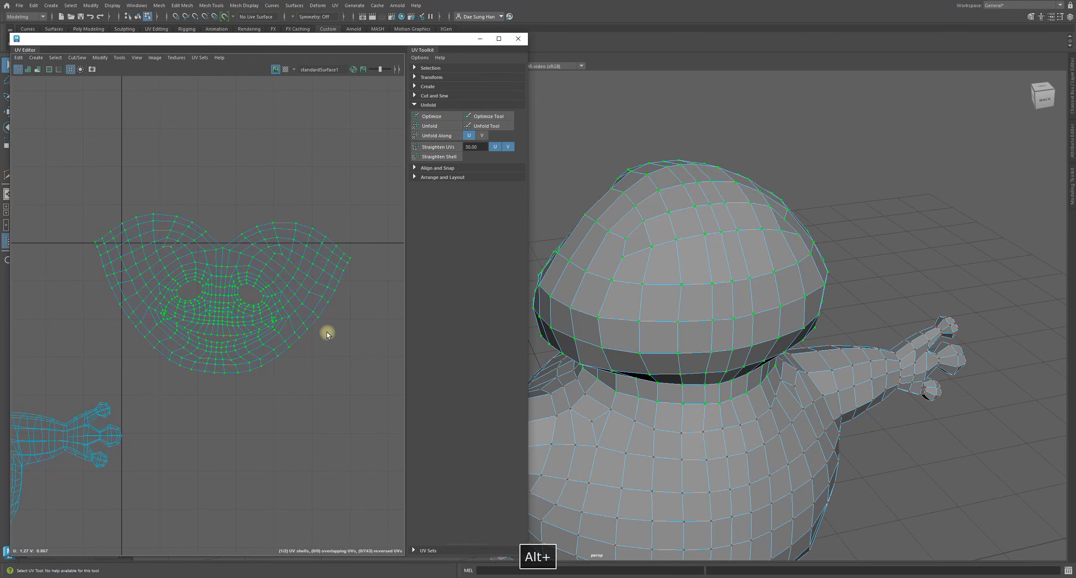
key(e)
alt+right_drag(329, 344, 289, 353)
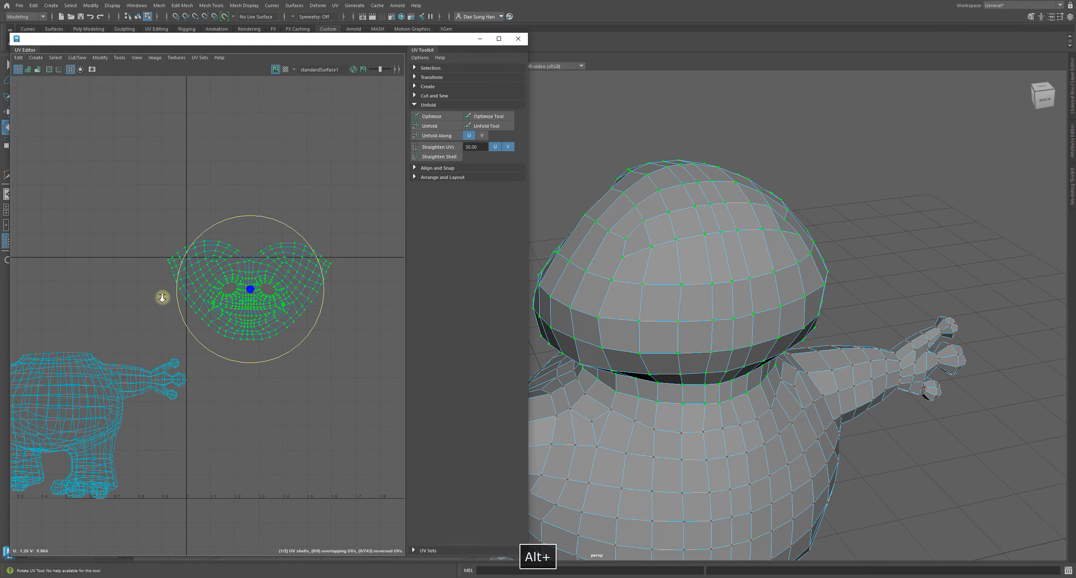
alt+right_drag(163, 298, 260, 329)
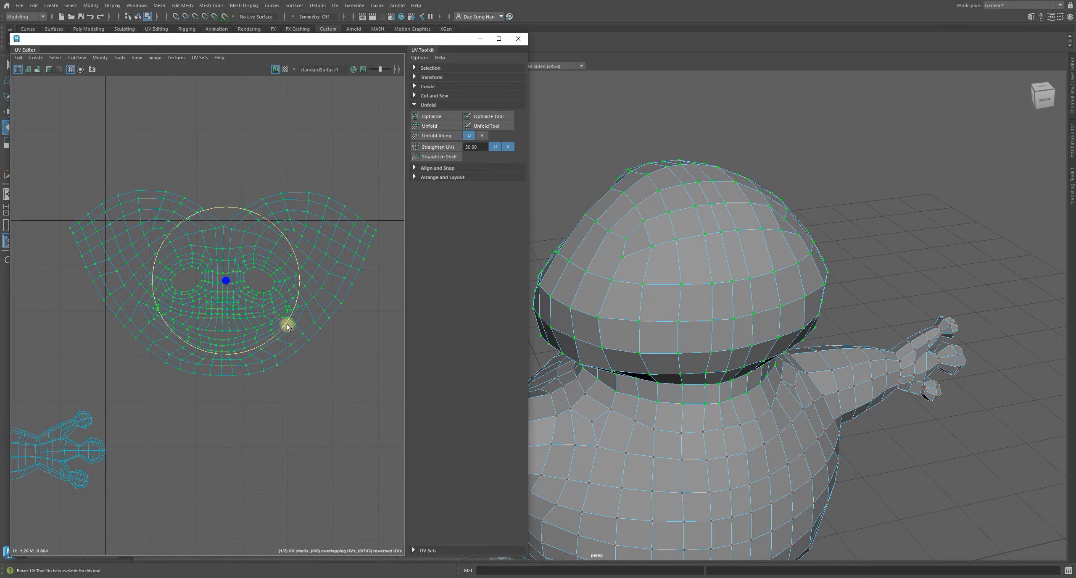
drag(287, 324, 287, 325)
drag(280, 33, 322, 63)
click(336, 364)
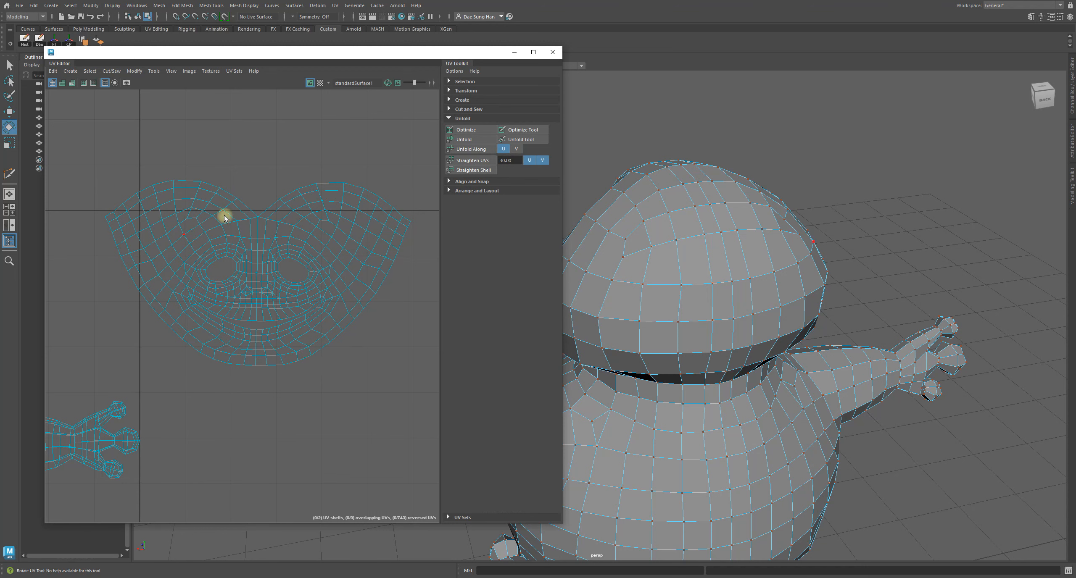
scroll(225, 217, down, 3)
alt+middle_drag(253, 311, 293, 322)
alt+middle_drag(327, 367, 318, 378)
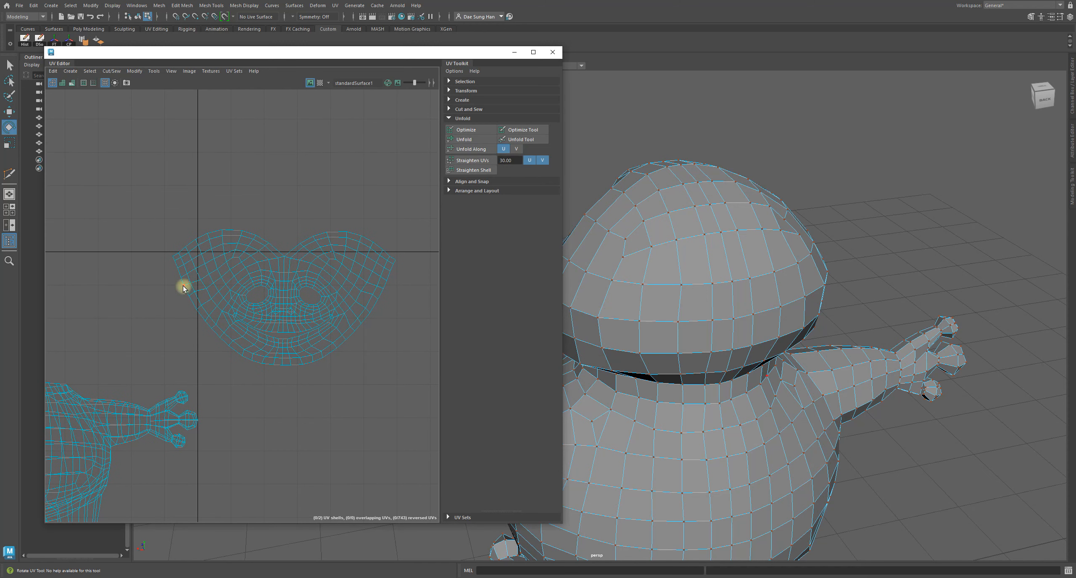
Reselect the head shell's UVs and fine-tune the rotation so both sides are level
mouse_move(297, 316)
alt+right_down()
mouse_move(427, 329)
mouse_move(278, 308)
alt+right_up()
alt+middle_drag(277, 309, 220, 288)
drag(84, 187, 430, 402)
alt+right_drag(353, 376, 324, 312)
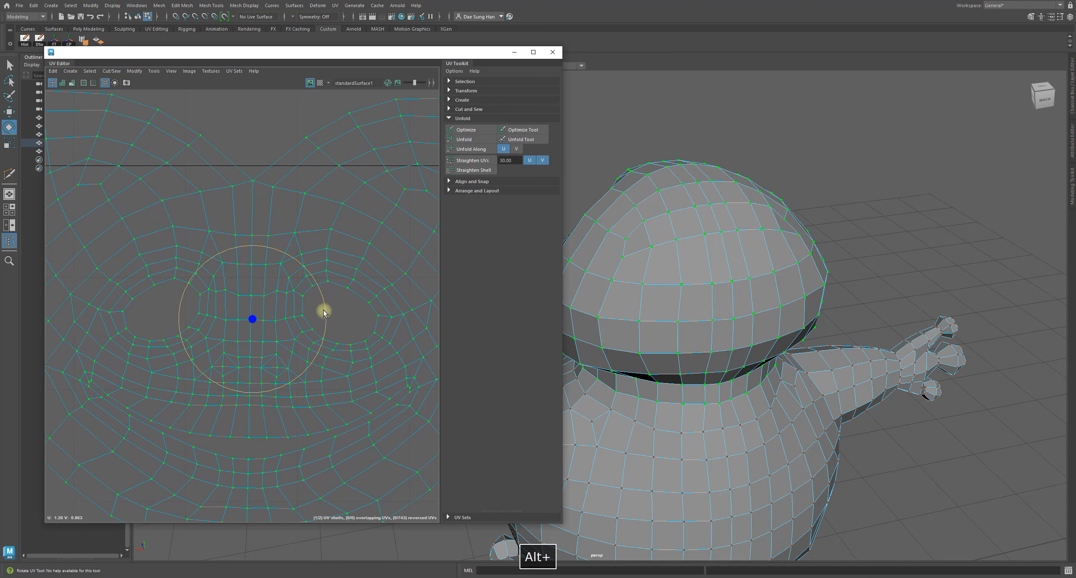
drag(326, 308, 326, 306)
alt+right_drag(364, 312, 242, 324)
click(354, 405)
alt+right_drag(343, 351, 246, 343)
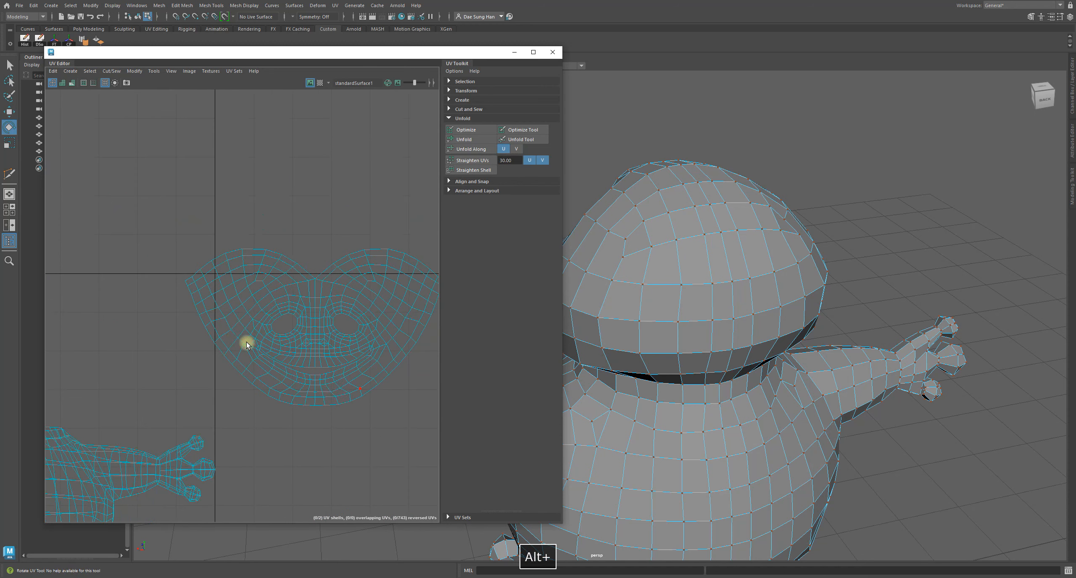
alt+middle_drag(371, 326, 287, 308)
Select all of the head shell's UVs and run Optimize repeatedly to even out their spacing
drag(84, 180, 414, 399)
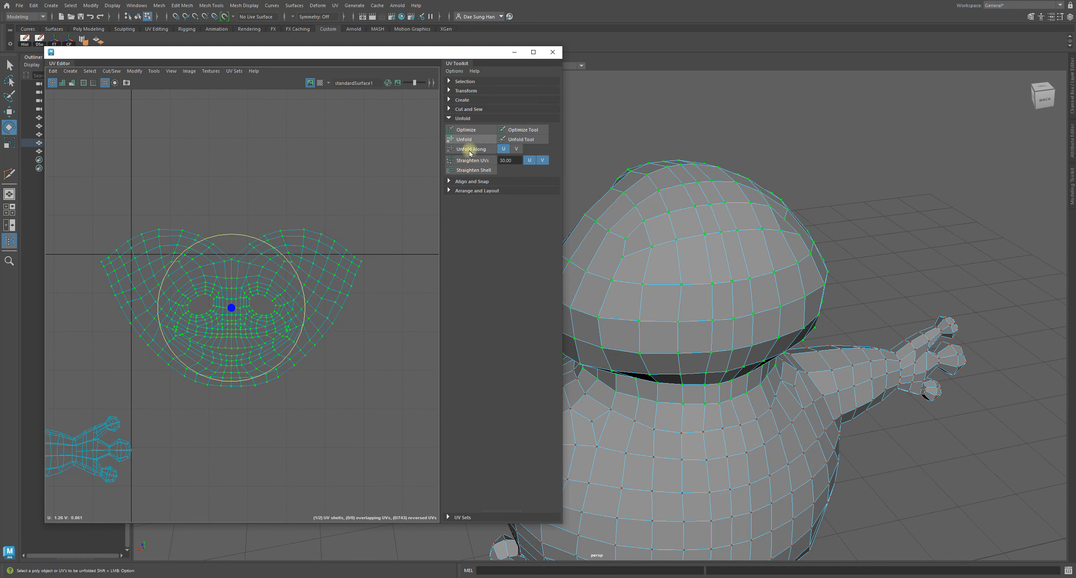
alt+right_drag(241, 187, 376, 280)
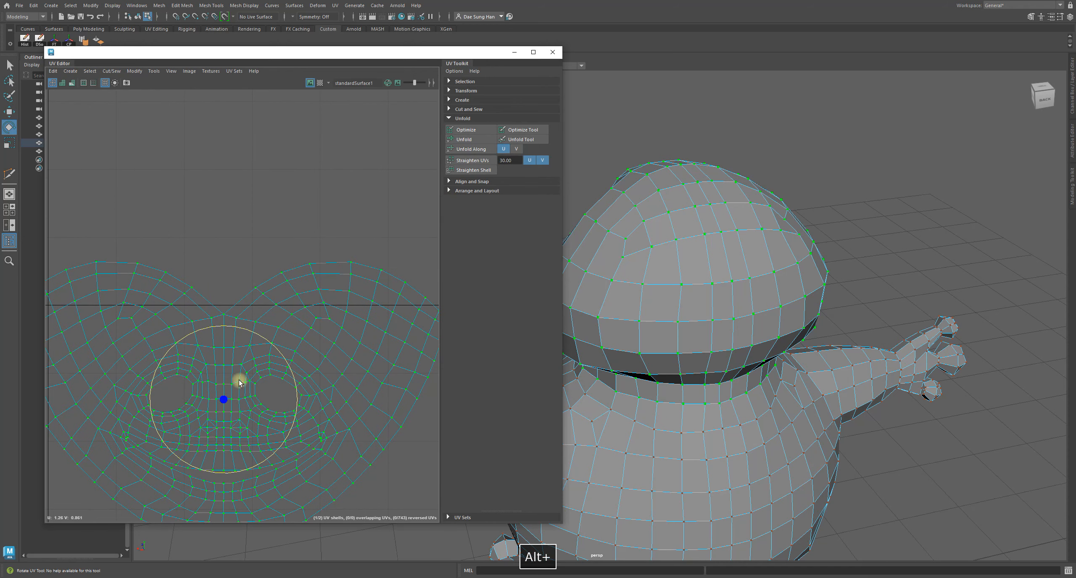
alt+middle_drag(238, 382, 247, 271)
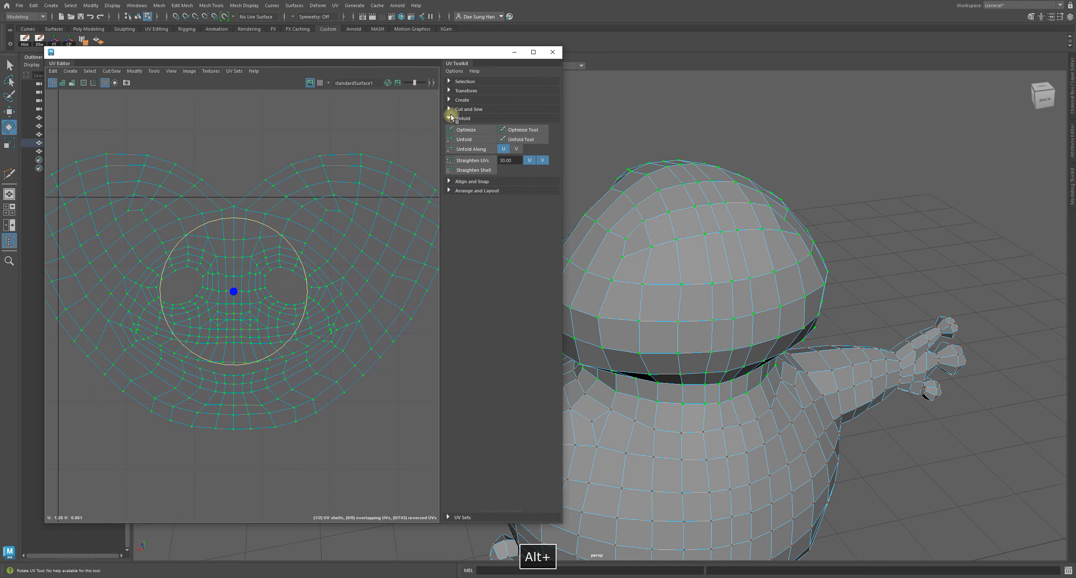
click(466, 130)
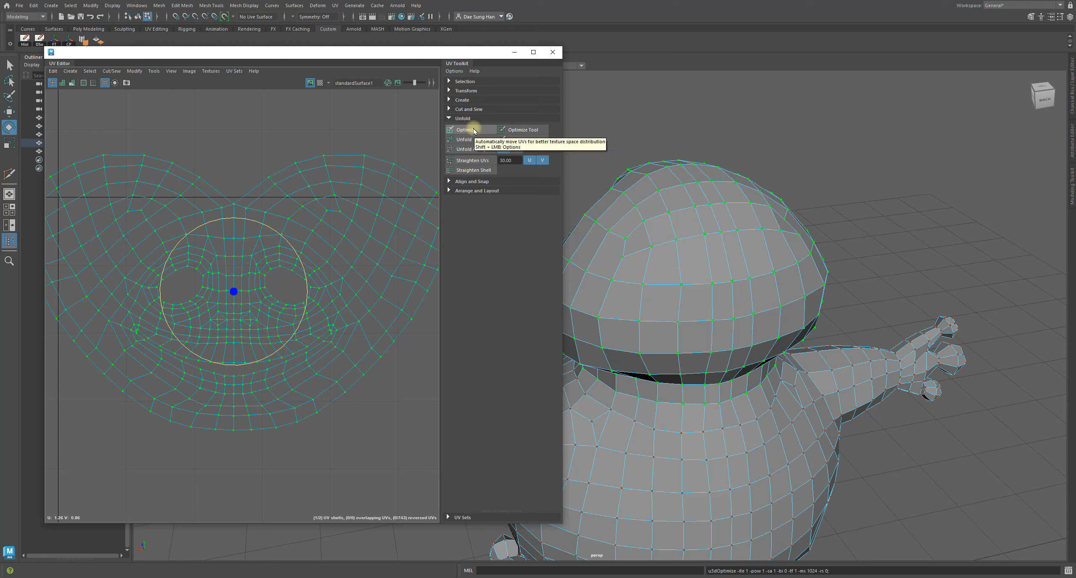
click(474, 131)
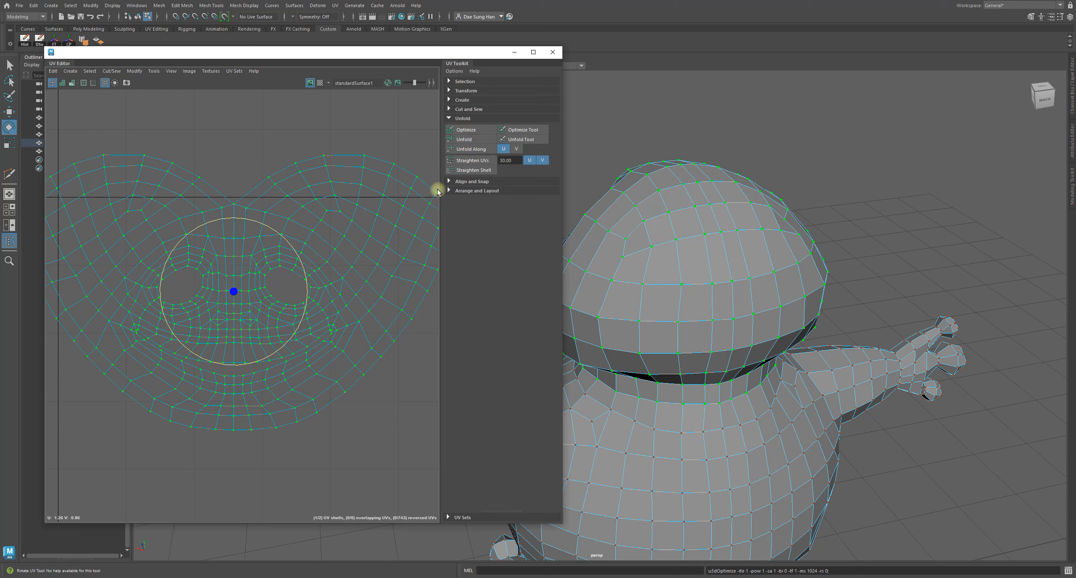
click(475, 134)
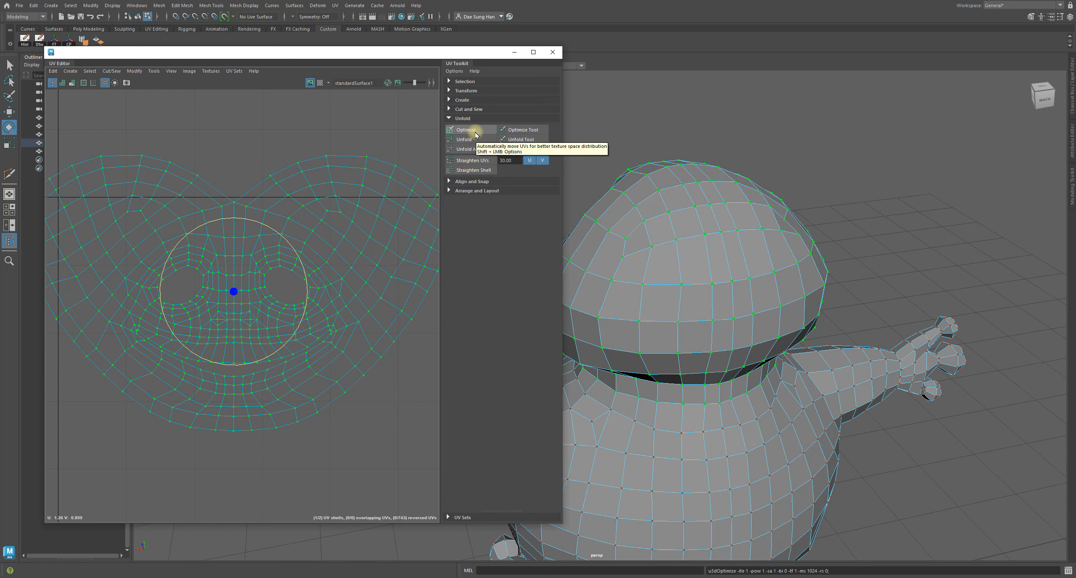
scroll(226, 269, down, 4)
alt+middle_drag(232, 297, 238, 265)
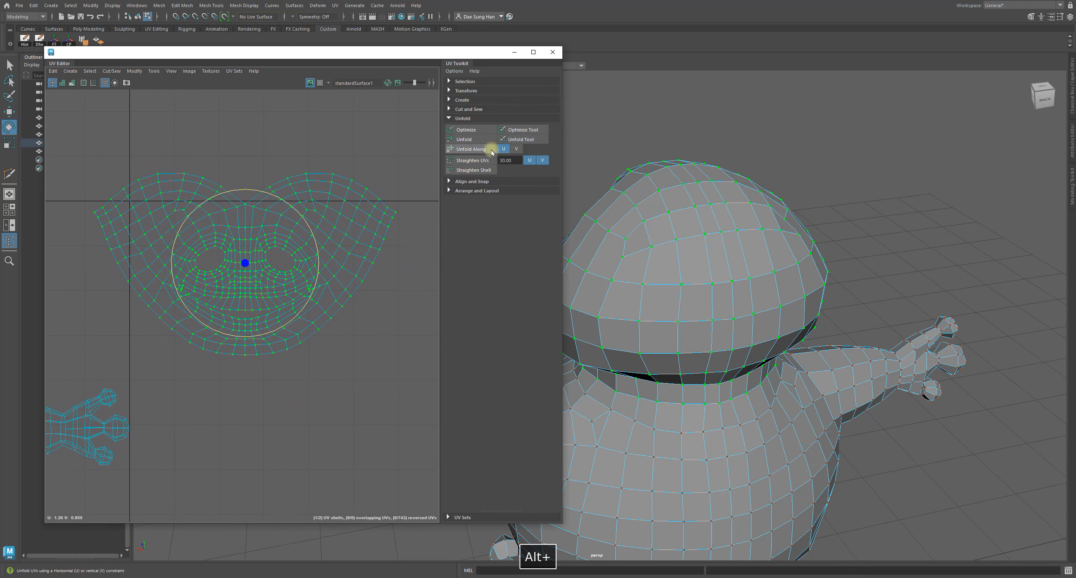
click(473, 131)
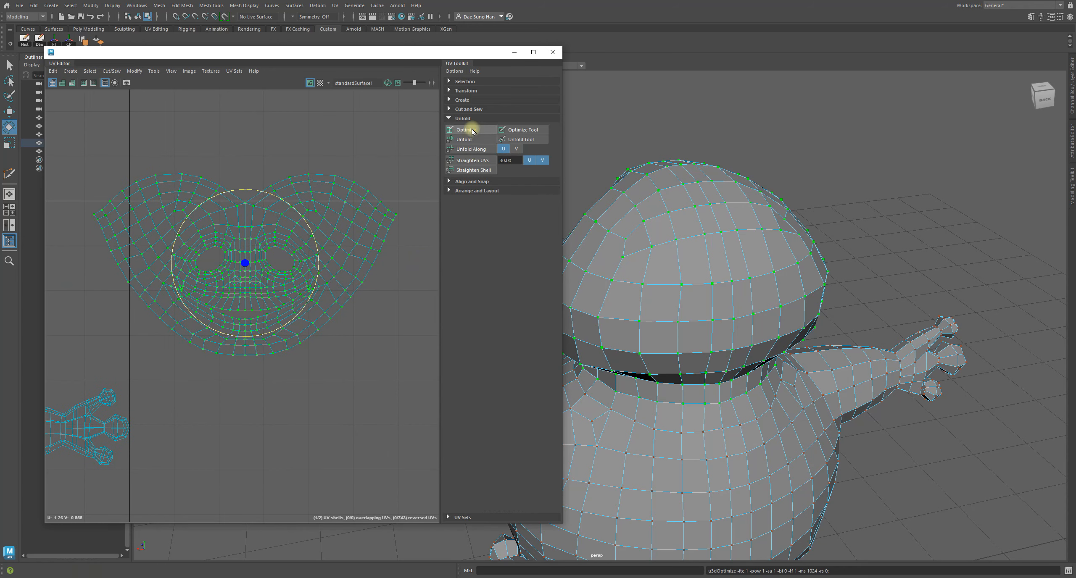
click(475, 131)
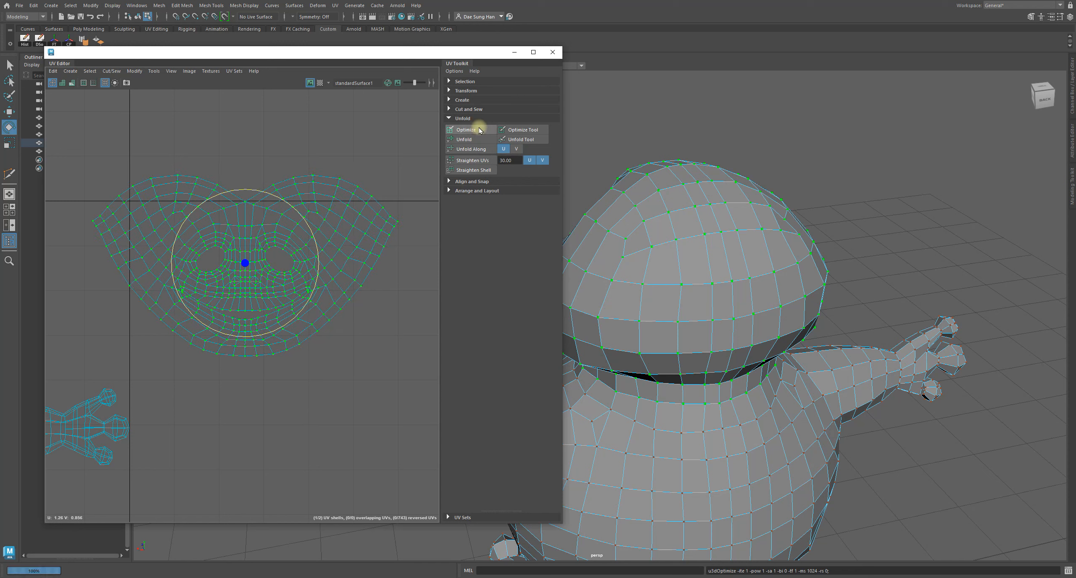
click(473, 130)
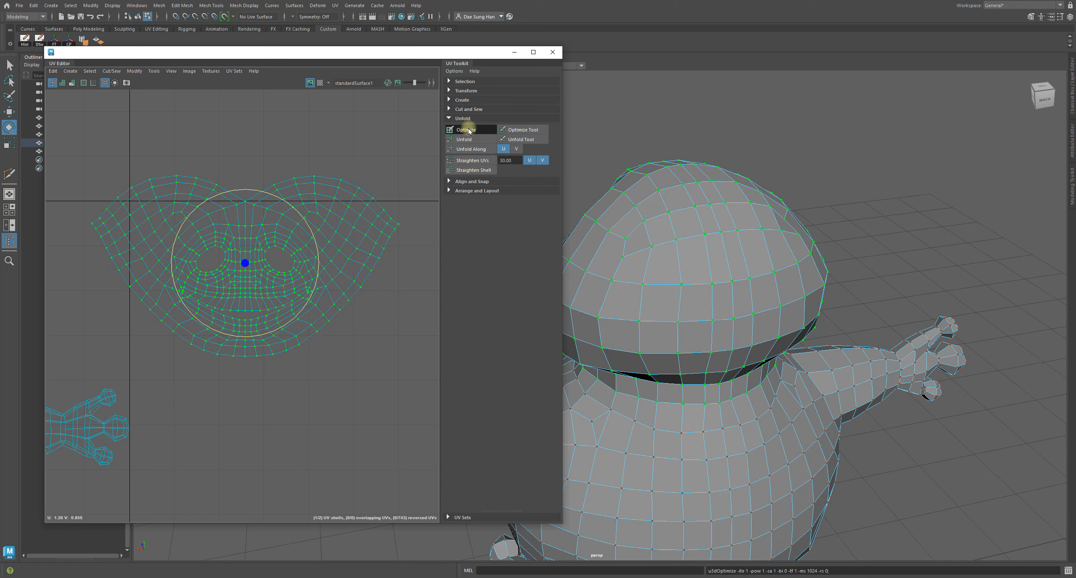
alt+right_drag(334, 357, 396, 269)
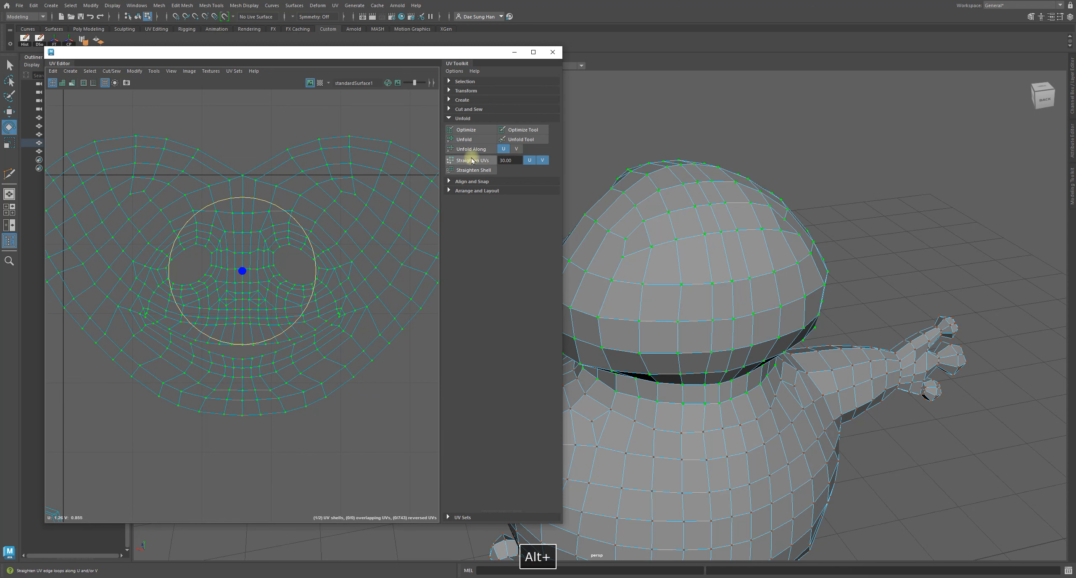
click(341, 458)
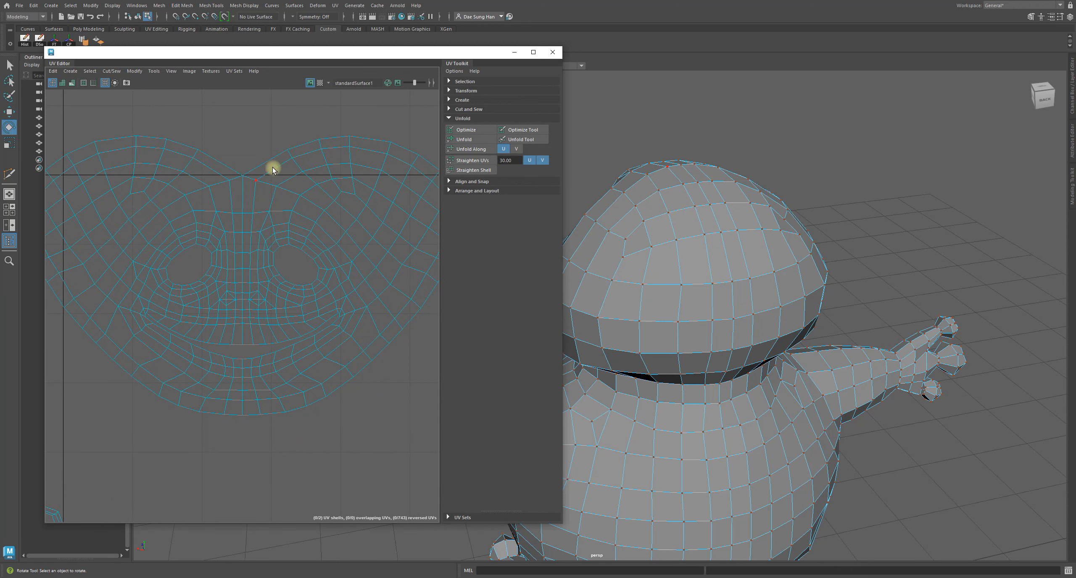
Compare UV faces along the head shell's upper centre with the matching forehead and crown faces on the model
alt+middle_drag(272, 168, 255, 239)
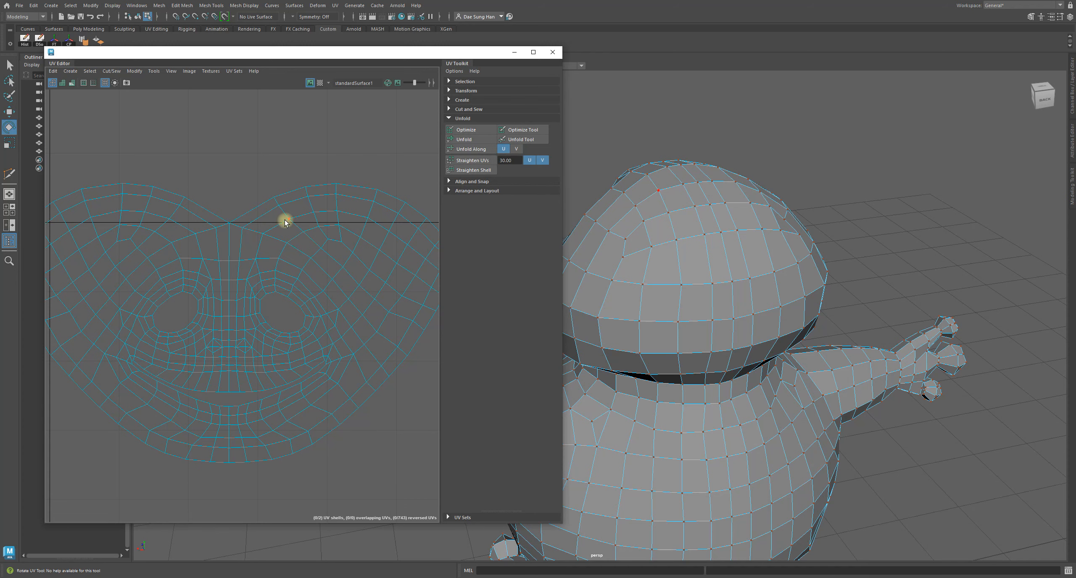
alt+drag(597, 313, 833, 258)
right_drag(209, 234, 319, 275)
click(234, 272)
key(w)
shift+click(227, 266)
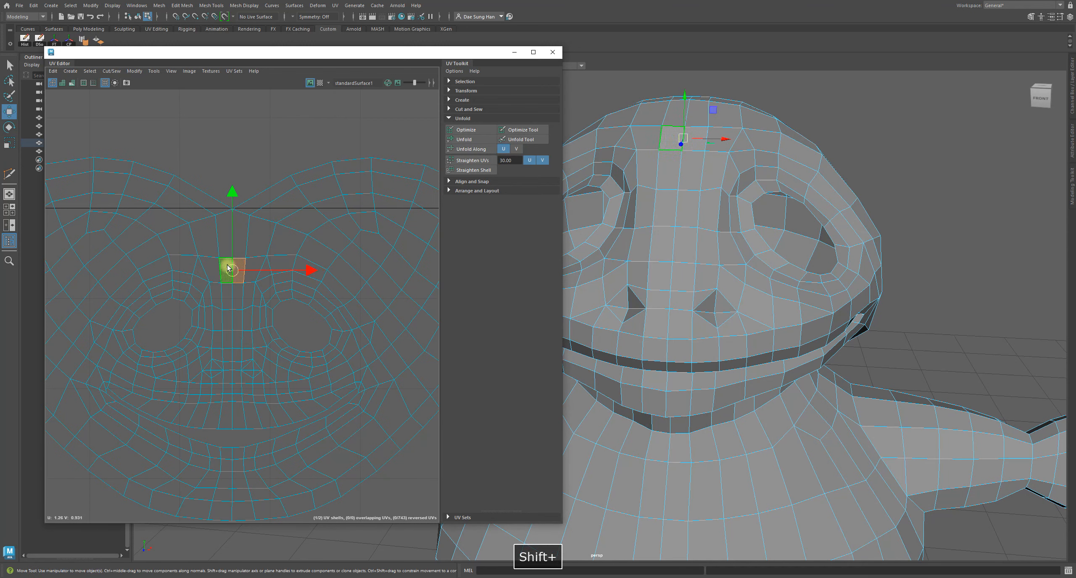
shift+click(241, 233)
alt+drag(630, 239, 705, 225)
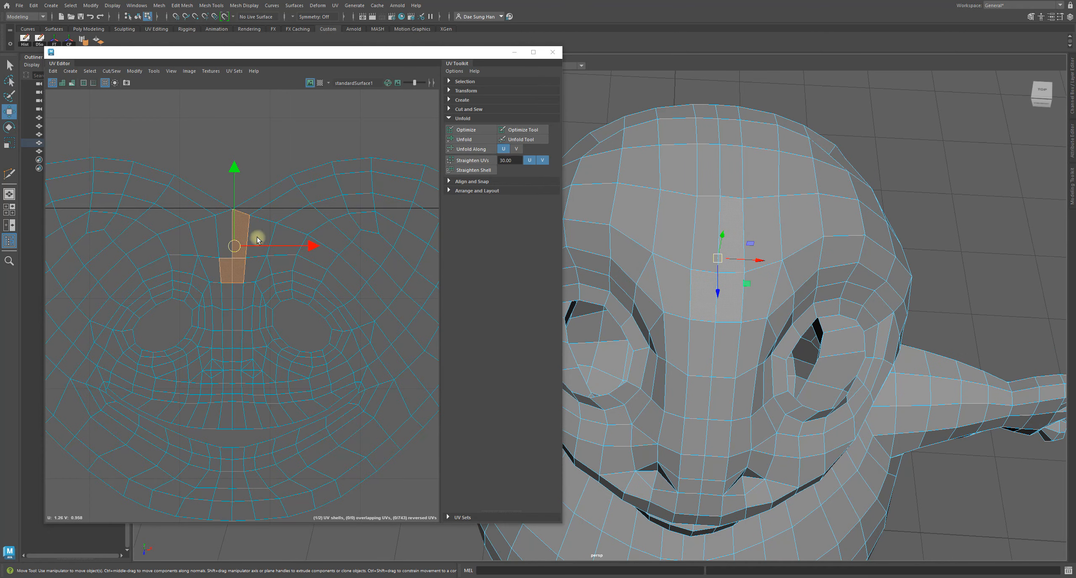
alt+drag(815, 258, 804, 266)
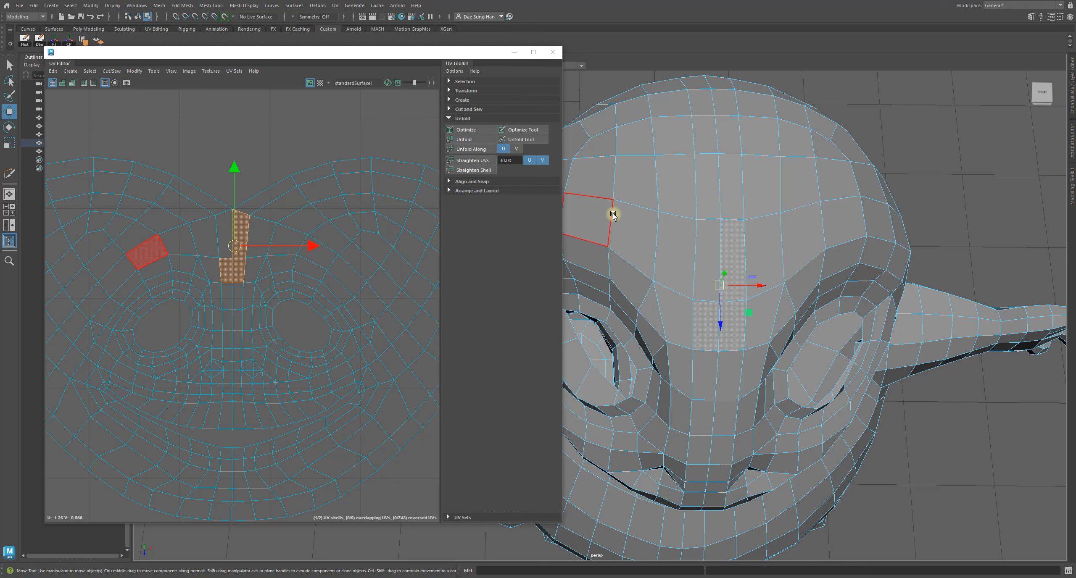
click(263, 195)
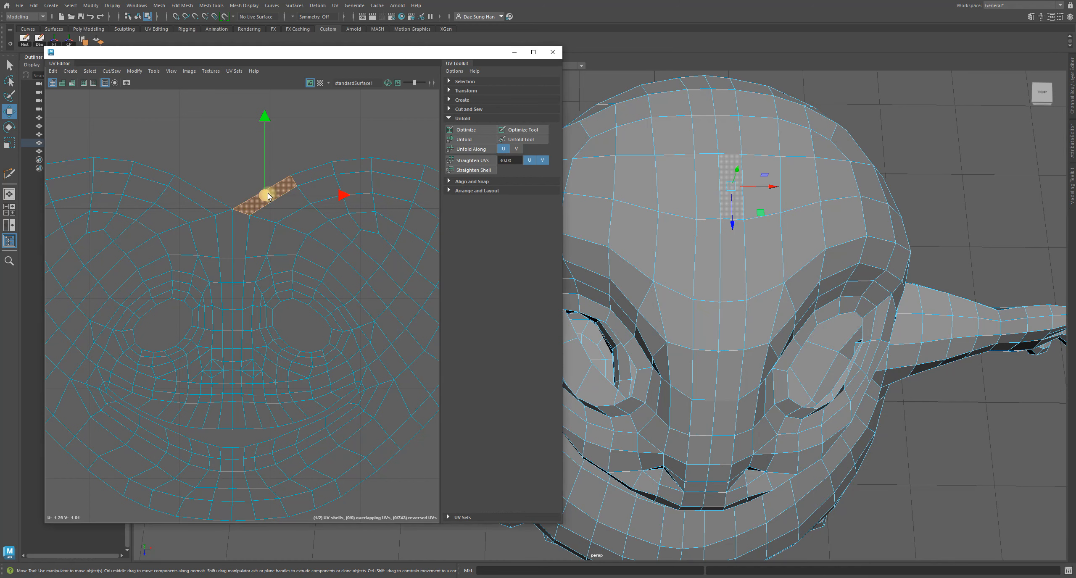
click(303, 219)
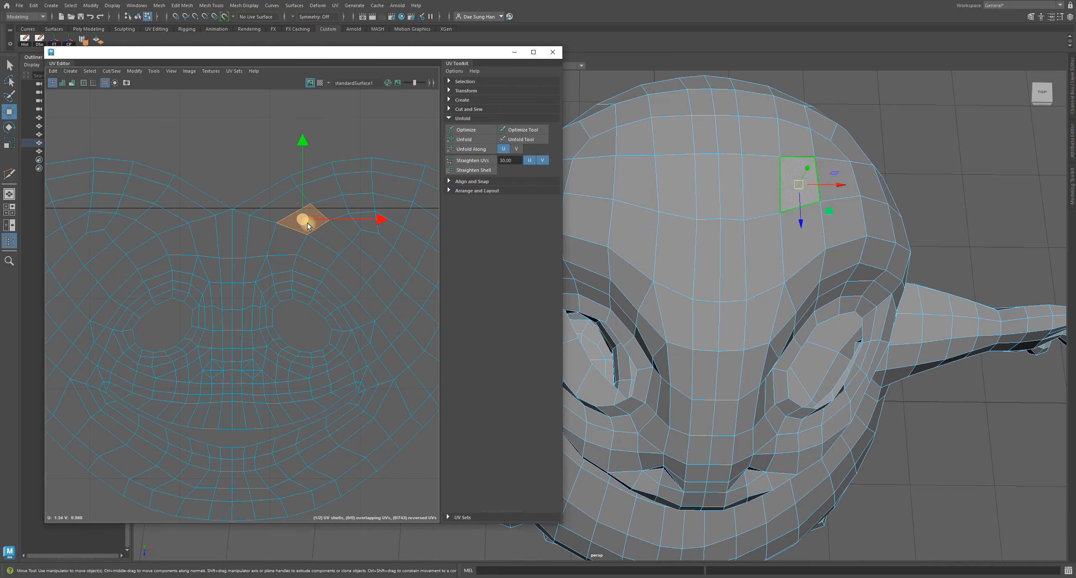
alt+drag(765, 174, 713, 291)
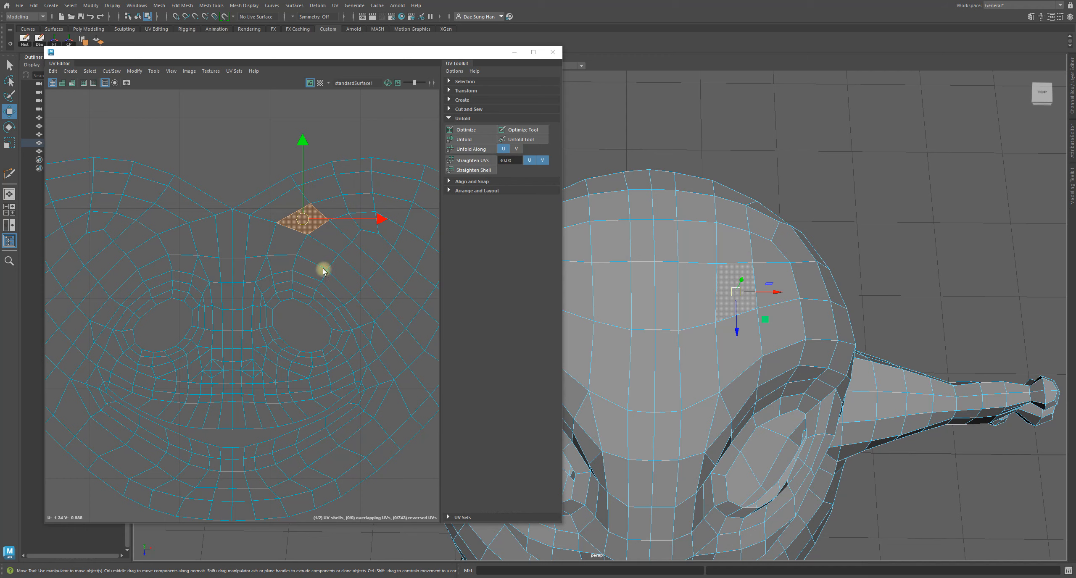
Examine the head shell's overall layout beside the body shell and check it against the front of the model
alt+right_drag(323, 271, 233, 238)
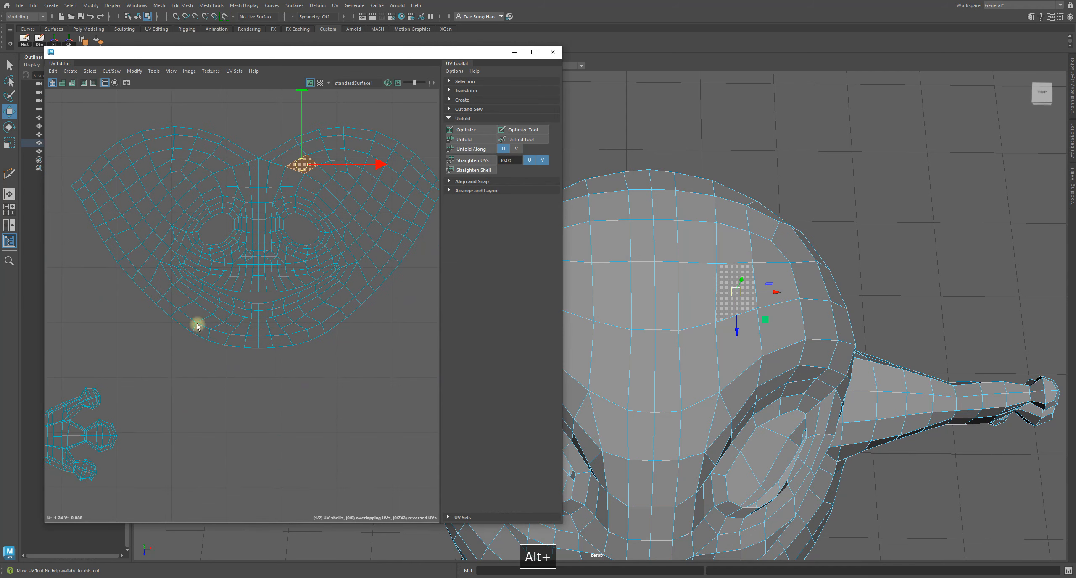
alt+right_drag(197, 324, 331, 372)
alt+middle_drag(352, 354, 284, 320)
alt+right_drag(284, 320, 183, 301)
click(295, 431)
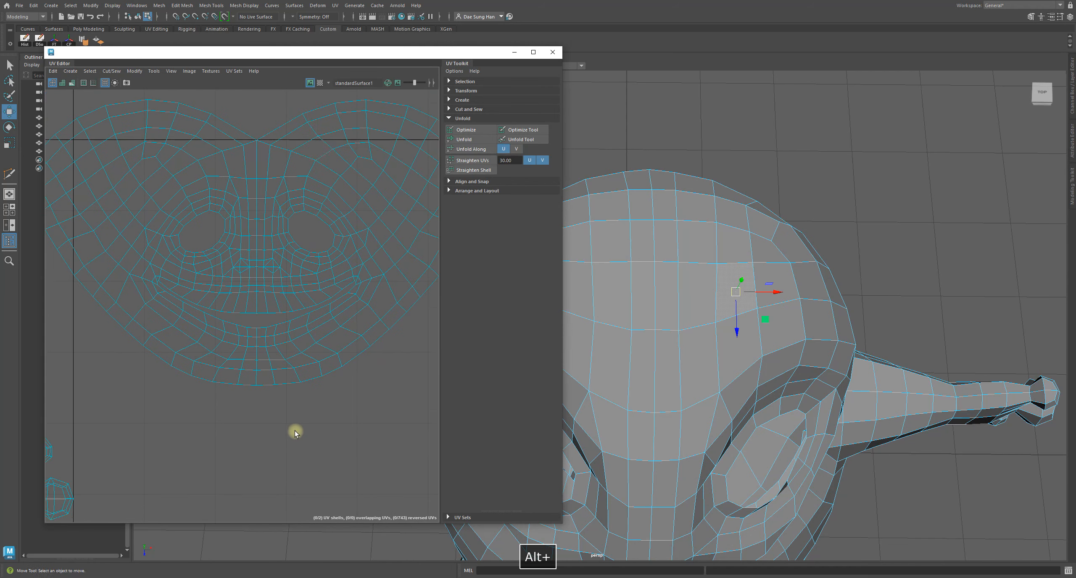
alt+right_drag(295, 433, 233, 344)
alt+right_drag(242, 264, 366, 267)
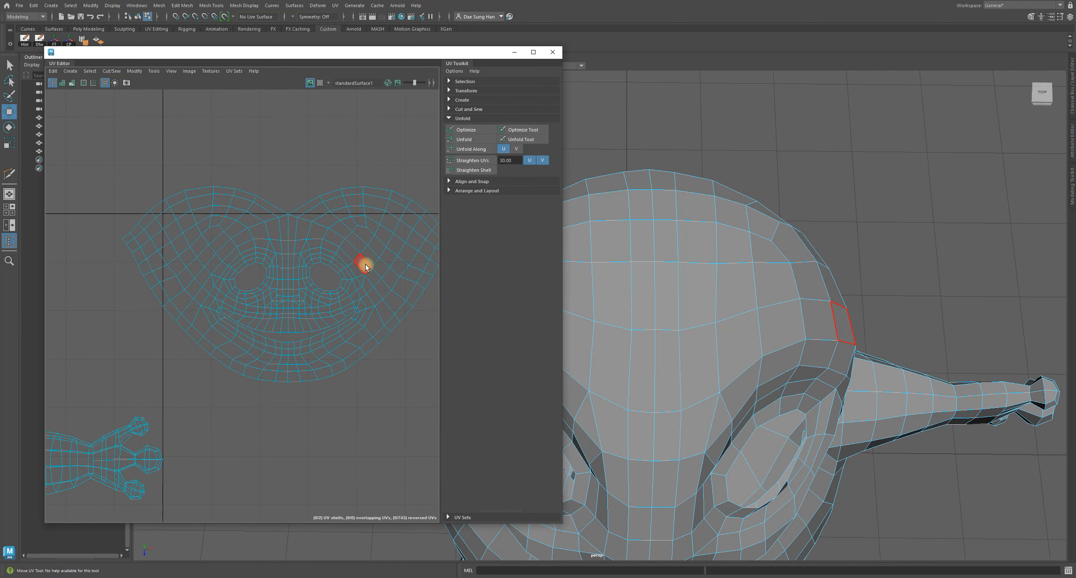
alt+drag(814, 447, 624, 398)
alt+right_drag(300, 322, 100, 317)
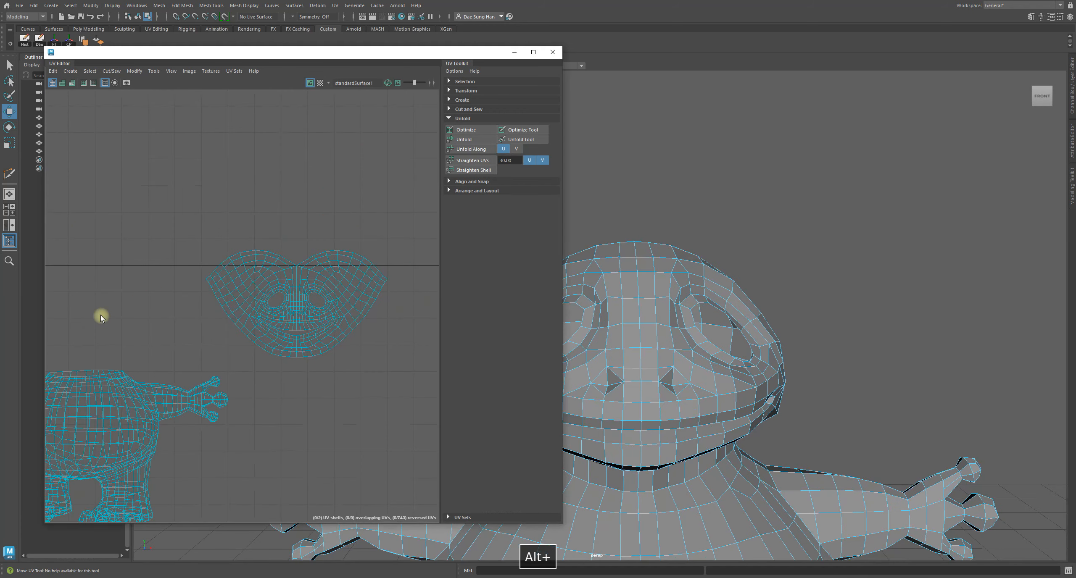
alt+middle_drag(101, 318, 341, 234)
Move the UV Editor window out of the way and save the scene as a new incremental version
drag(361, 53, 331, 20)
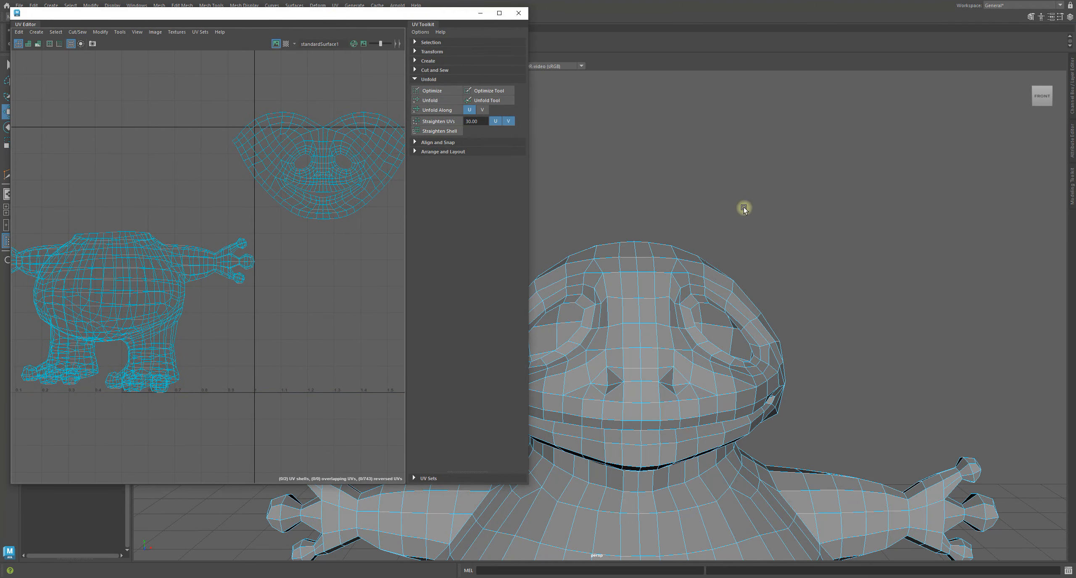
key(ctrl+alt+s)
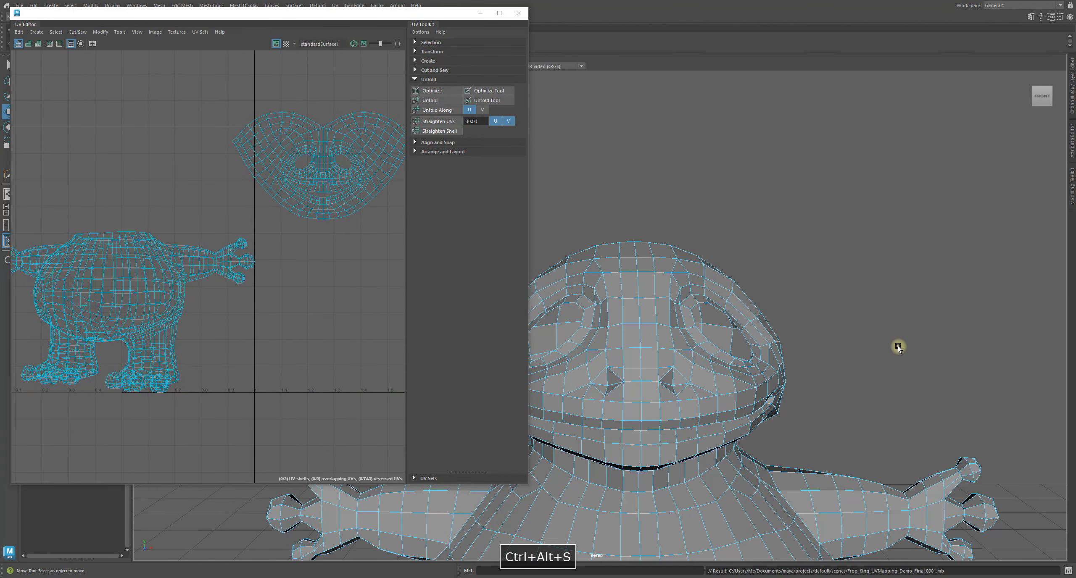
alt+drag(898, 347, 745, 292)
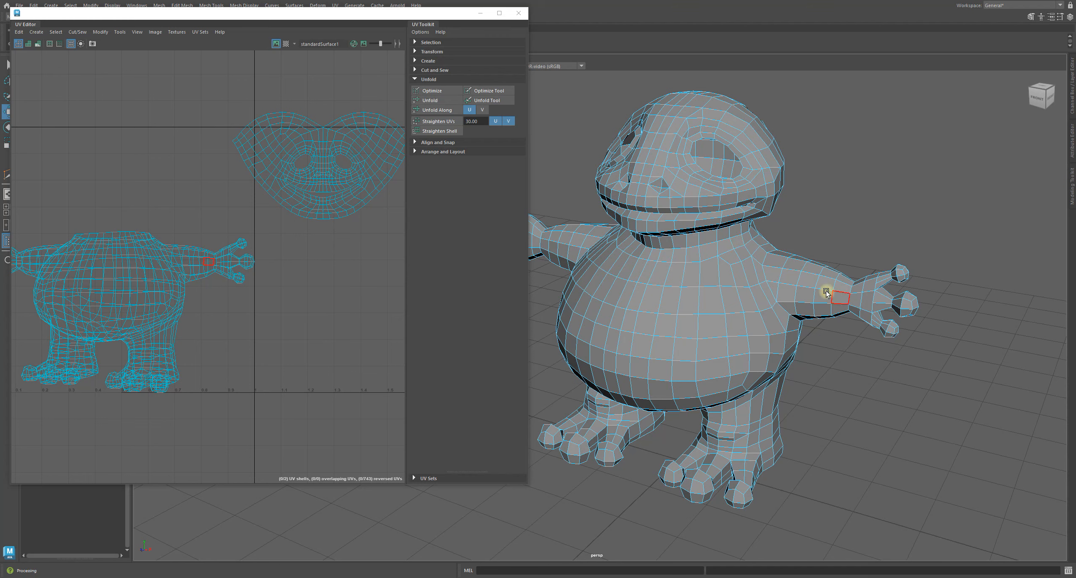
Compare the arm faces on the model with their UVs, and view the frog's back with smooth preview
alt+right_drag(828, 293, 813, 310)
alt+drag(799, 290, 726, 269)
key(3)
key(1)
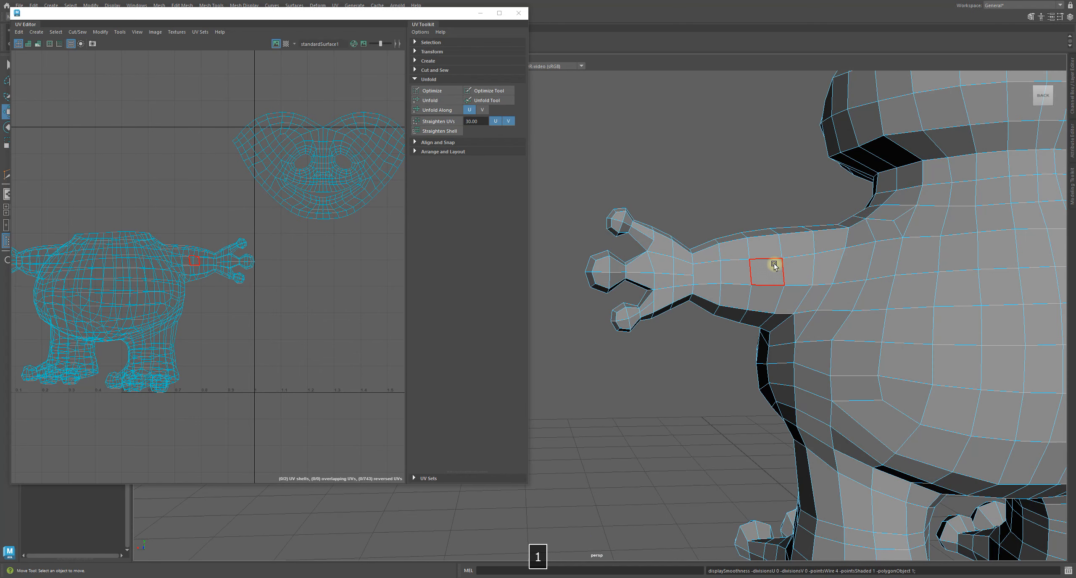
key(3)
scroll(816, 289, down, 3)
alt+middle_drag(870, 300, 738, 281)
key(F8)
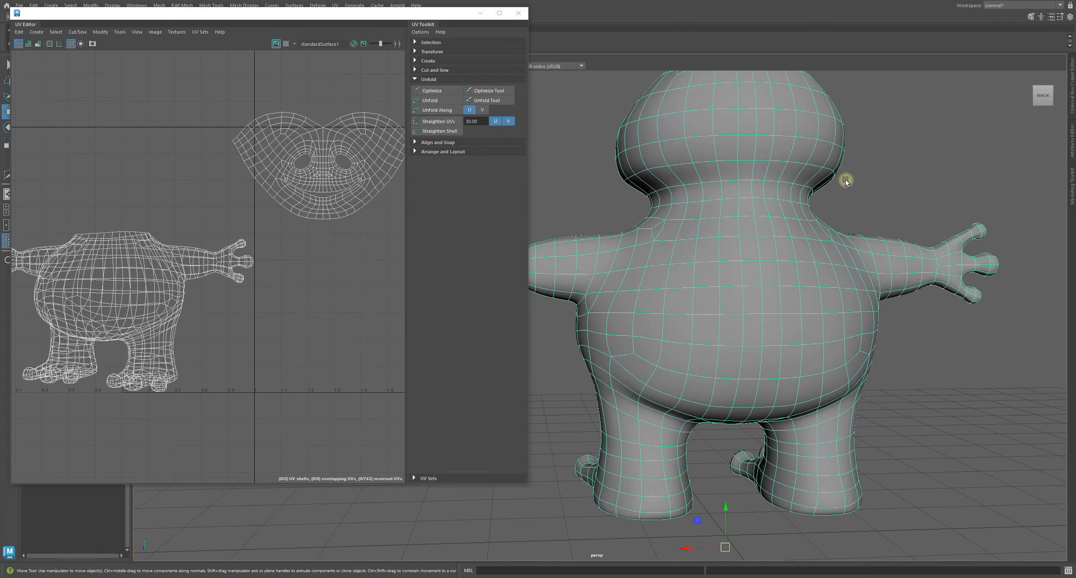
Compare the unsmoothed and smoothed body from the back, then inspect the smoothed mesh up close and from the front
click(896, 348)
alt+drag(773, 310, 718, 300)
click(761, 298)
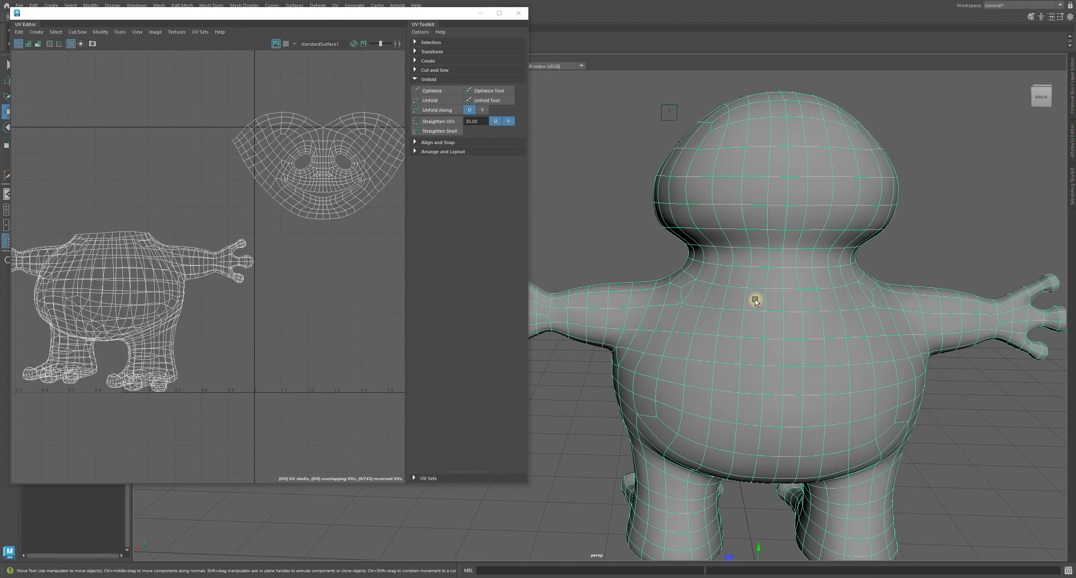
key(1)
key(3)
click(927, 216)
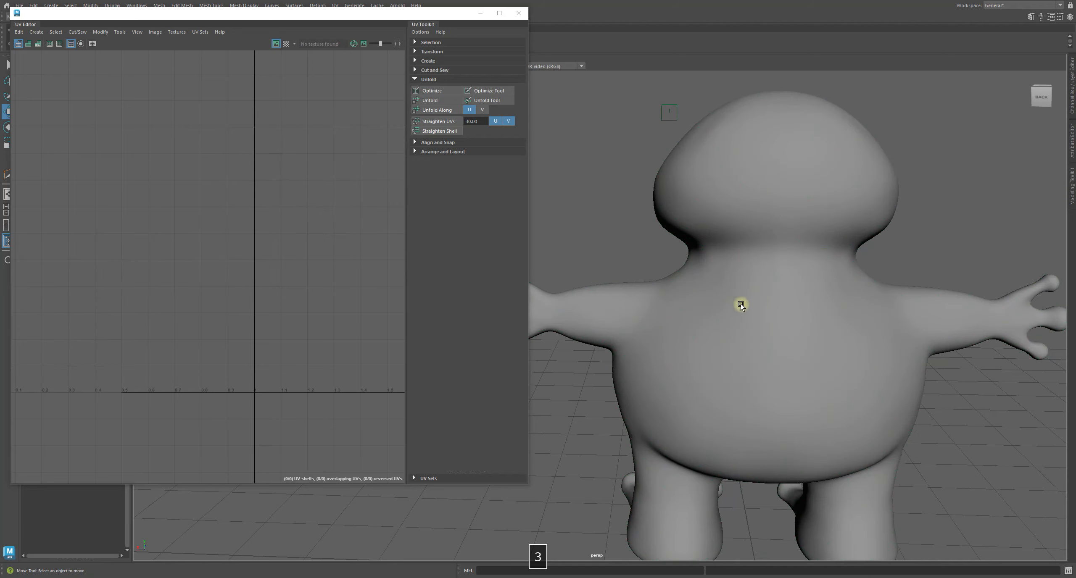
alt+drag(742, 302, 701, 191)
click(743, 289)
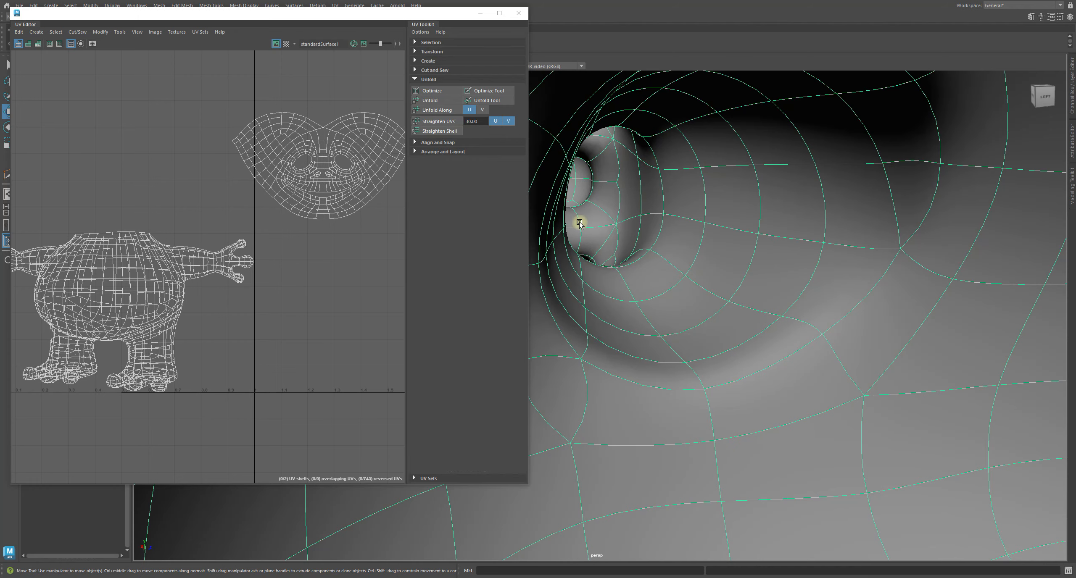
alt+drag(579, 223, 817, 279)
alt+right_drag(817, 278, 901, 298)
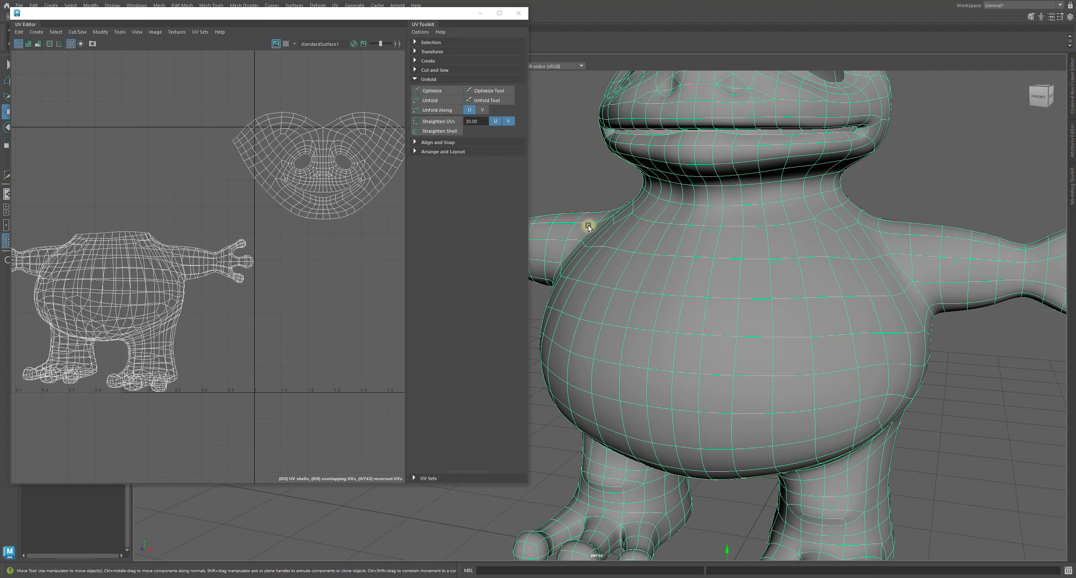
Uncover the polygon count display and check the vertex counts by selecting vertices around the neck, shoulder and upper arm
drag(390, 18, 409, 245)
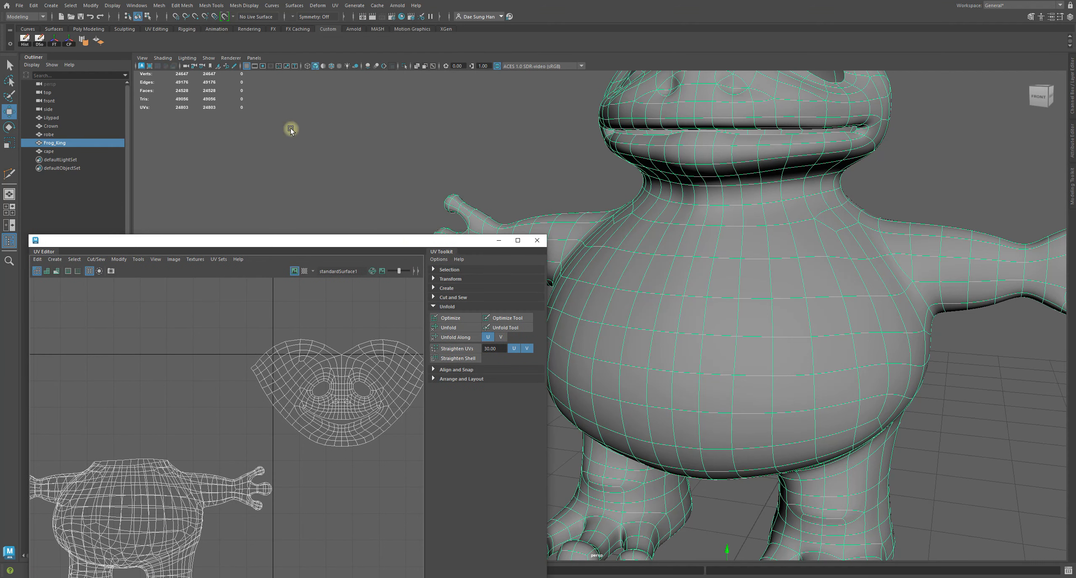
right_drag(853, 245, 798, 243)
drag(591, 123, 698, 229)
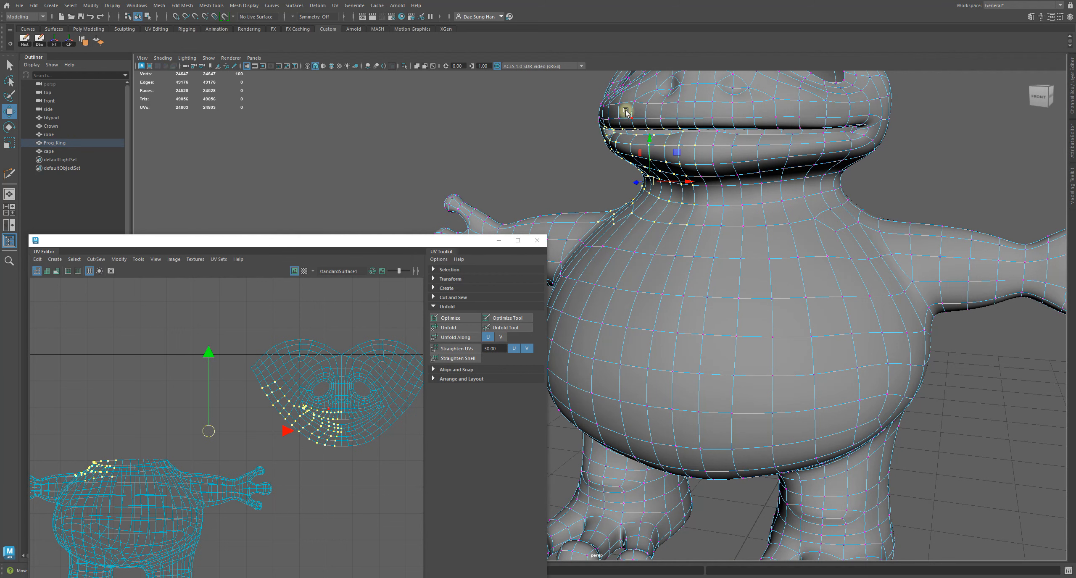
drag(804, 233, 869, 203)
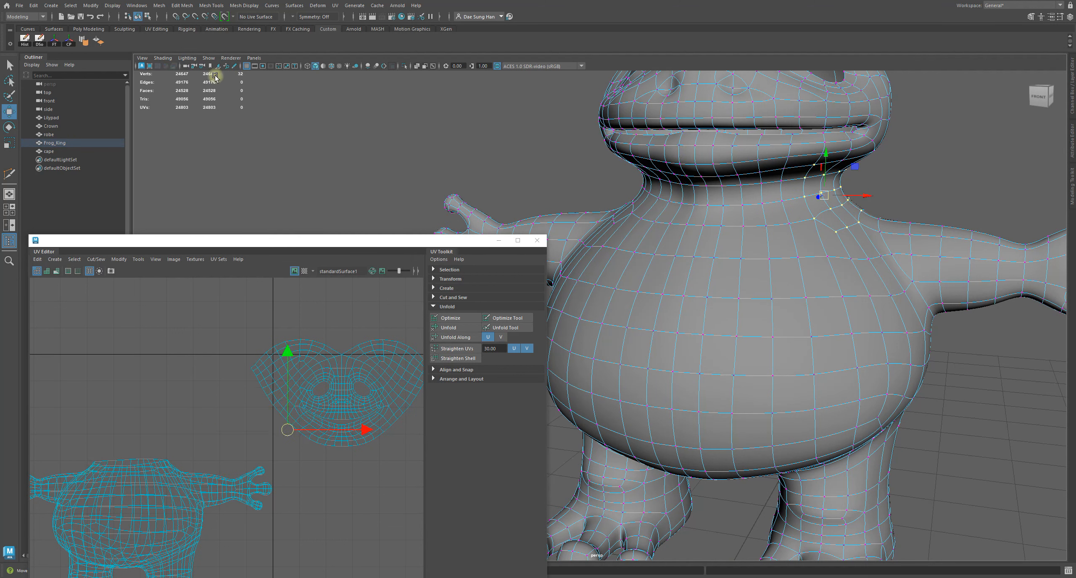
click(982, 150)
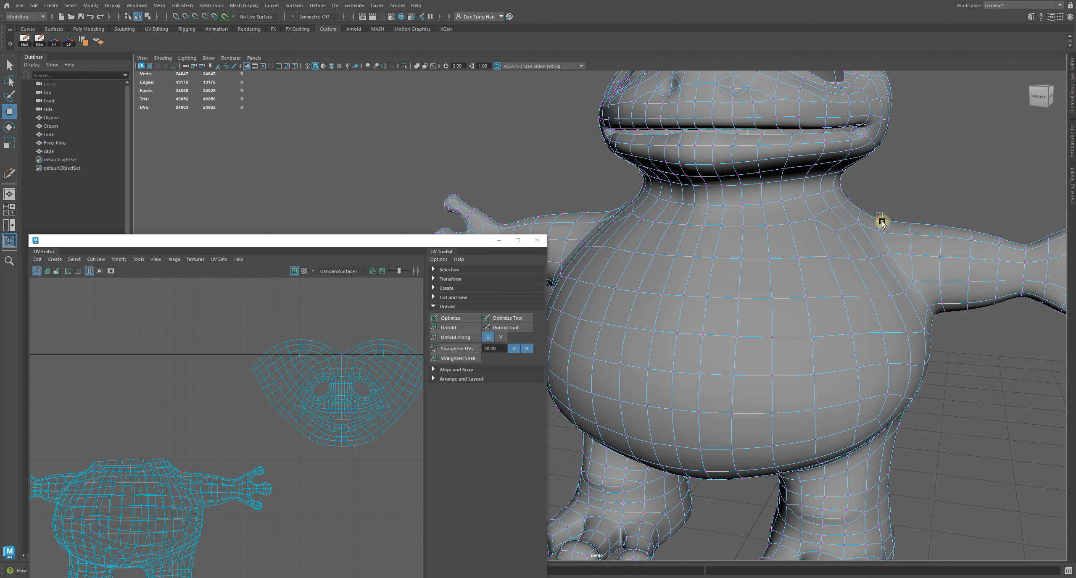
drag(881, 223, 864, 220)
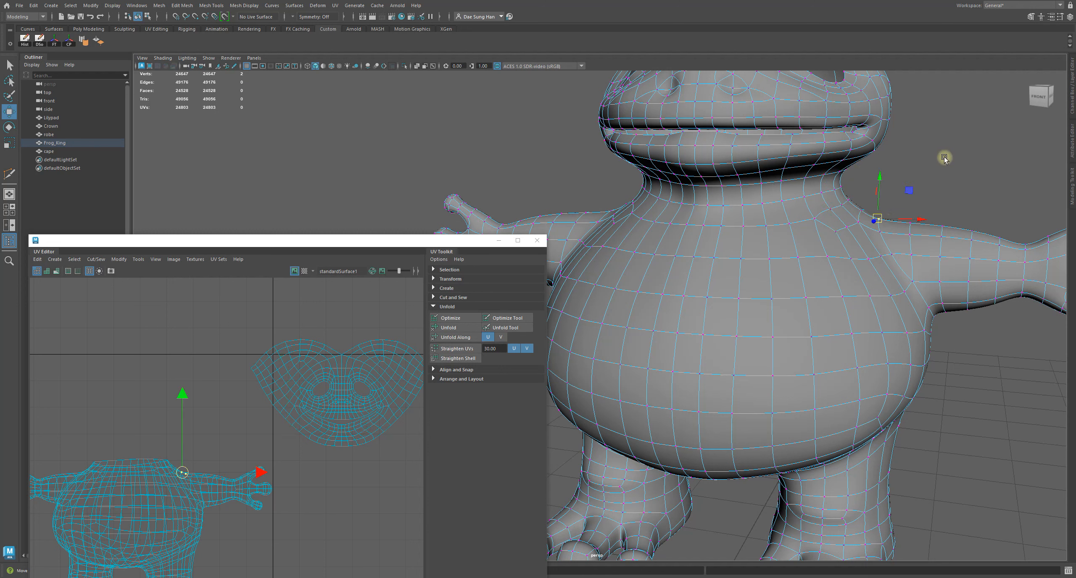
click(914, 238)
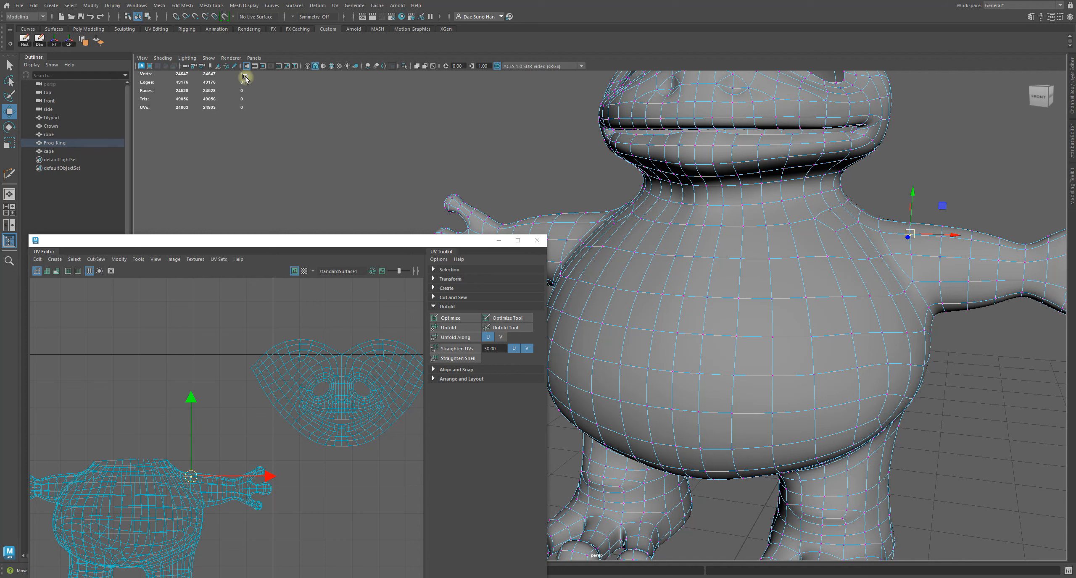
drag(264, 229, 168, 84)
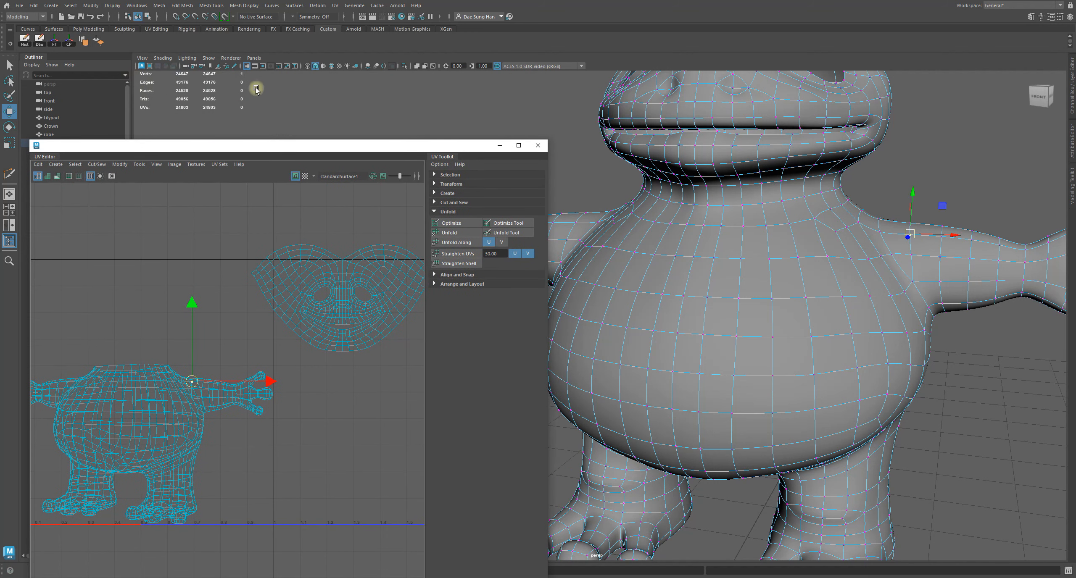
drag(245, 146, 230, 59)
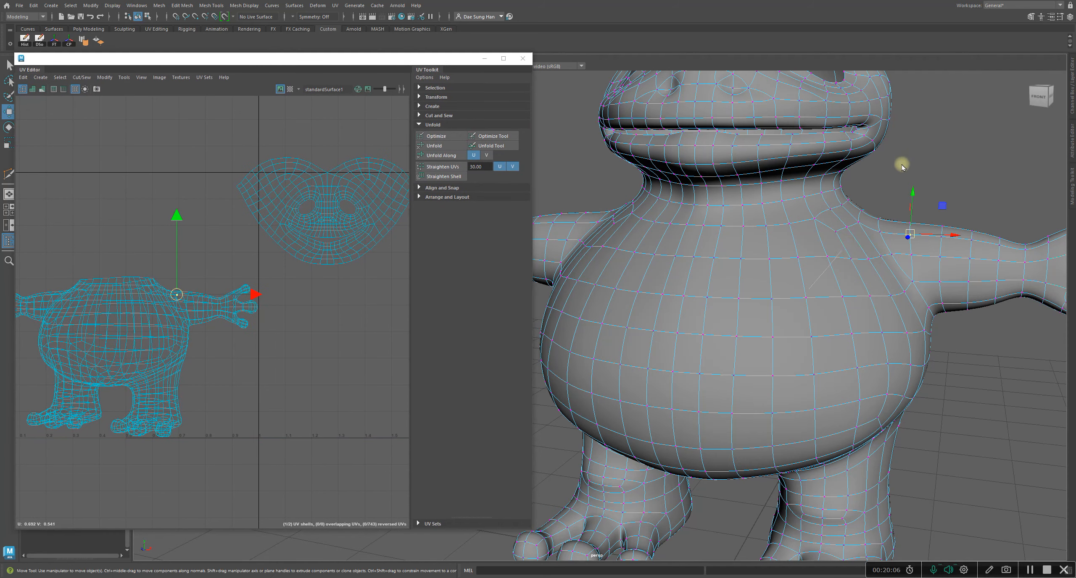
Show both UV shells in full, turn off the frog's smooth preview and bring the arm into view for edge selection
click(863, 276)
click(749, 292)
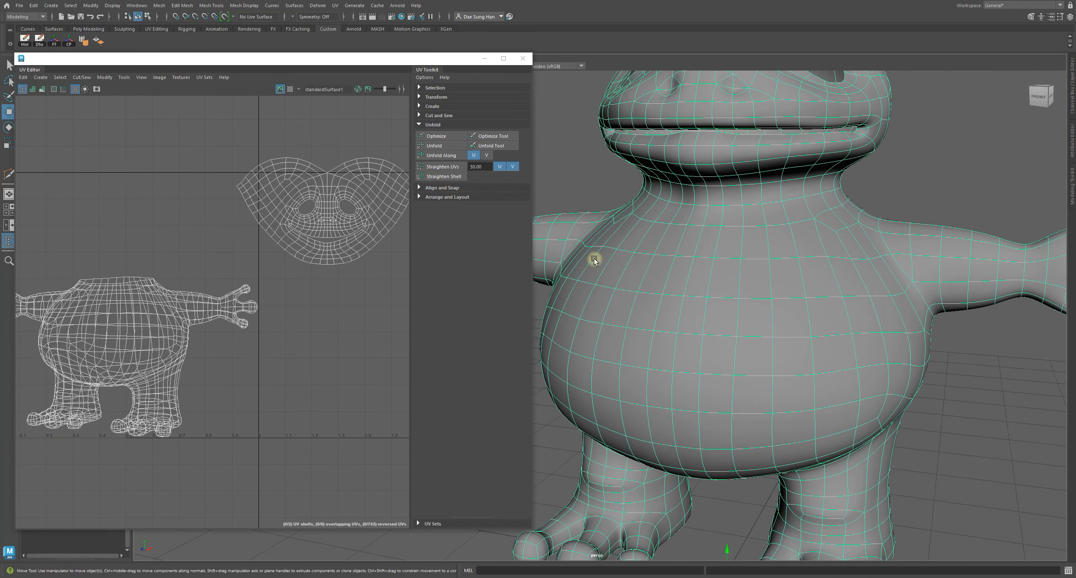
alt+right_drag(363, 340, 322, 324)
alt+middle_drag(760, 412, 740, 327)
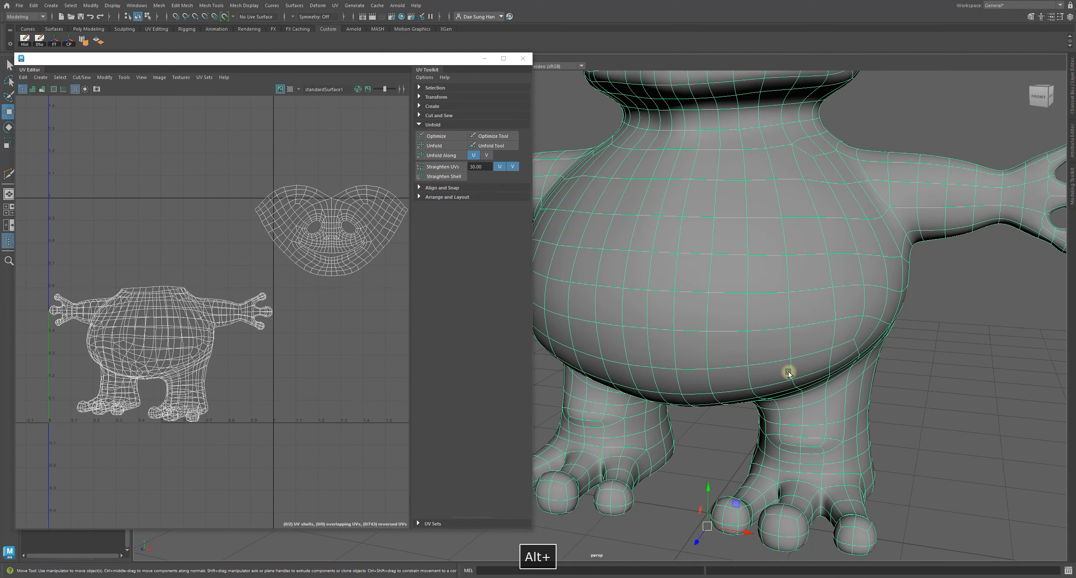
alt+drag(848, 290, 780, 332)
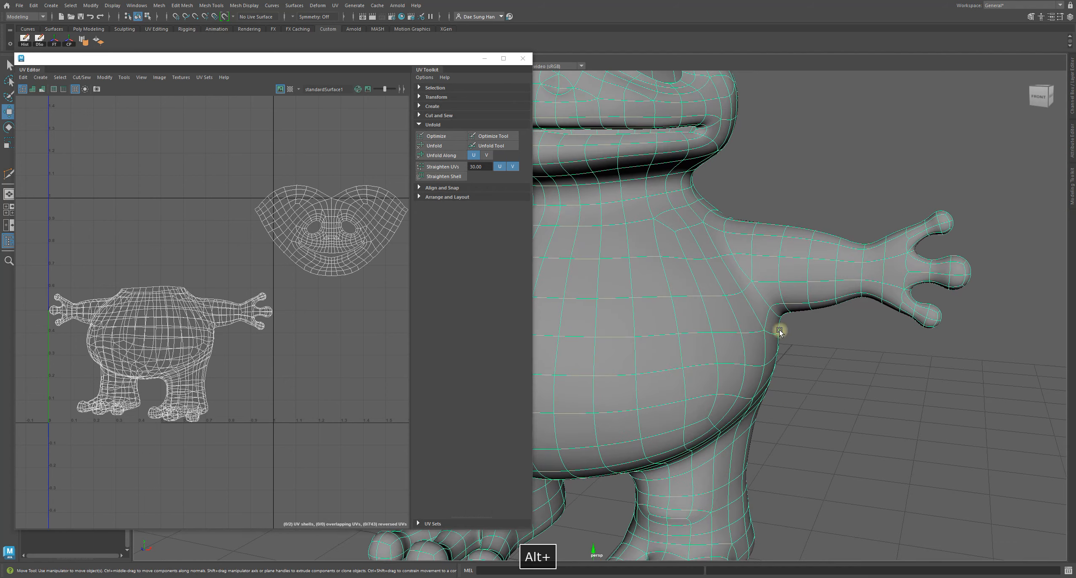
alt+drag(828, 298, 785, 290)
key(1)
click(721, 173)
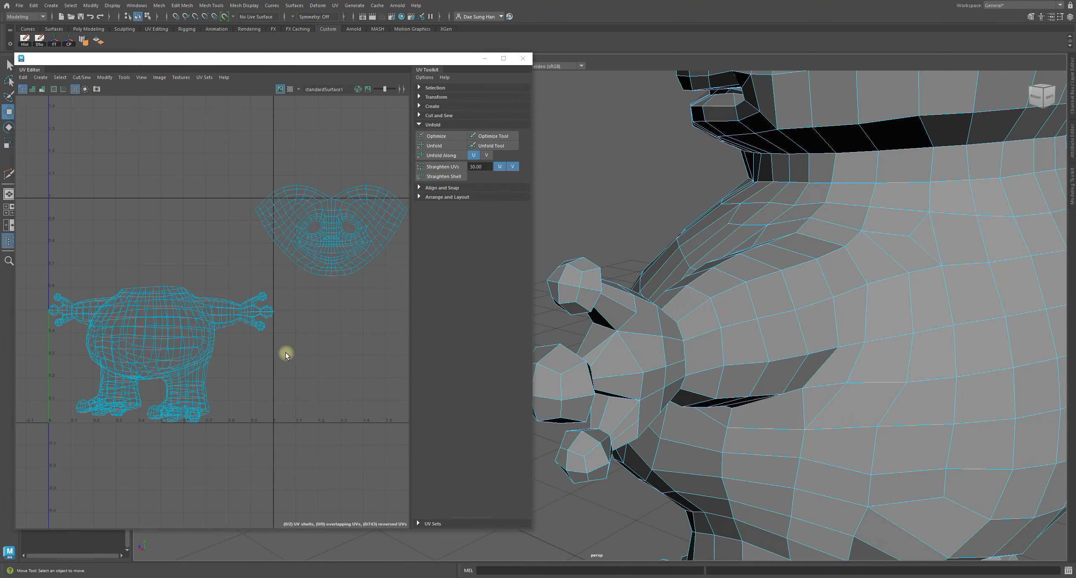
Select the edge loop around the base of the arm and move the UV Editor window aside
alt+drag(732, 328, 834, 289)
click(818, 281)
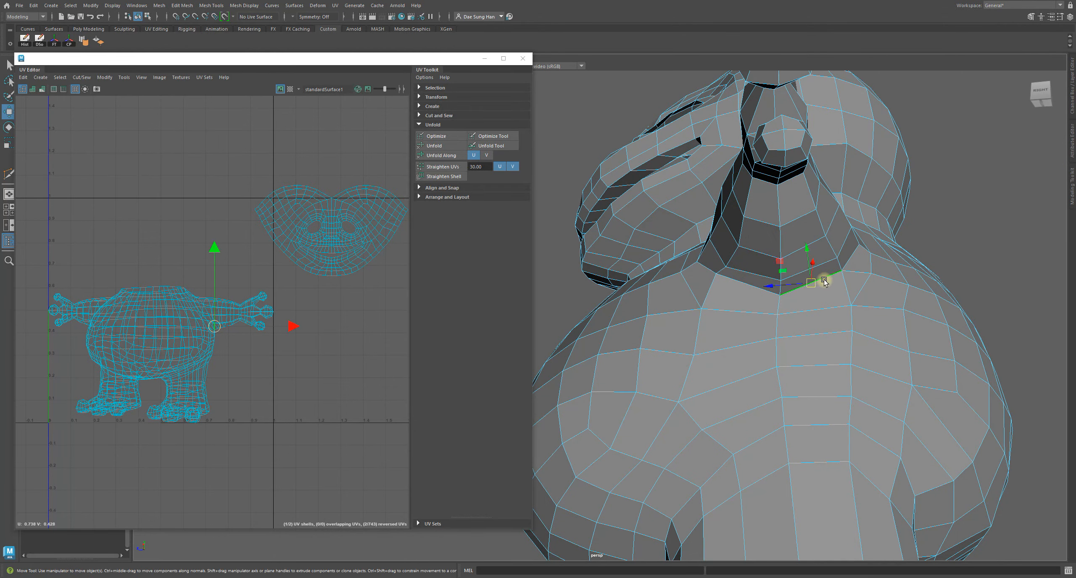
right_drag(828, 281, 815, 206)
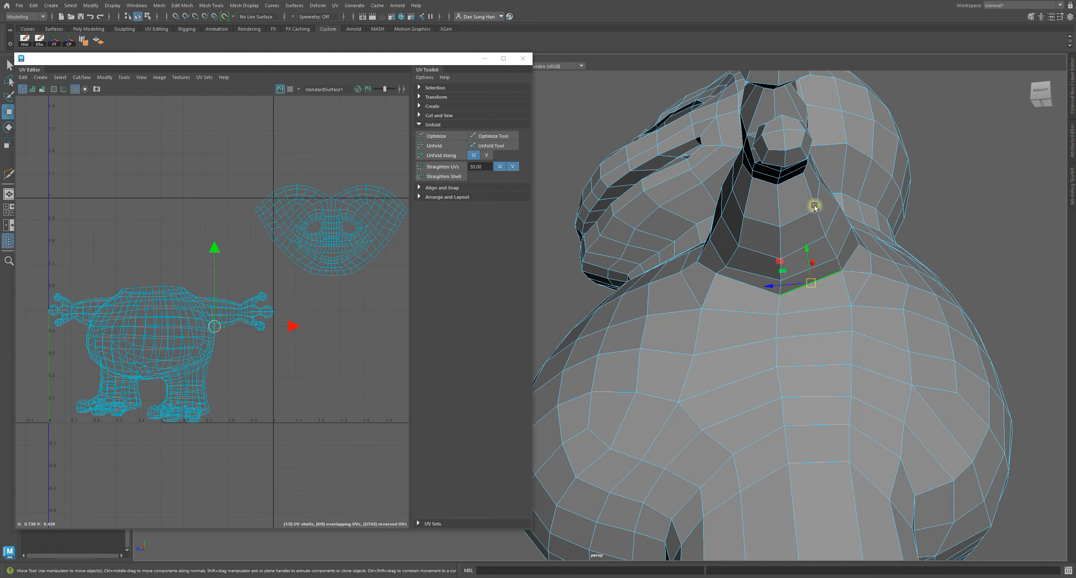
double_click(829, 278)
alt+drag(828, 281, 715, 265)
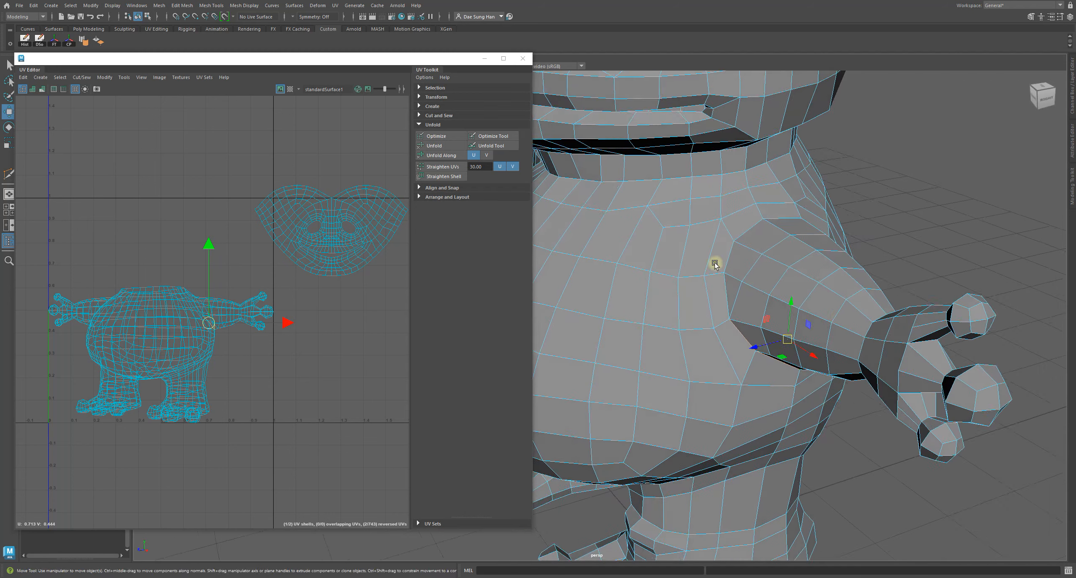
alt+right_drag(715, 264, 818, 352)
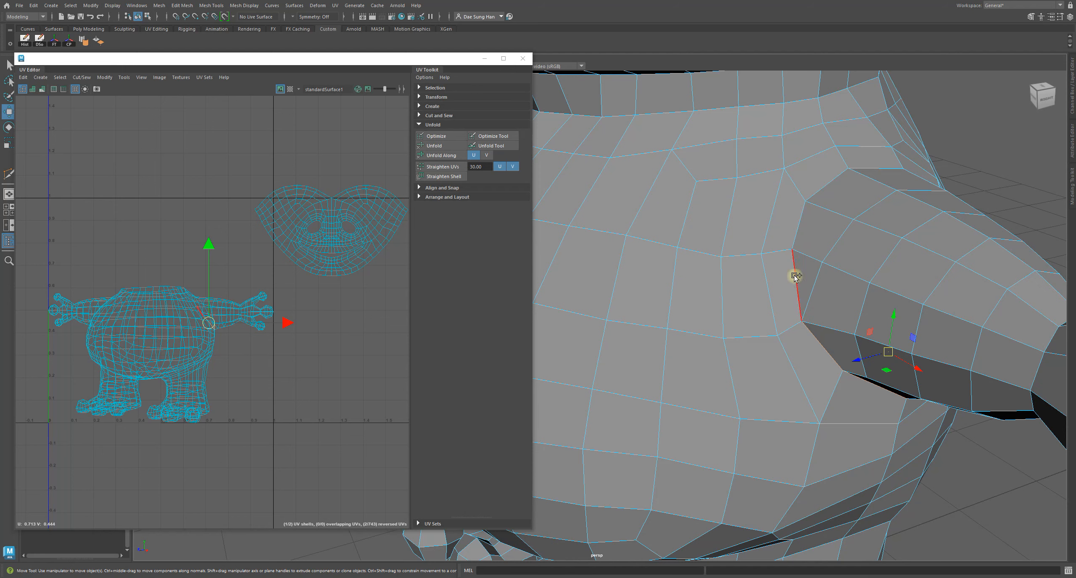
shift+click(819, 189)
alt+drag(837, 336, 864, 266)
alt+drag(876, 309, 802, 311)
drag(433, 62, 257, 183)
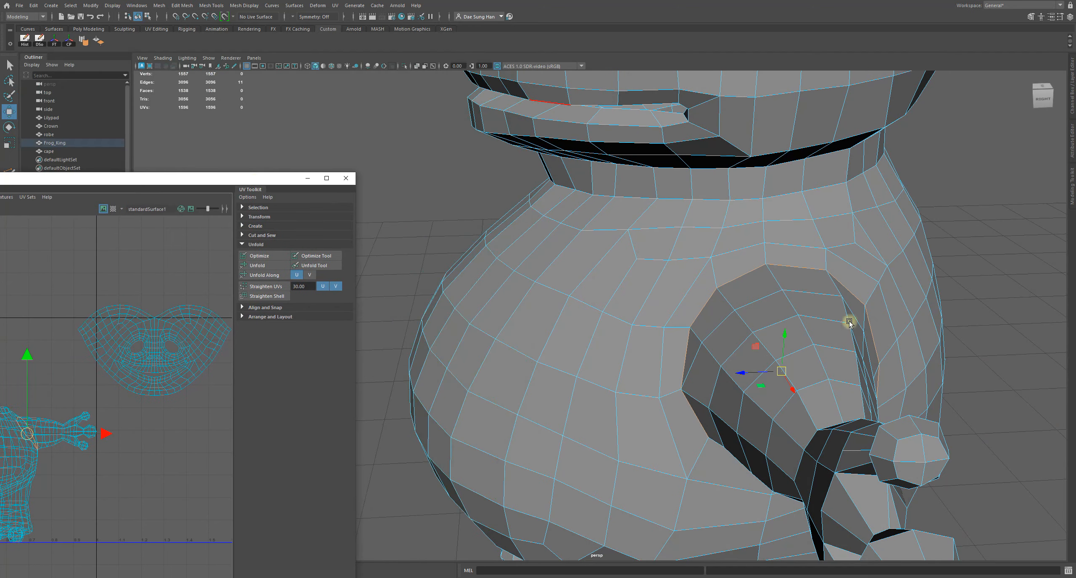
Examine how the selected shoulder edge loop runs around the back of the arm and under the armpit
alt+drag(845, 317, 715, 302)
shift+click(704, 198)
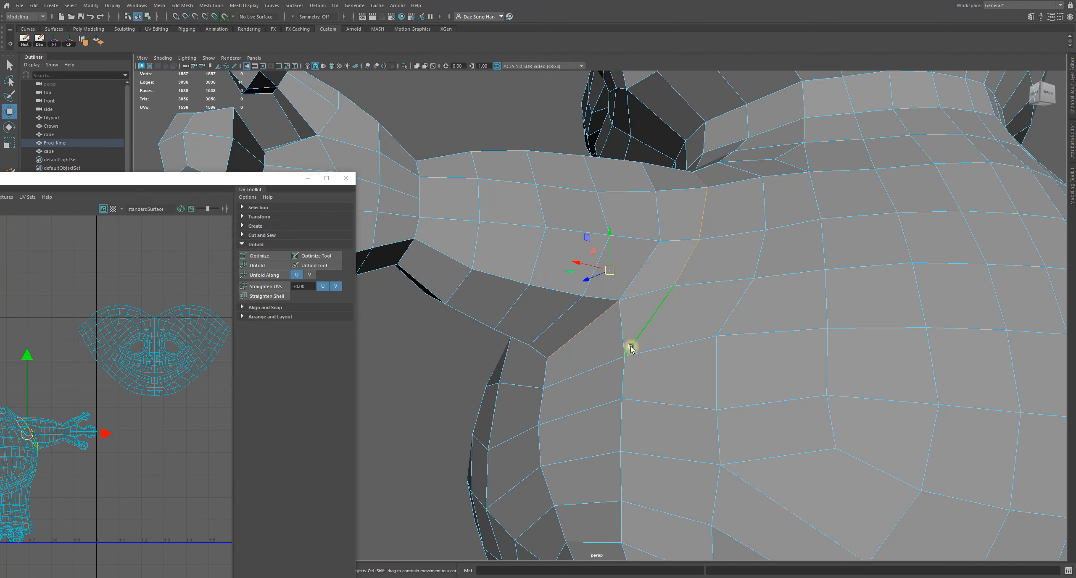
alt+drag(550, 370, 688, 352)
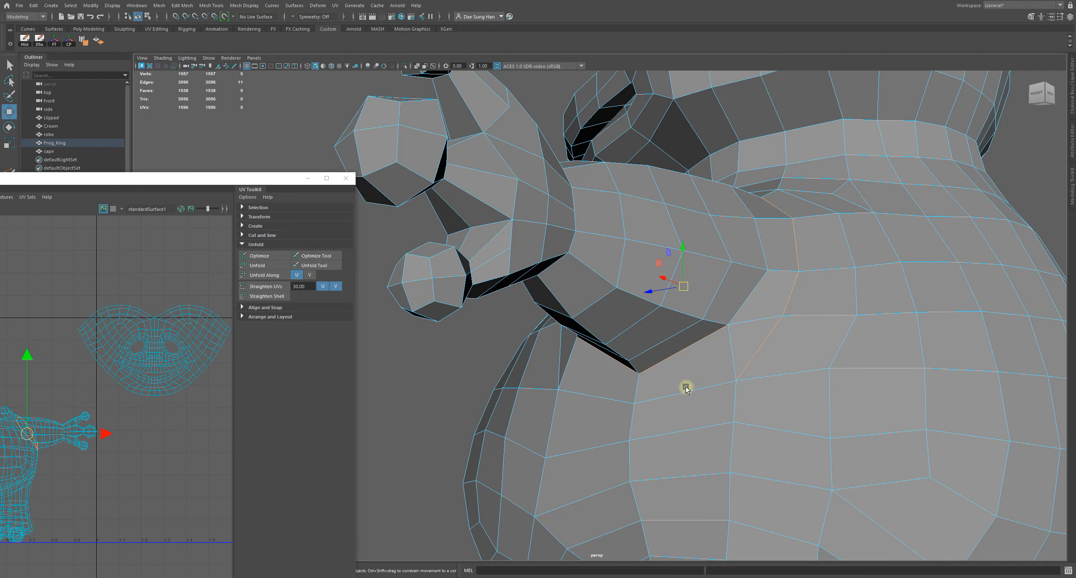
alt+drag(843, 272, 664, 303)
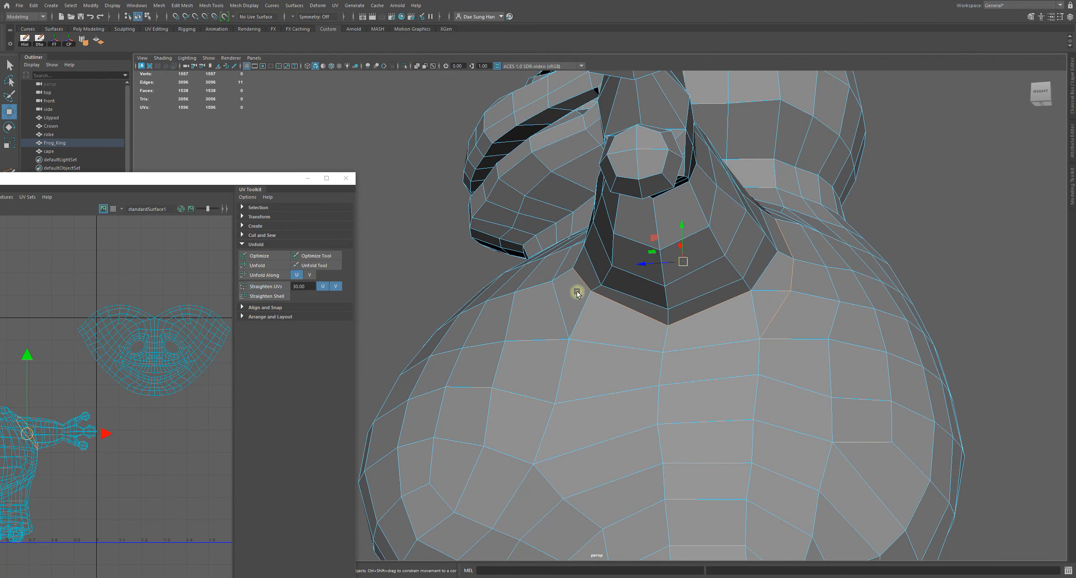
alt+drag(780, 265, 752, 302)
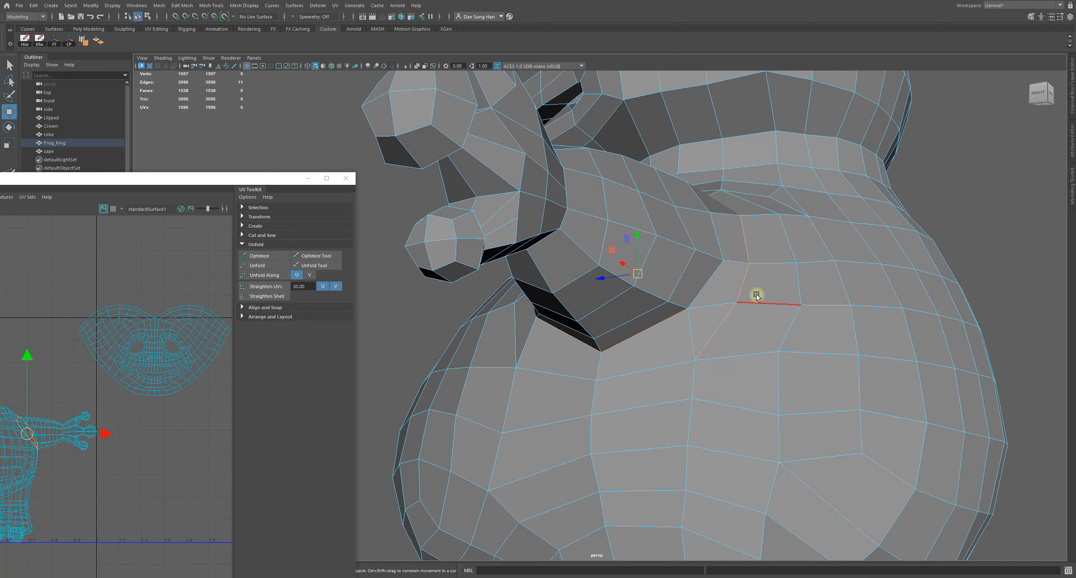
alt+drag(744, 301, 764, 343)
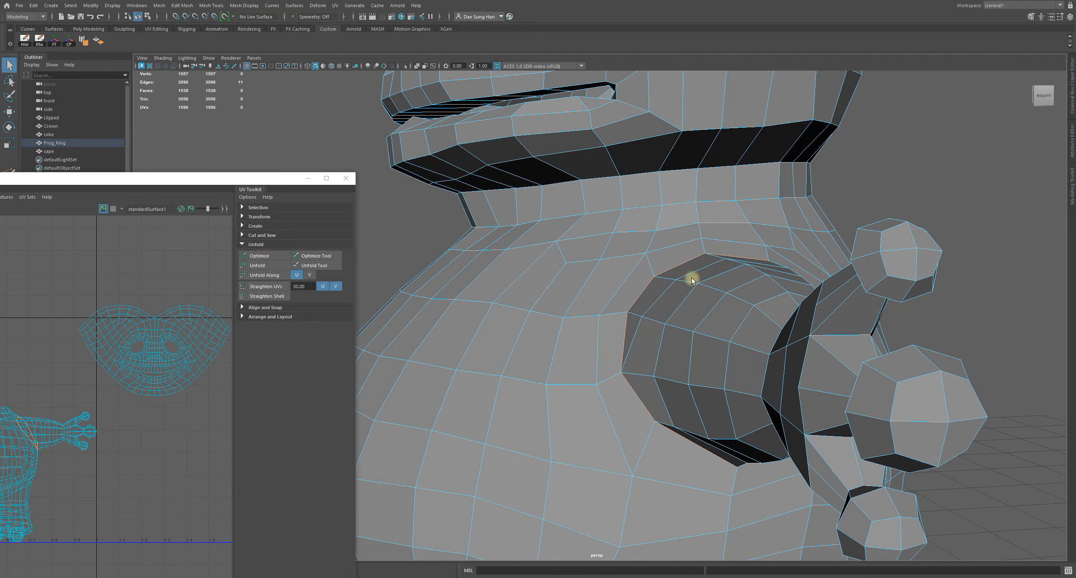
alt+drag(692, 279, 740, 357)
alt+drag(685, 439, 708, 361)
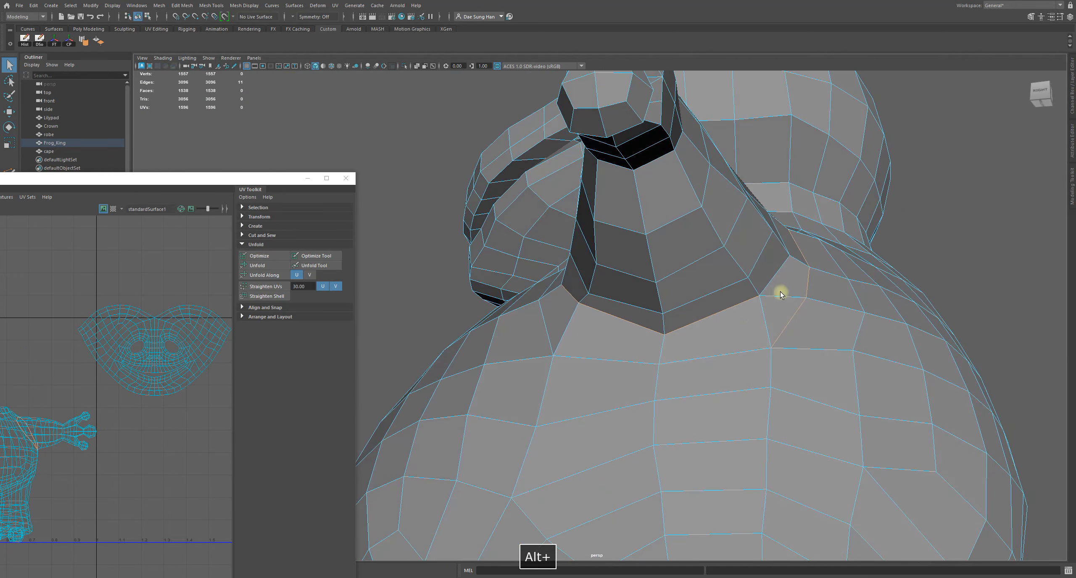
alt+drag(769, 336, 720, 360)
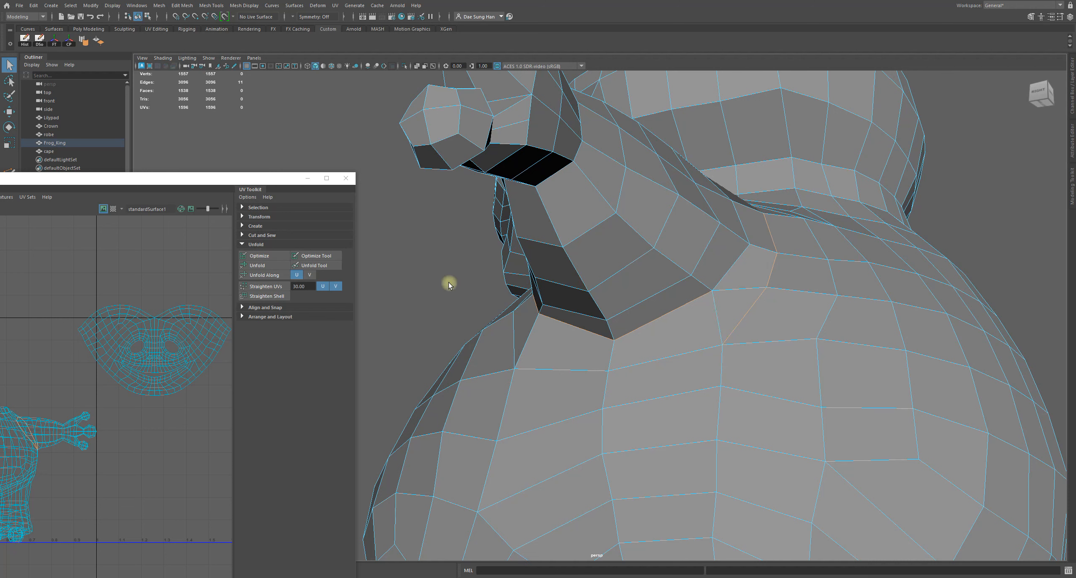
Clear the arm-base edge selection and examine the mesh topology behind the arm and under the armpit
key(F8)
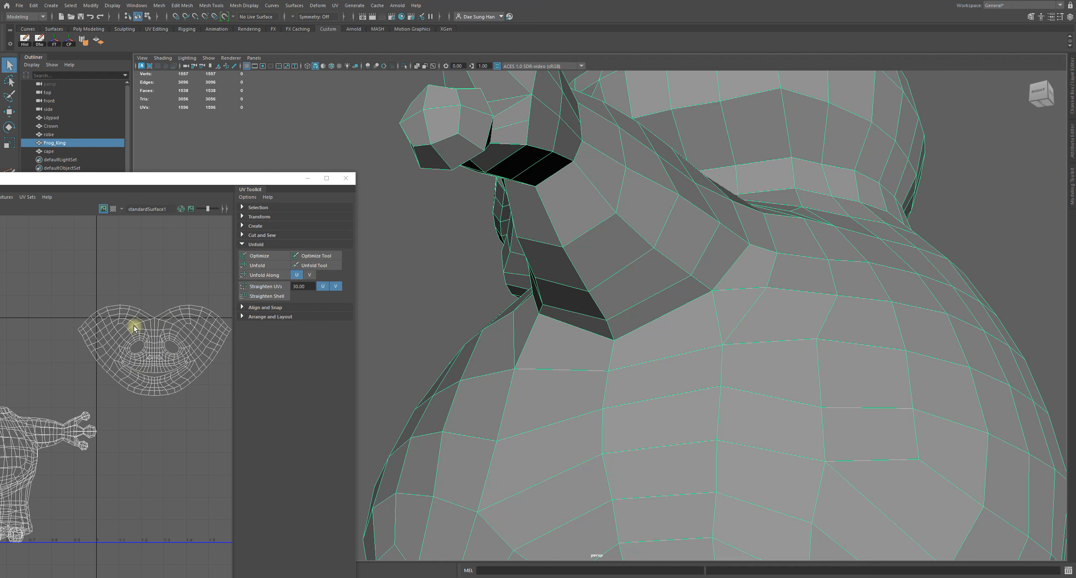
alt+drag(760, 156, 705, 262)
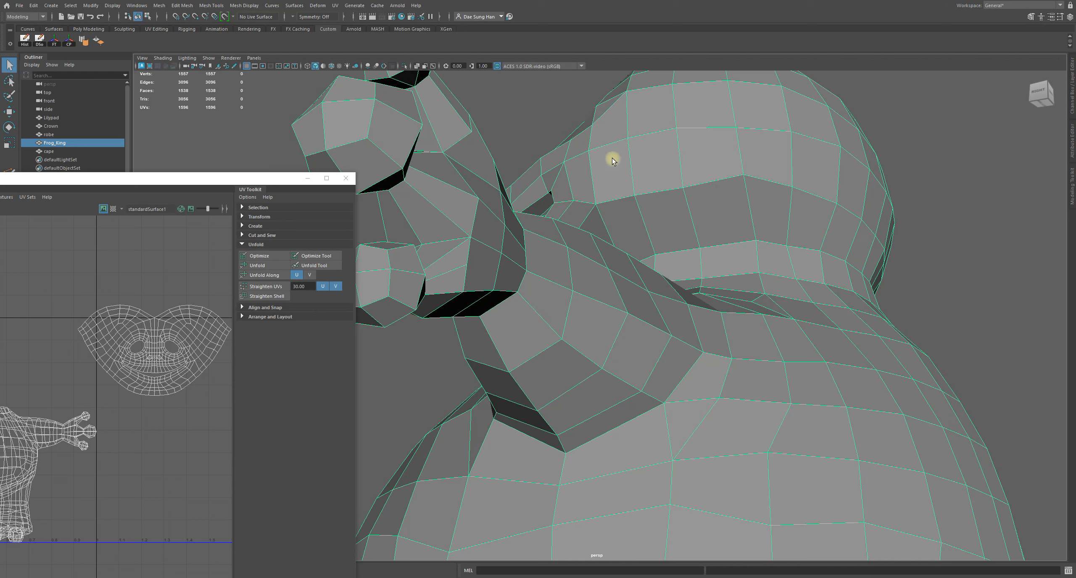
alt+drag(770, 273, 640, 271)
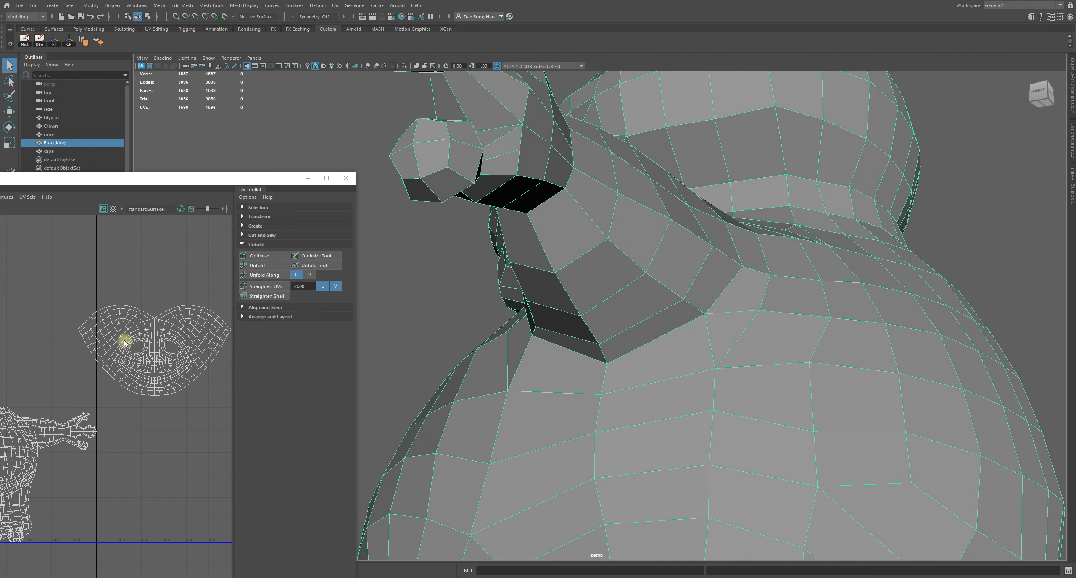
alt+drag(754, 311, 835, 347)
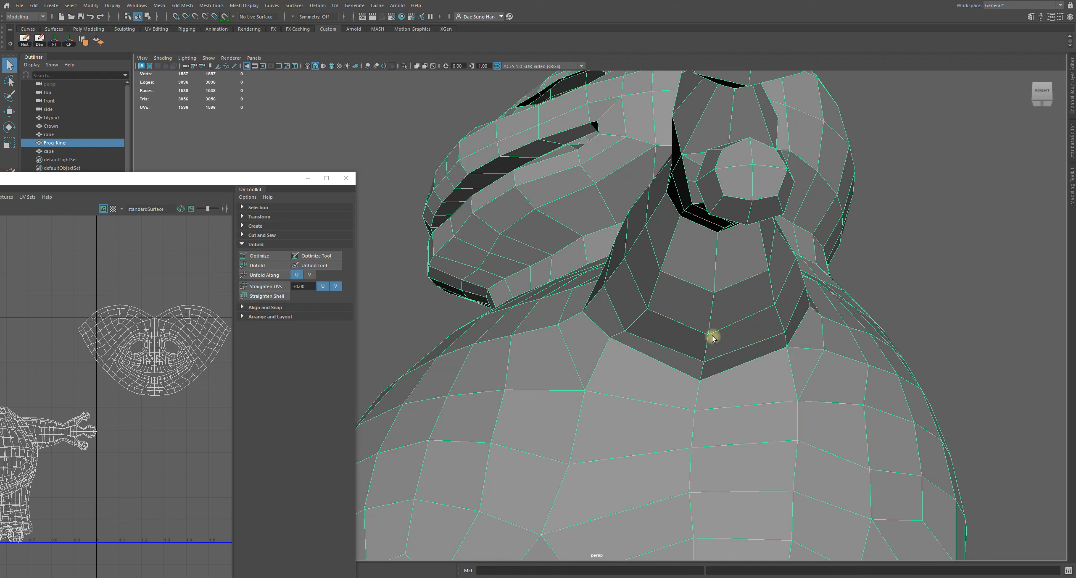
shift+right_drag(654, 269, 613, 272)
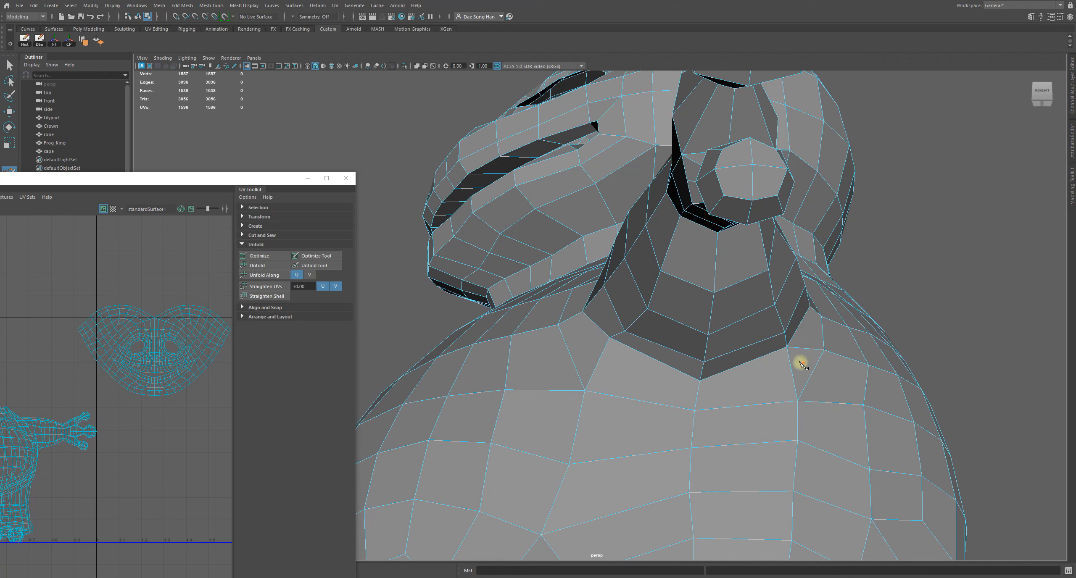
alt+drag(800, 364, 752, 334)
alt+drag(761, 377, 734, 363)
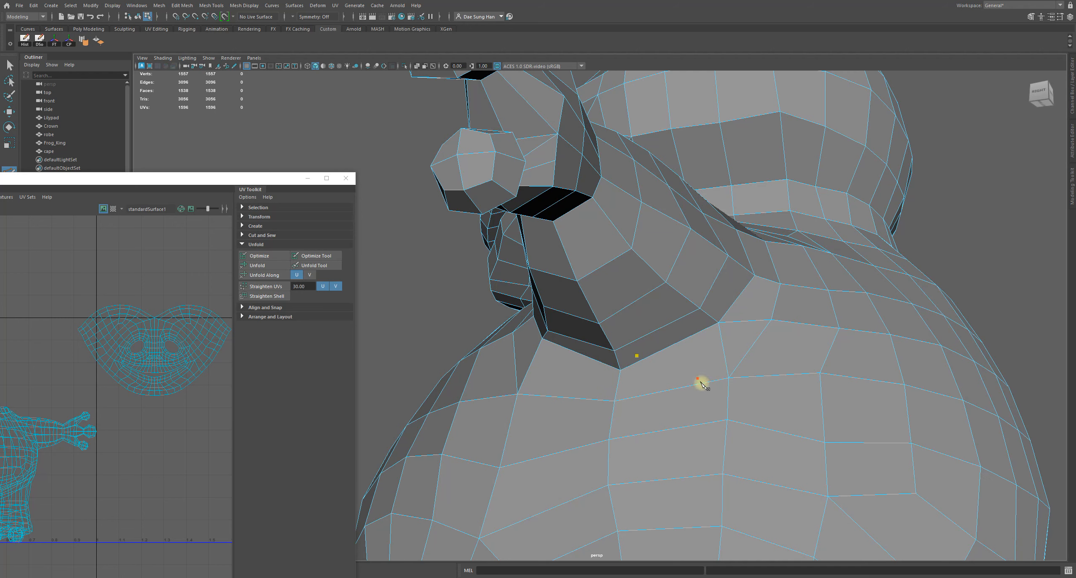
key(BackSpace)
alt+drag(649, 399, 626, 318)
alt+right_drag(625, 316, 711, 329)
alt+drag(710, 328, 828, 290)
click(520, 251)
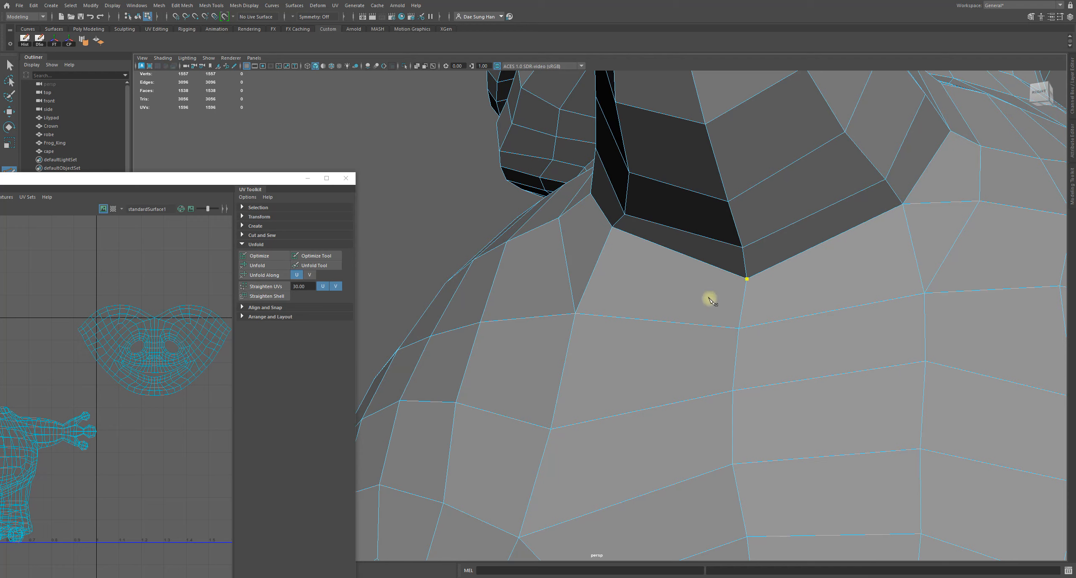
alt+drag(894, 280, 788, 315)
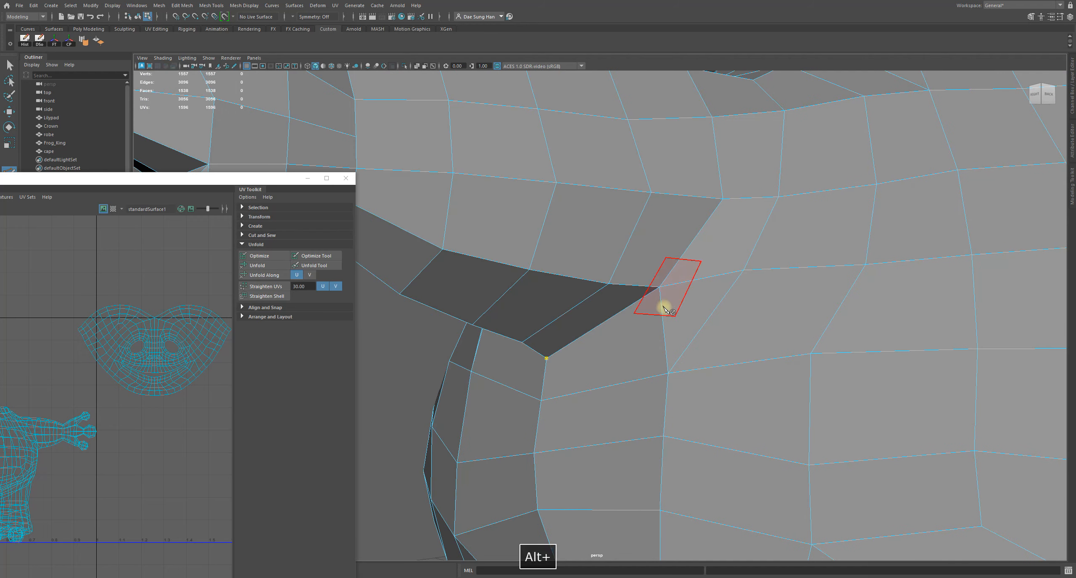
alt+drag(666, 310, 845, 305)
alt+right_drag(845, 305, 529, 297)
alt+middle_drag(530, 297, 707, 291)
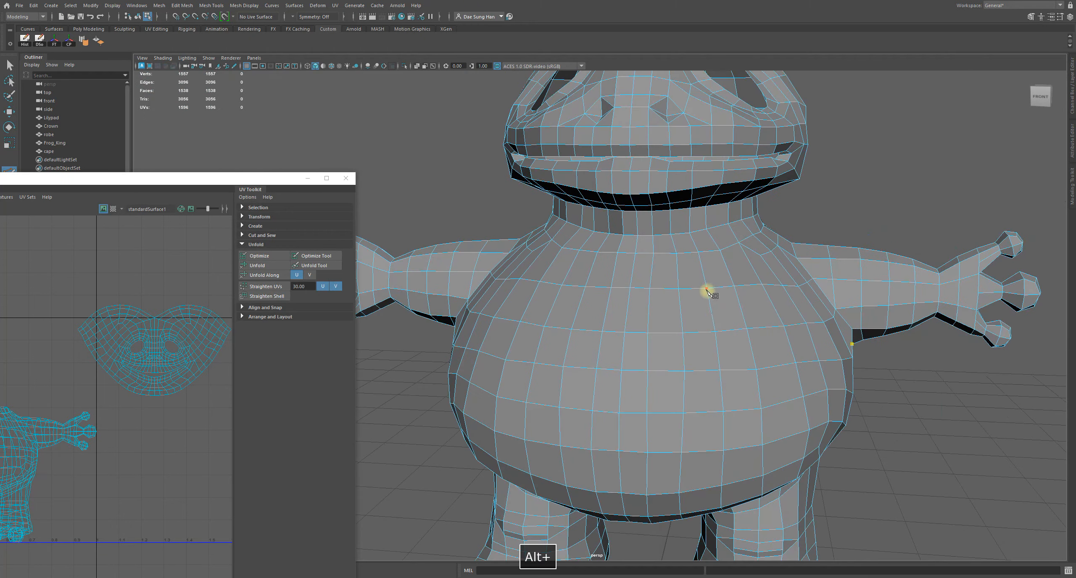
alt+drag(845, 327, 759, 292)
key(BackSpace)
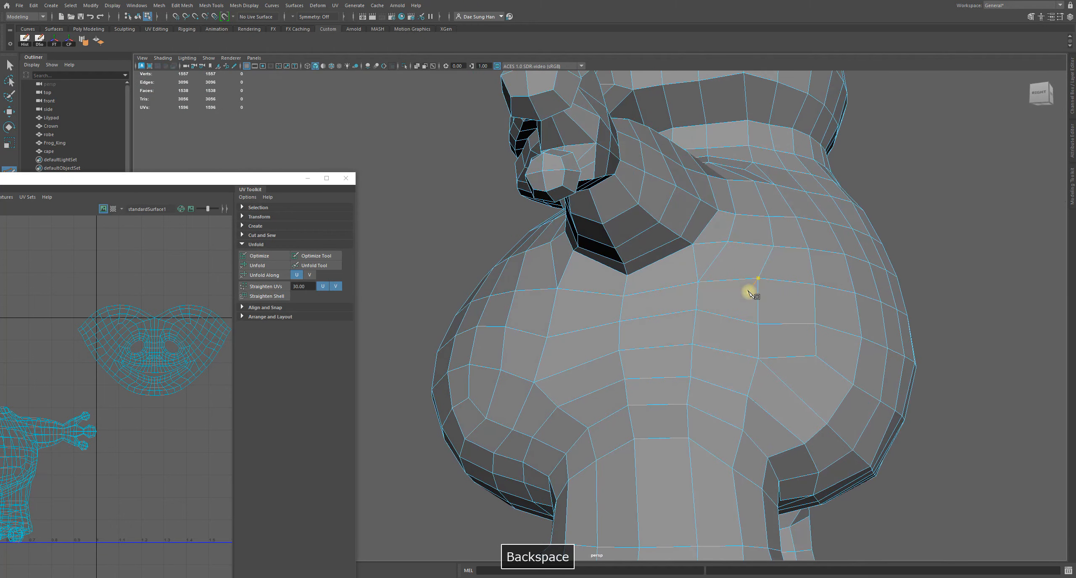
key(w)
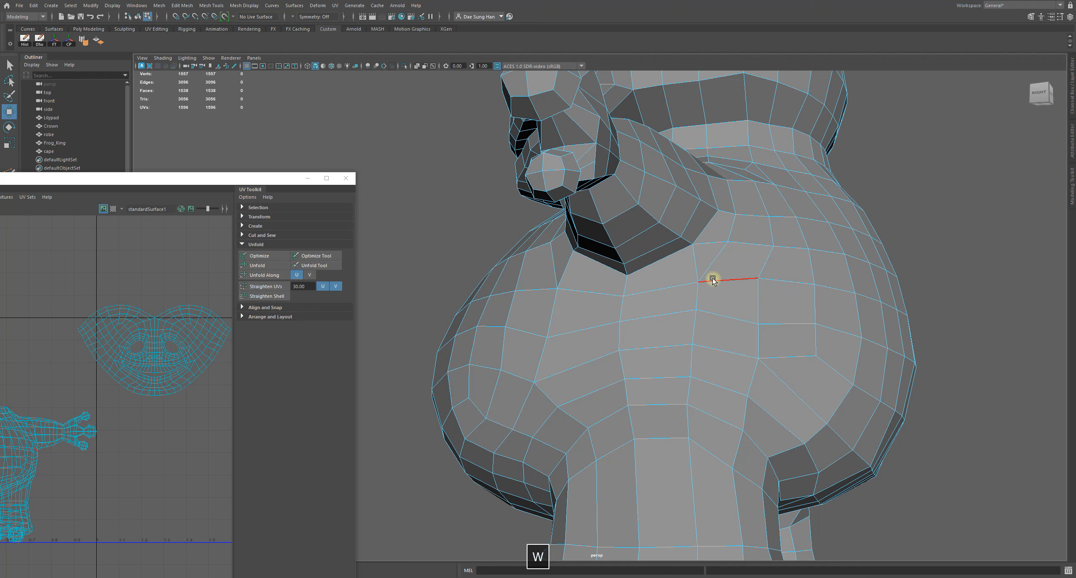
Return to object mode with the frog king body selected and set the symmetry to Object X
click(853, 171)
click(688, 264)
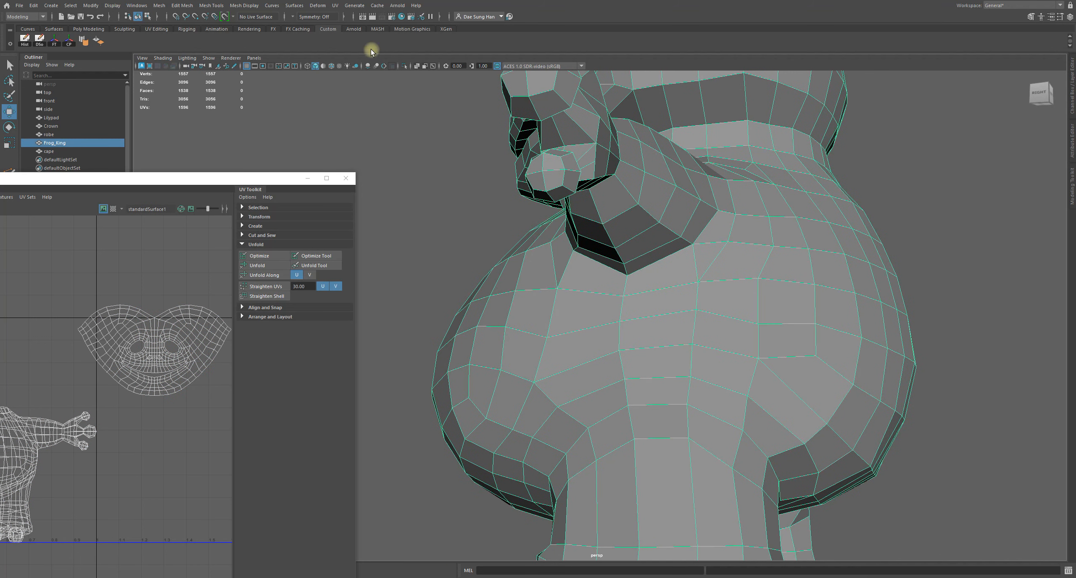
click(293, 23)
click(294, 32)
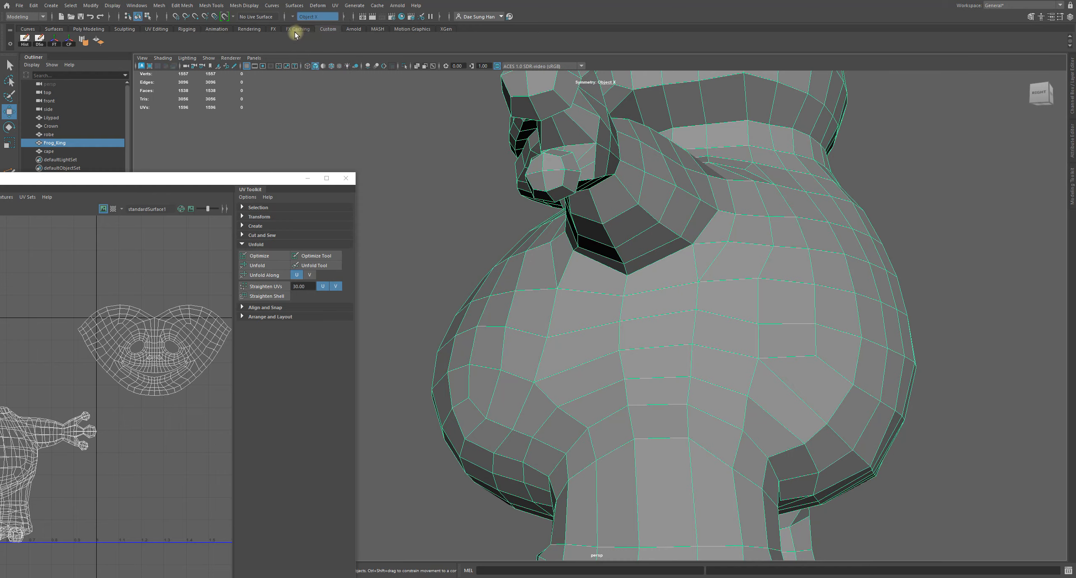
Select the edge loop around the base of both arms and check how it runs behind the shoulder
alt+drag(525, 198, 782, 350)
click(707, 161)
shift+click(698, 214)
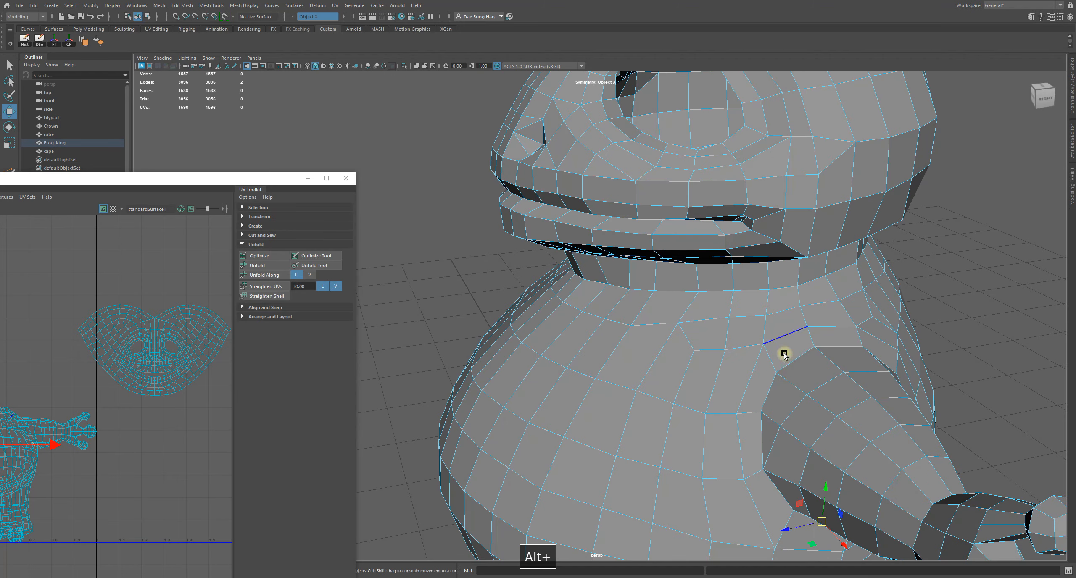
shift+double_click(774, 391)
alt+drag(774, 391, 790, 425)
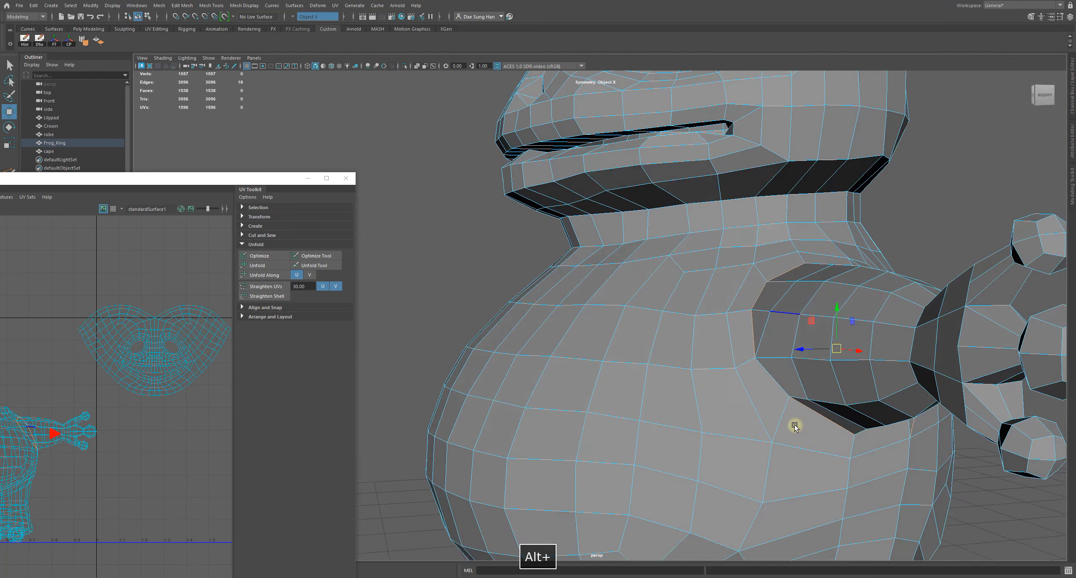
shift+click(769, 376)
alt+drag(768, 376, 677, 304)
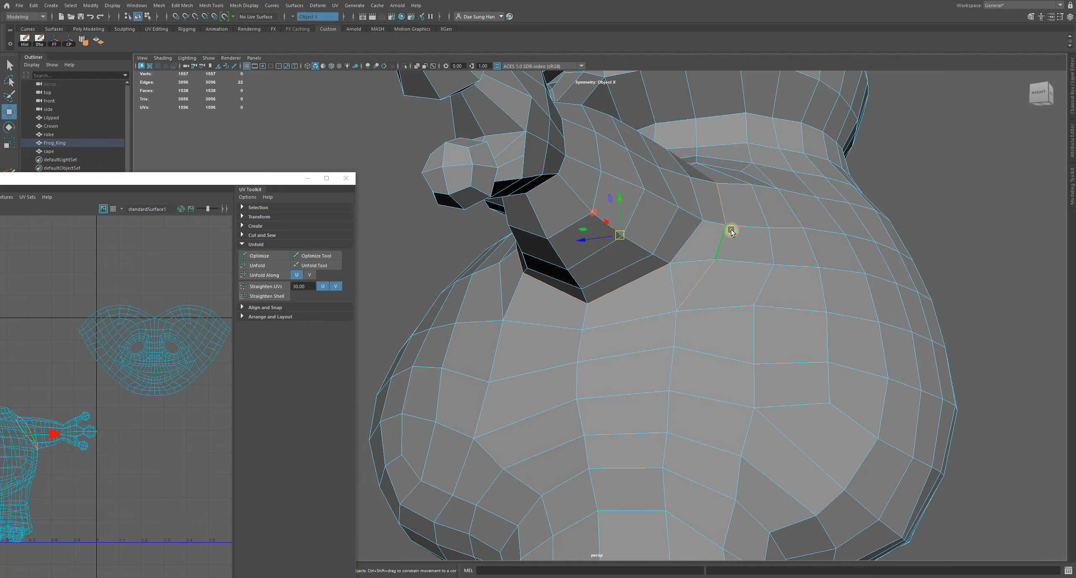
mouse_move(680, 268)
alt+mouse_down()
mouse_move(689, 242)
mouse_move(685, 276)
mouse_move(722, 289)
mouse_move(742, 278)
mouse_move(684, 283)
mouse_move(653, 266)
mouse_move(682, 260)
mouse_move(660, 274)
mouse_move(665, 293)
mouse_move(683, 250)
alt+mouse_up()
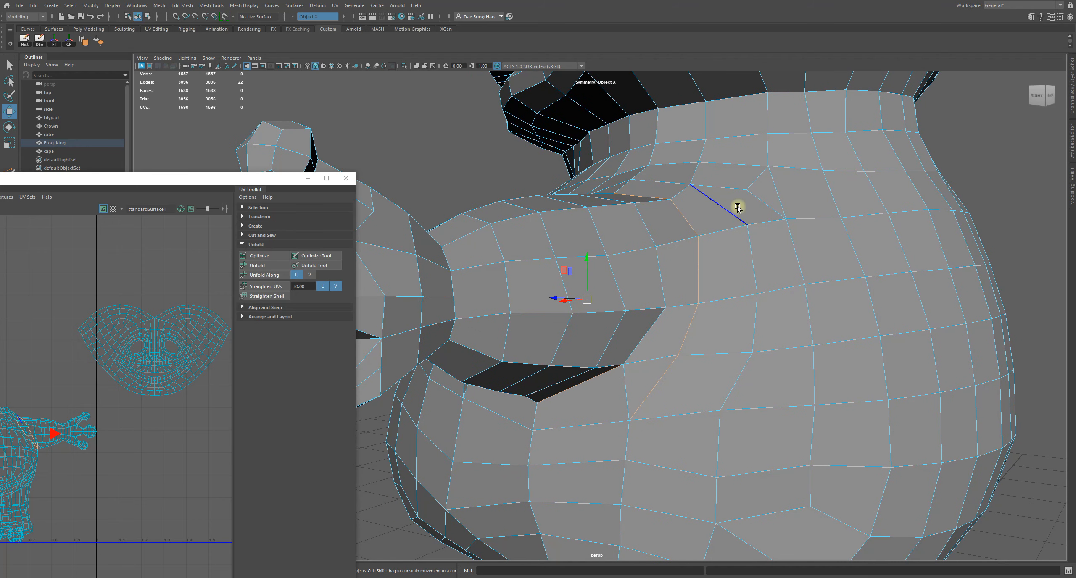
Cut a new edge path with Multi-Cut behind the arm base, joining the shoulder vertex to the armpit corner across the edge between them
key(F8)
shift+right_drag(682, 197, 654, 198)
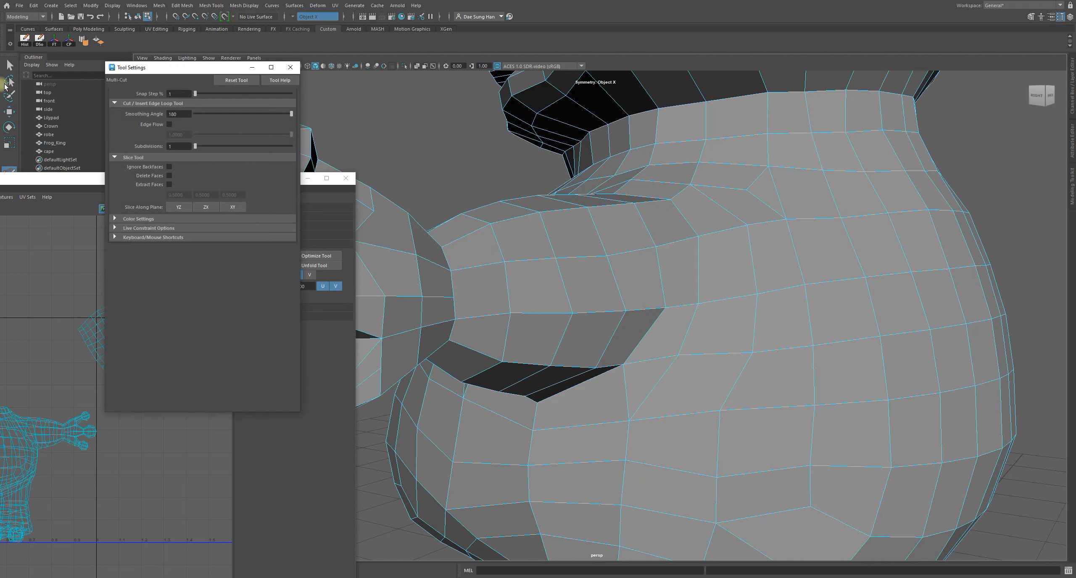
click(290, 67)
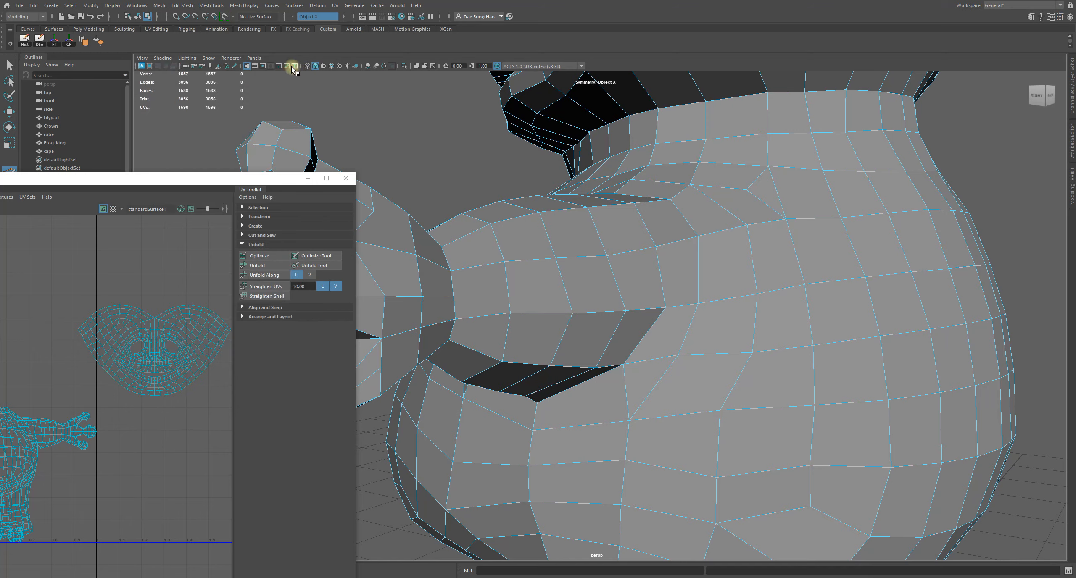
alt+drag(792, 384, 782, 400)
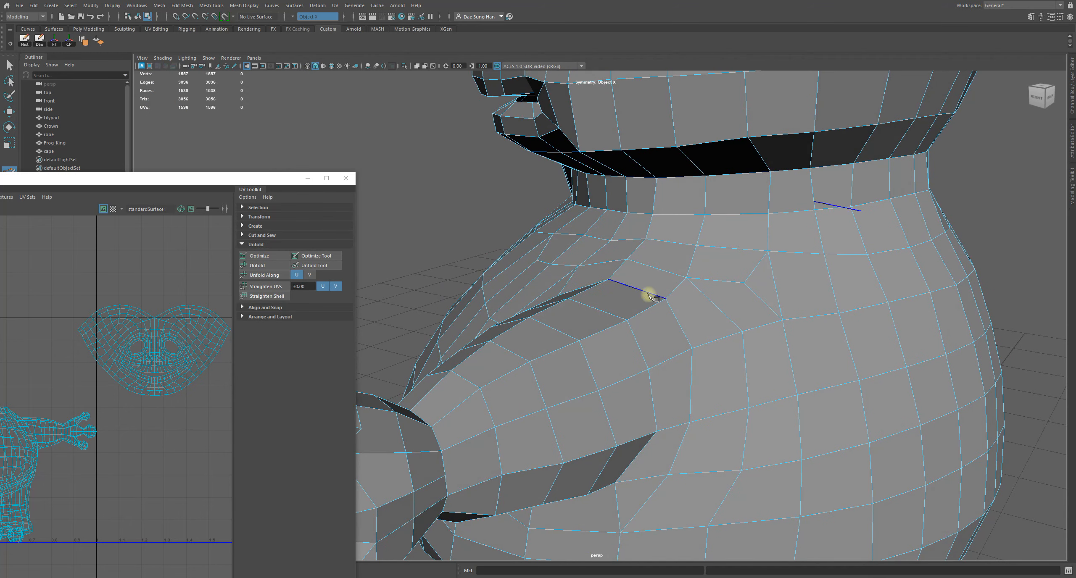
alt+drag(621, 540, 636, 339)
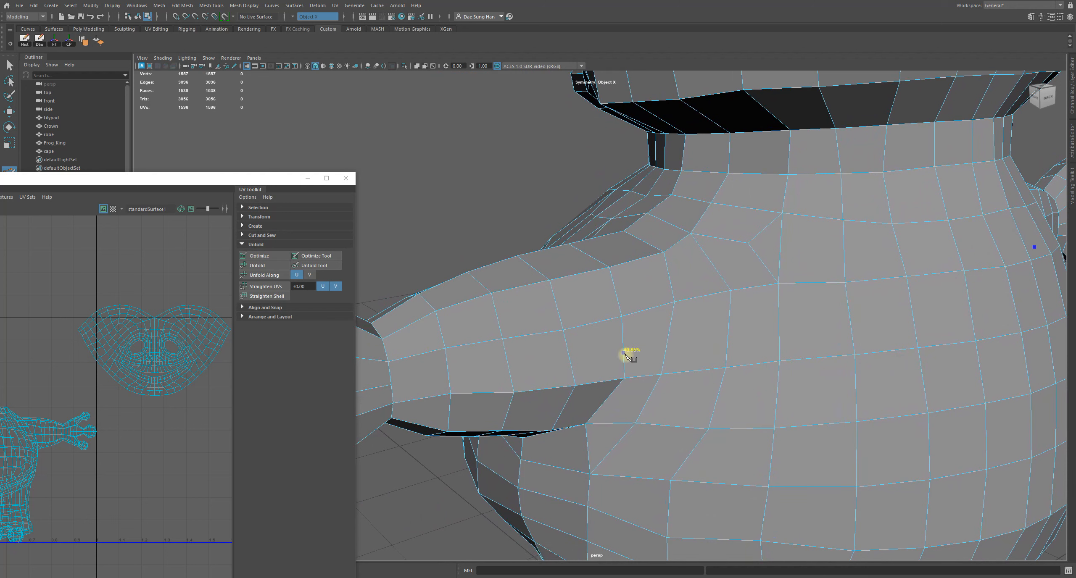
click(660, 309)
key(w)
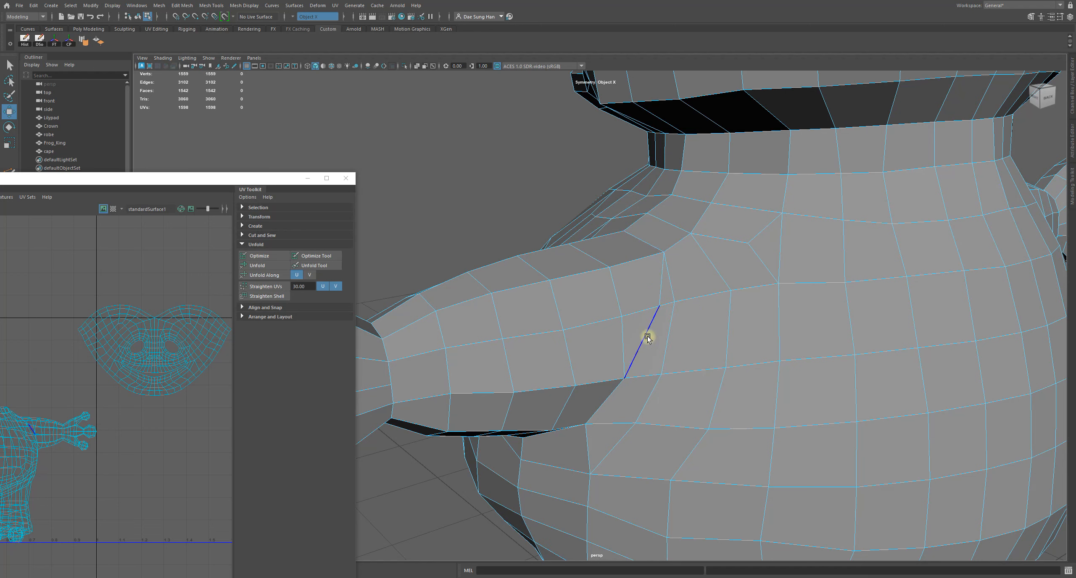
Switch to vertex selection and select the new vertex created by the cut behind the arm base
alt+drag(577, 223, 770, 253)
click(716, 248)
right_drag(769, 253, 719, 243)
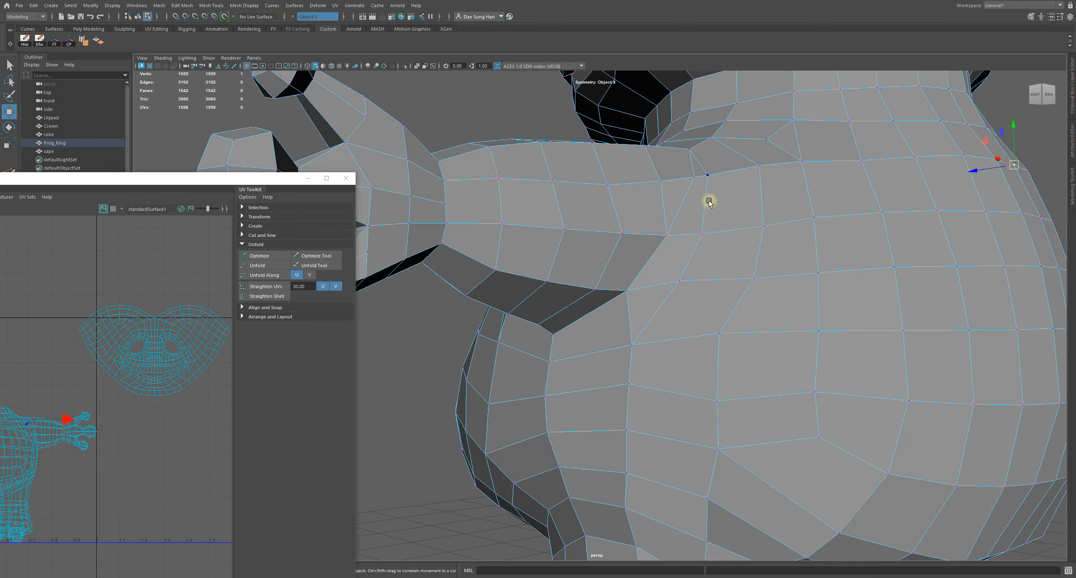
click(711, 173)
click(708, 174)
alt+drag(732, 187, 705, 234)
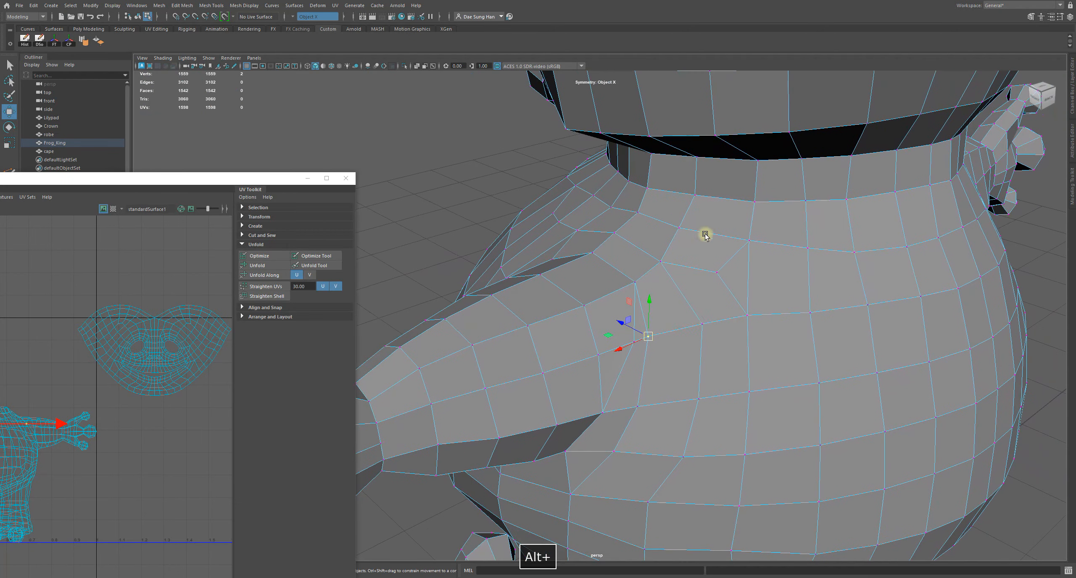
key(c)
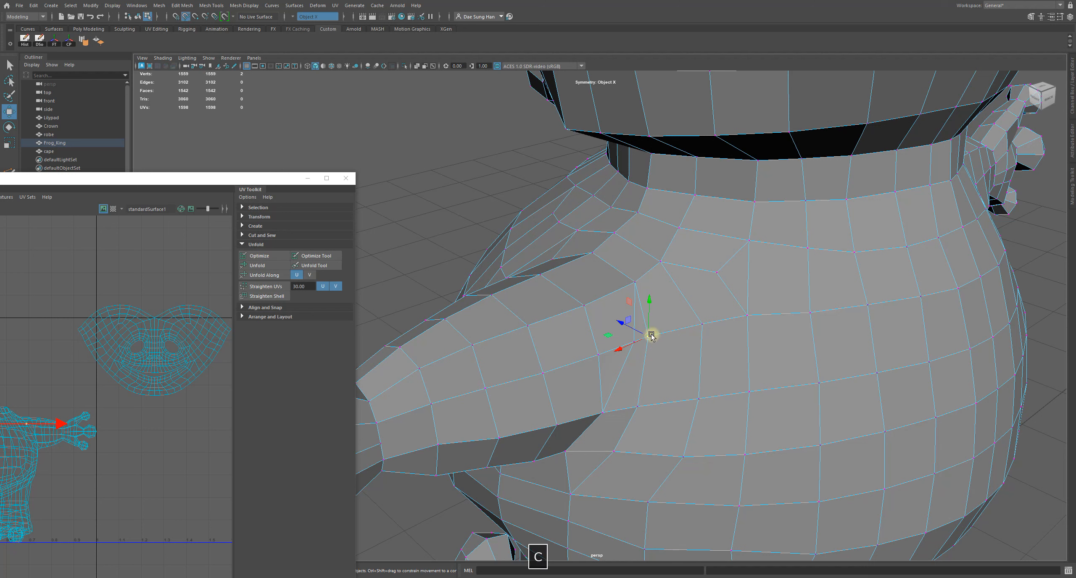
drag(650, 335, 666, 335)
key(ctrl+z)
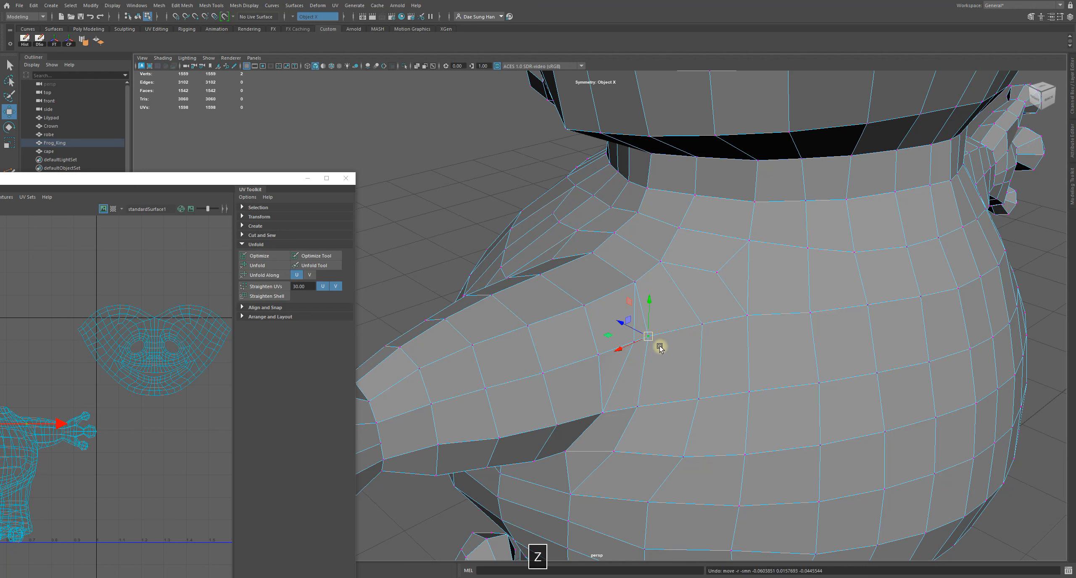
Set the transform constraint to Edge Slide and slide the new vertex behind the arm base along its edge towards the body
ctrl+shift+right_click(694, 291)
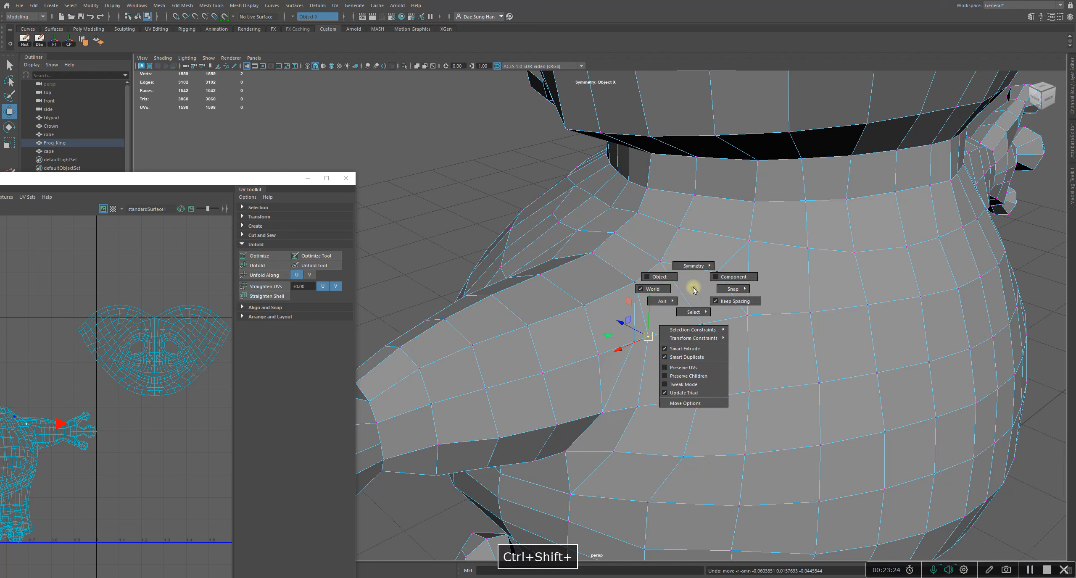
mouse_move(690, 341)
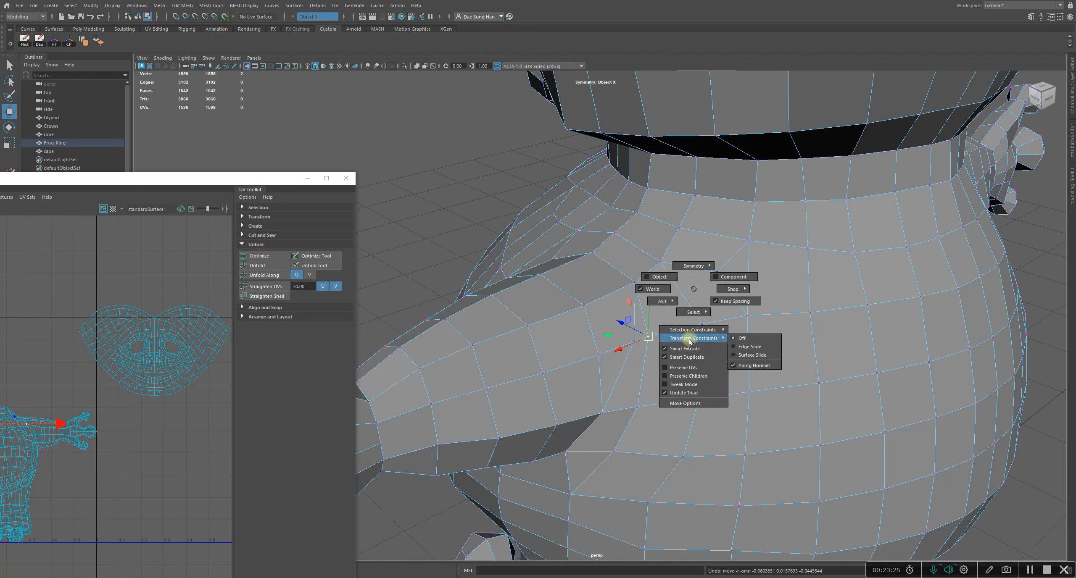
click(758, 347)
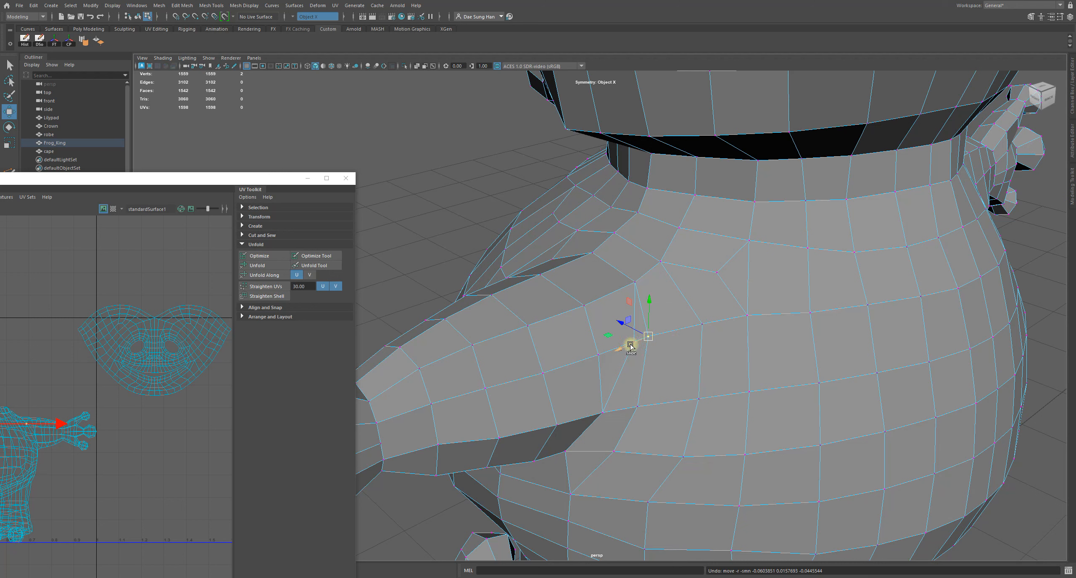
drag(630, 345, 667, 312)
click(683, 457)
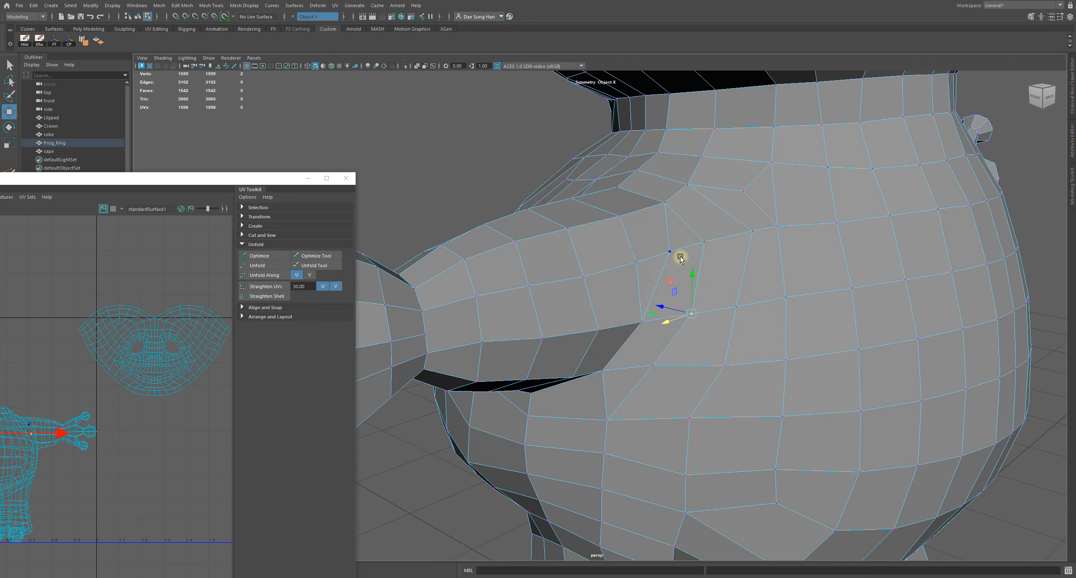
Weld the extra vertex on the back of the shoulder onto the neighbouring vertex above it with Target Weld
alt+drag(680, 258, 680, 319)
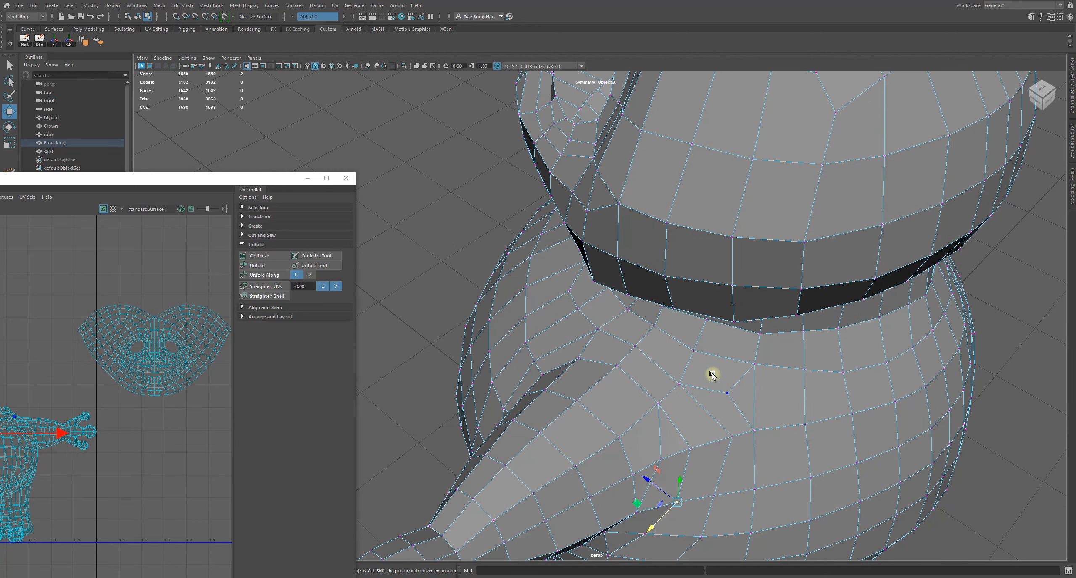
alt+drag(712, 375, 720, 319)
key(w)
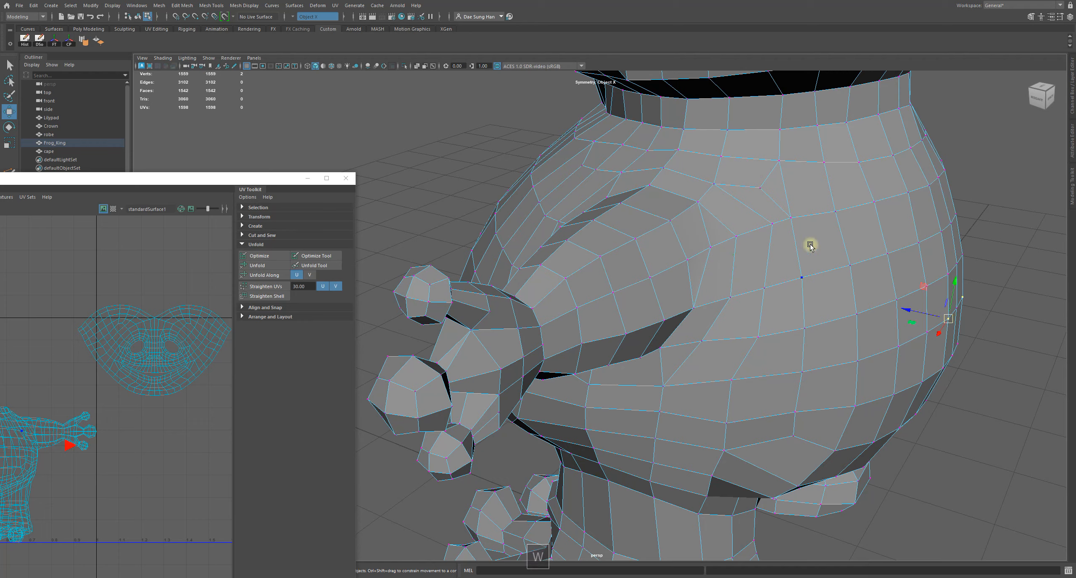
alt+drag(809, 240, 699, 229)
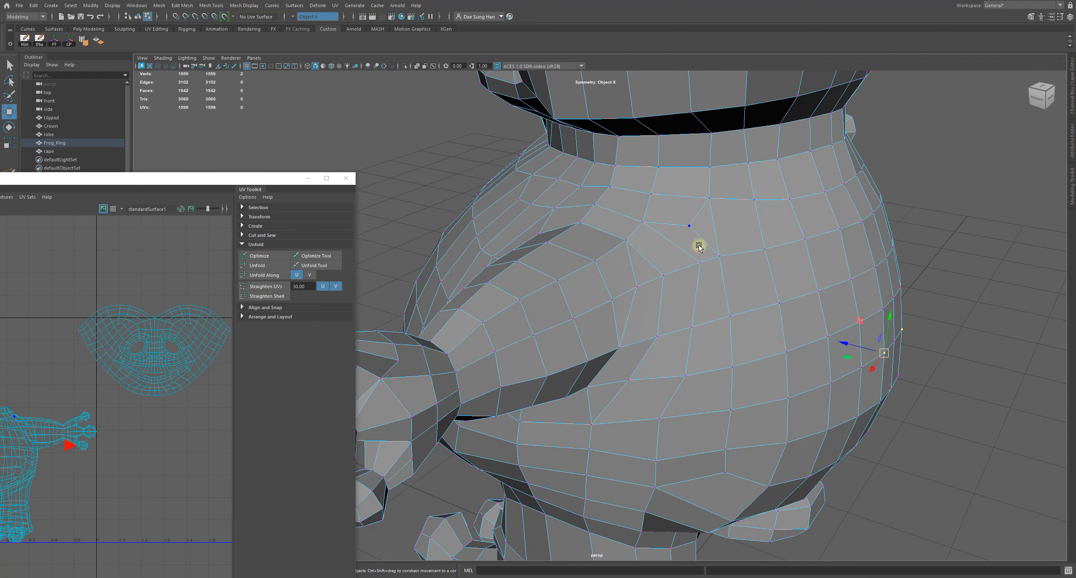
shift+right_click(700, 207)
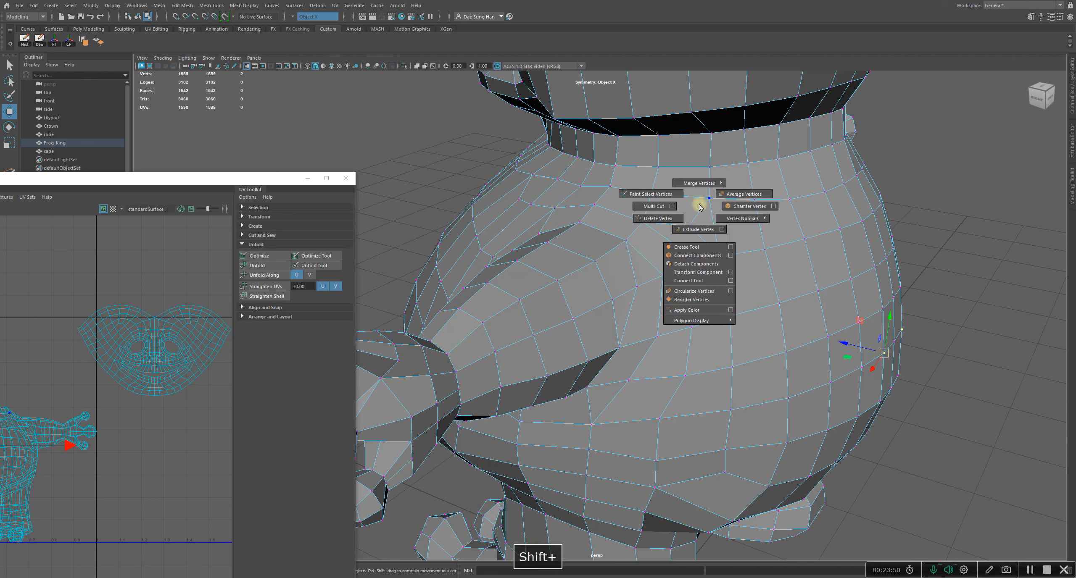
mouse_move(700, 207)
right_down()
mouse_move(699, 183)
mouse_move(702, 202)
right_up()
drag(701, 212, 709, 197)
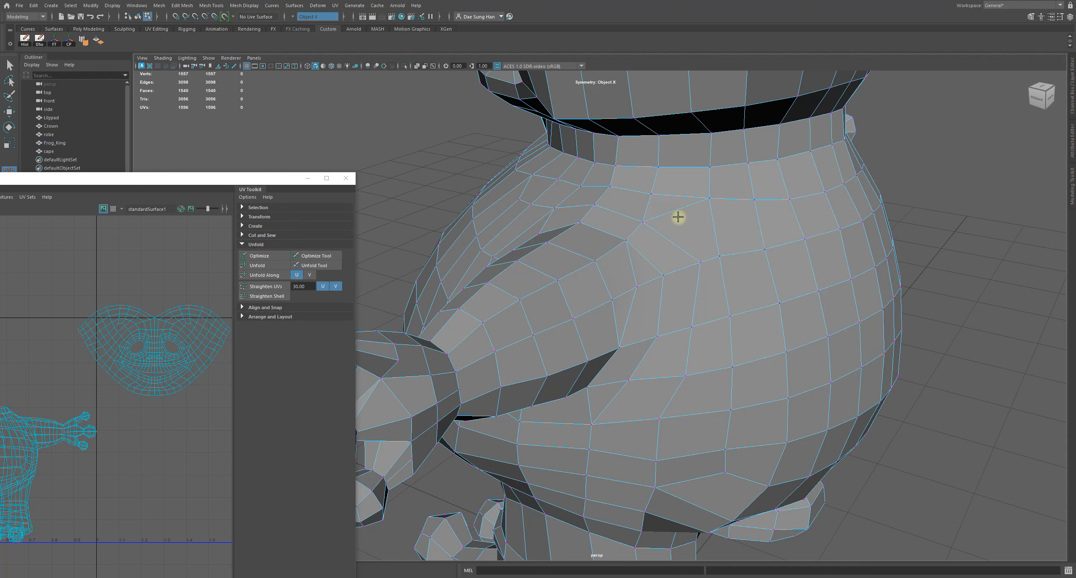
Select the closed edge loop around the arm base where the arm meets the body, with its mirrored counterpart
key(w)
alt+drag(780, 238, 721, 250)
key(w)
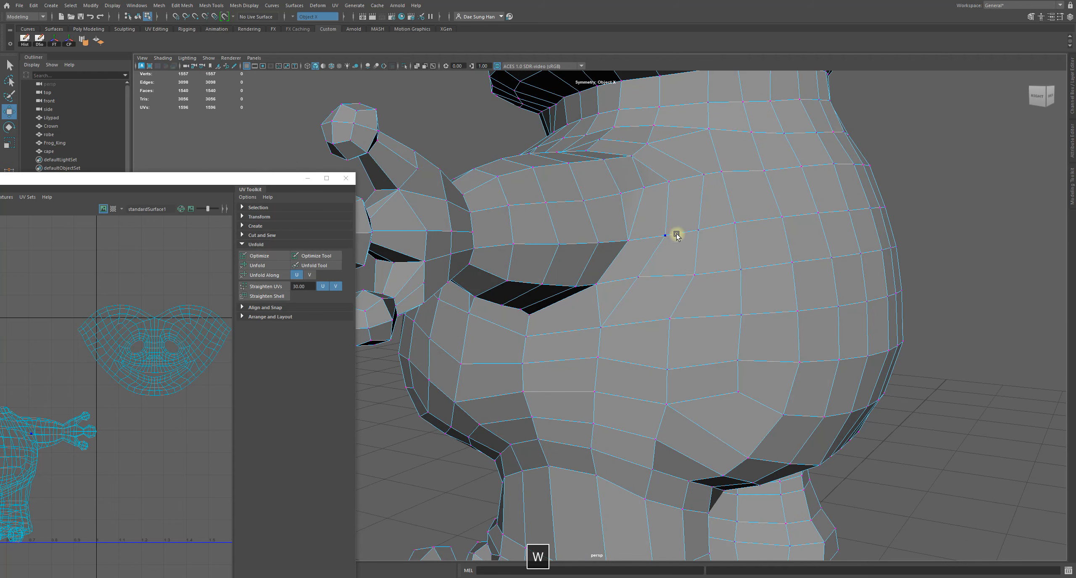
mouse_move(649, 212)
alt+mouse_down()
mouse_move(711, 248)
mouse_move(775, 248)
mouse_move(637, 219)
alt+mouse_up()
click(723, 251)
double_click(724, 251)
shift+double_click(661, 244)
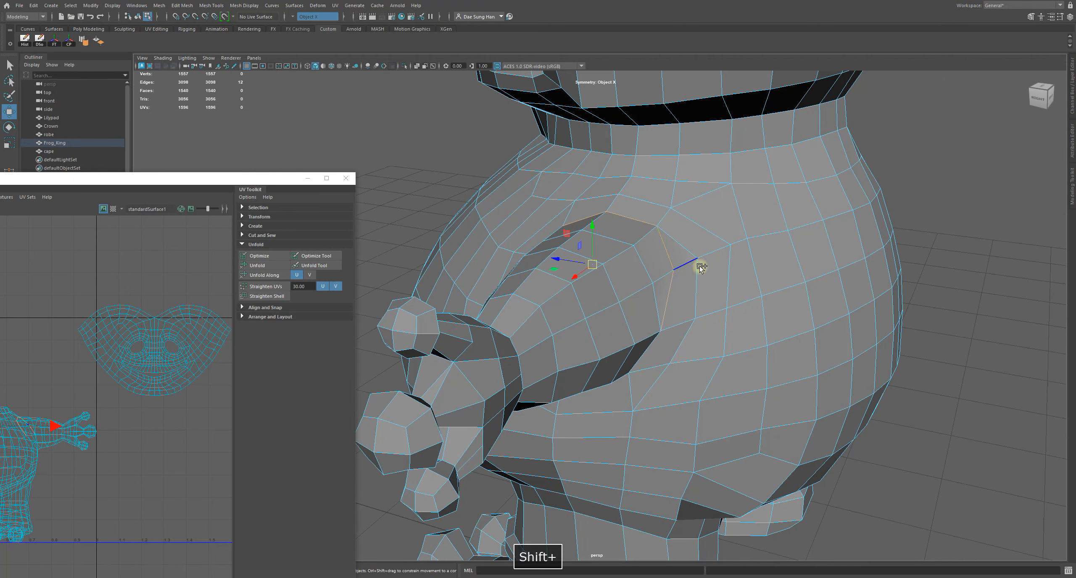
alt+drag(696, 264, 793, 228)
shift+double_click(613, 258)
alt+drag(903, 271, 685, 276)
alt+drag(793, 300, 695, 280)
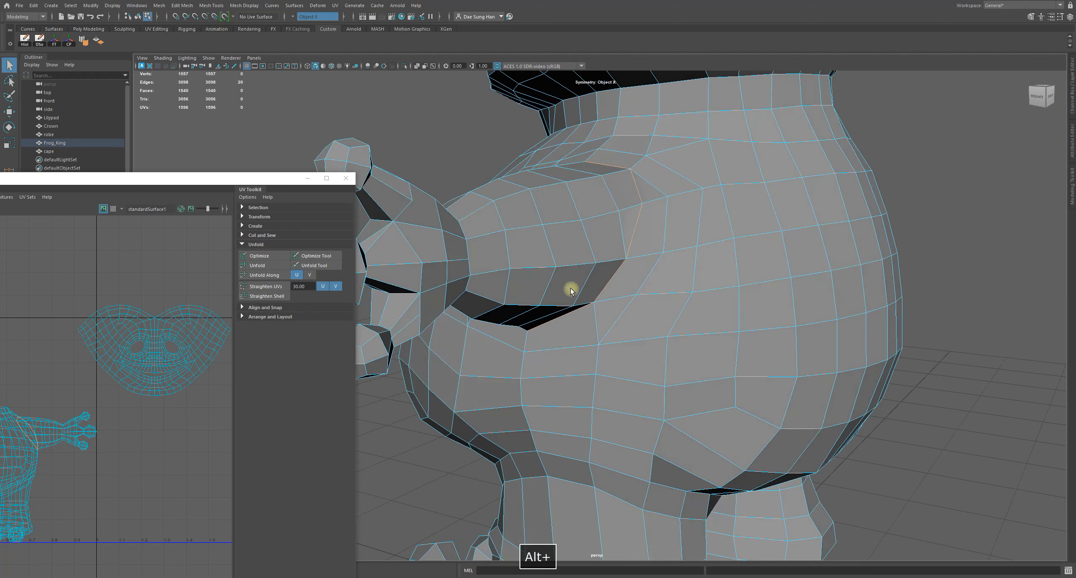
Examine the selected edge loop around both arm bases from the front, back, above and below
mouse_move(632, 233)
alt+mouse_down()
mouse_move(589, 259)
mouse_move(637, 252)
alt+mouse_up()
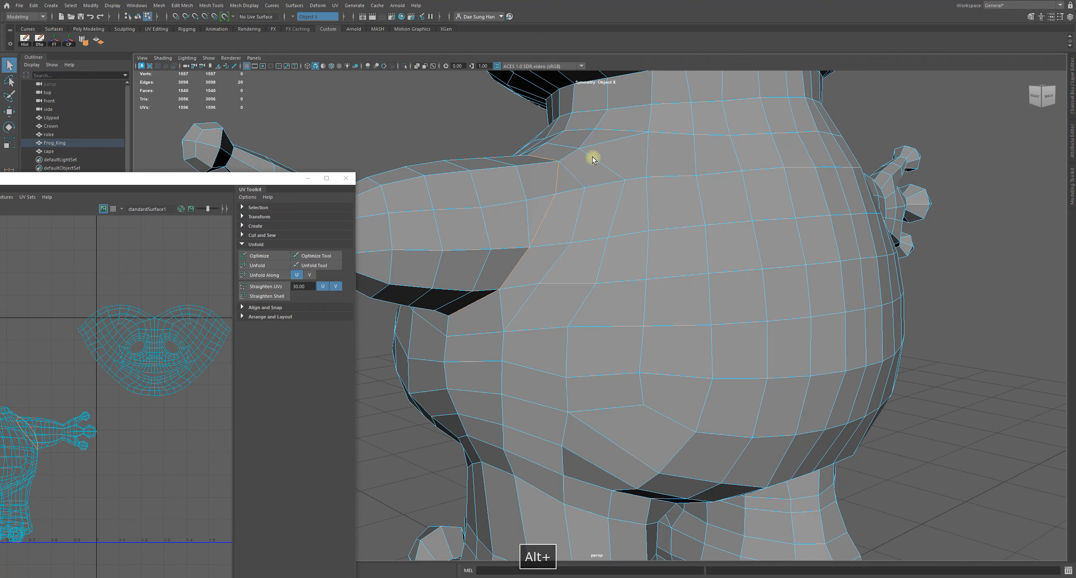
alt+drag(592, 159, 693, 205)
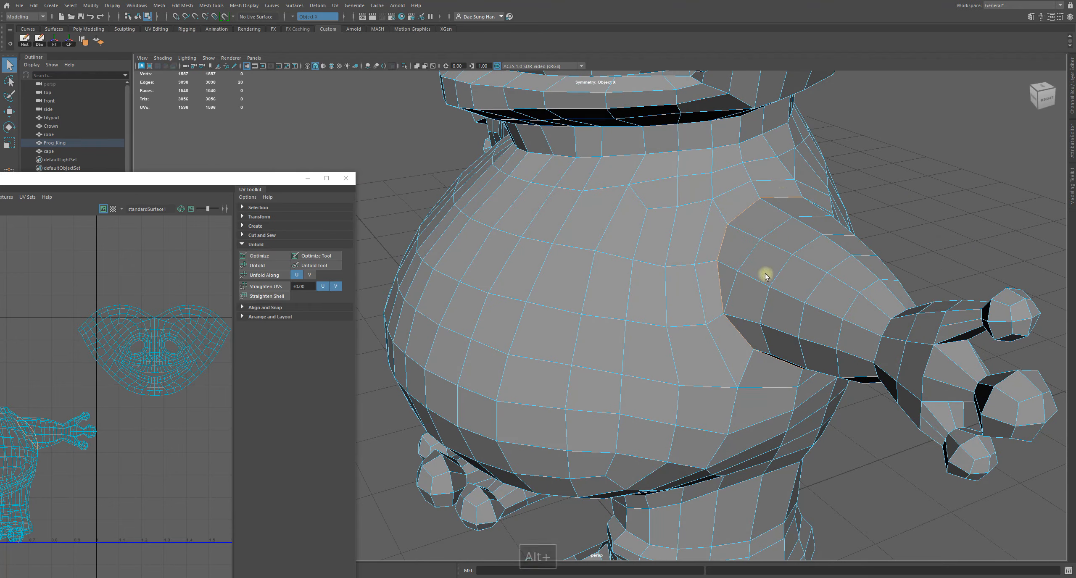
alt+drag(764, 275, 687, 237)
alt+drag(709, 164, 705, 322)
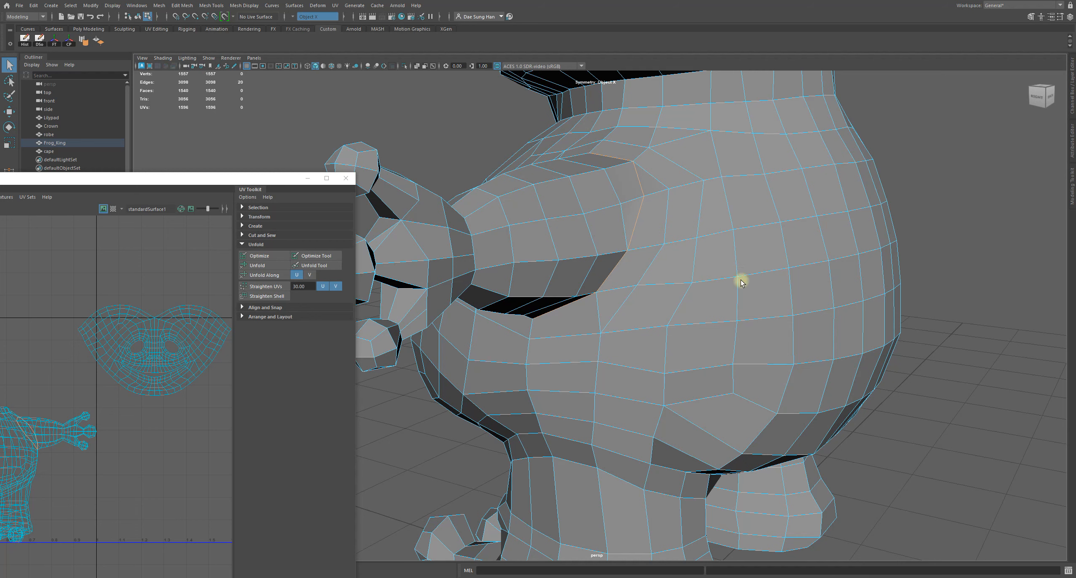
alt+drag(741, 283, 708, 336)
alt+right_drag(709, 336, 813, 405)
alt+drag(765, 388, 897, 463)
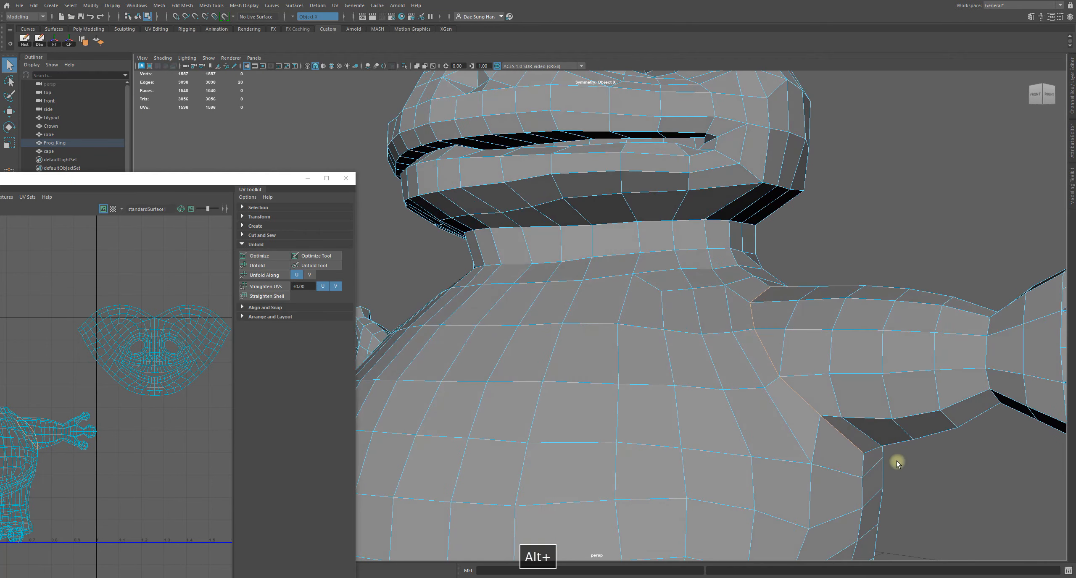
alt+drag(909, 343, 574, 327)
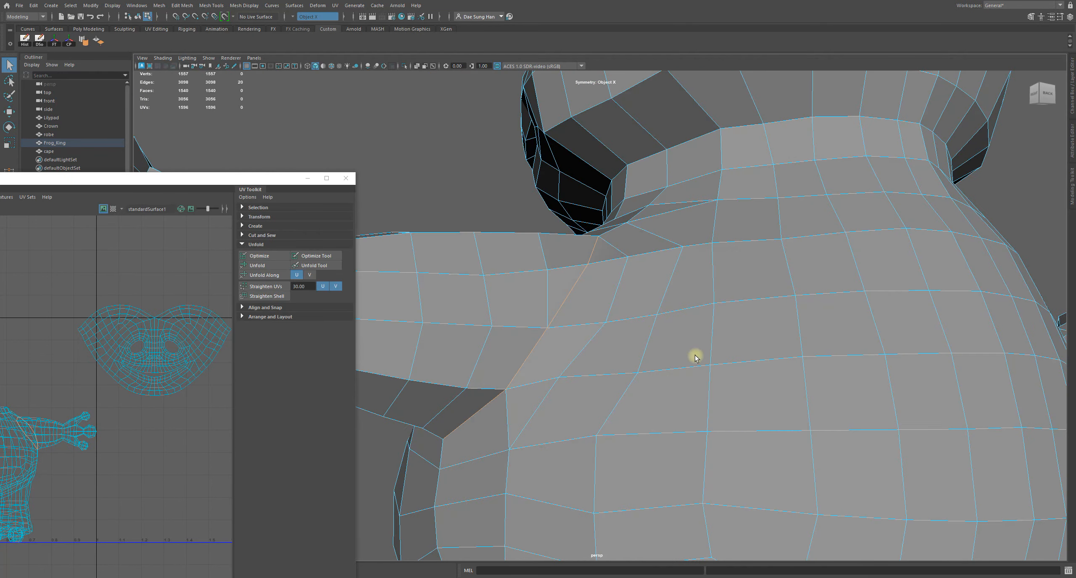
alt+drag(694, 356, 624, 392)
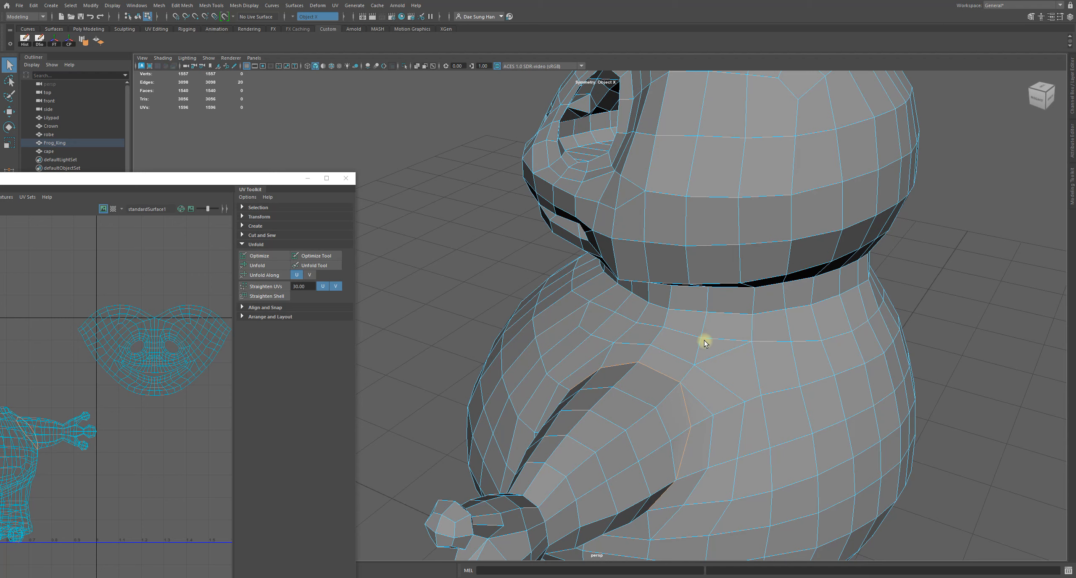
alt+drag(767, 474, 811, 362)
key(3)
key(1)
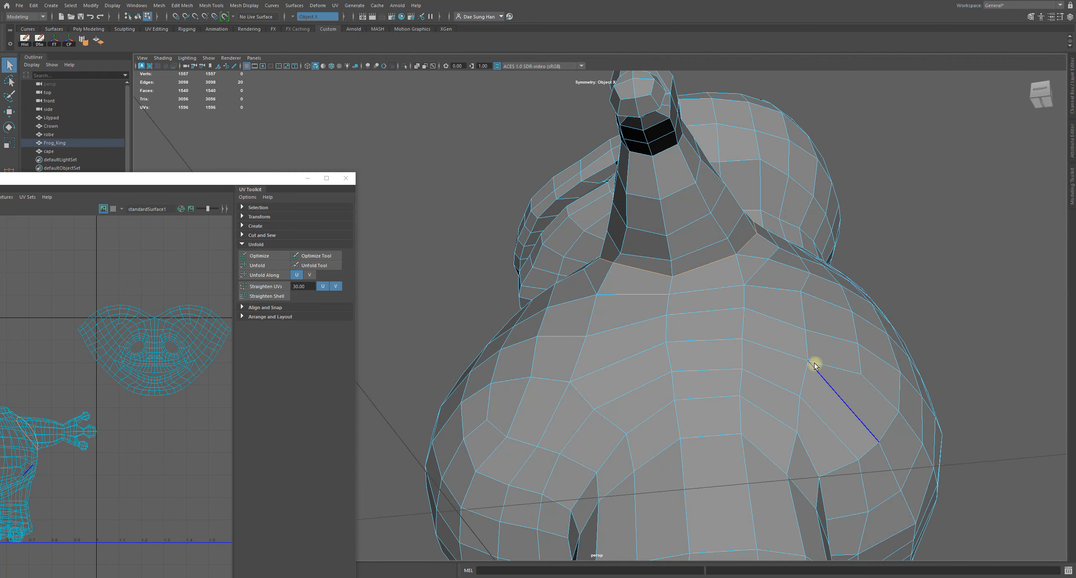
alt+drag(744, 313, 756, 374)
Cut the UVs along the selected arm-base edge loops in the UV Editor and clear the edge selection
key(w)
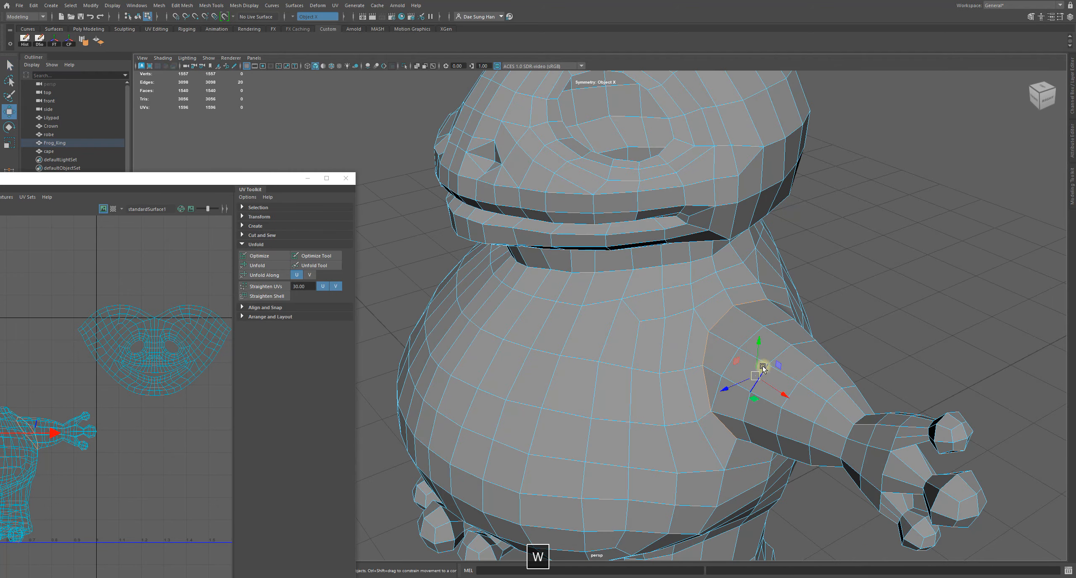
drag(109, 183, 325, 96)
alt+right_drag(139, 401, 313, 413)
alt+middle_drag(368, 426, 169, 445)
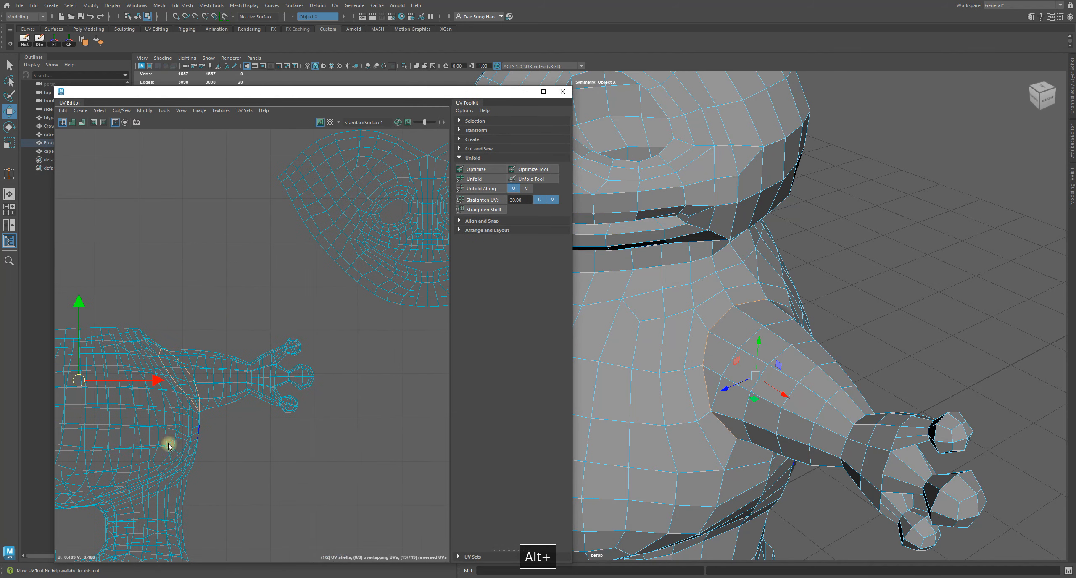
shift+right_drag(355, 383, 326, 395)
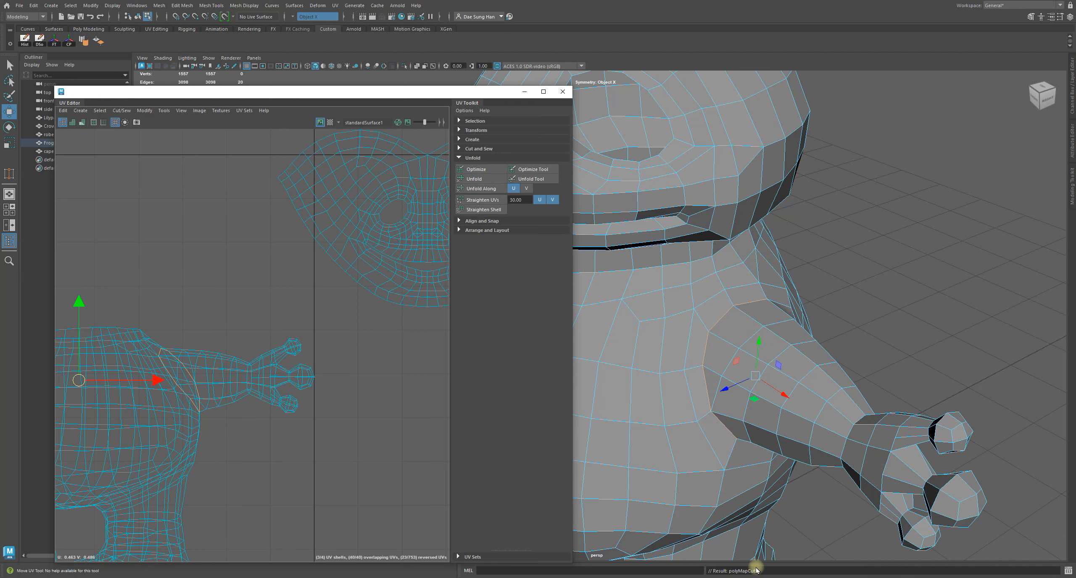
alt+right_drag(371, 368, 313, 374)
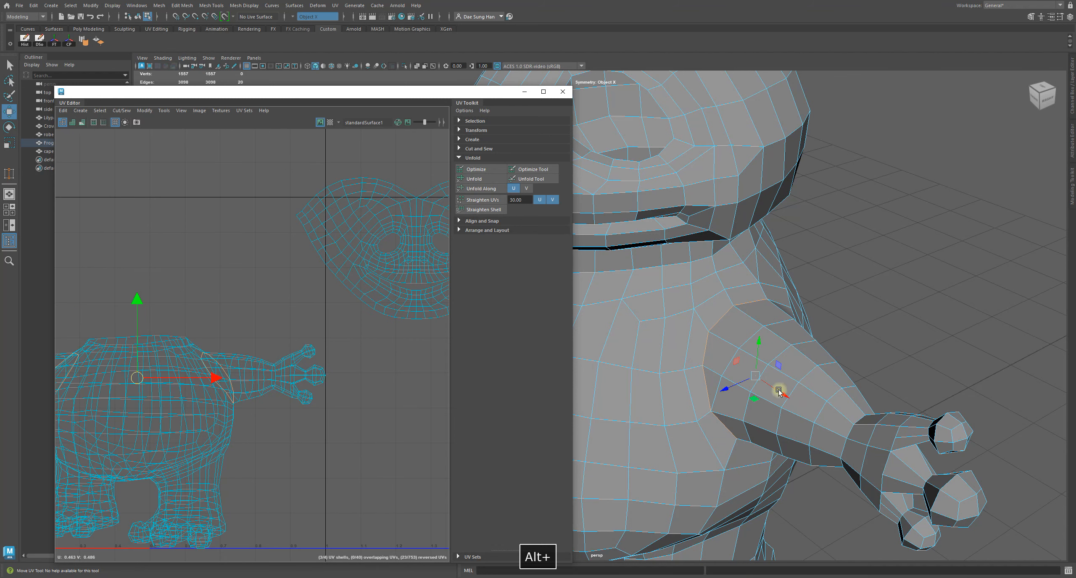
alt+drag(779, 391, 770, 457)
alt+right_drag(895, 383, 599, 372)
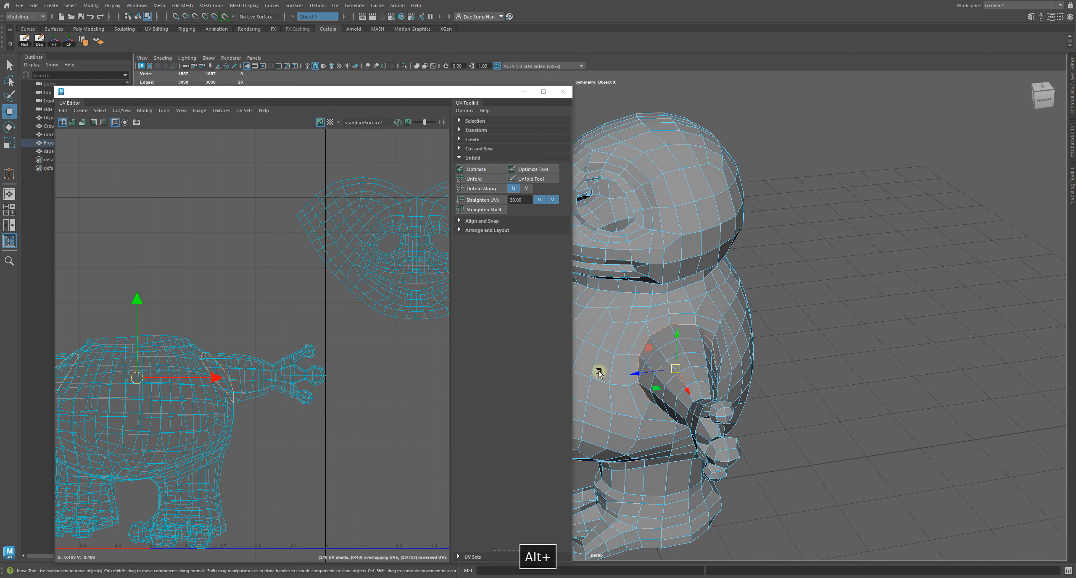
click(325, 458)
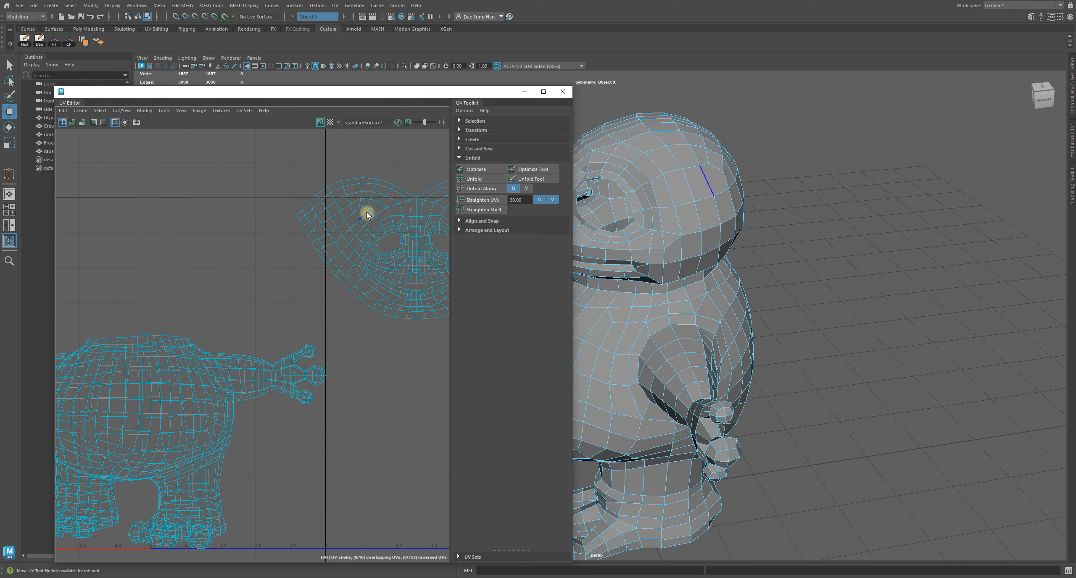
Switch to UV shell selection and select the arm shells beside the body
click(463, 156)
click(461, 122)
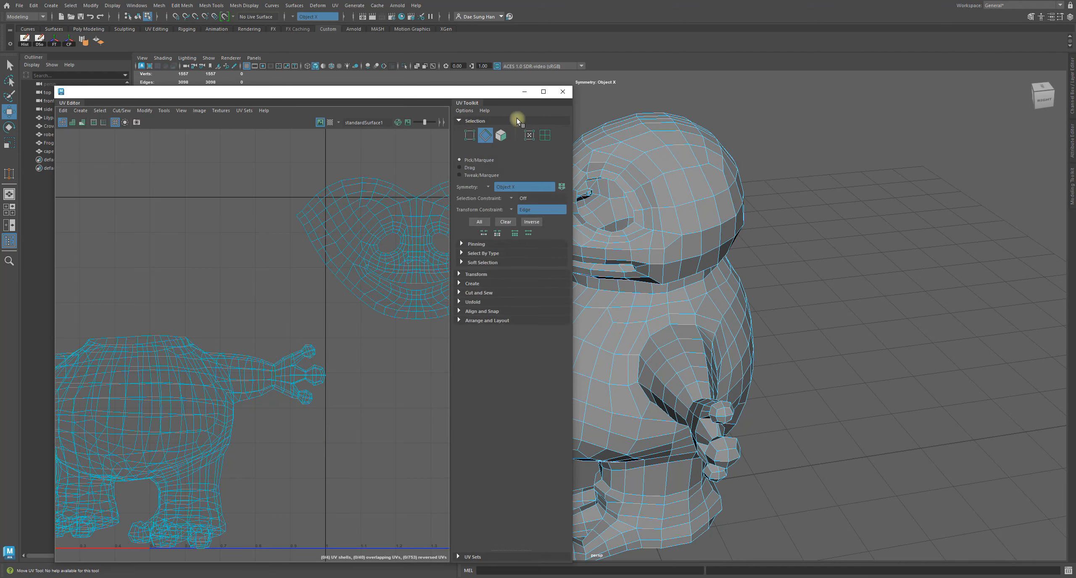
click(544, 135)
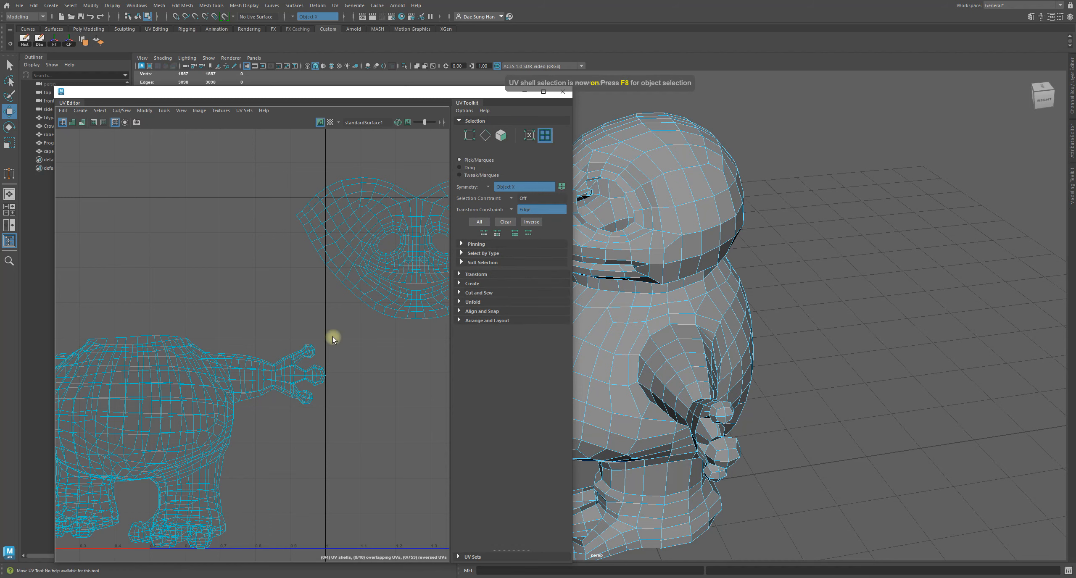
alt+right_drag(332, 334, 211, 366)
click(230, 376)
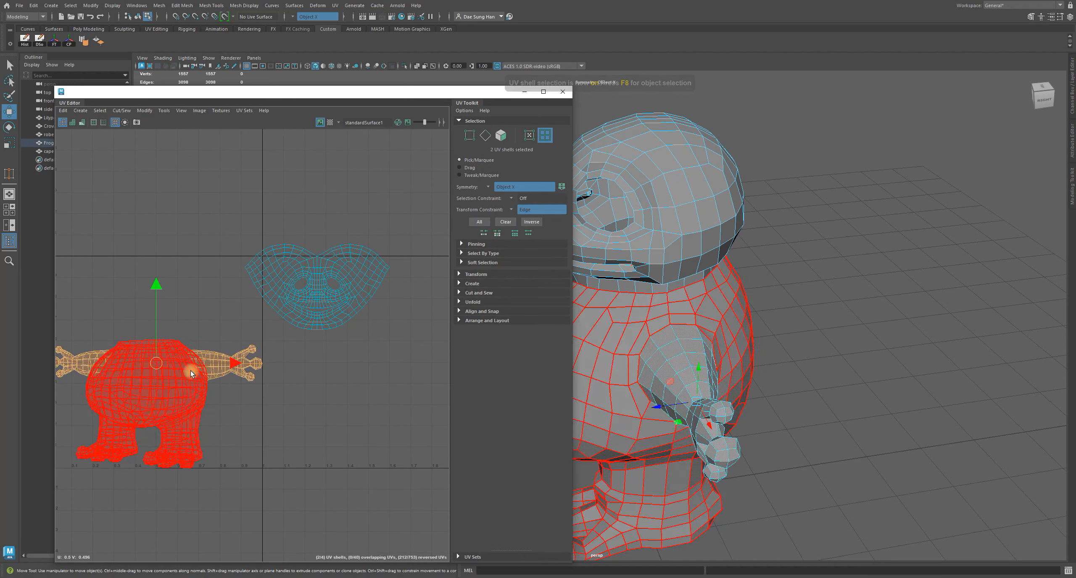
Turn symmetry off and select only the UV shell of the arm nearest the head shell
click(323, 16)
click(311, 20)
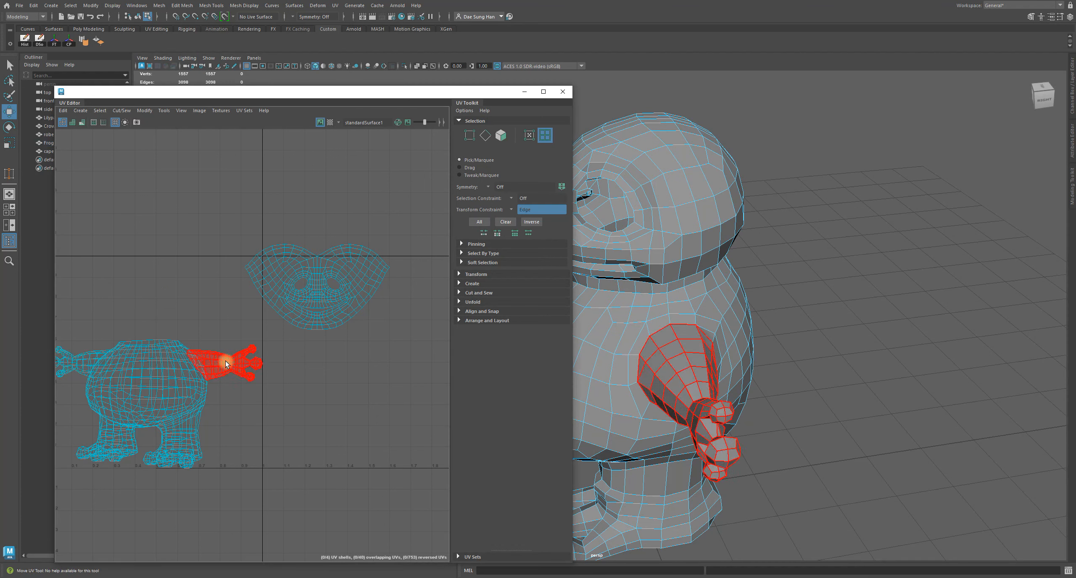
click(226, 362)
Undo a trial move of the arm shell and set the transform constraint to Off
drag(230, 369, 236, 379)
key(z)
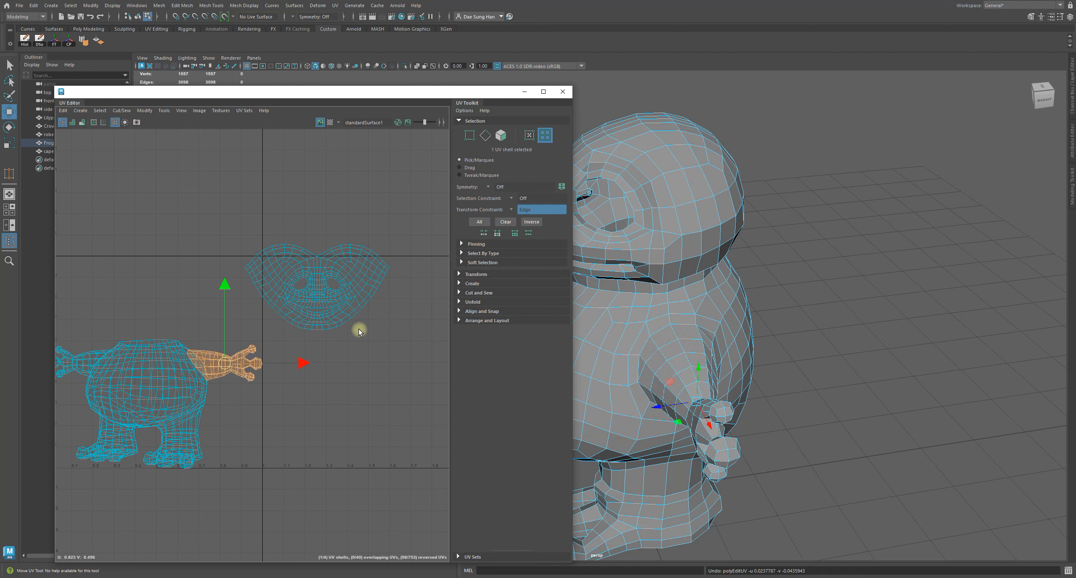
ctrl+shift+right_click(361, 352)
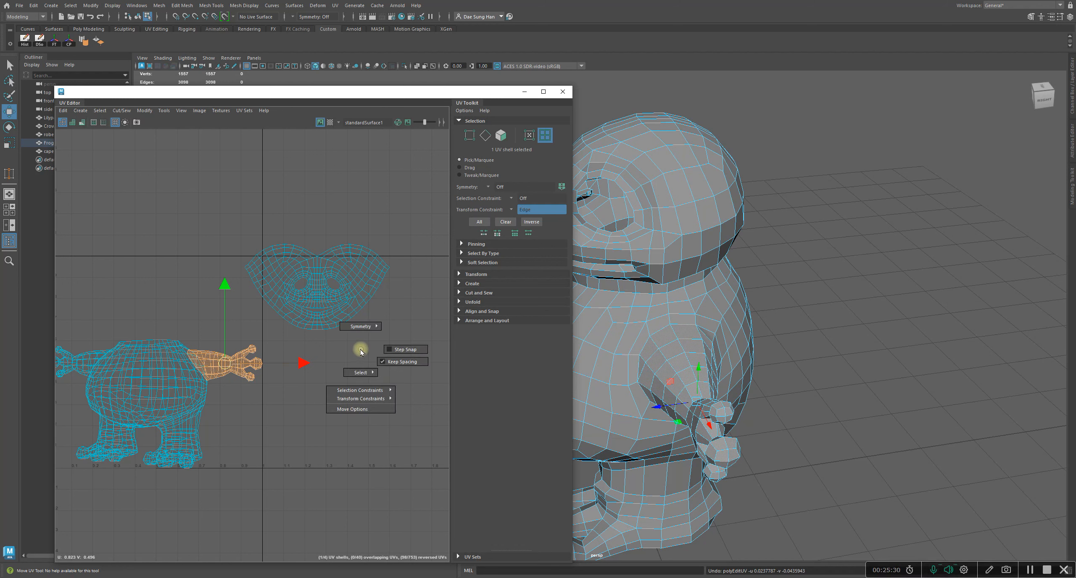
click(360, 349)
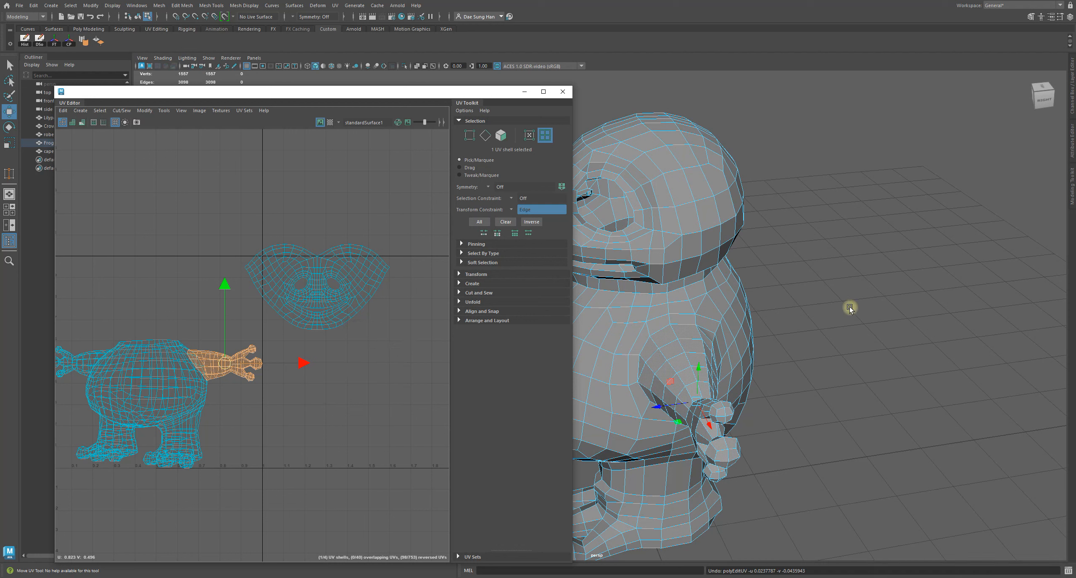
ctrl+shift+right_click(823, 229)
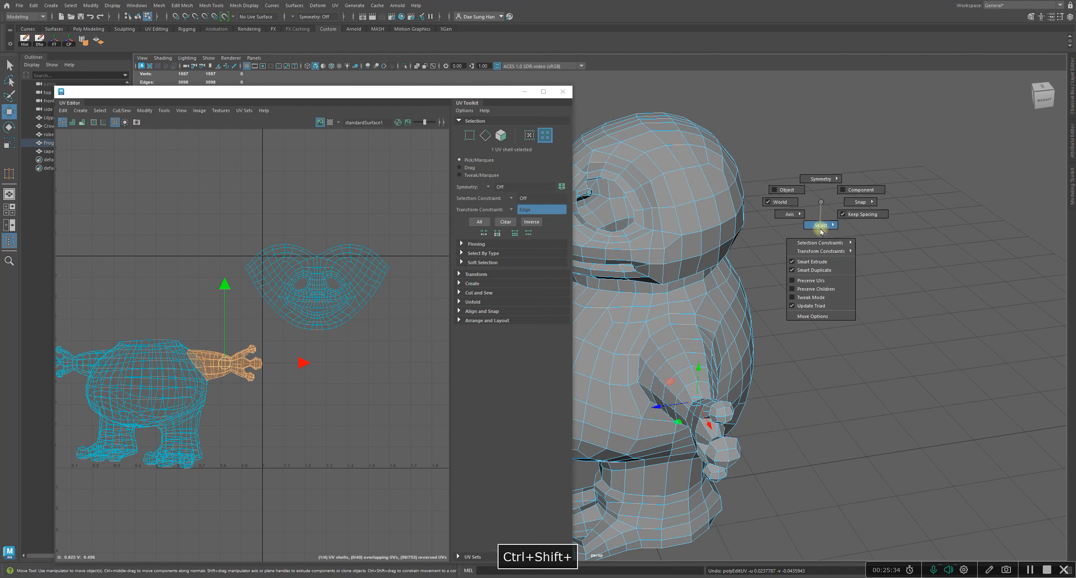
ctrl+shift+right_click(822, 197)
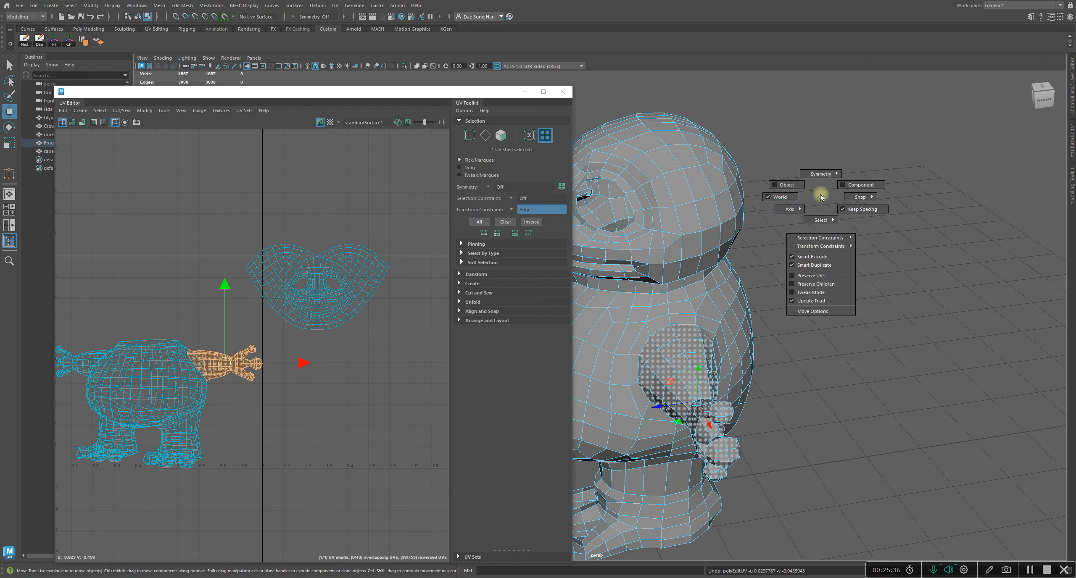
mouse_move(811, 252)
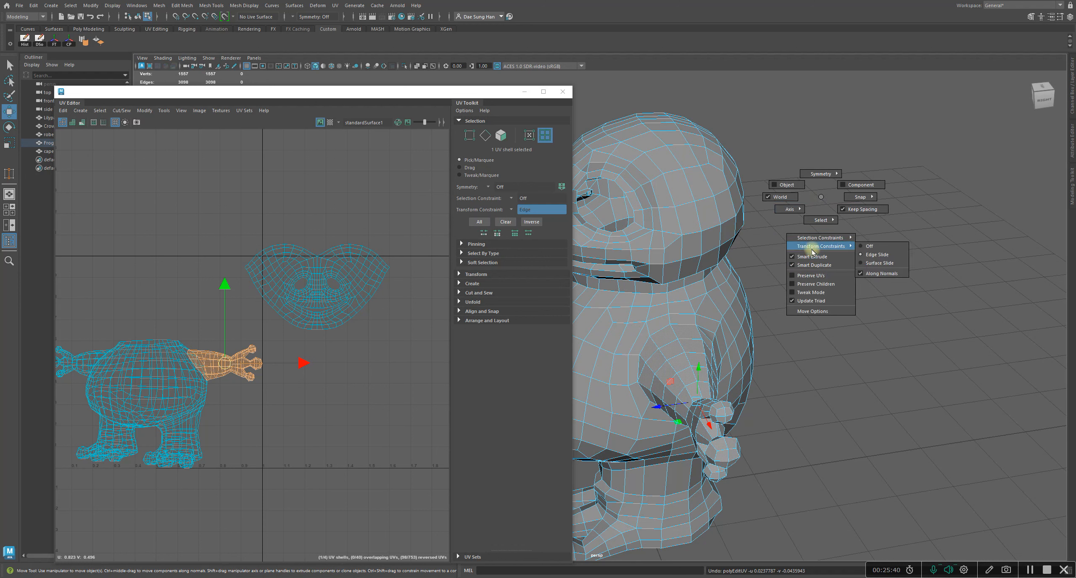
click(874, 249)
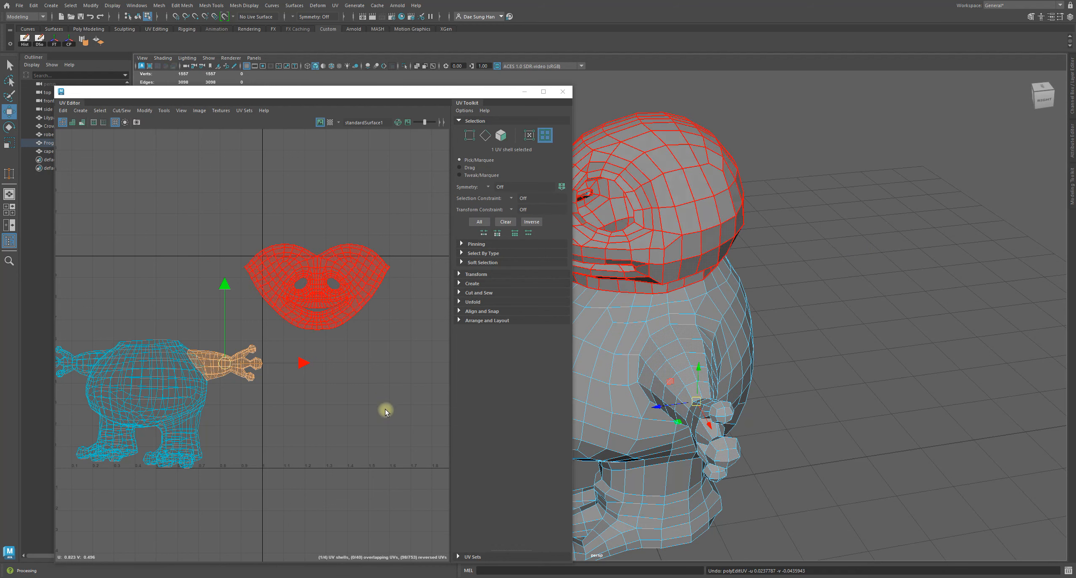
Move both arm UV shells away from the body into the empty space beside and below the head shell
key(w)
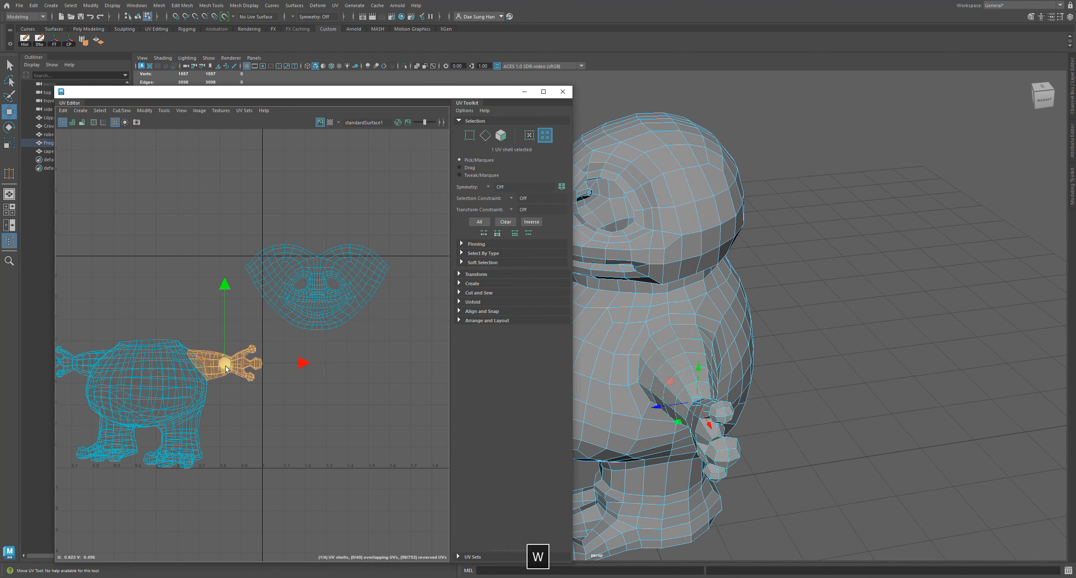
drag(228, 362, 390, 387)
alt+right_drag(377, 400, 311, 400)
alt+middle_drag(311, 400, 253, 369)
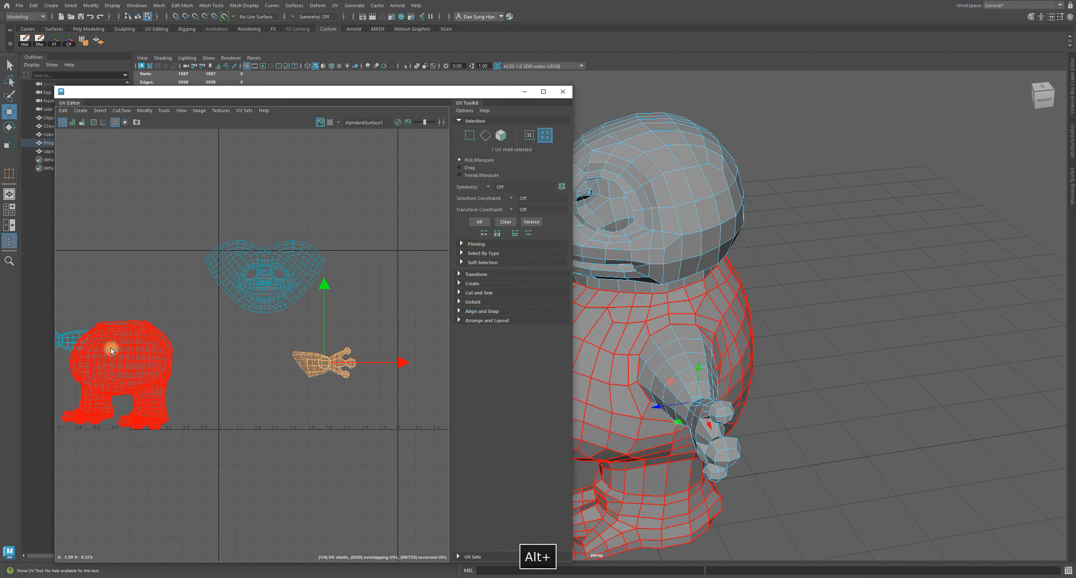
click(68, 332)
drag(66, 339, 369, 294)
alt+middle_drag(326, 288, 226, 313)
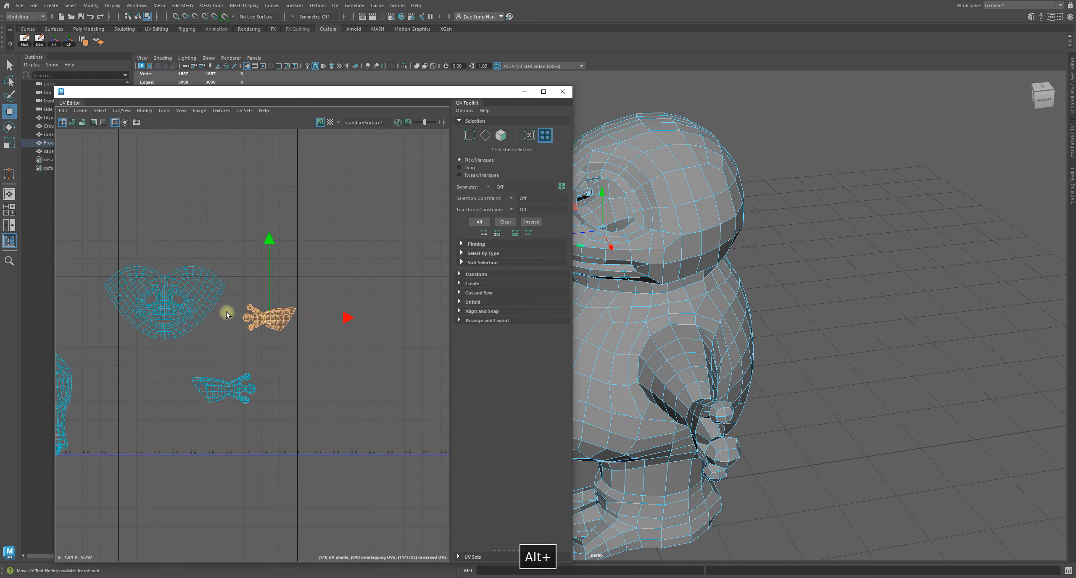
Adjust the positions of the two arm shells so they sit apart beside the head shell, and clear the selection
alt+right_drag(226, 312, 330, 356)
click(276, 461)
drag(219, 460, 217, 457)
click(301, 351)
drag(305, 334, 315, 354)
click(367, 478)
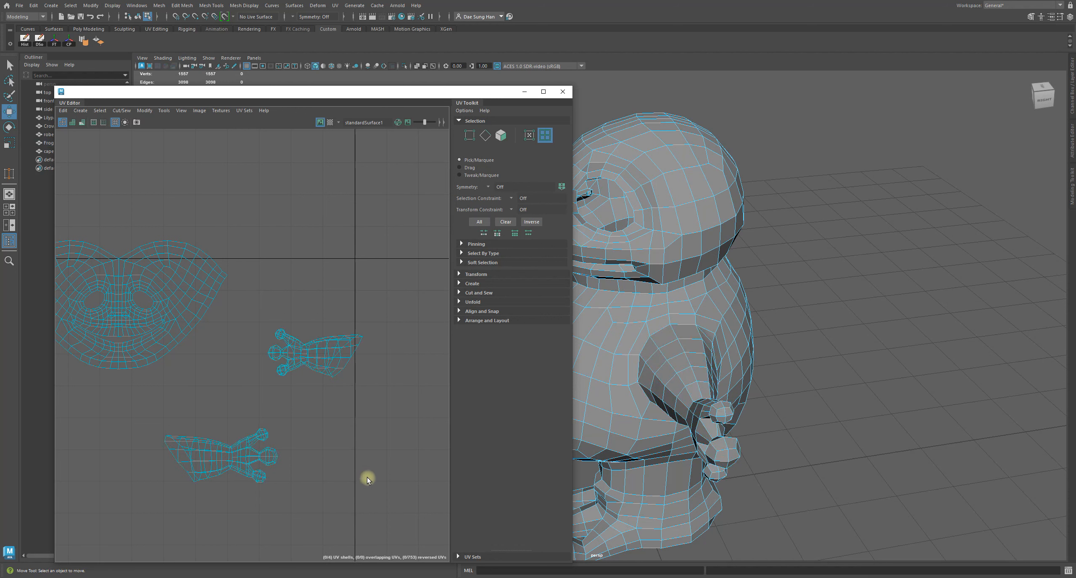
Examine the separated arm shell in the UV layout and the matching arm from below on the model
alt+middle_drag(302, 454, 309, 377)
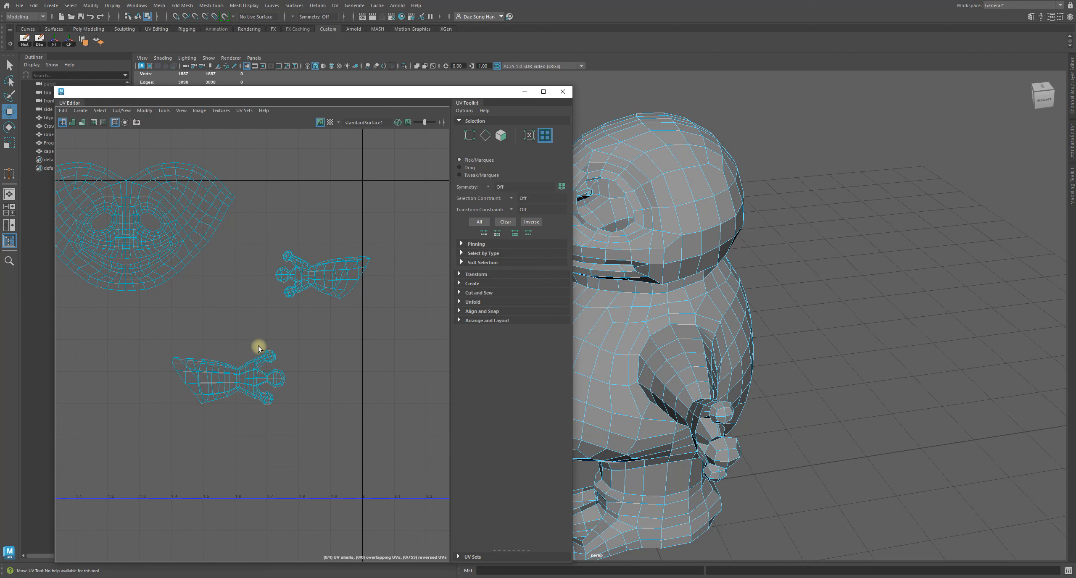
click(270, 366)
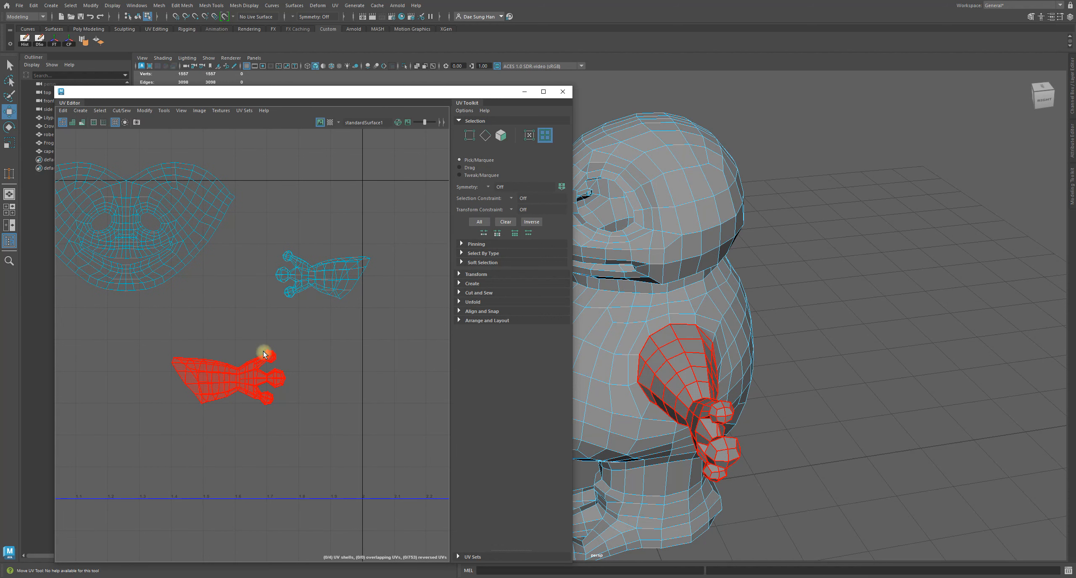
click(317, 362)
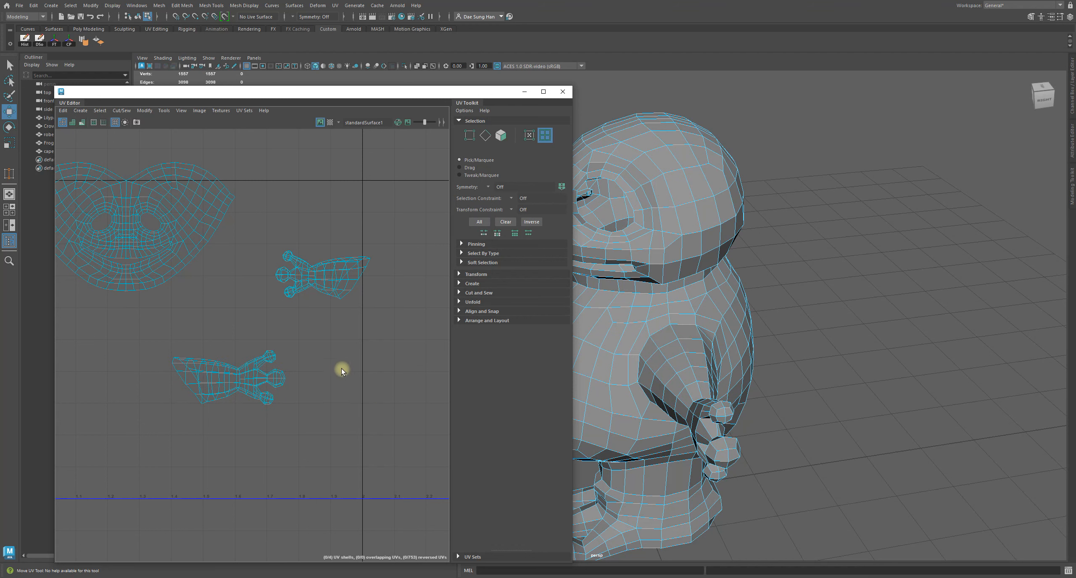
alt+drag(1000, 334, 809, 224)
alt+right_drag(707, 300, 666, 341)
alt+middle_drag(665, 341, 718, 187)
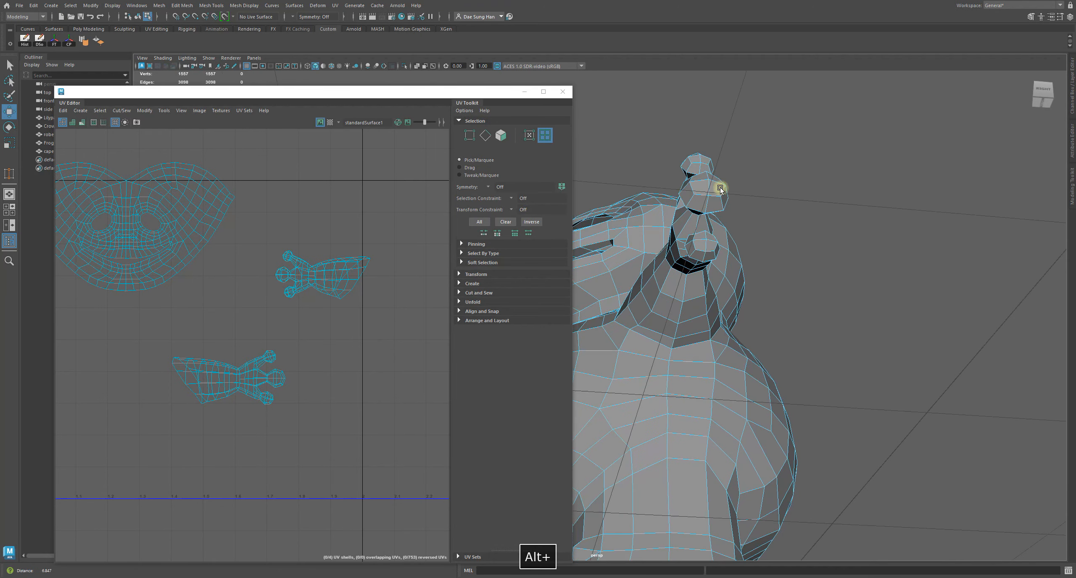
Switch to edge selection and select a lengthwise edge on the underside of the frog's arm near the body
alt+right_drag(718, 187, 795, 333)
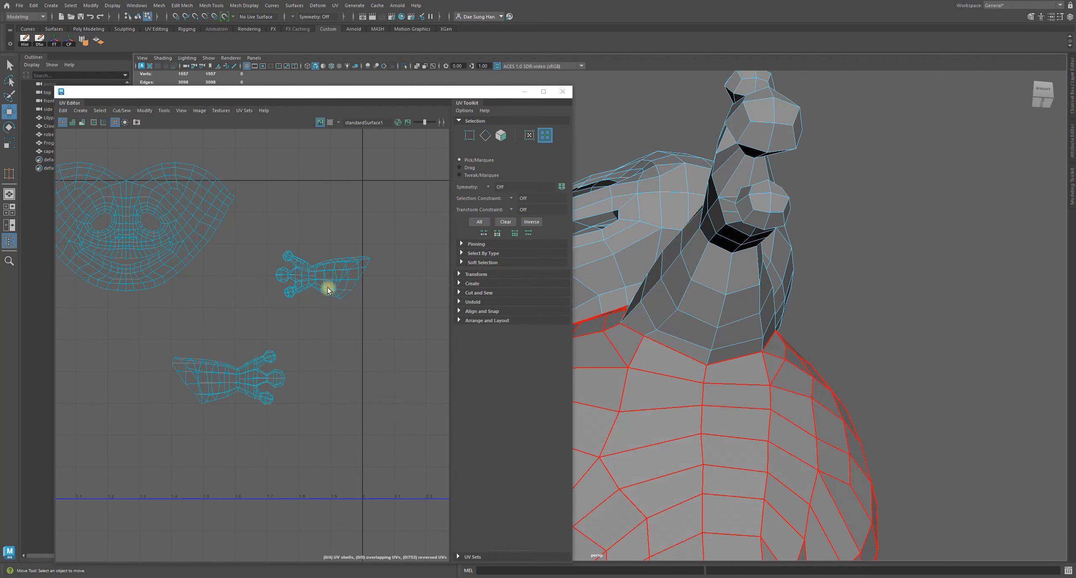
click(528, 137)
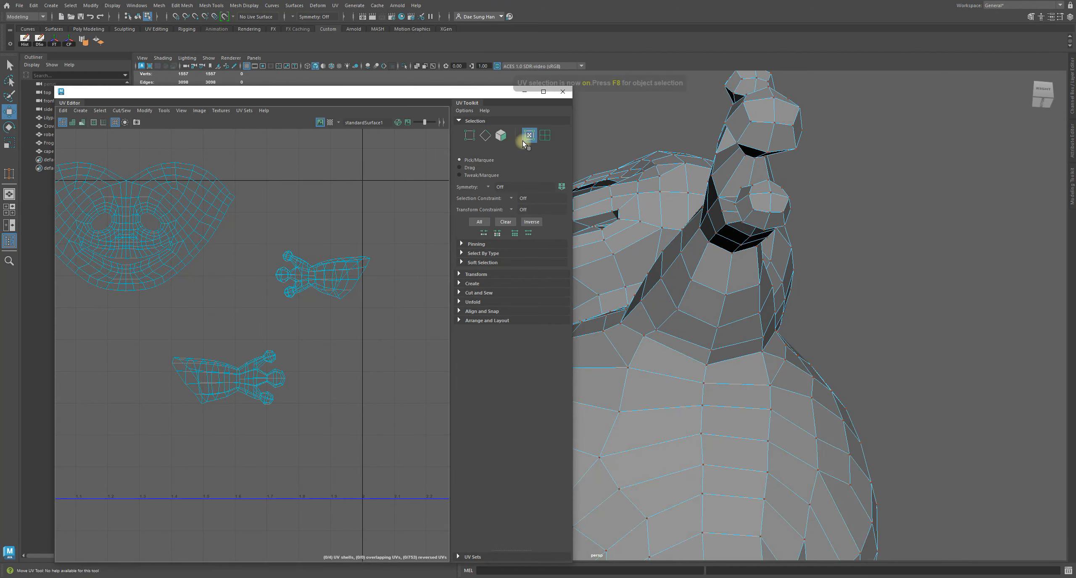
click(471, 135)
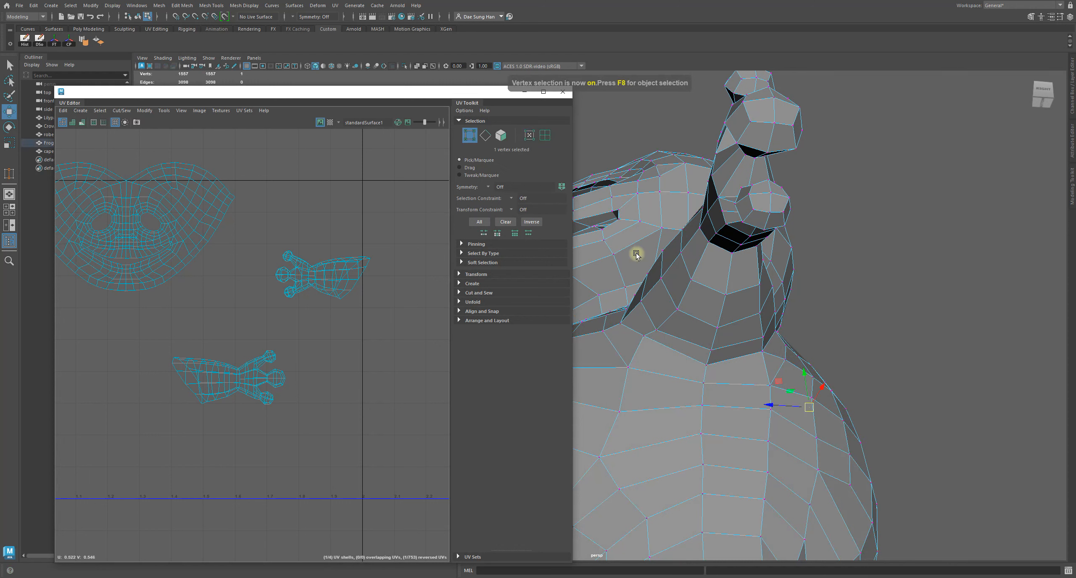
right_drag(724, 317, 713, 147)
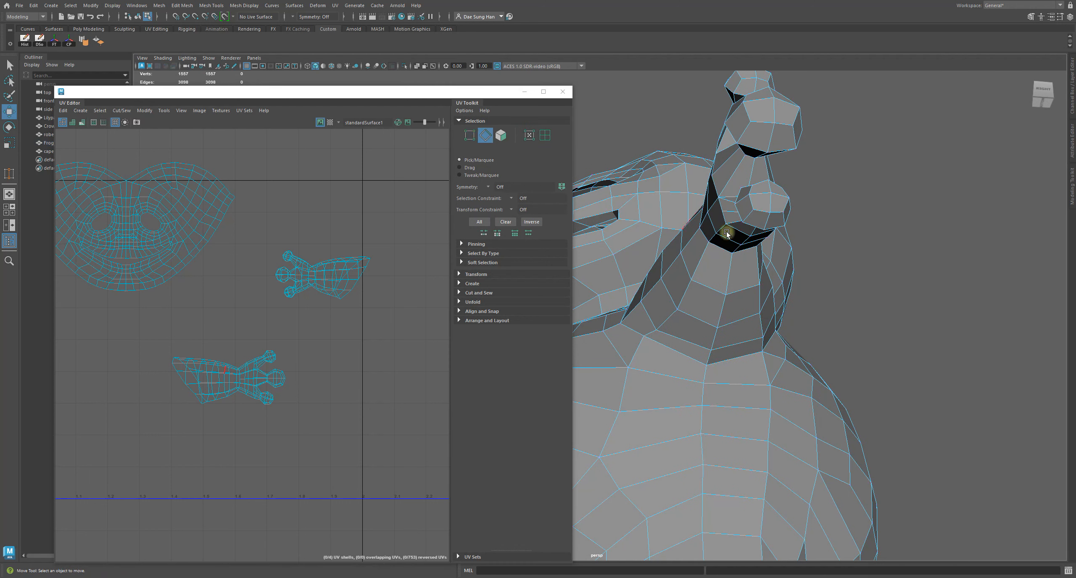
right_drag(708, 265, 707, 172)
alt+drag(728, 289, 682, 215)
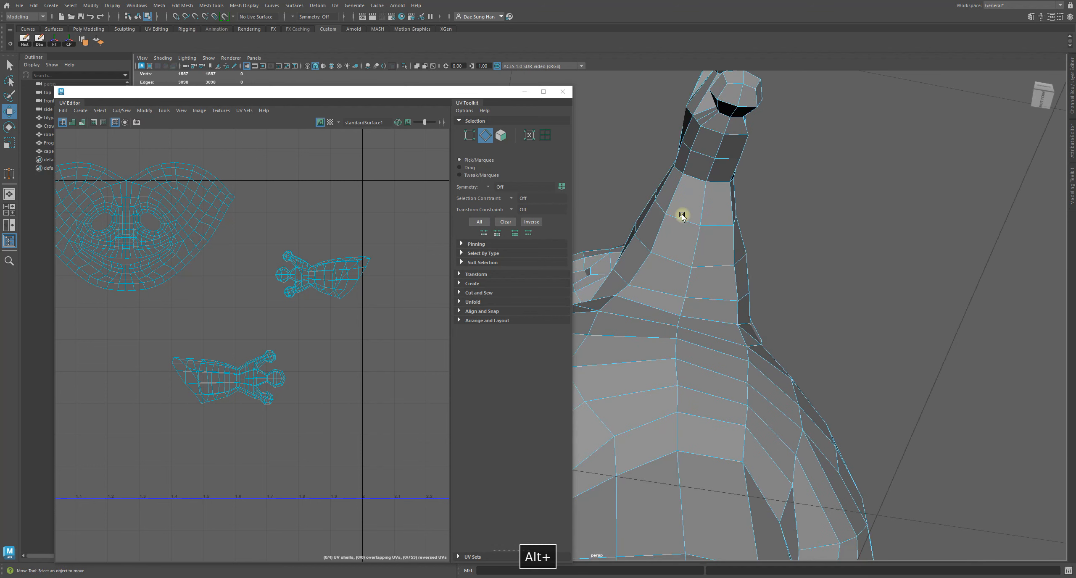
alt+right_drag(682, 216, 792, 324)
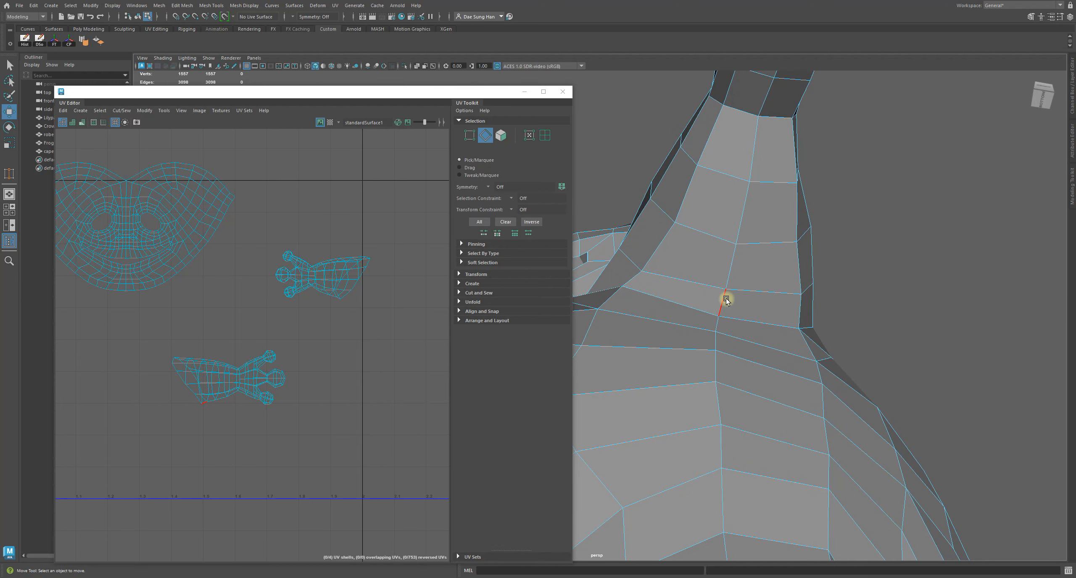
click(726, 299)
key(q)
Move the UV Editor window clear of the hand and select the edge run along the arm's underside to the lower finger
alt+drag(745, 270, 739, 313)
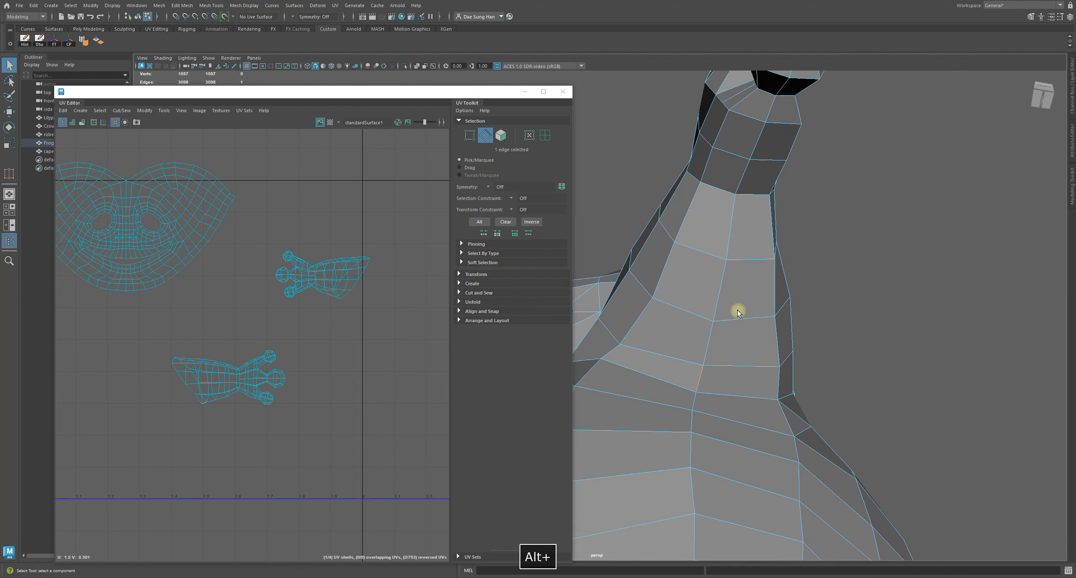
alt+drag(782, 160, 738, 243)
alt+drag(690, 304, 730, 310)
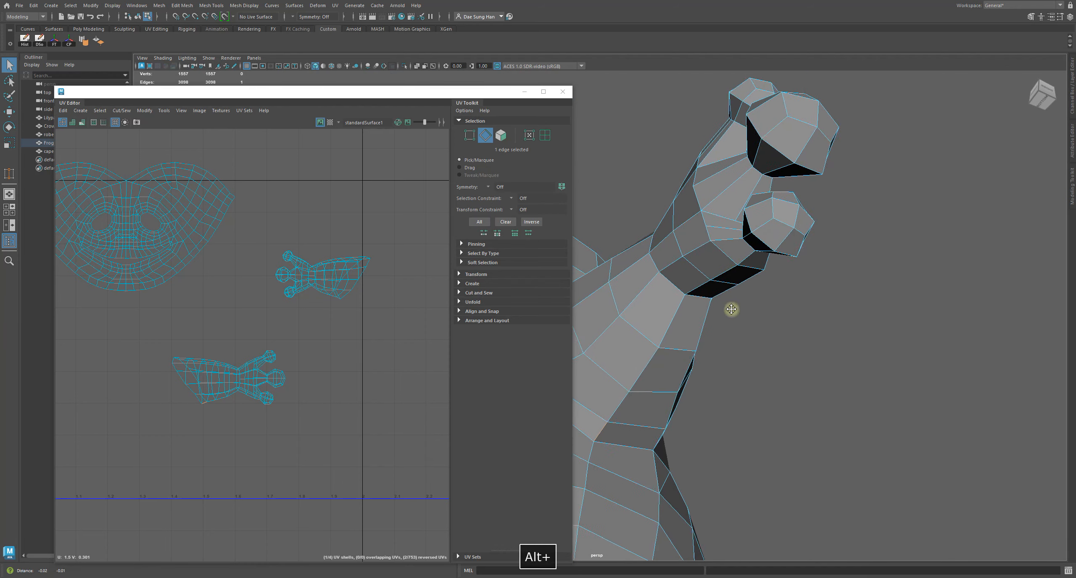
alt+middle_drag(730, 310, 867, 306)
drag(473, 93, 301, 205)
alt+drag(731, 257, 721, 285)
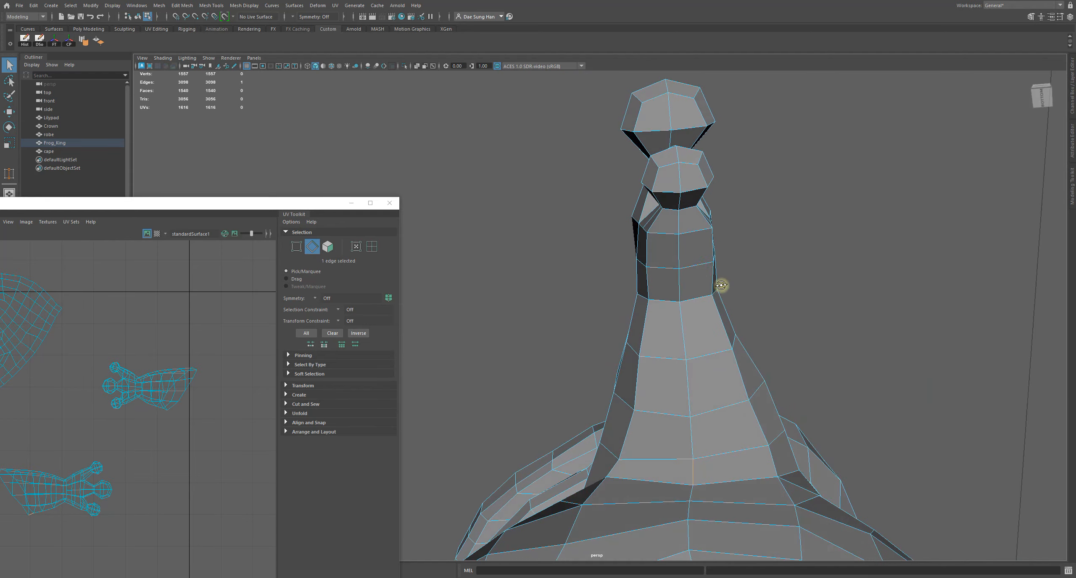
alt+drag(682, 201, 735, 266)
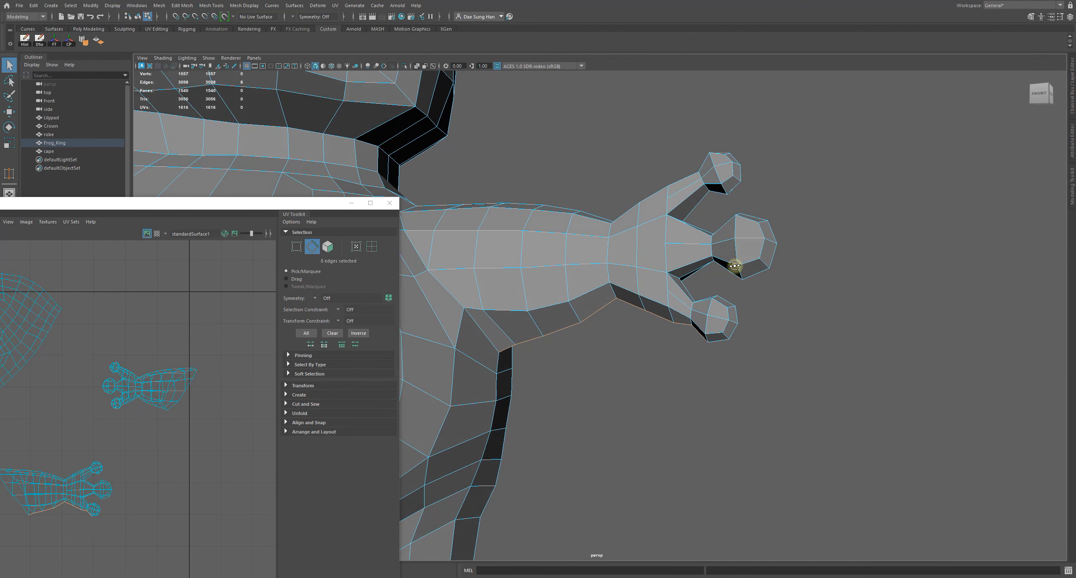
Extend the seam selection with edges around the lower finger and between it and the middle finger
alt+drag(719, 329, 751, 297)
shift+click(685, 268)
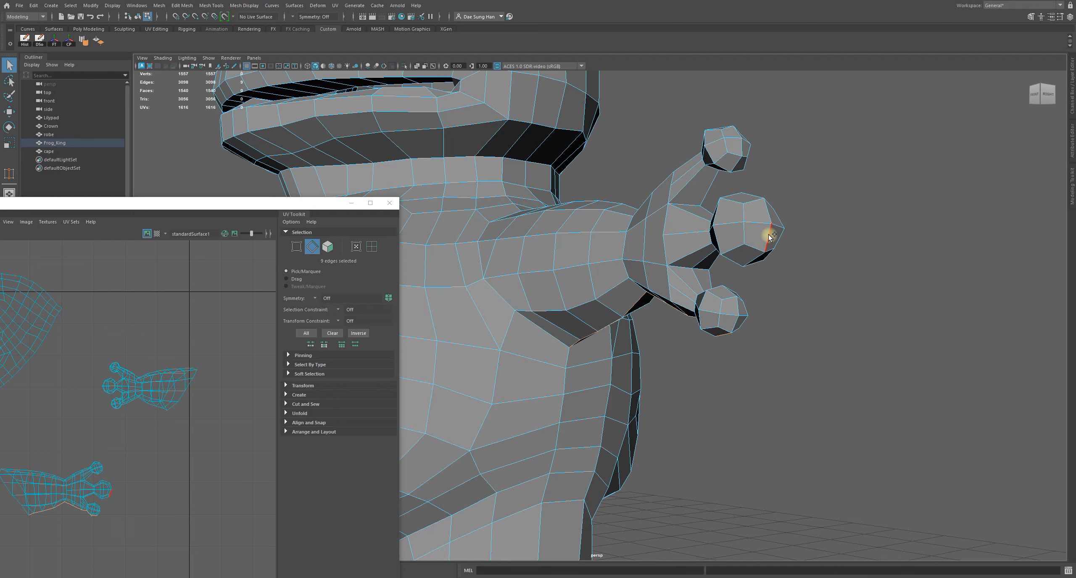
alt+drag(770, 237, 610, 408)
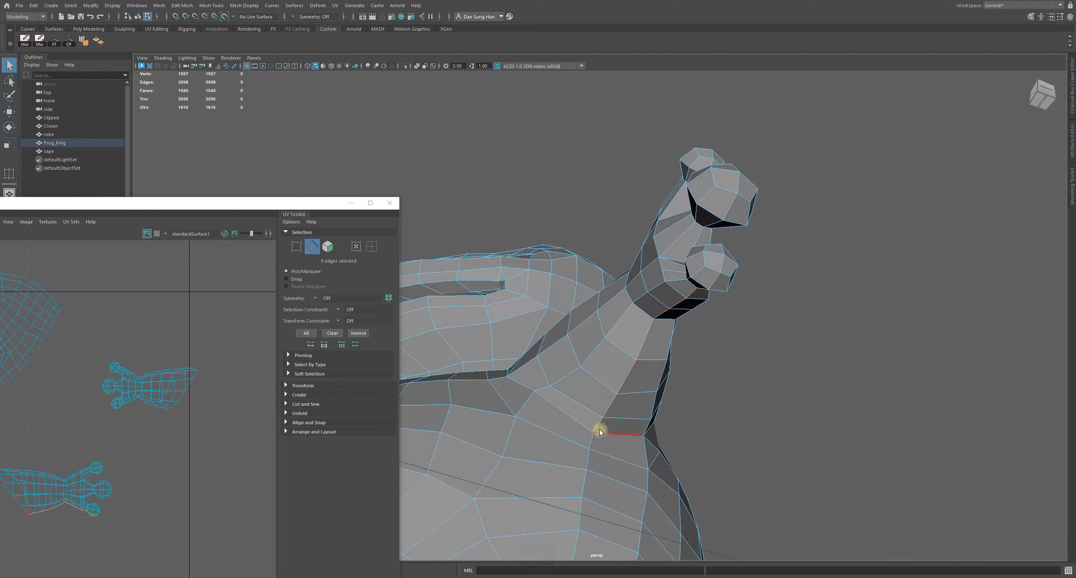
alt+drag(719, 259, 718, 309)
shift+double_click(693, 289)
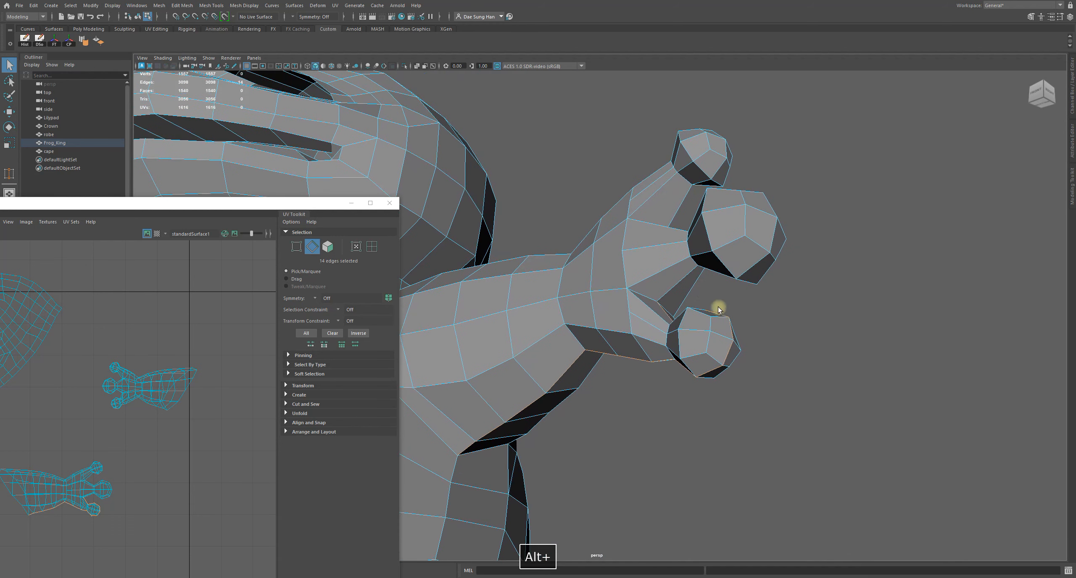
shift+double_click(760, 261)
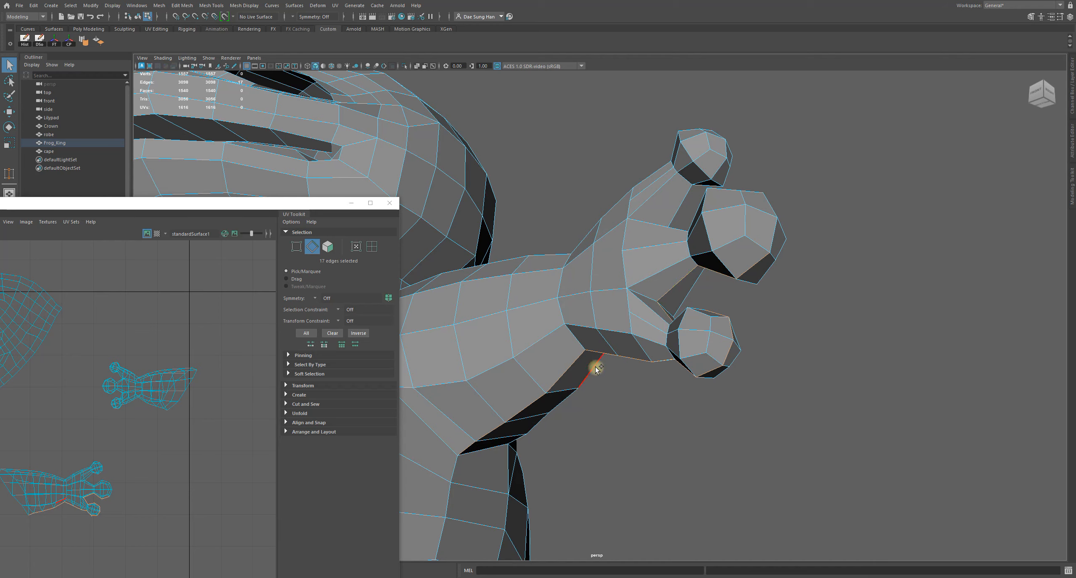
Add an edge at the middle fingertip to the seam selection
alt+drag(790, 297, 742, 274)
alt+drag(731, 216, 747, 279)
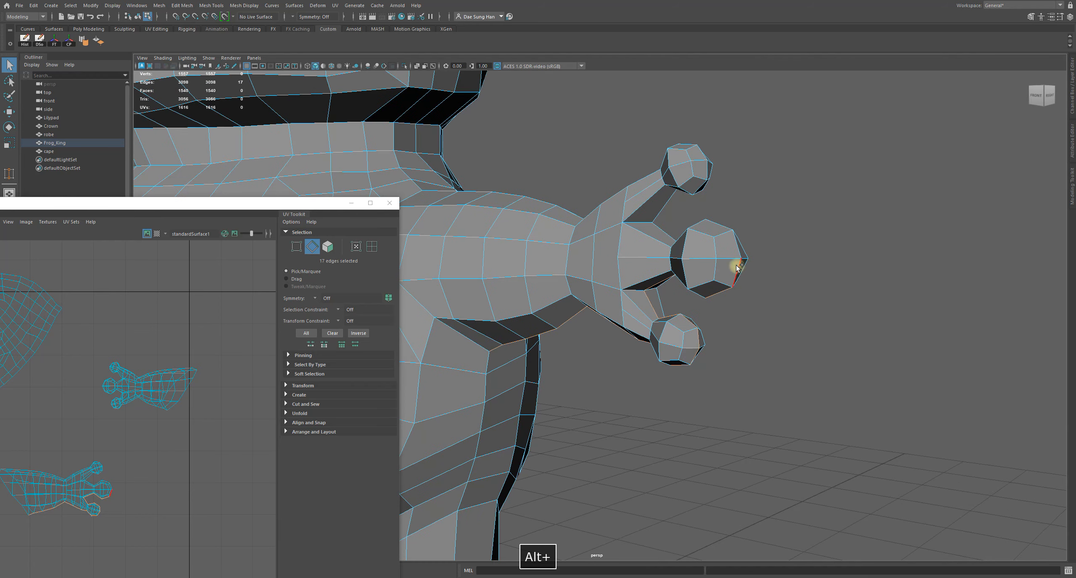
shift+click(737, 267)
alt+drag(865, 324, 844, 306)
Cut the UVs of the arm shell along the selected seam edges
alt+drag(676, 240, 308, 439)
alt+middle_drag(157, 408, 291, 297)
alt+middle_drag(133, 426, 34, 418)
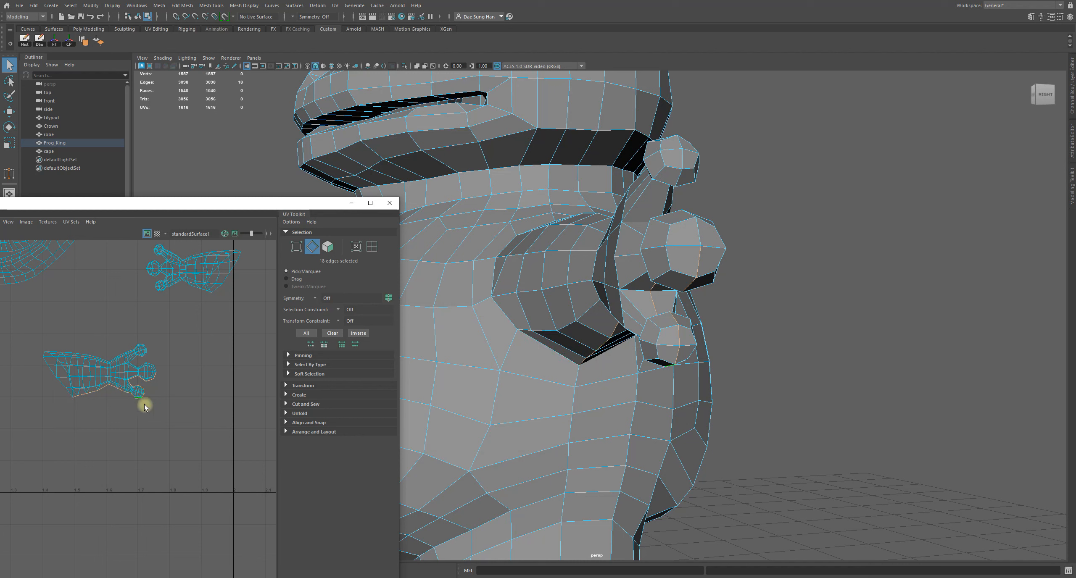
alt+right_drag(138, 403, 121, 401)
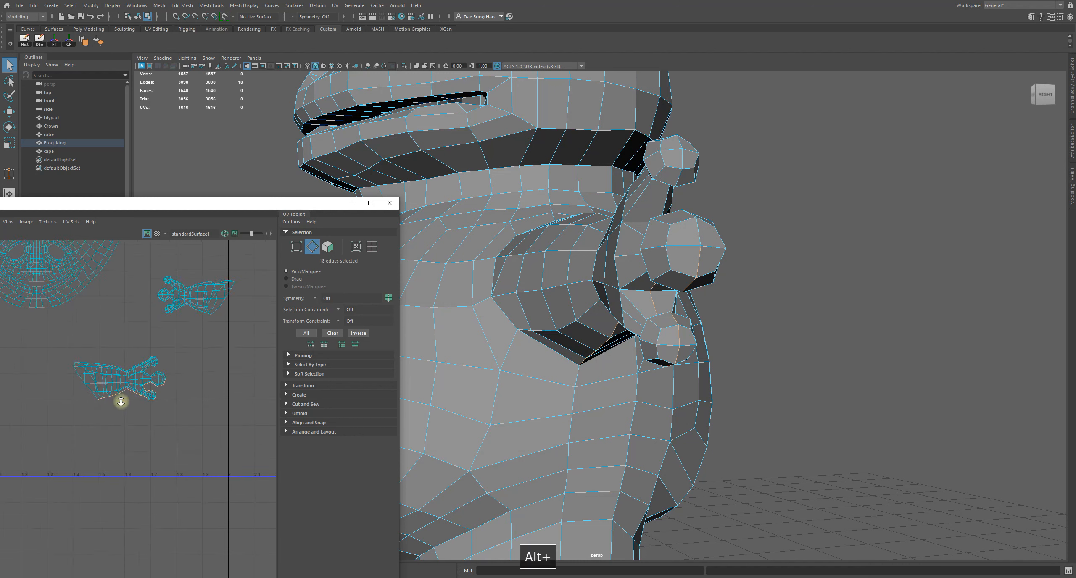
alt+middle_drag(172, 399, 124, 432)
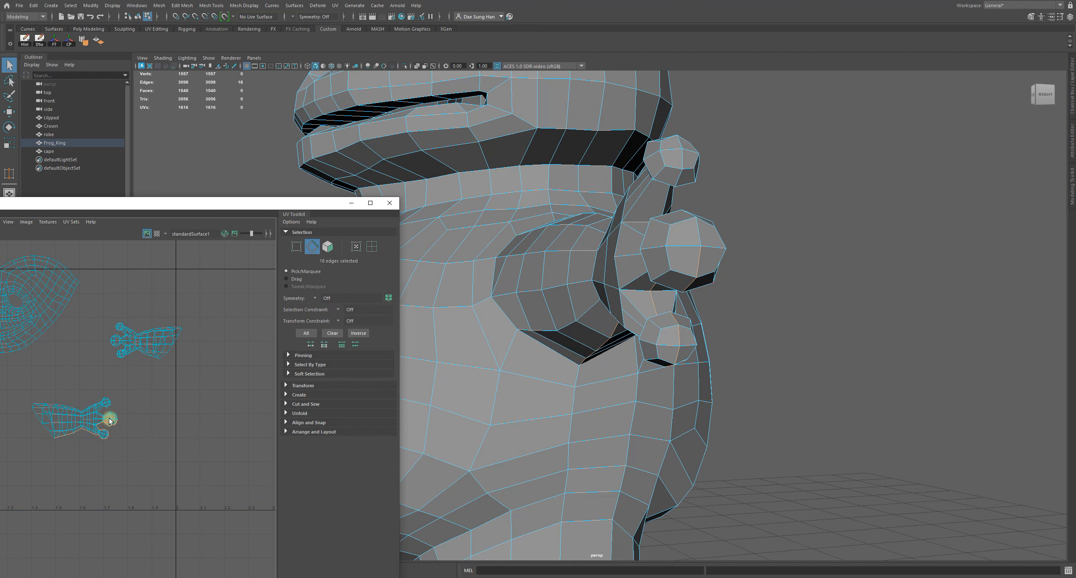
alt+middle_drag(123, 468, 108, 420)
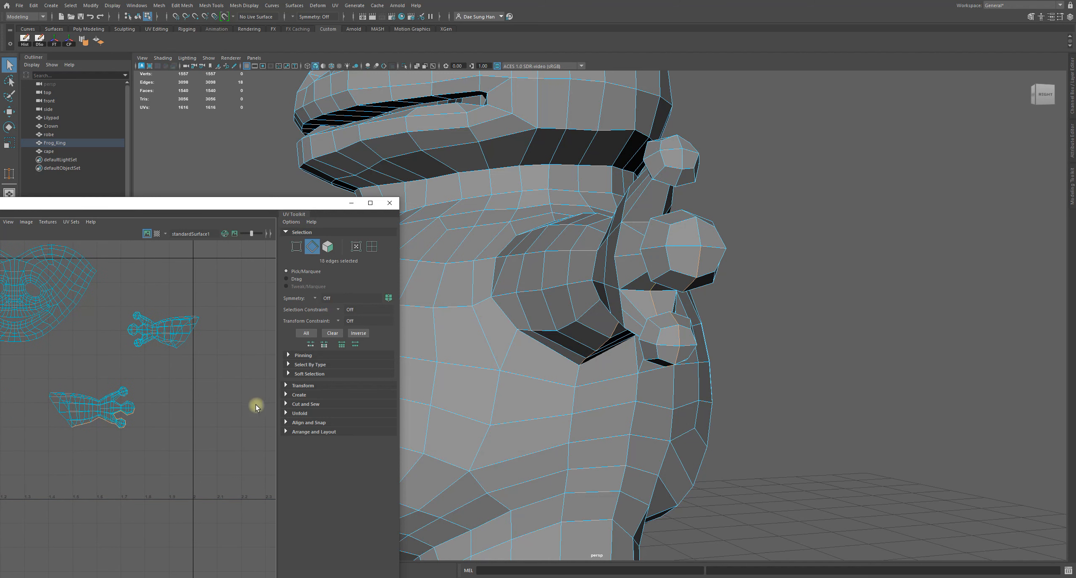
shift+right_click(175, 406)
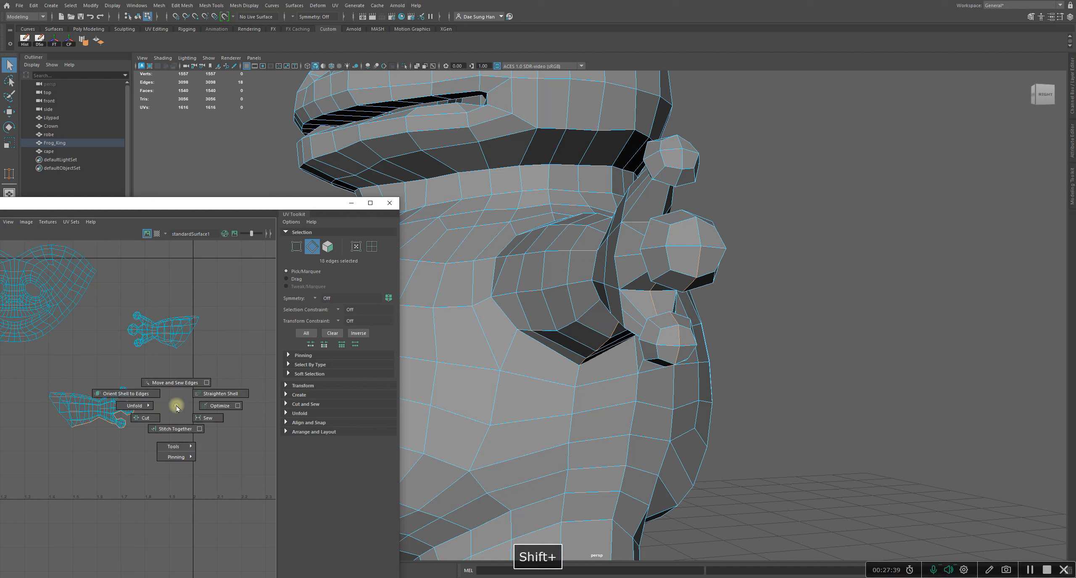
click(153, 418)
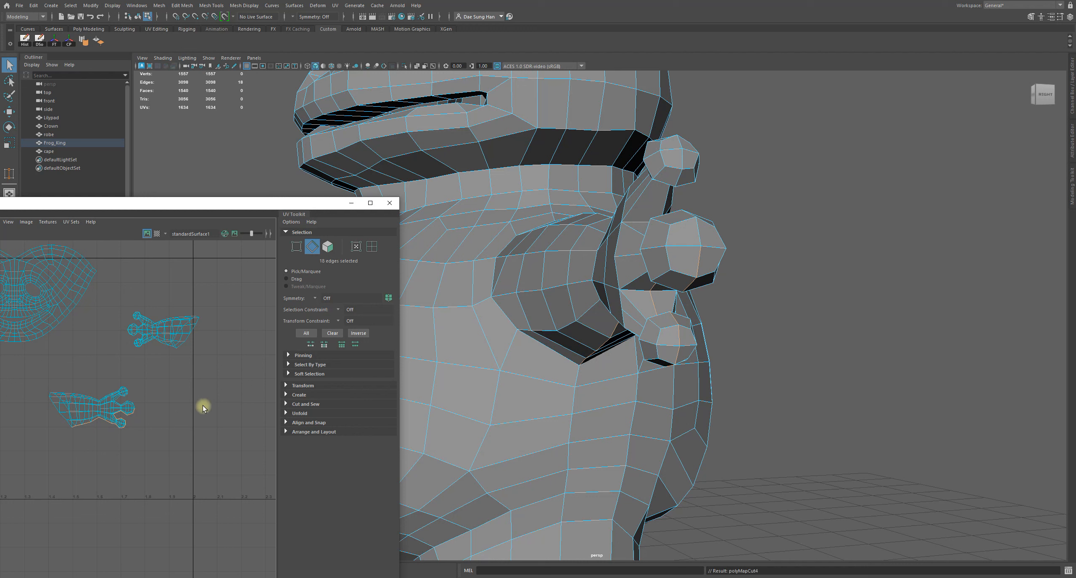
Select all UVs of the cut arm shell and unfold them
click(185, 427)
click(112, 403)
click(194, 428)
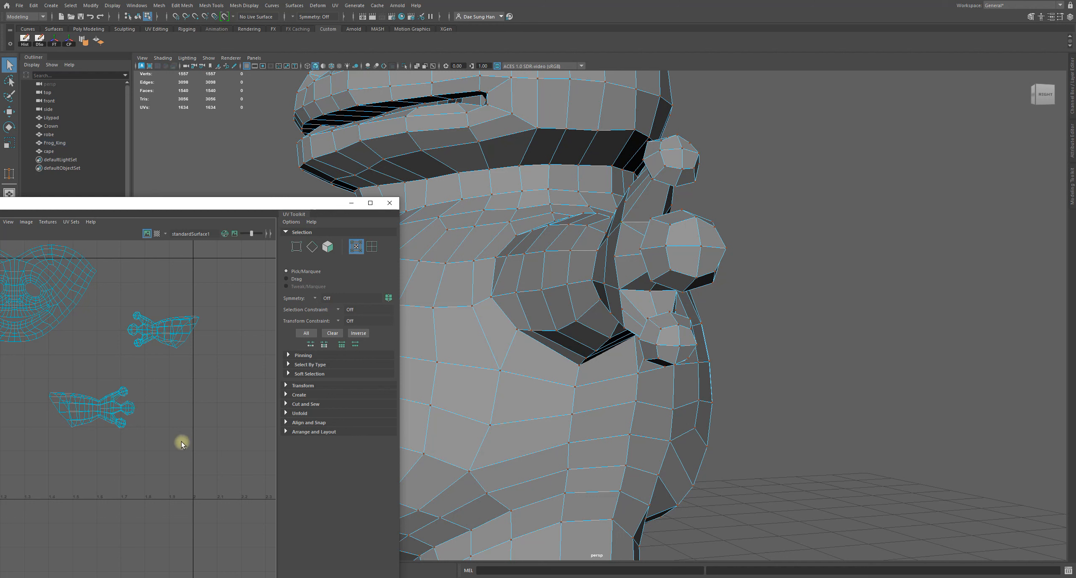
drag(175, 438, 6, 372)
key(w)
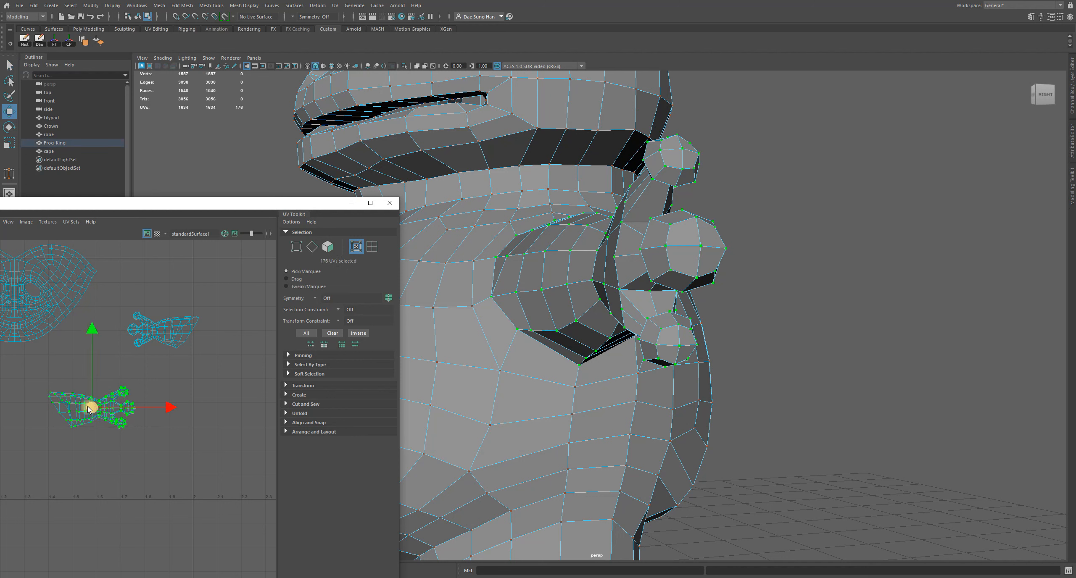
click(287, 231)
click(299, 269)
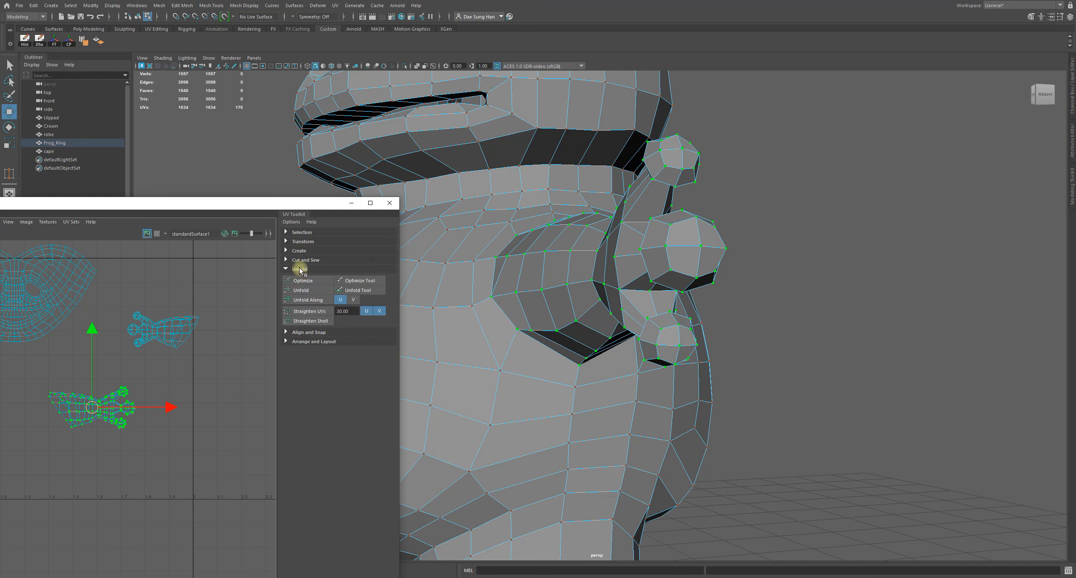
click(302, 291)
Examine the unfolded arm shell and select the pinched UV cluster in its middle to locate it on the model
alt+right_drag(84, 415, 181, 488)
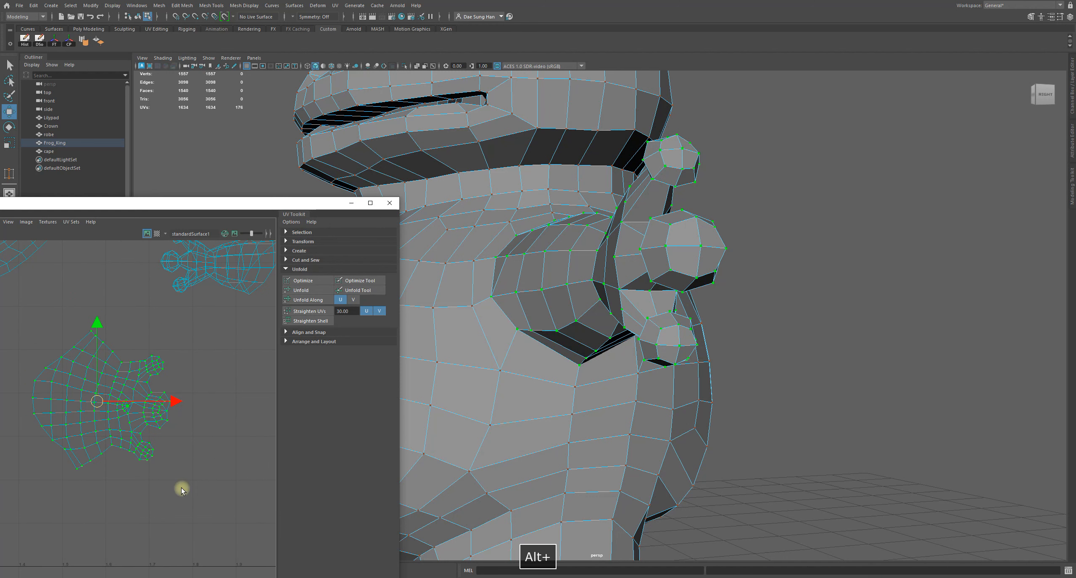
alt+right_drag(118, 425, 250, 471)
drag(206, 209, 280, 136)
alt+middle_drag(760, 357, 888, 316)
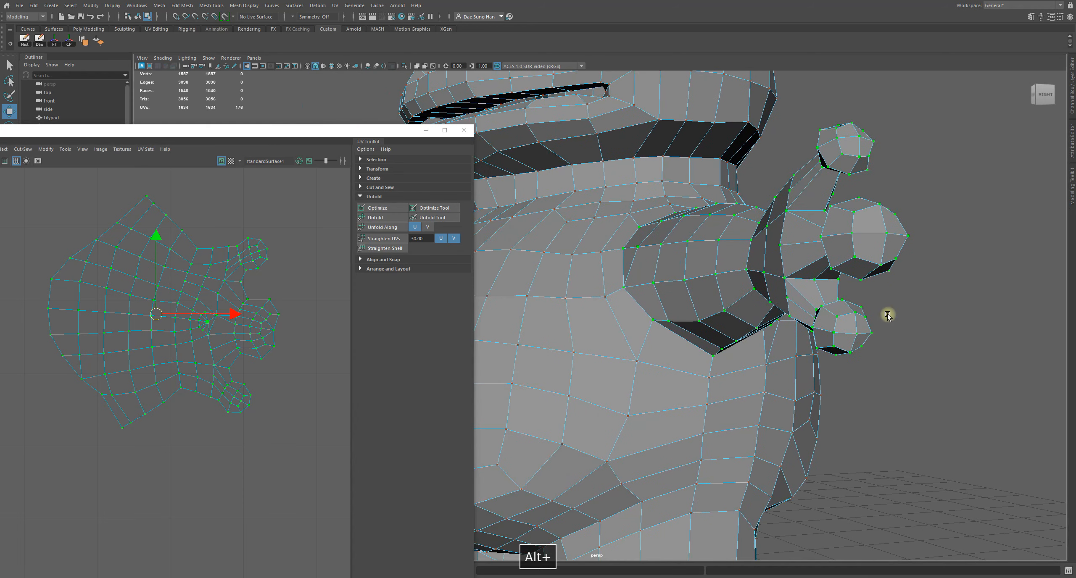
alt+right_drag(289, 370, 289, 402)
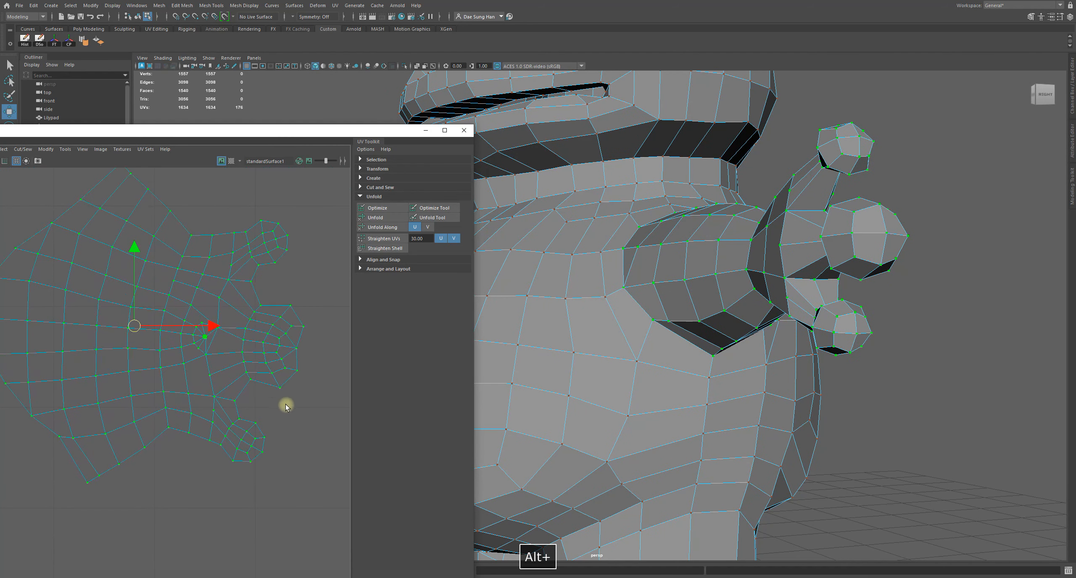
click(286, 403)
drag(191, 317, 209, 343)
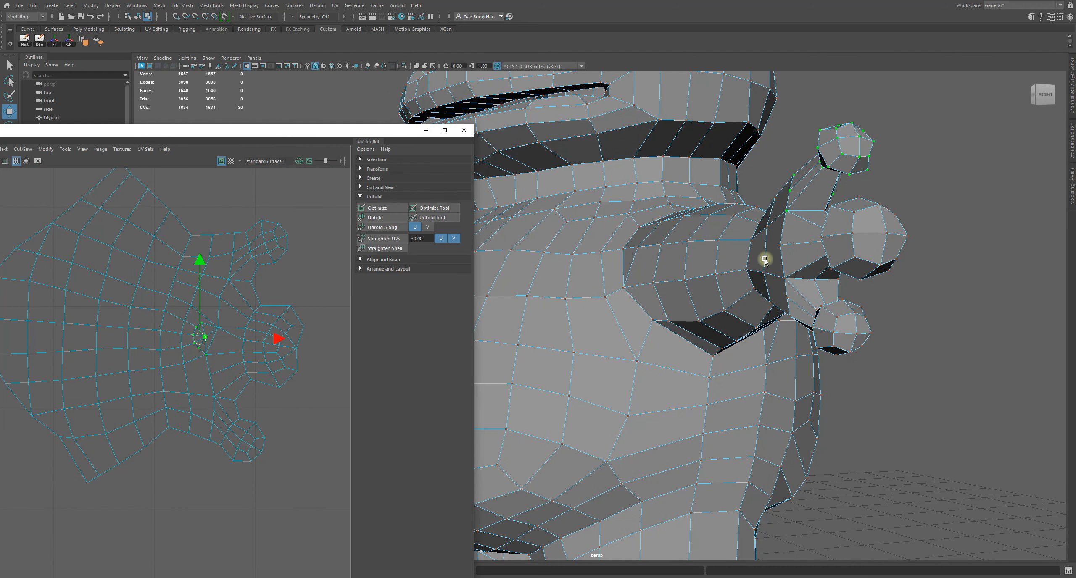
alt+drag(849, 180, 759, 130)
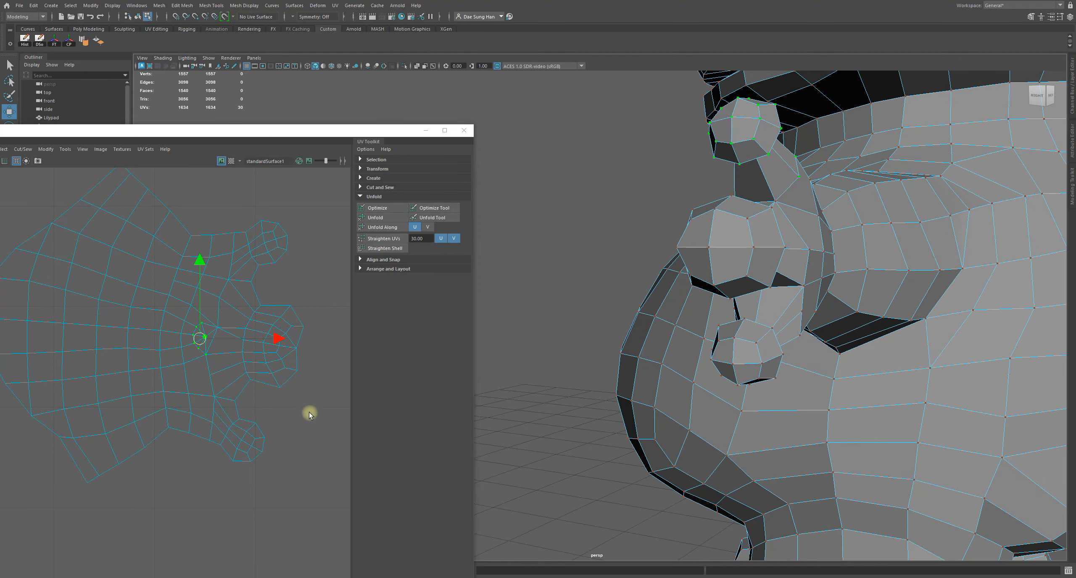
click(321, 413)
alt+right_drag(321, 413, 274, 384)
alt+drag(748, 192, 687, 285)
Switch to face selection and select the faces across the middle of the unfolded arm shell to compare them with the arm model
right_drag(720, 269, 714, 278)
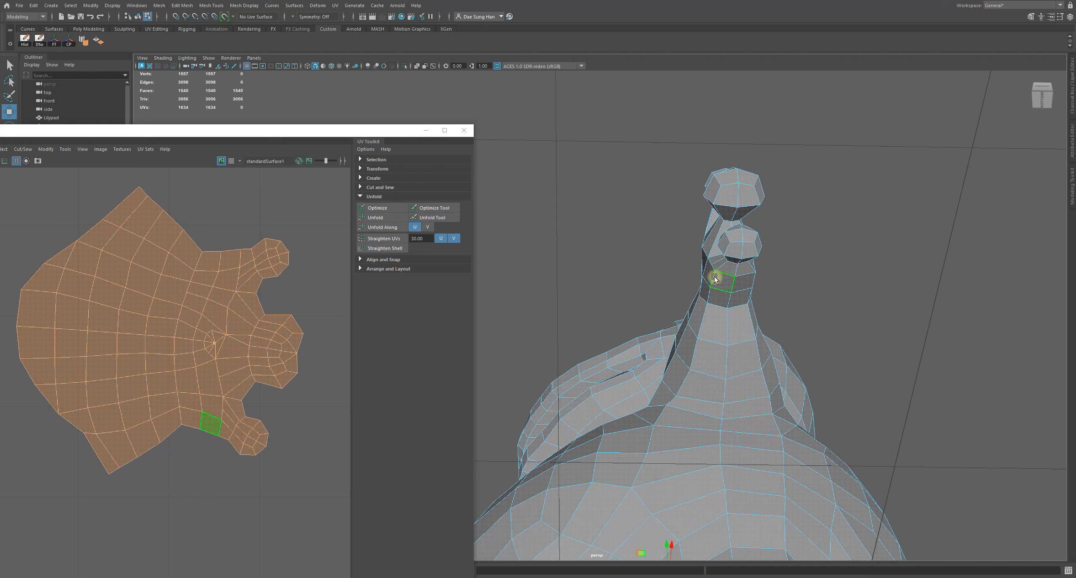
drag(89, 286, 211, 404)
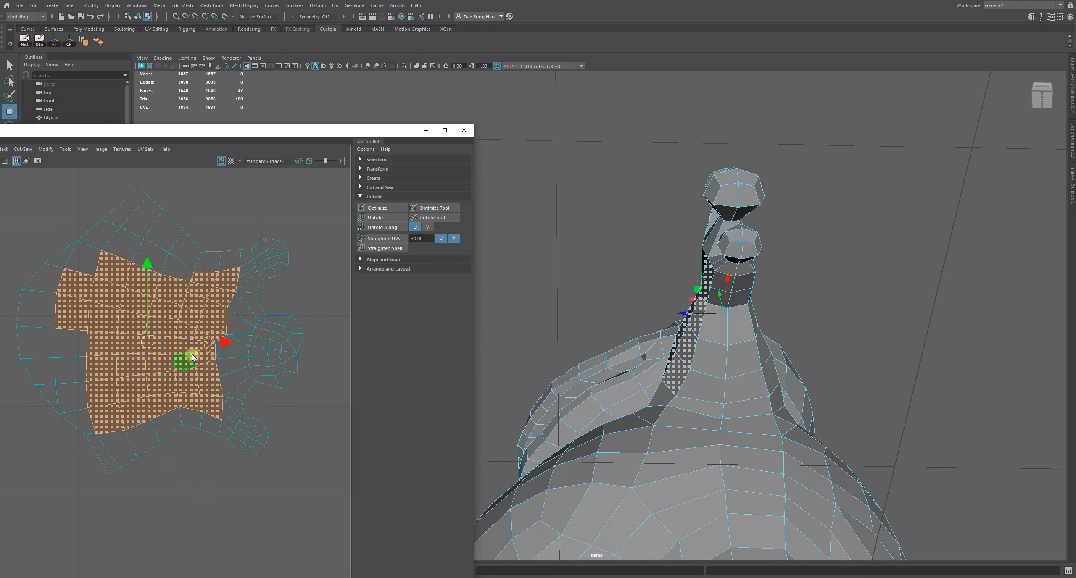
alt+drag(758, 331, 339, 329)
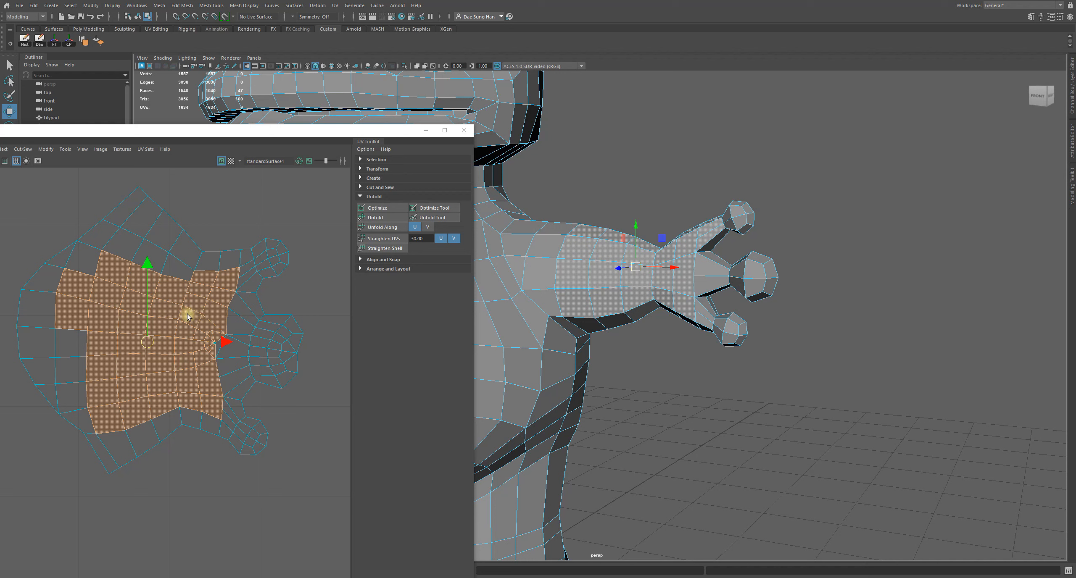
alt+right_drag(216, 340, 249, 357)
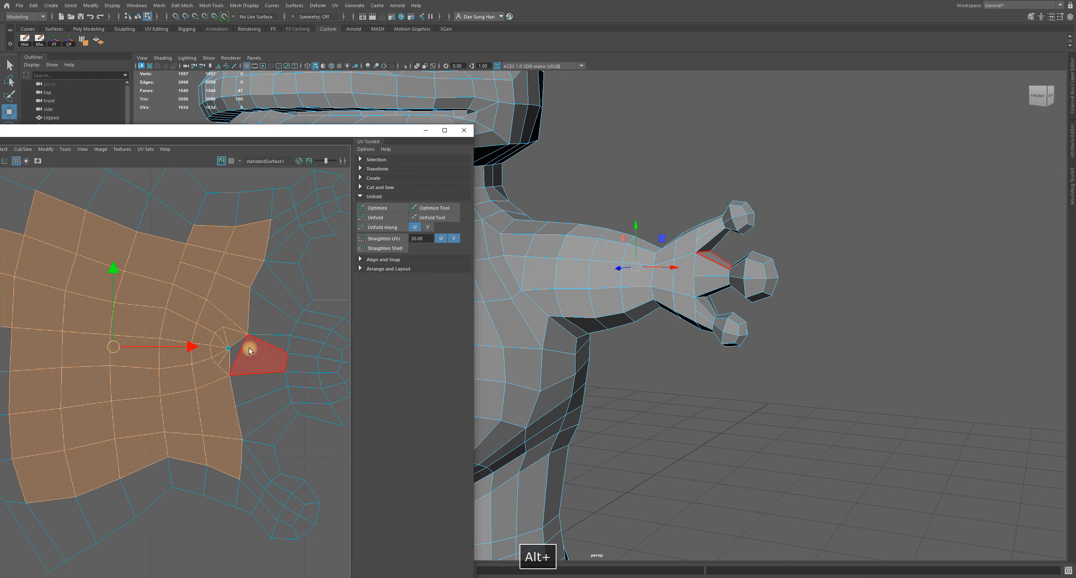
drag(93, 322, 337, 391)
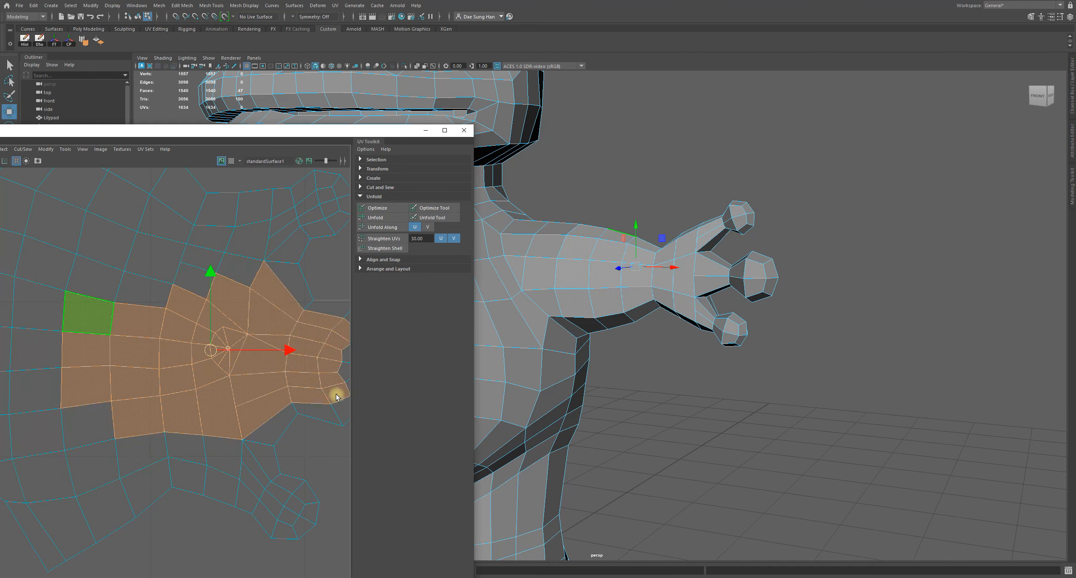
ctrl+shift+drag(213, 437, 6, 212)
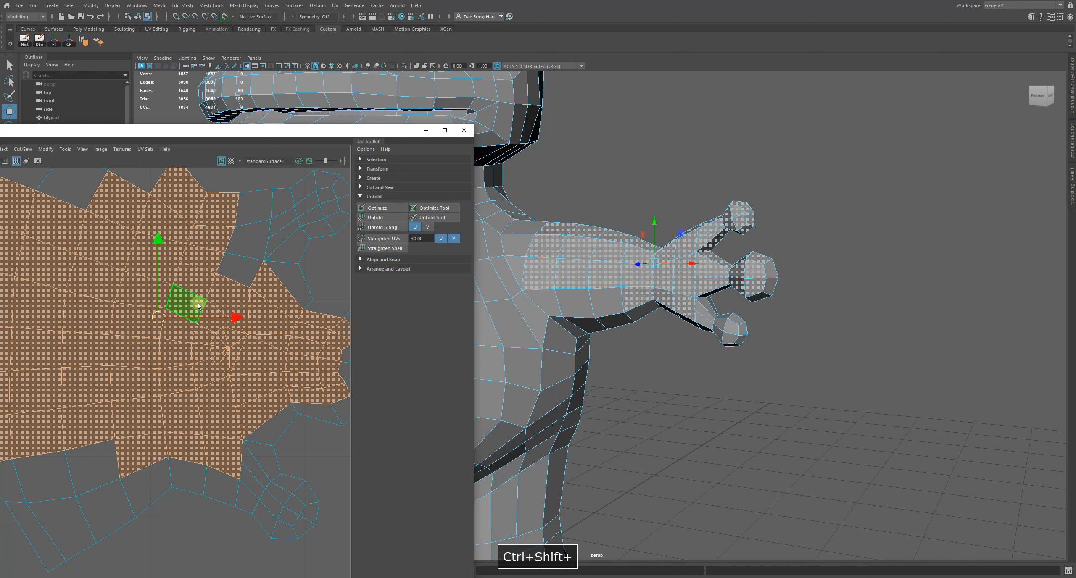
alt+drag(783, 340, 614, 325)
alt+right_drag(211, 372, 3, 374)
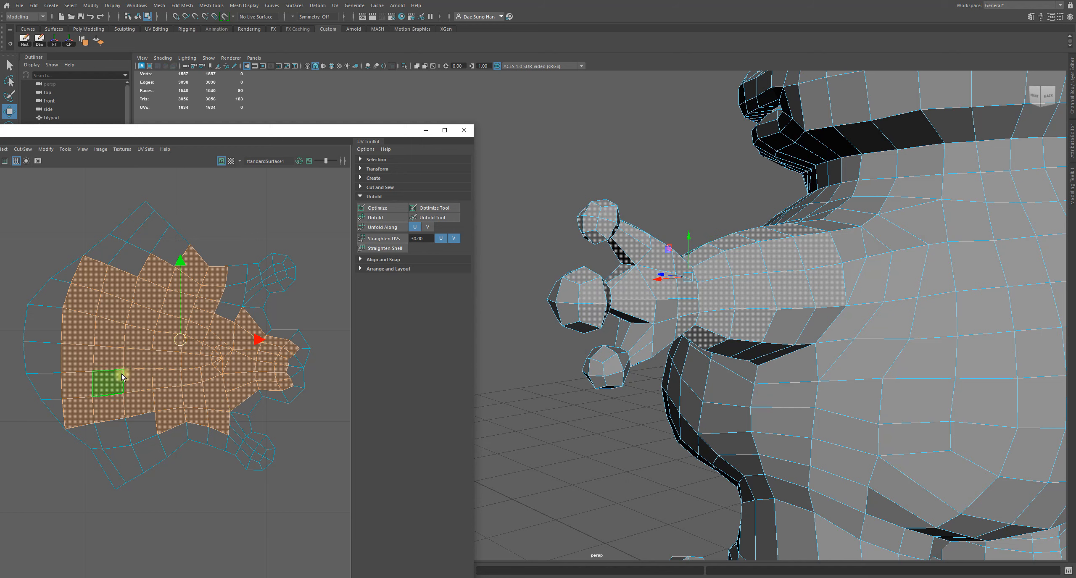
Extend the face selection to the shell's outer arm rows and finger bases, and compare its extent with the model from several sides
ctrl+shift+drag(110, 367, 162, 424)
ctrl+shift+drag(148, 243, 167, 270)
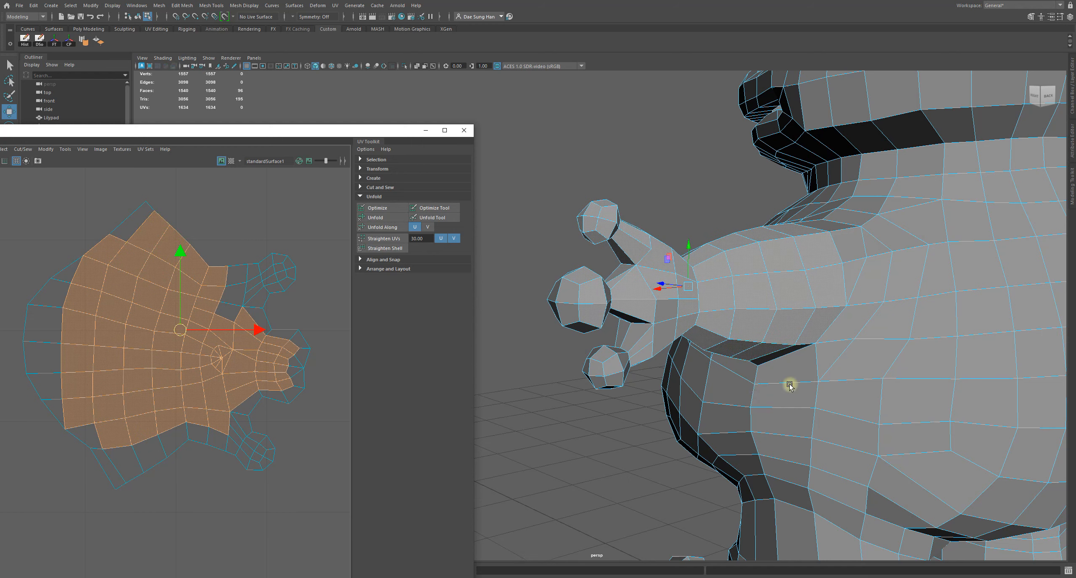
alt+drag(790, 379, 819, 370)
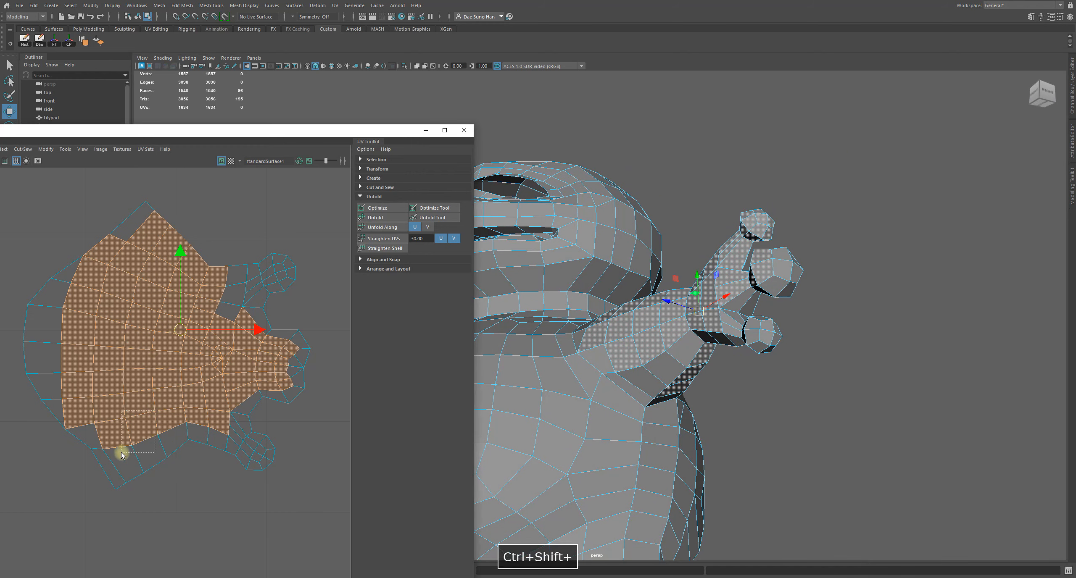
ctrl+shift+drag(120, 449, 170, 421)
ctrl+shift+drag(238, 436, 239, 437)
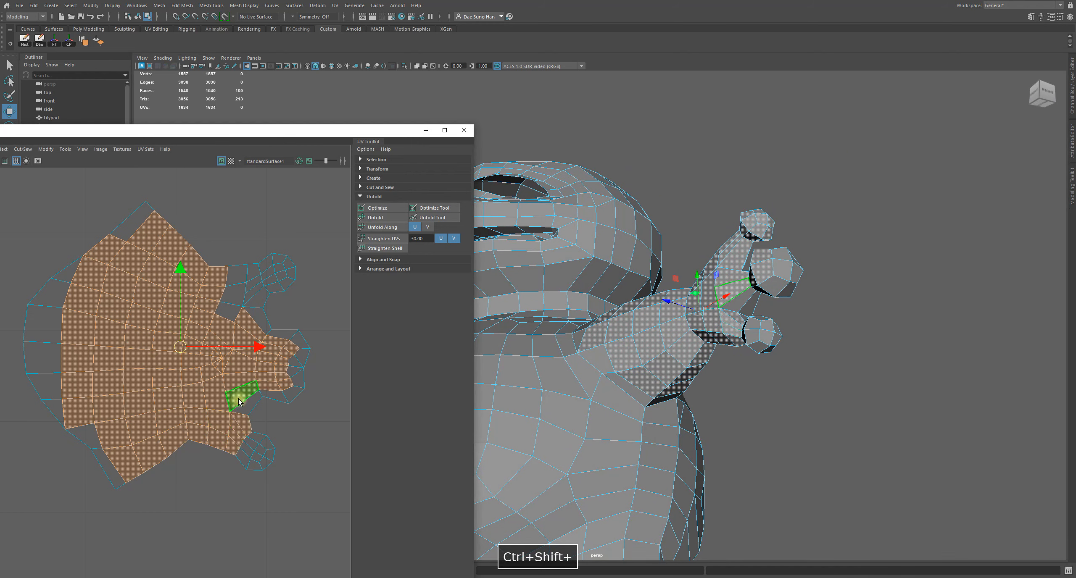
alt+drag(555, 404, 758, 331)
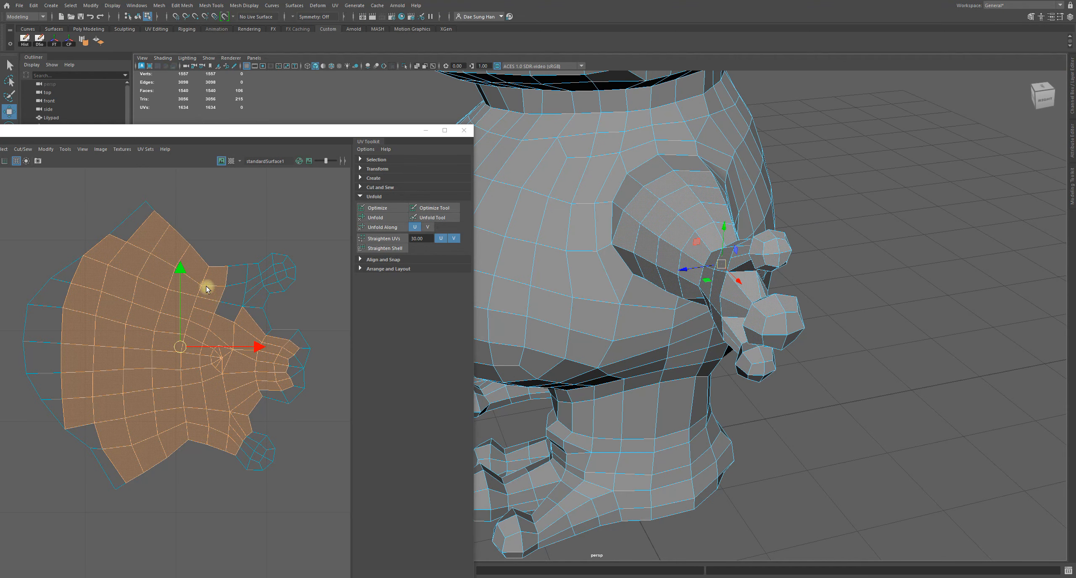
ctrl+shift+drag(205, 289, 252, 330)
alt+drag(714, 295, 612, 311)
alt+drag(519, 344, 571, 299)
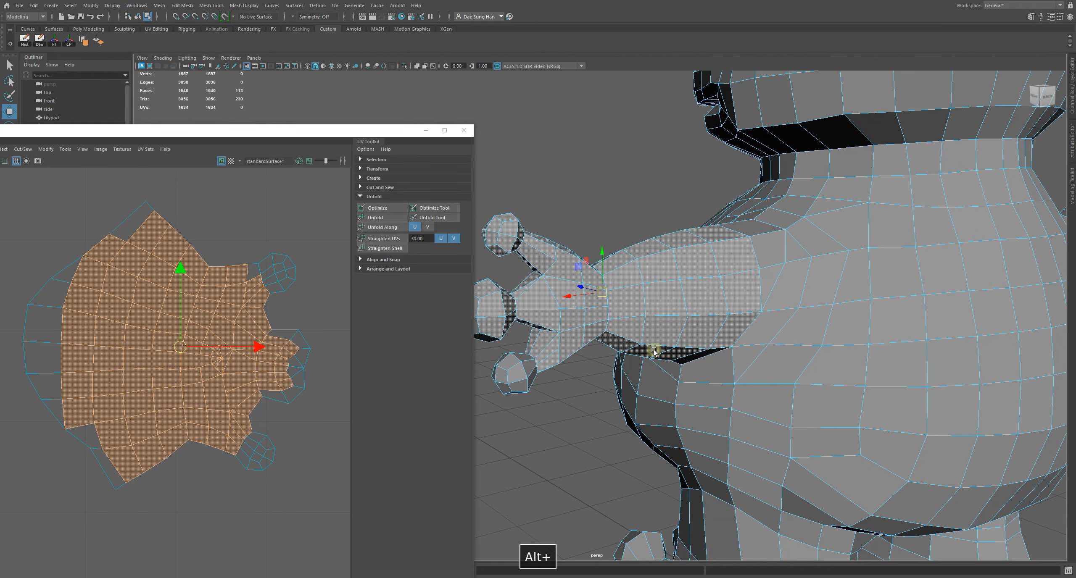
alt+drag(677, 317, 839, 328)
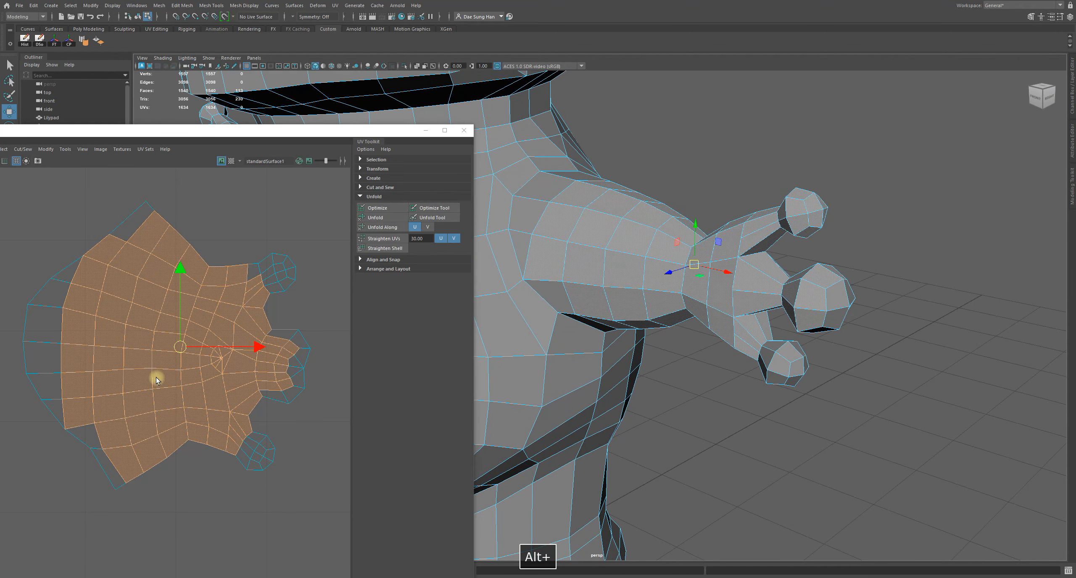
Reposition the UV Editor so it is fully on screen and display the UV shells shaded
drag(138, 136, 207, 60)
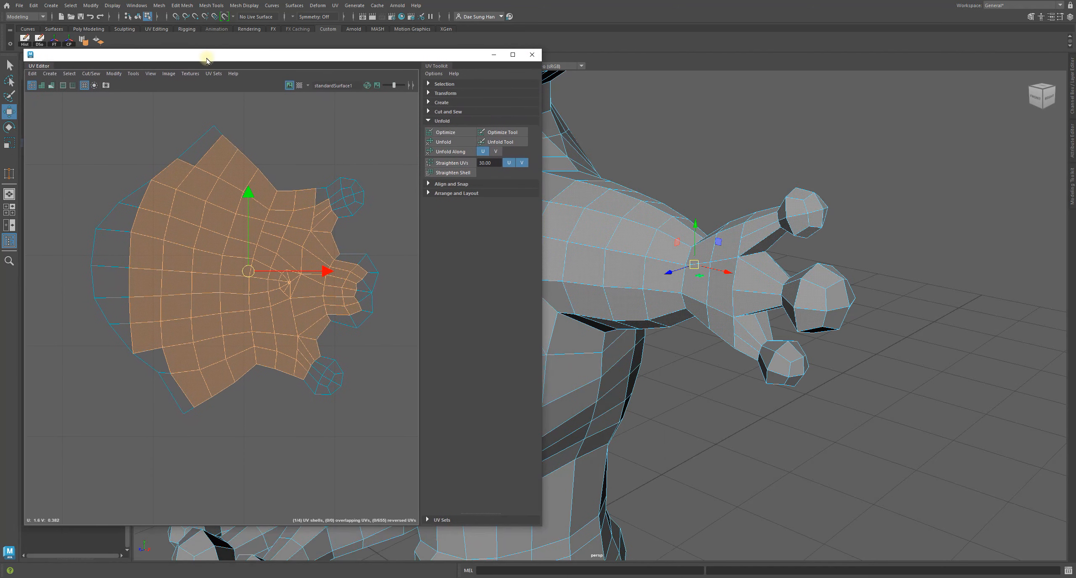
alt+right_drag(737, 258, 521, 250)
alt+middle_drag(521, 251, 571, 249)
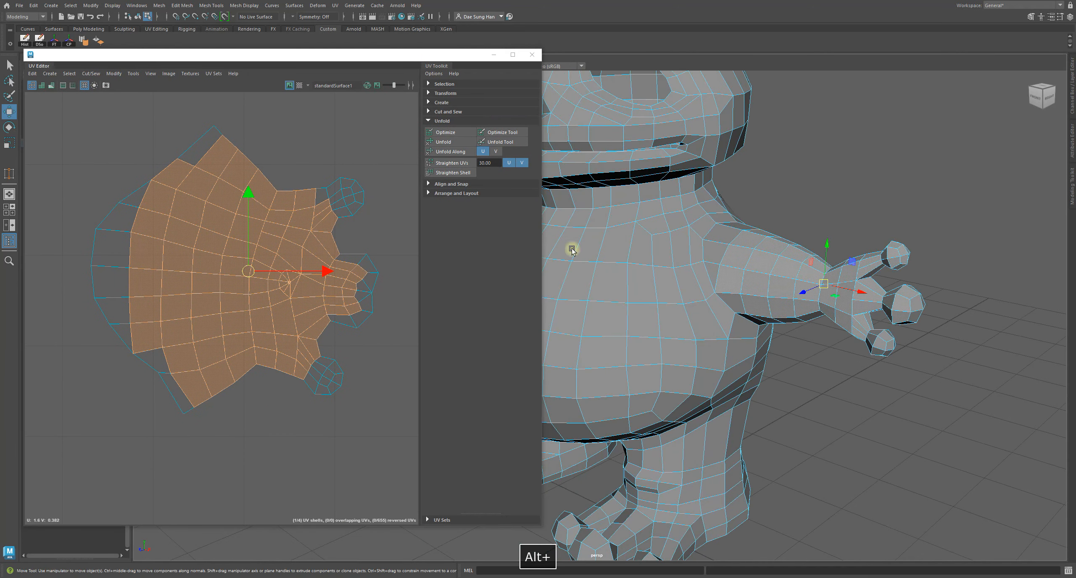
click(43, 86)
alt+right_drag(352, 317, 55, 312)
click(272, 417)
alt+right_drag(272, 419, 231, 300)
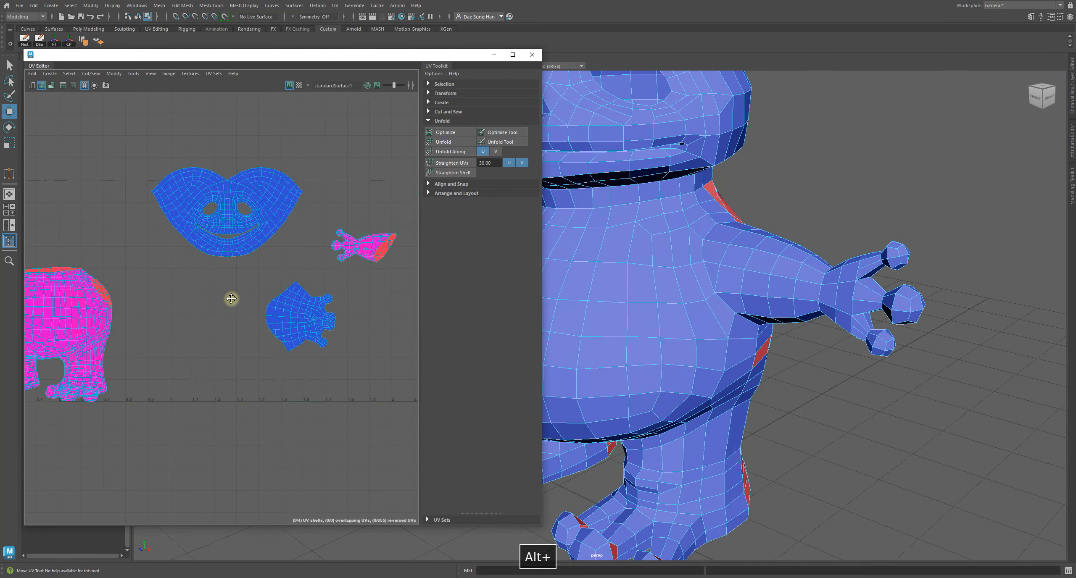
Examine the shaded face, body and uncut arm shells for reversed and overlapping UVs
alt+right_drag(216, 185, 263, 237)
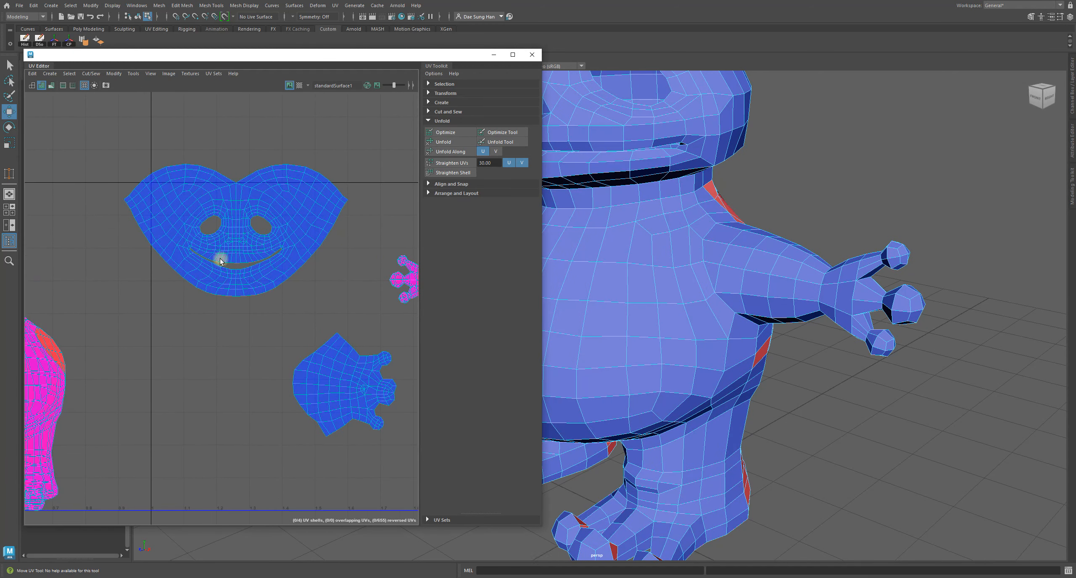
alt+middle_drag(217, 258, 8, 210)
alt+middle_drag(61, 286, 259, 273)
alt+middle_drag(28, 340, 337, 283)
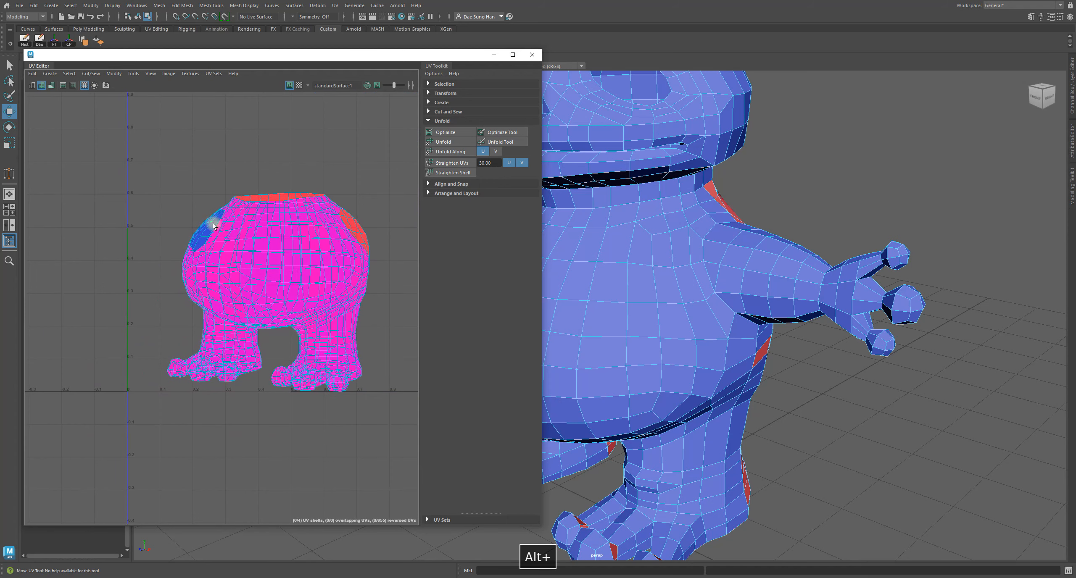
alt+middle_drag(204, 215, 122, 253)
alt+right_drag(68, 236, 105, 244)
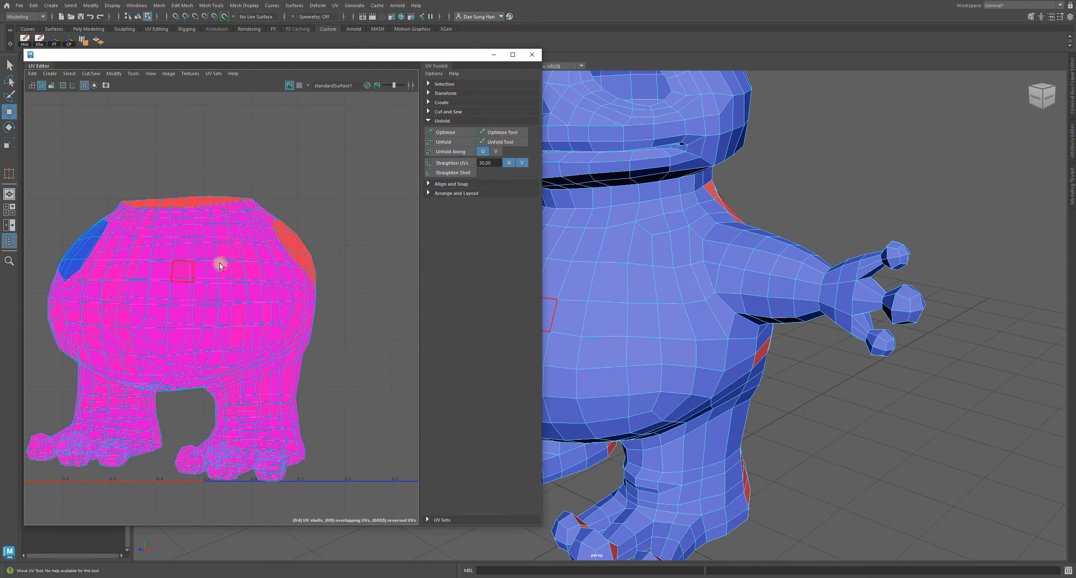
alt+middle_drag(235, 280, 34, 320)
alt+middle_drag(327, 252, 60, 324)
alt+middle_drag(390, 249, 155, 211)
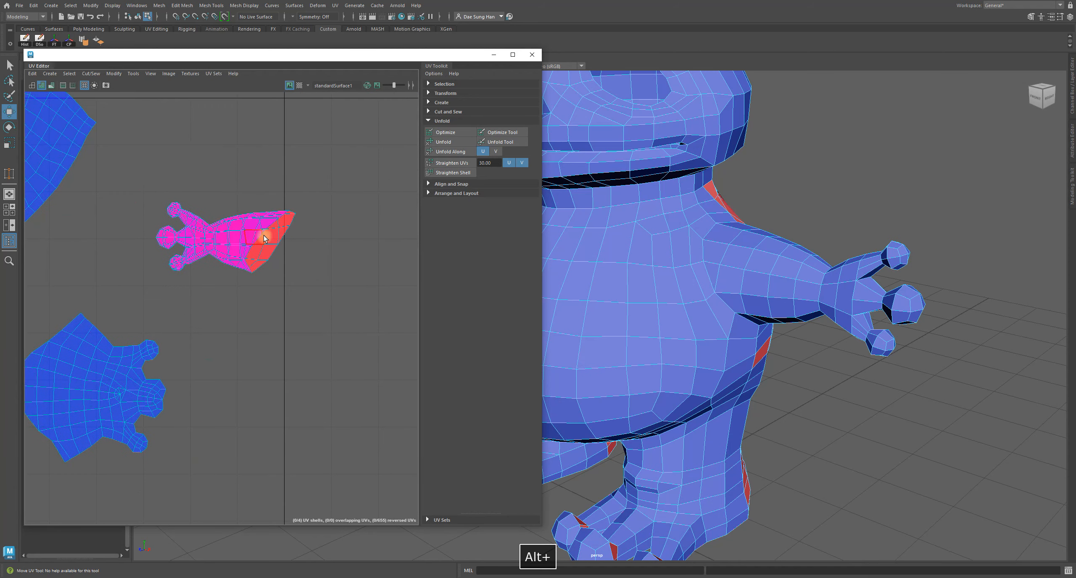
Select the faces around the pinched point in the middle of the unfolded hand shell and inspect the hand on the model
alt+middle_drag(259, 348, 308, 290)
alt+right_drag(307, 291, 235, 359)
alt+right_drag(233, 315, 306, 364)
alt+middle_drag(306, 365, 249, 306)
drag(204, 294, 217, 302)
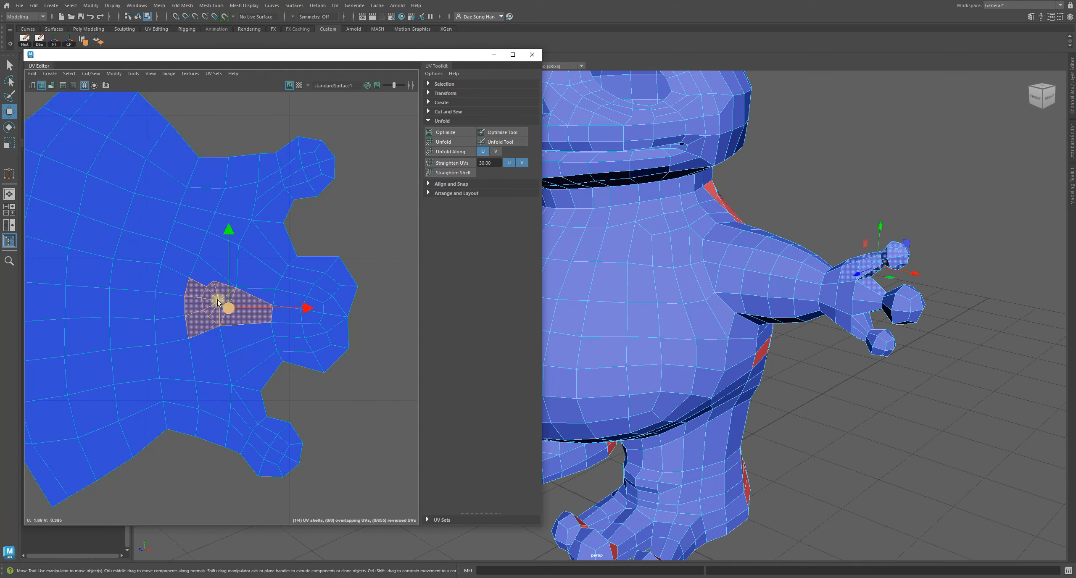
alt+middle_drag(861, 286, 746, 324)
alt+right_drag(746, 324, 827, 358)
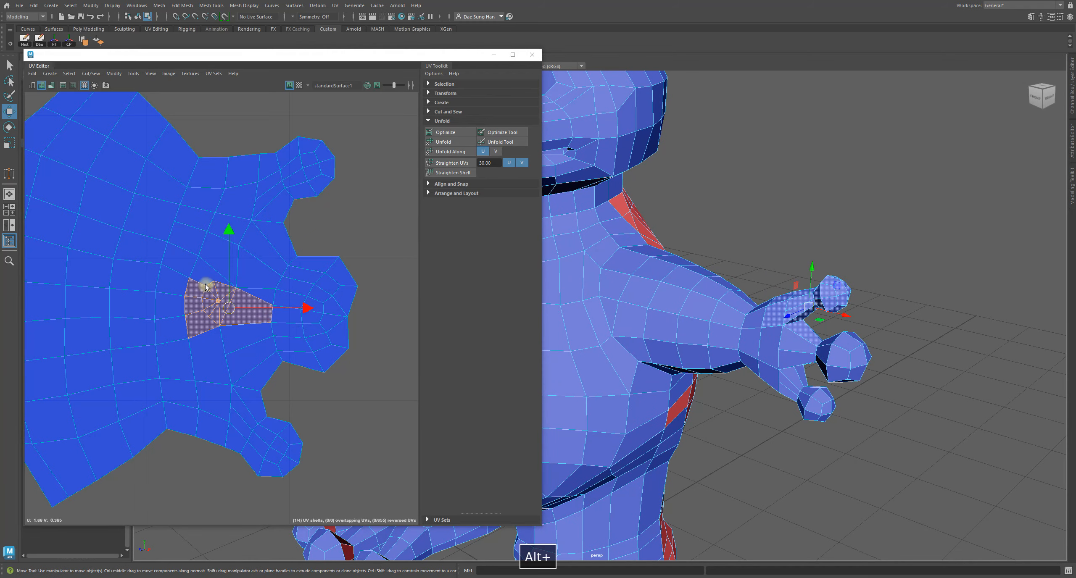
alt+drag(815, 355, 659, 331)
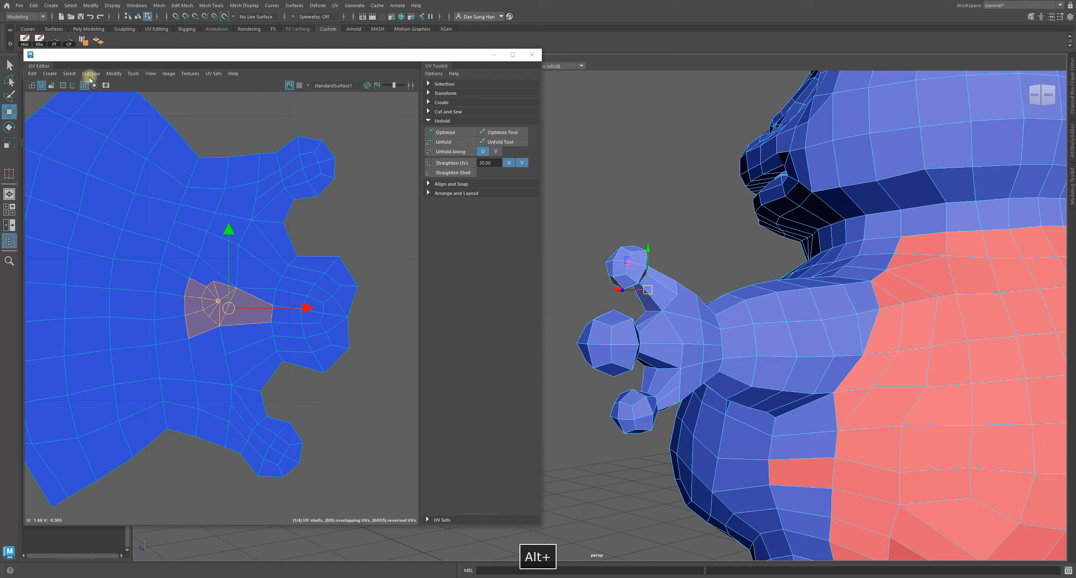
Return the UV shells to wireframe display after comparing it with the shaded display
click(29, 86)
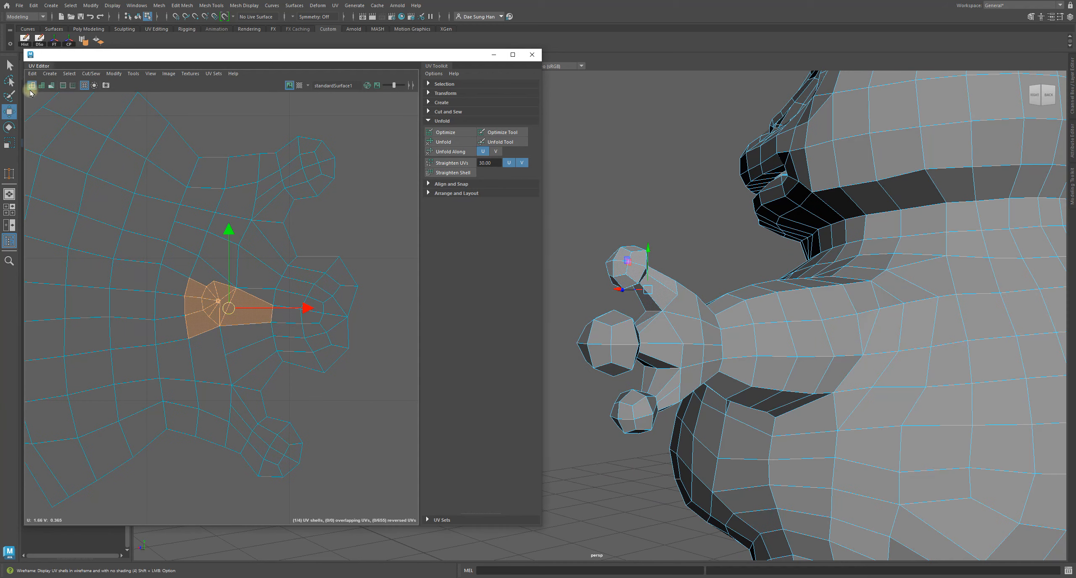
alt+middle_drag(767, 311, 784, 271)
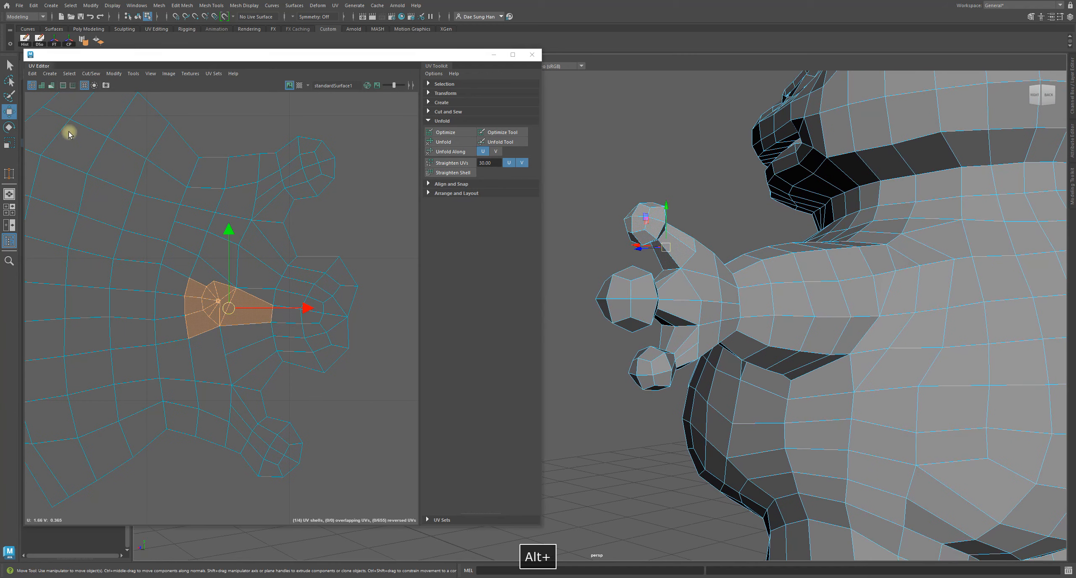
click(42, 86)
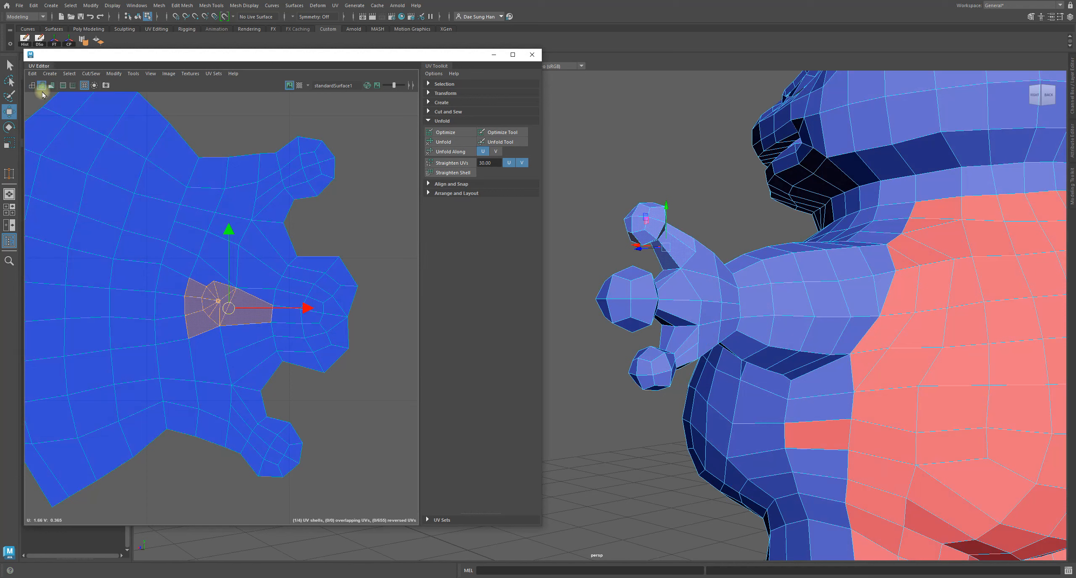
click(32, 88)
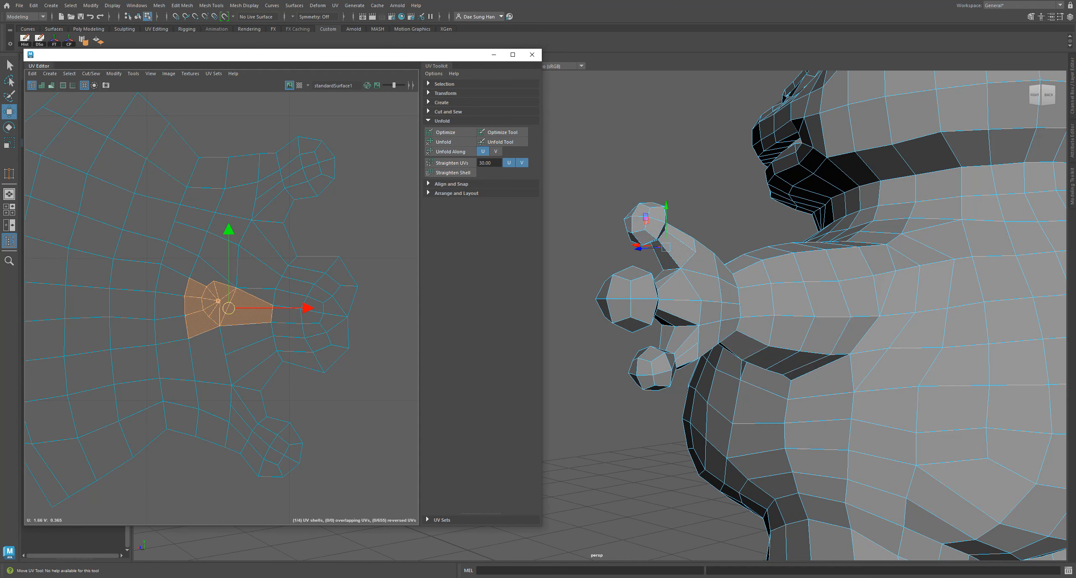
Display the texture borders on the UV shells and the frog model
alt+right_drag(752, 273, 667, 269)
alt+drag(667, 269, 999, 306)
alt+middle_drag(821, 291, 970, 322)
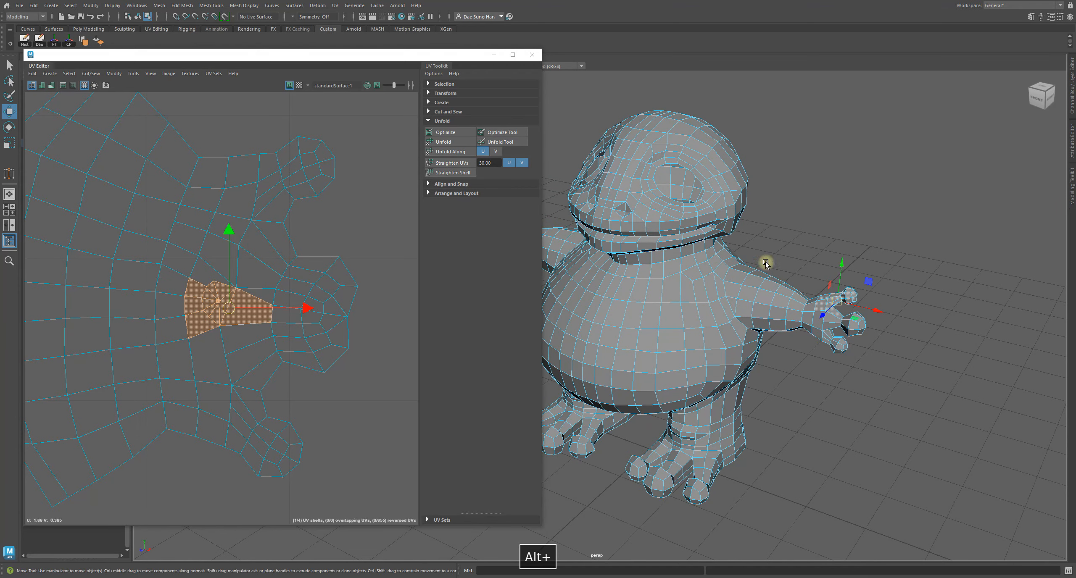
click(62, 86)
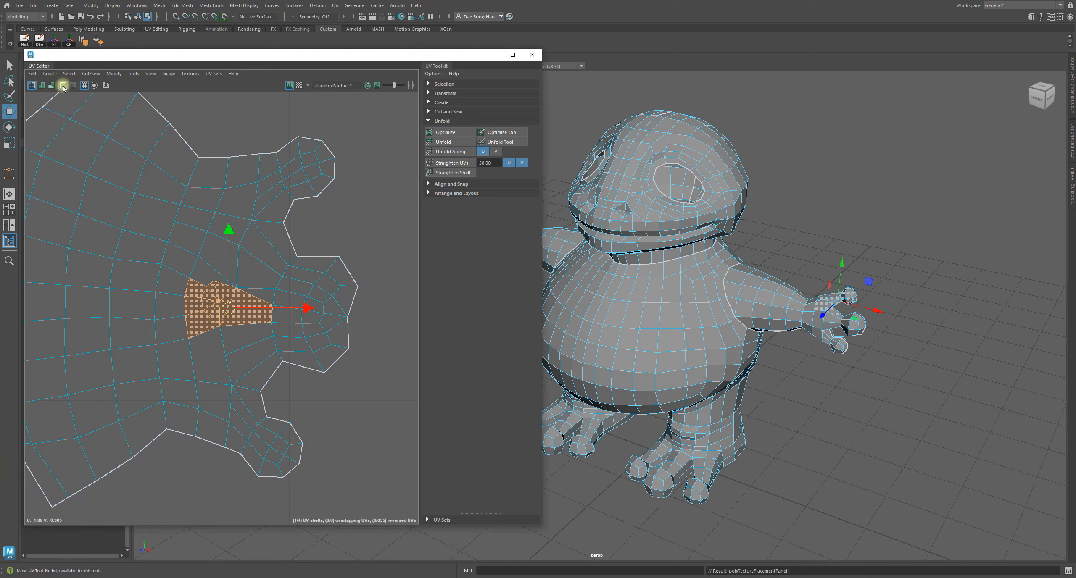
alt+drag(809, 254, 727, 192)
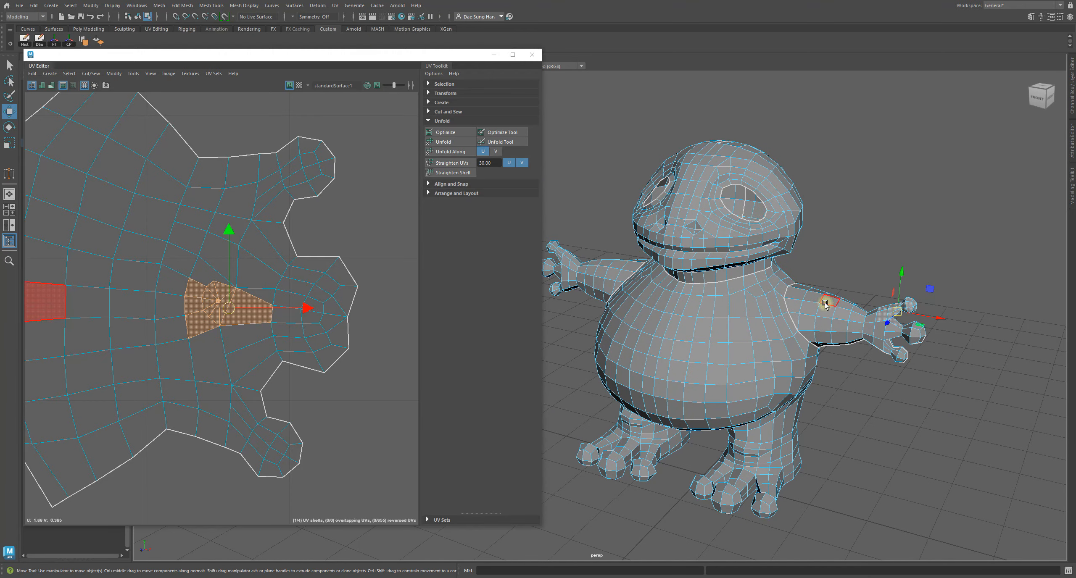
Examine the highlighted texture borders of the arm, body and face shells and the matching seams on the model
scroll(193, 193, down, 3)
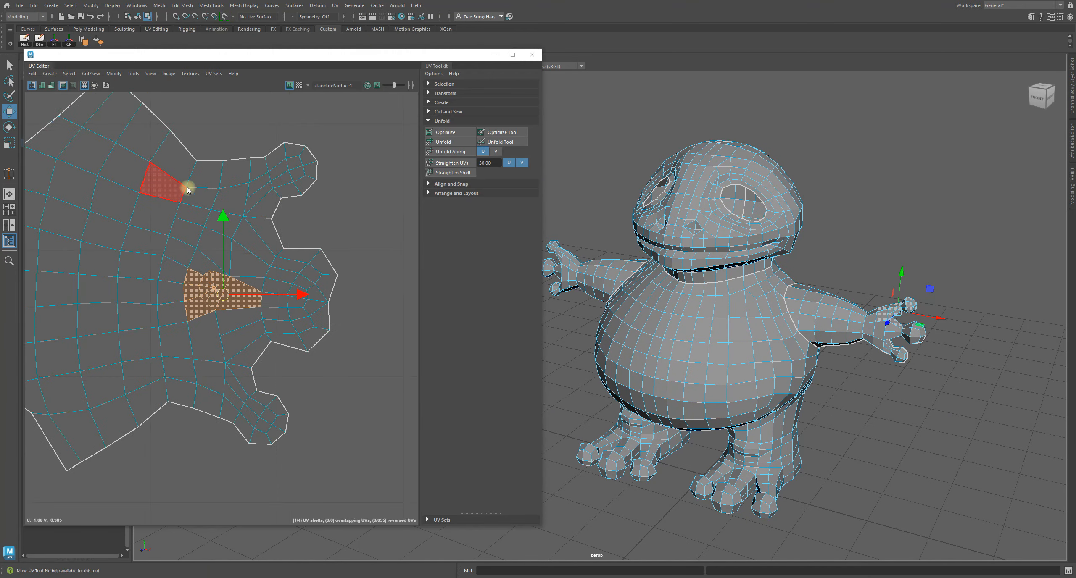
alt+right_drag(313, 334, 259, 246)
alt+middle_drag(264, 201, 304, 284)
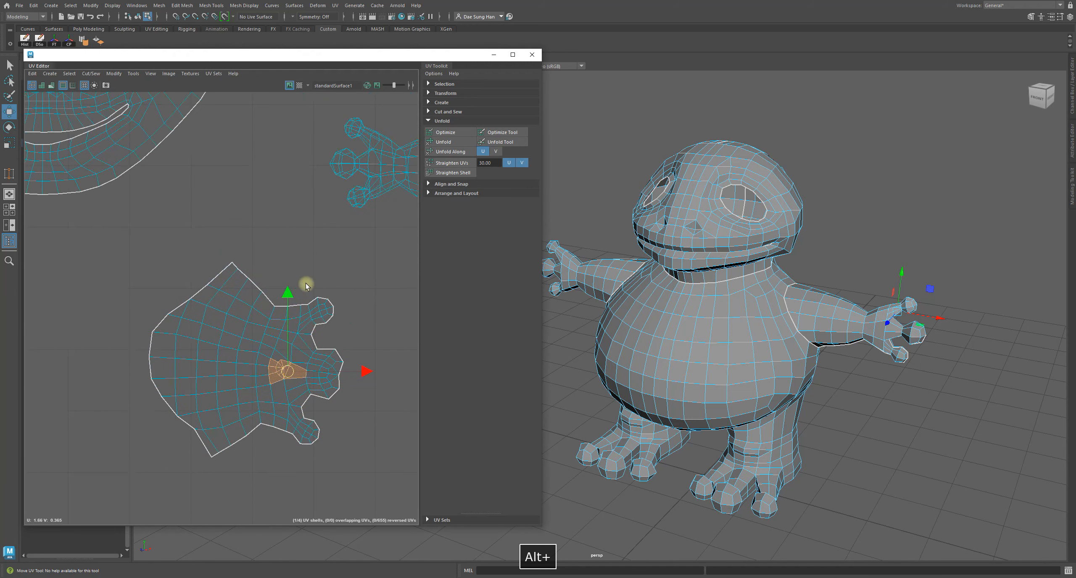
alt+right_drag(307, 278, 86, 261)
alt+middle_drag(136, 150, 146, 170)
alt+right_drag(247, 310, 142, 221)
alt+middle_drag(141, 222, 161, 213)
alt+middle_drag(61, 261, 202, 182)
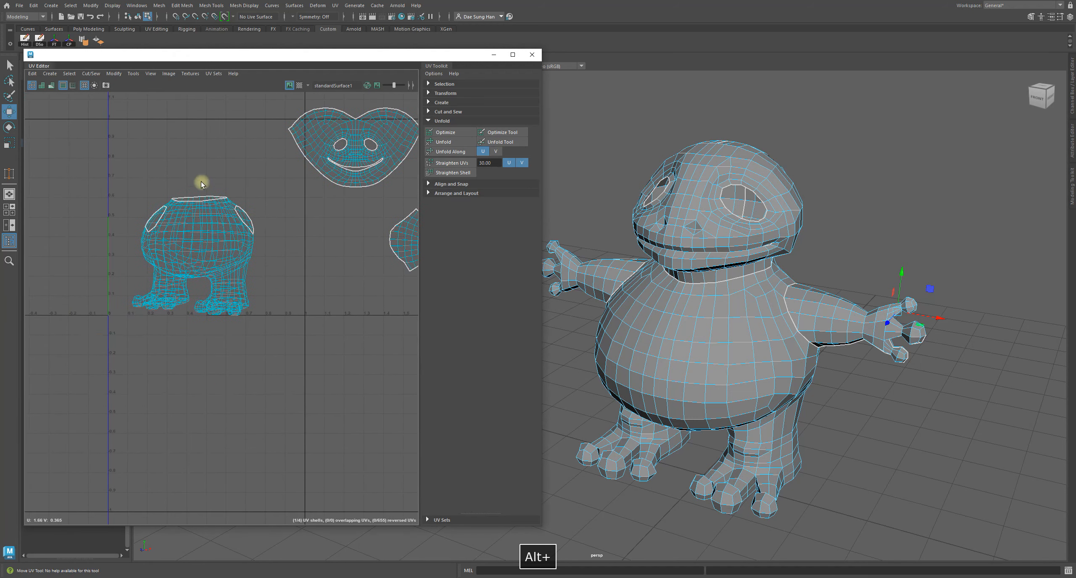
alt+right_drag(244, 224, 189, 256)
alt+middle_drag(189, 256, 34, 307)
alt+right_drag(233, 229, 290, 227)
alt+drag(814, 246, 748, 230)
alt+right_drag(781, 230, 873, 235)
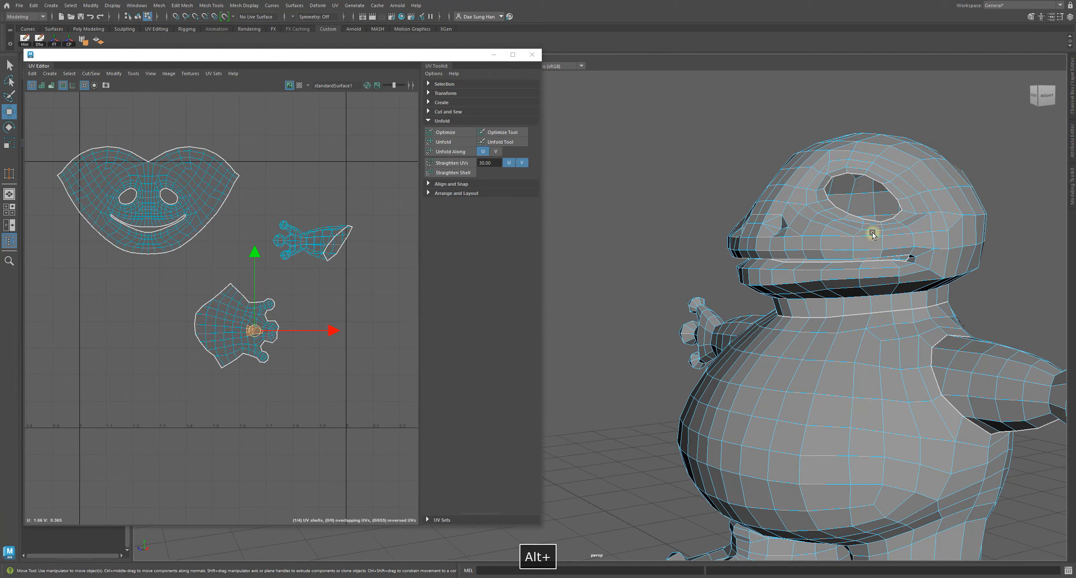
alt+middle_drag(938, 342, 634, 223)
alt+right_drag(634, 224, 736, 227)
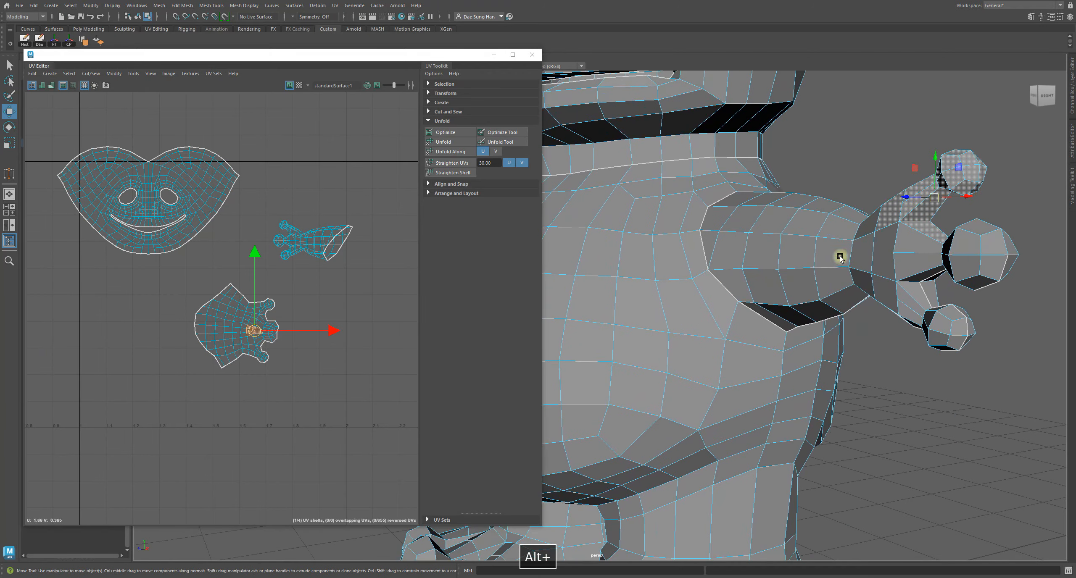
Compare the UV shells and the frog model with texture borders hidden and shown, leaving the borders displayed
alt+drag(840, 258, 715, 187)
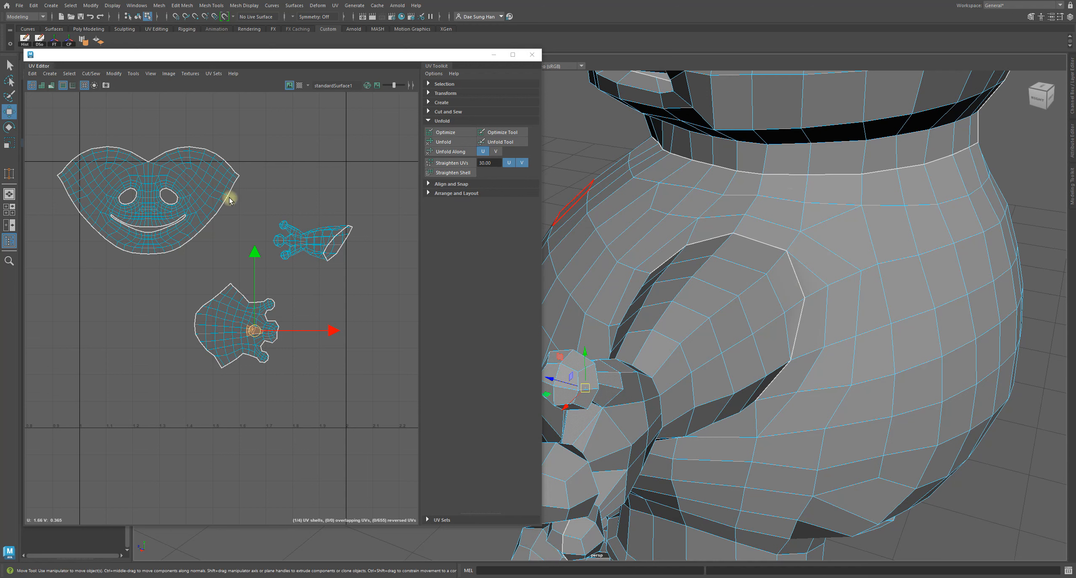
click(63, 85)
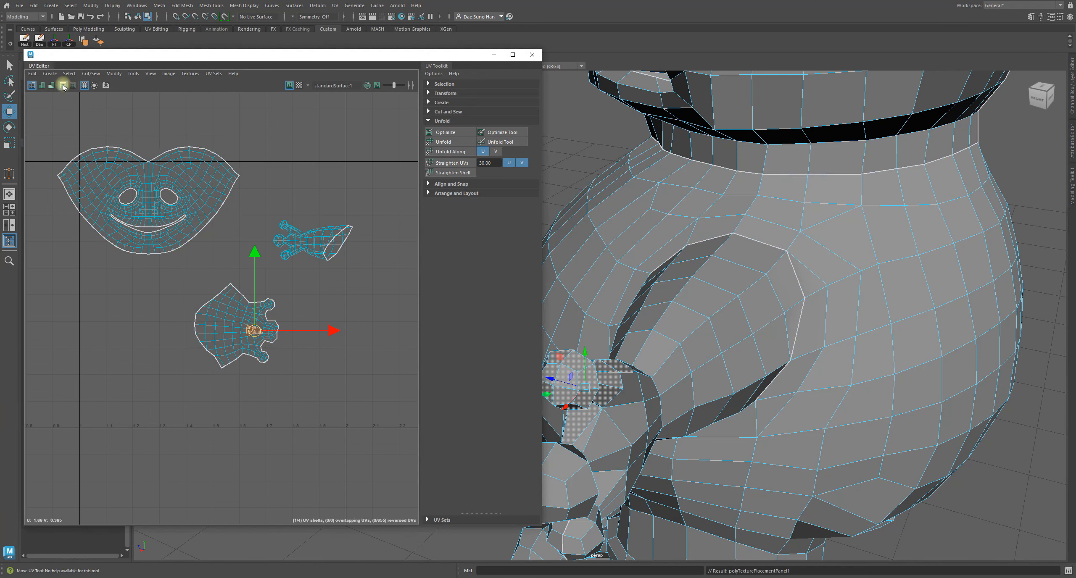
click(63, 86)
click(63, 86)
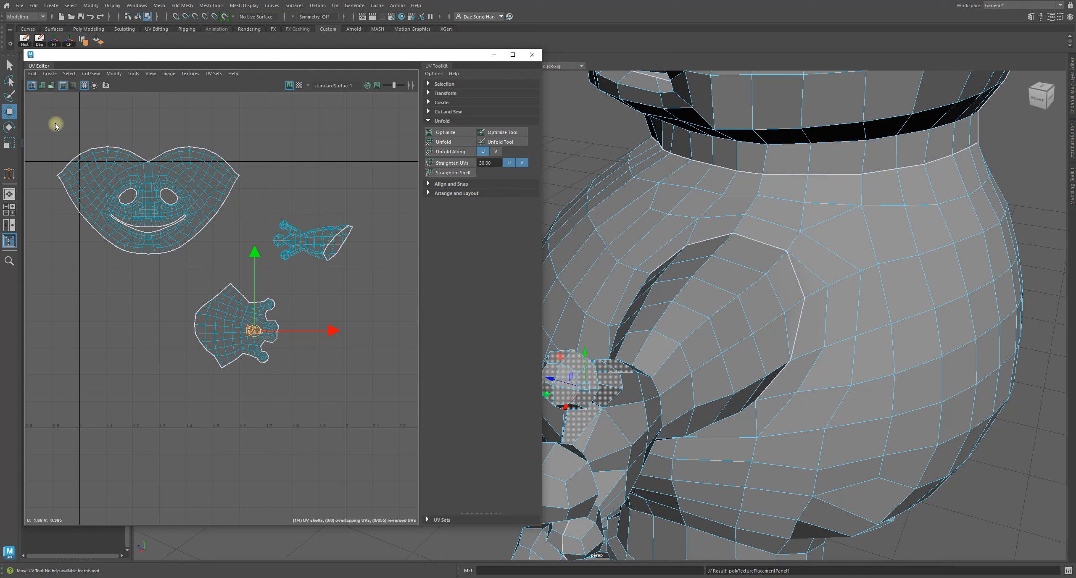
click(62, 86)
click(62, 86)
click(62, 86)
click(62, 86)
click(62, 86)
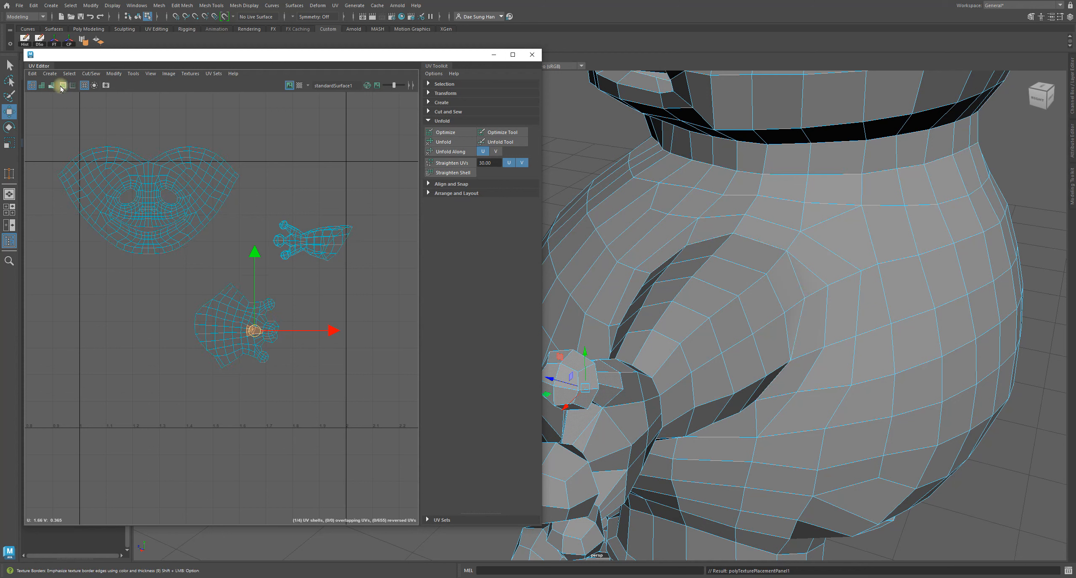
click(62, 85)
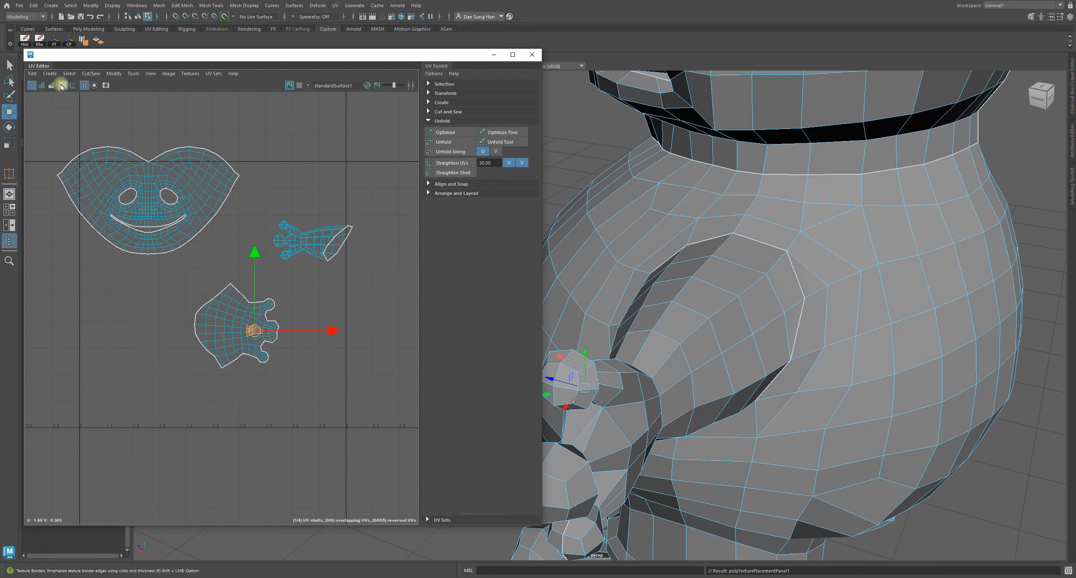
Check the UV shells in shaded display, return to wireframe, and compare the view with the UV grid hidden and shown
click(41, 86)
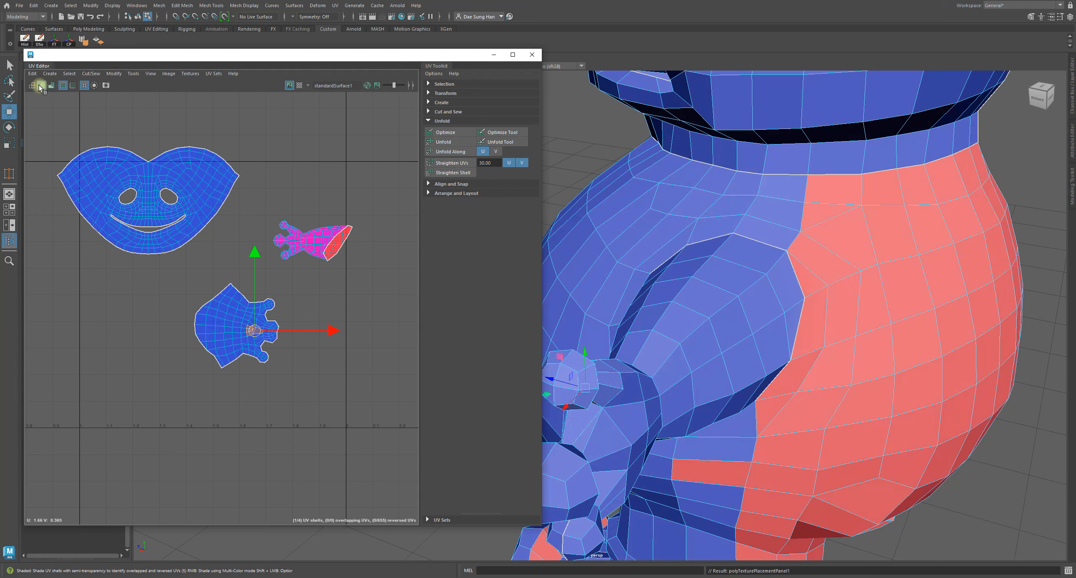
click(41, 86)
click(84, 86)
click(84, 85)
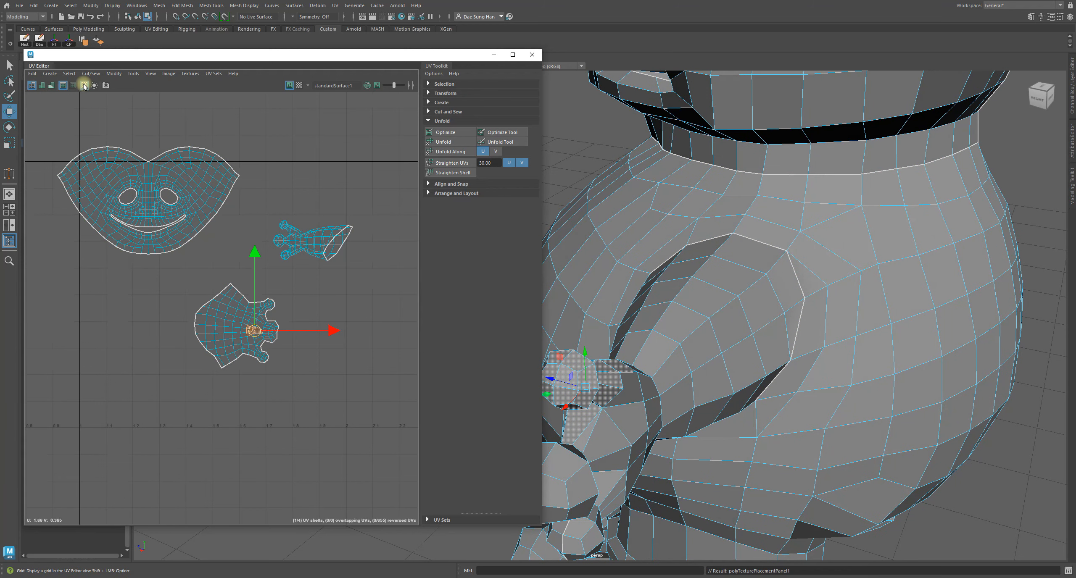
click(84, 85)
click(84, 85)
click(84, 85)
click(84, 85)
click(83, 84)
click(83, 85)
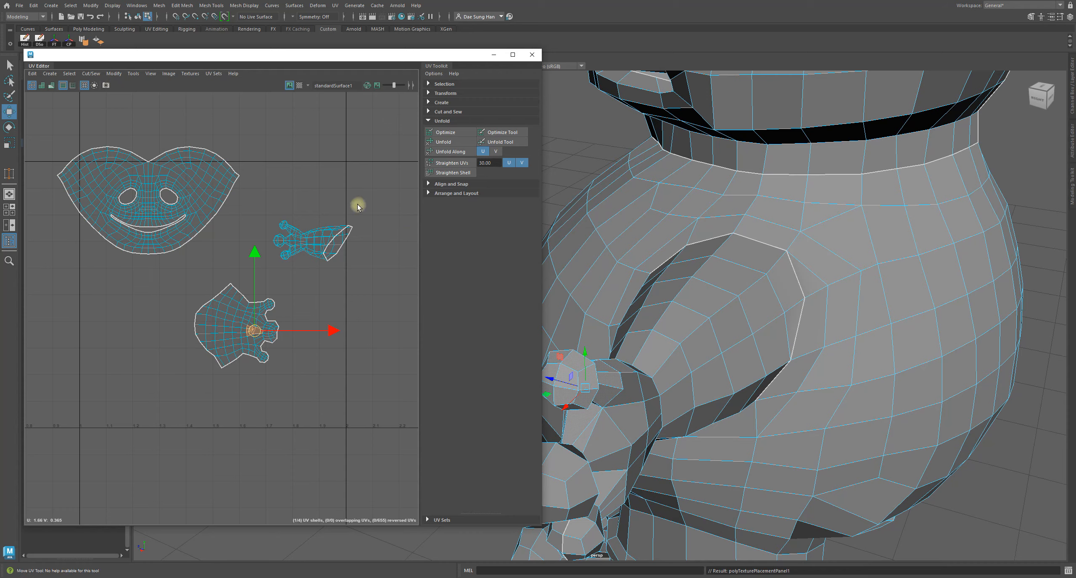
Move the UV Editor aside and select an edge on the middle fingertip of the frog's hand, continuing from its seam
drag(390, 58, 295, 63)
alt+drag(643, 296, 667, 332)
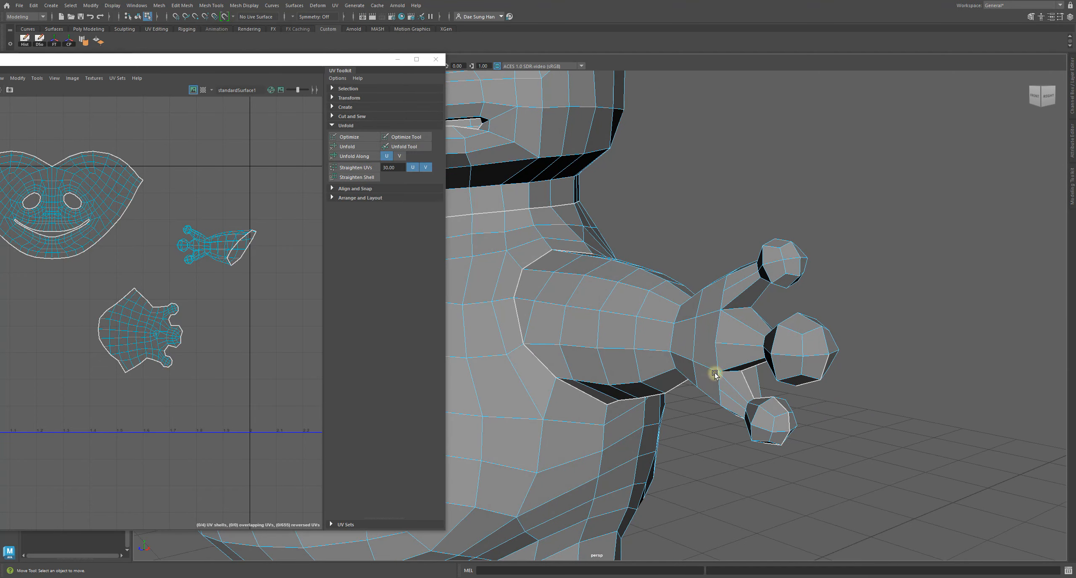
alt+drag(714, 373, 685, 256)
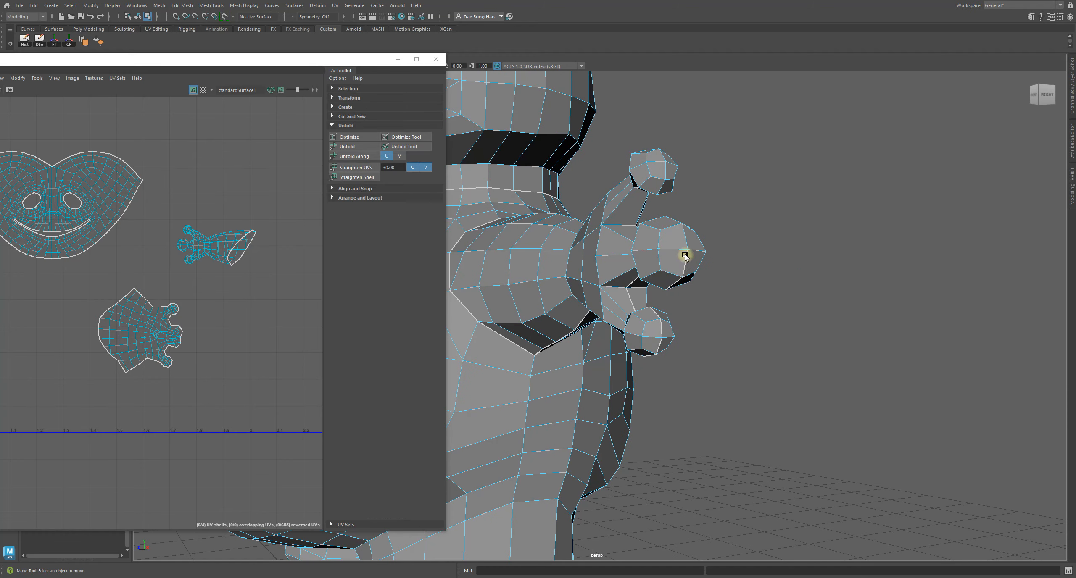
right_drag(620, 264, 618, 106)
alt+drag(644, 250, 675, 319)
alt+right_drag(675, 320, 739, 343)
click(739, 332)
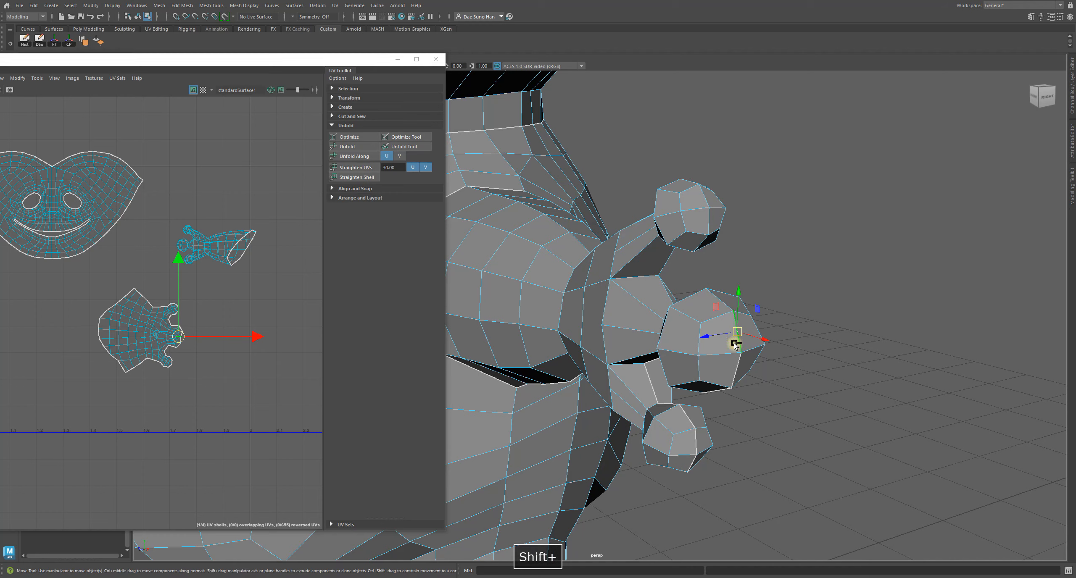
Extend the edge selection over the middle fingertip and along the finger to the base of the upper finger gap
alt+drag(725, 304, 761, 350)
alt+middle_drag(761, 350, 667, 310)
alt+right_drag(667, 310, 752, 346)
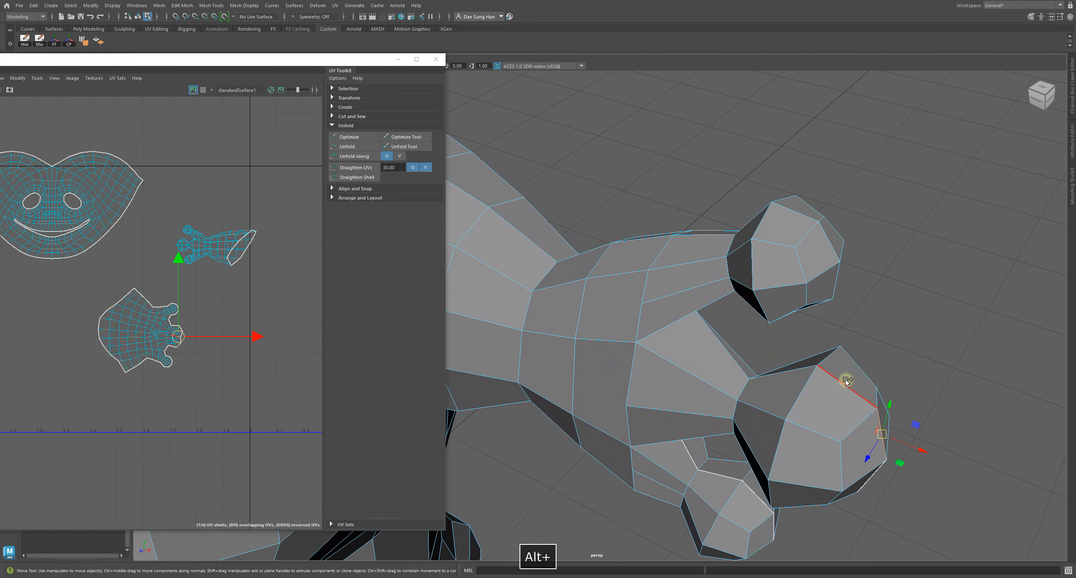
shift+click(731, 363)
alt+drag(731, 362, 603, 340)
alt+middle_drag(603, 340, 807, 358)
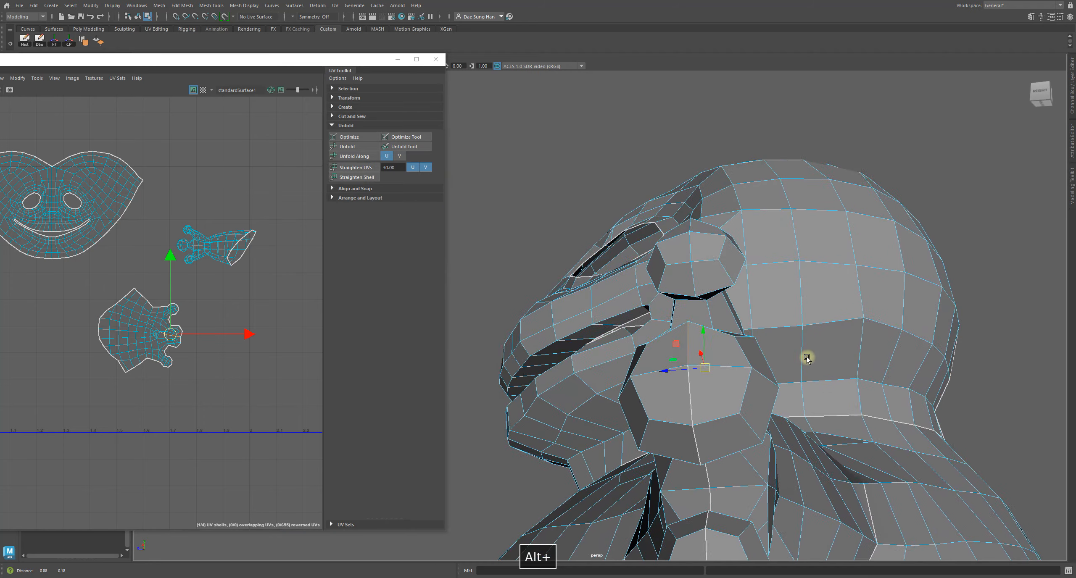
alt+drag(721, 327, 635, 339)
alt+middle_drag(635, 338, 695, 304)
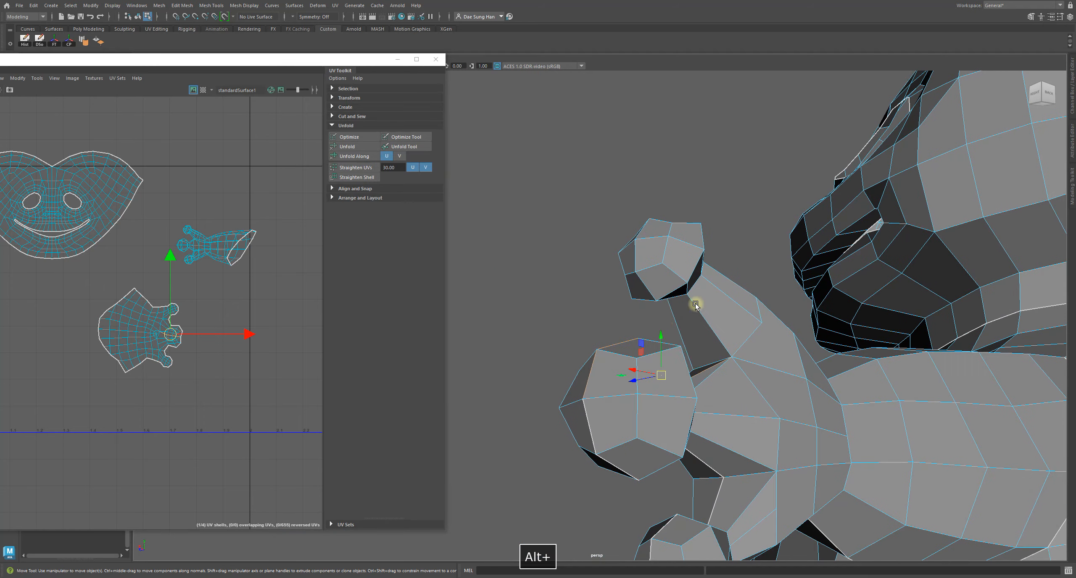
shift+click(677, 318)
alt+drag(678, 318, 693, 334)
key(q)
alt+right_drag(694, 334, 465, 437)
alt+drag(724, 394, 719, 278)
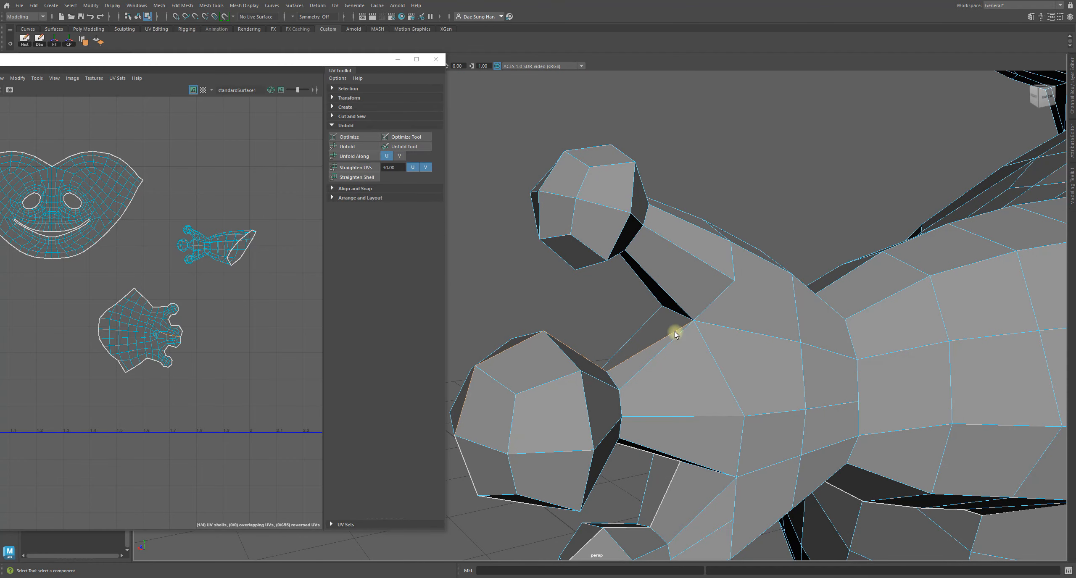
Examine the selected edge path at the gap between the upper and middle fingers, on the model and its UV shell
mouse_move(680, 332)
alt+mouse_down()
mouse_move(658, 360)
mouse_move(744, 307)
mouse_move(704, 355)
mouse_move(814, 324)
mouse_move(771, 304)
mouse_move(747, 313)
mouse_move(817, 334)
mouse_move(819, 353)
mouse_move(732, 240)
mouse_move(776, 230)
mouse_move(660, 329)
alt+mouse_up()
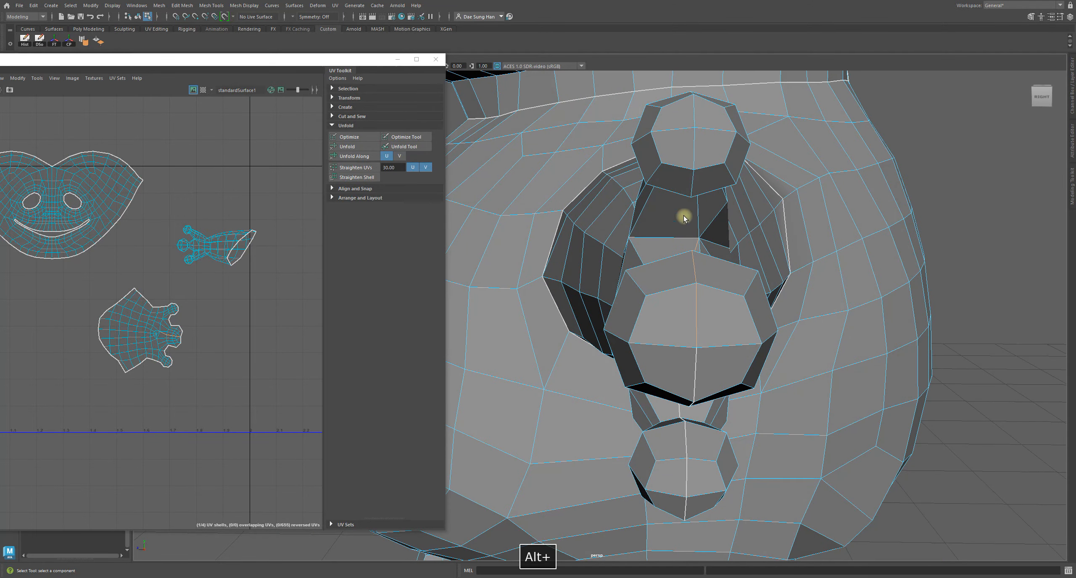
alt+drag(683, 219, 786, 336)
alt+drag(861, 282, 809, 261)
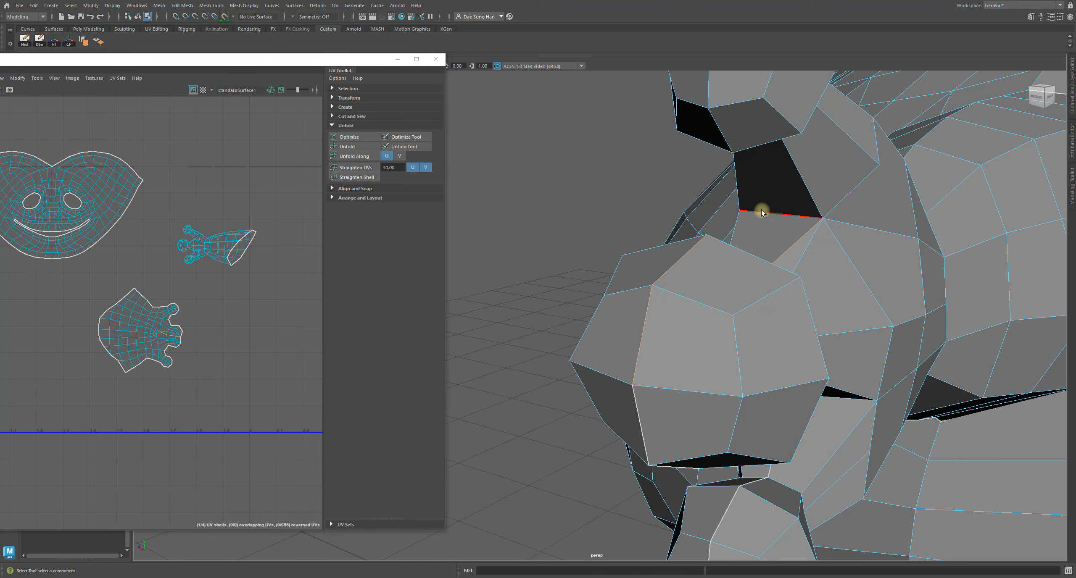
alt+right_drag(858, 220, 725, 279)
alt+drag(726, 278, 685, 288)
alt+right_drag(684, 288, 773, 294)
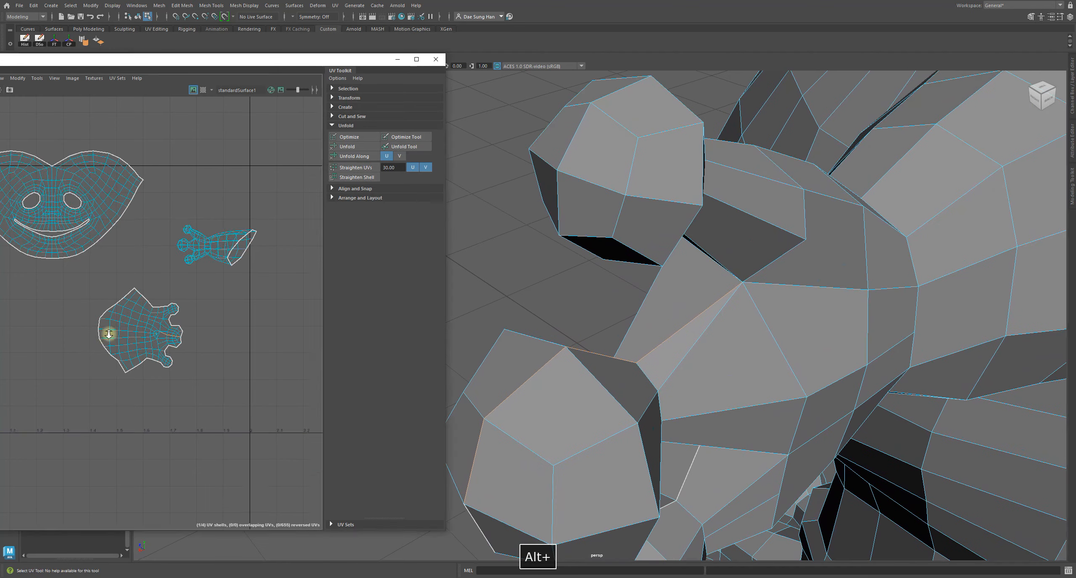
alt+right_drag(108, 335, 220, 352)
alt+drag(714, 252, 772, 179)
key(w)
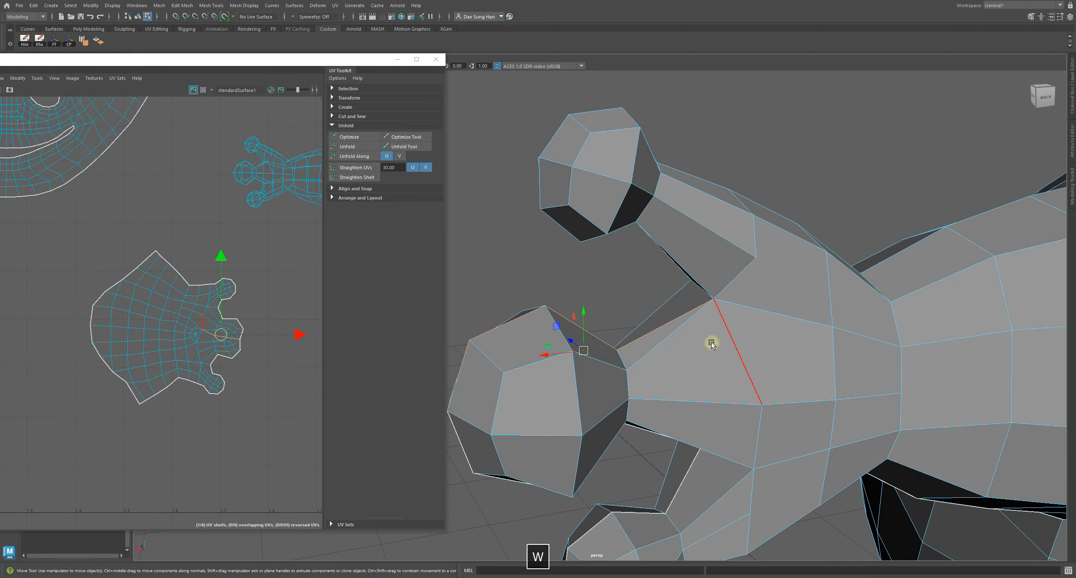
alt+drag(714, 310, 738, 261)
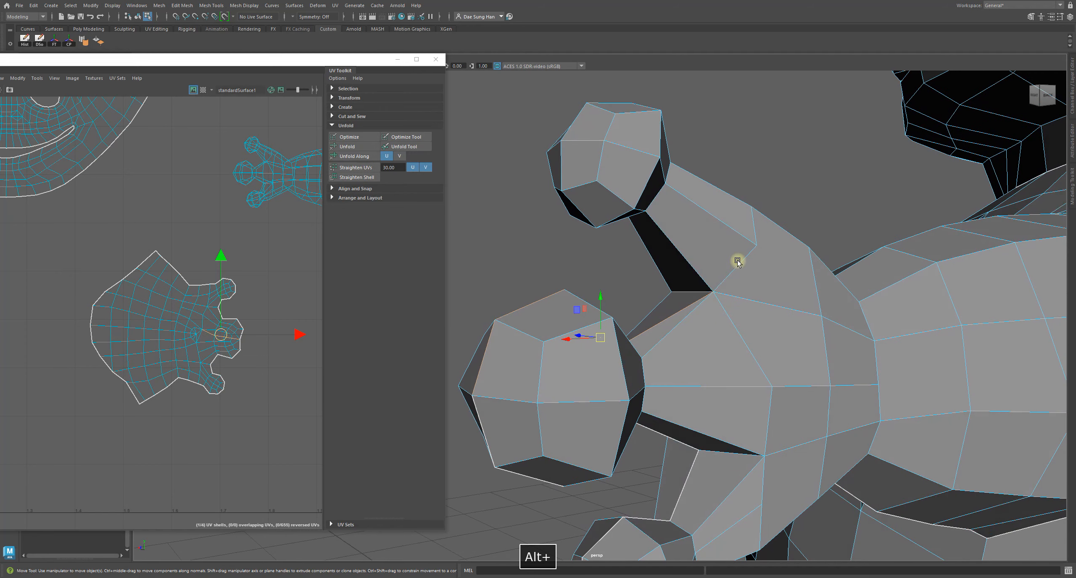
Cut a new edge line with Multi-Cut through the gap between the upper and middle fingers
right_click(705, 205)
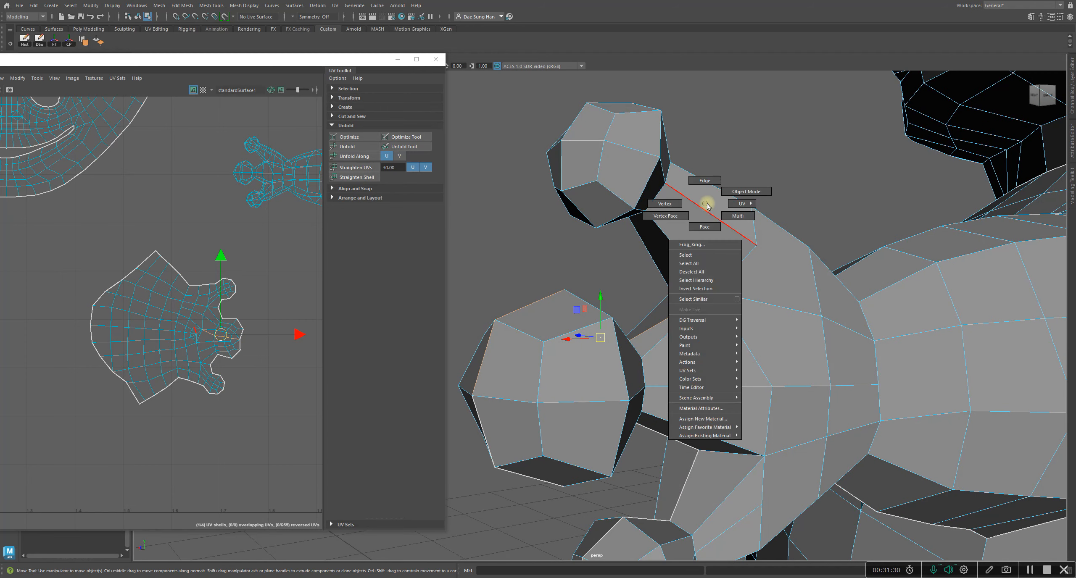
click(743, 191)
shift+right_drag(685, 209, 624, 212)
alt+drag(681, 306, 759, 374)
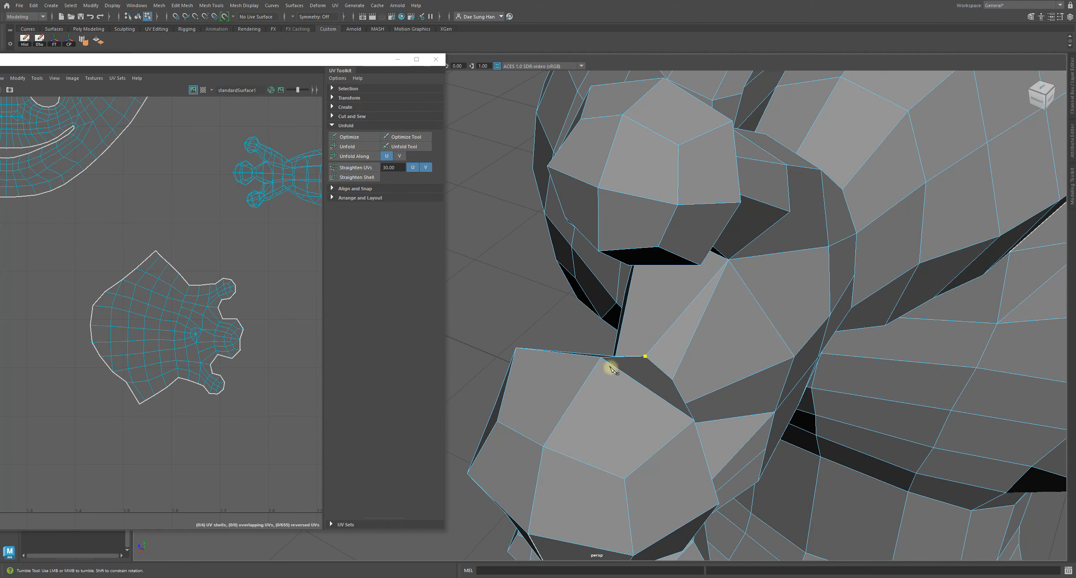
alt+drag(647, 358, 714, 241)
alt+right_drag(714, 242, 740, 254)
alt+drag(741, 255, 649, 181)
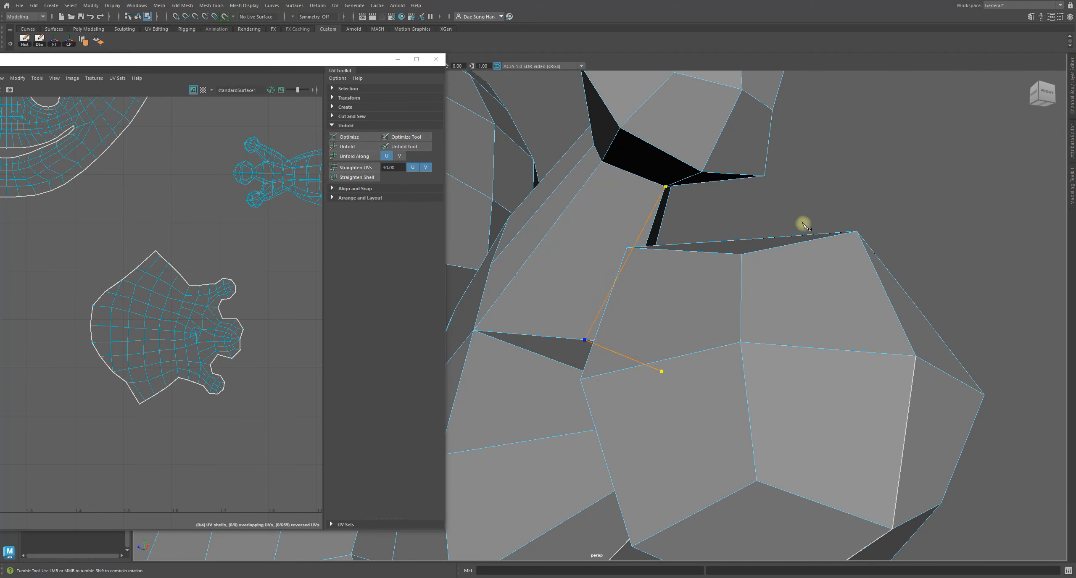
alt+drag(803, 225, 743, 255)
alt+drag(717, 164, 742, 292)
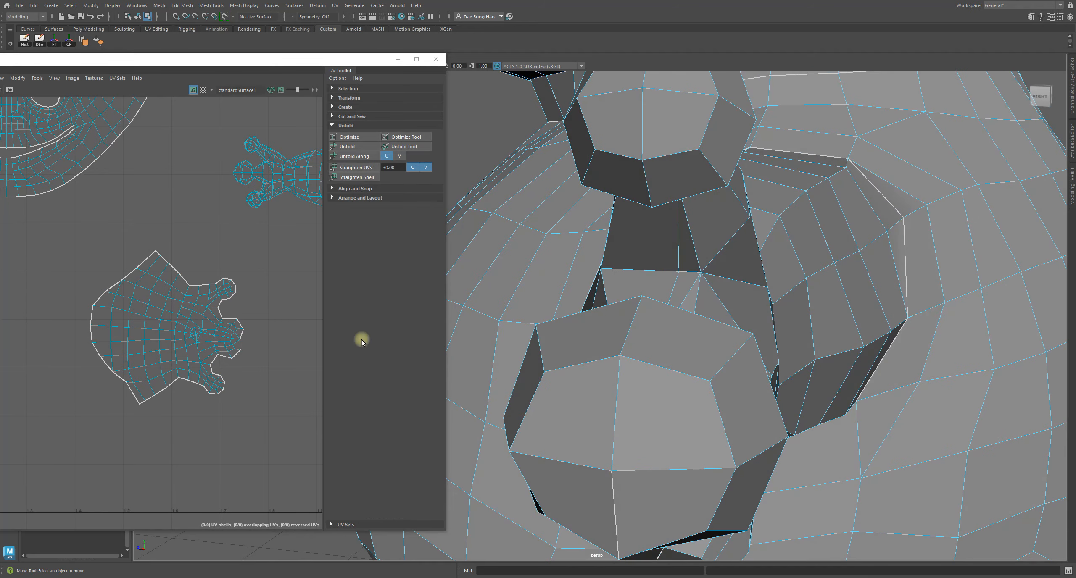
Select the new edge in the finger gap and locate it on the hand's UV shell
alt+right_drag(249, 330, 277, 390)
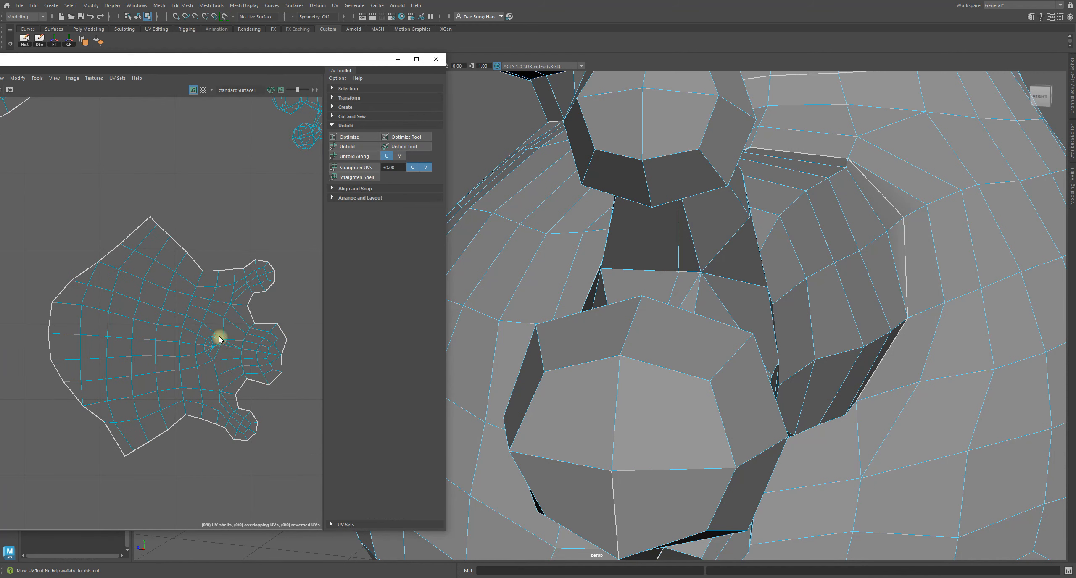
click(679, 233)
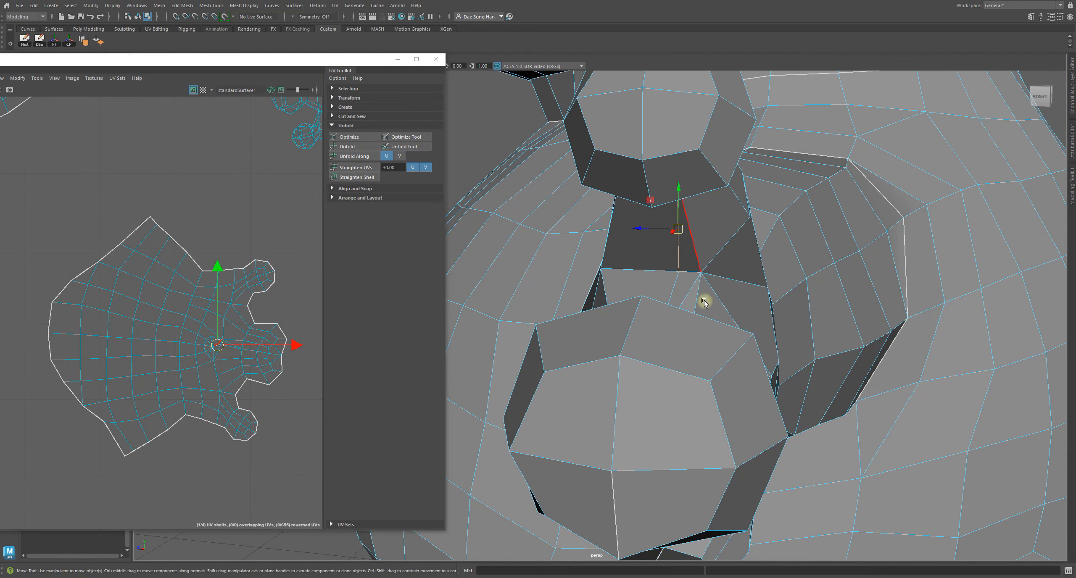
alt+drag(703, 300, 696, 283)
alt+right_drag(225, 330, 333, 482)
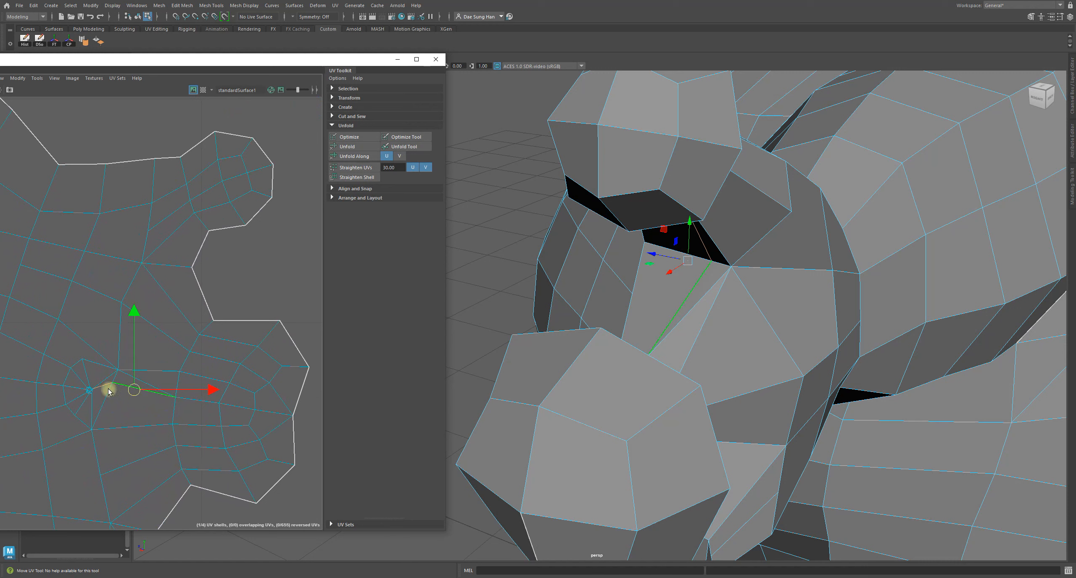
alt+right_drag(196, 366, 121, 368)
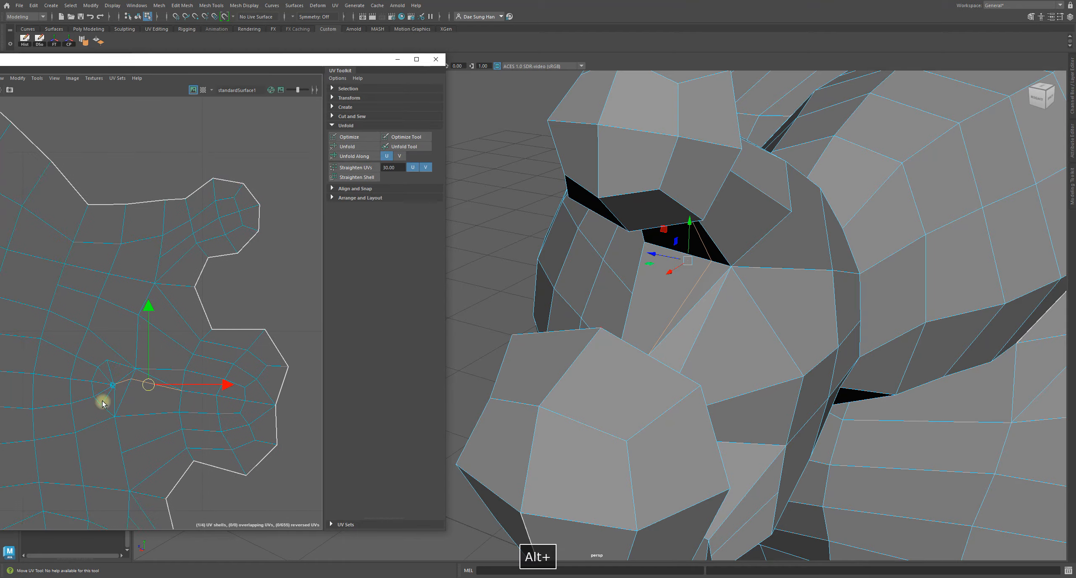
alt+middle_drag(103, 401, 118, 341)
Delete the leftover diagonal edge beside the new cut at the base of the middle finger
alt+drag(716, 303, 769, 297)
alt+right_drag(769, 298, 617, 368)
alt+drag(618, 368, 682, 302)
click(786, 213)
alt+drag(718, 267, 776, 336)
click(699, 347)
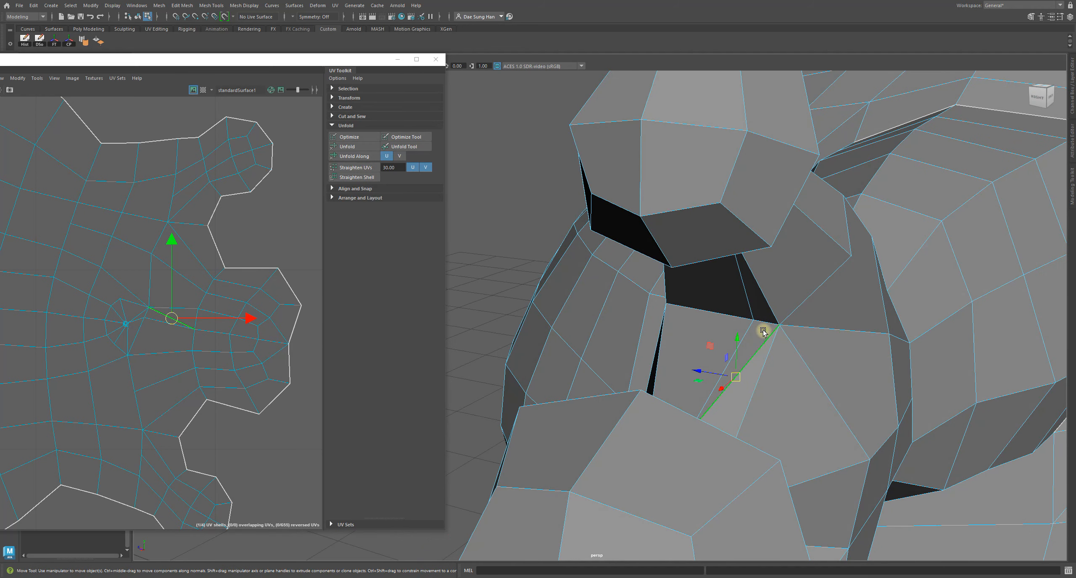
key(Delete)
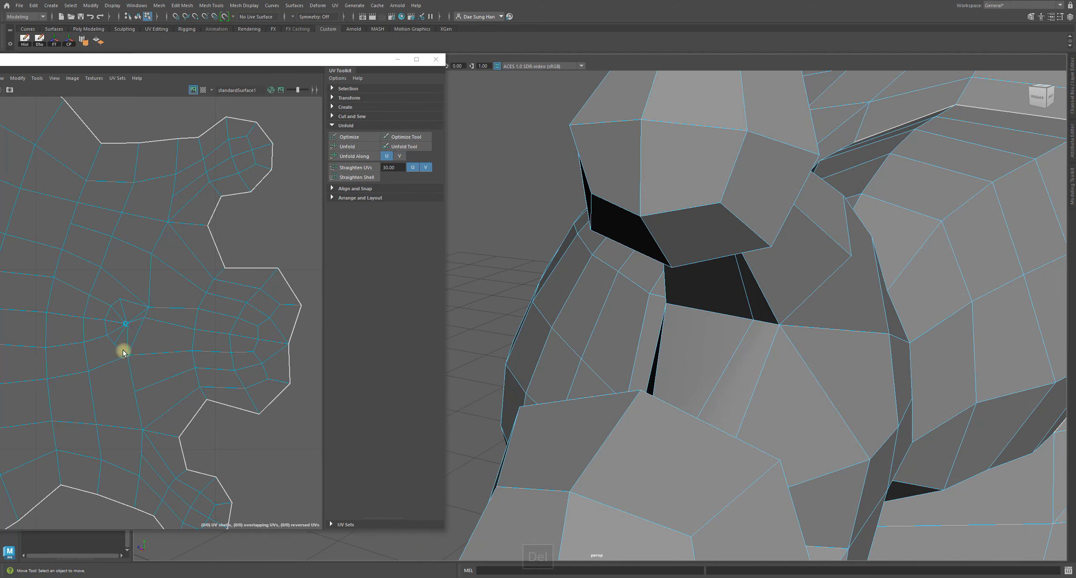
key(ctrl+z)
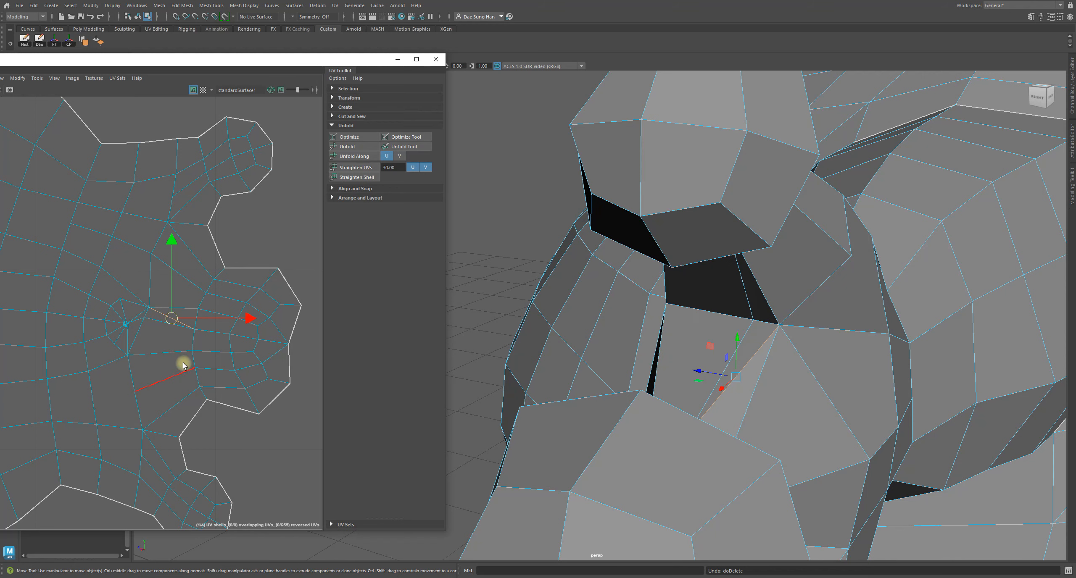
key(ctrl+y)
Move the new vertex in the finger gap sideways to line up with the fingers' centre line
alt+drag(769, 333, 736, 296)
click(740, 257)
alt+drag(666, 276, 635, 252)
click(643, 253)
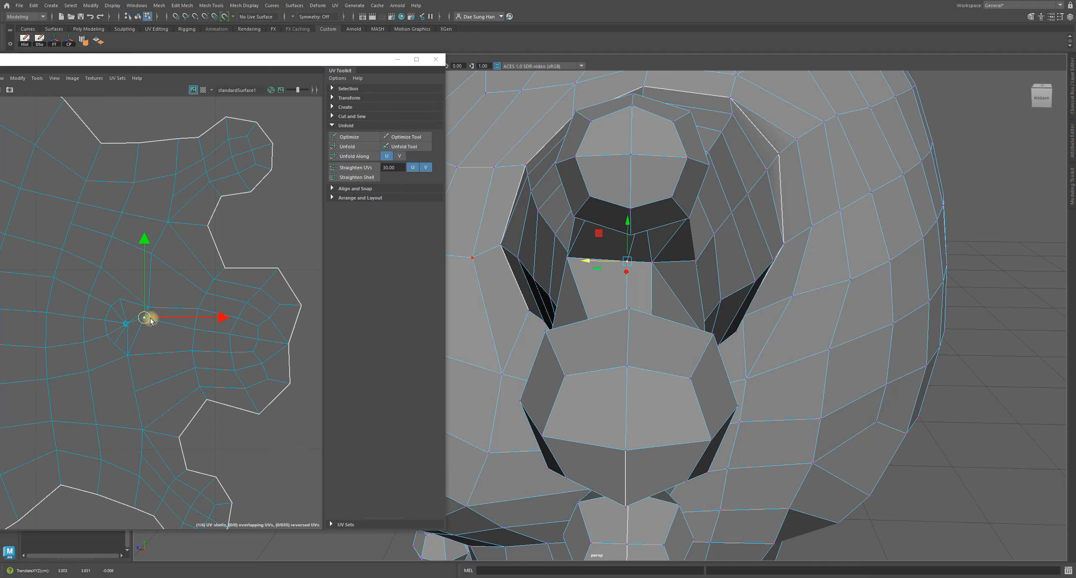
alt+drag(506, 302, 614, 318)
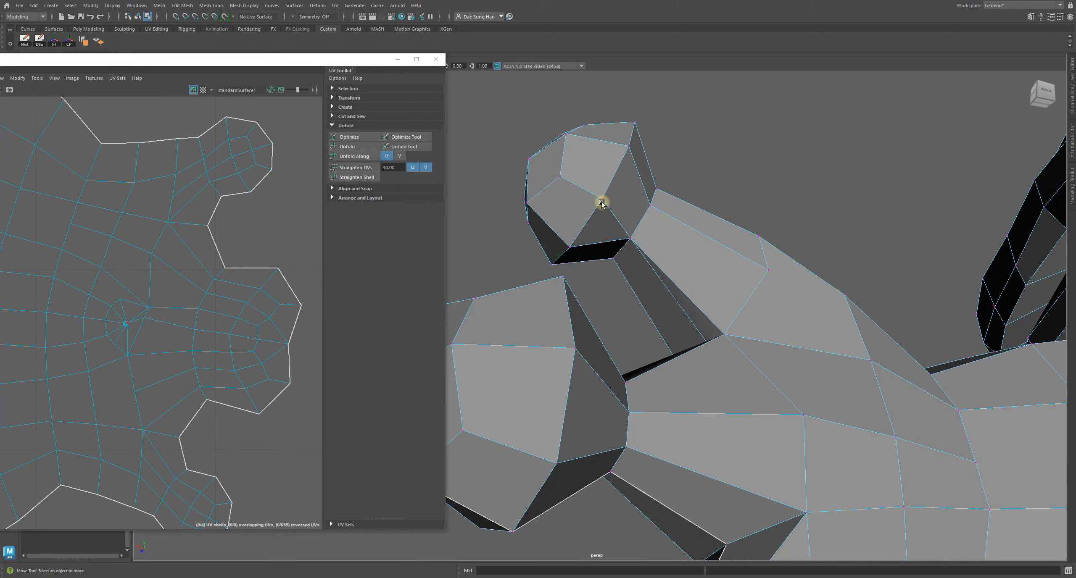
Cut a new edge with Multi-Cut across the underside of the upper fingertip and delete the old edge beside it
alt+drag(602, 203, 631, 207)
shift+right_drag(611, 209, 542, 208)
click(615, 148)
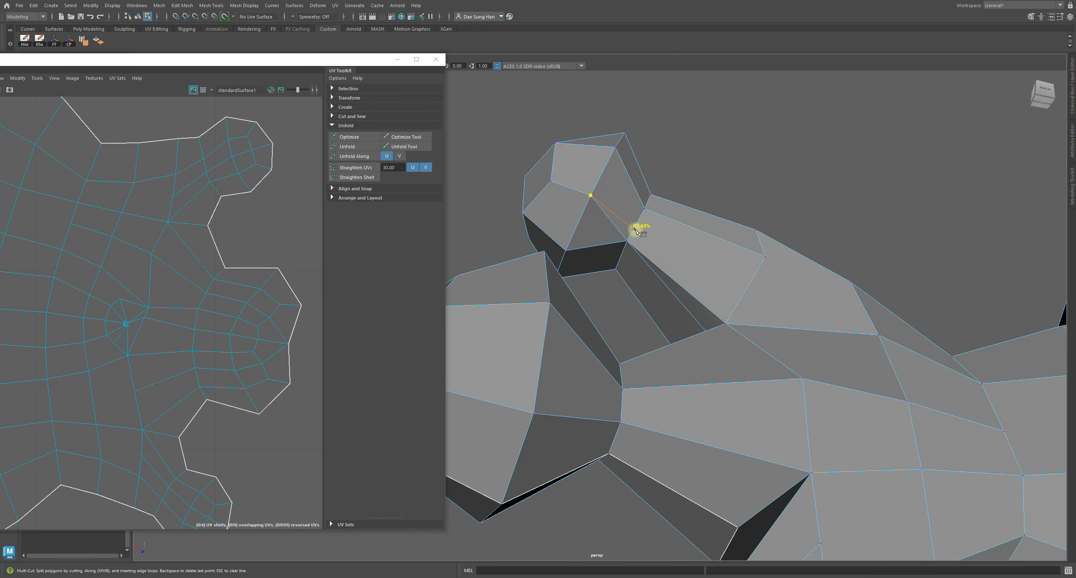
key(w)
click(612, 220)
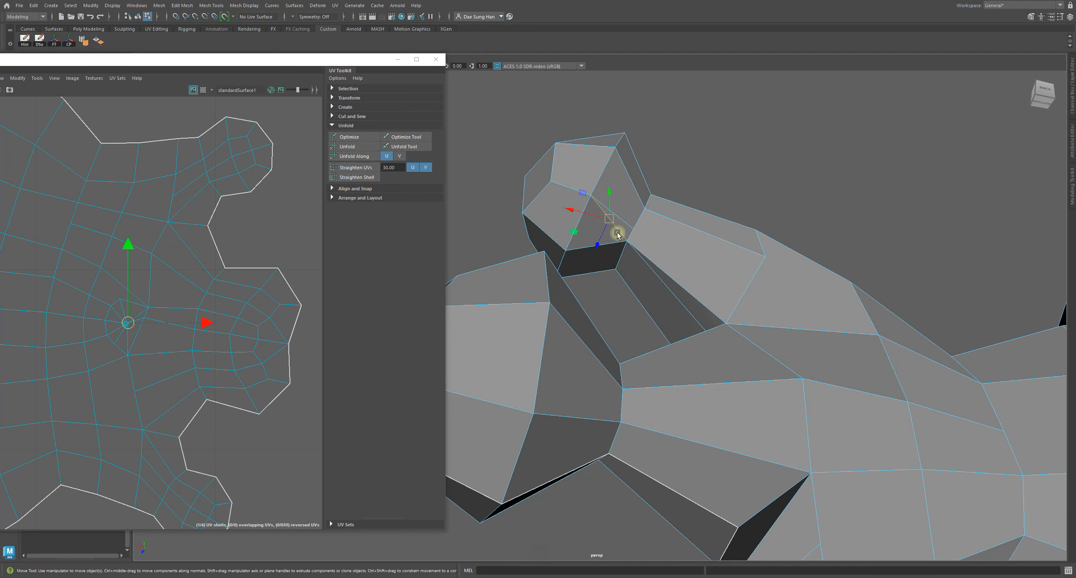
key(Delete)
Cut an edge along the upper finger from the fingertip base to the finger gap, and delete the redundant edge next to it
alt+drag(612, 262, 661, 269)
shift+right_drag(650, 258, 632, 245)
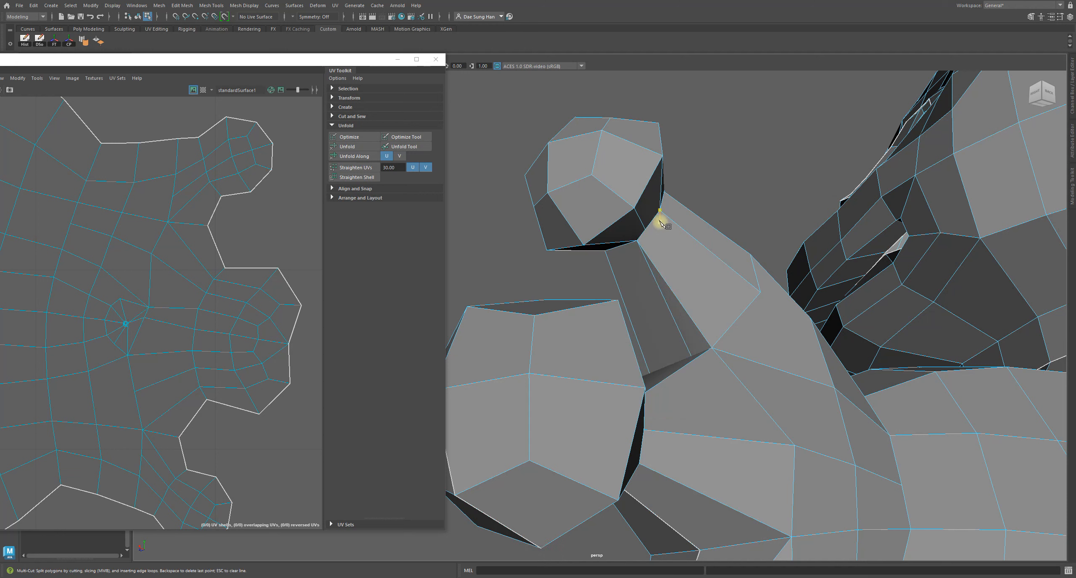
click(713, 347)
key(w)
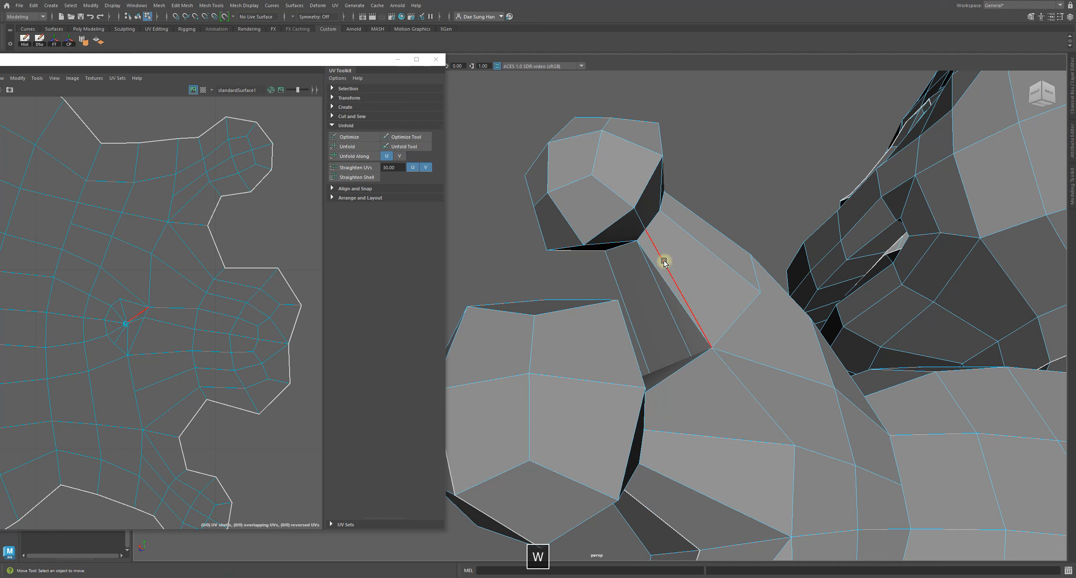
click(665, 287)
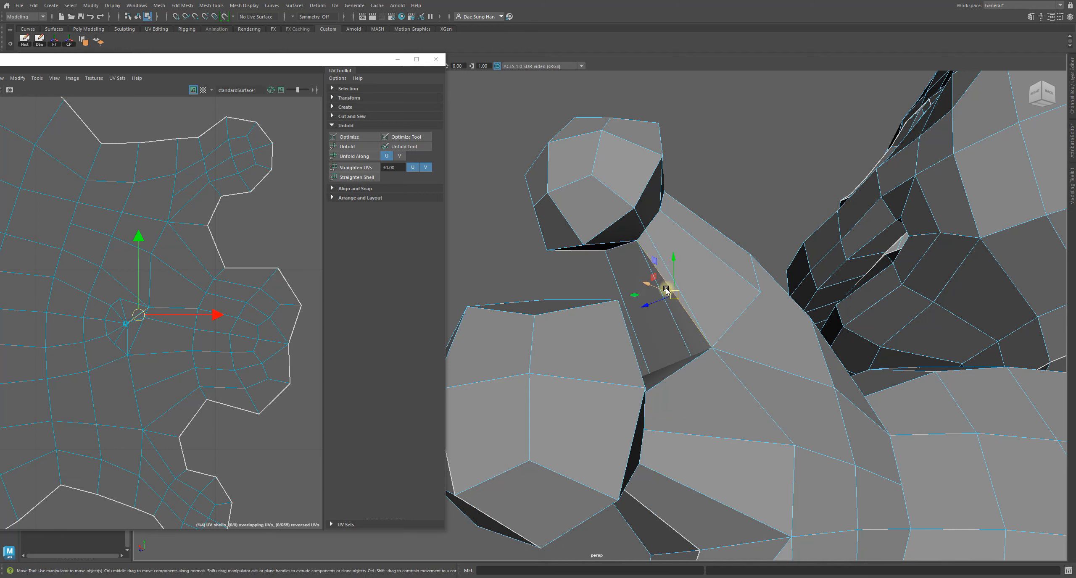
key(Delete)
Adjust the vertices at the upper fingertip's base and in the finger gap to even out the upper finger's shape
alt+drag(678, 281, 725, 228)
click(637, 256)
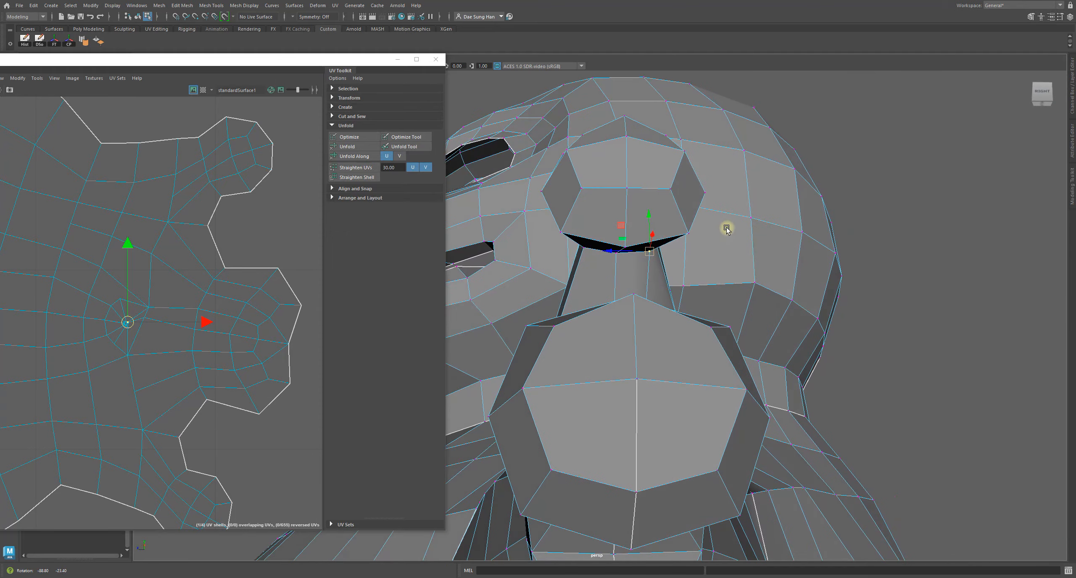
alt+drag(647, 252, 636, 302)
alt+drag(753, 290, 732, 438)
alt+drag(660, 321, 635, 382)
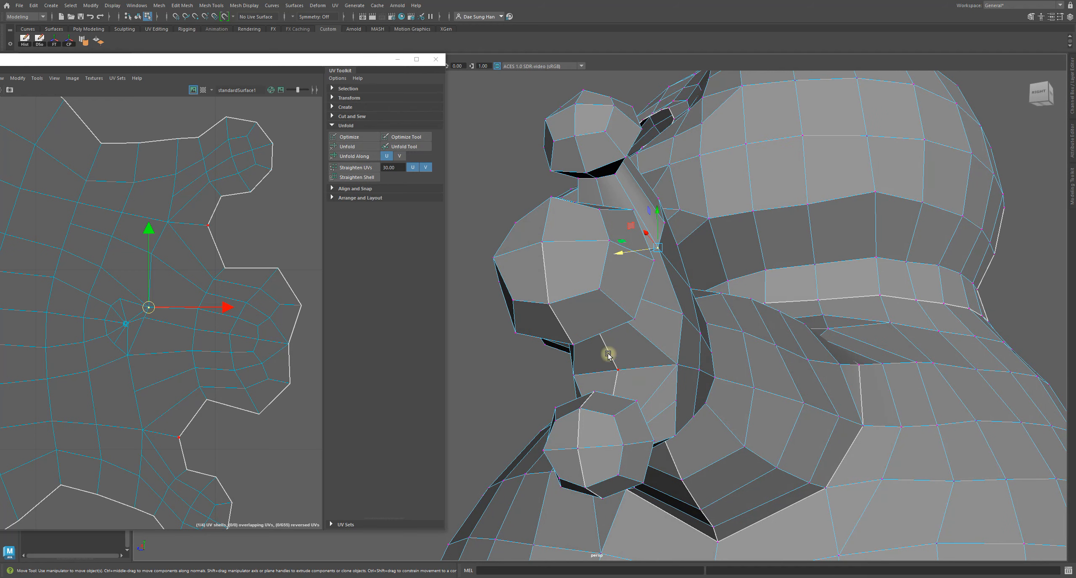
alt+drag(615, 348, 641, 148)
click(620, 208)
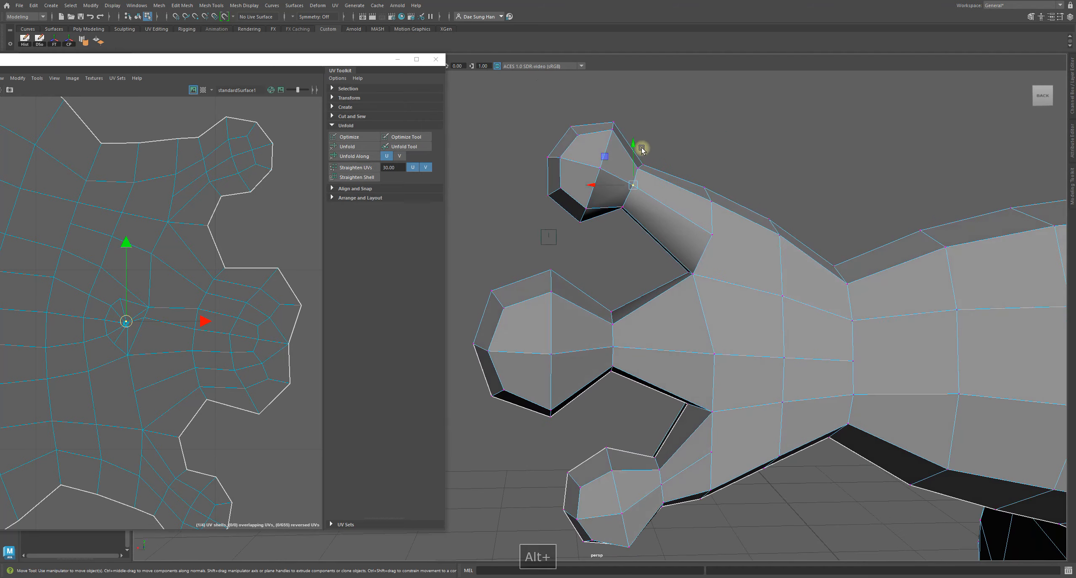
alt+drag(683, 262, 777, 286)
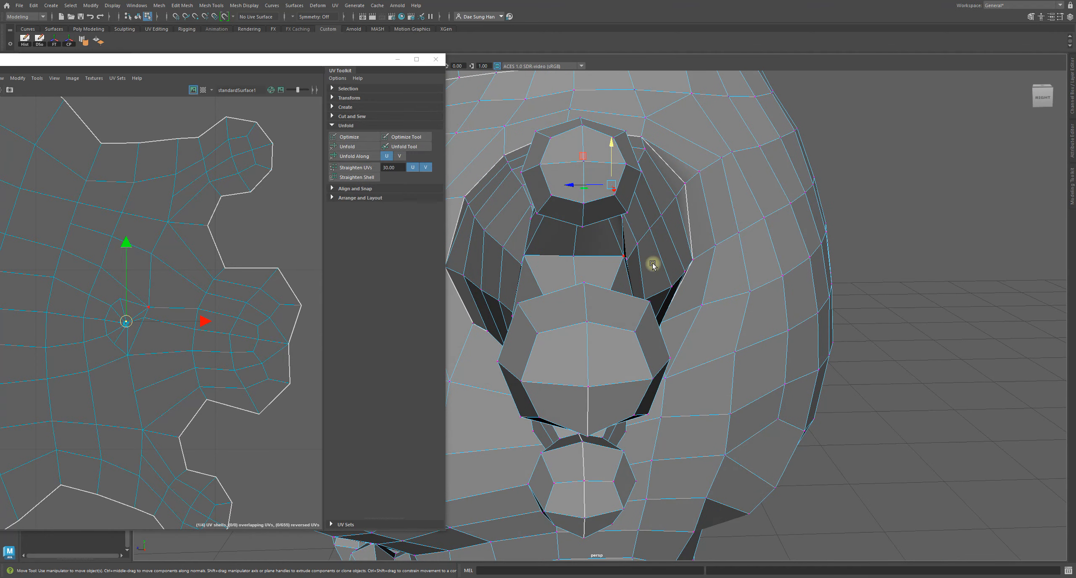
alt+drag(653, 265, 663, 229)
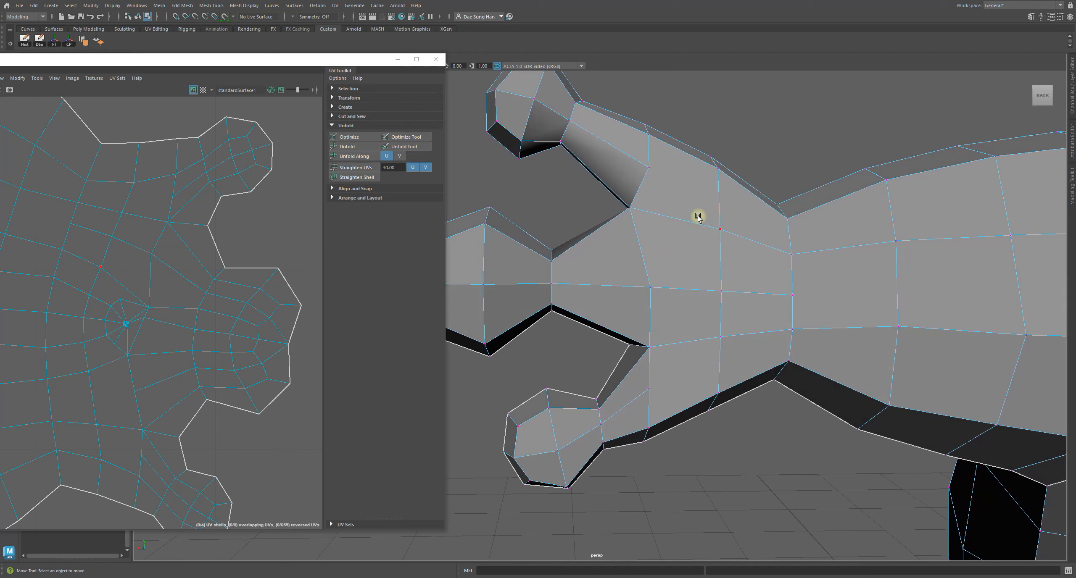
Connect the edges on the back of the hand with Multi-Cut at the bases of the upper and lower fingers
shift+right_drag(668, 189, 647, 149)
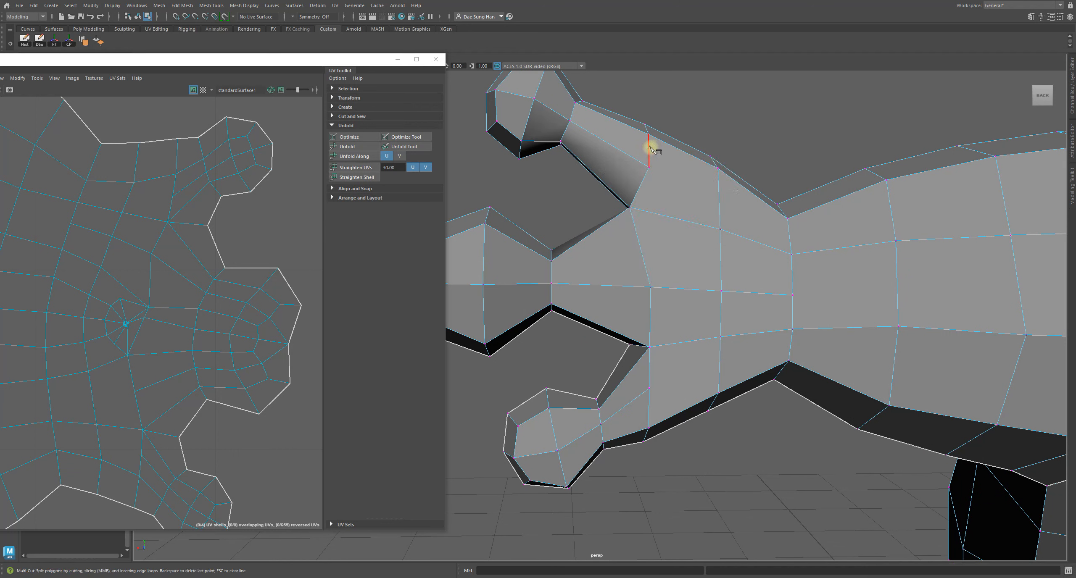
key(w)
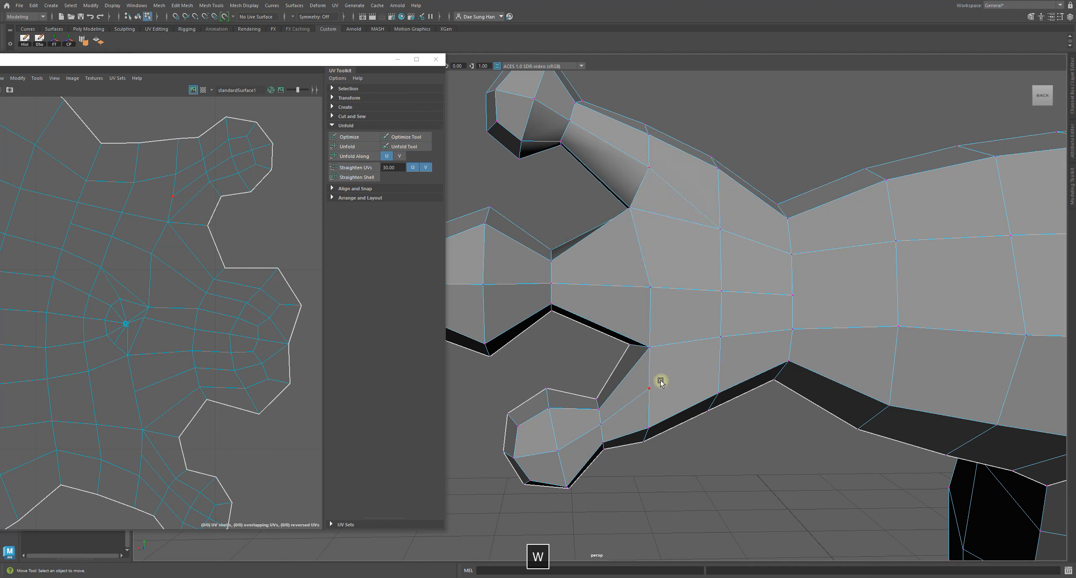
key(g)
click(720, 338)
key(w)
Extend the middle finger's centre edge line with Multi-Cut from the wrist along the forearm to the shoulder seam
alt+middle_drag(845, 283, 670, 269)
alt+right_drag(669, 269, 764, 329)
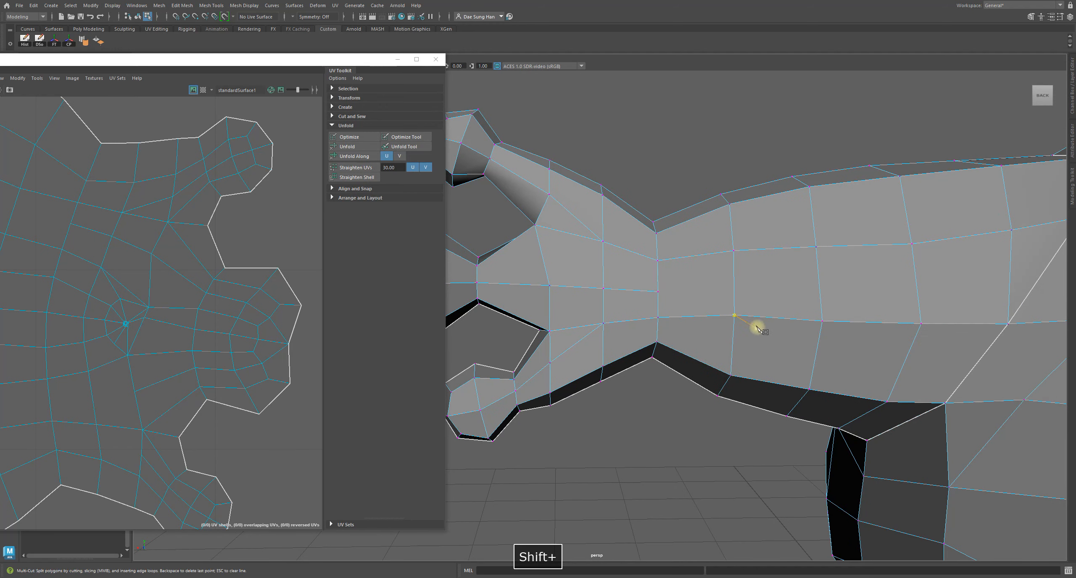
alt+right_drag(849, 308, 413, 297)
alt+drag(413, 297, 643, 310)
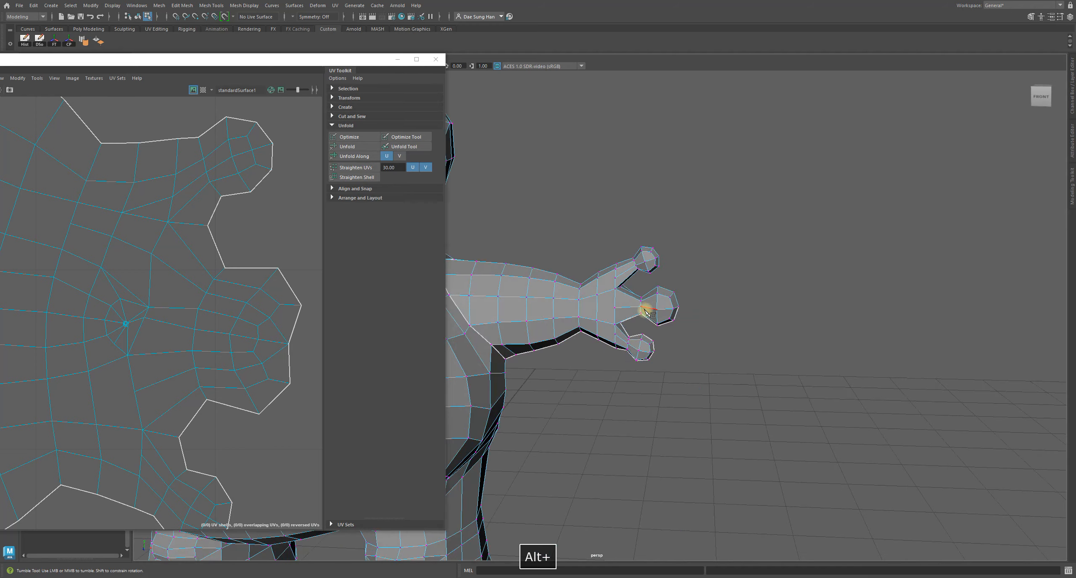
alt+middle_drag(643, 309, 945, 318)
alt+middle_drag(630, 318, 856, 303)
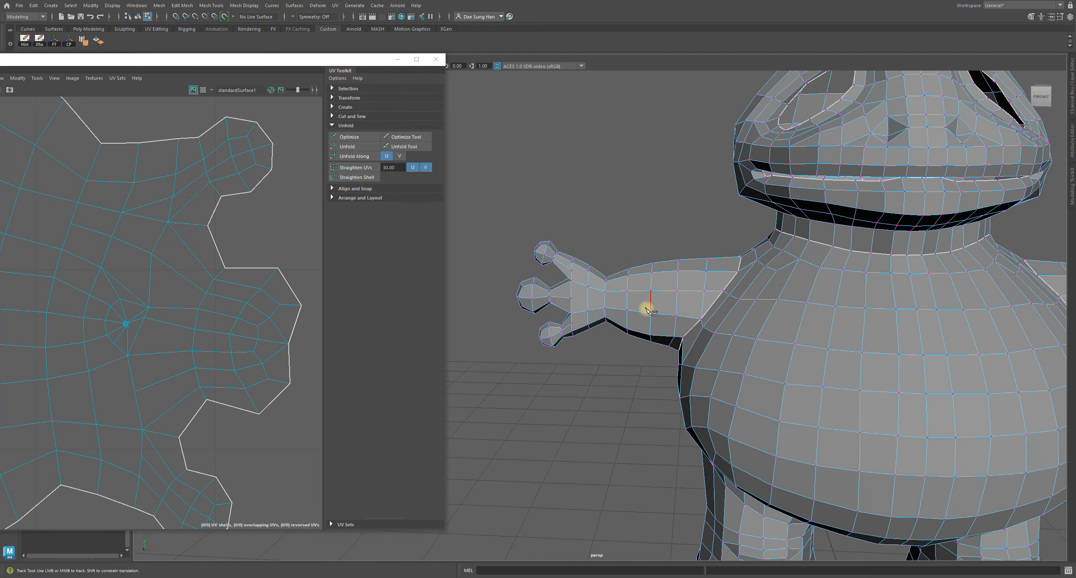
mouse_move(861, 339)
alt+mouse_down()
mouse_move(689, 320)
mouse_move(872, 289)
mouse_move(615, 322)
mouse_move(680, 255)
mouse_move(620, 307)
mouse_move(823, 286)
mouse_move(651, 256)
alt+mouse_up()
alt+right_drag(651, 257, 790, 334)
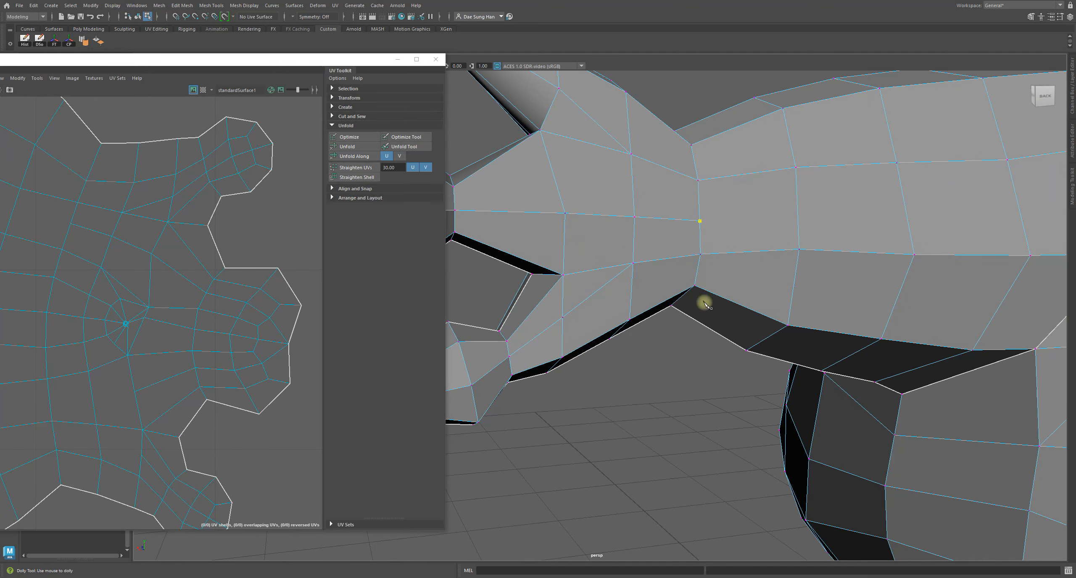
scroll(710, 298, down, 3)
alt+middle_drag(815, 219, 673, 217)
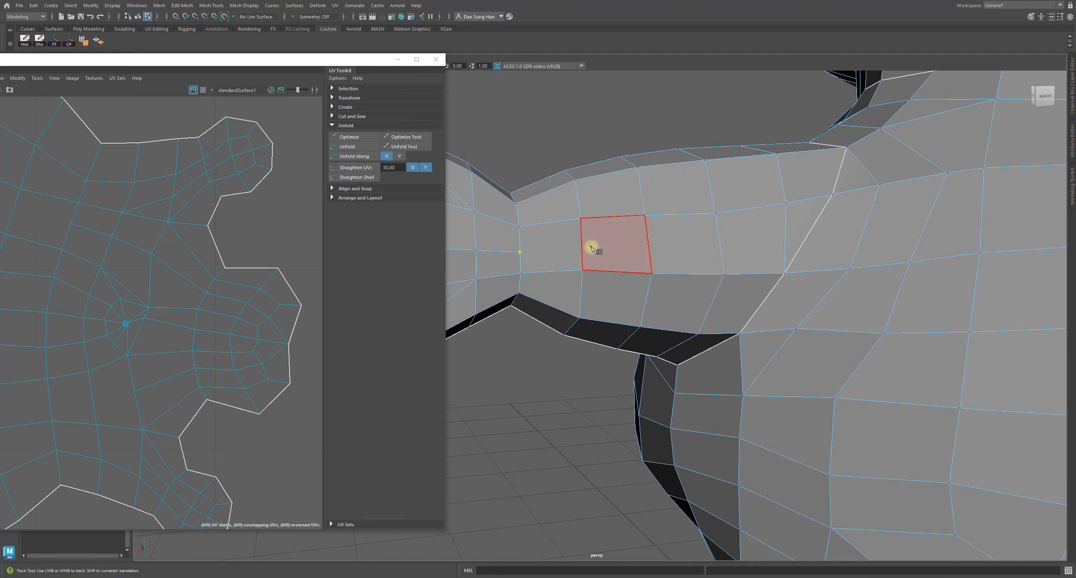
alt+middle_drag(600, 249, 681, 250)
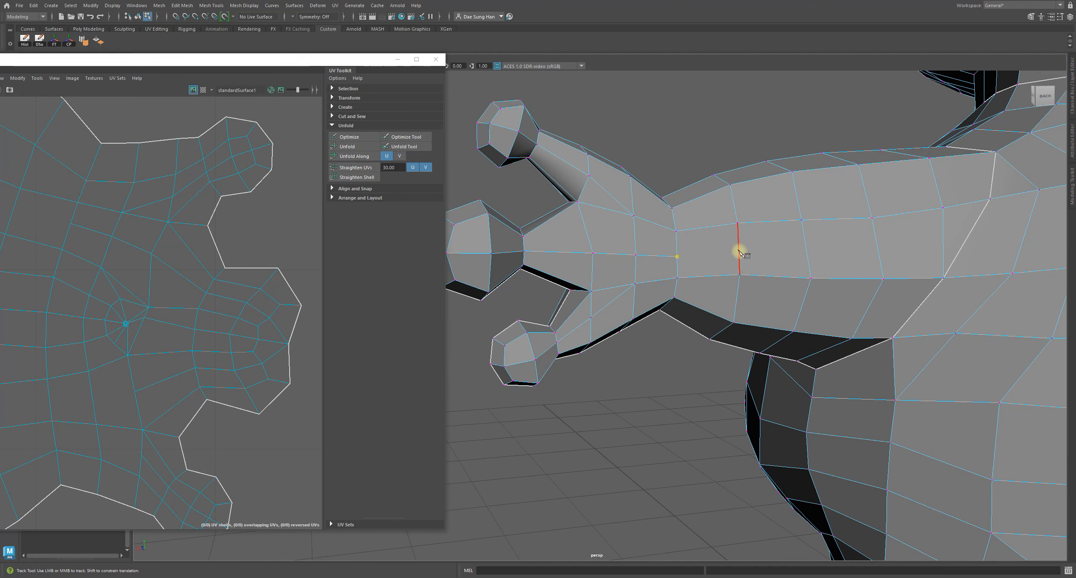
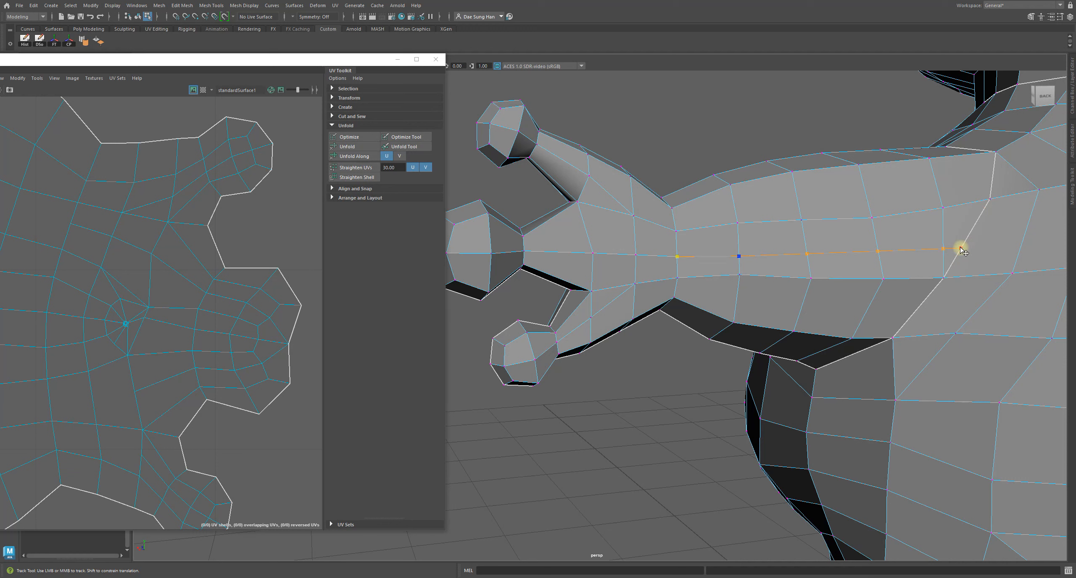
key(w)
Raise the arm vertices above the new centre line one by one from shoulder to wrist to even out the edge spacing
click(873, 216)
click(906, 226)
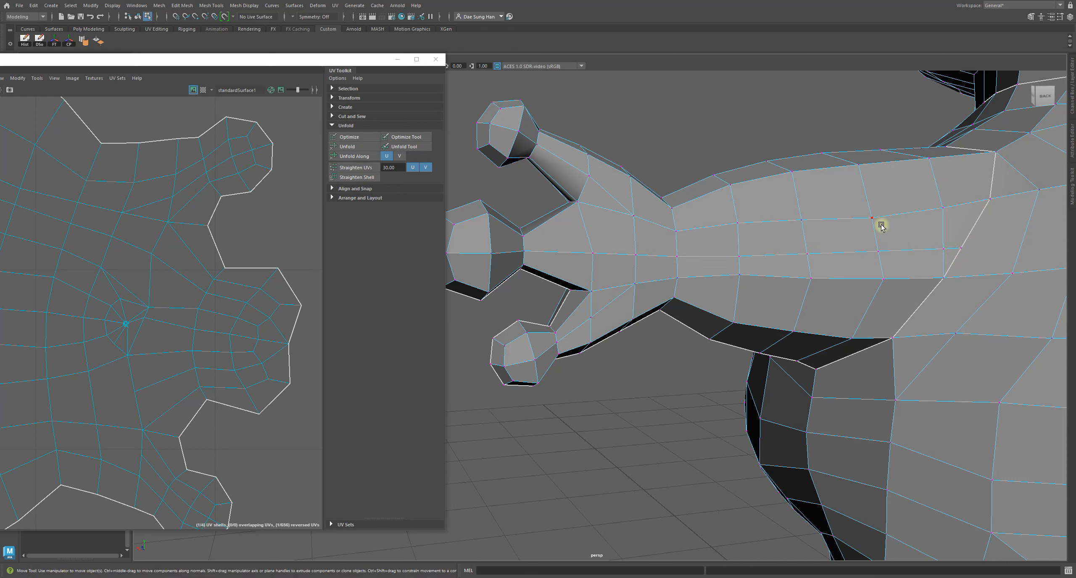
drag(873, 193, 873, 178)
click(943, 208)
drag(945, 182, 946, 170)
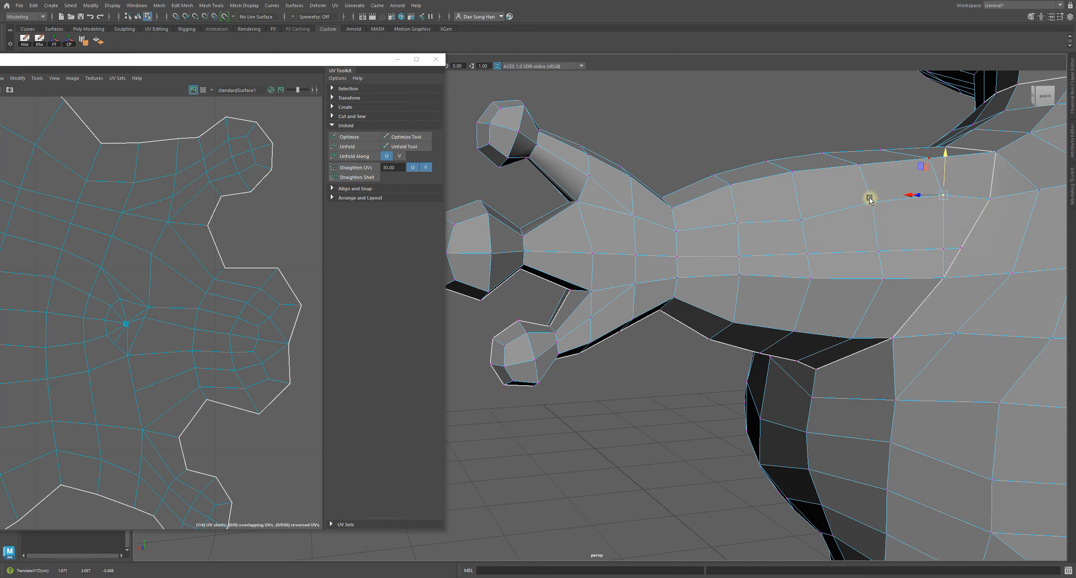
click(804, 191)
click(803, 192)
drag(801, 201, 801, 189)
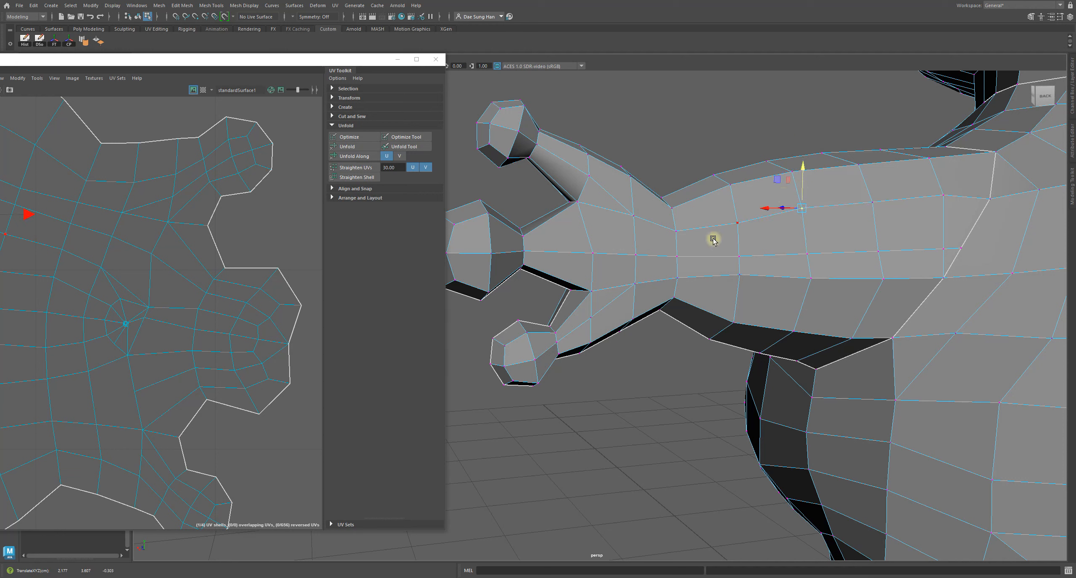
click(735, 226)
drag(739, 204, 739, 198)
click(678, 233)
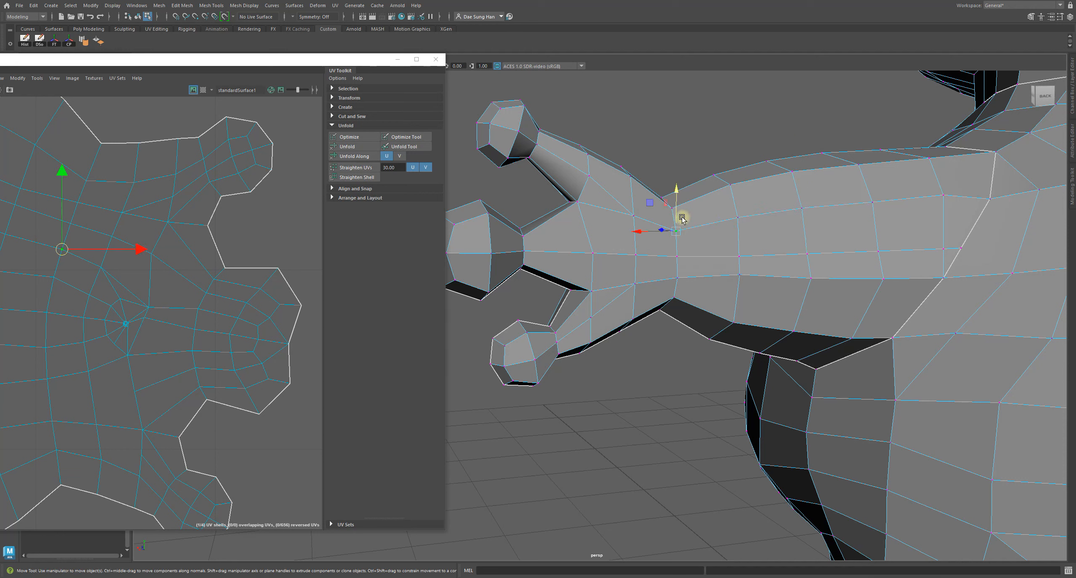
drag(676, 213, 675, 207)
Raise the new centre edge line on the arm slightly and adjust the centre vertices on the back of the hand
key(F10)
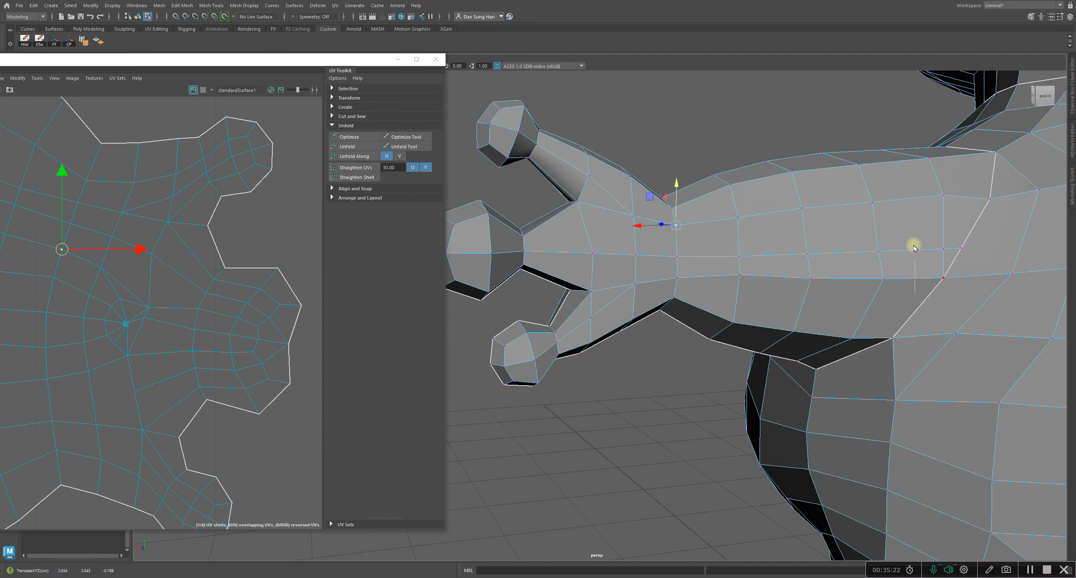
click(912, 249)
drag(812, 215, 814, 205)
key(F9)
click(638, 256)
drag(636, 216, 593, 232)
click(593, 253)
Move the shoulder-seam vertex at the end of the new centre line toward the body
alt+right_drag(680, 229, 642, 234)
alt+drag(642, 234, 750, 256)
alt+middle_drag(750, 256, 660, 183)
alt+drag(660, 182, 780, 259)
alt+right_drag(780, 259, 834, 280)
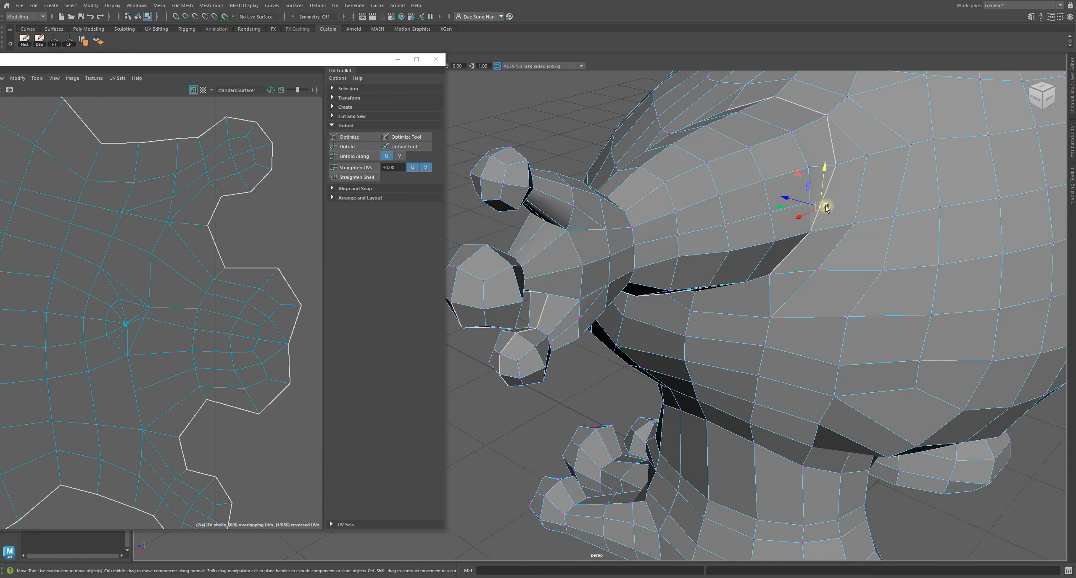
alt+drag(826, 206, 899, 337)
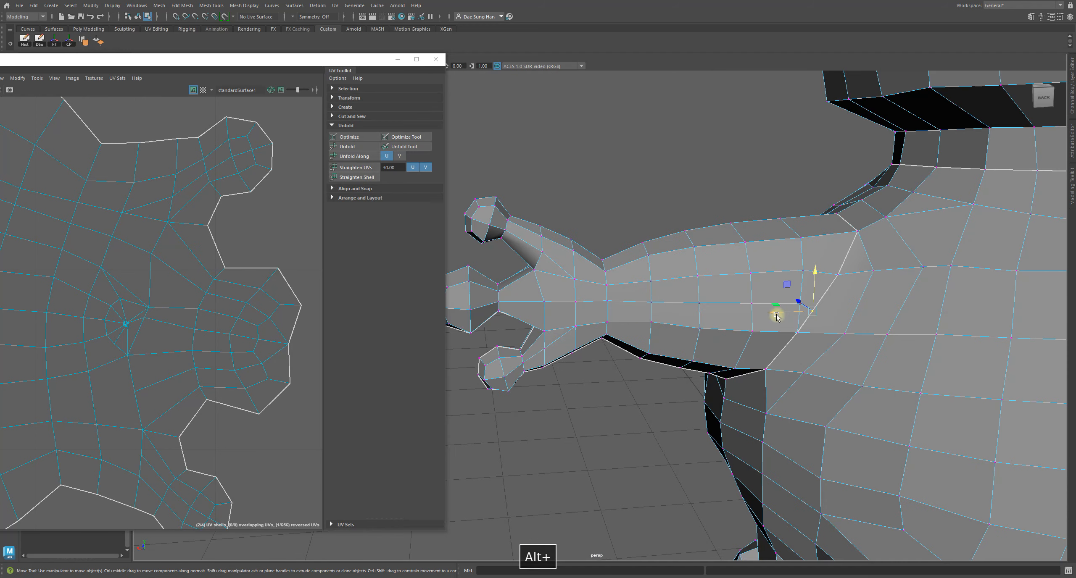
drag(776, 316, 789, 314)
Move the neighbouring shoulder-seam vertices toward the body to smooth the curve where the arm meets the torso
click(847, 278)
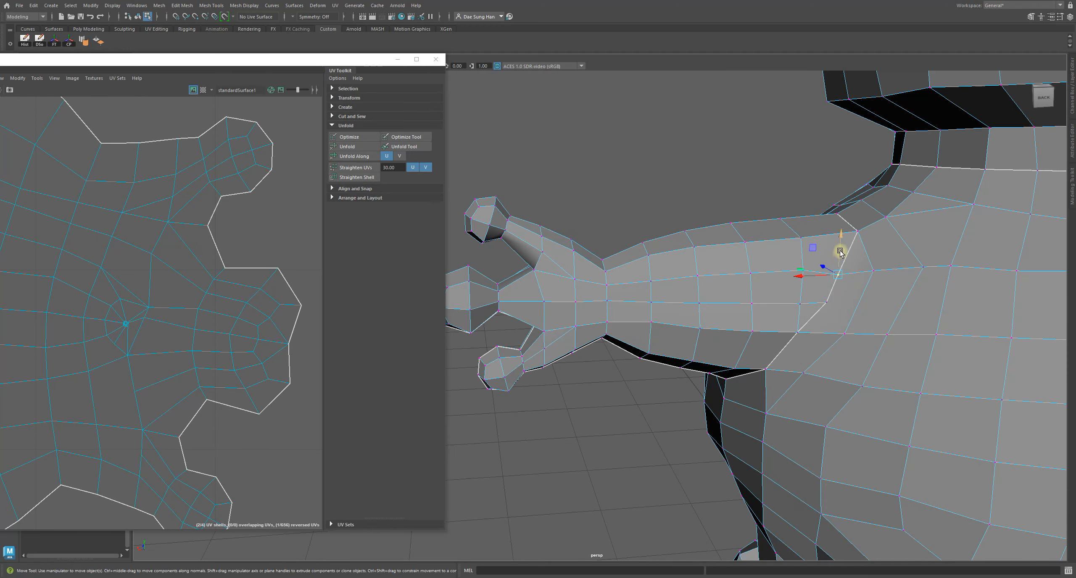
alt+drag(907, 268, 764, 265)
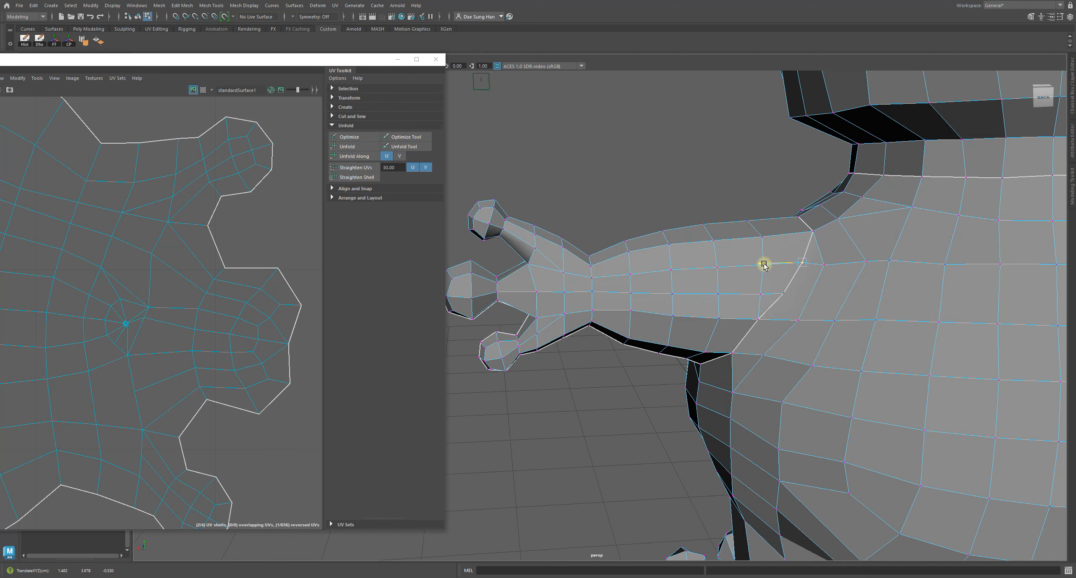
shift+click(823, 269)
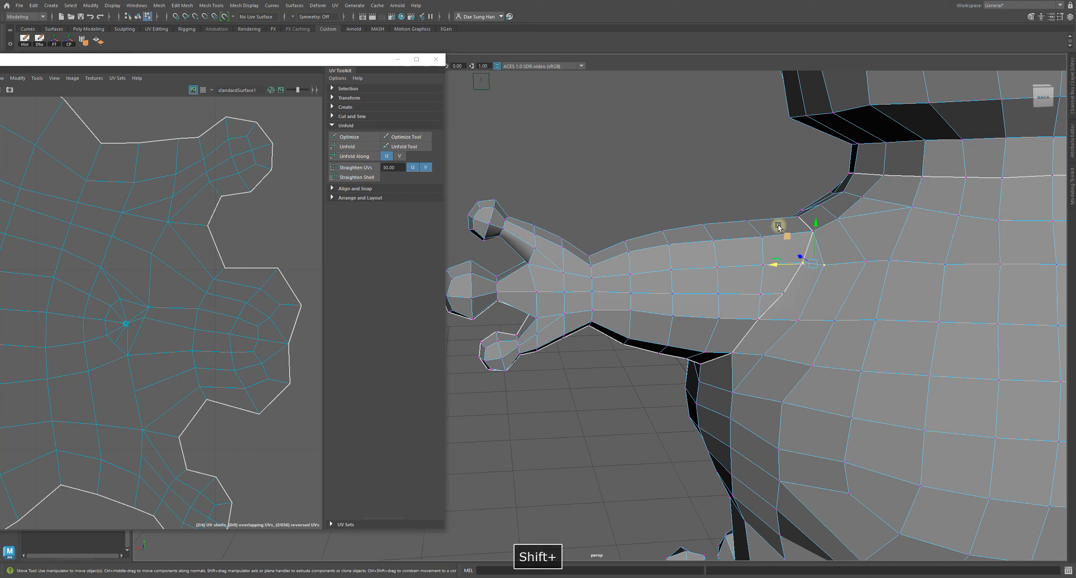
shift+right_drag(778, 227, 715, 96)
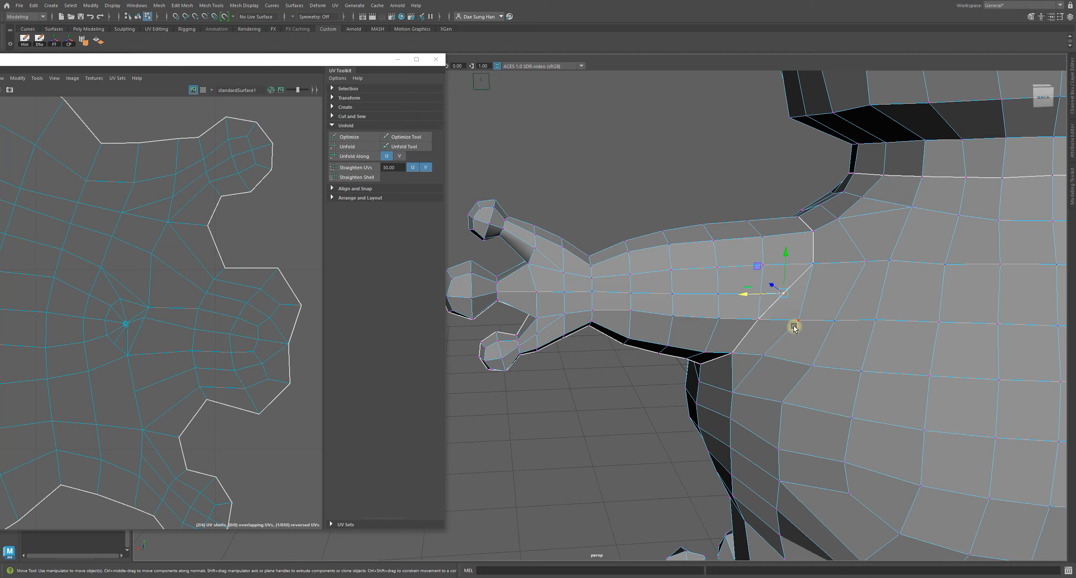
alt+drag(793, 328, 706, 349)
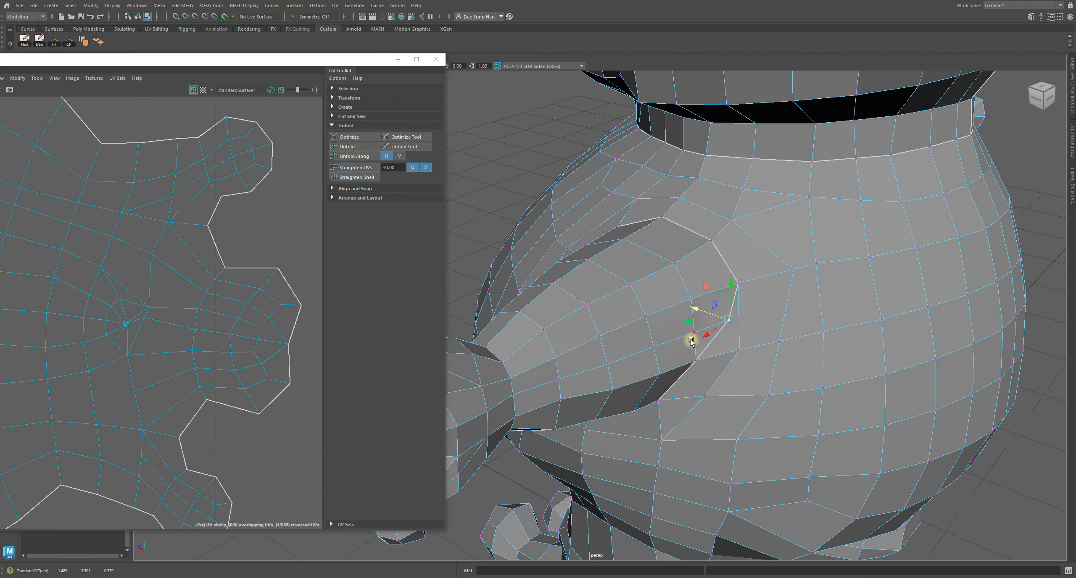
mouse_move(691, 341)
alt+mouse_down()
mouse_move(817, 367)
mouse_move(689, 307)
mouse_move(684, 334)
alt+mouse_up()
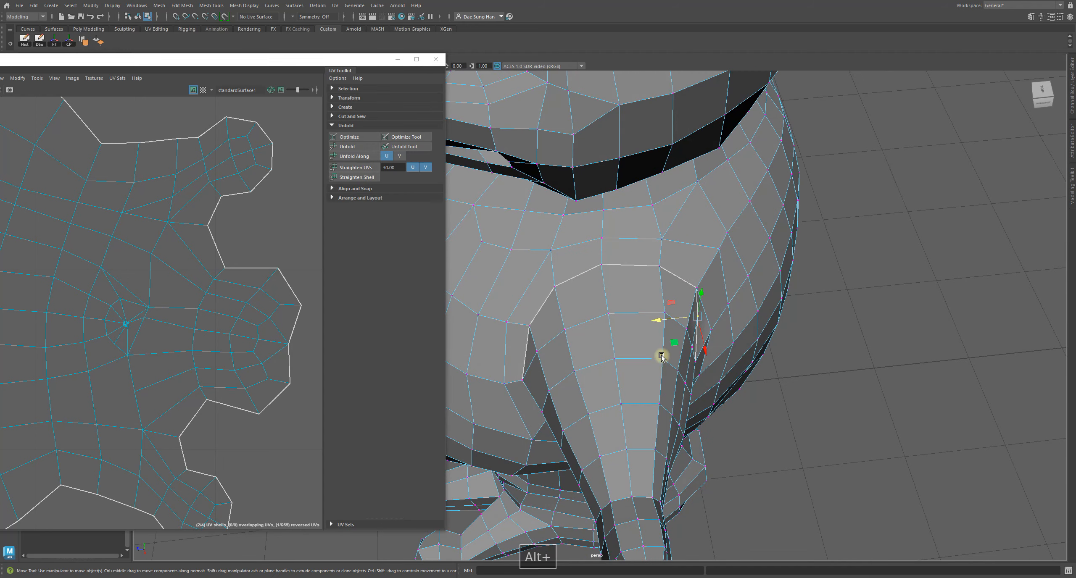
Shift the vertices of the upper arm's edge line sideways, seen from above, to even out the rows behind the shoulder
click(659, 316)
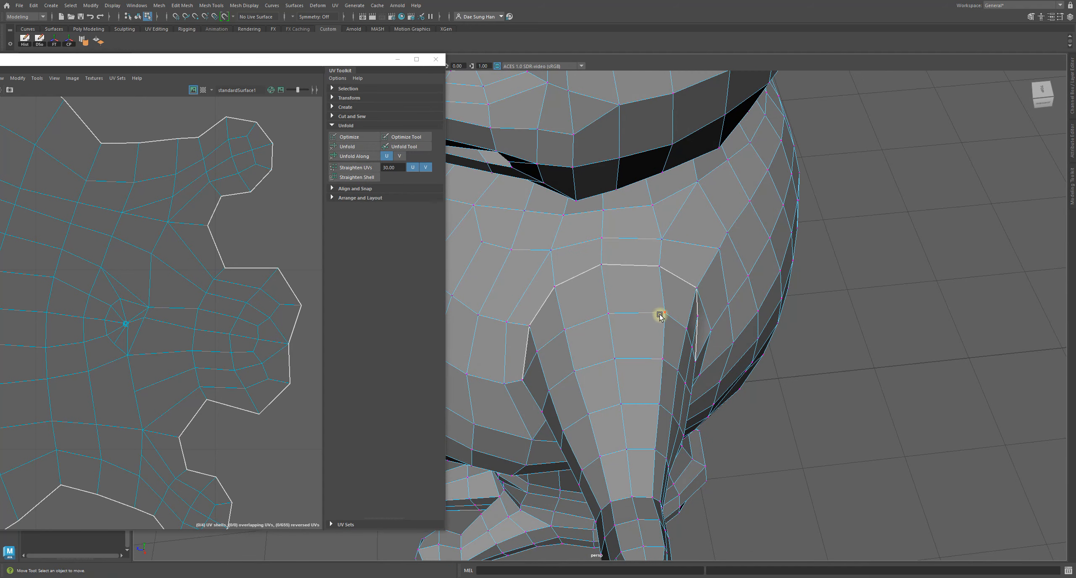
click(642, 361)
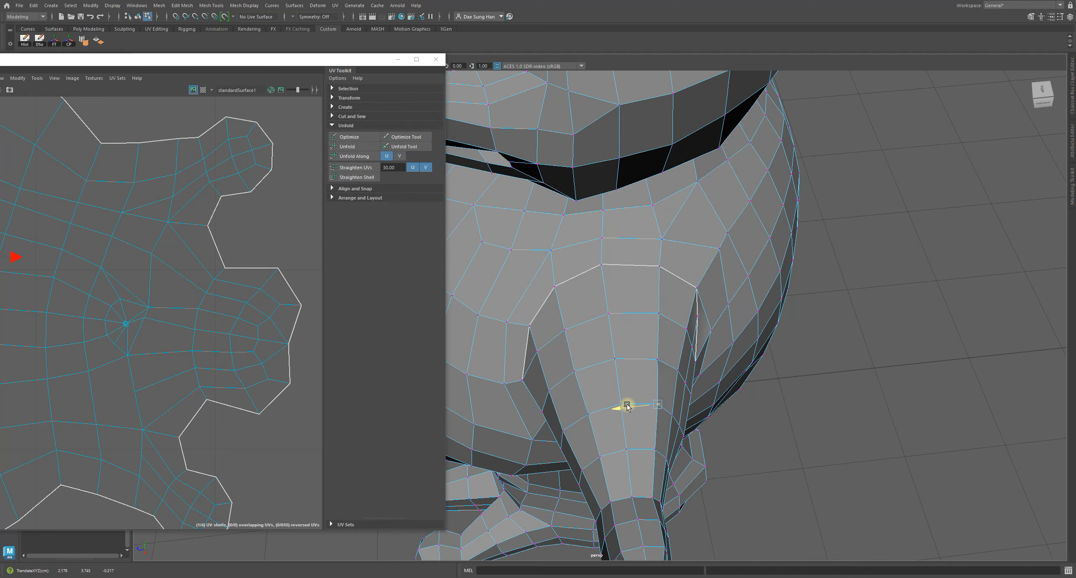
alt+drag(624, 407, 794, 352)
alt+middle_drag(793, 352, 720, 273)
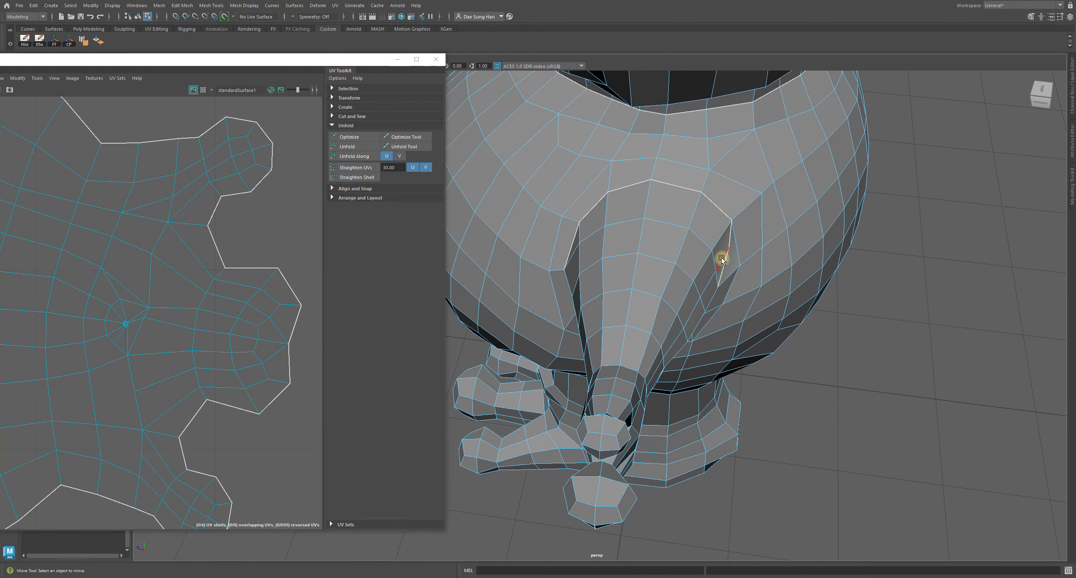
Shift the shoulder-seam vertex and a nearby upper-arm vertex sideways on the back side of the arm, seen from above
drag(723, 275, 690, 259)
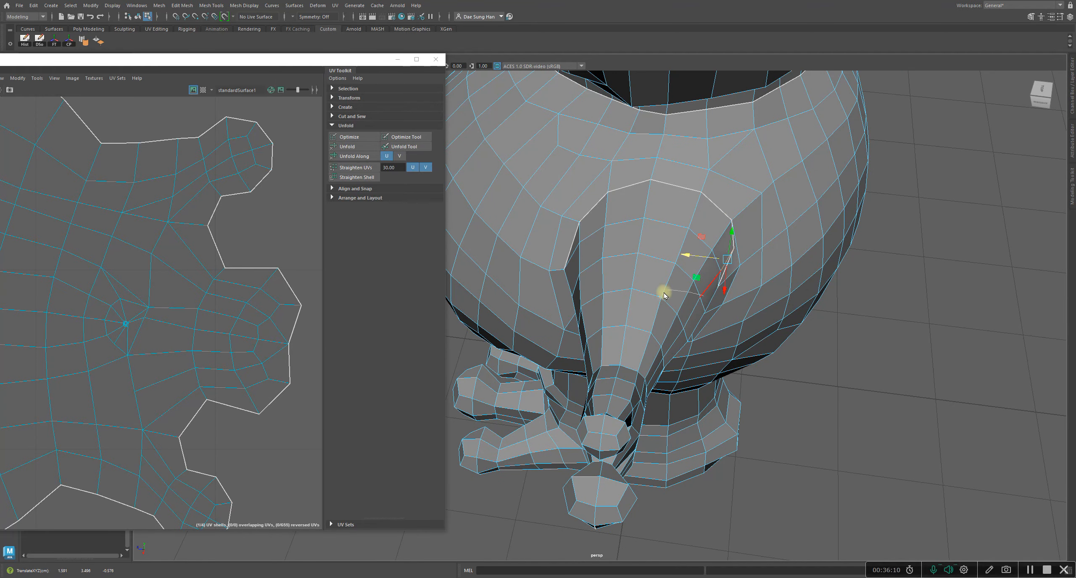
click(698, 298)
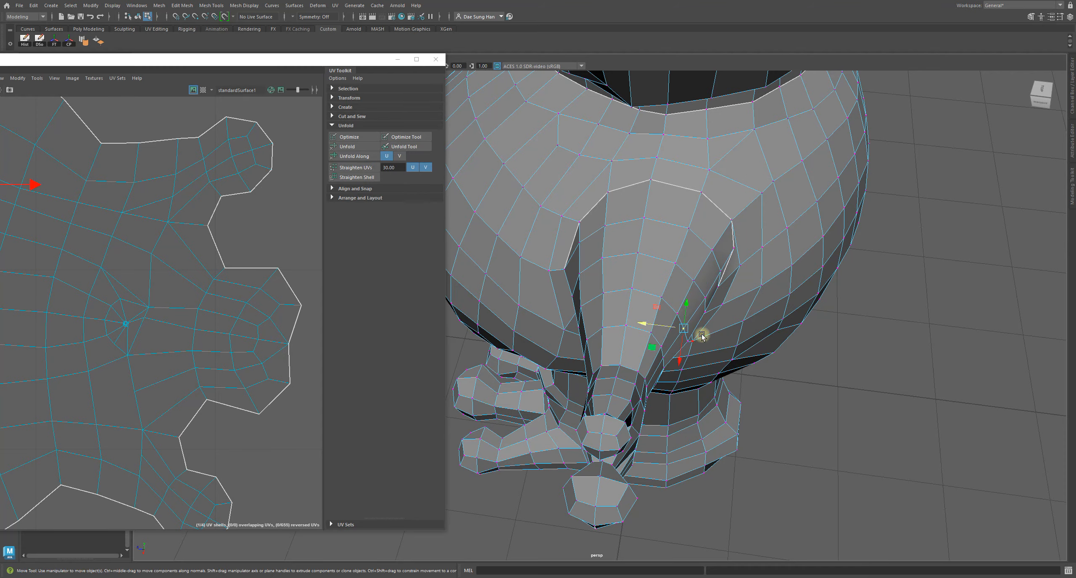
alt+drag(701, 336, 646, 339)
click(800, 307)
alt+right_drag(646, 338, 658, 351)
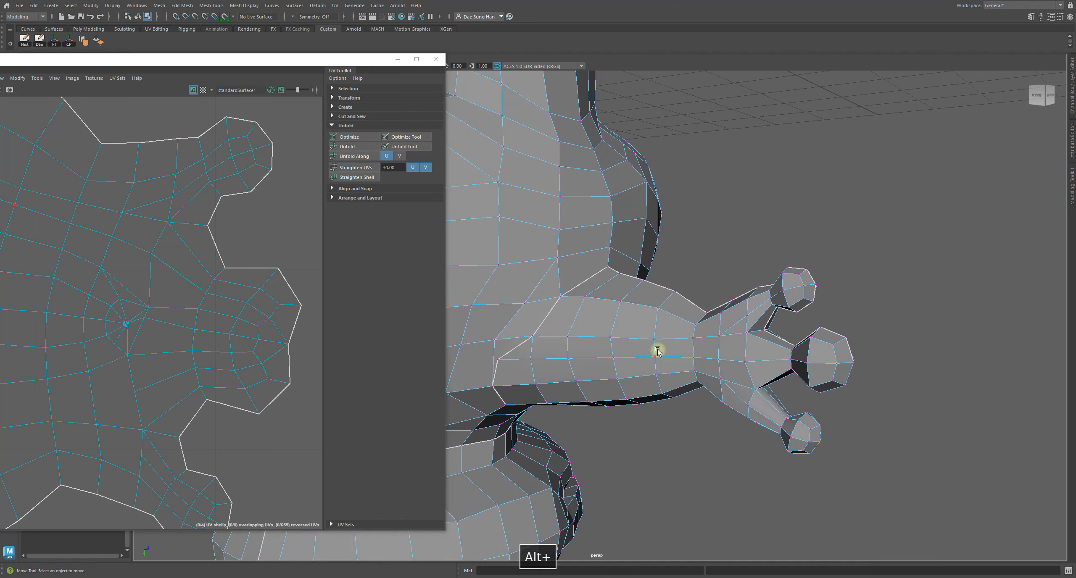
Move the shoulder-seam vertex and its neighbour on the back of the upper arm to smooth the seam curve
alt+drag(651, 356, 720, 336)
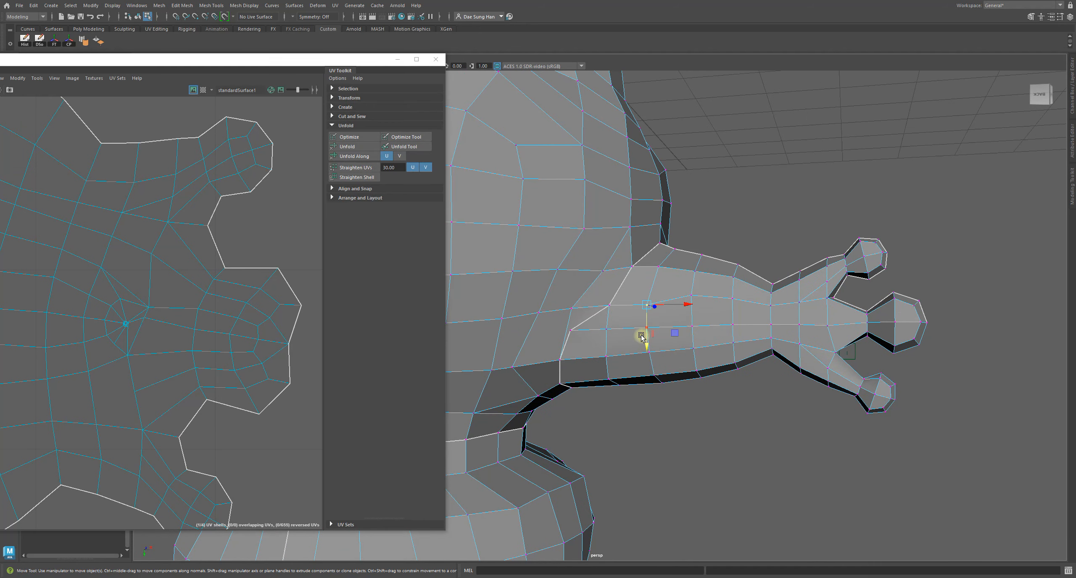
key(z)
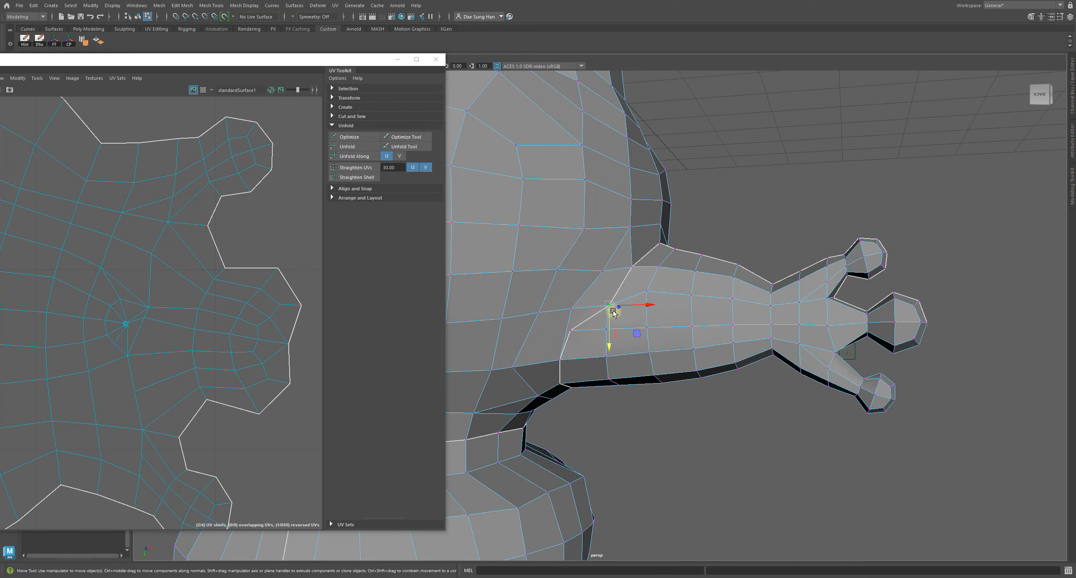
drag(613, 311, 610, 343)
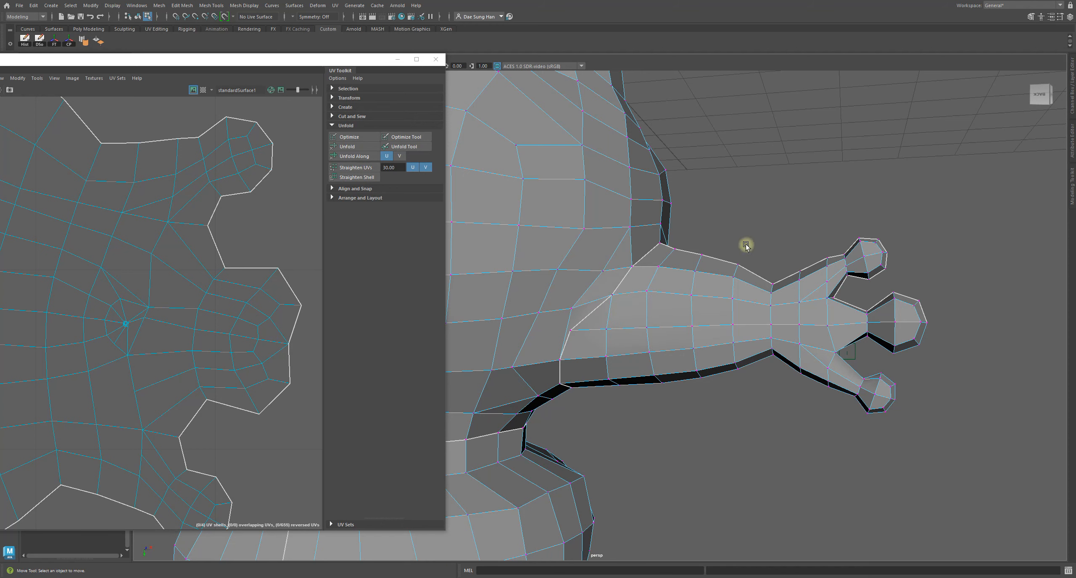
alt+drag(746, 246, 606, 295)
click(573, 335)
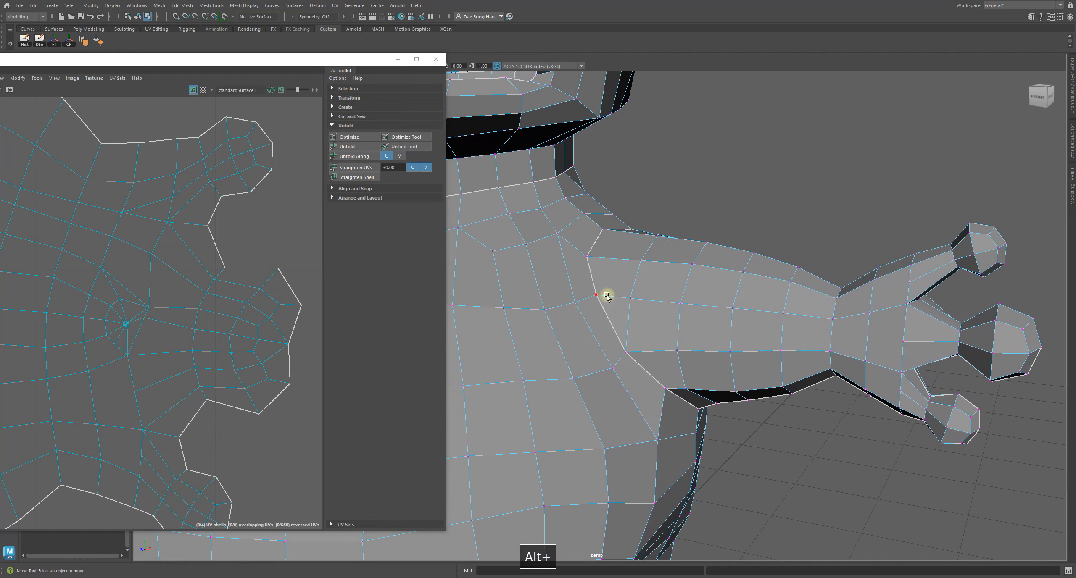
Adjust the wrist vertices on the back of the hand to even out the spacing between the edge rows
alt+drag(802, 323, 677, 282)
right_drag(609, 274, 651, 180)
alt+drag(651, 180, 735, 260)
click(736, 260)
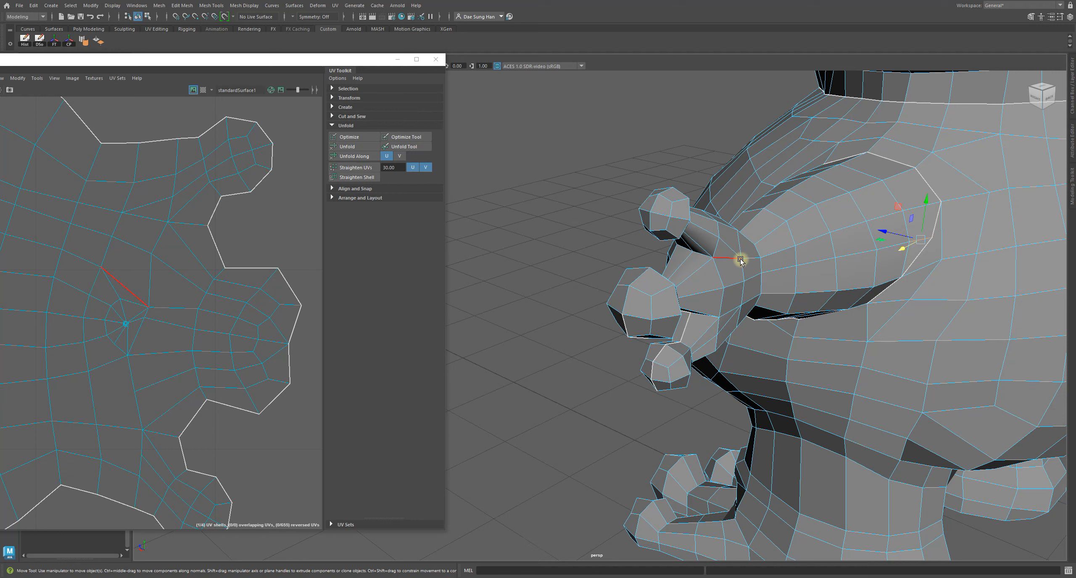
right_drag(741, 259, 710, 253)
click(743, 265)
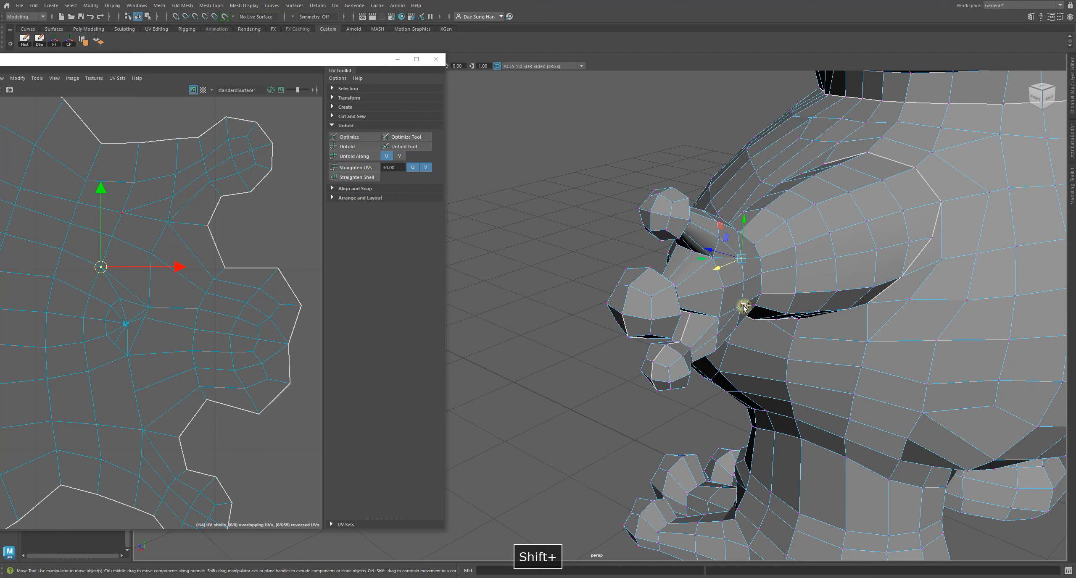
click(617, 253)
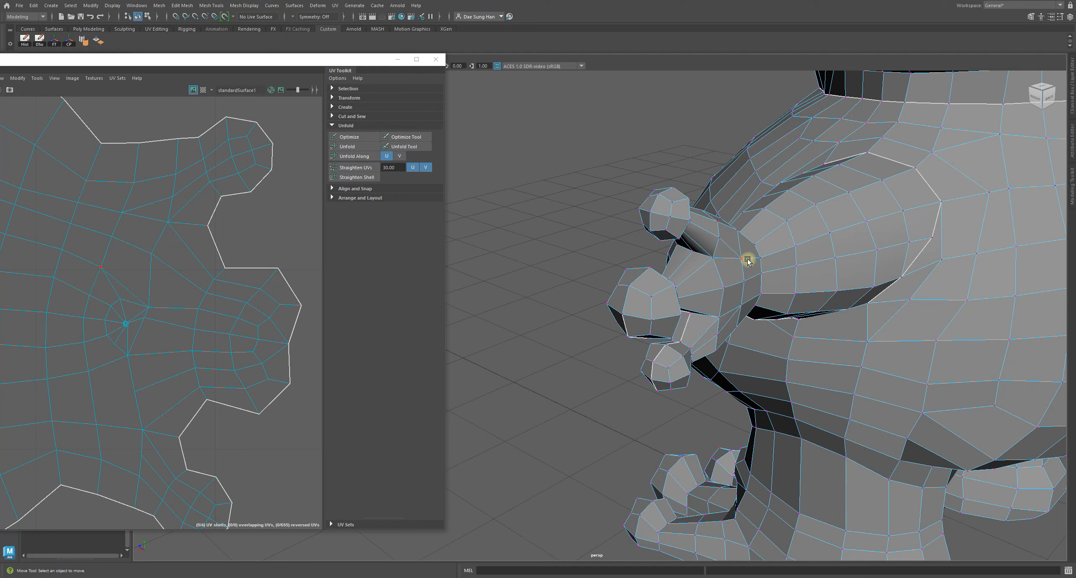
click(739, 285)
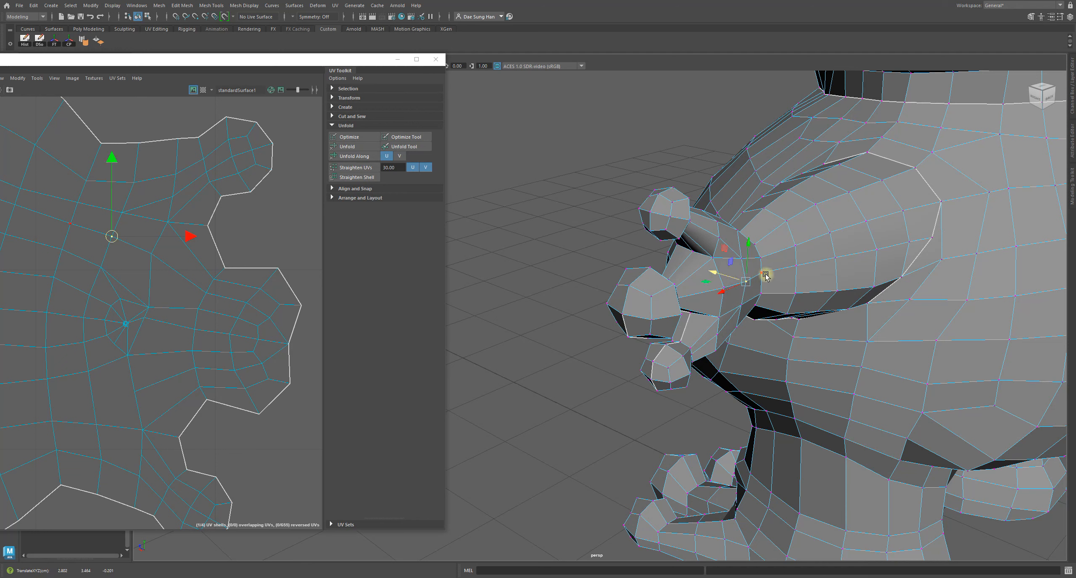
drag(736, 257, 735, 264)
drag(814, 272, 750, 275)
click(764, 248)
Adjust the centre vertices on the back of the arm and raise those in the row above, from shoulder to wrist
key(1)
alt+drag(819, 290, 837, 276)
click(791, 255)
drag(813, 238, 813, 241)
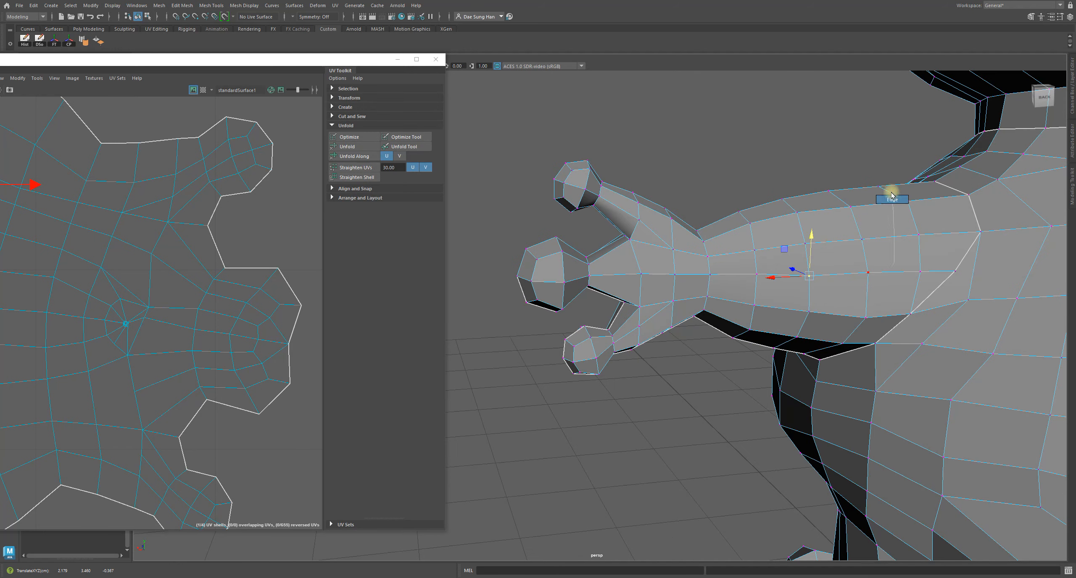
right_drag(892, 265, 891, 193)
click(890, 237)
drag(892, 212, 892, 205)
right_drag(881, 245, 785, 249)
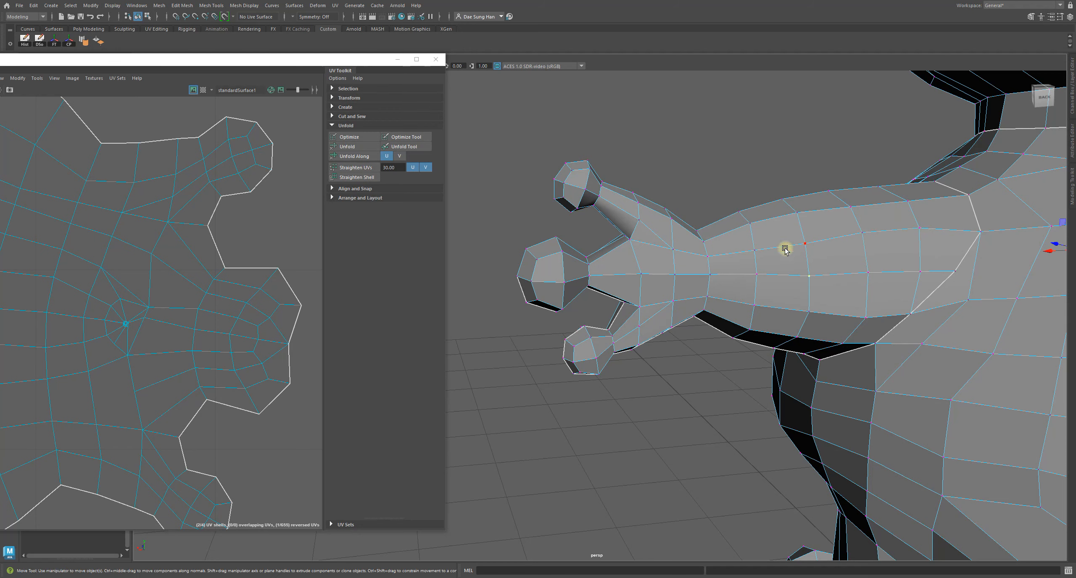
click(754, 250)
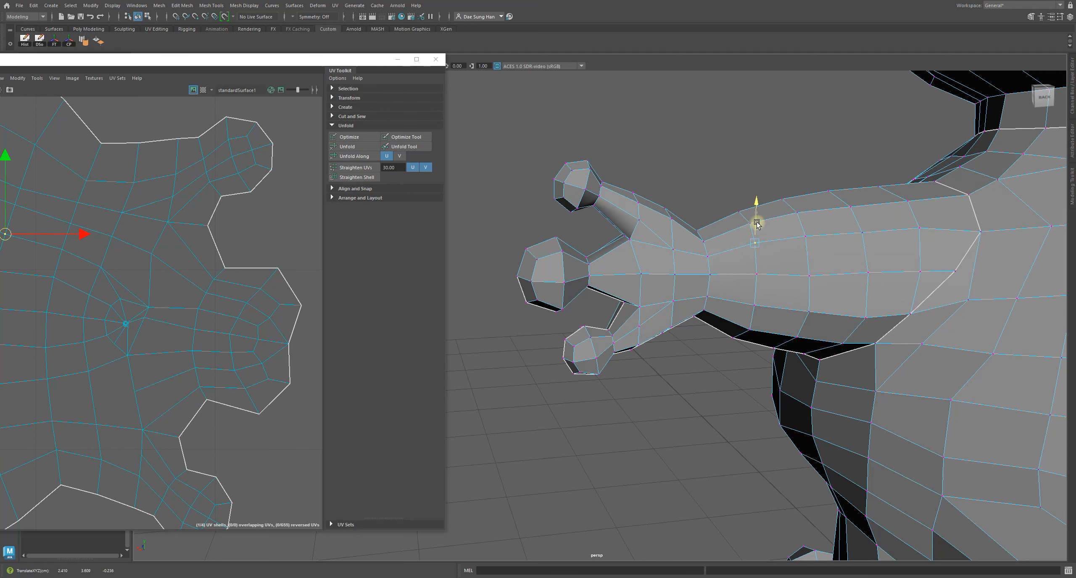
alt+drag(759, 219, 843, 237)
Check the arm in smooth preview and adjust the shoulder-seam vertex behind the arm
key(3)
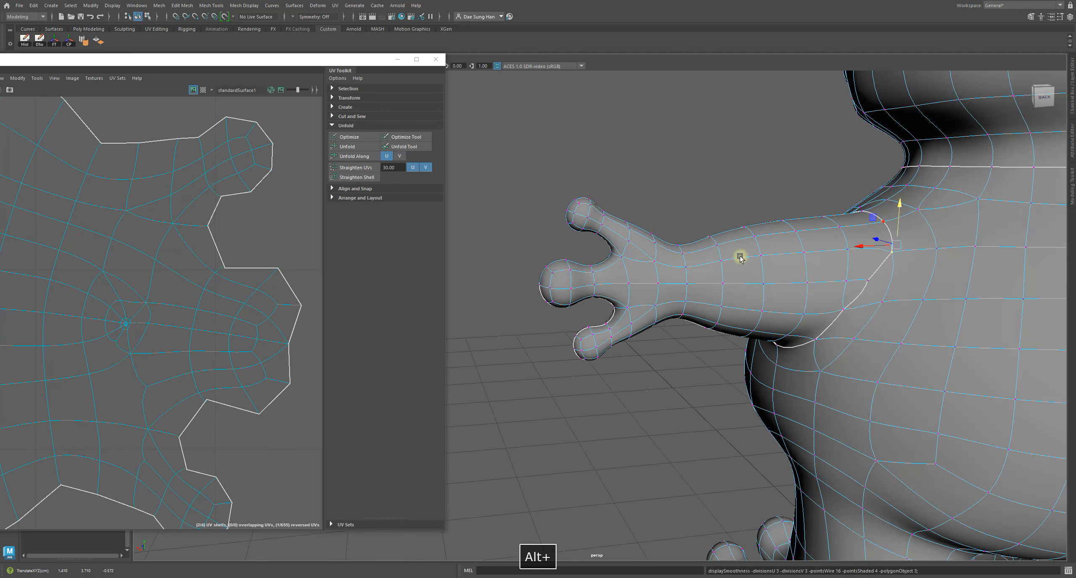
alt+drag(740, 252, 841, 240)
key(1)
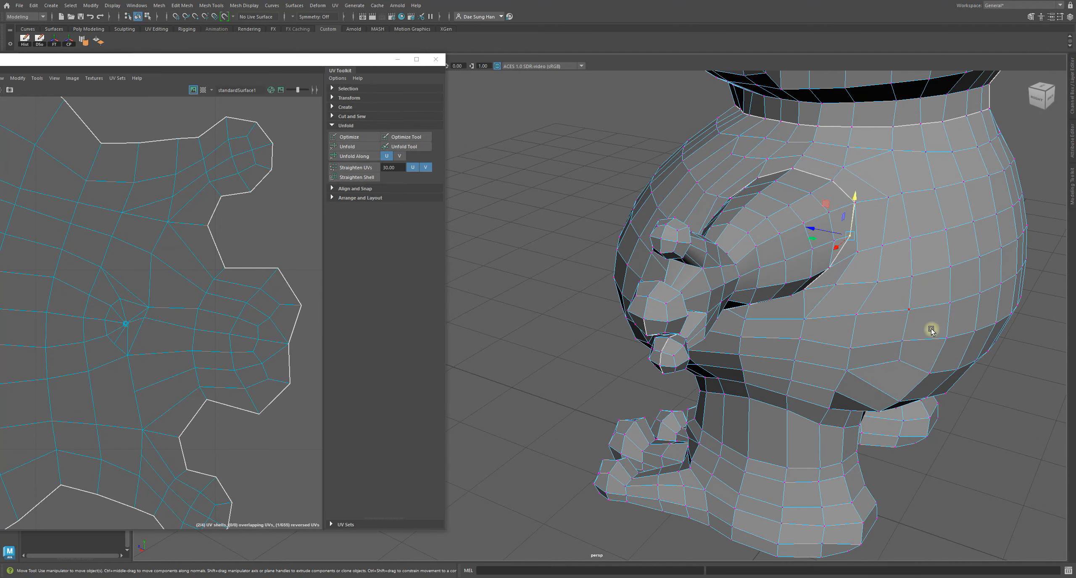
alt+drag(931, 331, 720, 286)
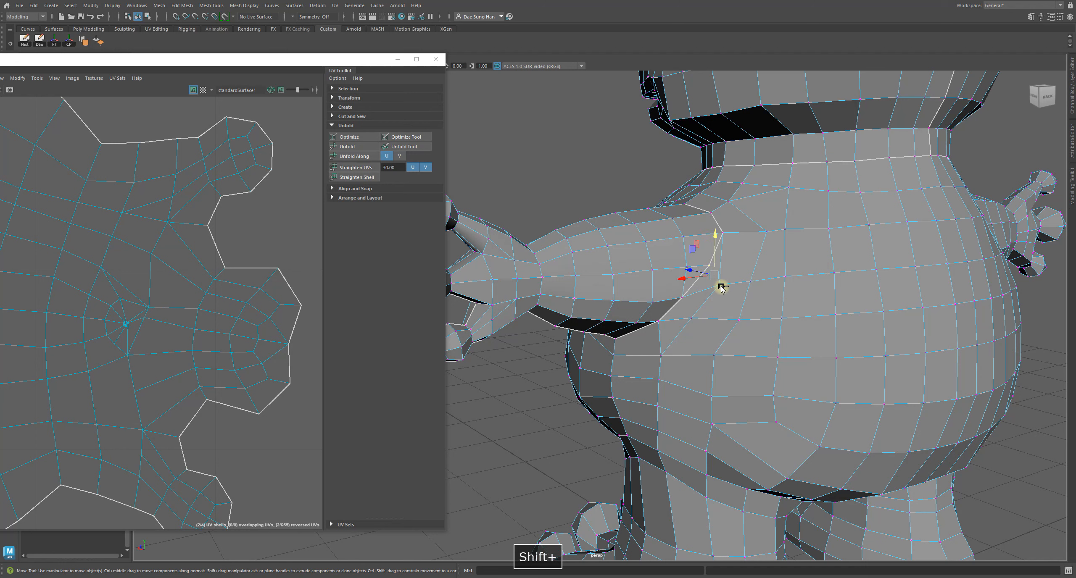
shift+right_click(745, 261)
shift+right_drag(750, 205, 755, 134)
click(601, 161)
click(716, 277)
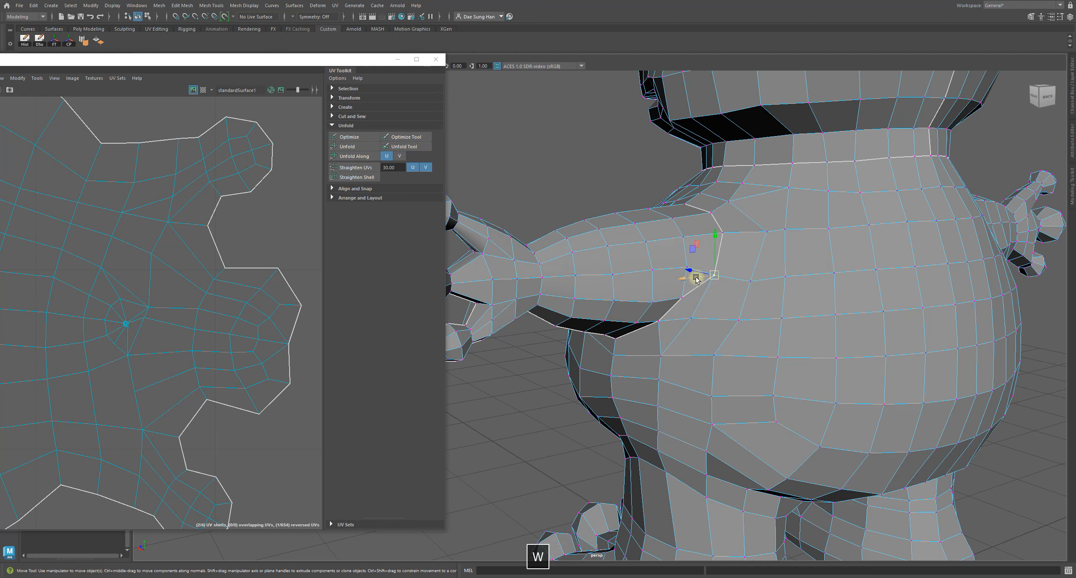
drag(714, 275, 866, 376)
Examine the arm and shoulder seam in smooth preview from the side for evenly flowing edges
click(854, 386)
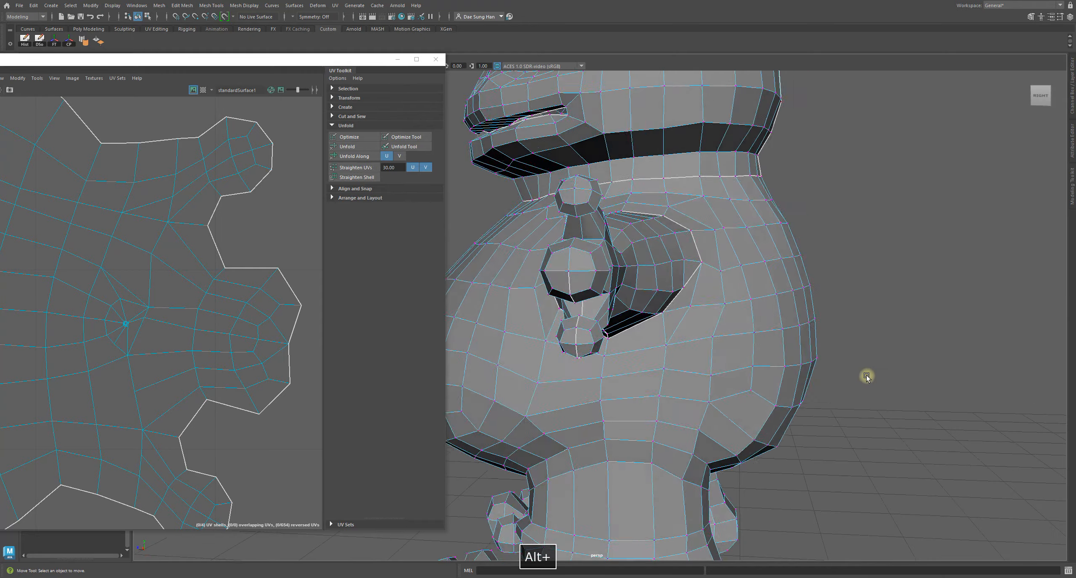
key(3)
right_drag(752, 309, 803, 276)
click(895, 336)
mouse_move(899, 340)
alt+mouse_down()
mouse_move(858, 379)
mouse_move(893, 370)
mouse_move(893, 350)
alt+mouse_up()
click(708, 309)
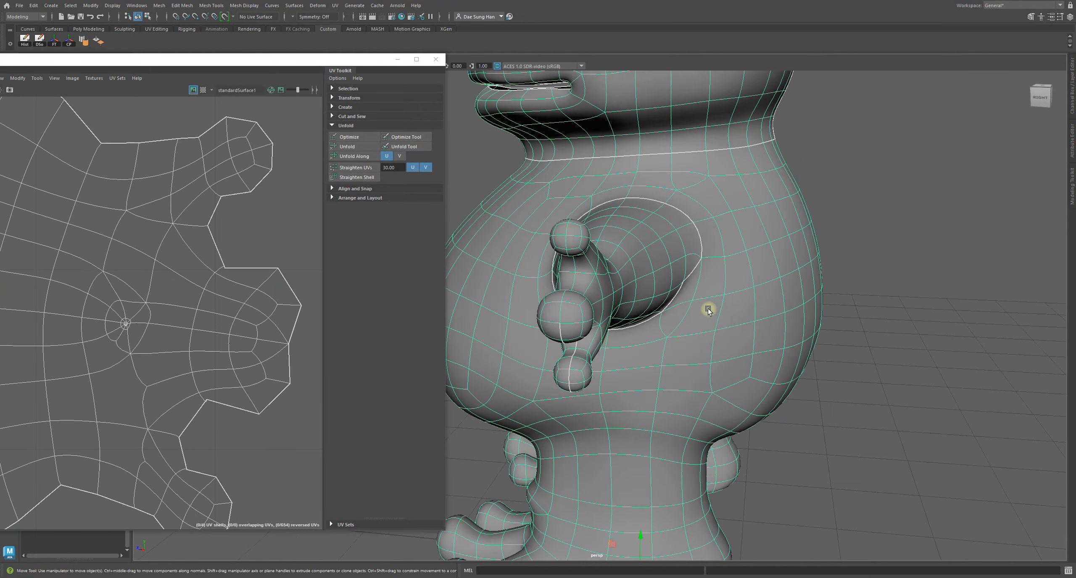
key(1)
alt+drag(708, 310, 648, 377)
Cut a new edge line along the front of the arm from the shoulder seam to the palm with Multi-Cut
key(F9)
click(667, 398)
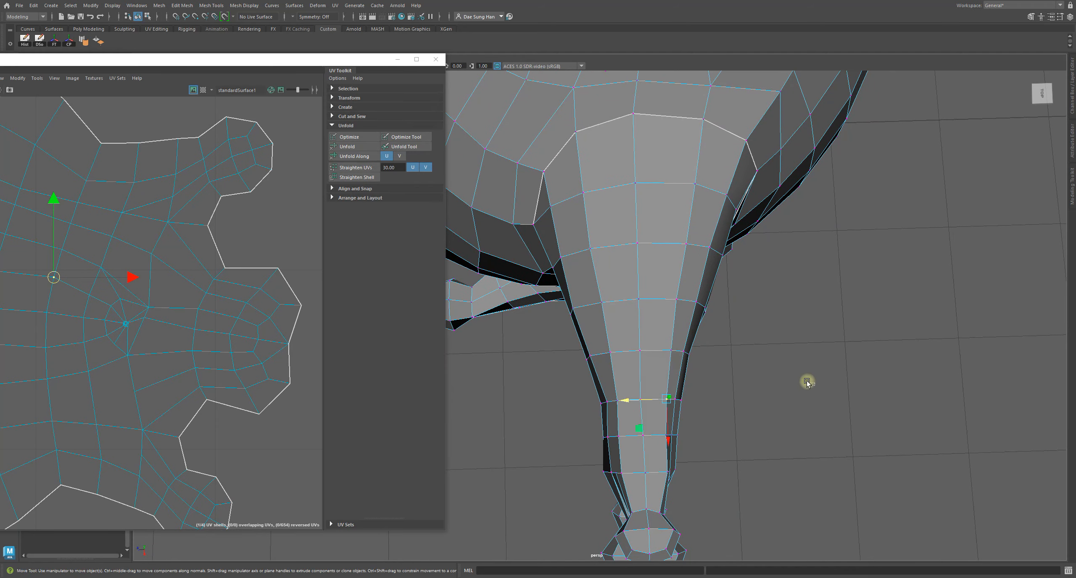
alt+drag(807, 382, 711, 290)
key(F10)
double_click(794, 303)
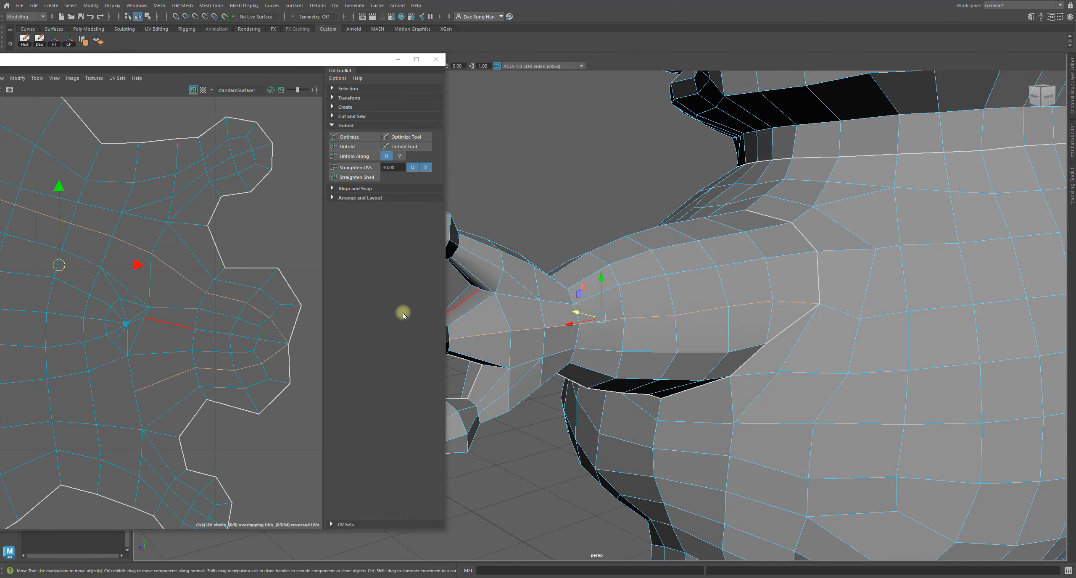
alt+drag(660, 311, 803, 306)
alt+middle_drag(541, 304, 684, 284)
shift+right_drag(684, 283, 507, 278)
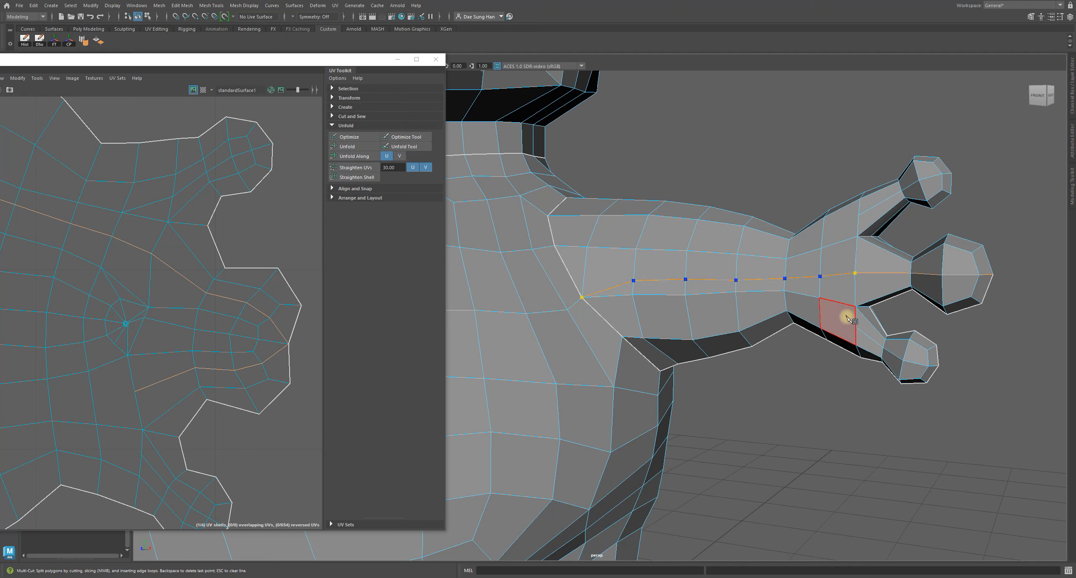
key(w)
Lower the vertices of the row beneath the new front arm line, from the wrist to the upper arm
alt+drag(734, 293, 782, 271)
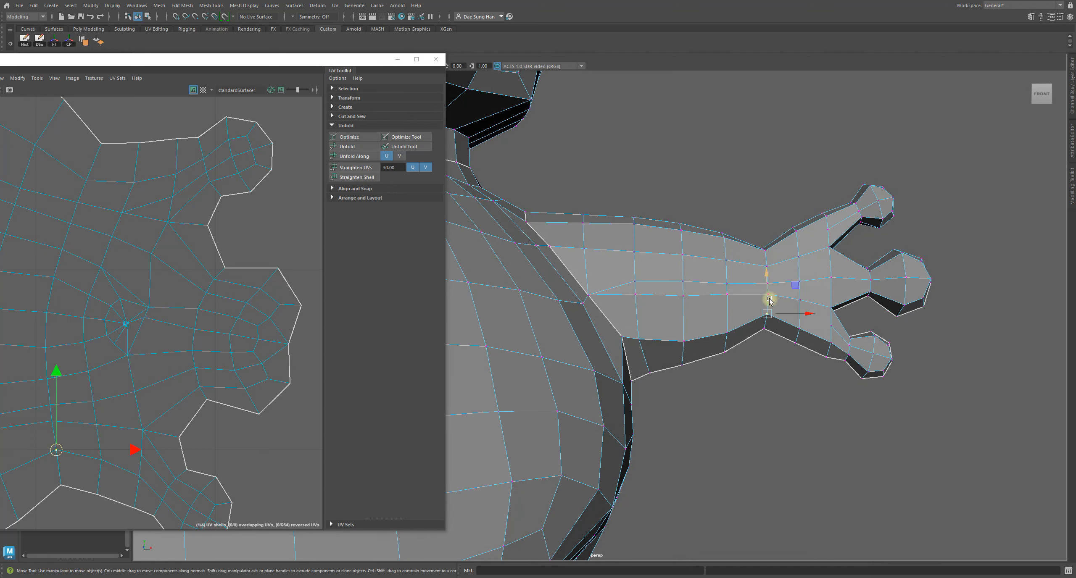
click(801, 301)
click(767, 292)
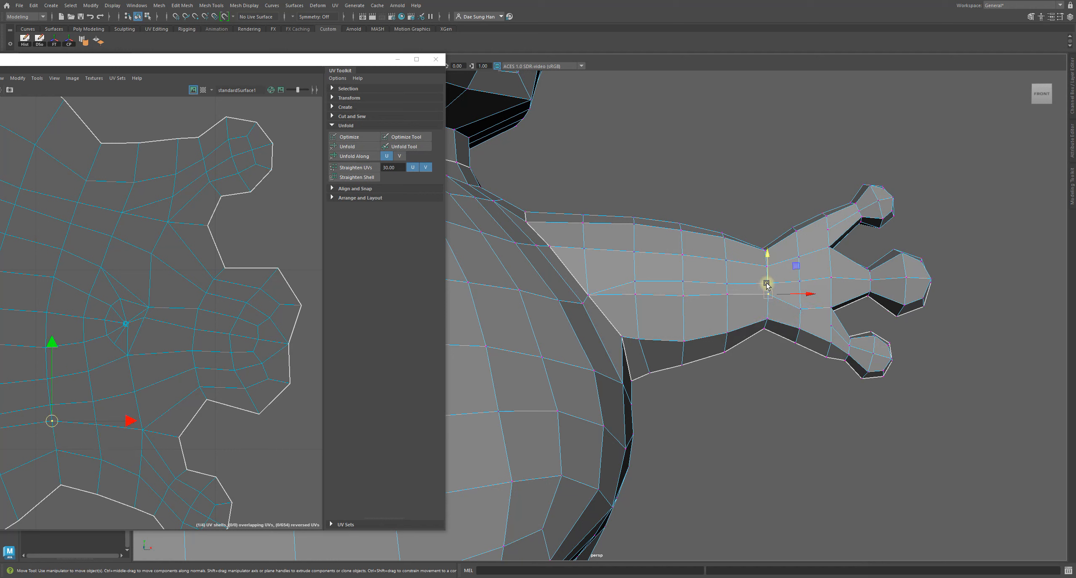
click(727, 301)
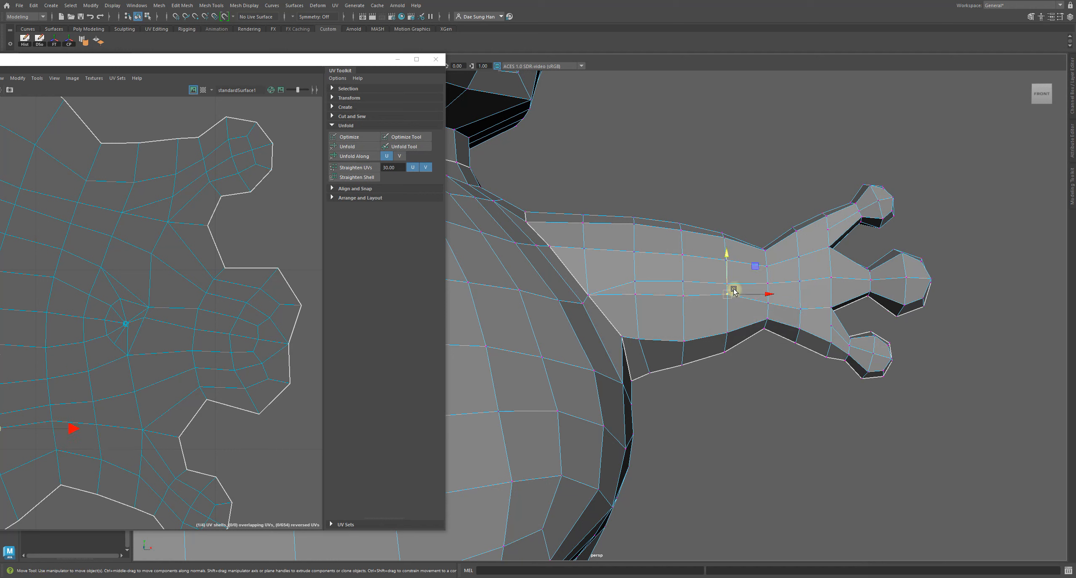
click(684, 296)
drag(683, 283, 635, 291)
click(635, 292)
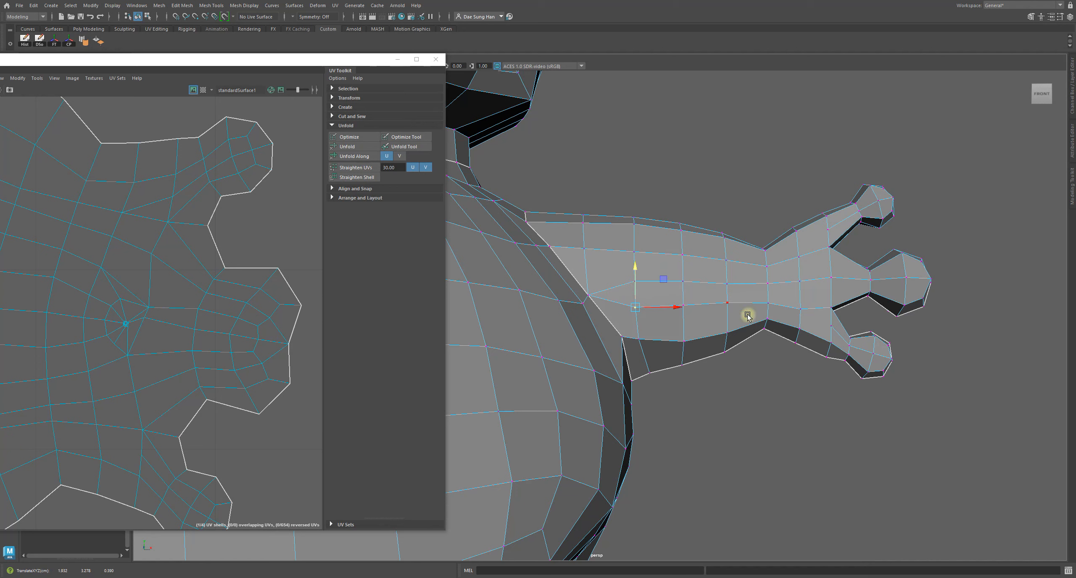
Raise the vertices of the new front arm line along the forearm, upper arm and palm to centre it
click(729, 285)
drag(727, 270, 840, 293)
click(686, 283)
click(635, 281)
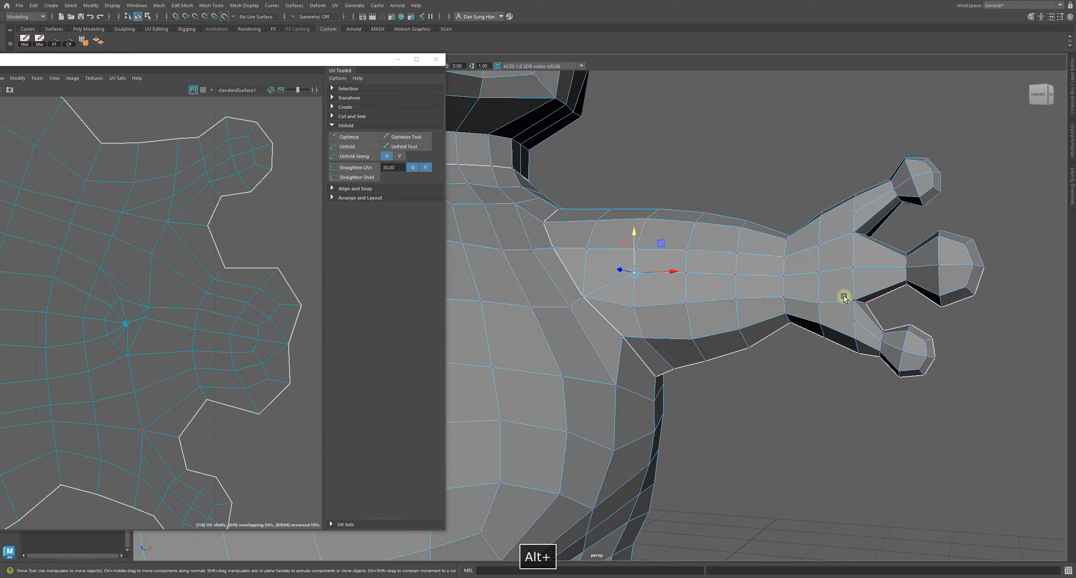
drag(853, 256, 853, 250)
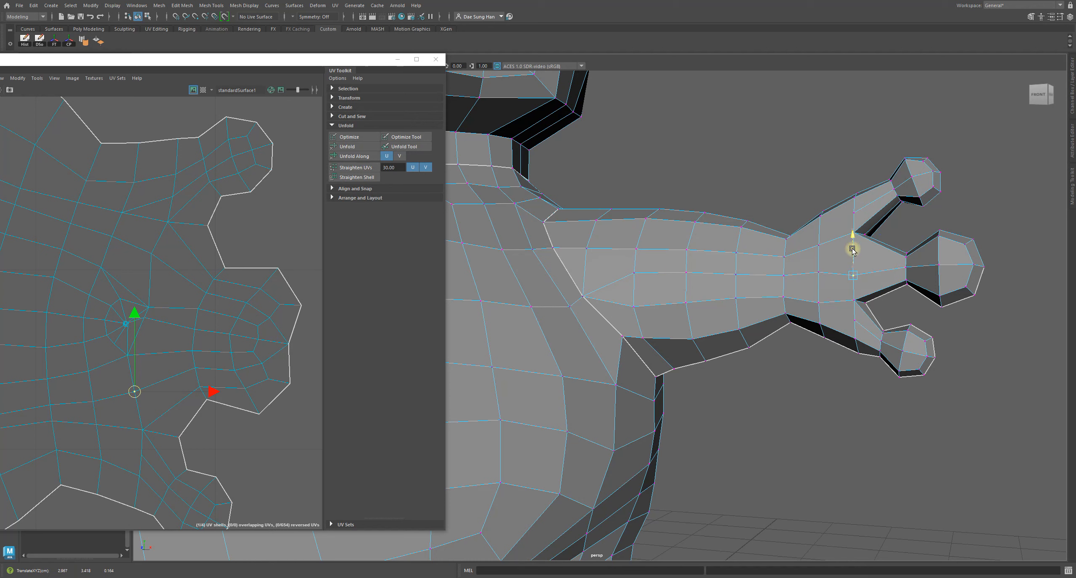
Select the edge loop through the new front arm line and deselect the part running along the back of the arm
double_click(750, 281)
alt+drag(750, 280, 717, 292)
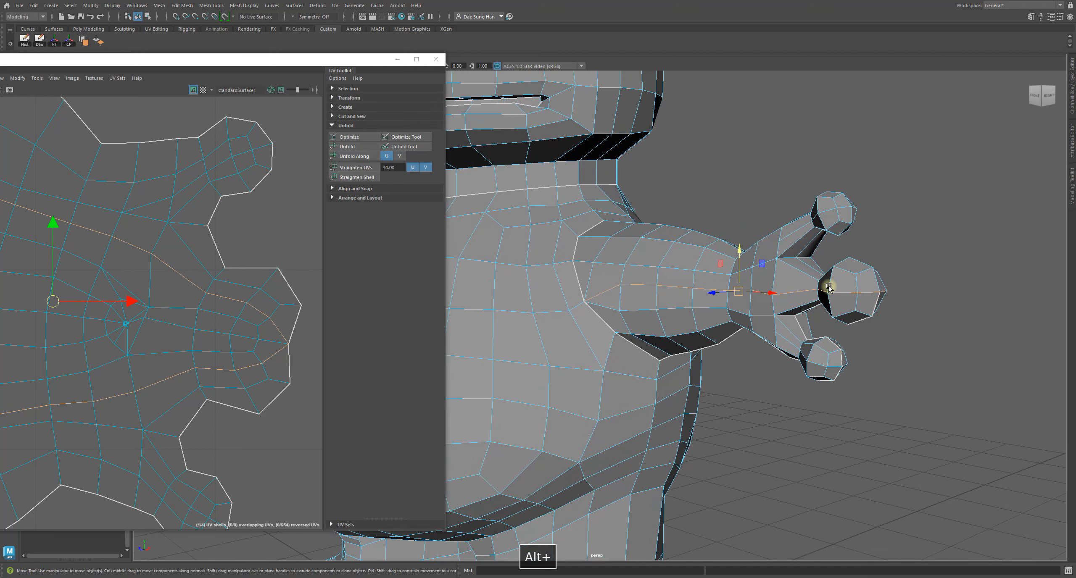
alt+right_drag(141, 329, 65, 307)
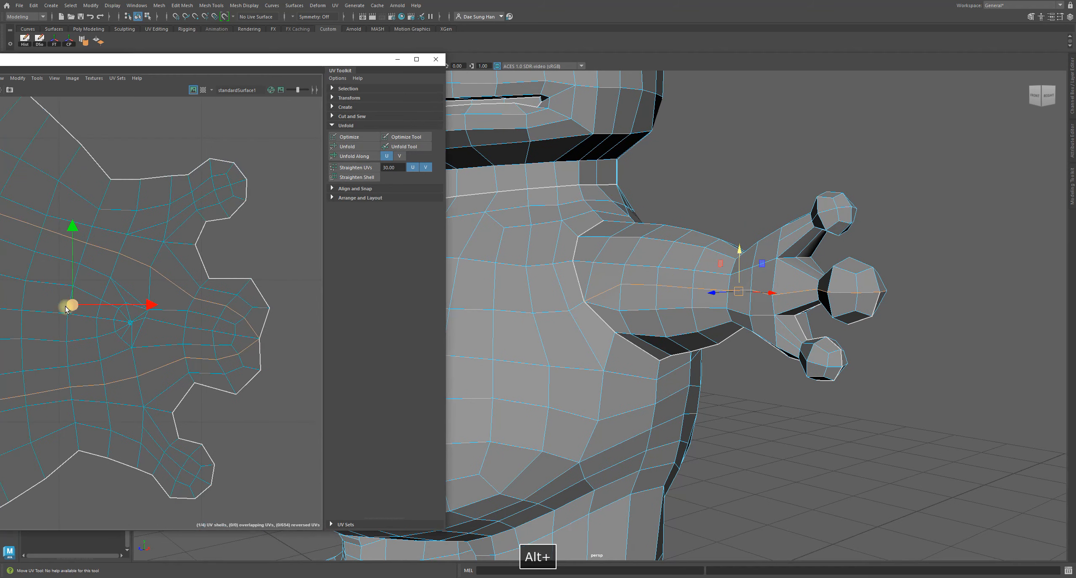
alt+drag(825, 272, 655, 345)
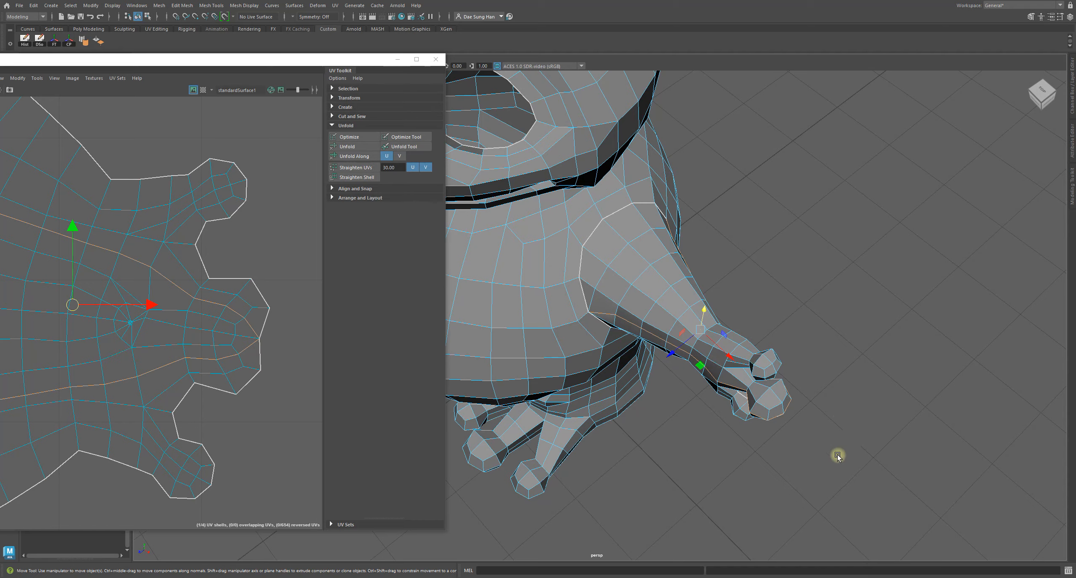
alt+drag(840, 421, 811, 388)
ctrl+drag(825, 436, 713, 267)
alt+drag(840, 366, 664, 294)
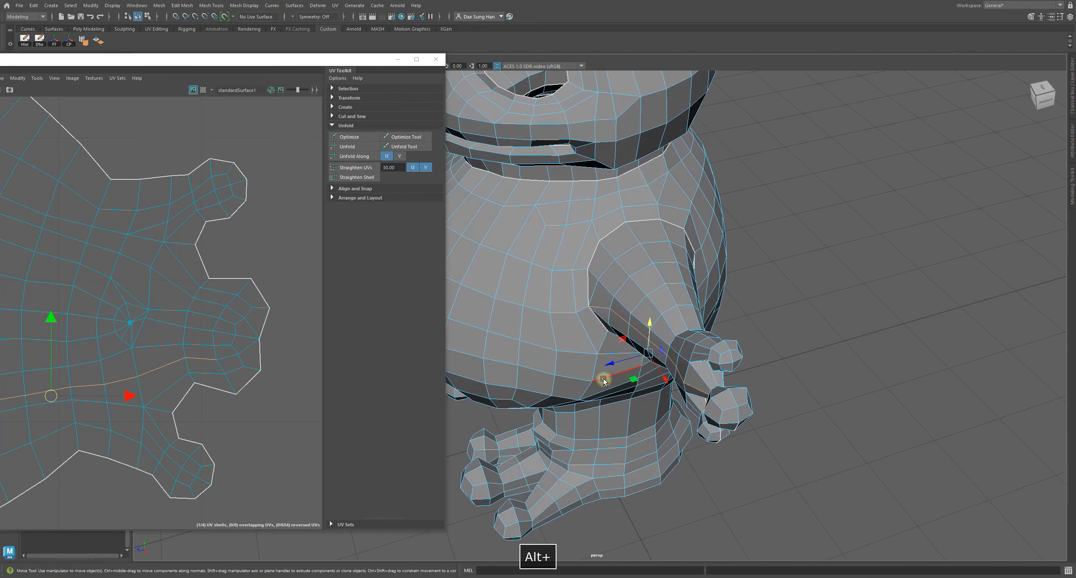
Try moving the front arm edge line and deselect its palm and finger edges
drag(603, 380, 601, 357)
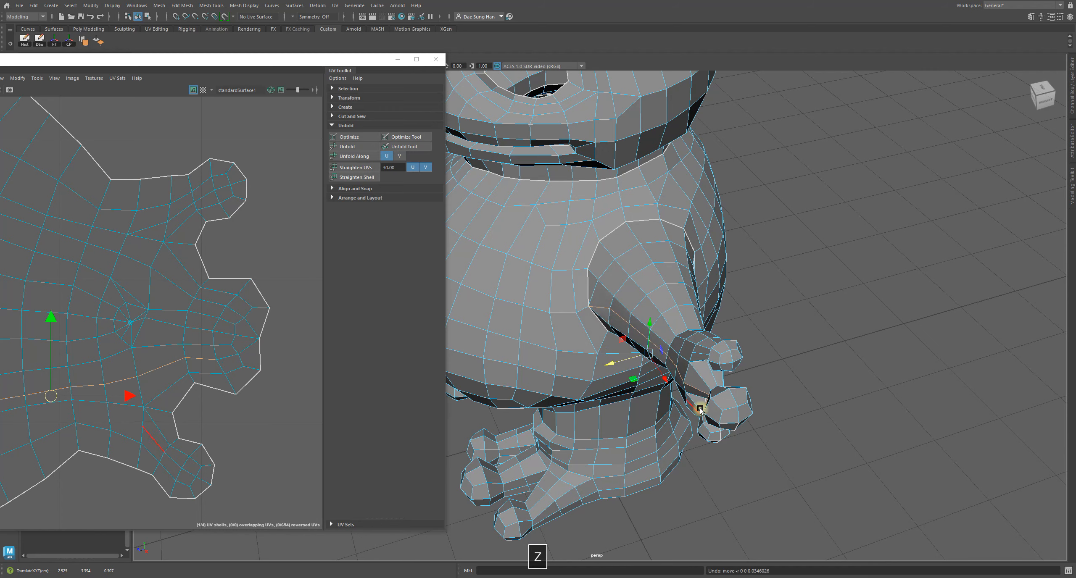
alt+drag(696, 409, 807, 410)
ctrl+drag(761, 291, 760, 291)
alt+drag(759, 291, 767, 389)
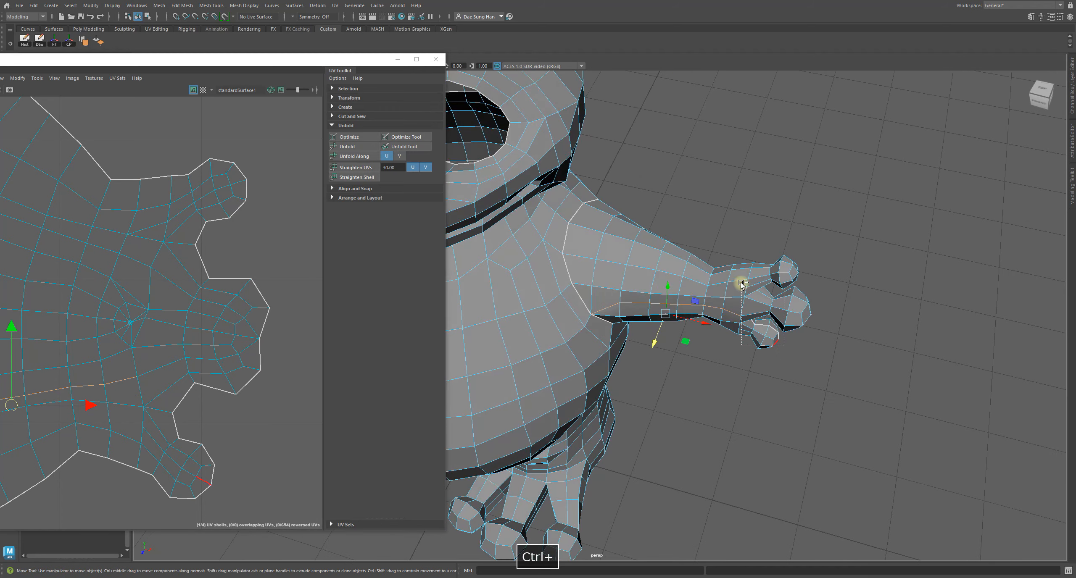
ctrl+drag(741, 283, 741, 284)
alt+drag(643, 348, 658, 313)
Preview the arm and hand smoothed, and return to the unsmoothed cage
key(3)
double_click(778, 200)
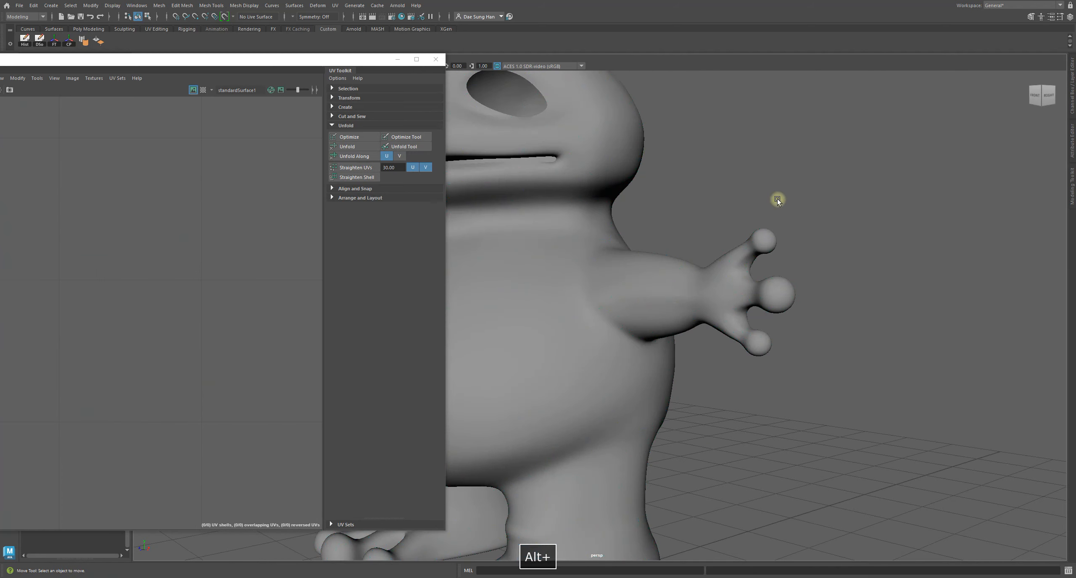
alt+drag(777, 200, 591, 280)
key(1)
click(658, 316)
click(747, 210)
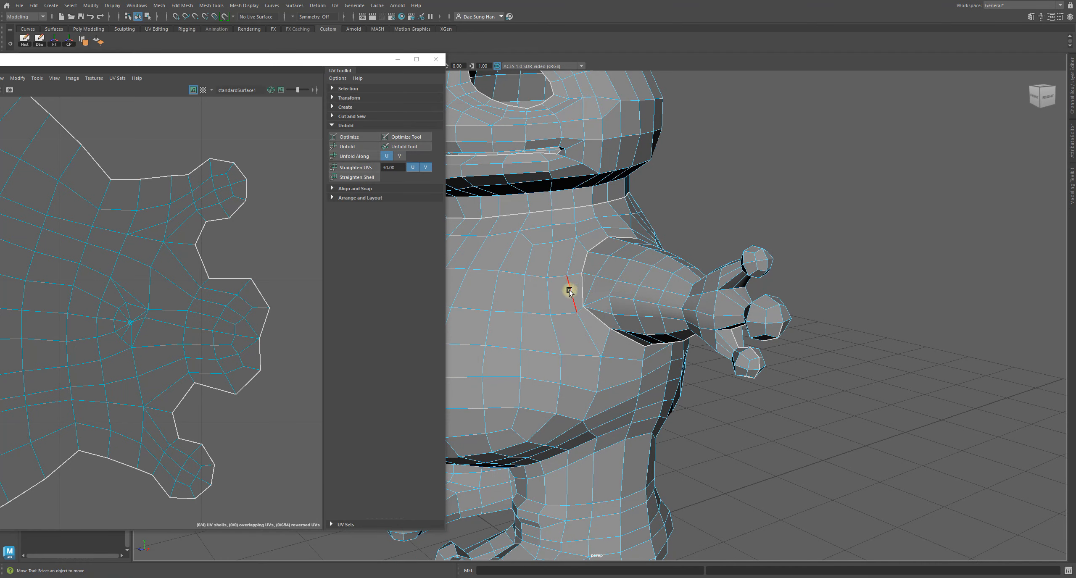
Select the edge line along the front of the arm and raise it slightly
shift+click(605, 279)
click(776, 228)
click(607, 281)
shift+drag(628, 247, 688, 310)
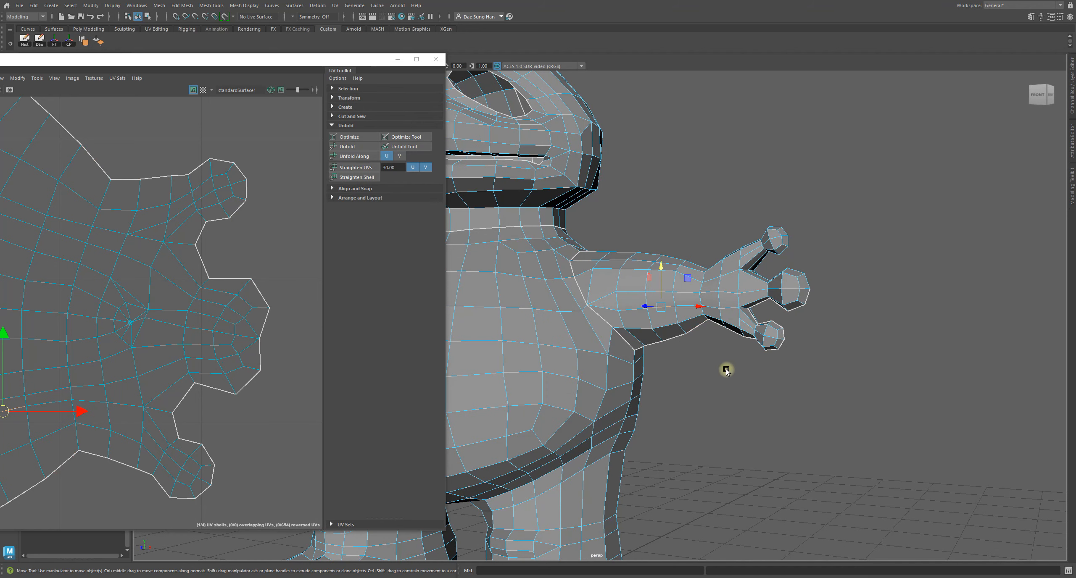
drag(666, 278, 661, 274)
key(F9)
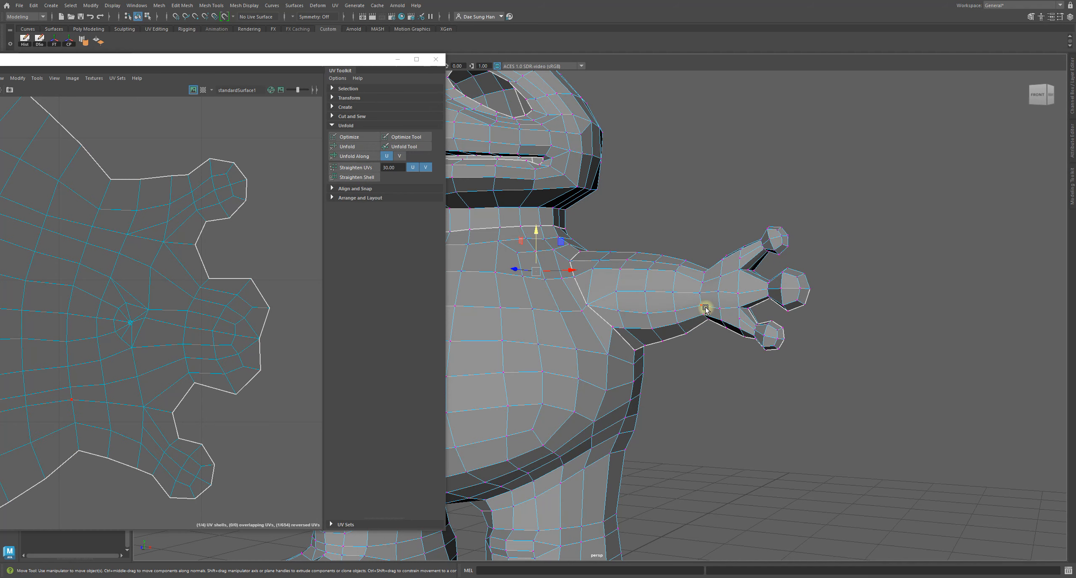
Preview the frog smoothed and select the whole mesh to examine its UV shells
key(3)
right_drag(677, 306, 712, 234)
click(713, 234)
mouse_move(725, 292)
alt+mouse_down()
mouse_move(617, 309)
mouse_move(682, 314)
mouse_move(734, 294)
alt+mouse_up()
click(633, 318)
alt+right_drag(185, 296, 168, 288)
alt+middle_drag(174, 287, 229, 279)
alt+drag(847, 288, 778, 300)
alt+middle_drag(778, 300, 814, 308)
alt+right_drag(193, 310, 131, 264)
alt+right_drag(207, 267, 149, 271)
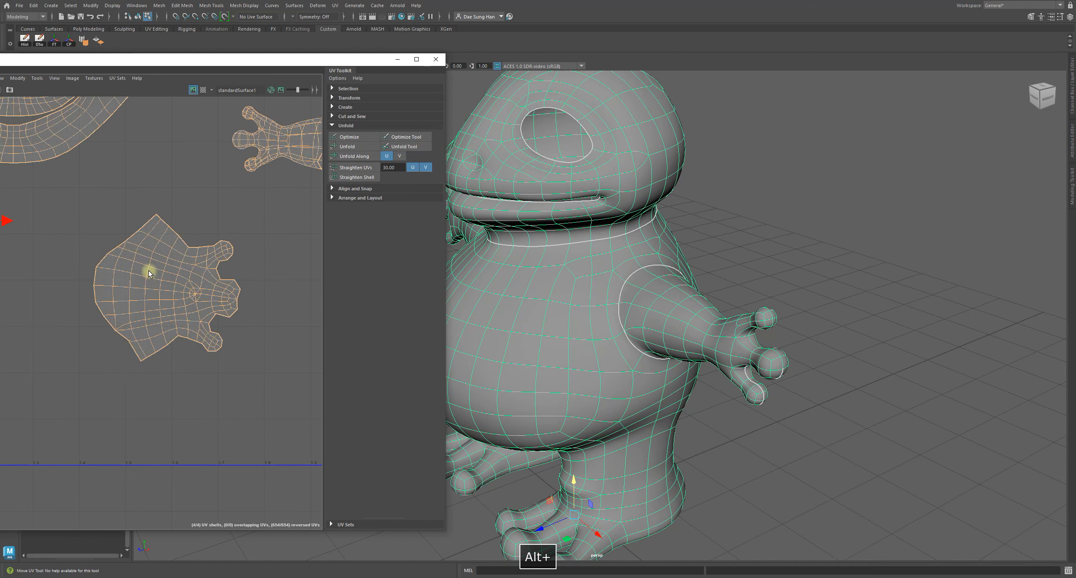
Highlight the arm's UV shell and examine the shoulder and underarm seam on the unsmoothed model
drag(88, 215, 299, 422)
alt+drag(762, 306, 714, 311)
mouse_move(715, 311)
alt+right_down()
mouse_move(694, 341)
mouse_move(725, 312)
mouse_move(709, 315)
alt+right_up()
key(1)
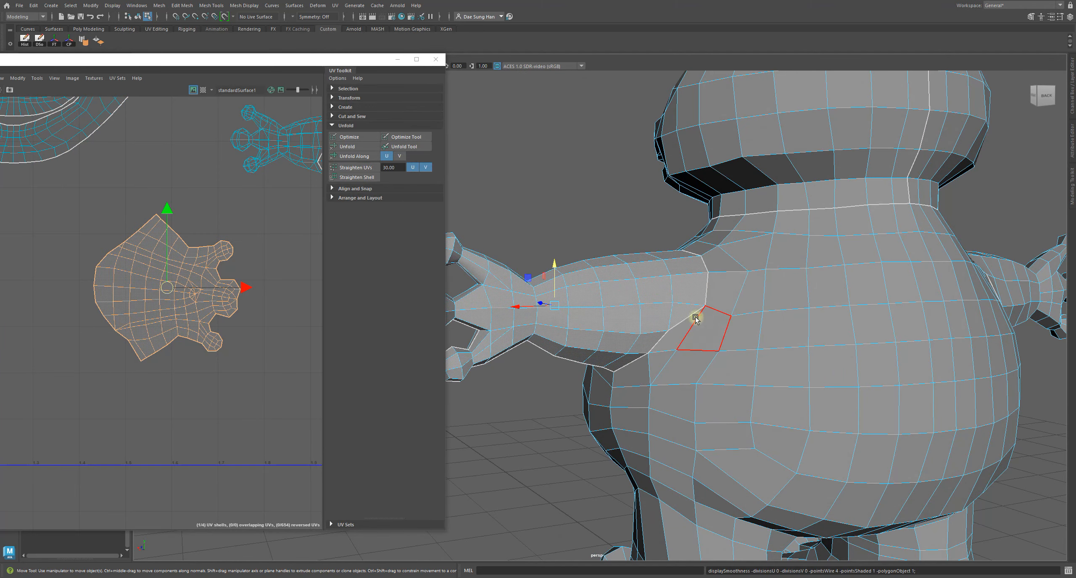
alt+drag(679, 333, 724, 328)
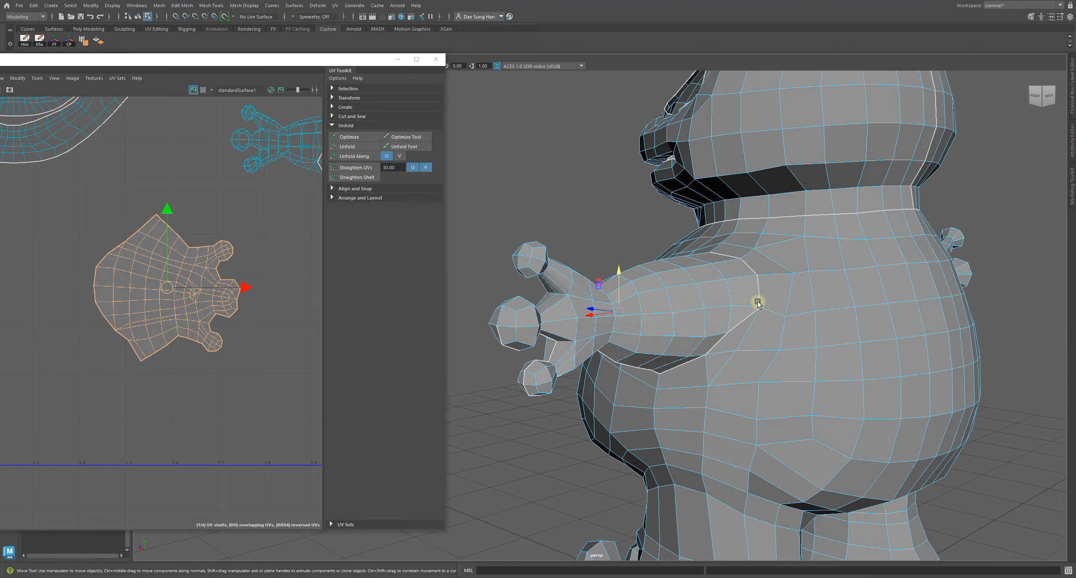
alt+drag(699, 226, 652, 338)
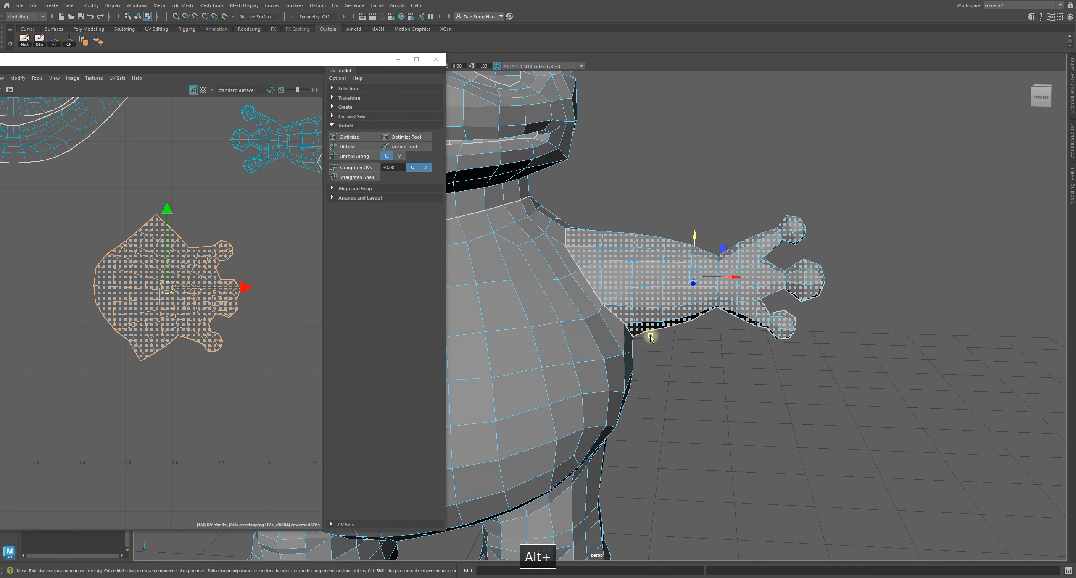
click(694, 373)
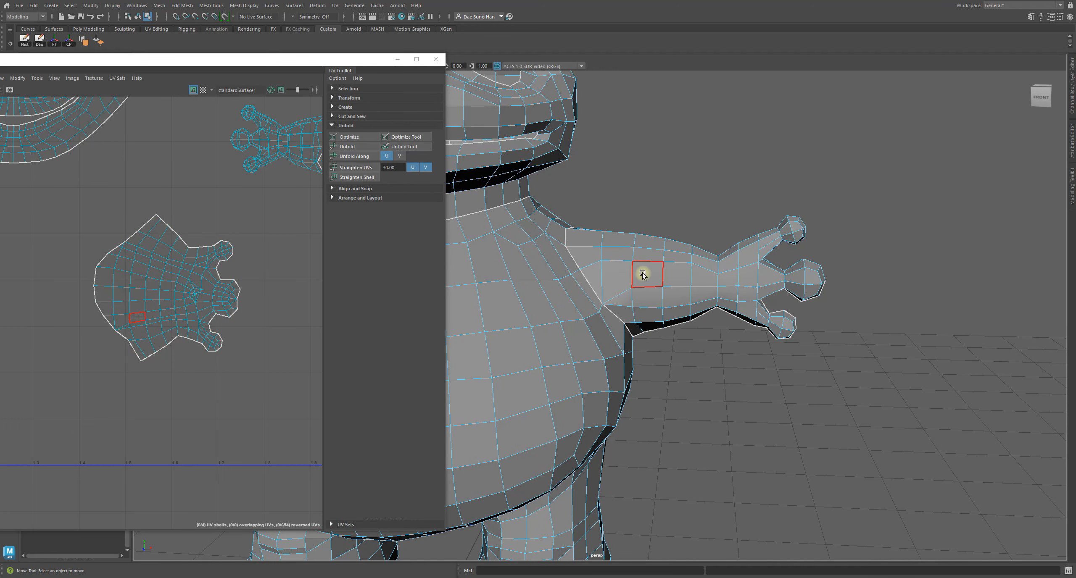
Select the arm's UV shell and unfold it again
drag(54, 214, 242, 383)
alt+right_drag(238, 357, 199, 320)
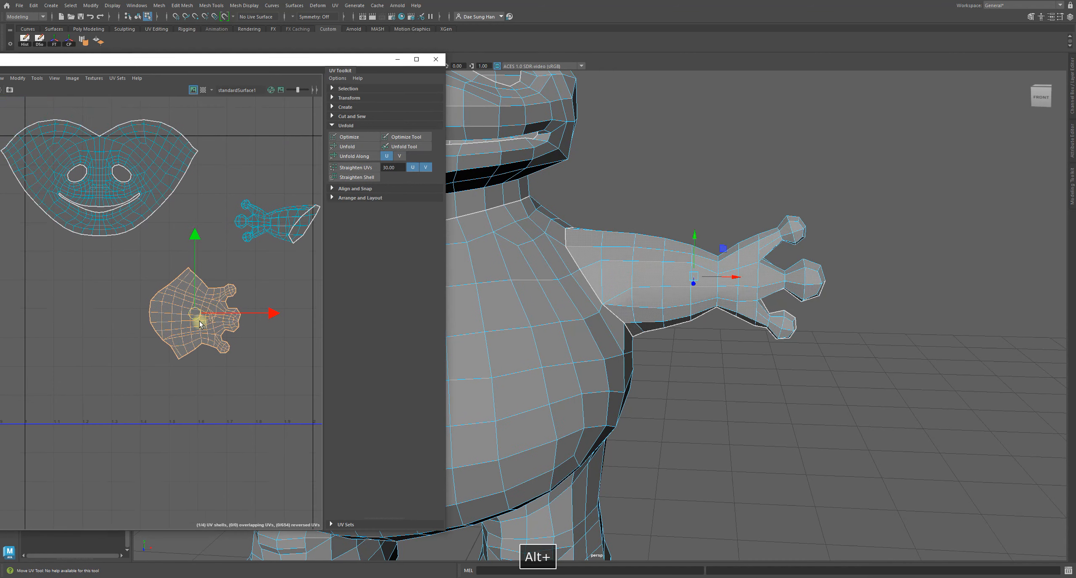
alt+middle_drag(199, 319, 150, 331)
click(348, 147)
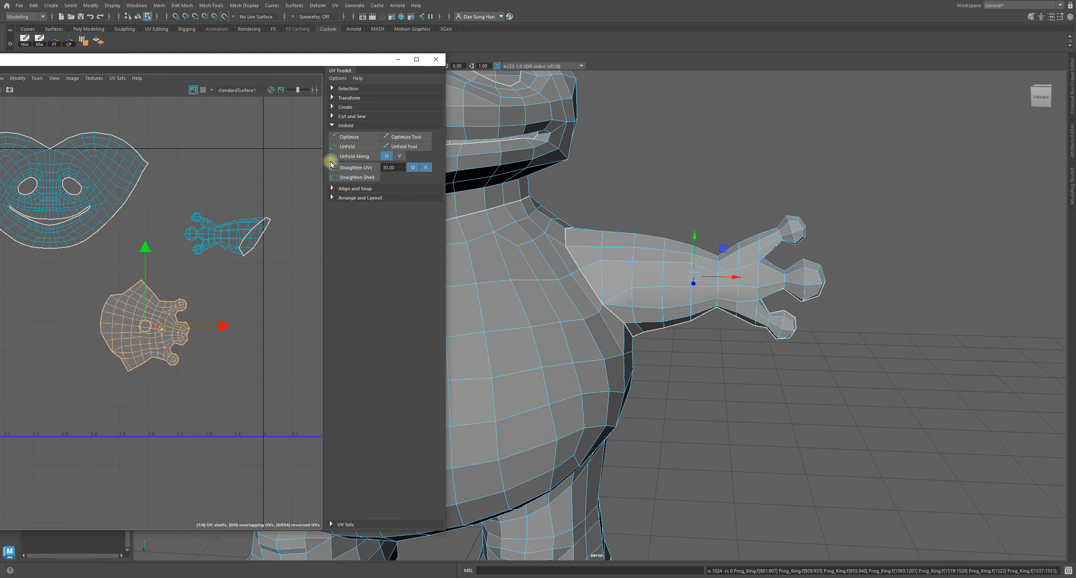
click(358, 146)
alt+right_drag(94, 331, 236, 391)
alt+middle_drag(214, 378, 147, 343)
alt+right_drag(105, 330, 135, 340)
Examine the fingers and palm for an edge line where the hand can be cut open
alt+drag(638, 321, 693, 274)
click(600, 187)
alt+middle_drag(744, 312, 619, 247)
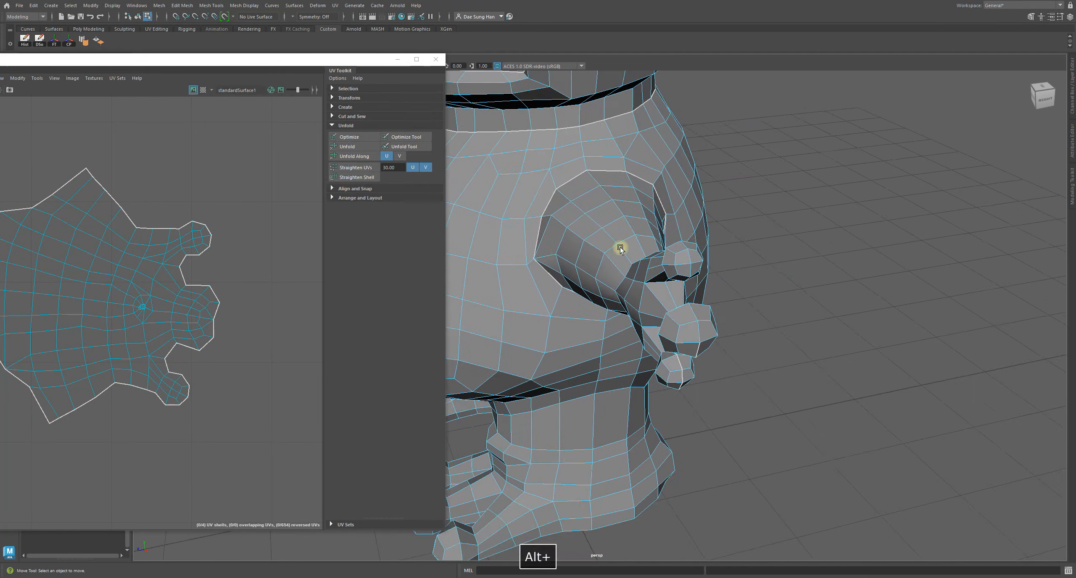
alt+right_drag(619, 247, 712, 290)
click(719, 281)
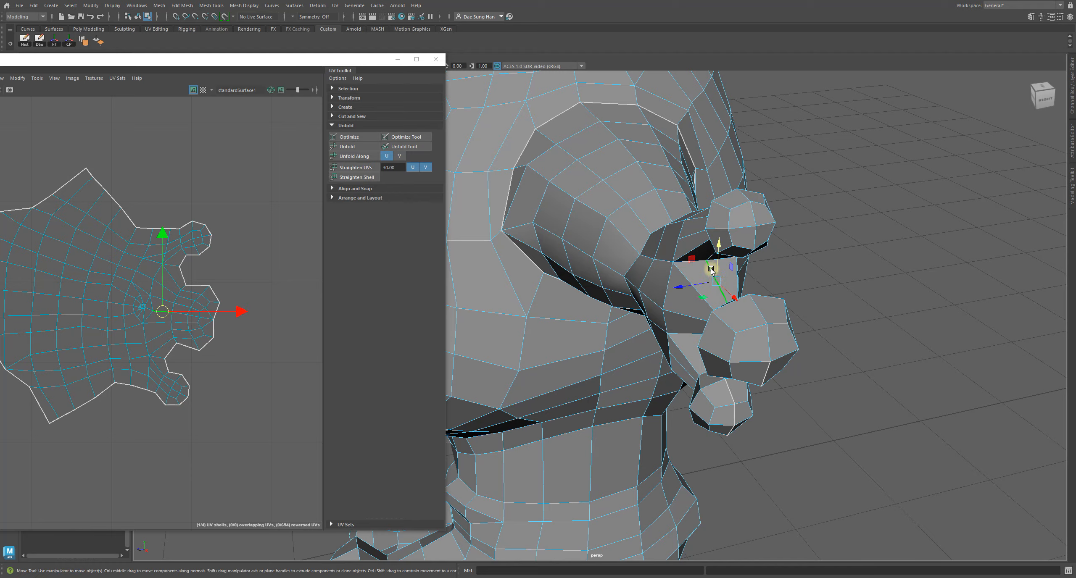
alt+right_drag(769, 271, 600, 278)
alt+drag(734, 265, 606, 240)
click(546, 376)
Select the edge line from the middle fingertip to the base of the upper finger
alt+right_drag(605, 240, 620, 256)
alt+drag(620, 256, 651, 298)
alt+middle_drag(651, 299, 660, 310)
alt+right_drag(661, 310, 722, 328)
alt+drag(722, 328, 769, 340)
click(842, 331)
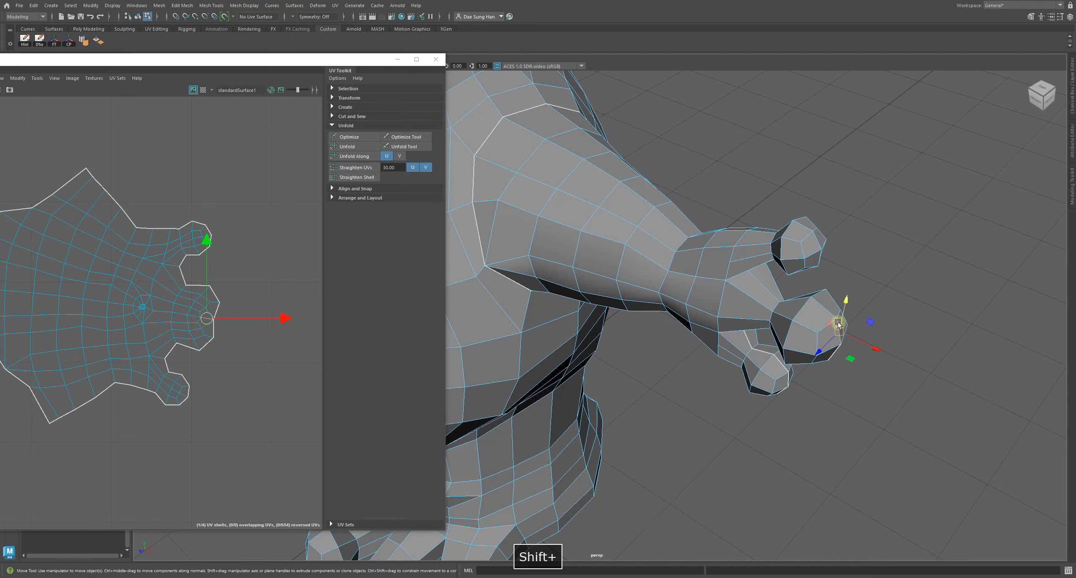
alt+drag(825, 313, 828, 324)
alt+right_drag(705, 312, 809, 307)
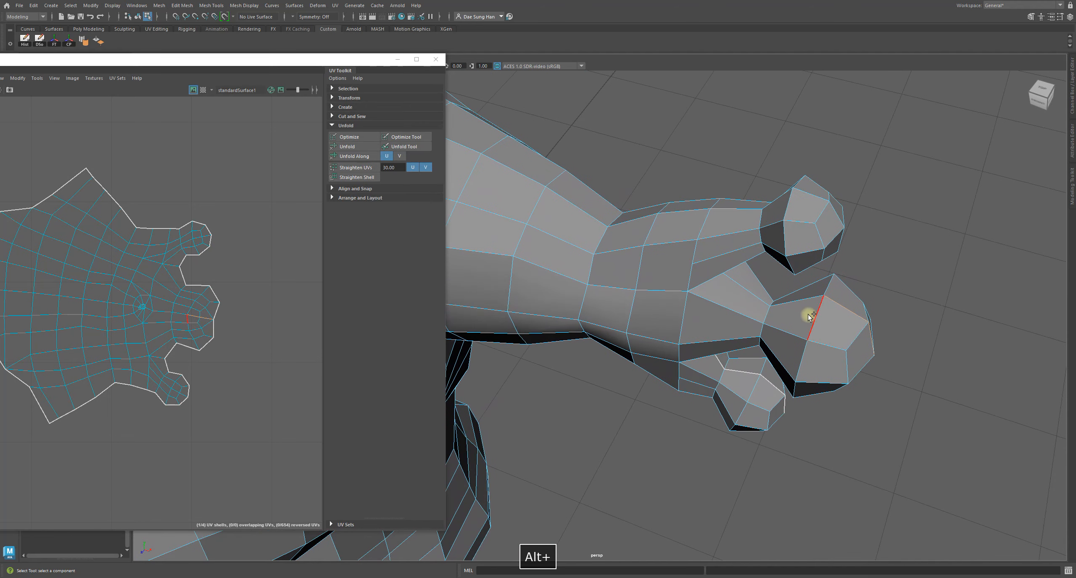
click(755, 297)
alt+drag(765, 307, 701, 265)
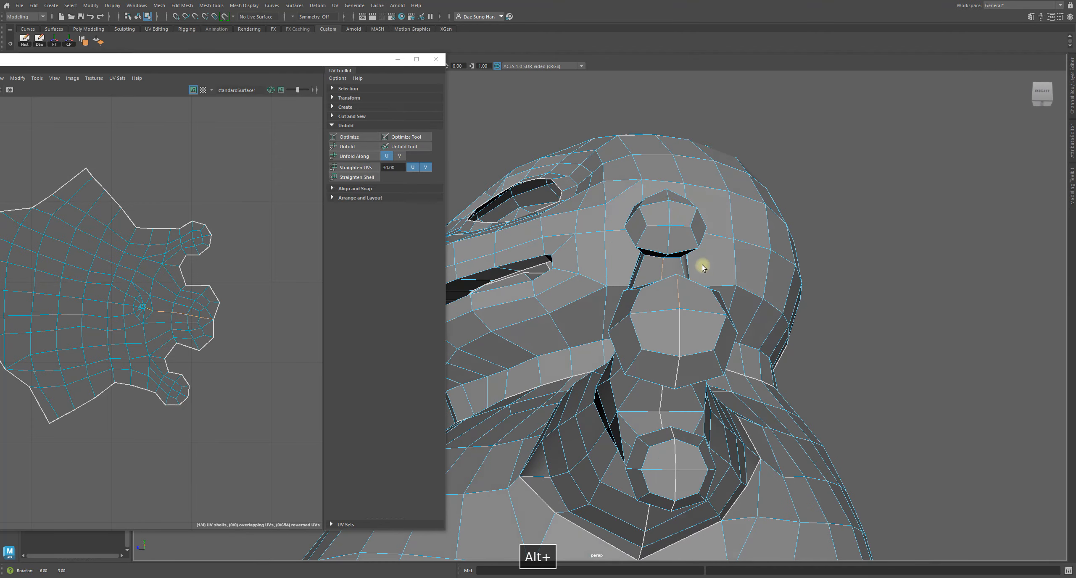
Extend the edge selection over the upper finger and along the top of the hand to the wrist
alt+drag(671, 196, 730, 301)
alt+drag(586, 266, 552, 269)
alt+middle_drag(89, 322, 175, 301)
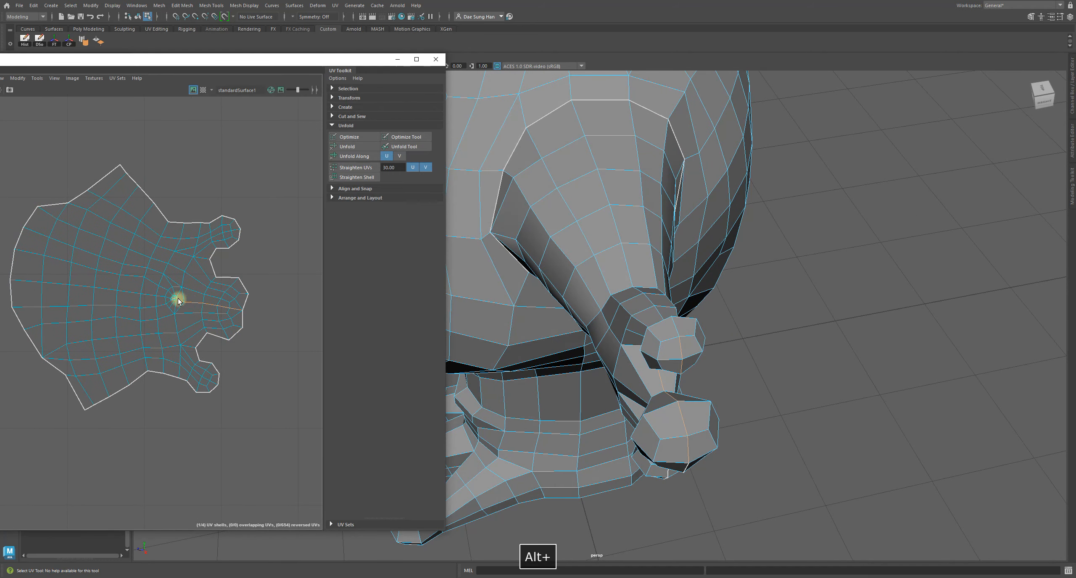
alt+drag(664, 394, 684, 435)
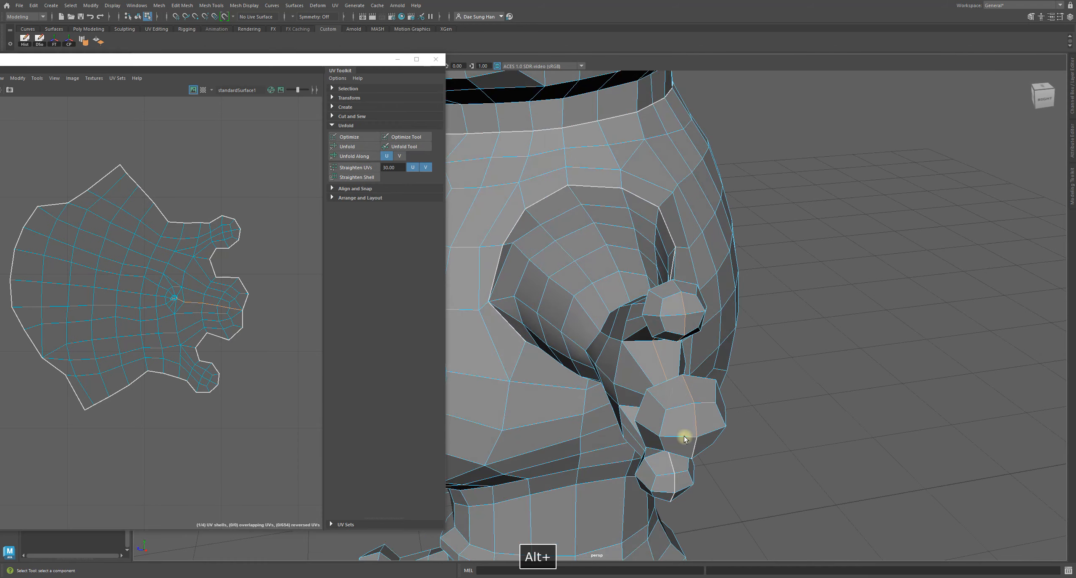
alt+scroll(149, 303, up, 5)
alt+middle_drag(14, 314, 0, 294)
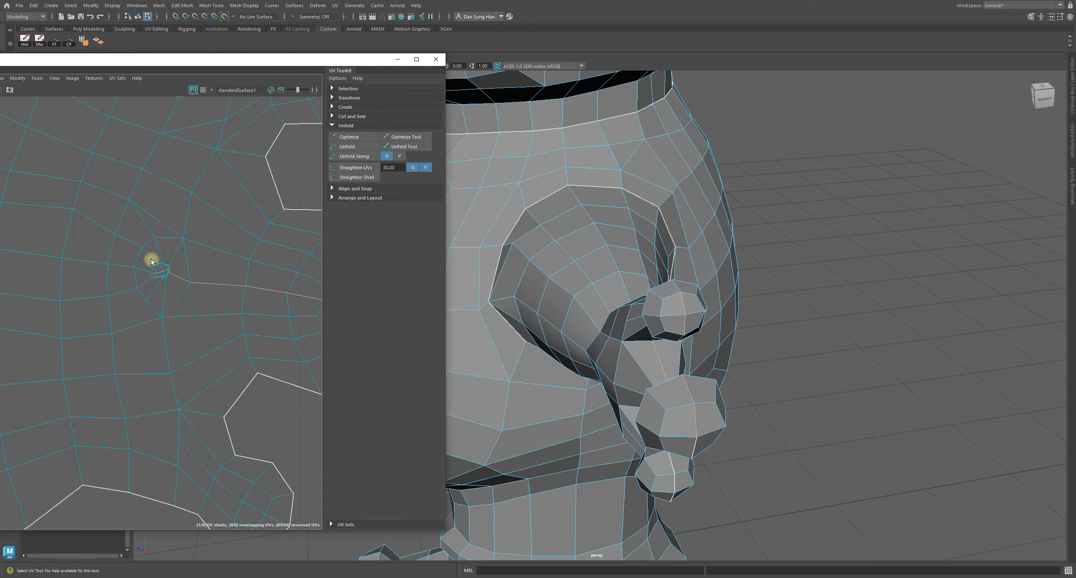
alt+right_drag(170, 276, 383, 346)
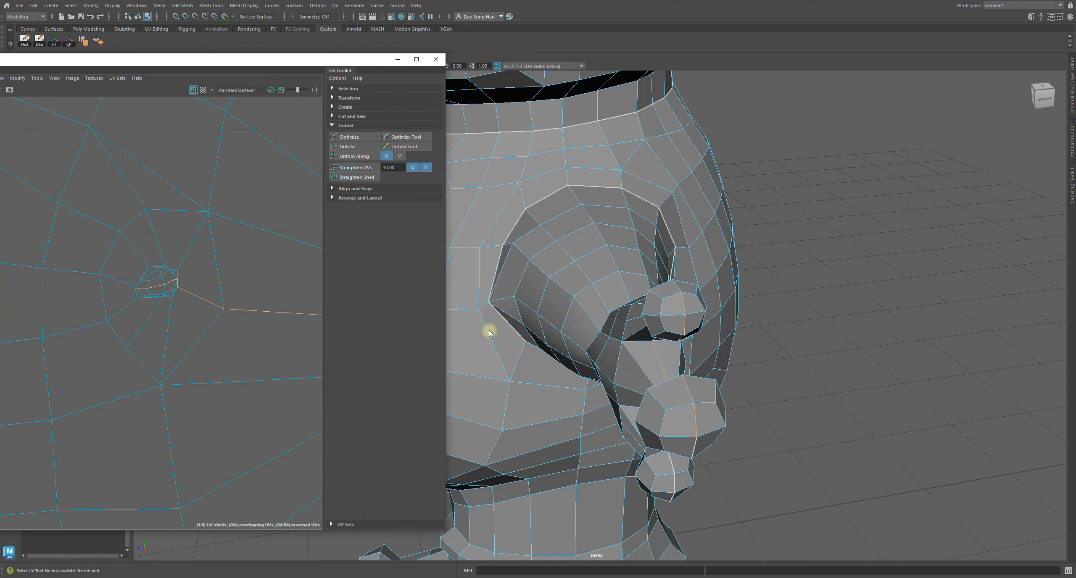
alt+drag(488, 329, 655, 284)
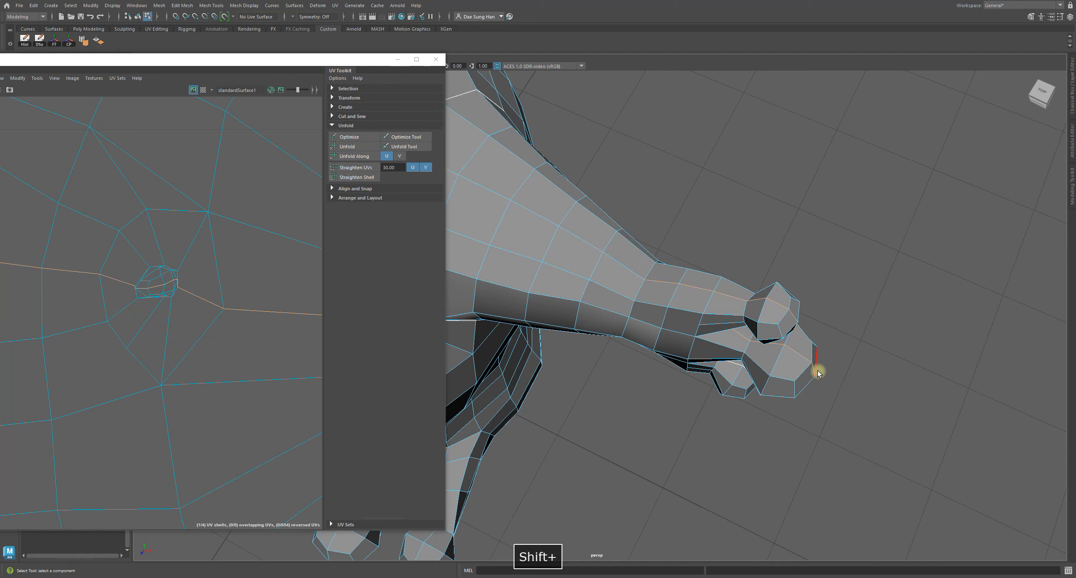
alt+drag(817, 373, 651, 293)
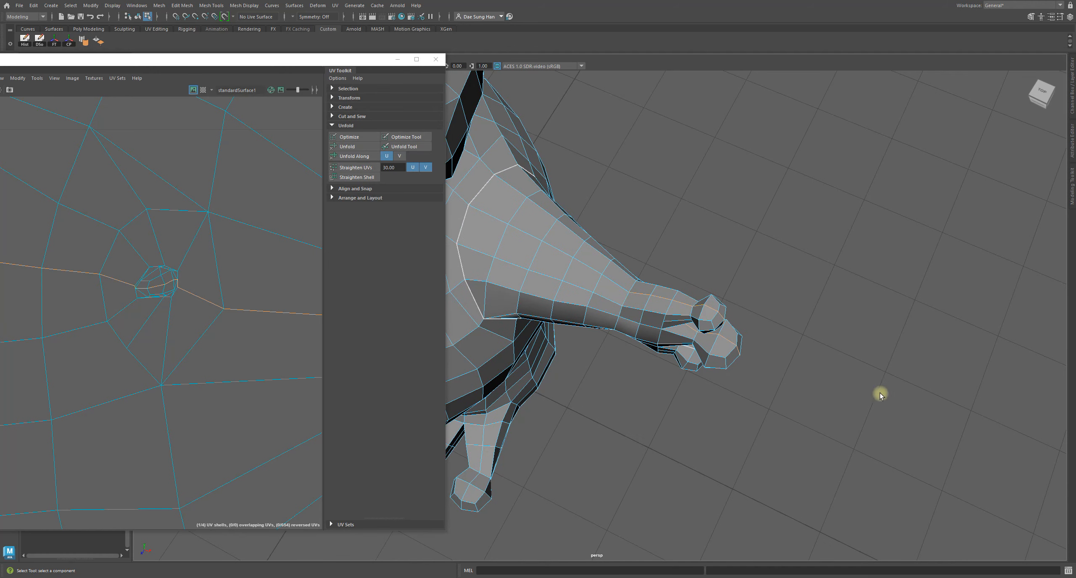
alt+drag(879, 394, 752, 355)
Cut the UVs along the selected edges from the middle fingertip through the upper finger to the wrist
alt+right_drag(137, 329, 5, 332)
alt+right_drag(181, 367, 24, 351)
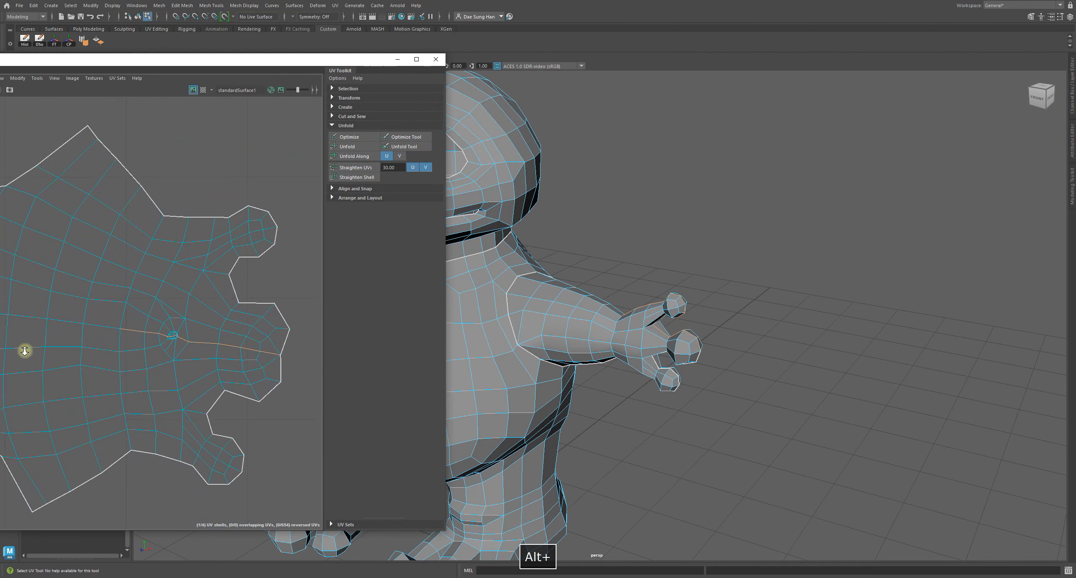
alt+right_drag(272, 367, 140, 372)
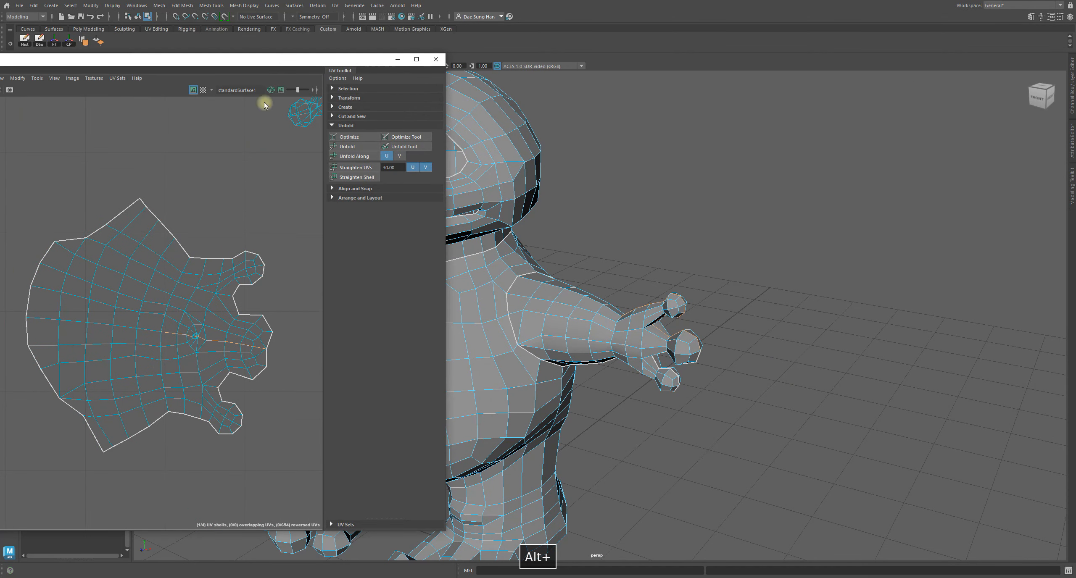
drag(179, 60, 238, 62)
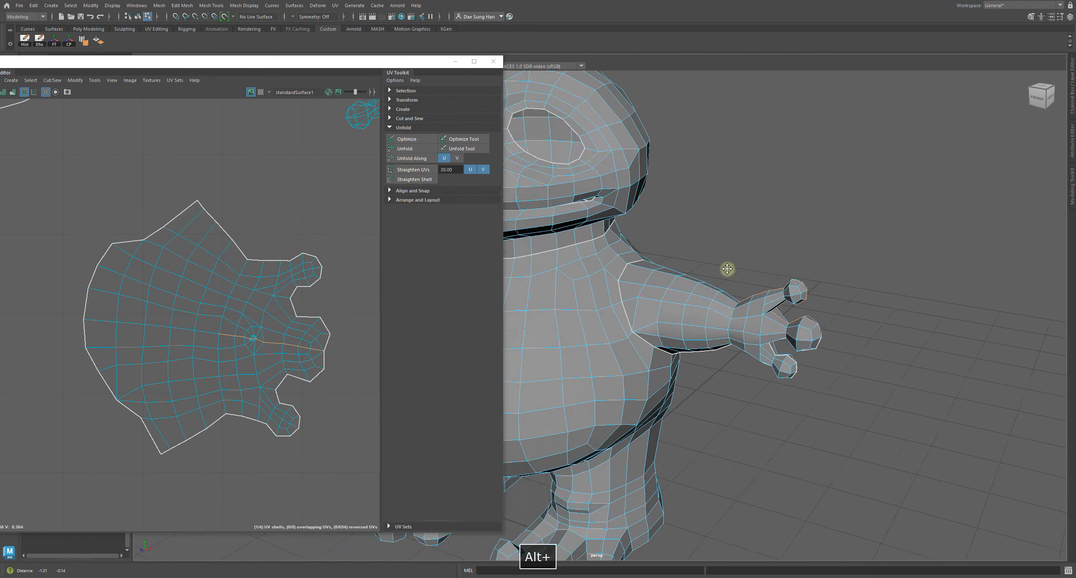
alt+middle_drag(727, 269, 756, 280)
alt+drag(758, 294, 697, 320)
alt+right_drag(723, 323, 794, 332)
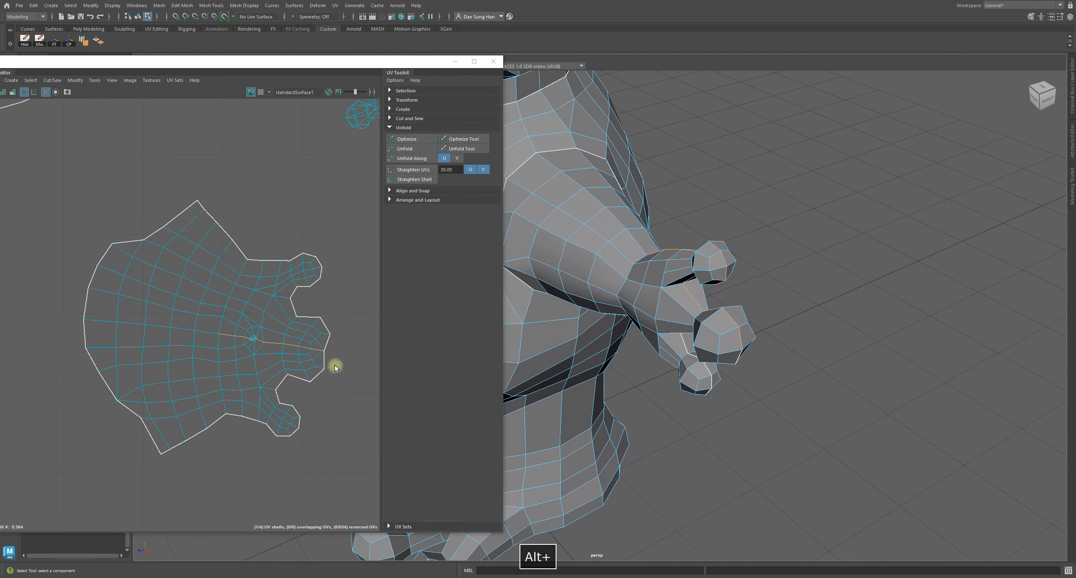
alt+middle_drag(335, 366, 228, 362)
shift+right_drag(271, 265, 244, 277)
click(289, 346)
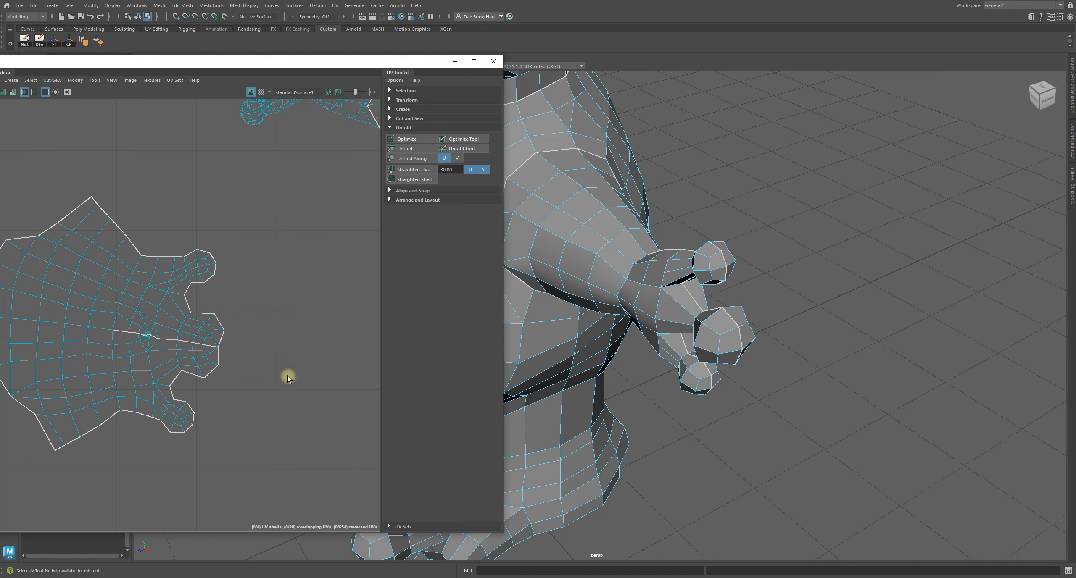
alt+right_drag(316, 331, 80, 326)
drag(65, 245, 286, 411)
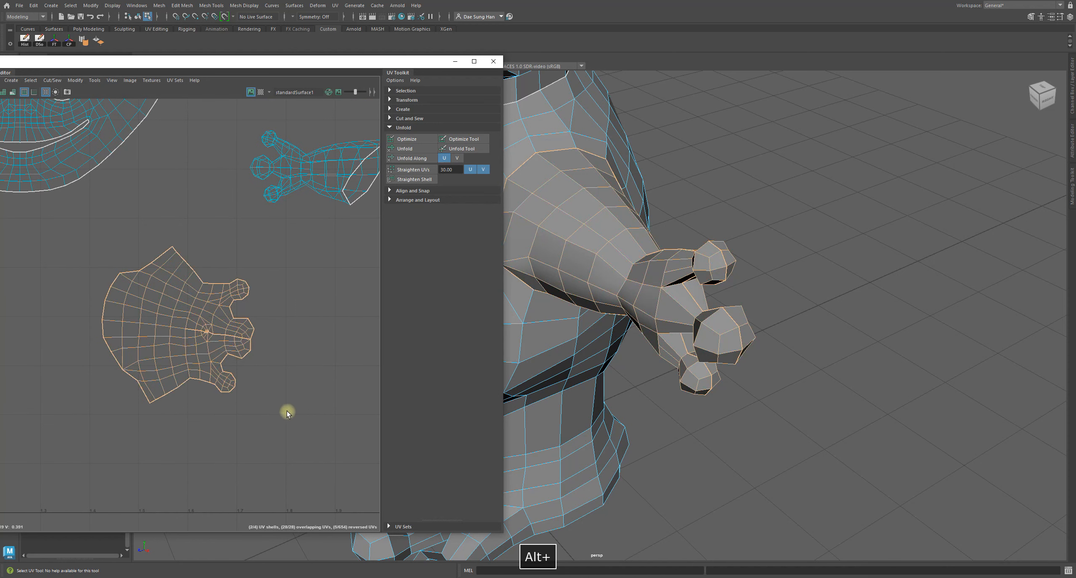
key(w)
alt+right_drag(284, 325, 169, 332)
click(262, 434)
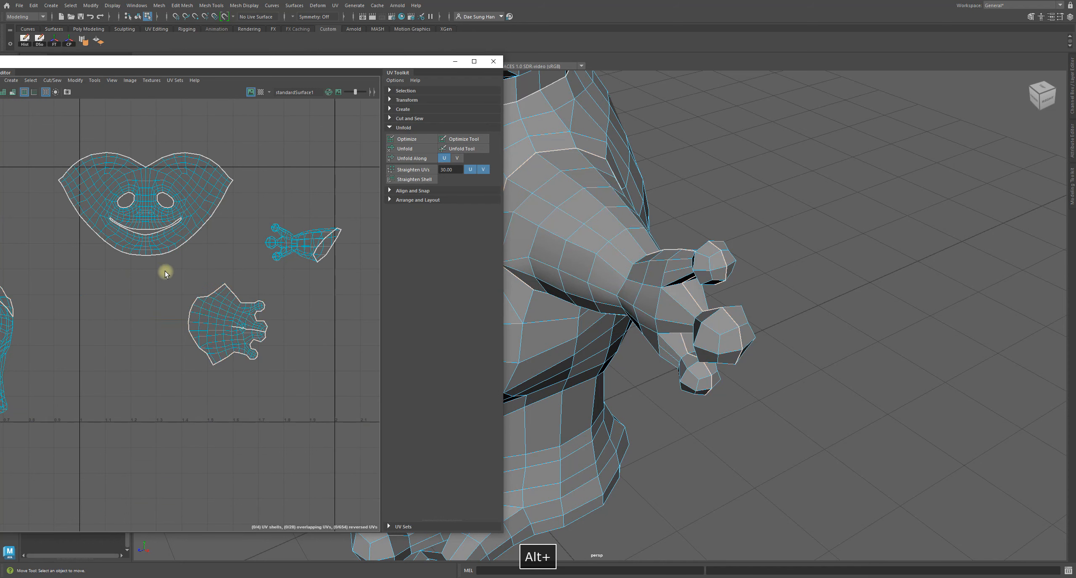
Select the newly cut arm UV shell and unfold it
drag(166, 273, 279, 377)
alt+middle_drag(212, 350, 225, 290)
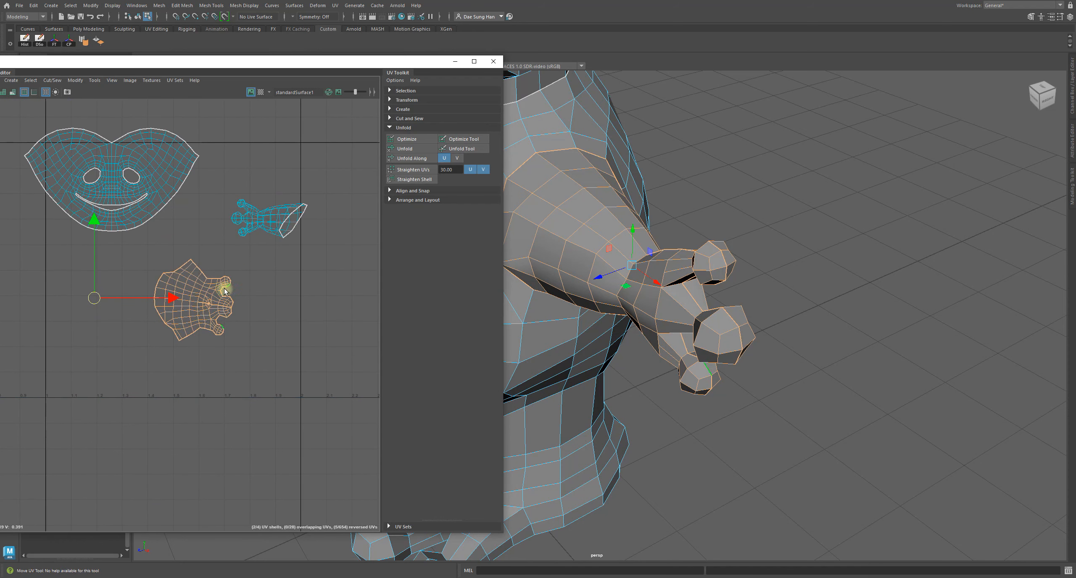
alt+right_drag(169, 311, 93, 295)
alt+middle_drag(93, 294, 208, 278)
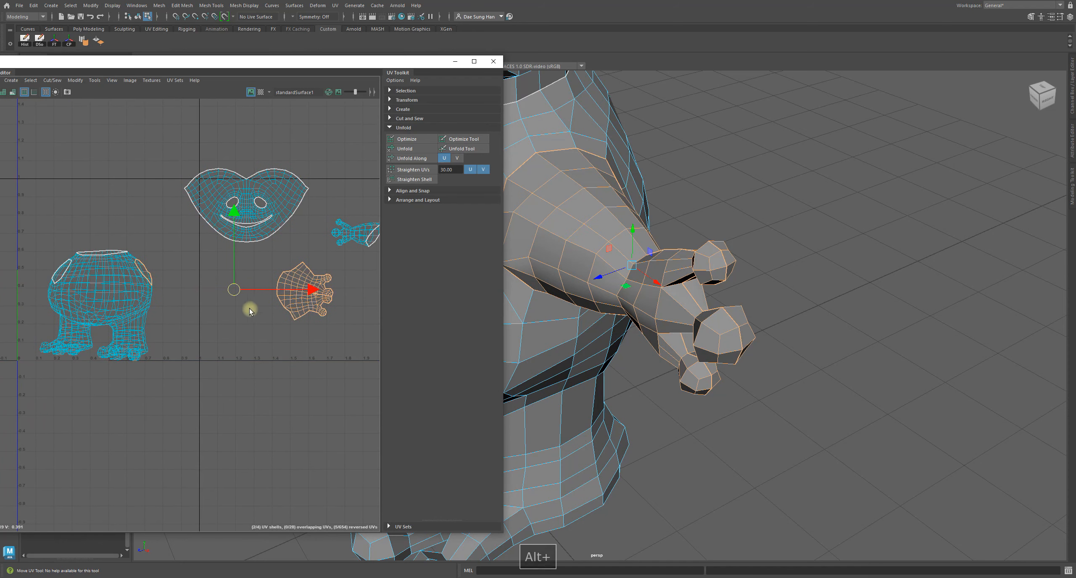
alt+middle_drag(276, 315, 206, 321)
click(421, 149)
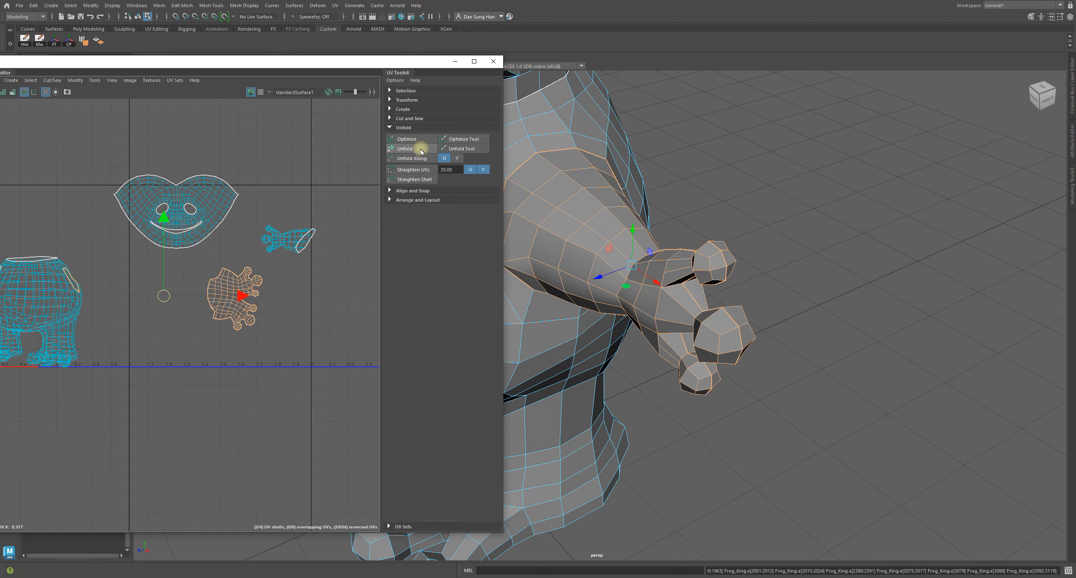
click(322, 298)
alt+right_drag(322, 298, 423, 366)
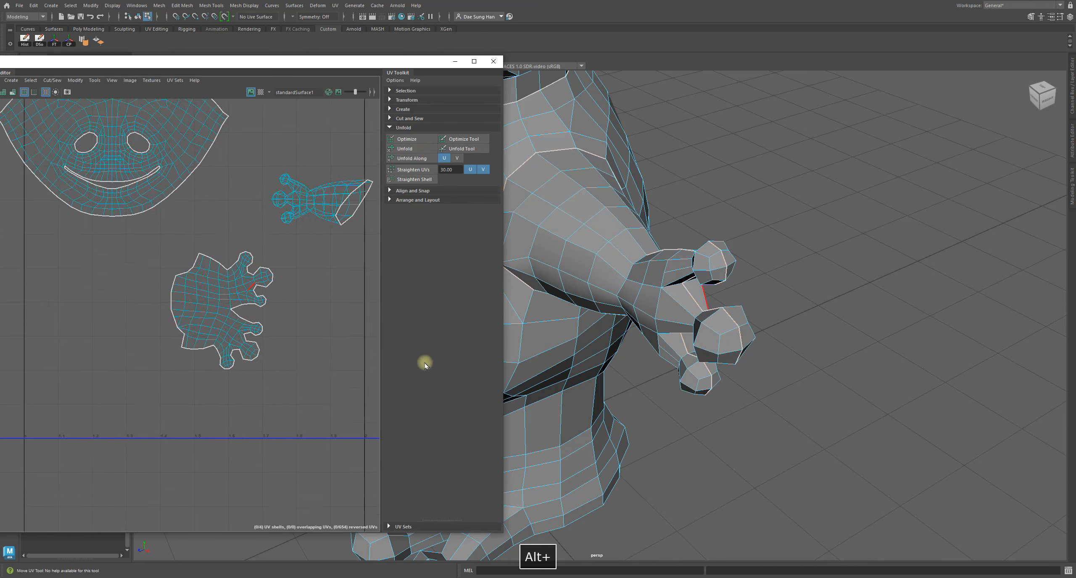
Select the innermost seam edge in the gap between the two middle fingers of the arm UV shell and sew it
alt+right_drag(305, 324, 340, 375)
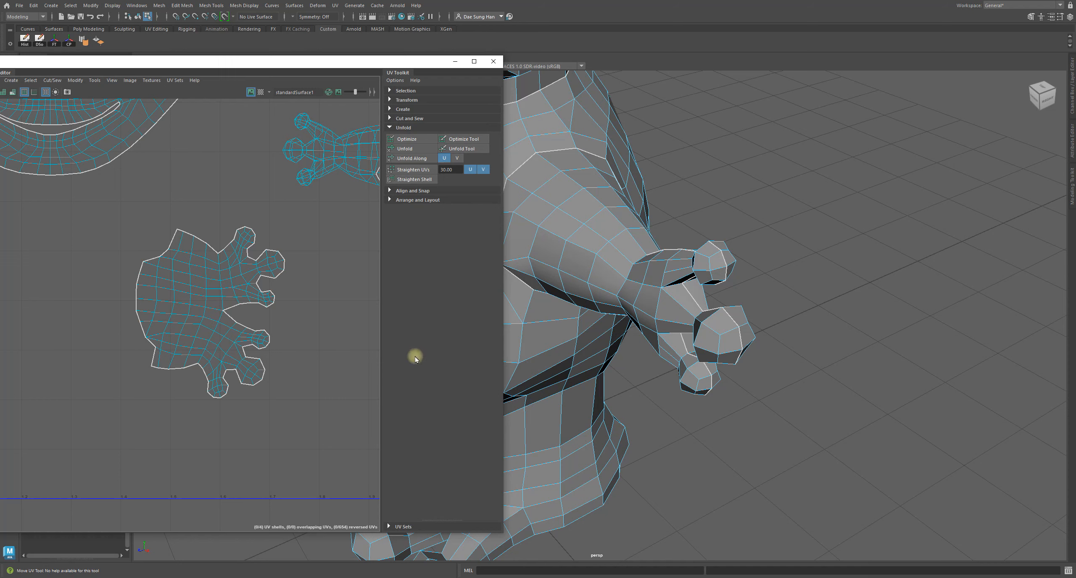
alt+right_drag(628, 284, 700, 274)
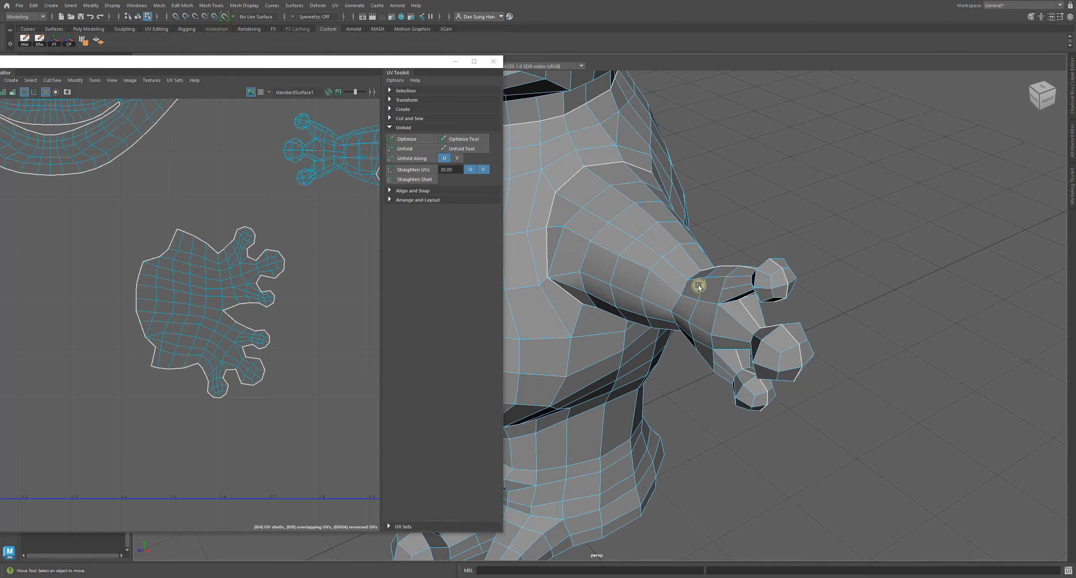
alt+drag(698, 287, 694, 399)
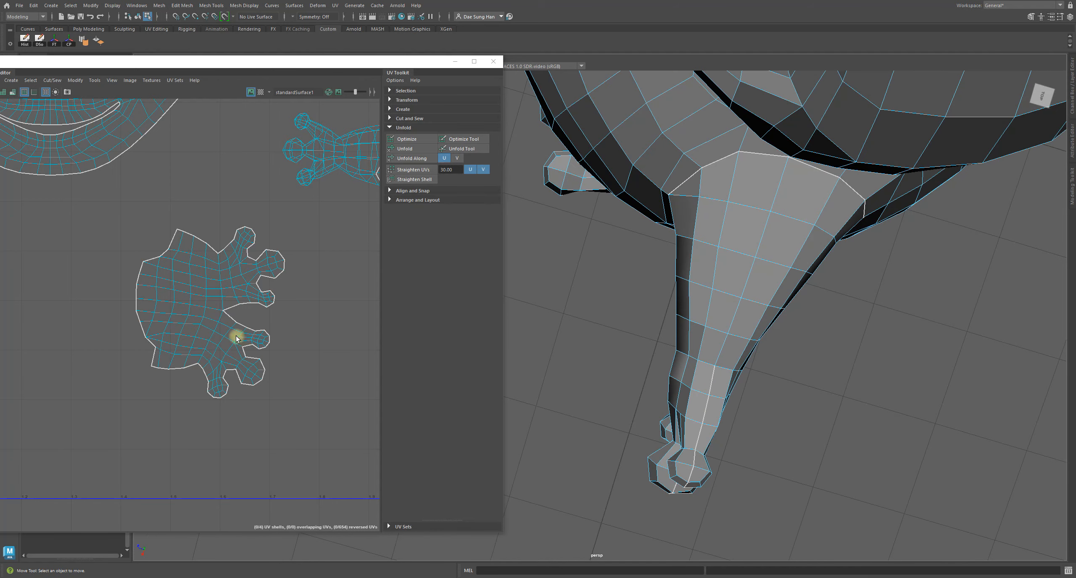
alt+drag(658, 396, 633, 341)
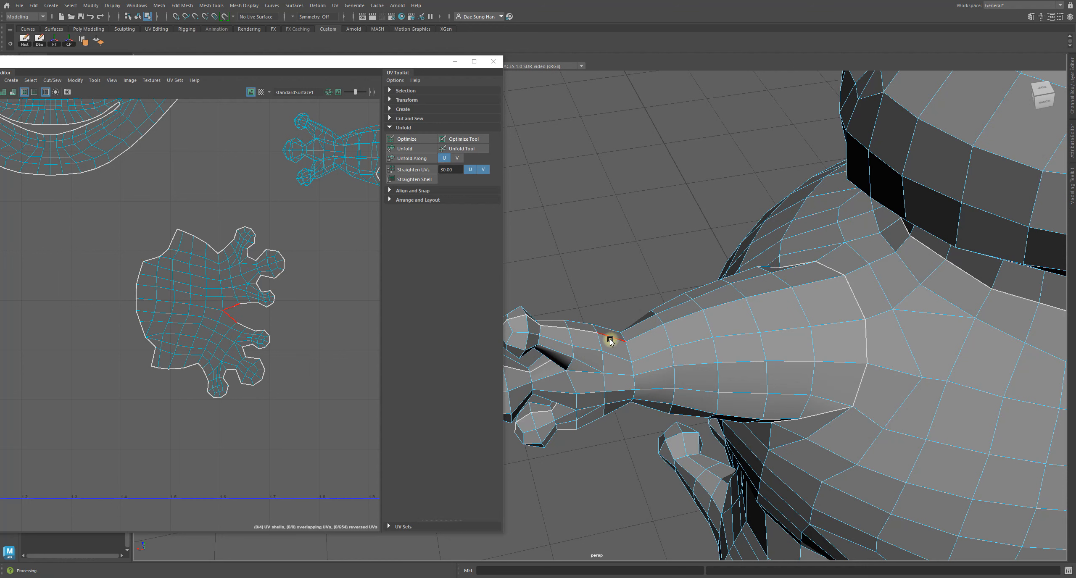
alt+right_drag(121, 304, 247, 336)
alt+middle_drag(235, 332, 141, 309)
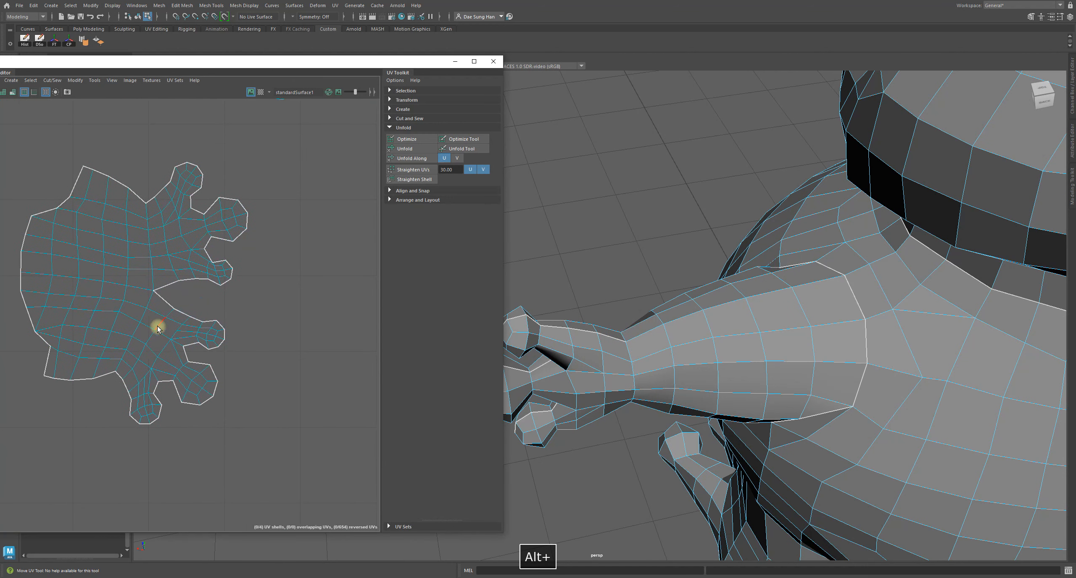
click(171, 286)
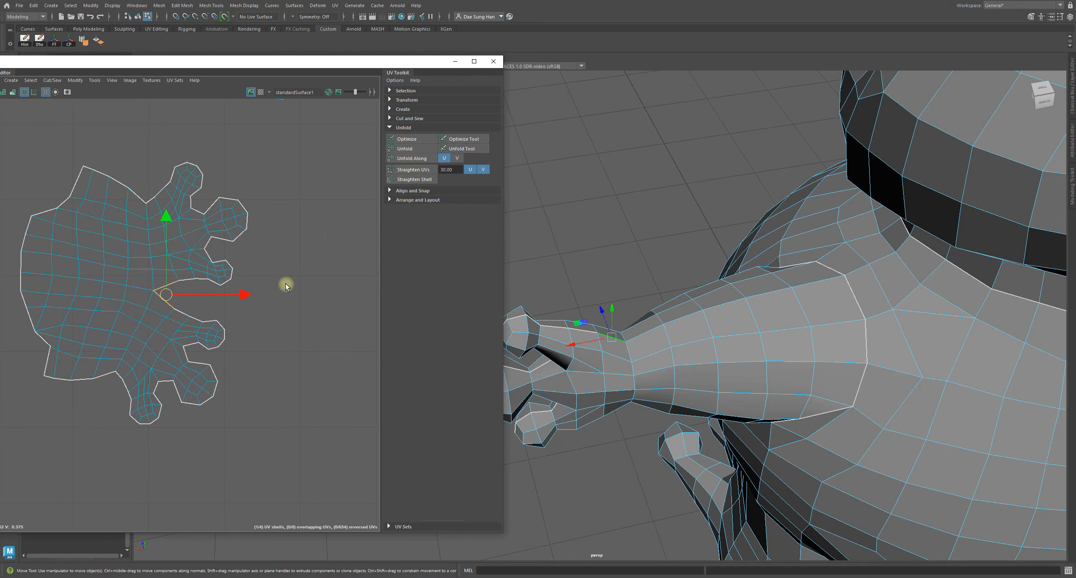
shift+right_click(290, 260)
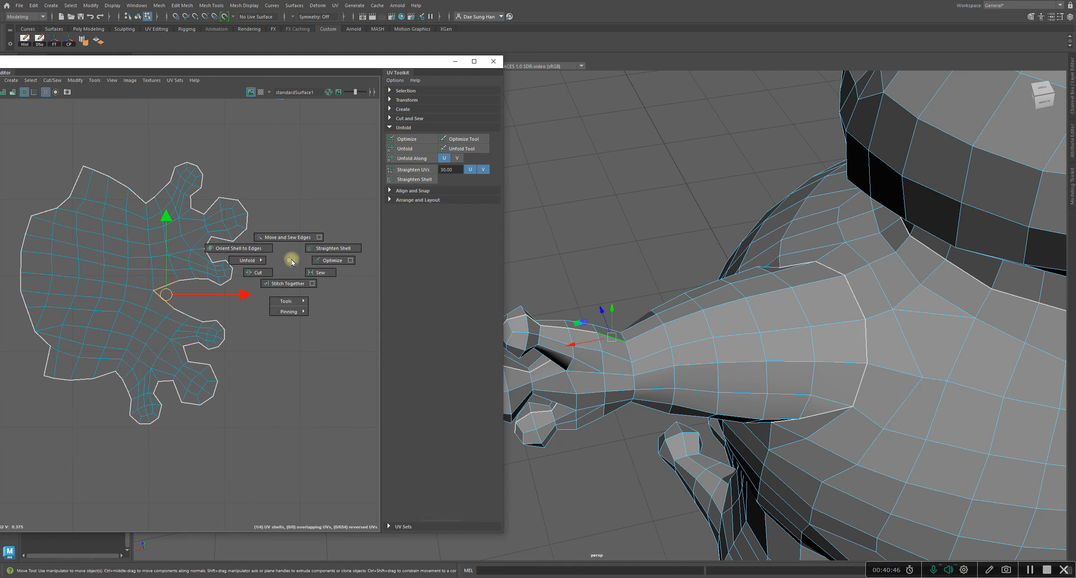
click(317, 272)
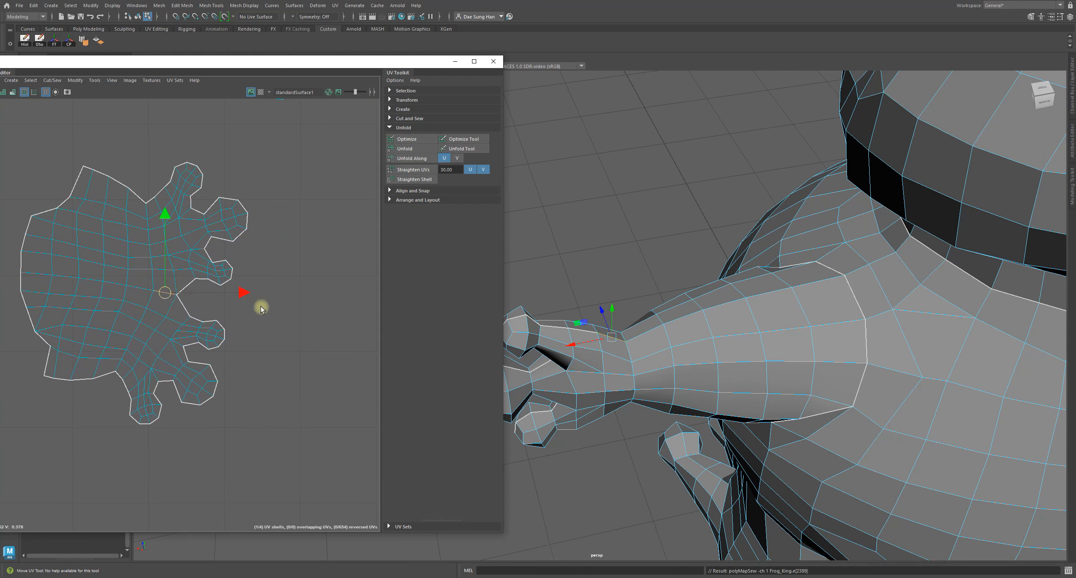
Sew the next border edge outward along the gap between the two middle fingers
click(608, 333)
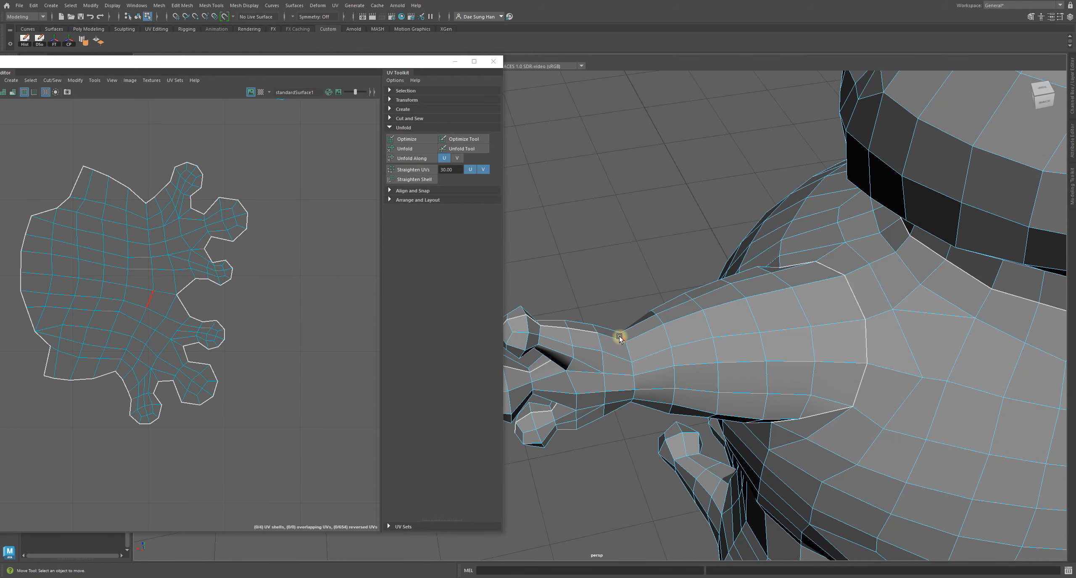
alt+drag(685, 344, 593, 372)
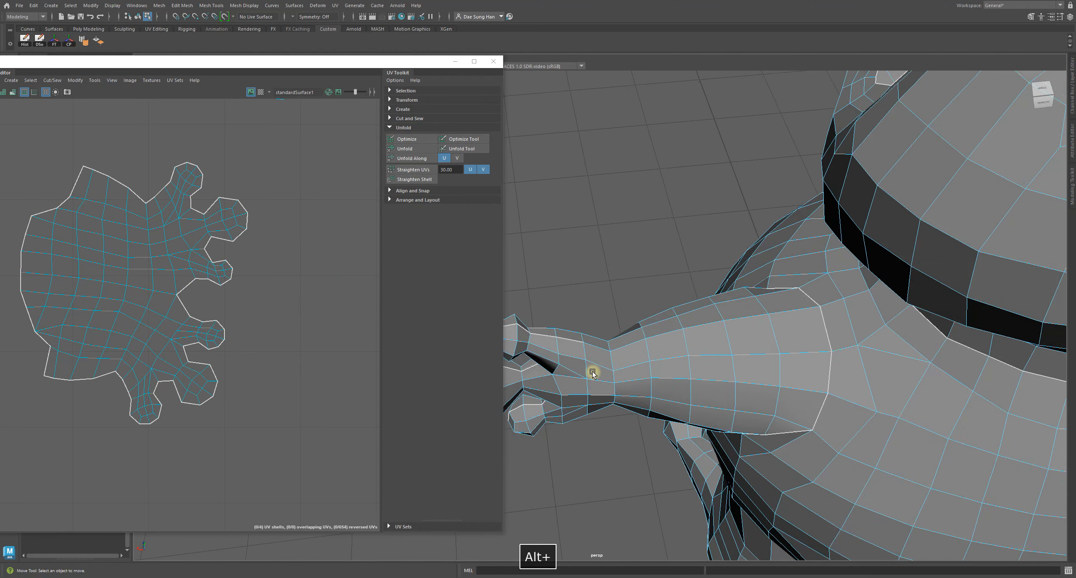
alt+middle_drag(593, 372, 652, 335)
alt+right_drag(106, 282, 226, 313)
click(226, 291)
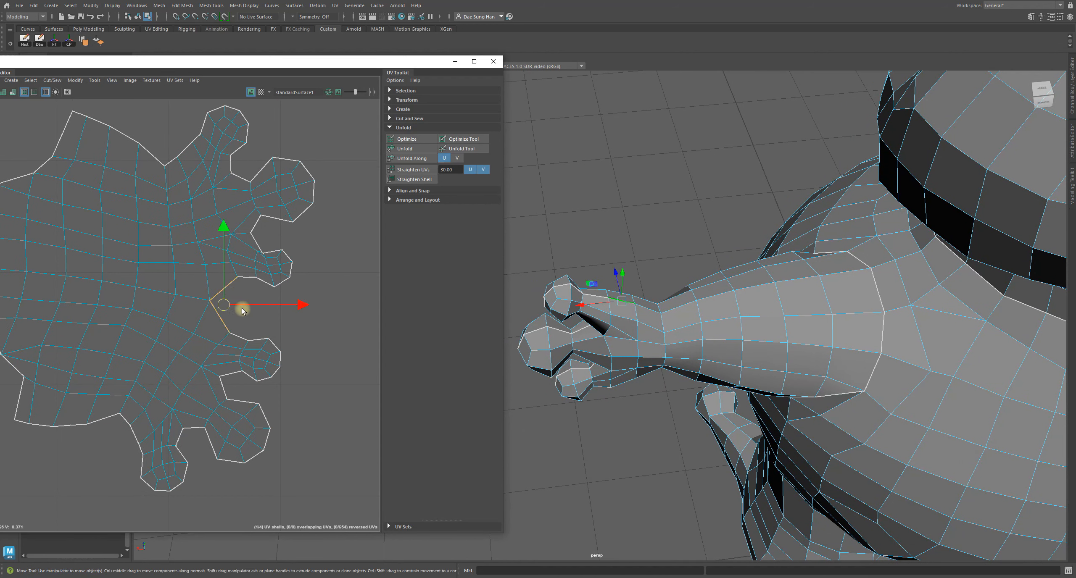
shift+right_drag(346, 273, 377, 285)
click(645, 275)
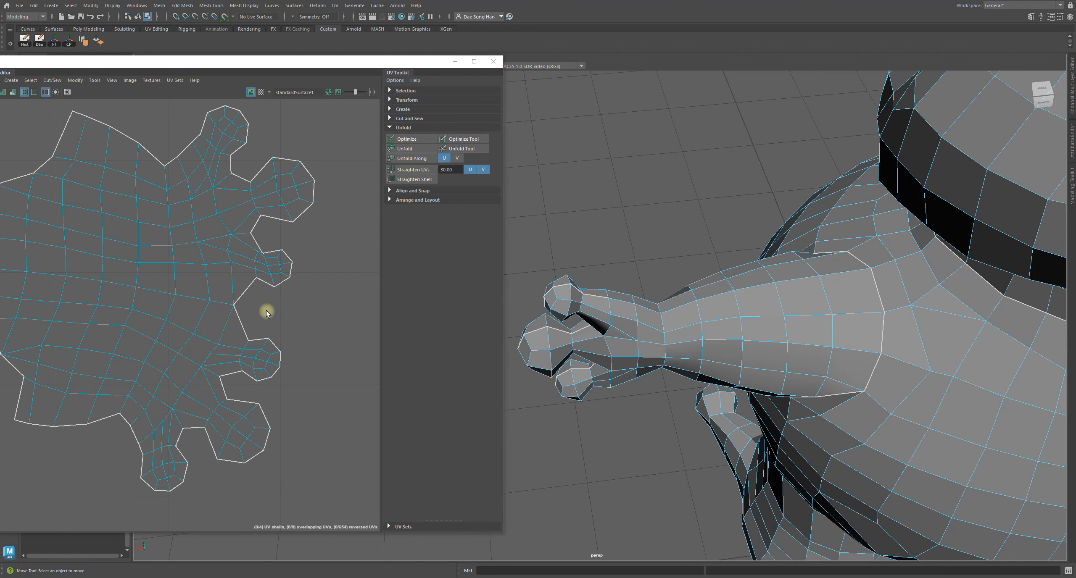
In UV mode, move the upper border UV at the base of the fingertip above the sewn gap outward
right_drag(274, 256, 244, 269)
alt+middle_drag(244, 269, 168, 281)
alt+right_drag(168, 281, 278, 299)
click(187, 274)
click(295, 303)
drag(296, 309, 285, 271)
alt+middle_drag(279, 374, 190, 386)
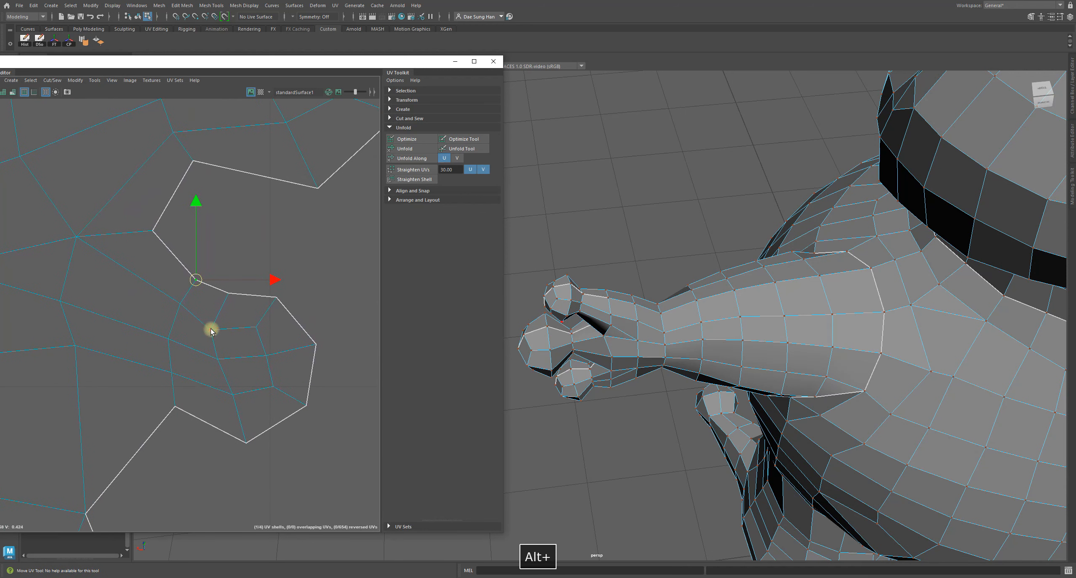
Shift the inner UV of the same fingertip toward its tip and pull its lower border UV outward
click(211, 330)
drag(212, 331, 223, 327)
click(173, 410)
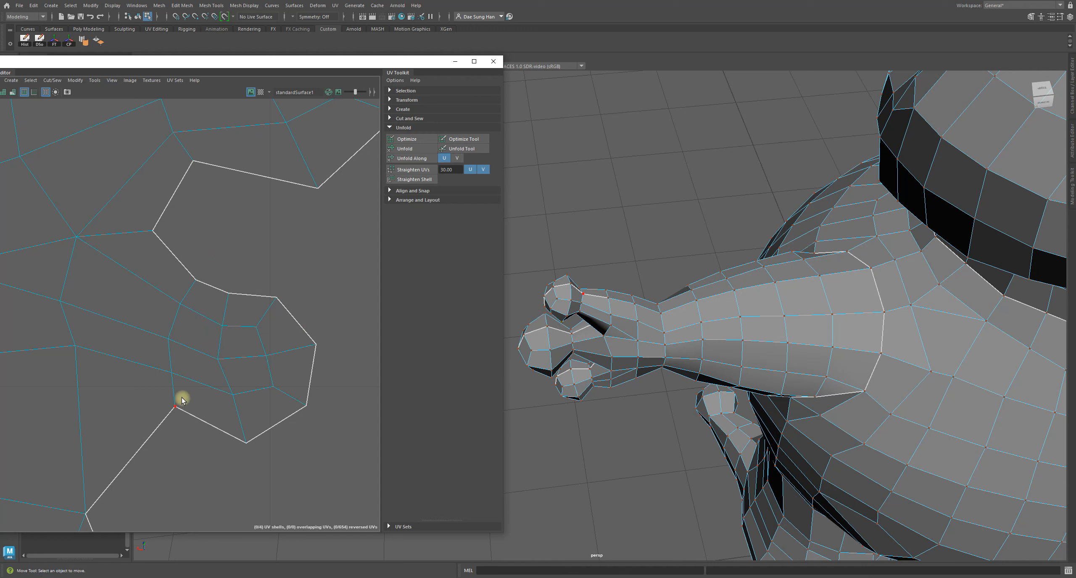
click(173, 408)
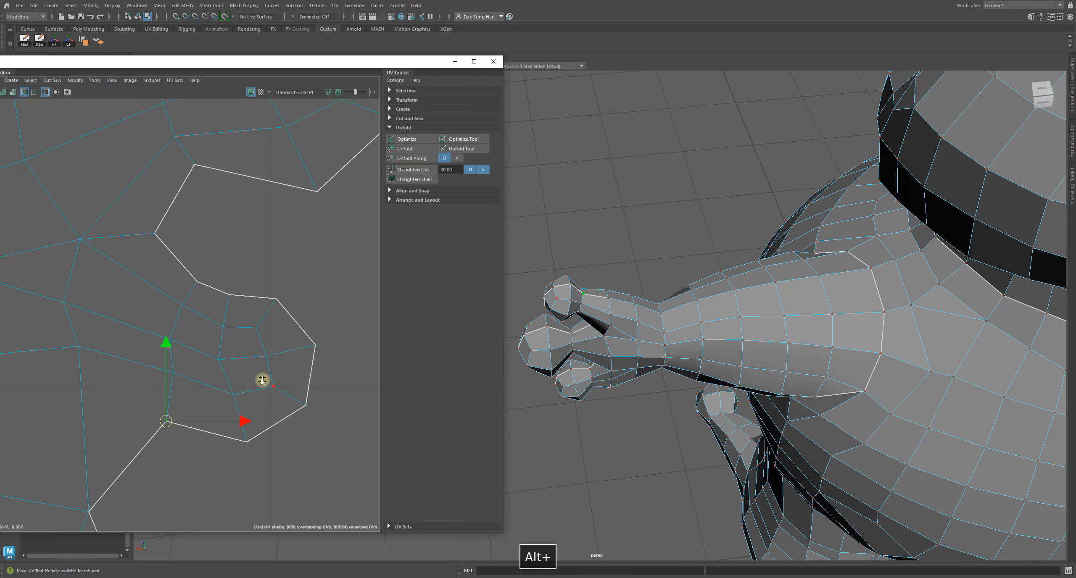
alt+right_drag(259, 379, 9, 386)
click(309, 389)
alt+right_drag(279, 383, 127, 408)
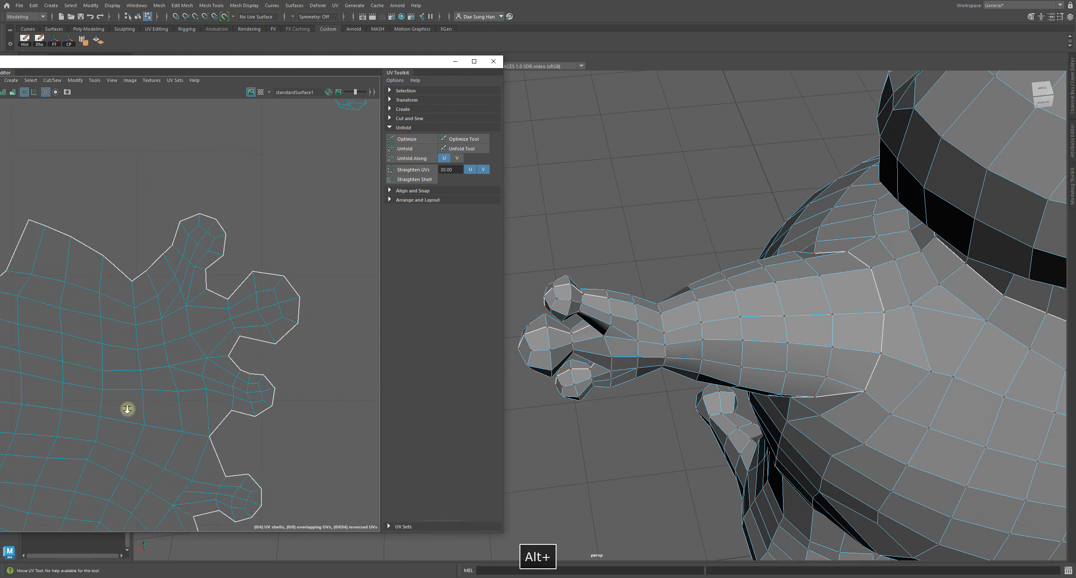
Select all UVs of the arm shell and activate the Move tool
alt+middle_drag(158, 419, 216, 212)
alt+right_drag(255, 343, 80, 330)
drag(115, 262, 291, 452)
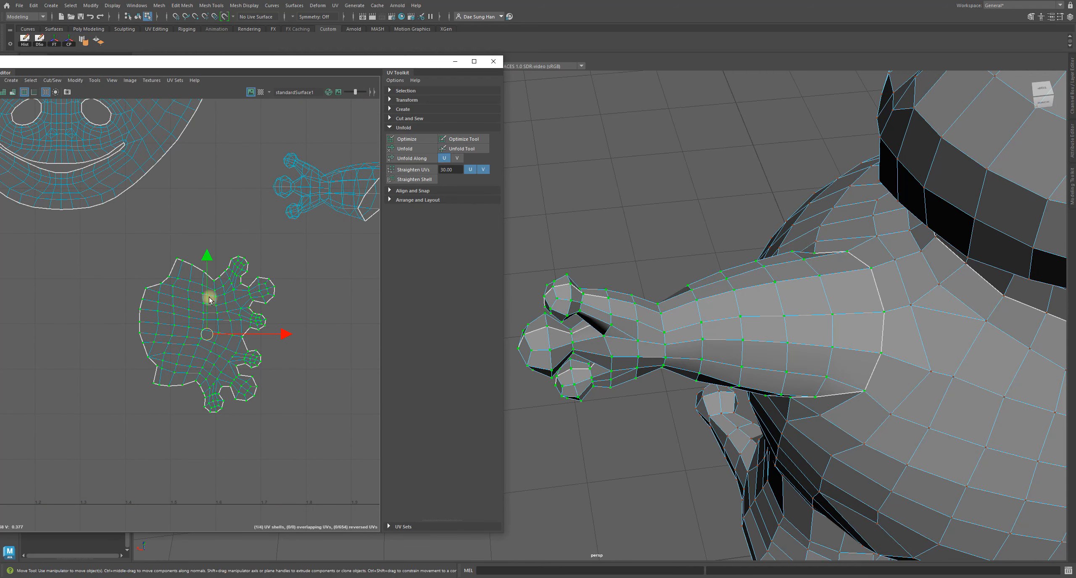
key(w)
Try unfolding the arm UV shell, check the gap between the middle fingers, and undo the unfold
click(420, 151)
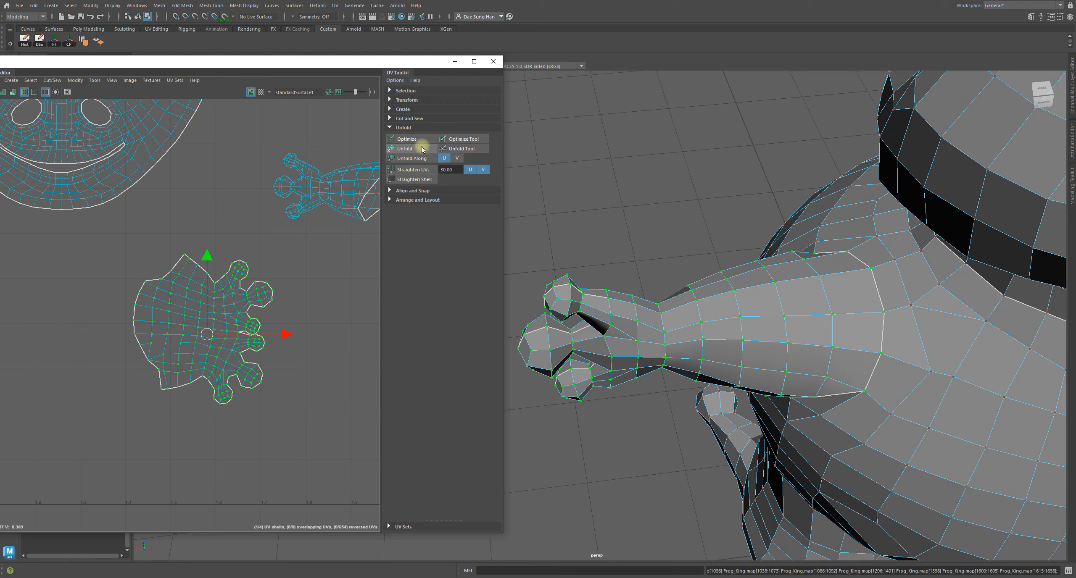
alt+right_drag(130, 239, 343, 379)
alt+middle_drag(323, 371, 169, 258)
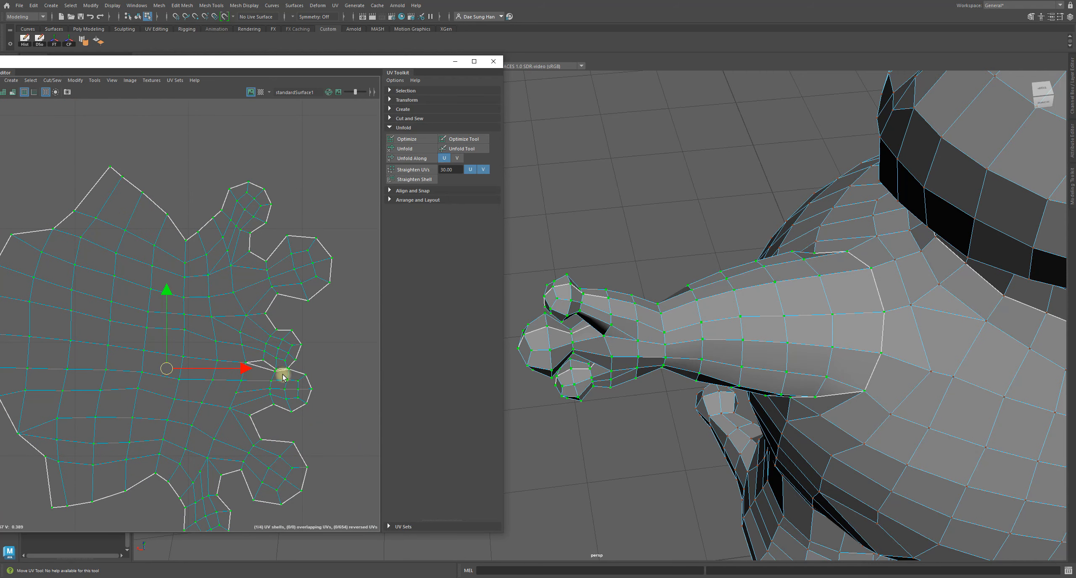
key(ctrl+z)
Optimize the arm UV shell twice and check the spacing between the middle fingers
click(413, 139)
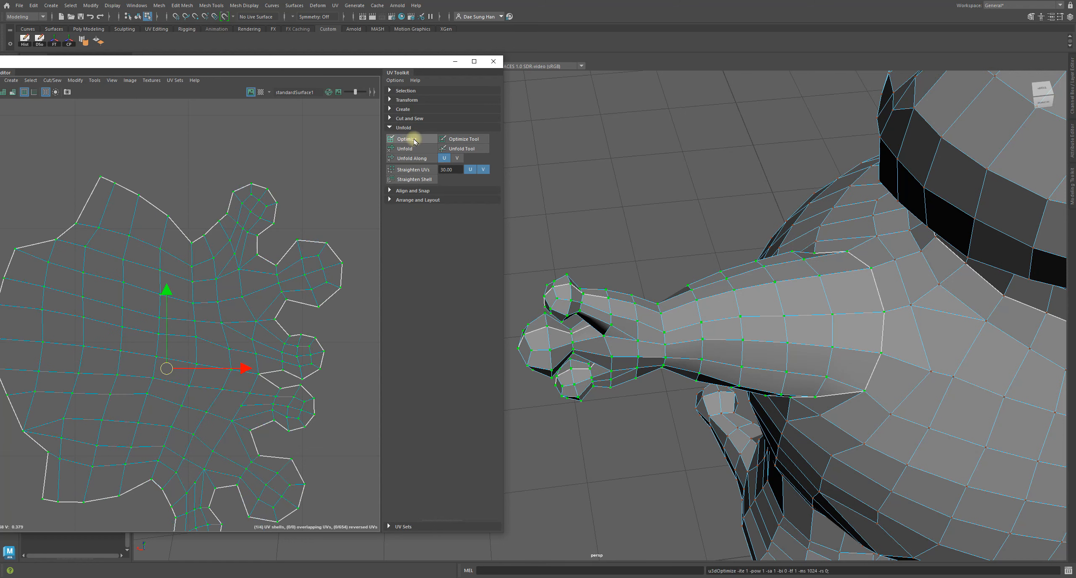
scroll(276, 258, down, 1)
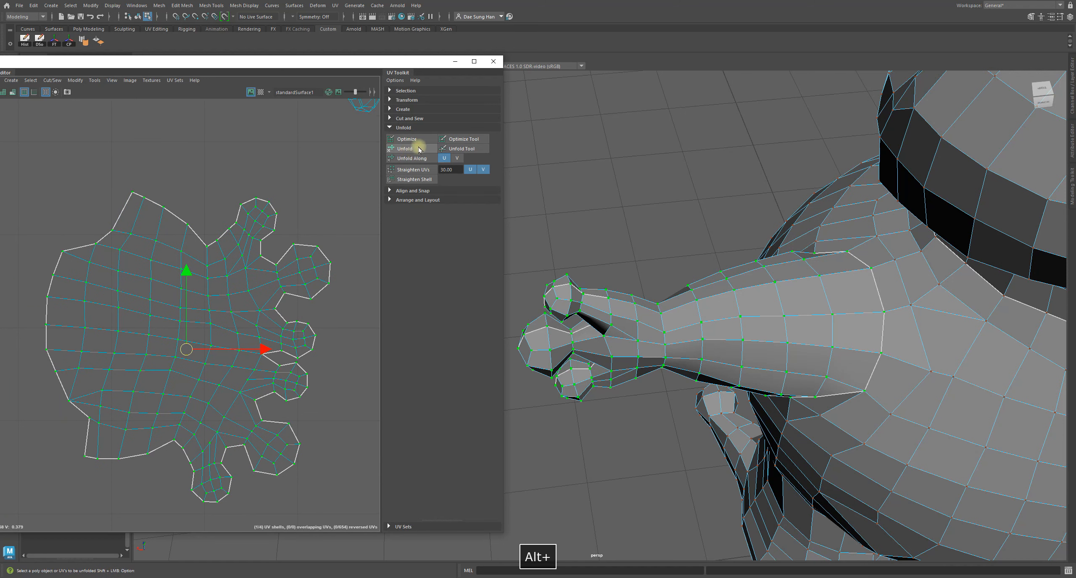
alt+right_drag(273, 327, 154, 309)
alt+middle_drag(293, 330, 249, 327)
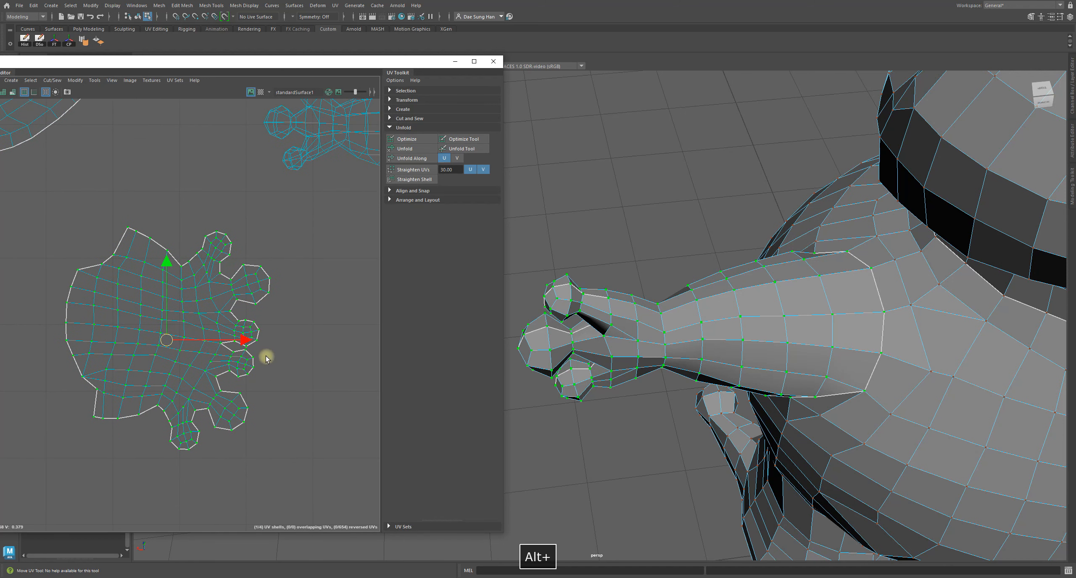
click(414, 142)
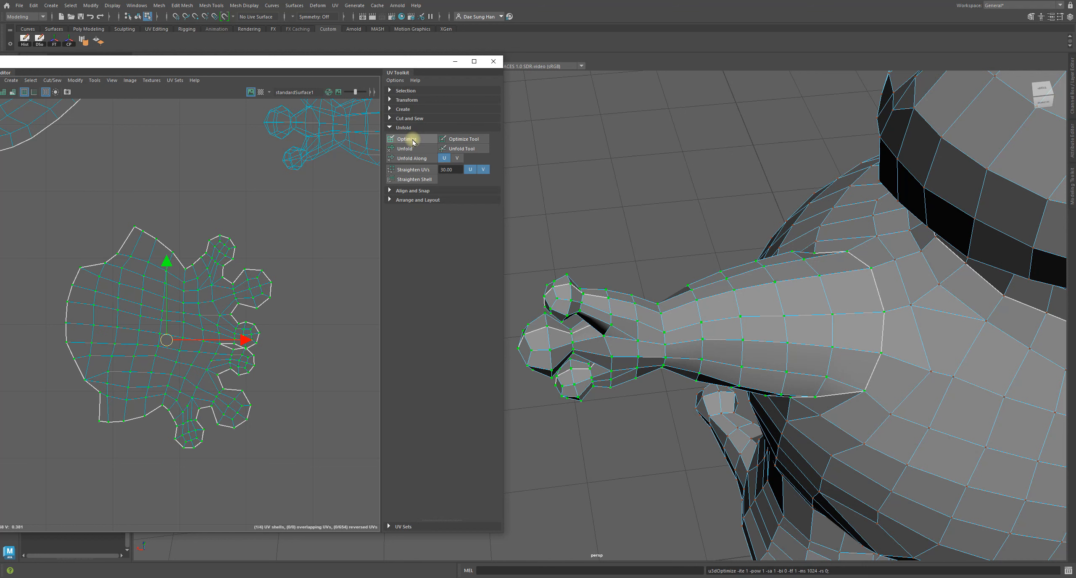
alt+middle_drag(202, 281, 171, 241)
alt+right_drag(172, 240, 299, 375)
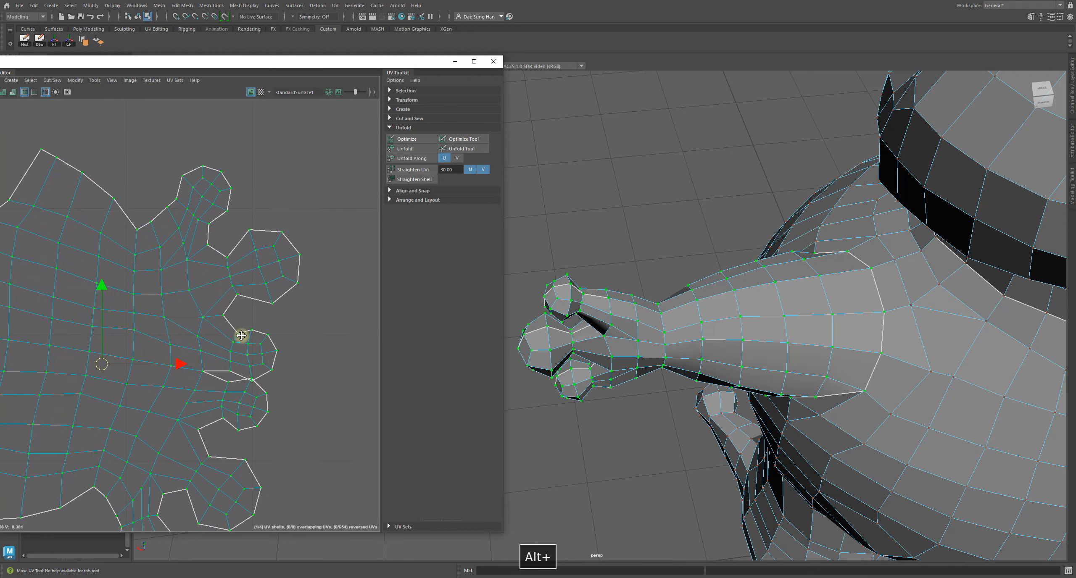
alt+middle_drag(241, 336, 210, 250)
alt+right_drag(210, 251, 274, 368)
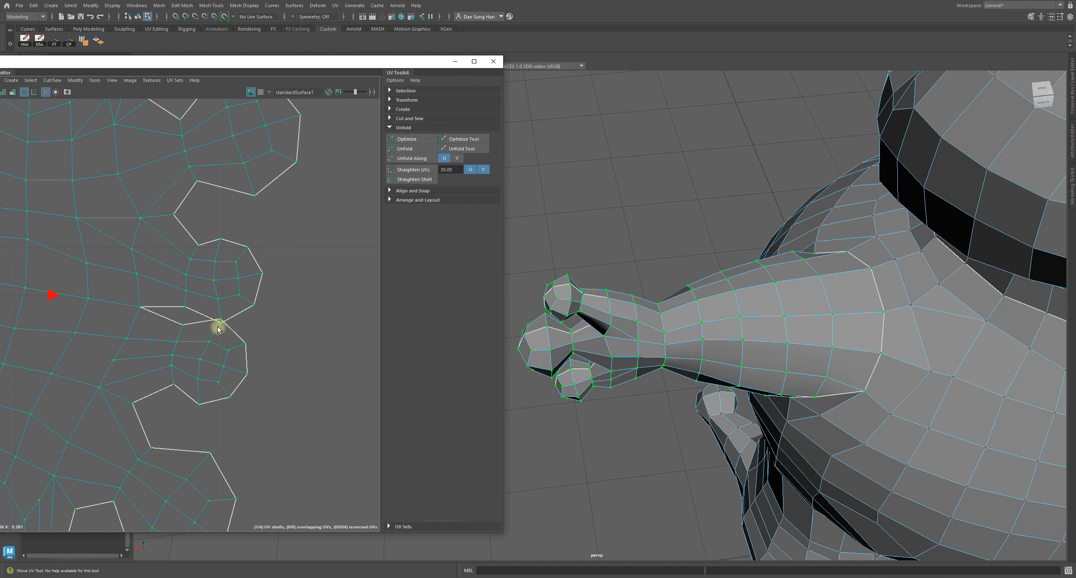
Unfold the arm UV shell again, then try one more Optimize pass and undo it
click(408, 149)
alt+right_drag(238, 303, 210, 326)
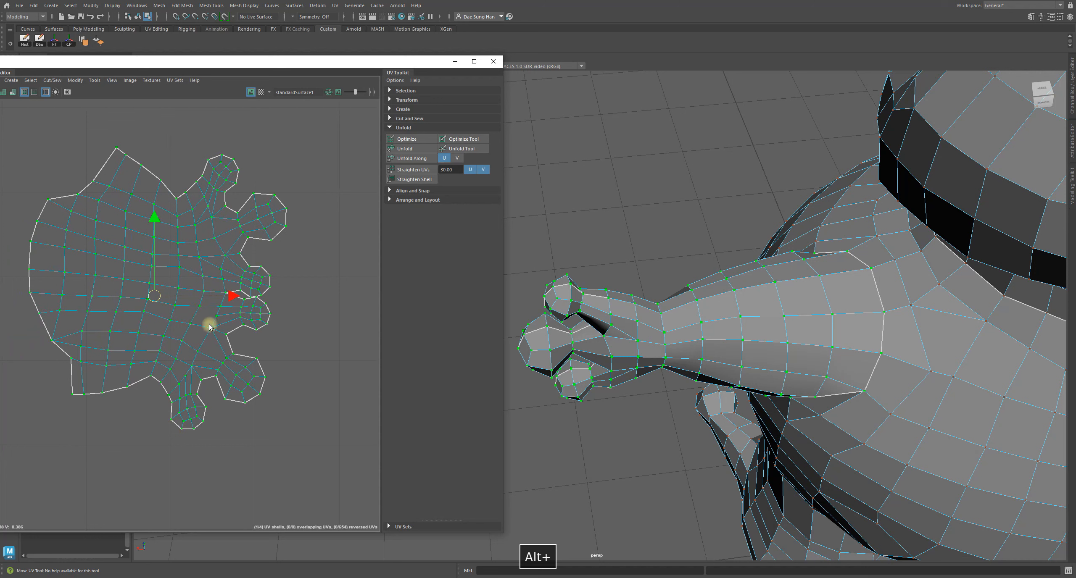
click(416, 139)
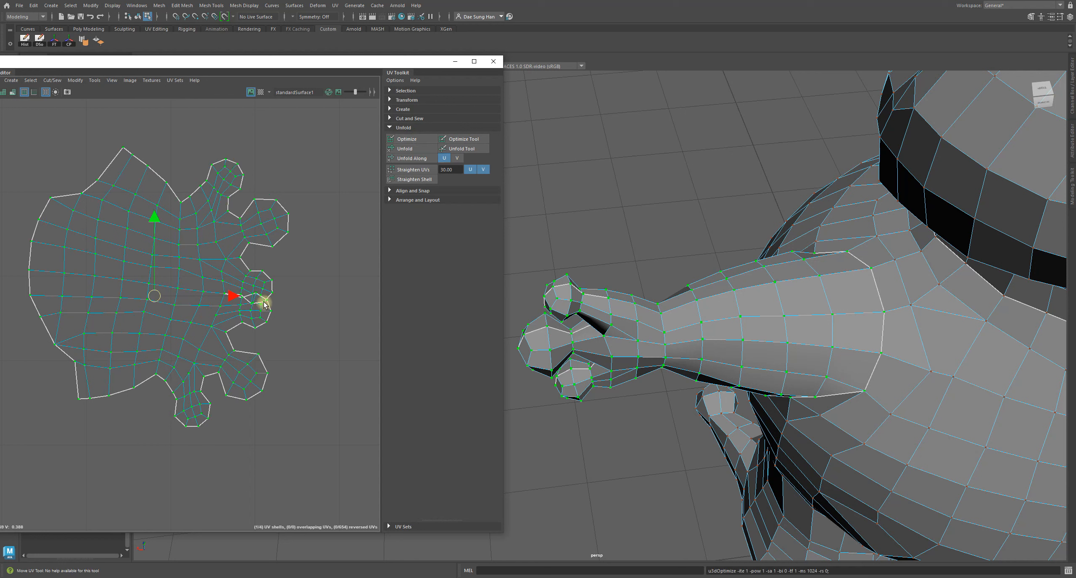
key(ctrl+z)
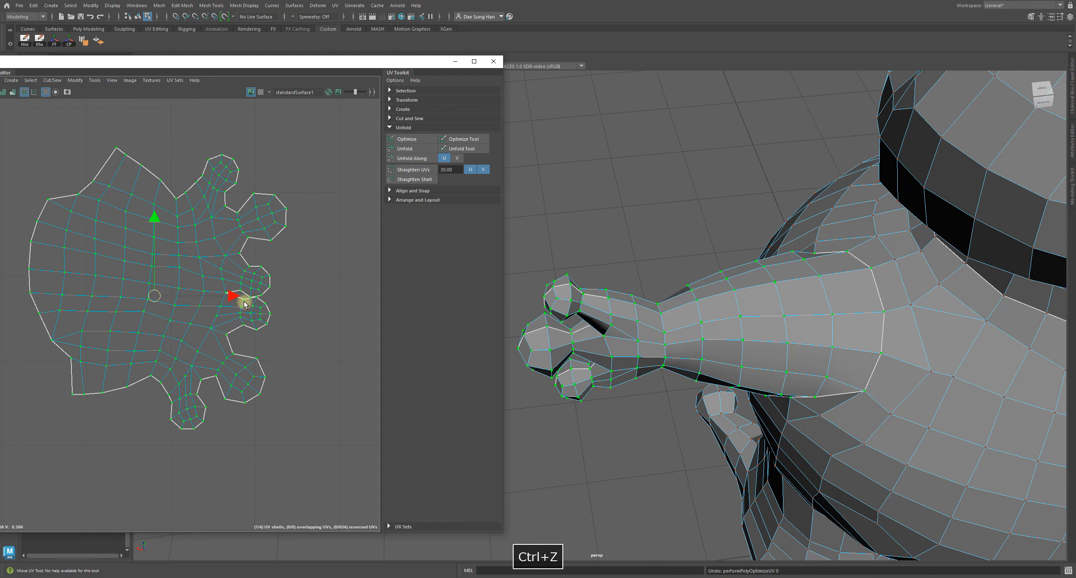
Deselect the arm shell and examine the UV borders between the two middle fingers for overlap
alt+middle_drag(245, 292, 204, 305)
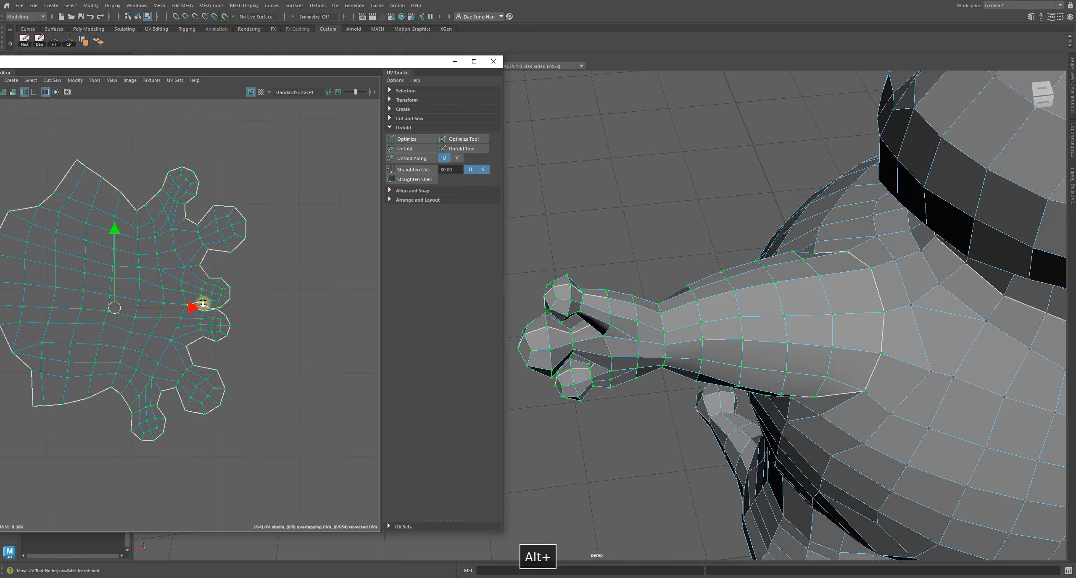
alt+right_drag(204, 305, 339, 439)
click(294, 416)
click(201, 336)
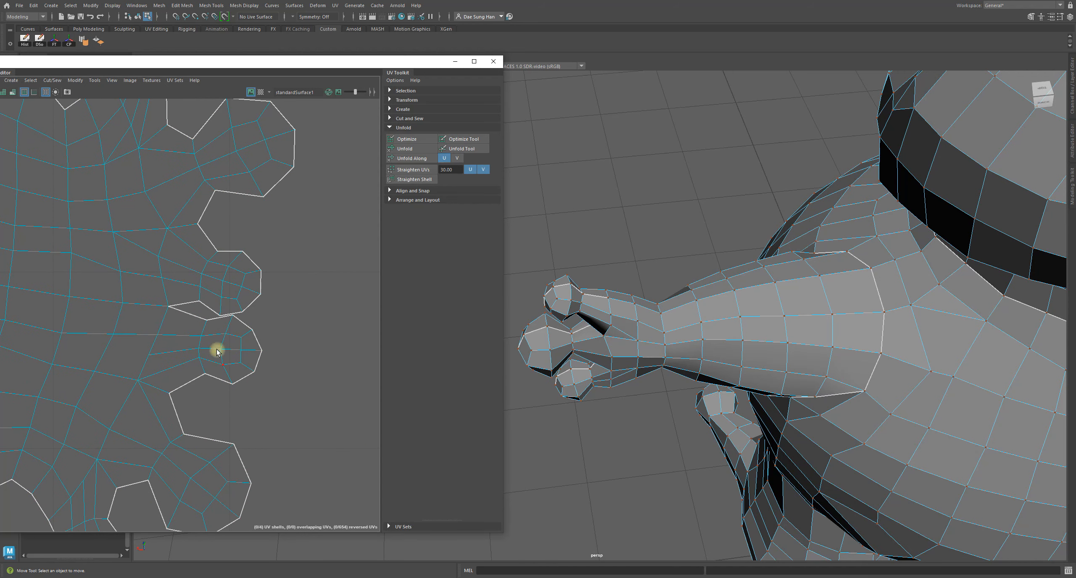
alt+right_drag(201, 336, 332, 387)
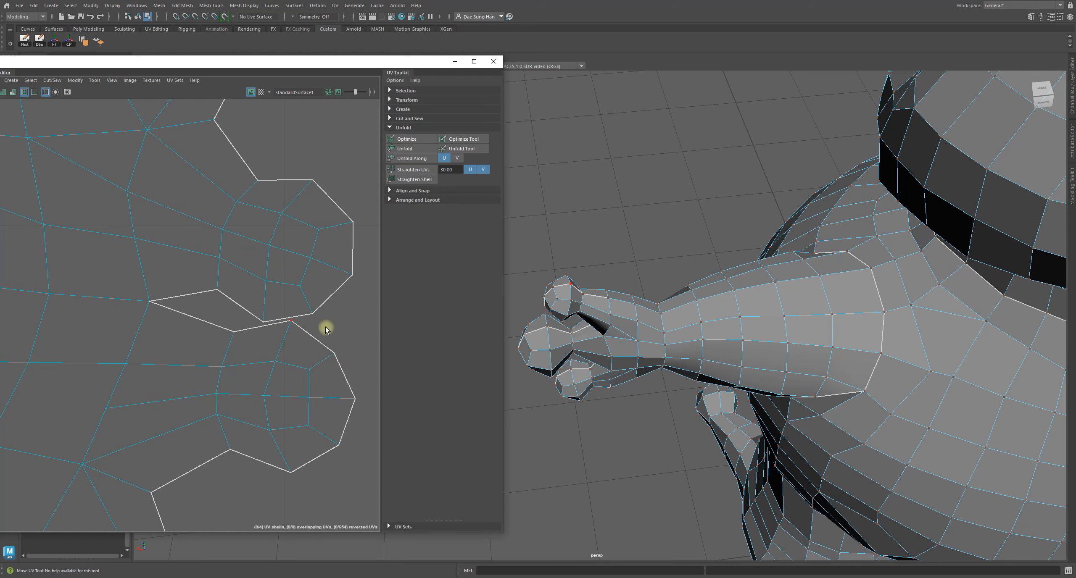
alt+right_drag(326, 329, 260, 338)
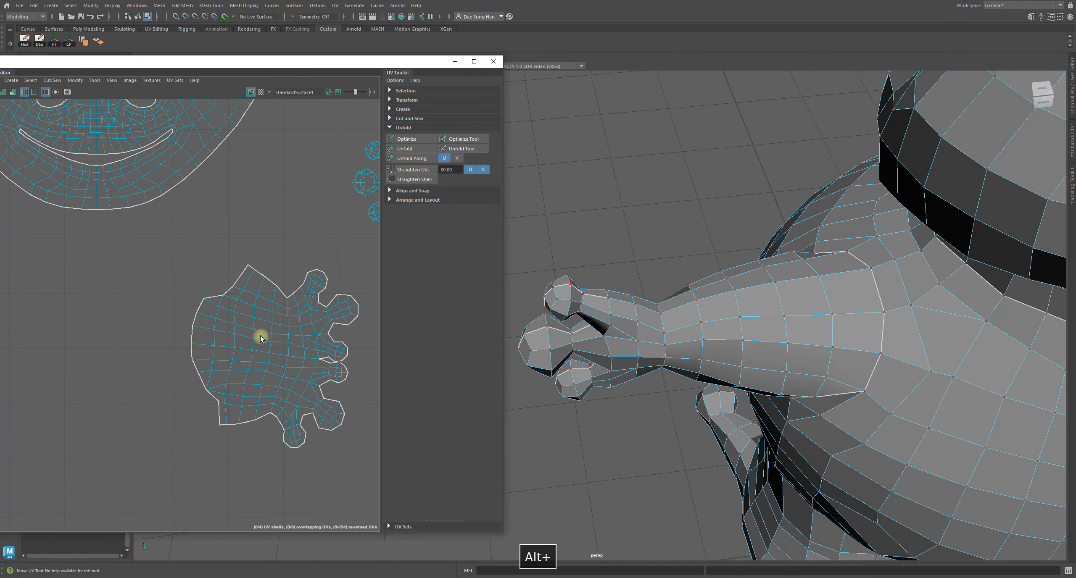
Examine the arm and finger seams on the frog model alongside the overall UV layout
alt+right_drag(564, 381, 442, 341)
alt+drag(657, 370, 739, 324)
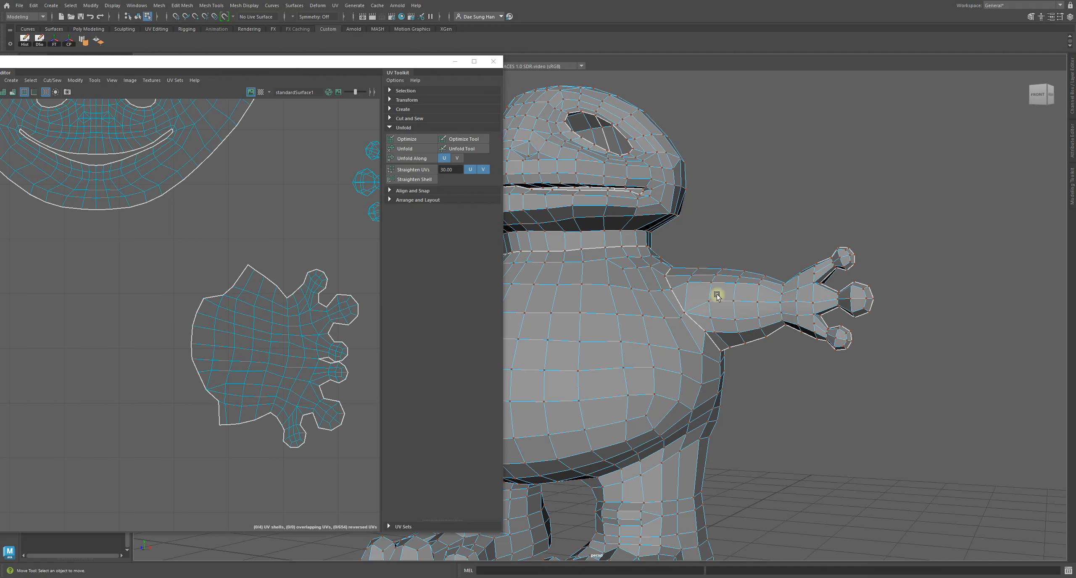
alt+drag(732, 307, 704, 339)
alt+middle_drag(674, 319, 687, 272)
alt+right_drag(269, 312, 124, 308)
alt+middle_drag(247, 291, 152, 301)
alt+right_drag(656, 314, 793, 397)
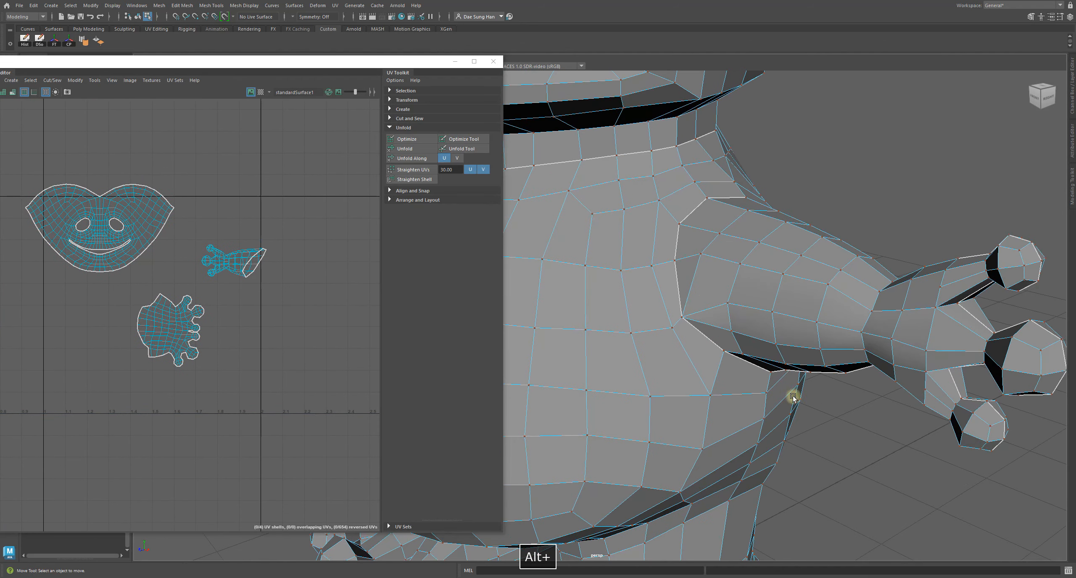
alt+middle_drag(853, 299, 750, 305)
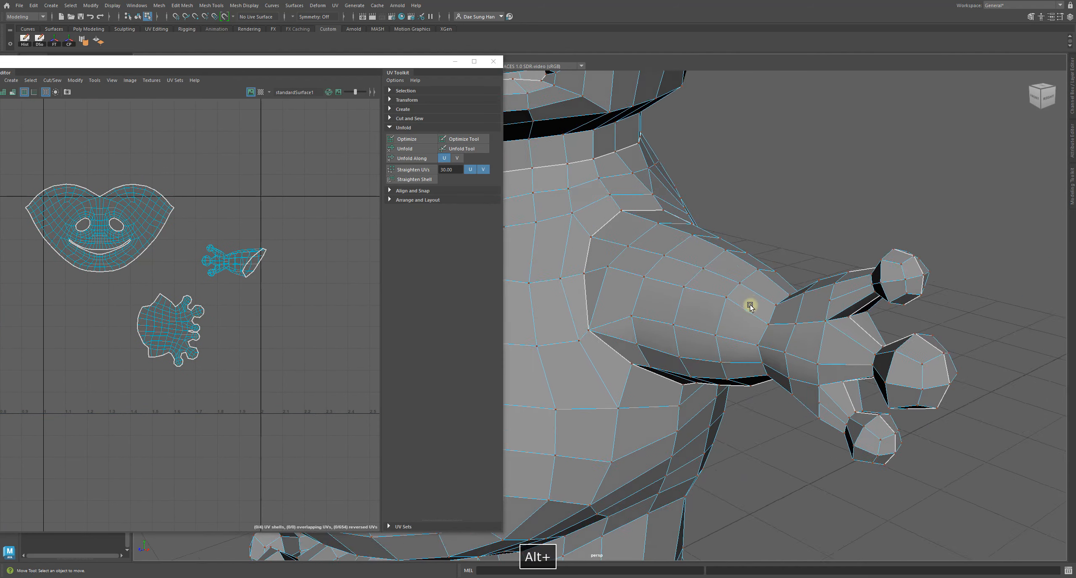
Move the vertices along the upper front of the frog's arm, from the shoulder toward the wrist, to even out the edge flow
alt+drag(749, 305, 750, 295)
alt+right_drag(750, 295, 854, 343)
alt+middle_drag(727, 306, 761, 341)
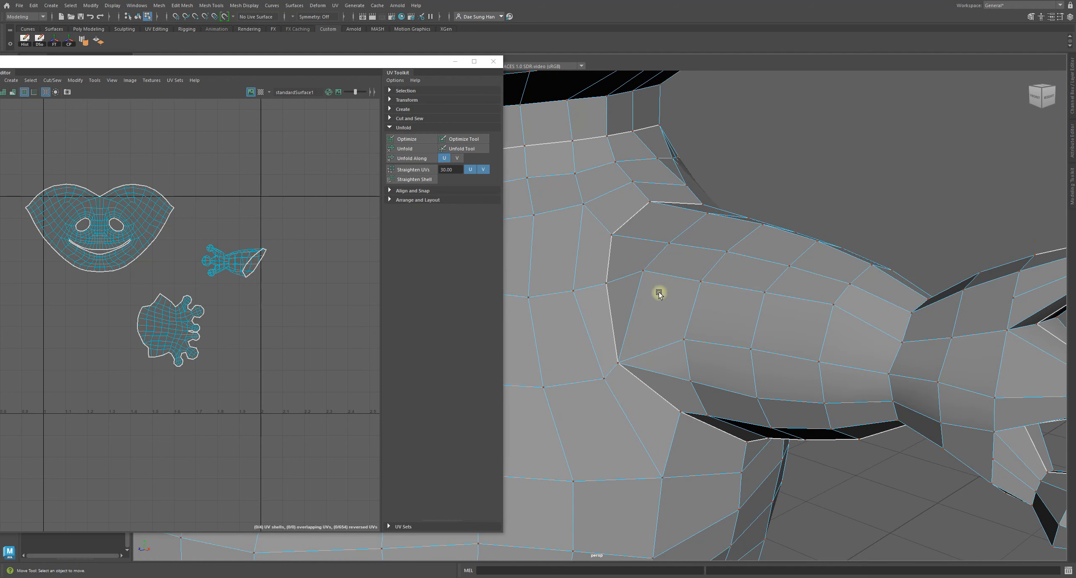
drag(640, 280, 650, 263)
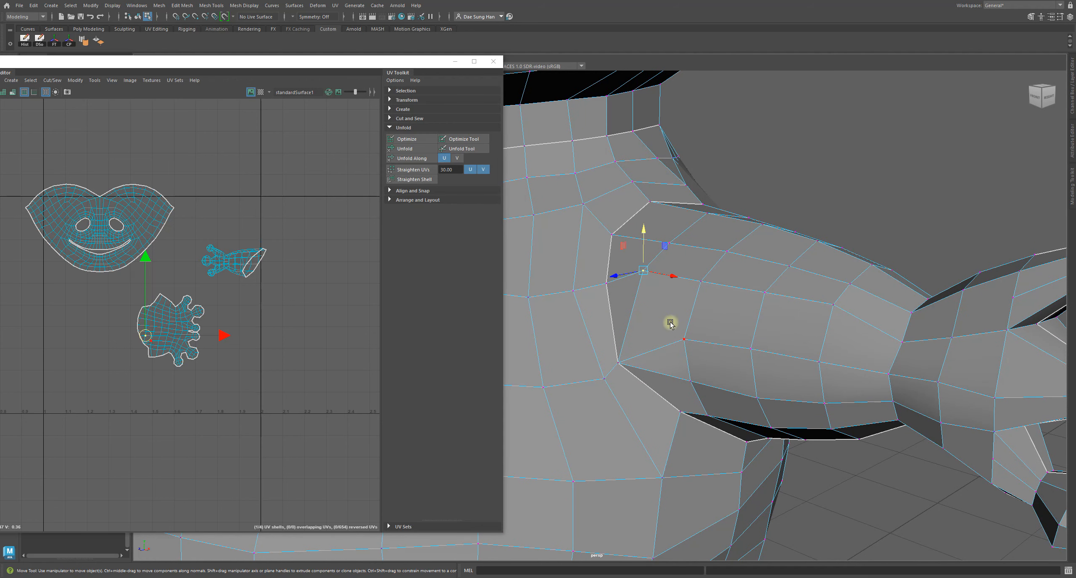
alt+right_drag(139, 361, 189, 370)
alt+middle_drag(189, 370, 1, 336)
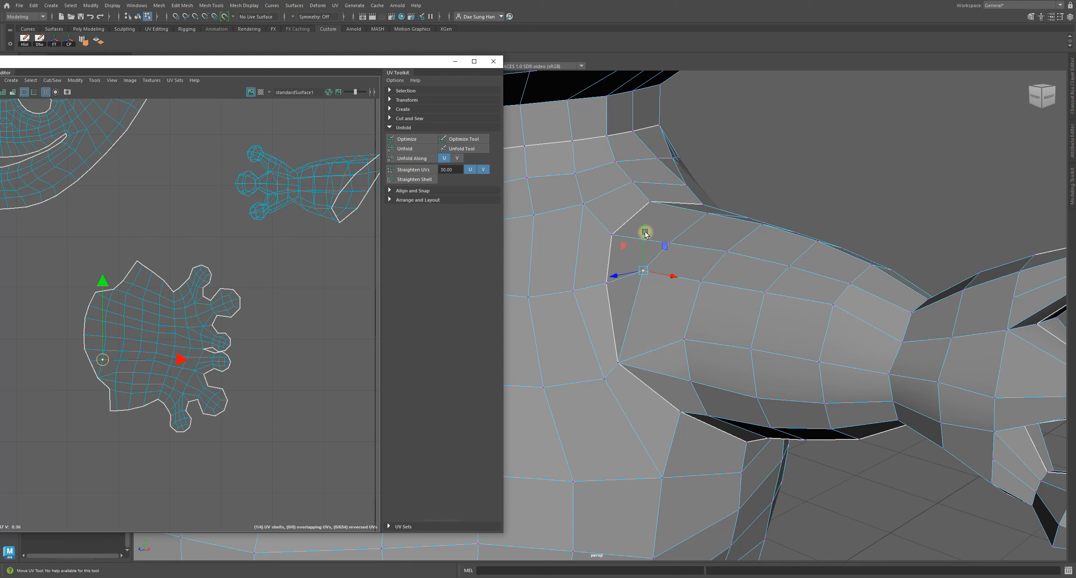
drag(644, 233, 701, 269)
click(701, 282)
click(766, 296)
drag(765, 273, 764, 285)
click(834, 307)
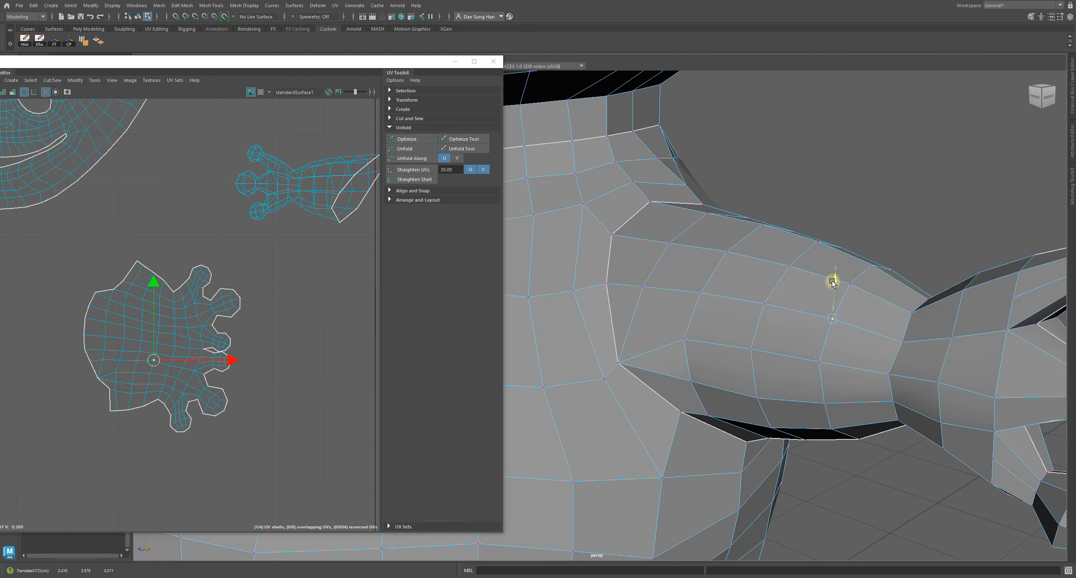
Adjust the vertices along the lower front of the forearm up to the palm to space the arm's polygons evenly
alt+drag(833, 278, 771, 296)
click(767, 299)
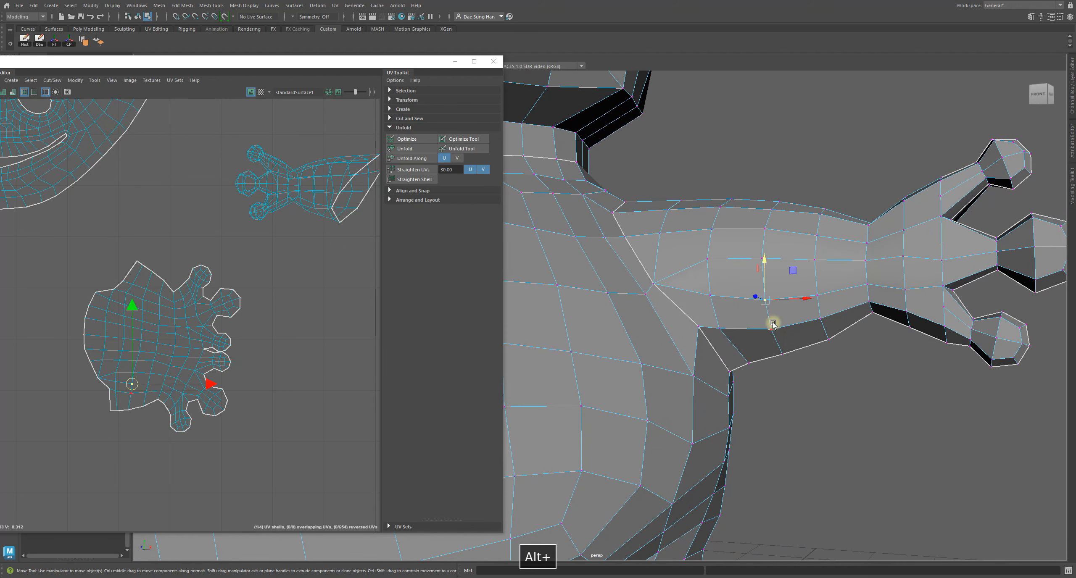
click(721, 329)
drag(741, 327, 822, 309)
click(774, 329)
click(820, 318)
click(905, 286)
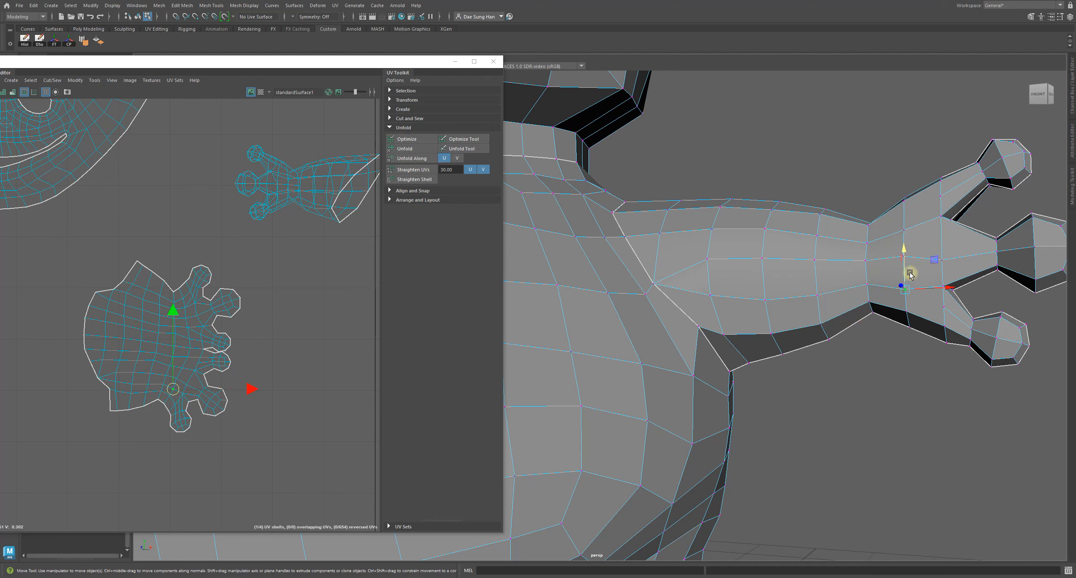
Adjust the palm vertex at the base of the middle finger, then deselect and check the arm's edge flow
alt+middle_drag(956, 264, 852, 293)
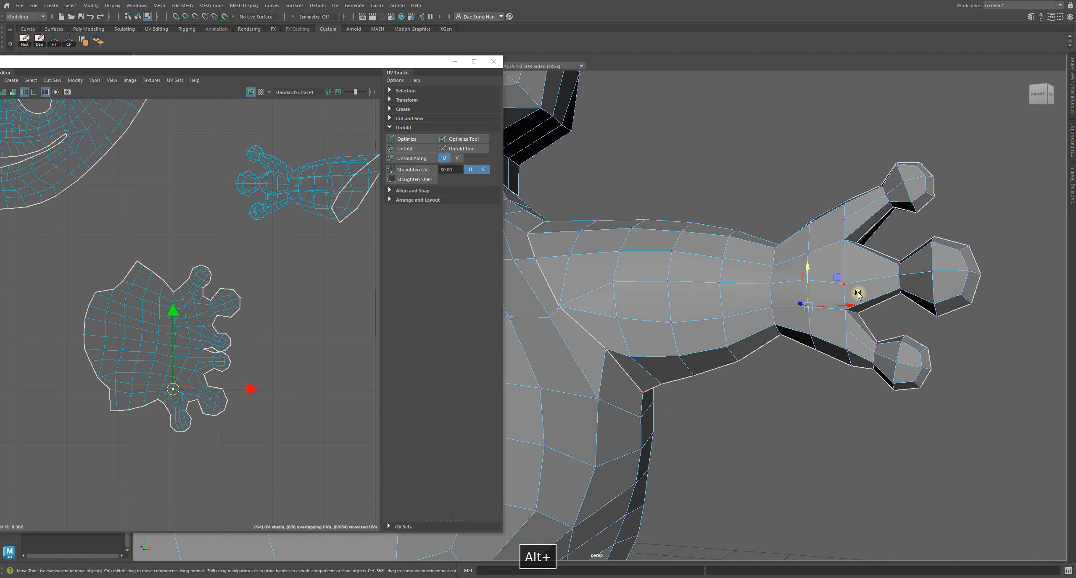
click(844, 278)
alt+drag(843, 257, 720, 315)
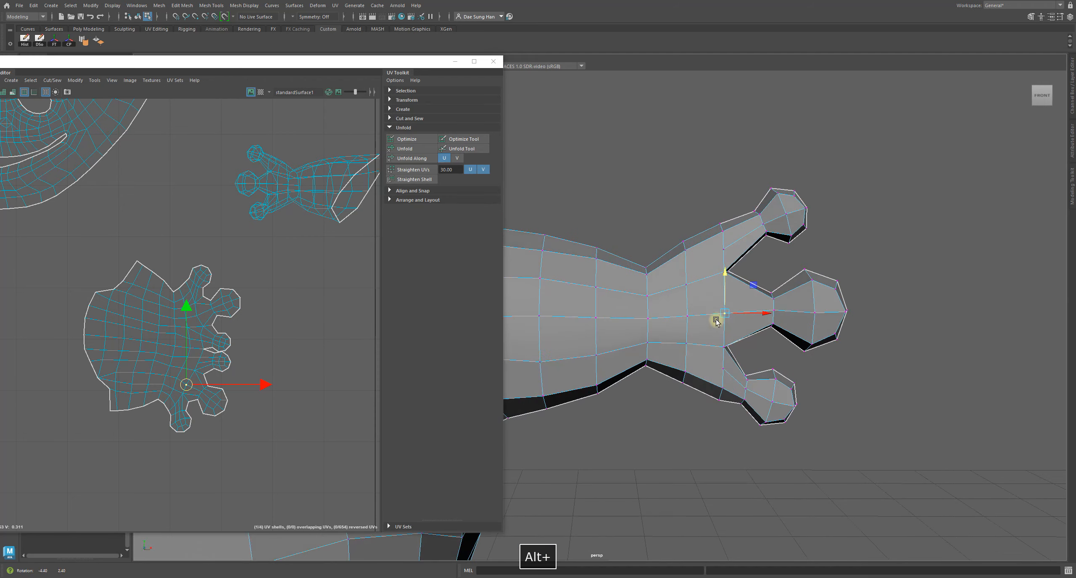
click(170, 405)
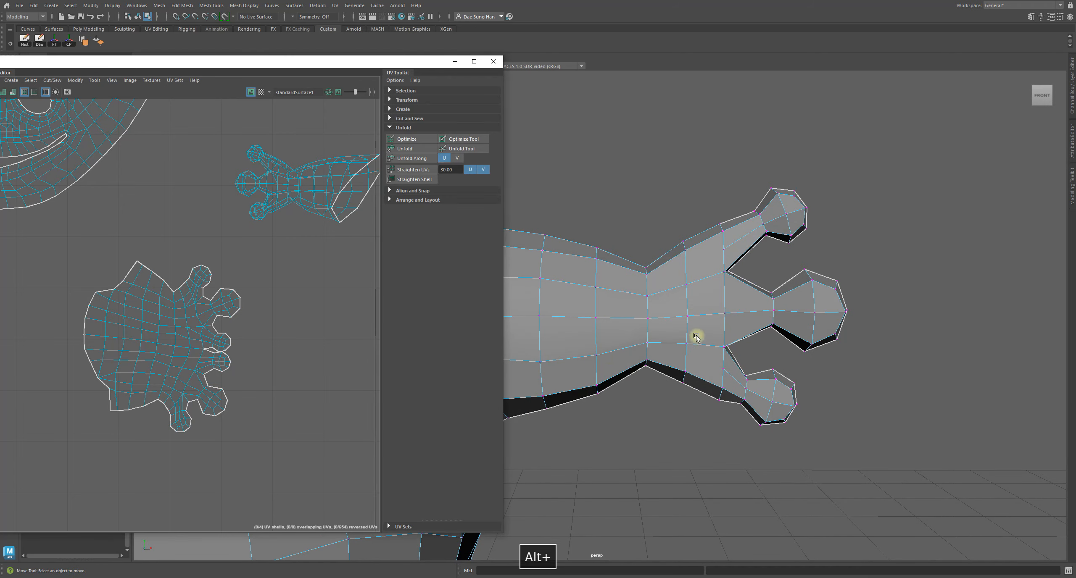
alt+right_drag(696, 337, 551, 342)
alt+middle_drag(550, 343, 655, 338)
alt+drag(711, 317, 711, 331)
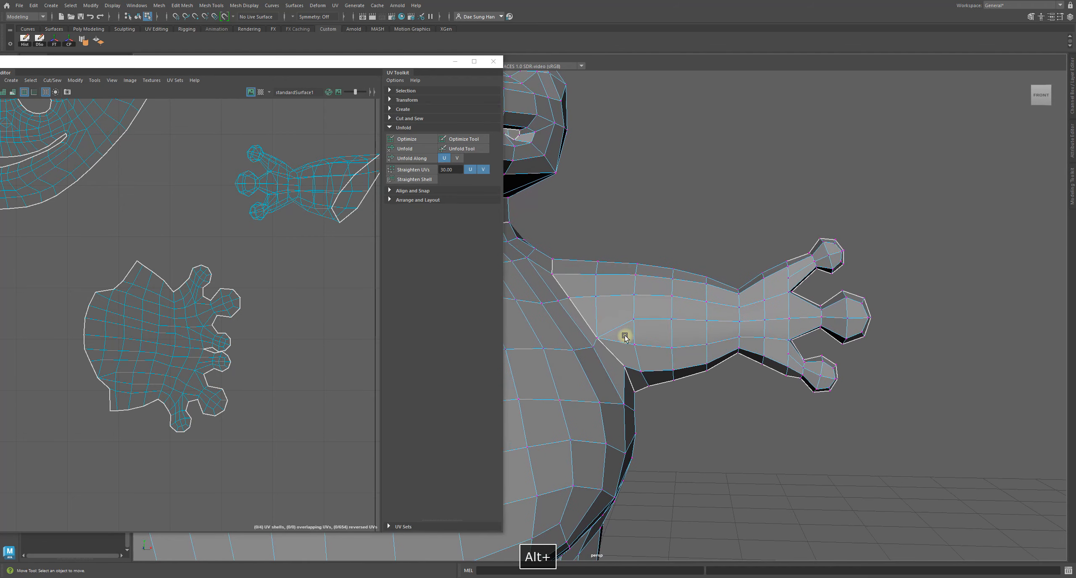
alt+middle_drag(746, 330, 644, 340)
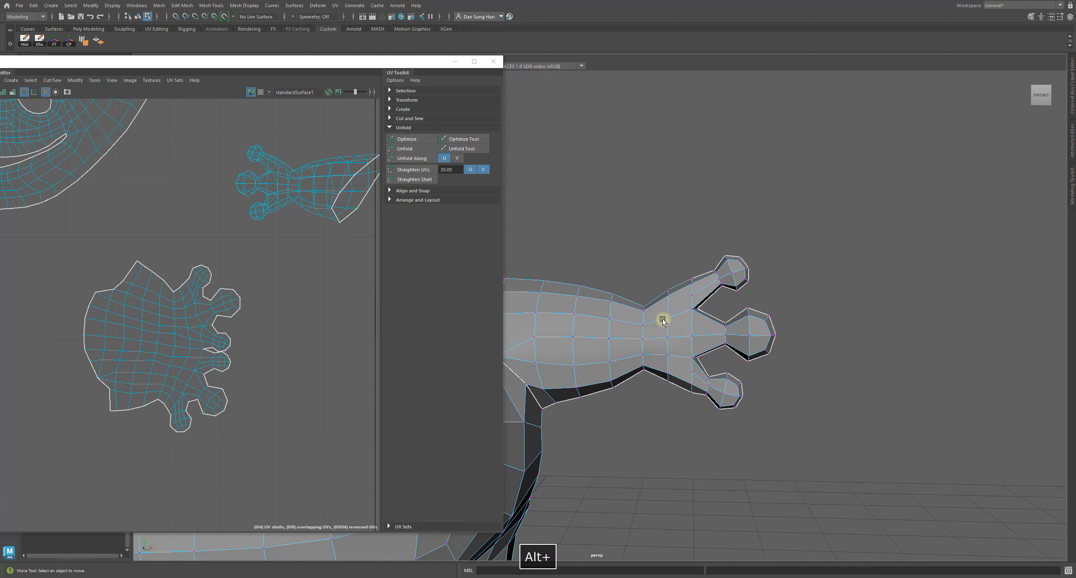
alt+right_drag(663, 321, 667, 339)
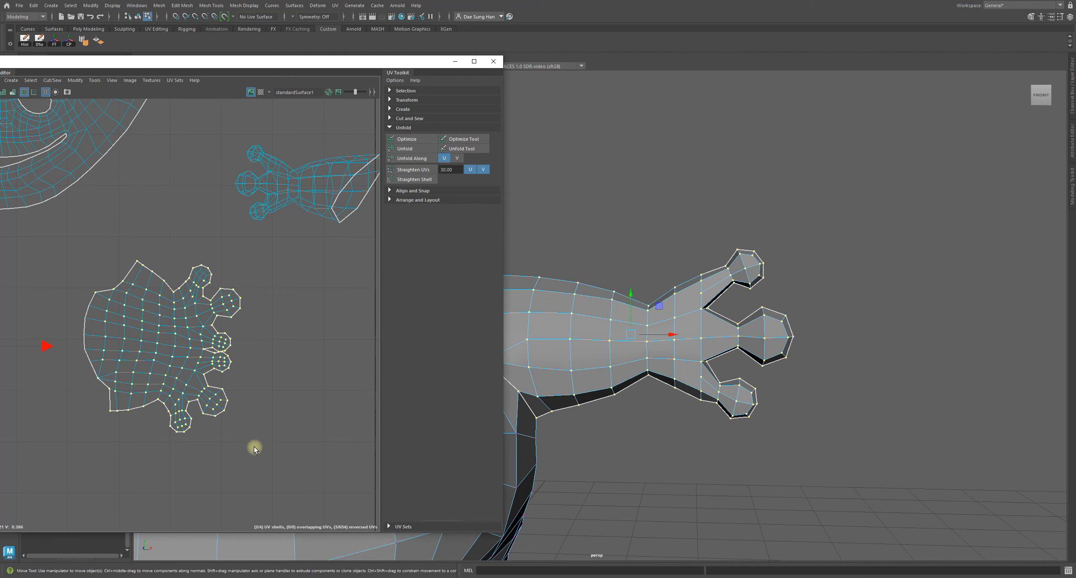
Select all UVs of the arm shell and unfold it again to match the adjusted mesh
drag(269, 448, 100, 260)
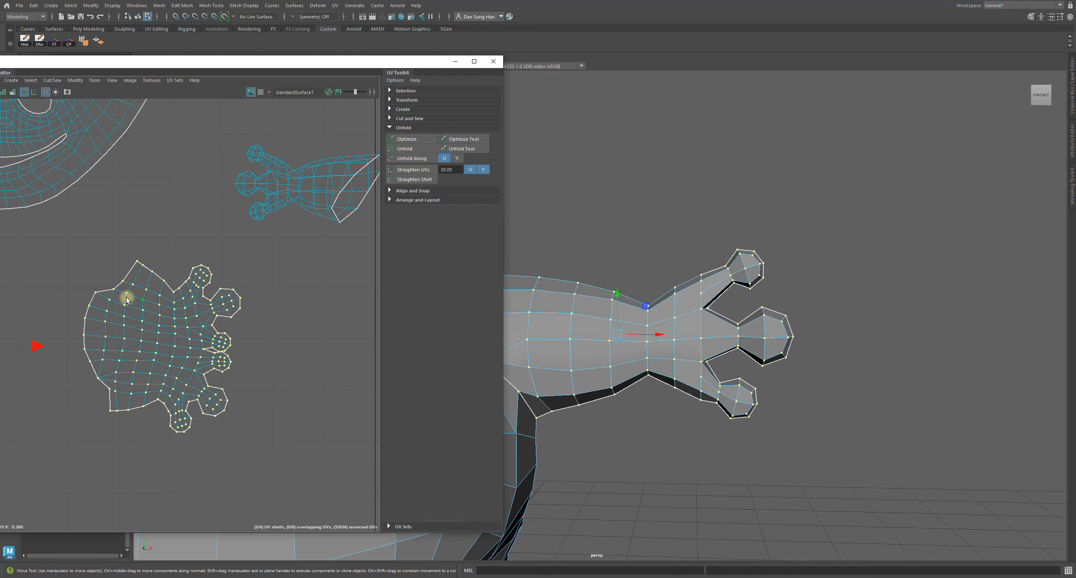
alt+middle_drag(195, 343, 205, 350)
drag(69, 256, 311, 484)
alt+right_drag(216, 386, 187, 360)
alt+middle_drag(187, 360, 217, 346)
alt+right_drag(218, 345, 72, 351)
alt+right_drag(210, 323, 376, 393)
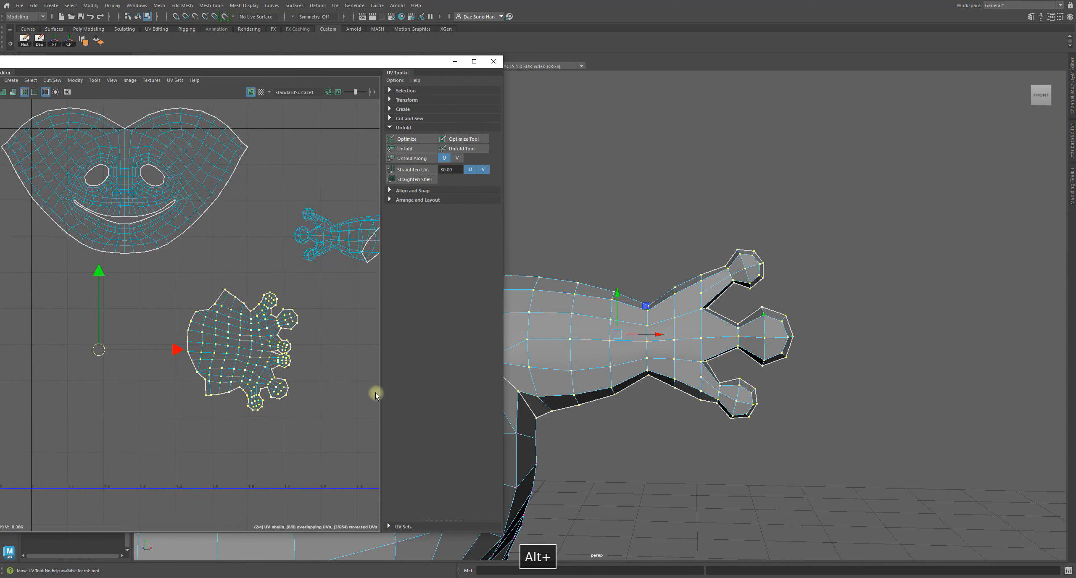
right_drag(259, 335, 315, 346)
drag(176, 290, 357, 465)
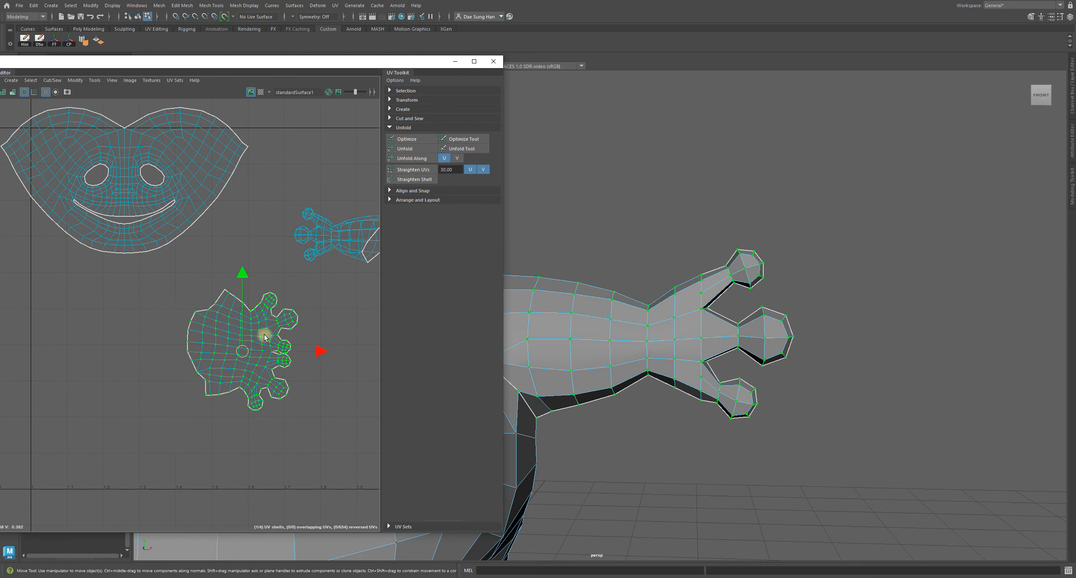
drag(173, 283, 351, 451)
click(414, 149)
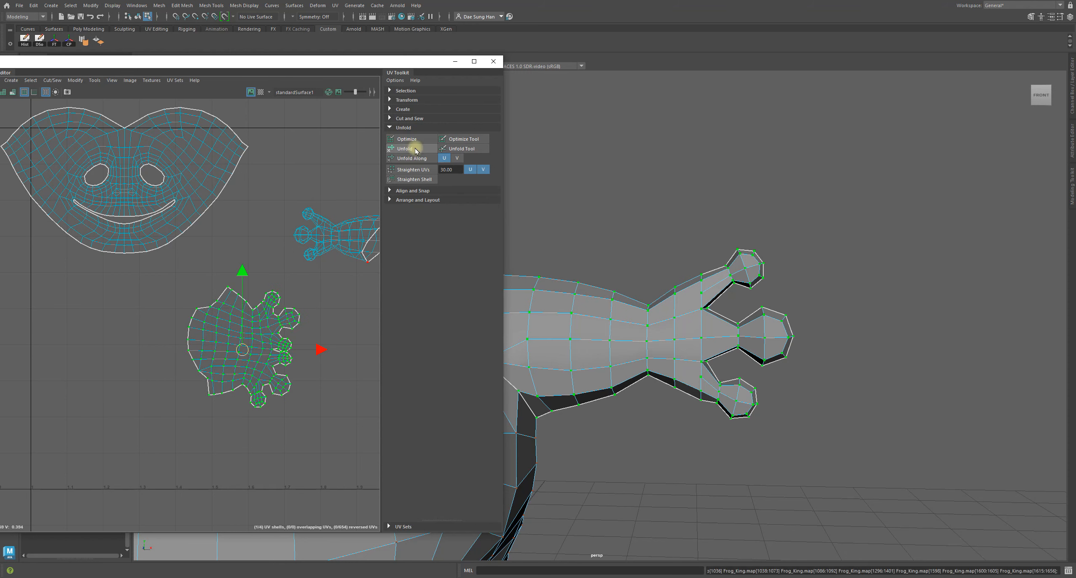
Move the facing border UVs at the tips of the two middle fingers slightly apart to clear their overlap
alt+middle_drag(283, 337, 215, 342)
alt+right_drag(215, 342, 307, 456)
alt+middle_drag(296, 422, 235, 324)
alt+right_drag(236, 324, 294, 422)
click(289, 356)
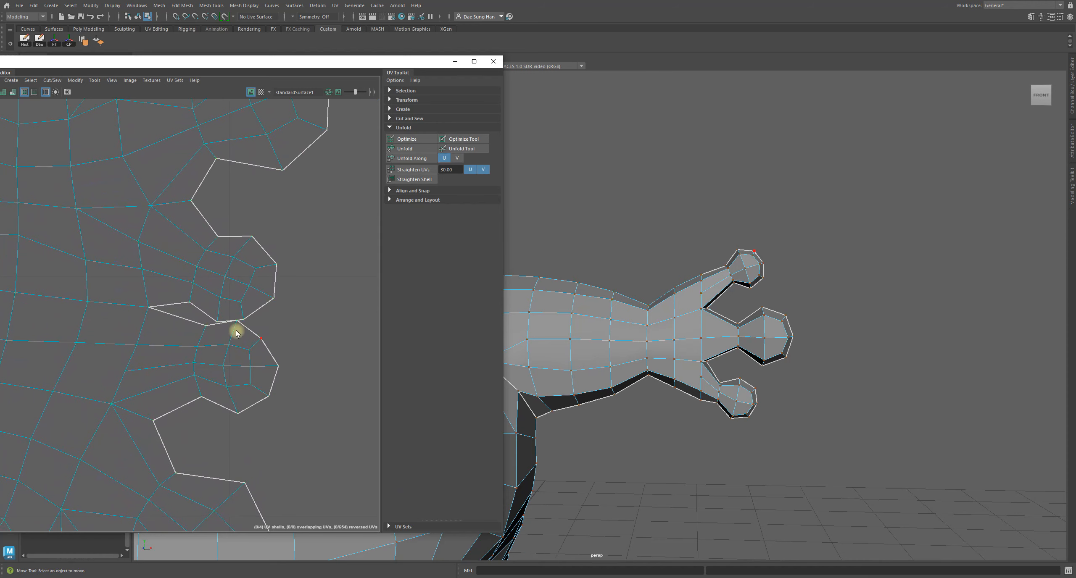
alt+right_drag(236, 331, 312, 366)
alt+middle_drag(312, 366, 261, 344)
click(212, 357)
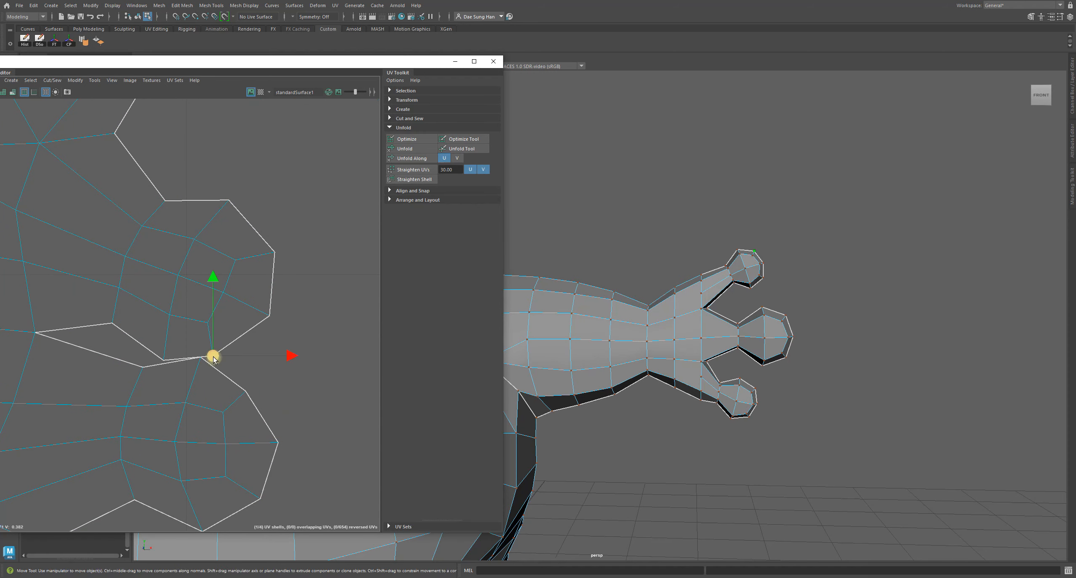
key(w)
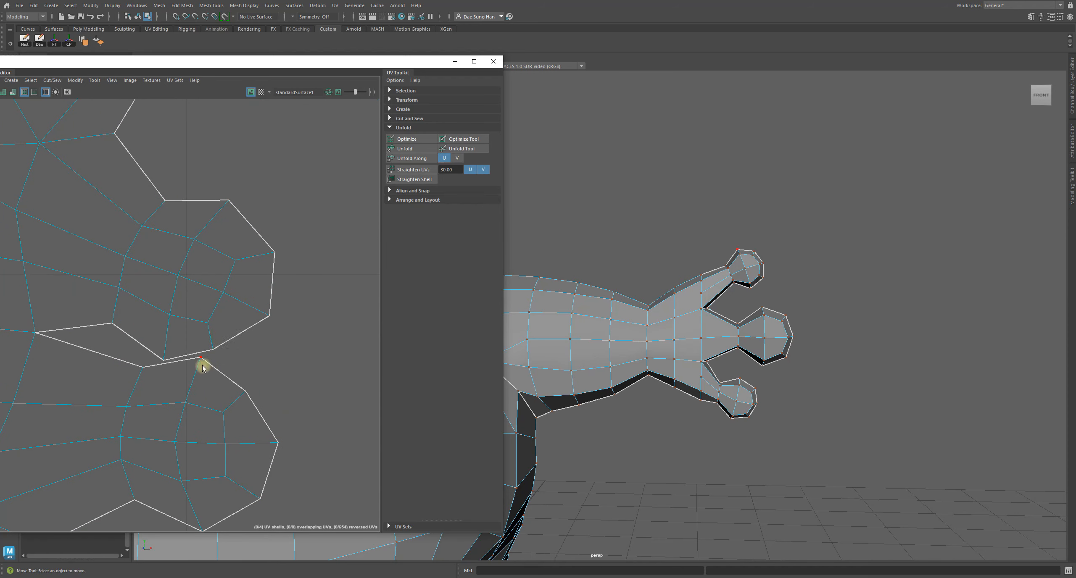
click(203, 362)
drag(201, 359, 201, 364)
click(298, 343)
Examine the arm and shoulder seams from several sides of the frog model alongside the UV shells
alt+right_drag(298, 343, 87, 312)
alt+middle_drag(87, 313, 190, 304)
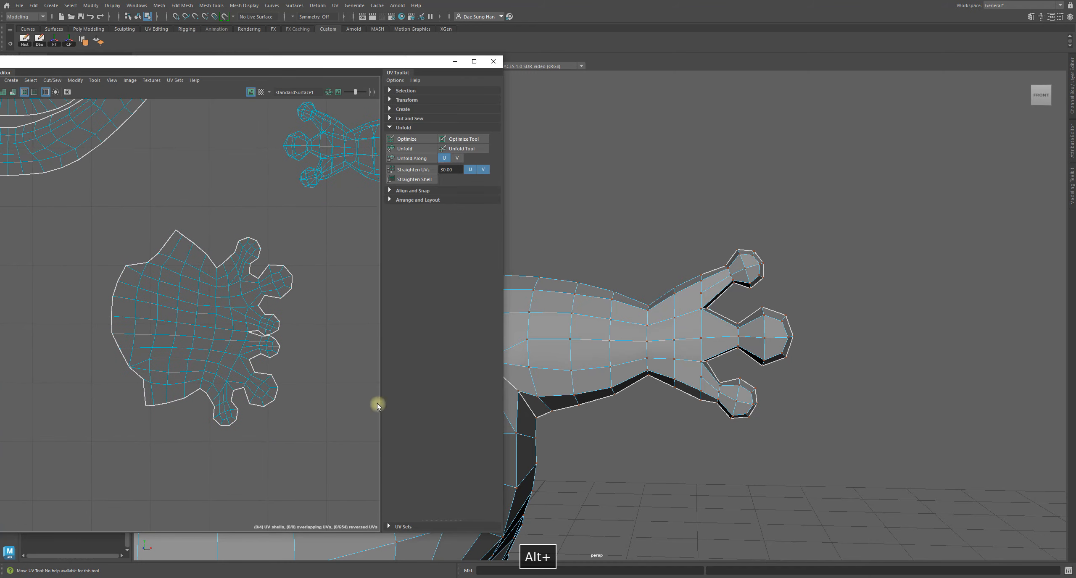
alt+right_drag(680, 359, 600, 353)
alt+middle_drag(600, 353, 729, 346)
alt+drag(729, 346, 624, 357)
alt+middle_drag(625, 357, 693, 321)
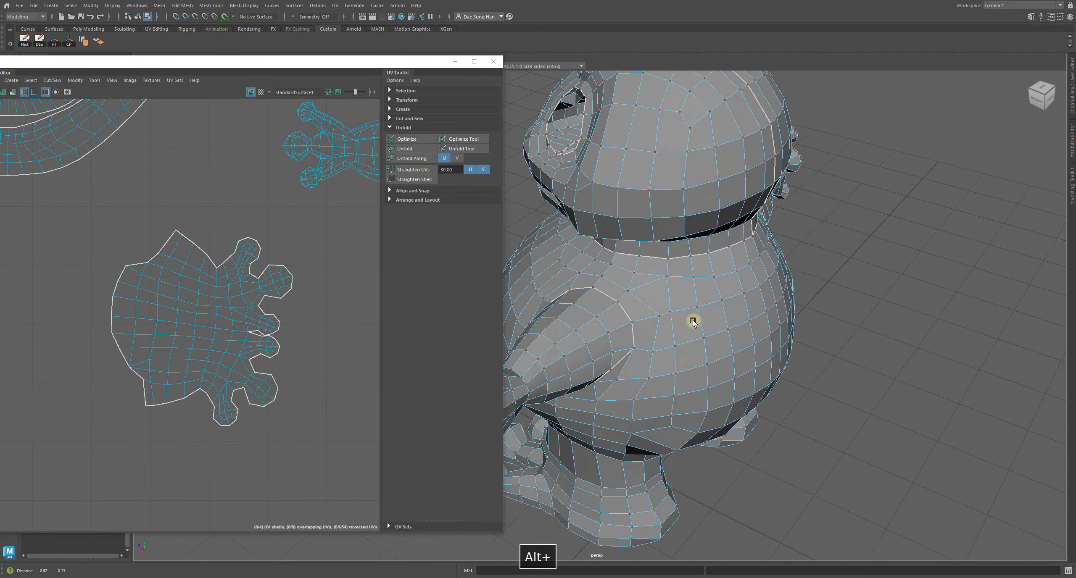
alt+drag(605, 336, 676, 332)
alt+right_drag(274, 328, 97, 300)
alt+middle_drag(221, 297, 199, 317)
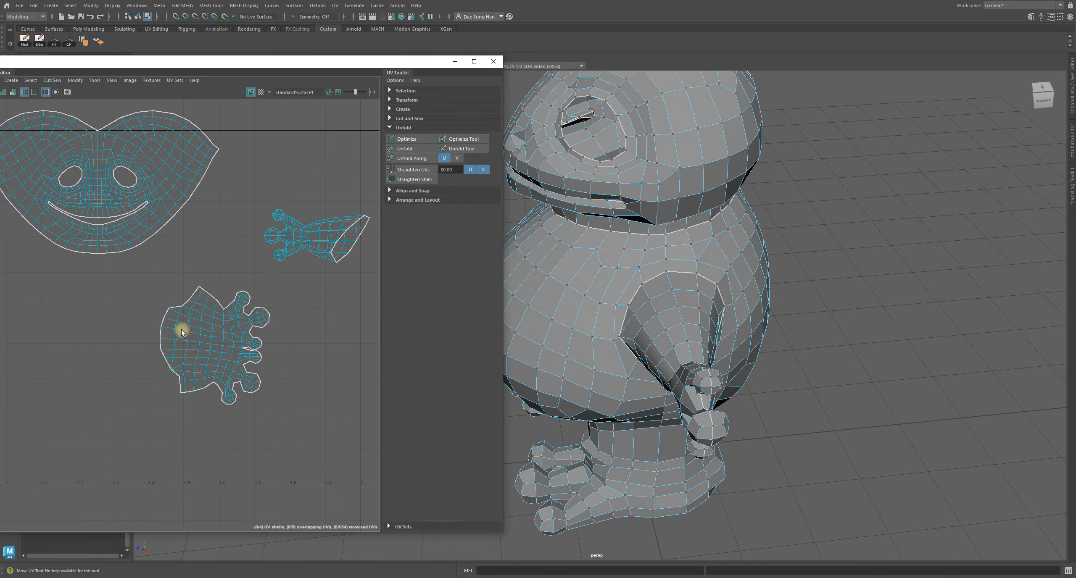
alt+right_drag(816, 378, 667, 336)
alt+drag(667, 336, 810, 306)
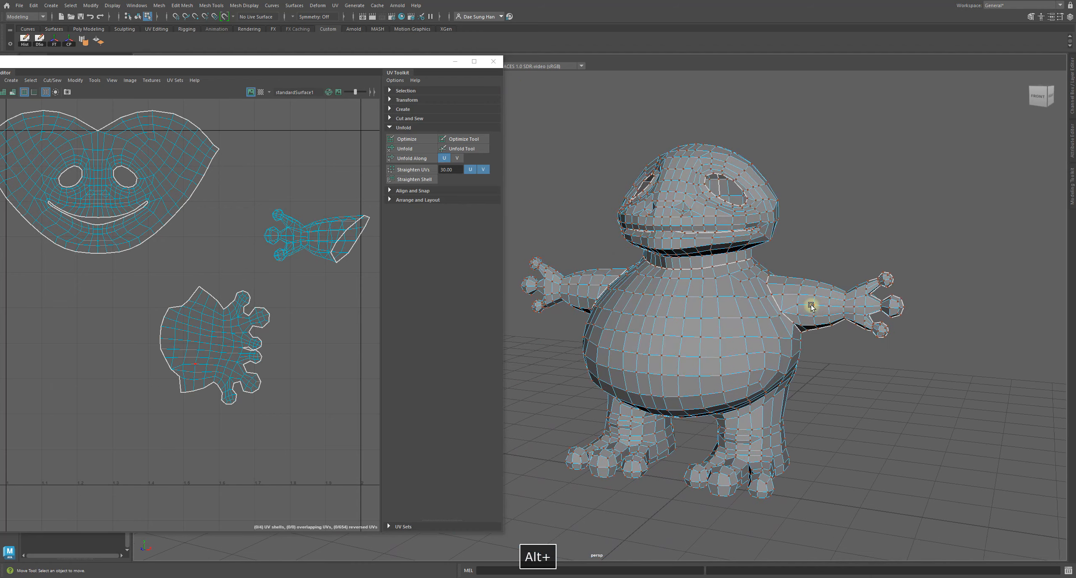
Switch the frog king to object mode and examine both arms and the body against the remaining UV shells
key(F8)
alt+right_drag(307, 390, 210, 340)
alt+middle_drag(210, 340, 182, 358)
alt+right_drag(182, 358, 328, 376)
alt+middle_drag(249, 307, 202, 323)
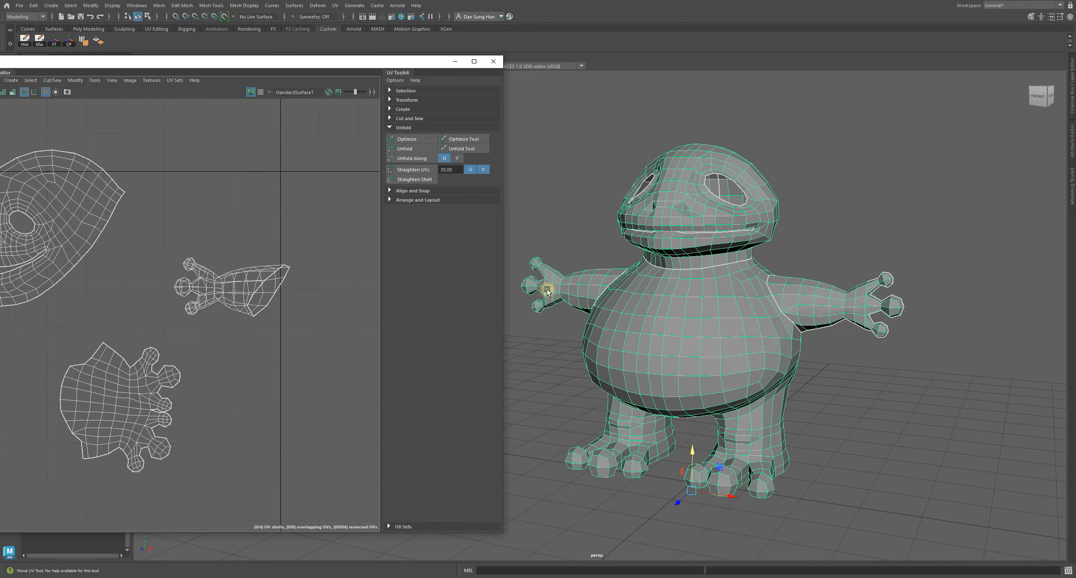
alt+drag(873, 372, 764, 350)
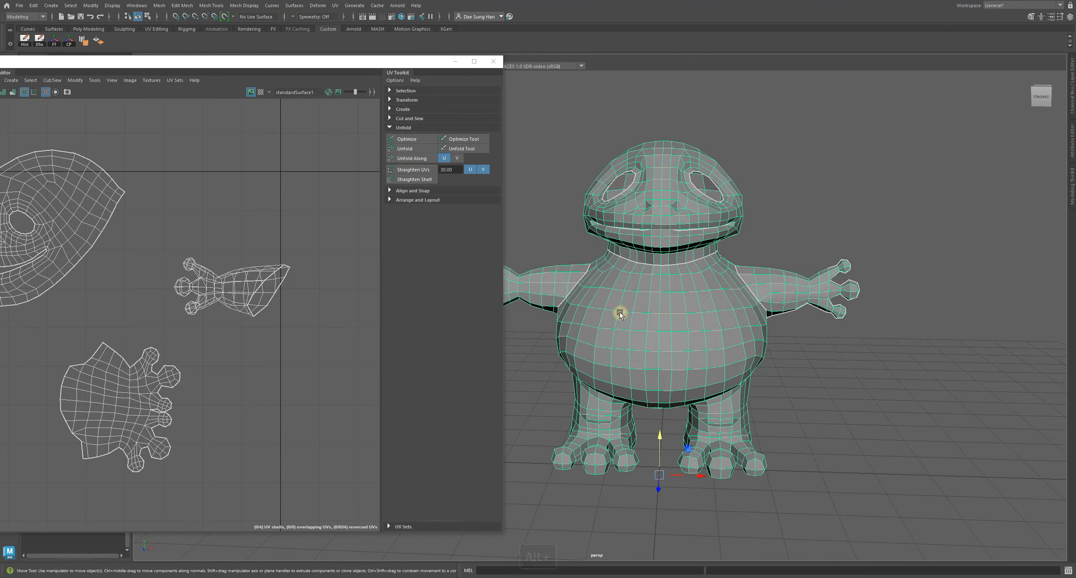
alt+middle_drag(540, 285, 639, 288)
alt+right_drag(793, 376, 846, 269)
alt+right_drag(300, 363, 165, 375)
alt+middle_drag(165, 375, 327, 332)
alt+middle_drag(86, 413, 174, 333)
Select the edge loop around the top of one leg where it meets the belly
alt+drag(737, 365, 747, 252)
alt+right_drag(747, 252, 772, 162)
click(799, 298)
alt+drag(799, 298, 742, 324)
alt+right_drag(742, 324, 686, 291)
double_click(732, 282)
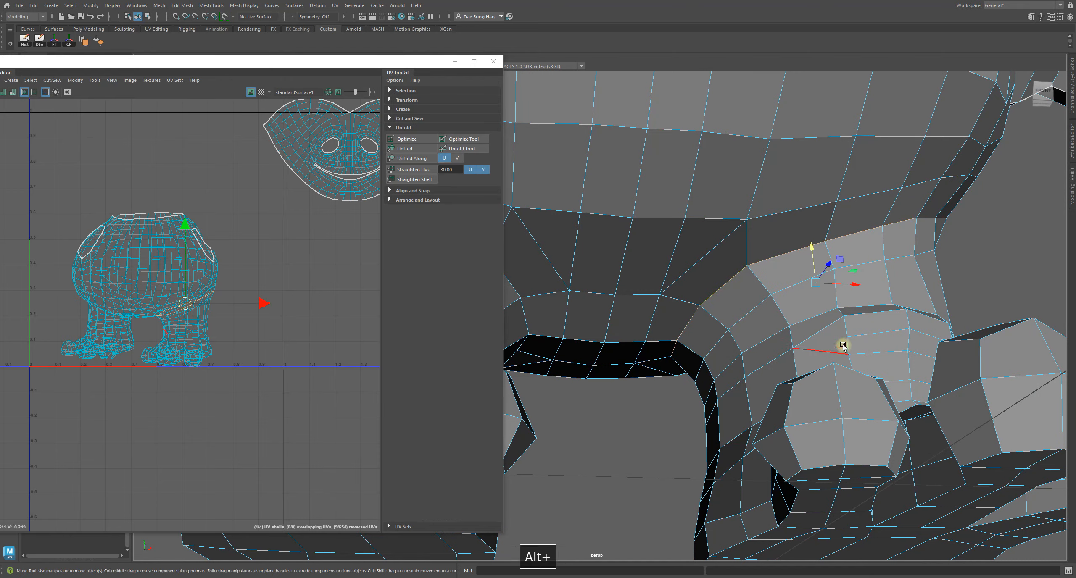
alt+right_drag(840, 346, 754, 356)
alt+drag(755, 356, 550, 328)
alt+middle_drag(550, 327, 796, 348)
alt+drag(796, 348, 775, 334)
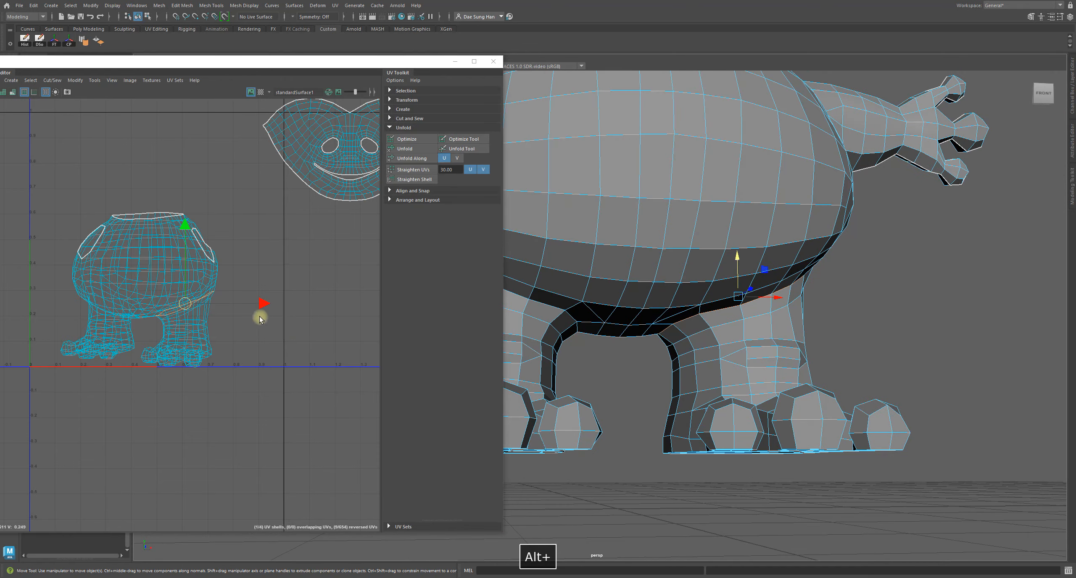
Cut the UVs along the selected leg loop, with the UV Editor window shifted fully into view, and deselect
alt+middle_drag(187, 310, 202, 361)
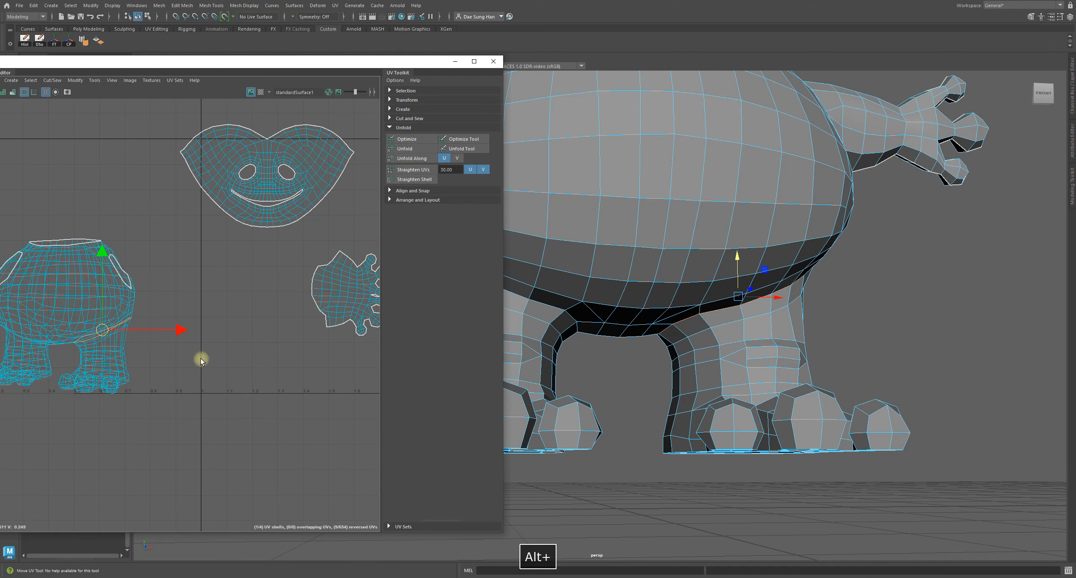
shift+right_click(218, 327)
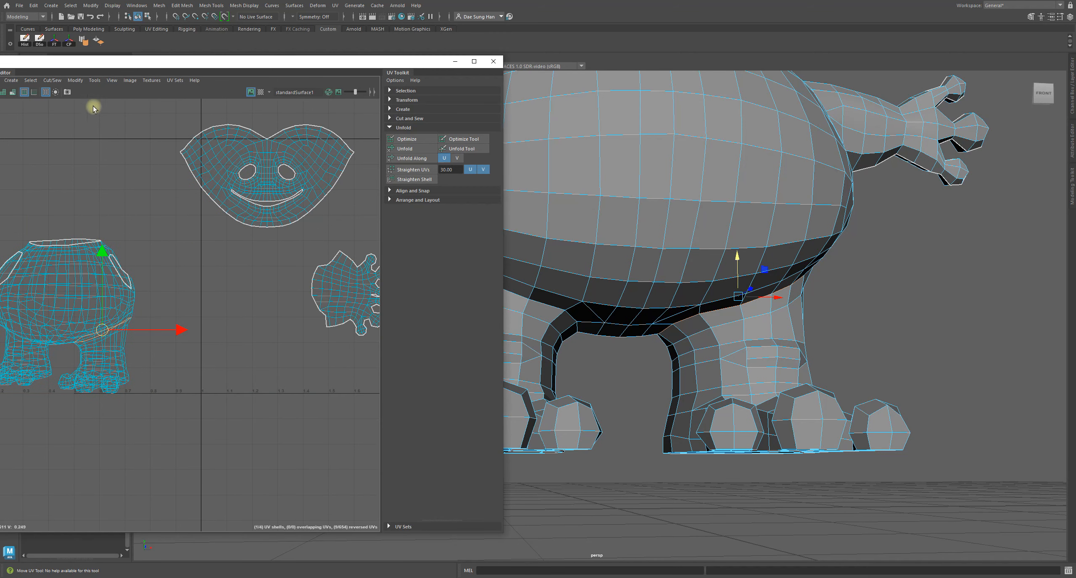
drag(88, 69, 177, 69)
shift+right_click(307, 301)
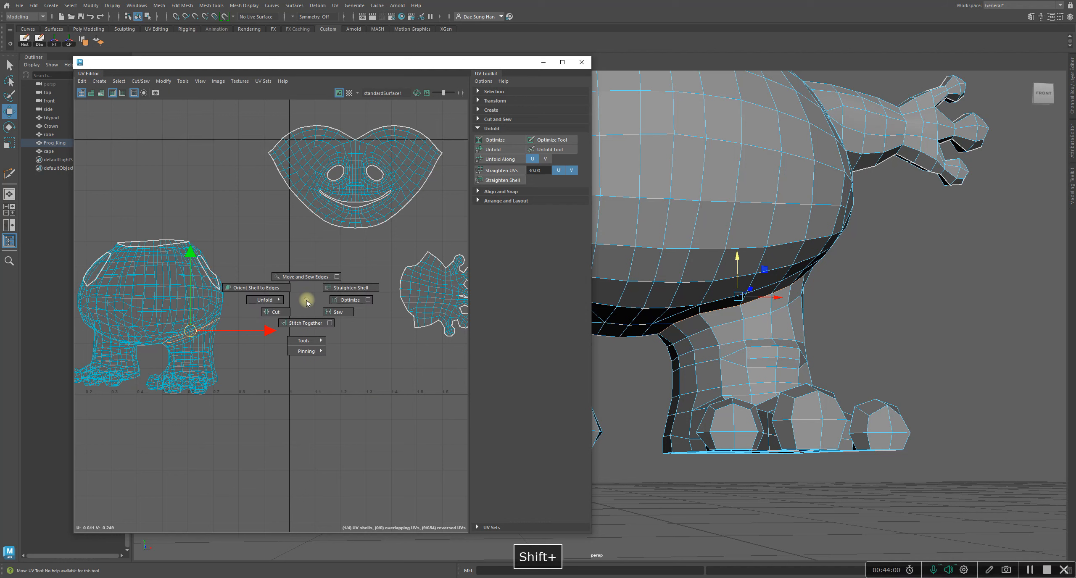
shift+right_drag(286, 317, 285, 319)
click(296, 407)
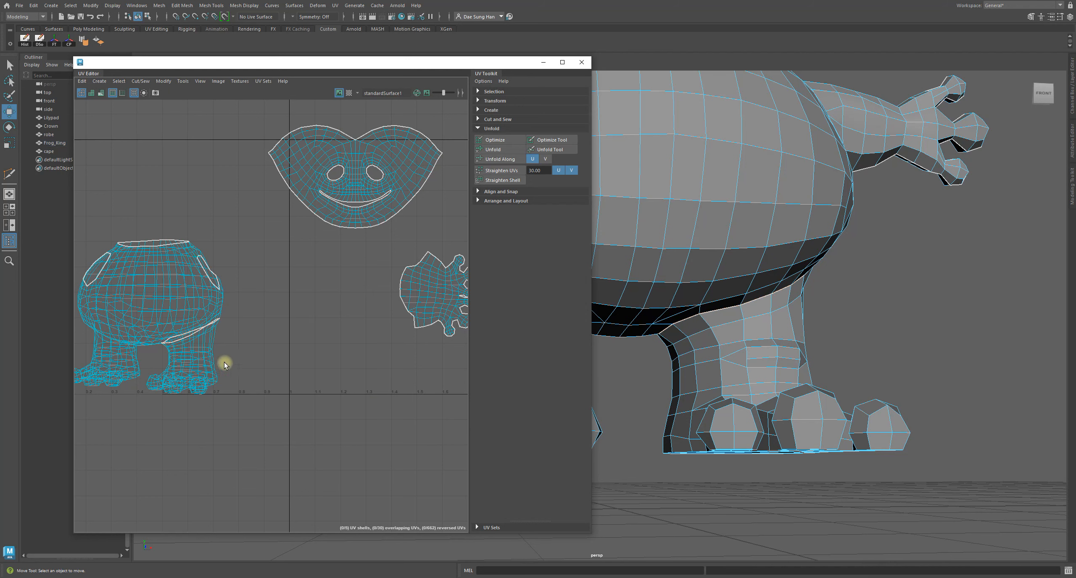
Toggle the texture border display off and on to check the new UV seam at the top of the leg
alt+right_drag(116, 339, 265, 367)
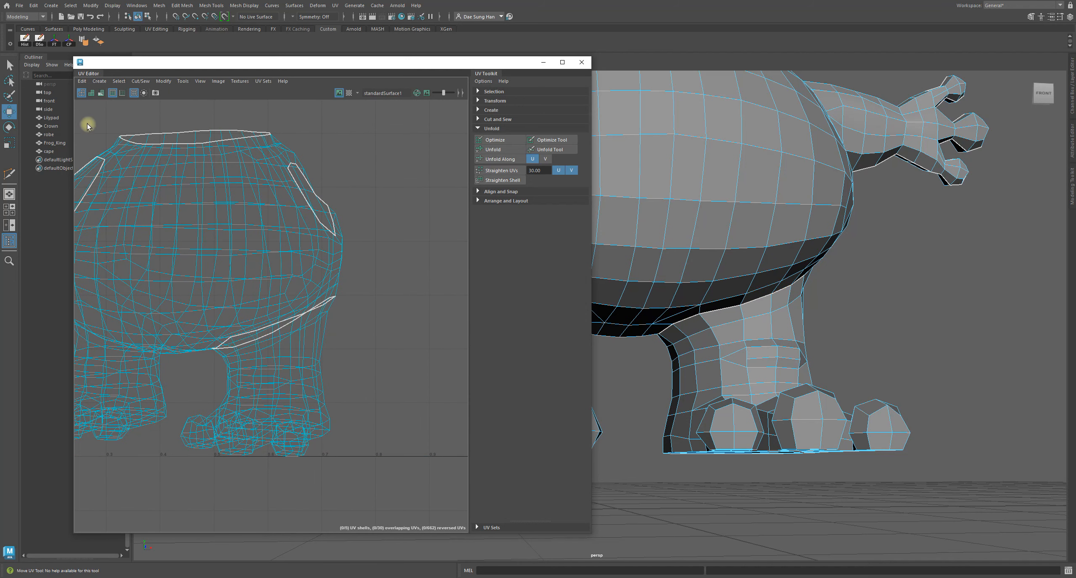
click(113, 93)
click(113, 92)
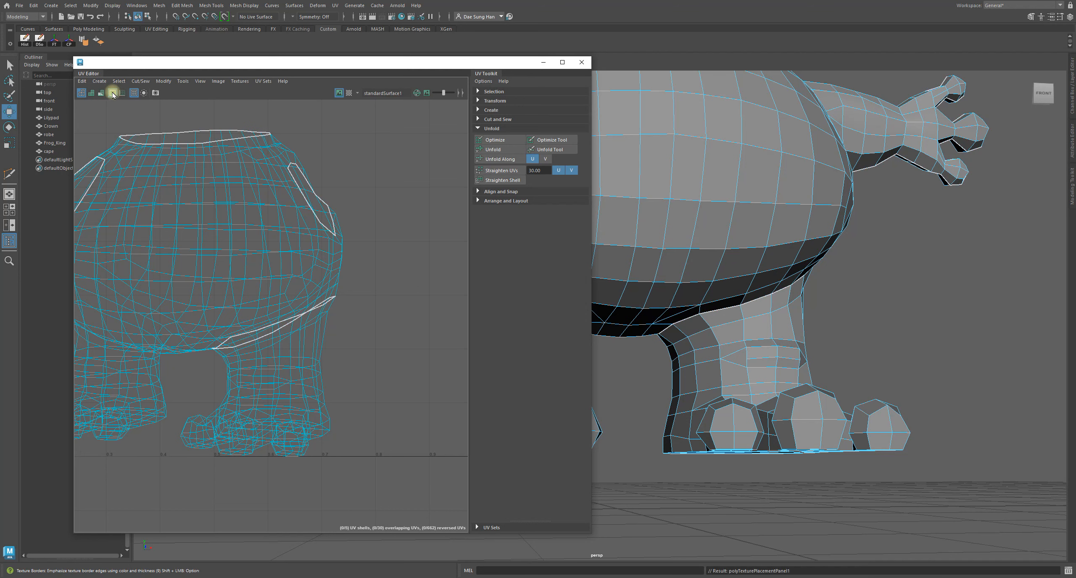
click(112, 93)
click(112, 93)
click(112, 93)
click(113, 93)
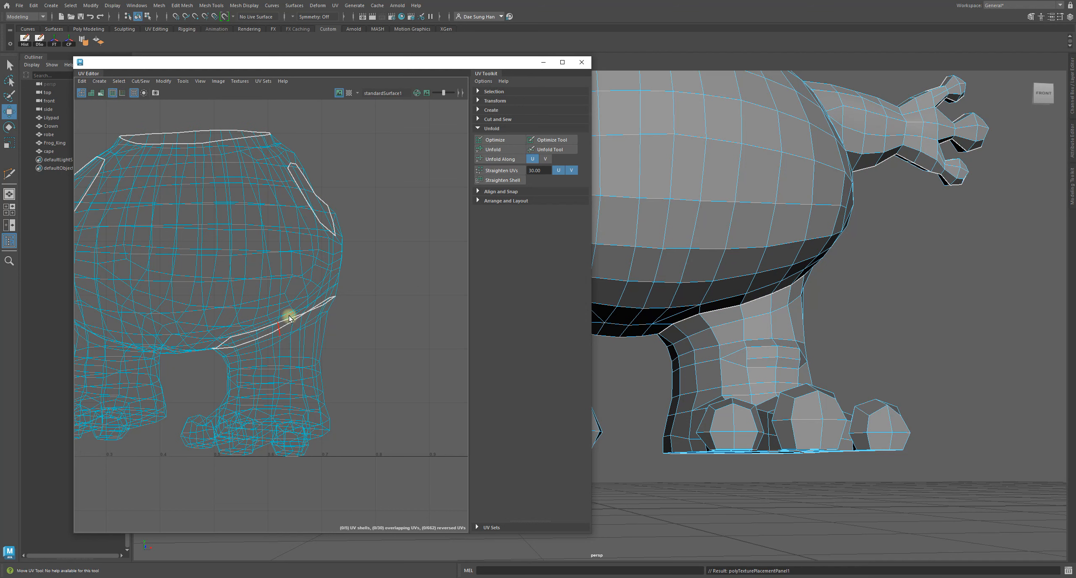
alt+right_drag(349, 339, 173, 378)
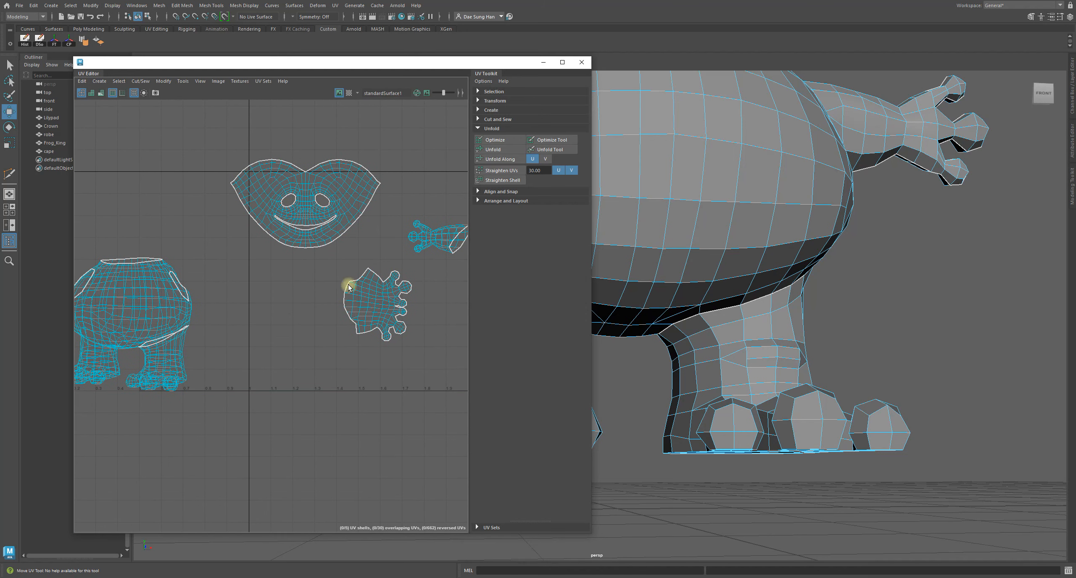
In UV shell selection mode, move the separated leg's UV shell away from the body to empty space below the hand shell, and deselect
click(494, 92)
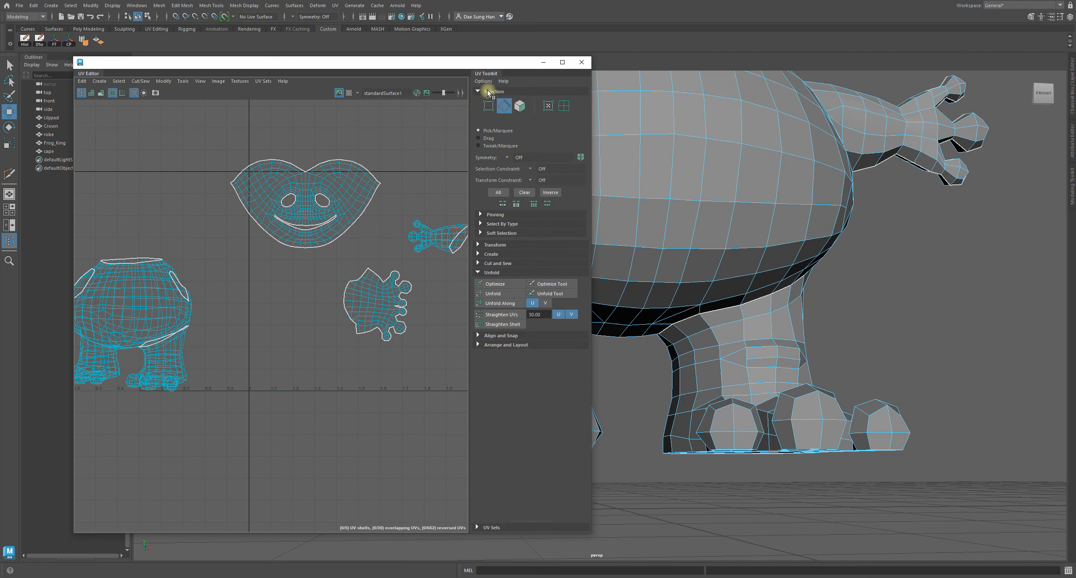
click(490, 273)
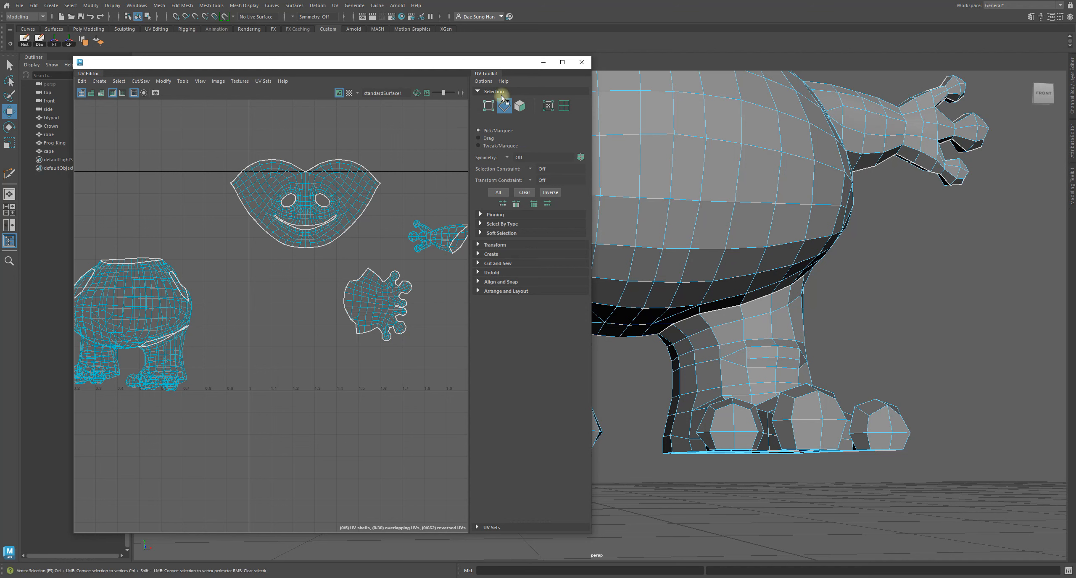
click(563, 109)
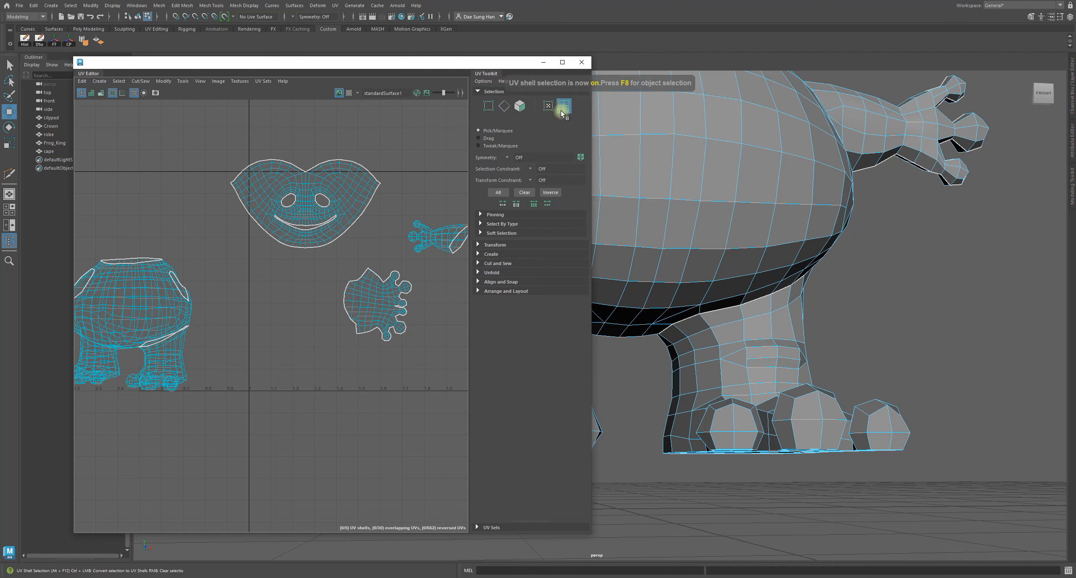
click(158, 358)
alt+right_drag(233, 394, 209, 408)
alt+middle_drag(209, 408, 221, 430)
drag(168, 385, 301, 433)
alt+middle_drag(332, 474, 288, 380)
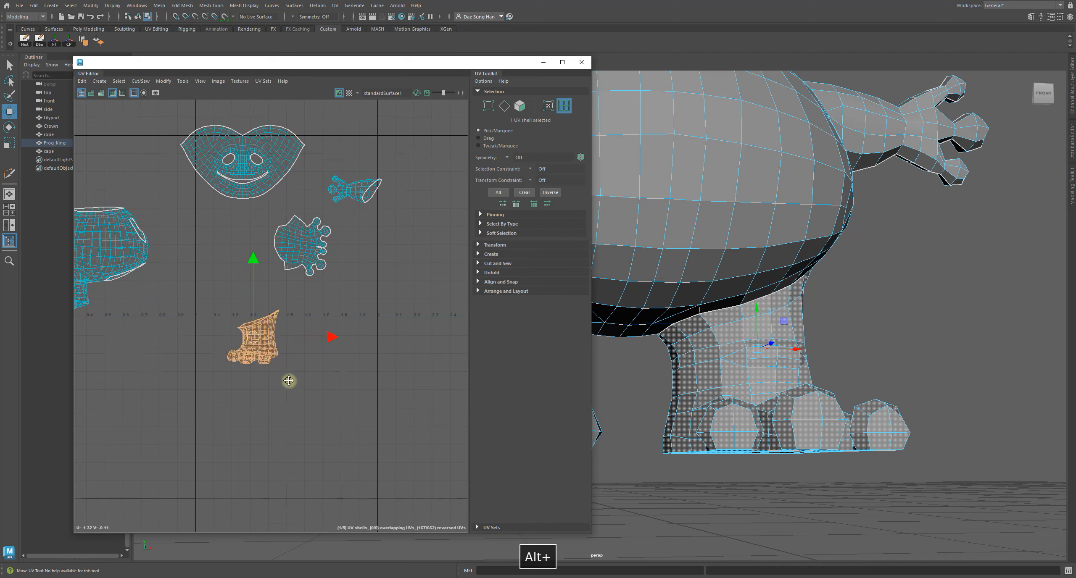
mouse_move(828, 410)
alt+mouse_down()
mouse_move(848, 408)
mouse_move(837, 413)
alt+mouse_up()
click(303, 422)
Shift the UV Editor window clear of the foot's underside and hide the viewport grid
alt+drag(710, 403, 644, 332)
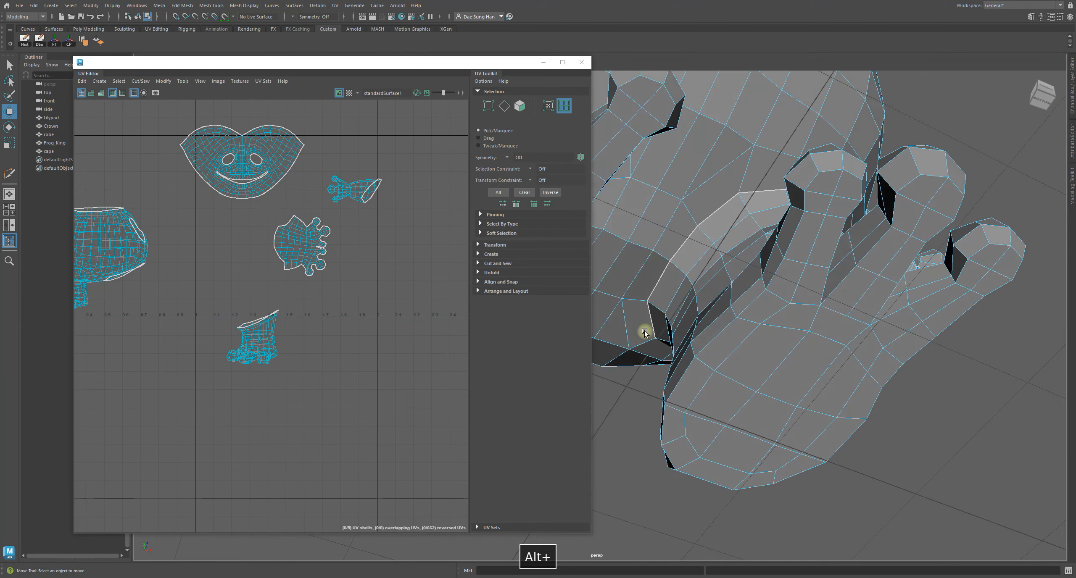
drag(449, 69, 385, 67)
alt+drag(756, 249, 809, 190)
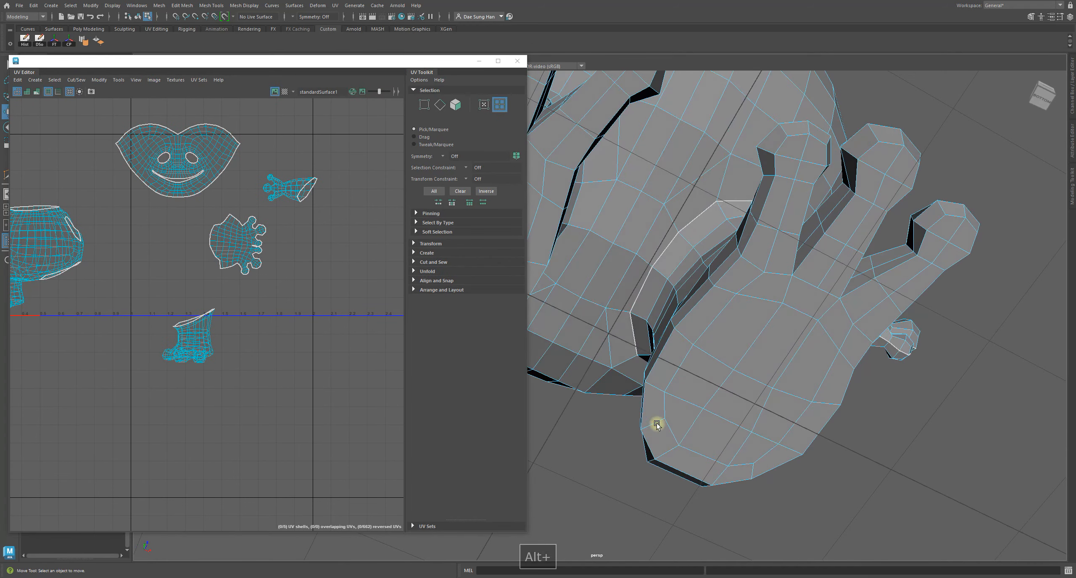
alt+drag(848, 245, 703, 350)
click(668, 337)
click(655, 185)
alt+right_drag(643, 185, 588, 187)
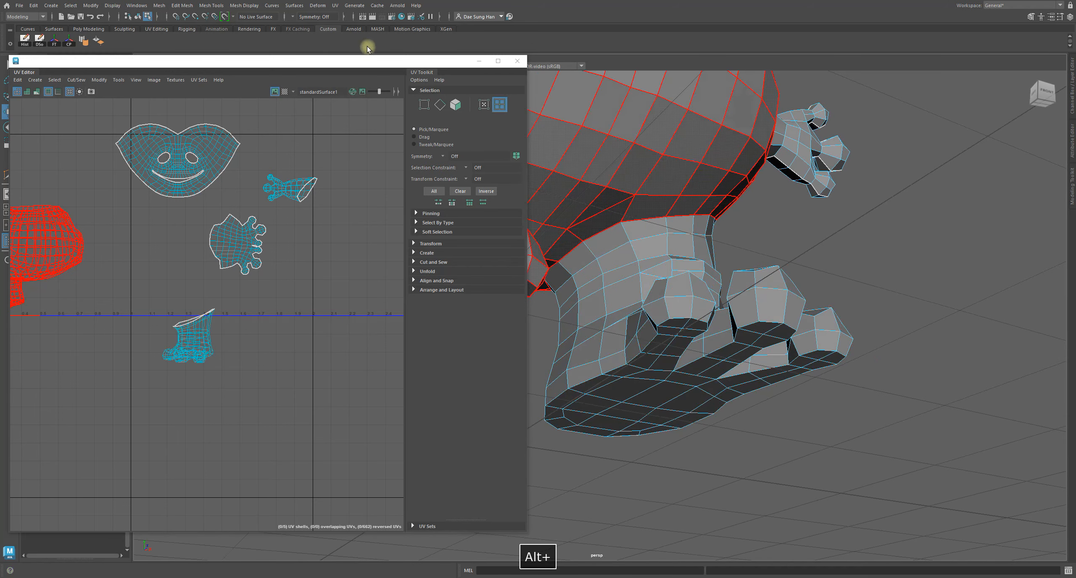
drag(365, 64, 333, 196)
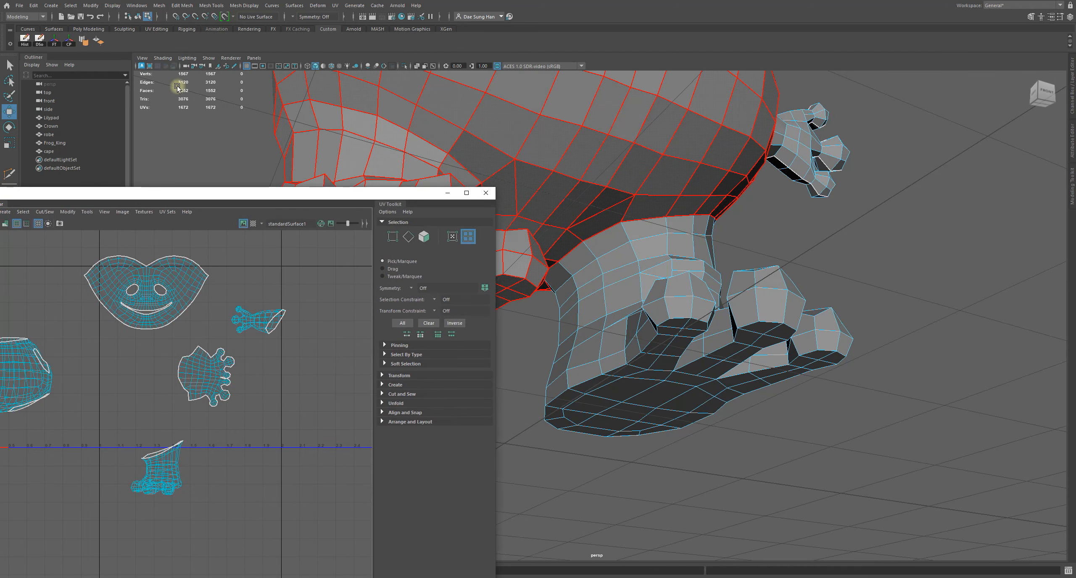
click(247, 67)
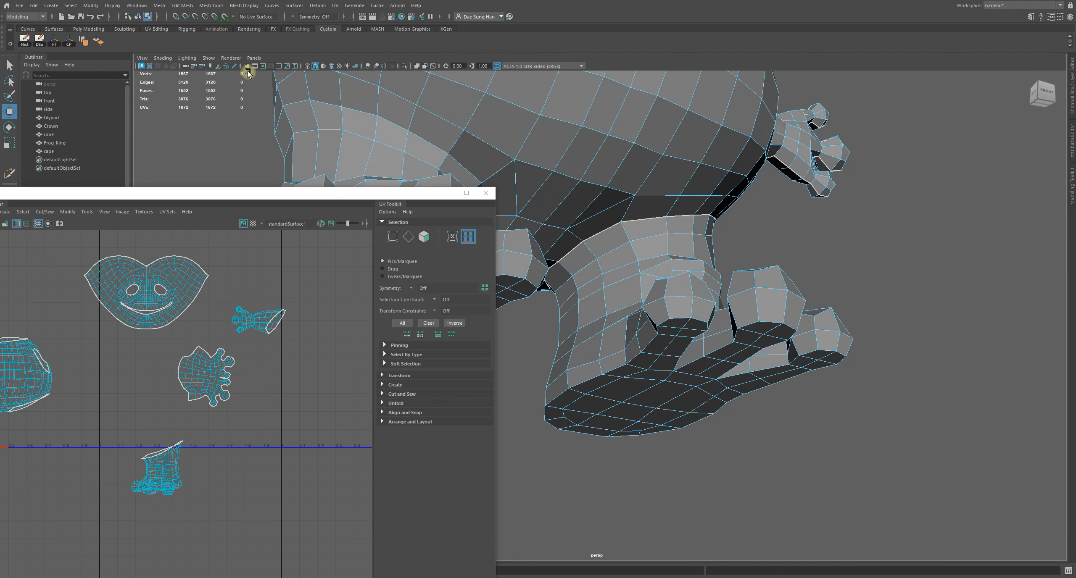
drag(216, 193, 219, 85)
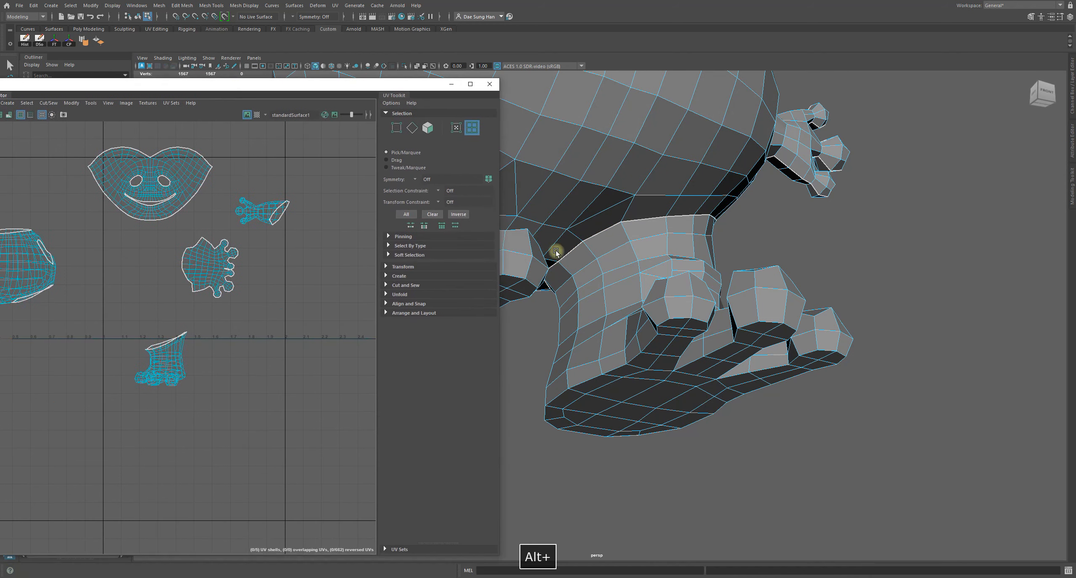
Switch to edge selection and select the edge loop around the sole of the foot
alt+drag(601, 357, 711, 244)
click(619, 316)
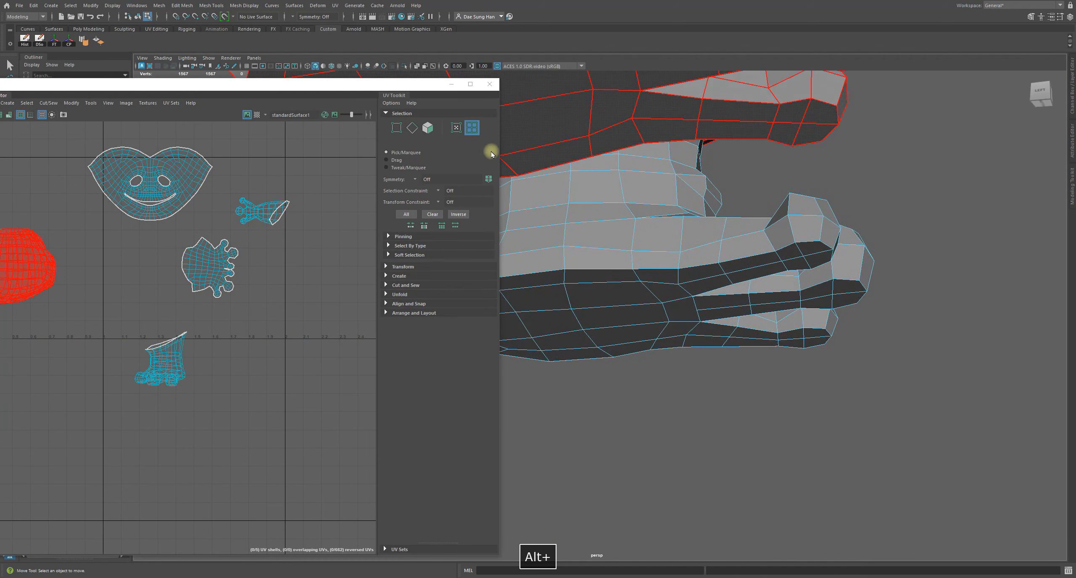
click(412, 132)
alt+drag(835, 353, 659, 271)
right_click(658, 271)
right_drag(658, 257, 659, 255)
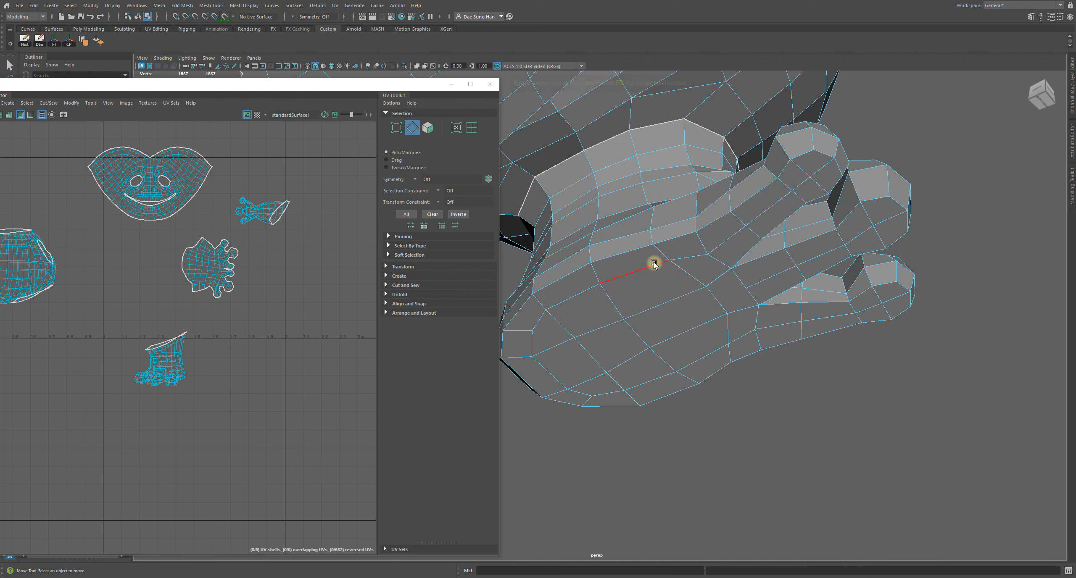
double_click(645, 251)
Add the remaining edges along and between the toes to complete the outline of the sole
alt+drag(827, 284, 718, 303)
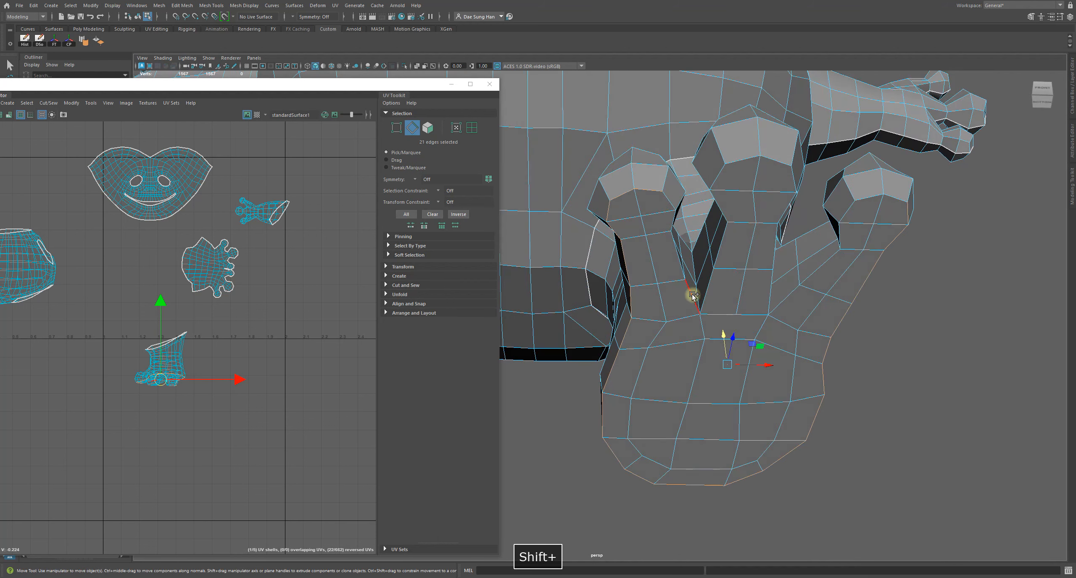
shift+click(745, 163)
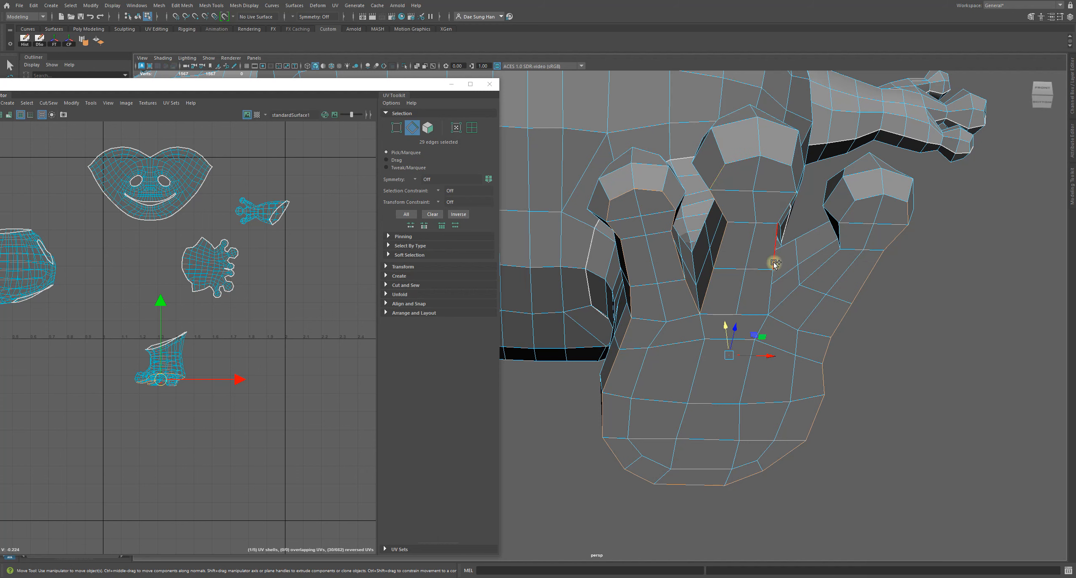
alt+drag(773, 260, 759, 283)
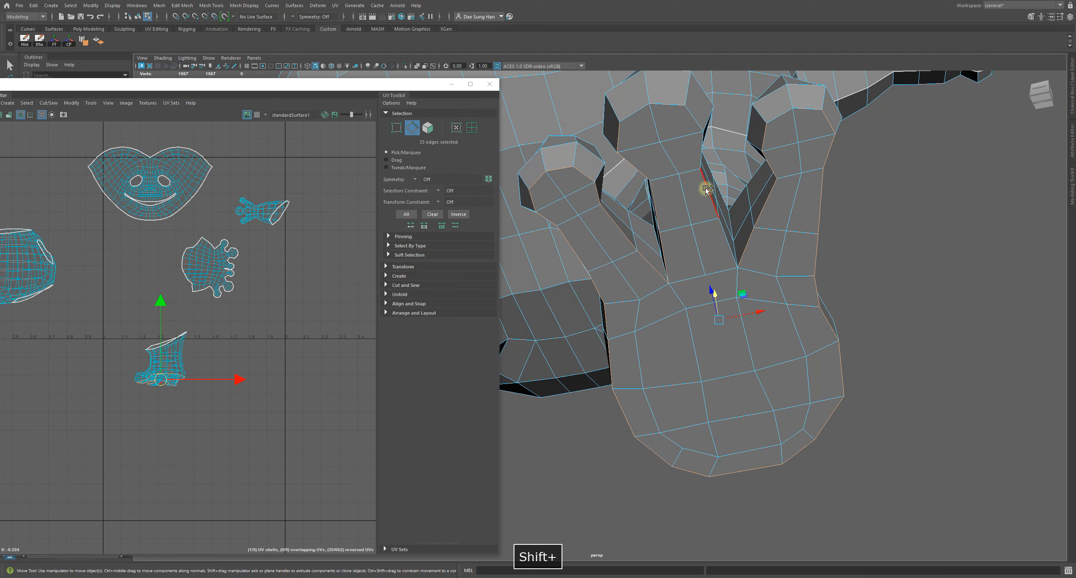
shift+click(658, 108)
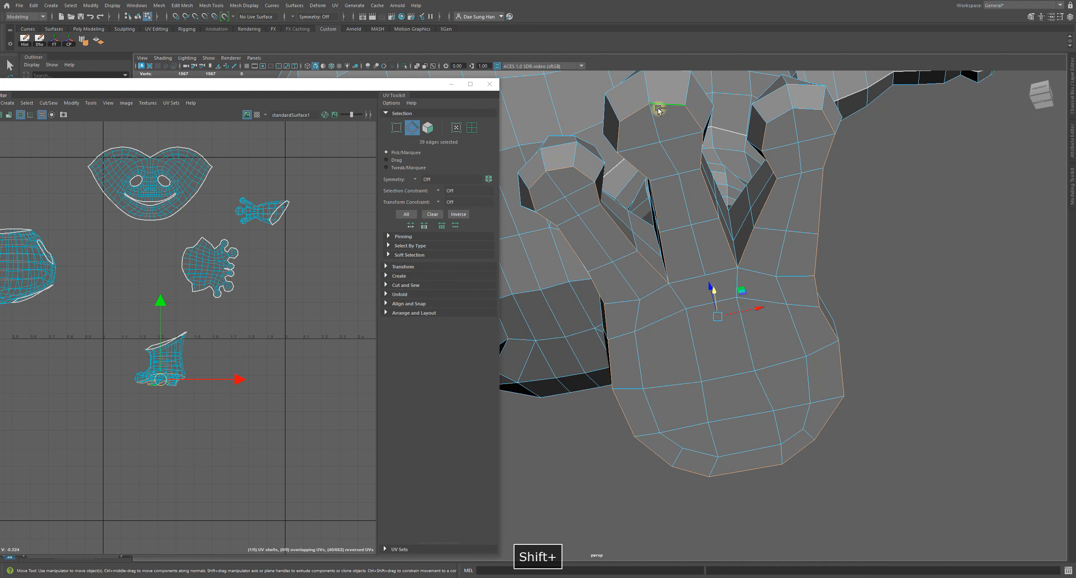
alt+drag(624, 164, 871, 307)
Cut the UVs along the selected outline of the foot's sole
alt+right_drag(215, 378, 276, 511)
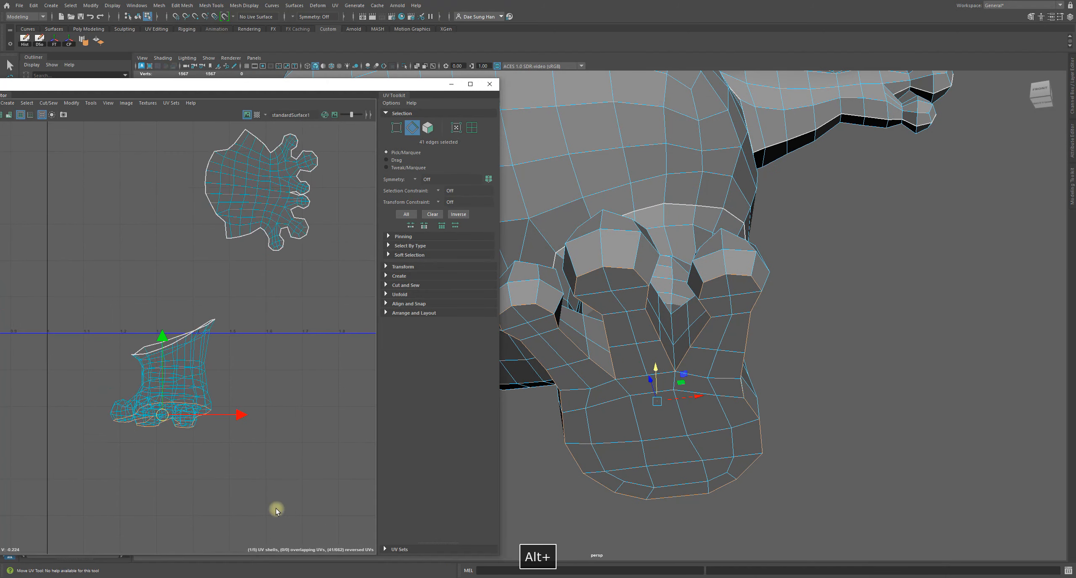
shift+right_click(256, 371)
click(231, 385)
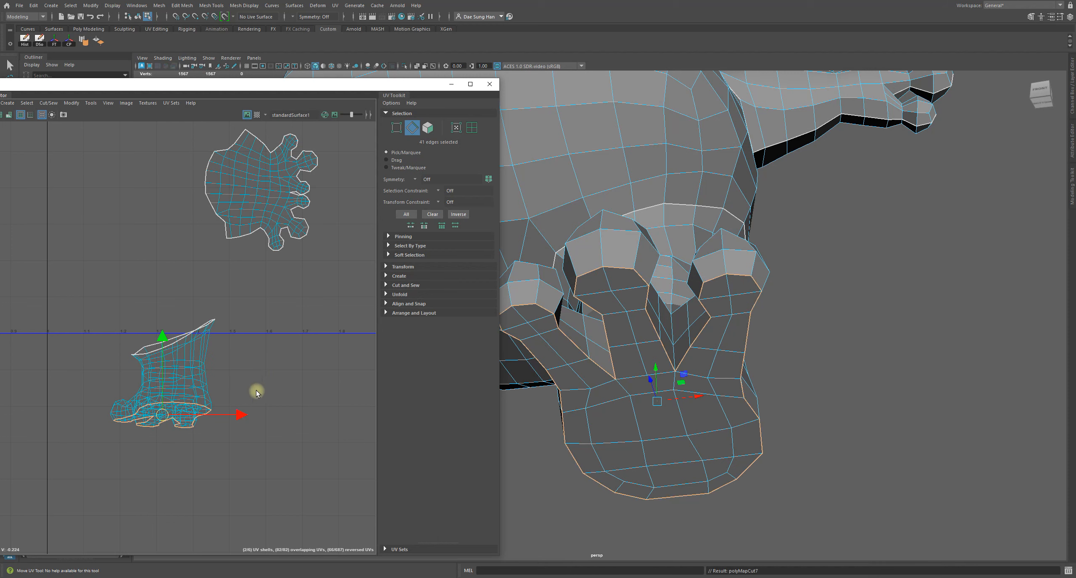
alt+middle_drag(254, 462, 154, 343)
drag(114, 327, 146, 387)
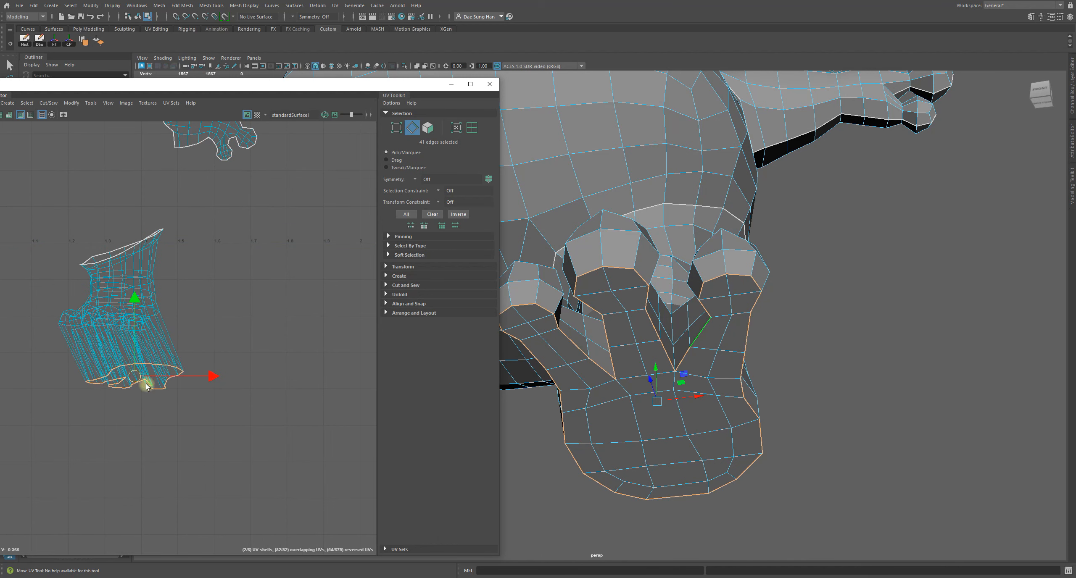
key(z)
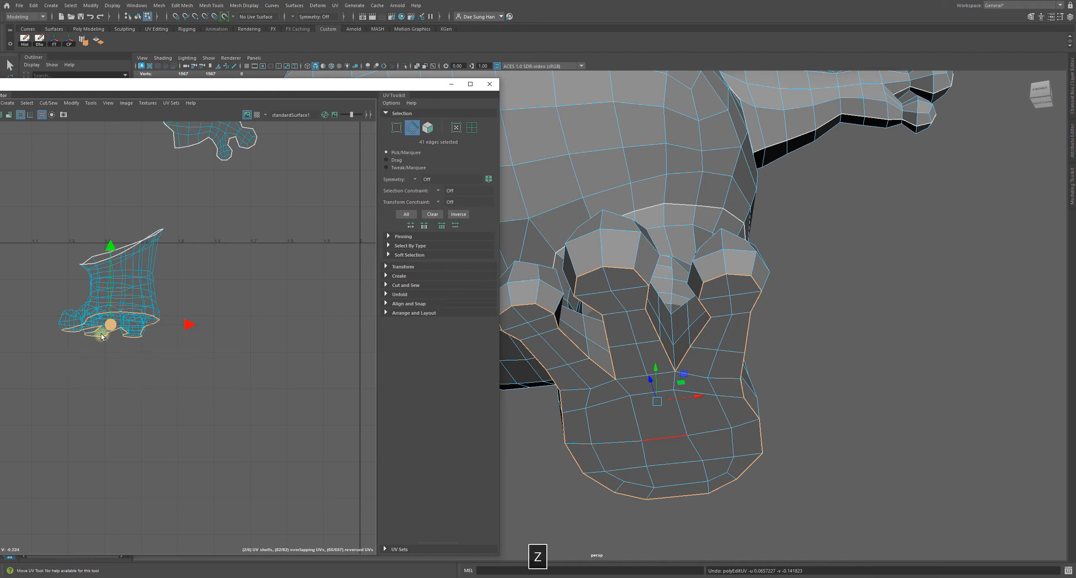
In UV shell selection mode, move the leg's UV shell up and away from the cut-off sole shell, and deselect
click(179, 379)
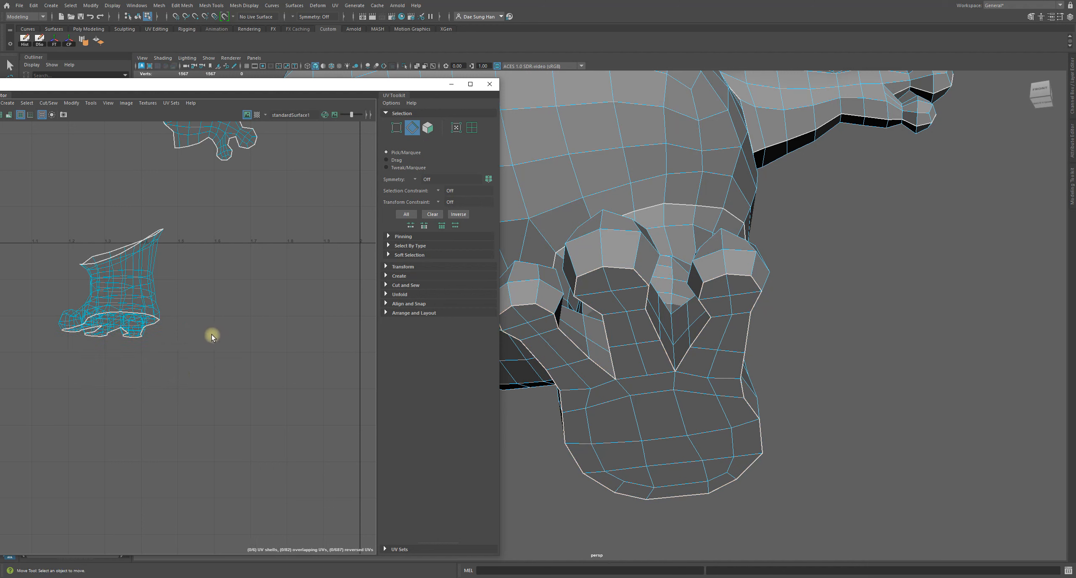
click(472, 129)
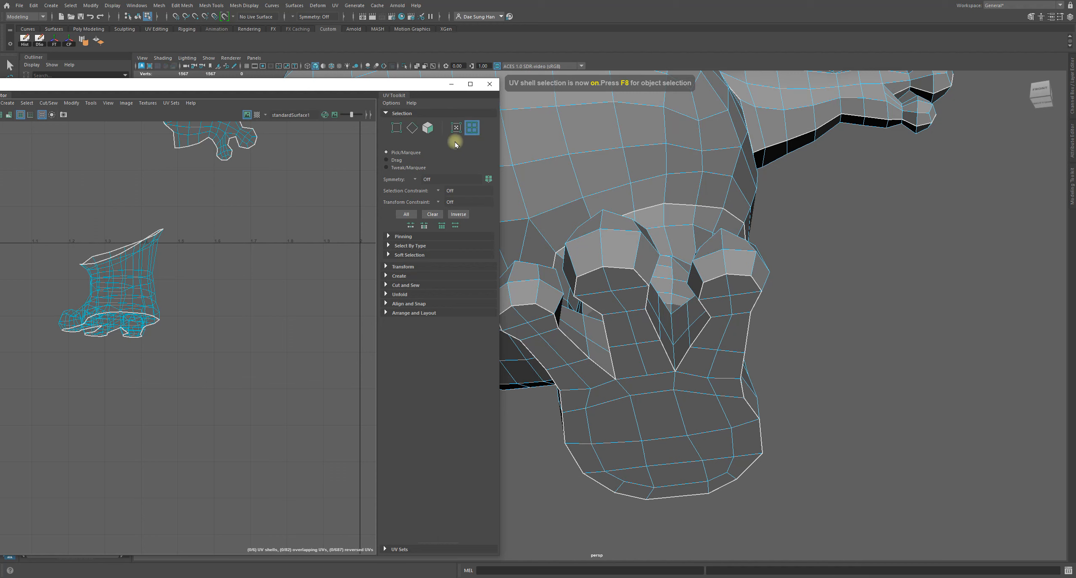
click(135, 268)
key(w)
drag(112, 285, 251, 256)
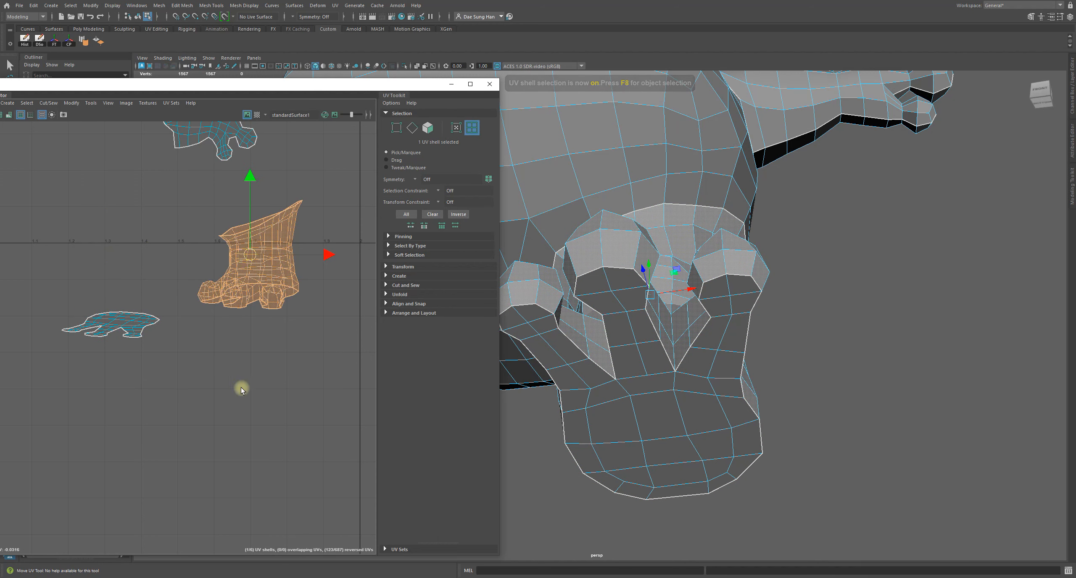
click(235, 515)
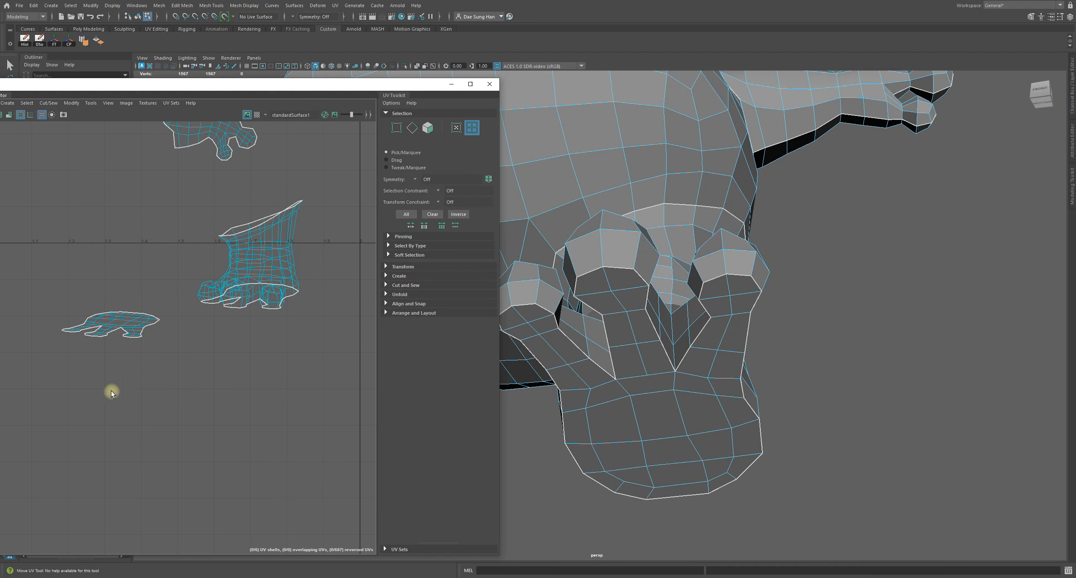
Select the sole's UV shell, then unfold and optimize it
click(115, 322)
alt+right_drag(234, 406, 134, 374)
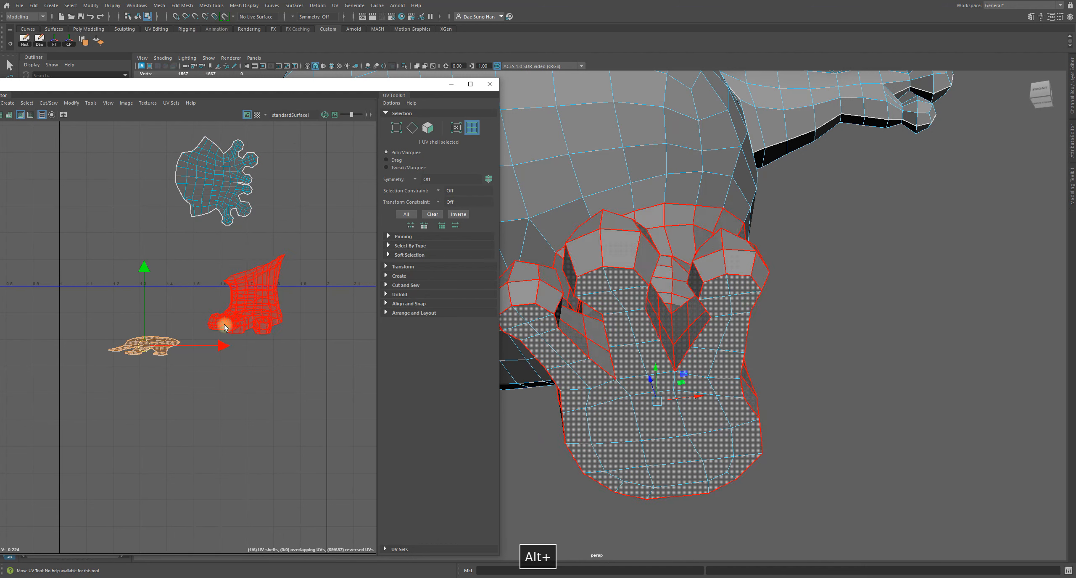
click(387, 114)
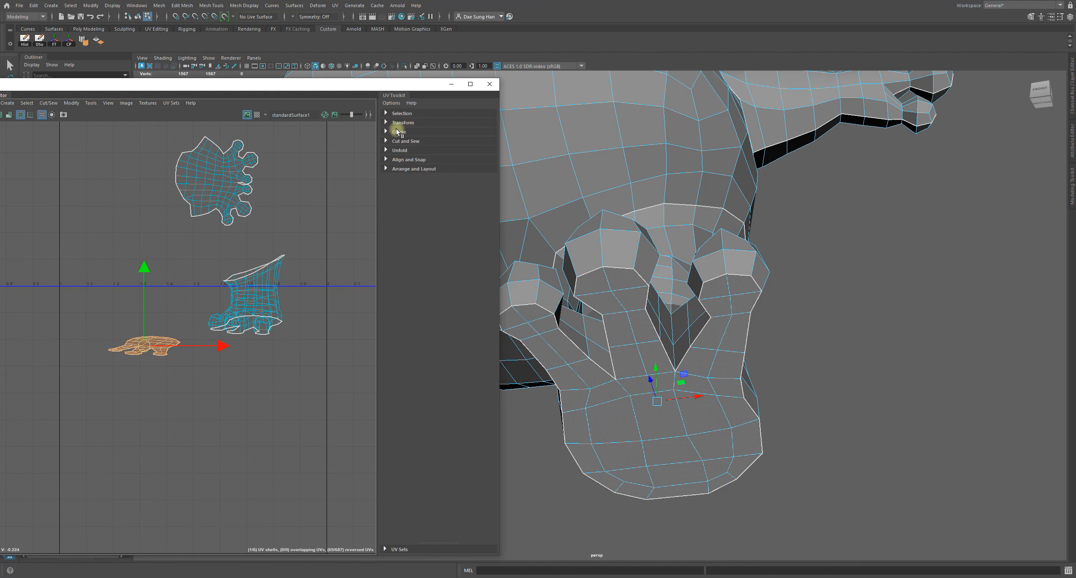
click(399, 151)
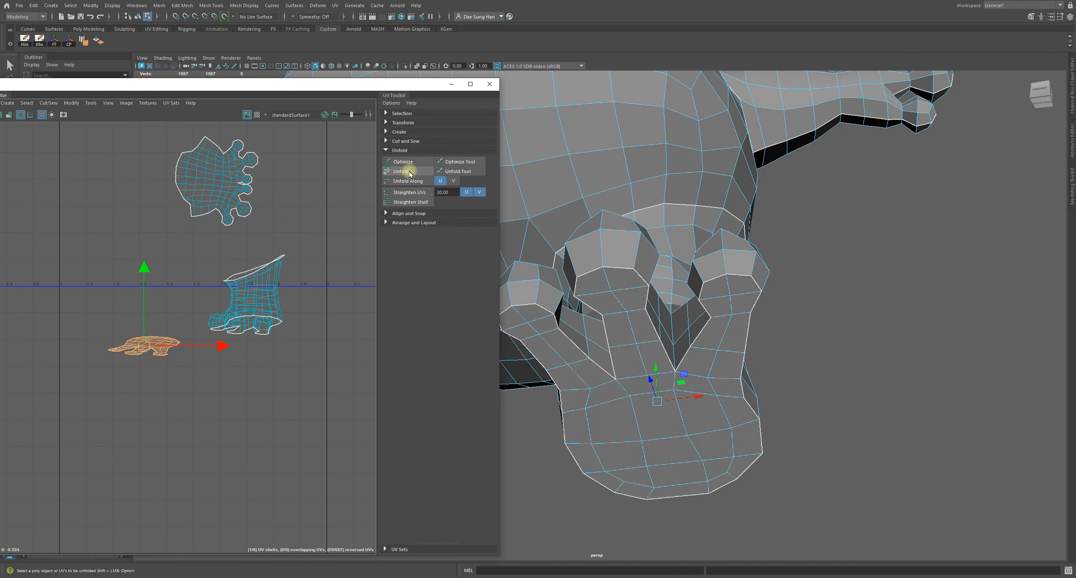
click(390, 166)
alt+right_drag(68, 332, 221, 399)
click(399, 170)
click(399, 166)
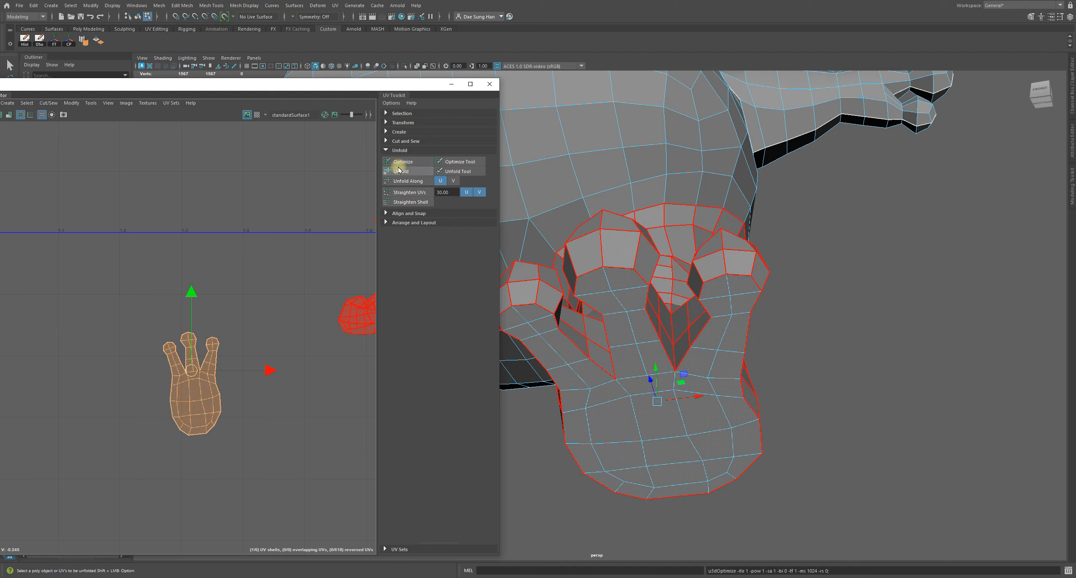
Select all UVs of the sole shell in UV mode, and unfold and optimize them again
right_drag(192, 352, 236, 358)
drag(264, 459, 87, 288)
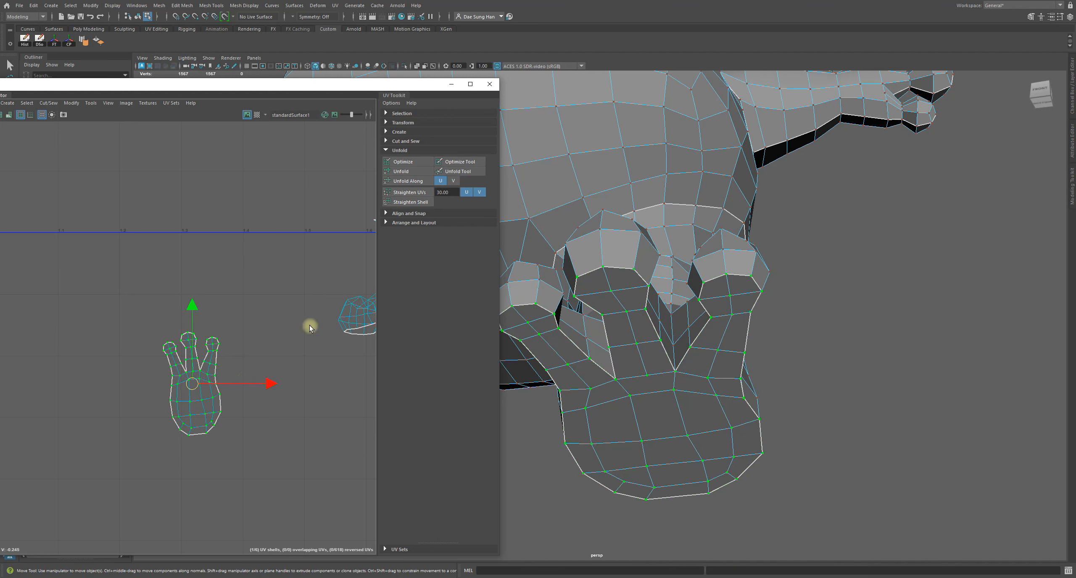
click(411, 171)
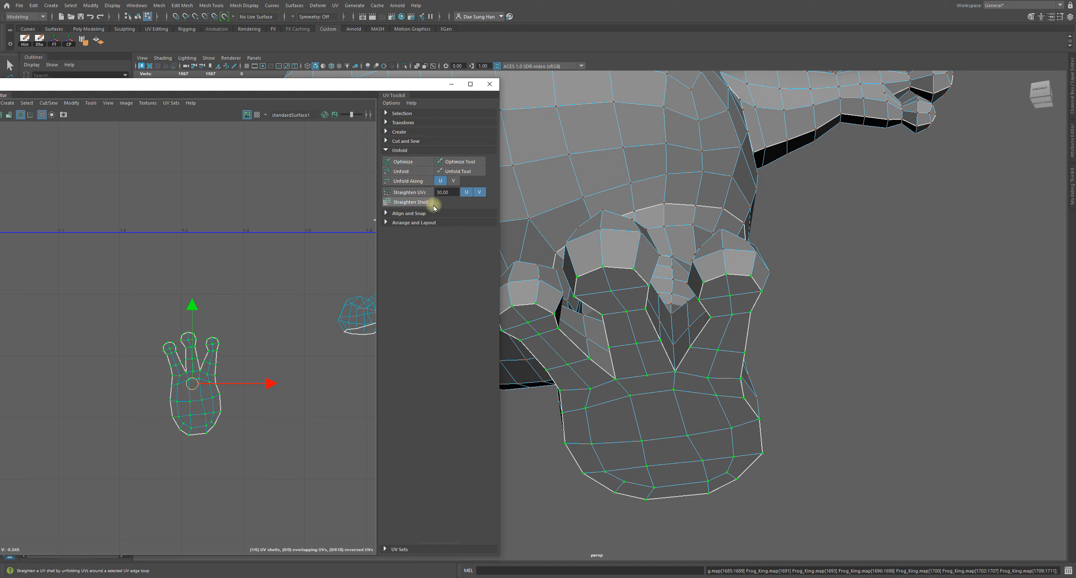
click(410, 161)
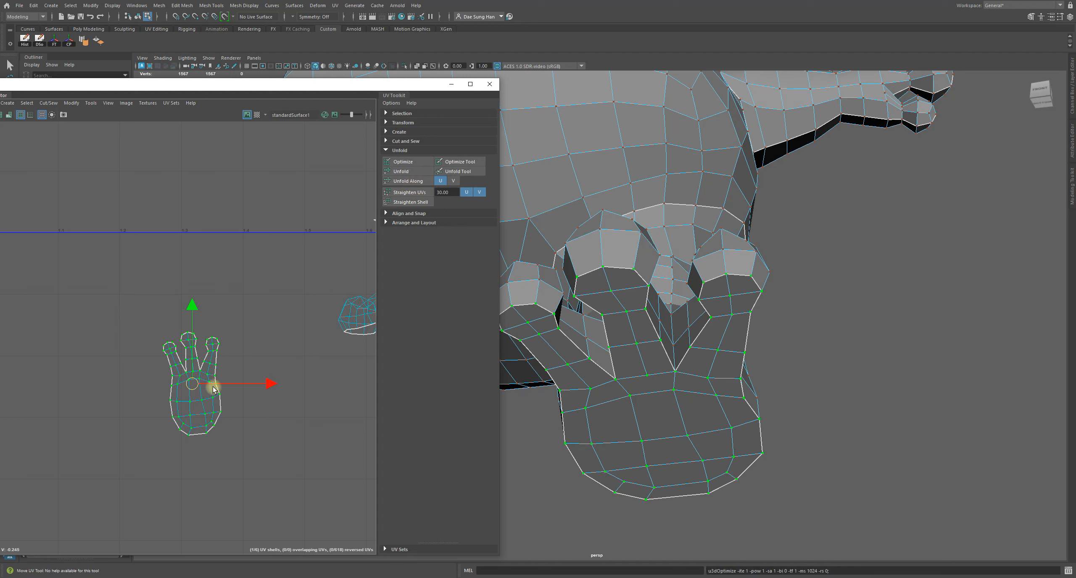
Rotate the sole's UV shell slightly so the foot stands upright, and deselect it
alt+right_drag(254, 400, 146, 377)
alt+middle_drag(146, 377, 79, 337)
key(e)
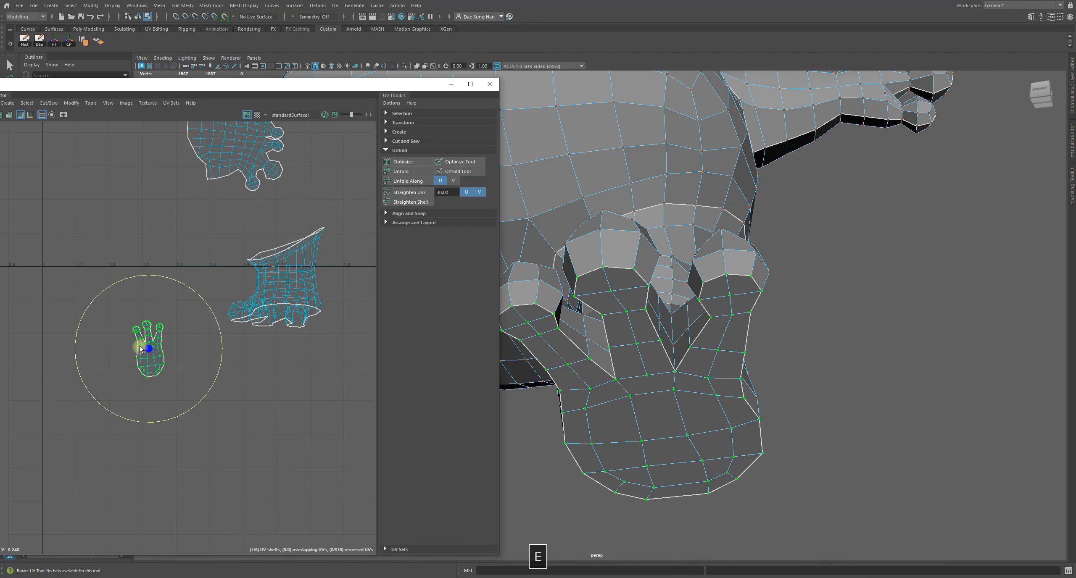
drag(214, 316, 219, 323)
click(262, 377)
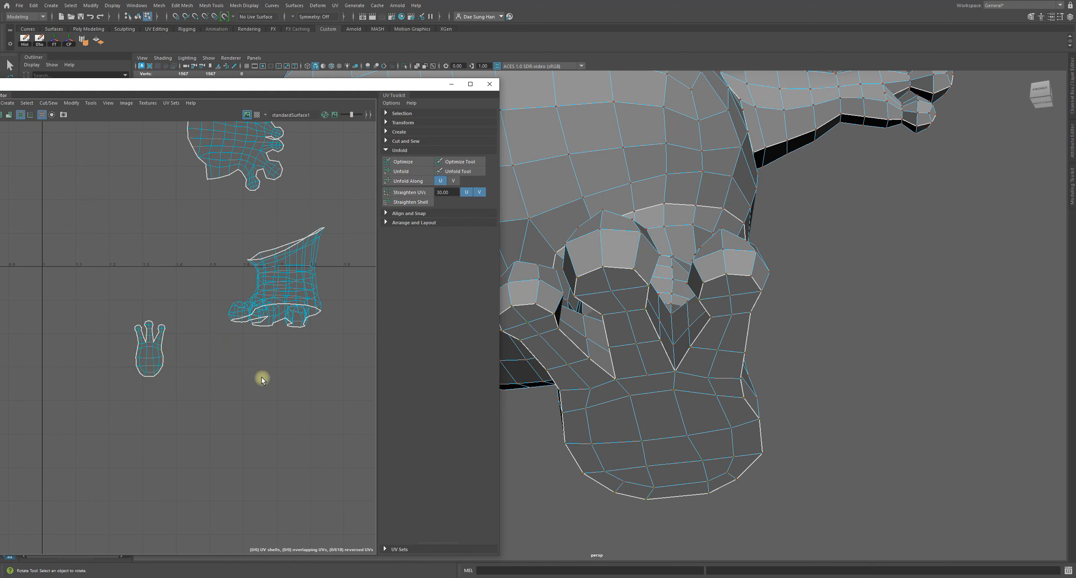
In edge mode, select the line of edges down the back of the leg between its upper seam and the sole seam, and cut the UVs there
alt+right_drag(261, 393, 118, 379)
alt+drag(757, 349, 764, 329)
alt+middle_drag(236, 318, 120, 374)
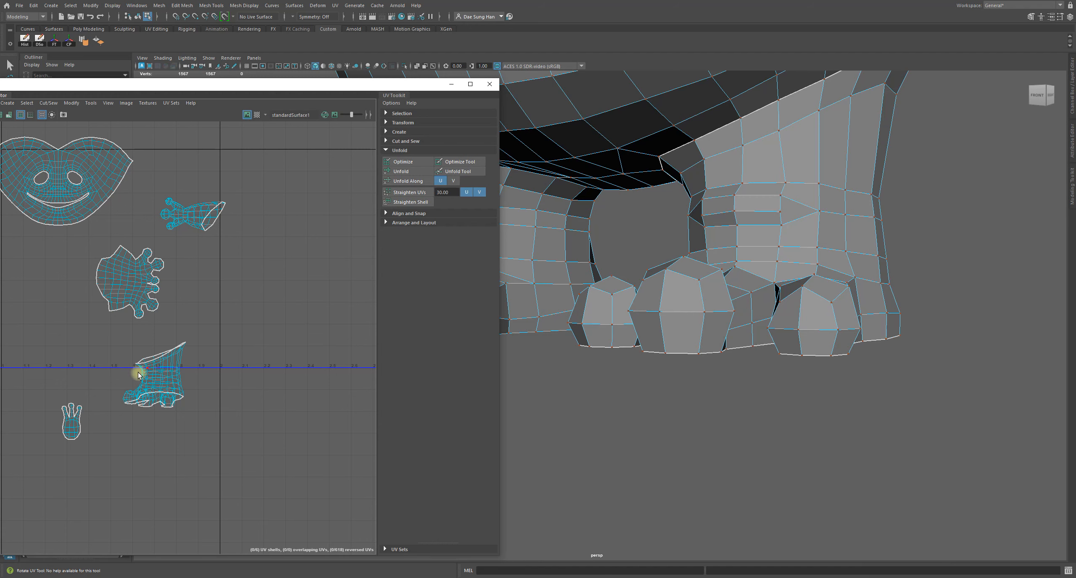
alt+right_drag(139, 374, 243, 413)
alt+middle_drag(243, 413, 204, 319)
right_click(195, 326)
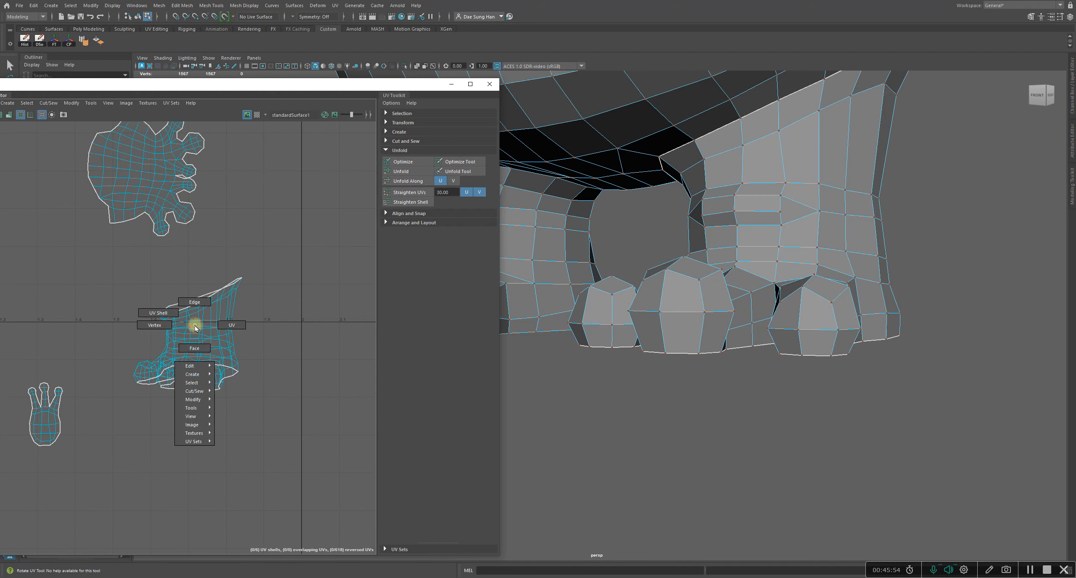
right_drag(195, 326, 194, 303)
alt+right_drag(756, 254, 715, 243)
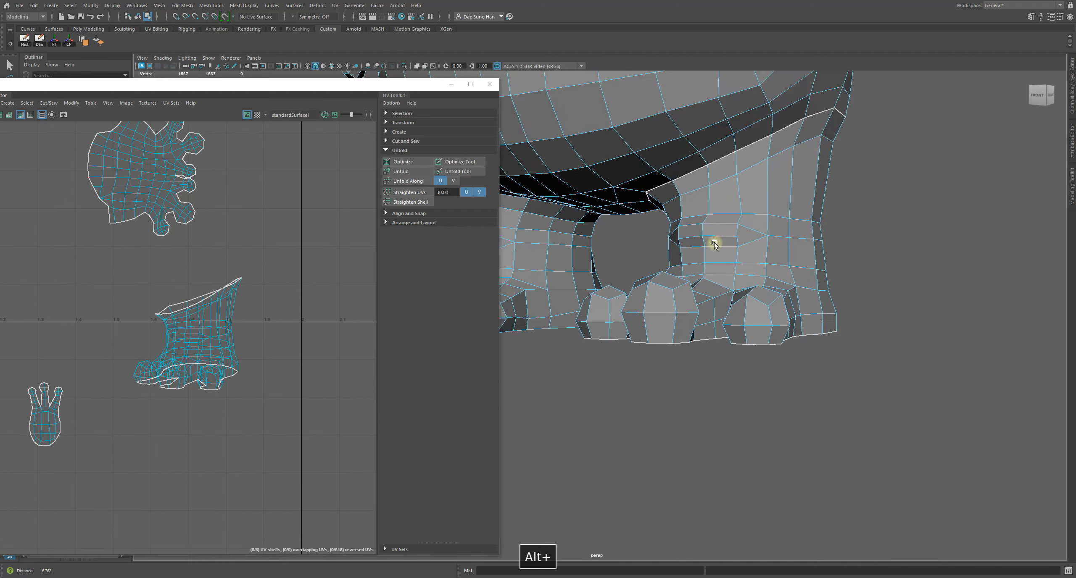
alt+drag(715, 244, 794, 281)
alt+drag(689, 207, 781, 212)
click(760, 189)
click(757, 189)
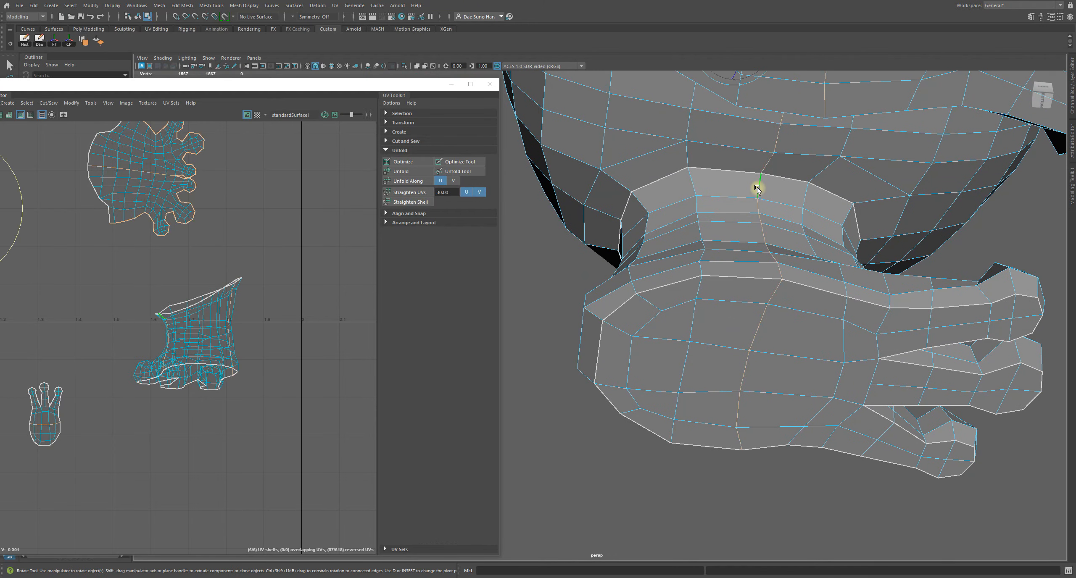
key(q)
shift+double_click(780, 273)
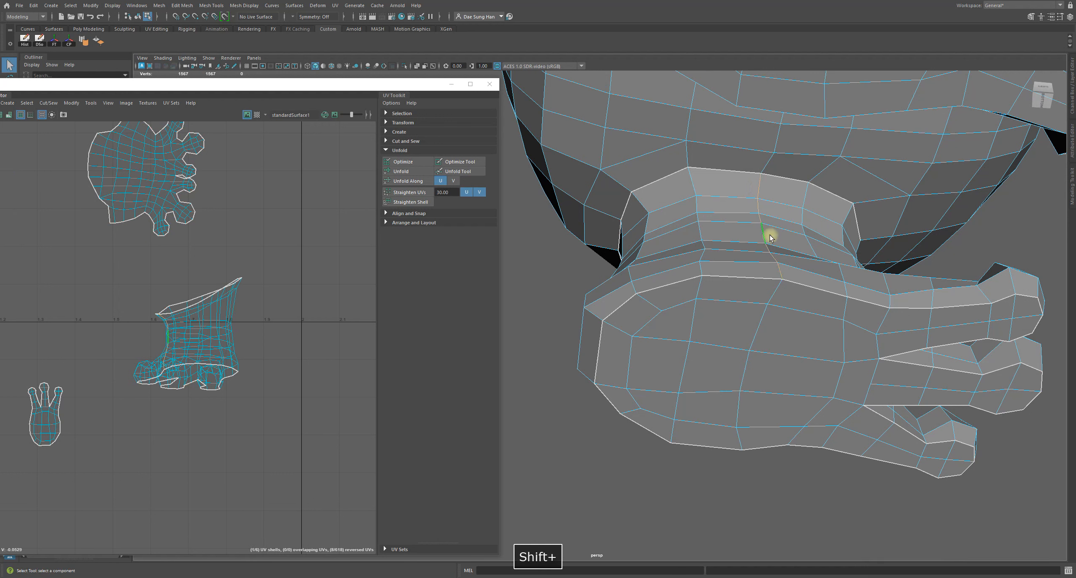
alt+drag(771, 300, 763, 190)
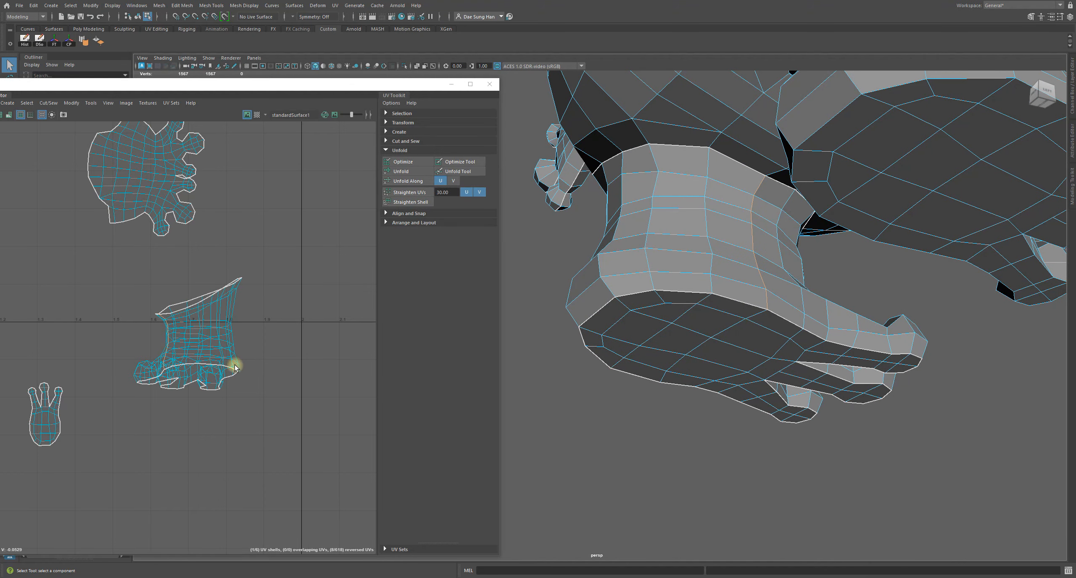
shift+right_drag(250, 332, 265, 318)
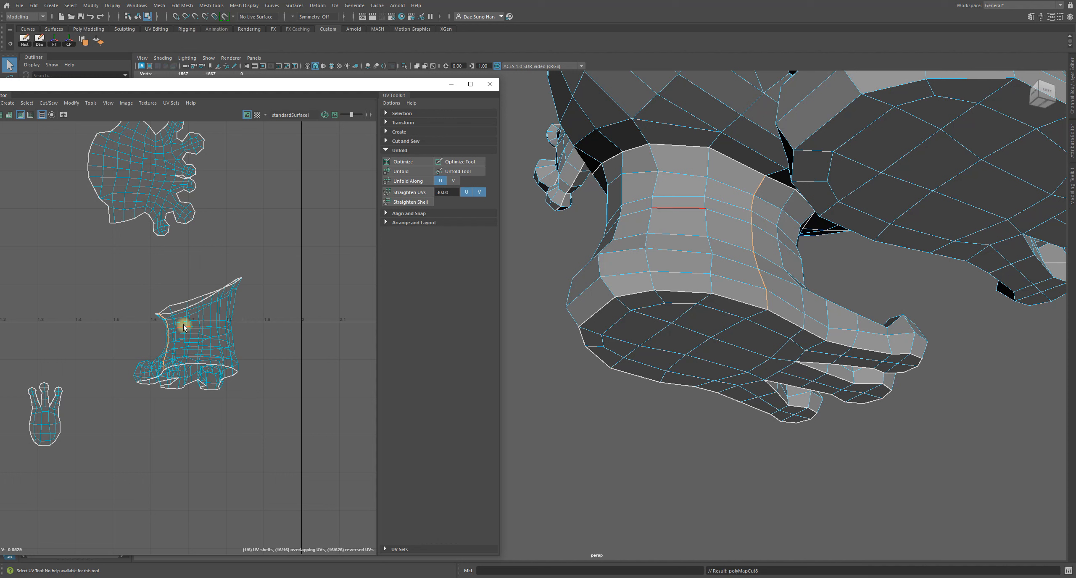
Select all UVs of the leg shell in UV mode, then unfold and optimize them
drag(112, 271, 329, 498)
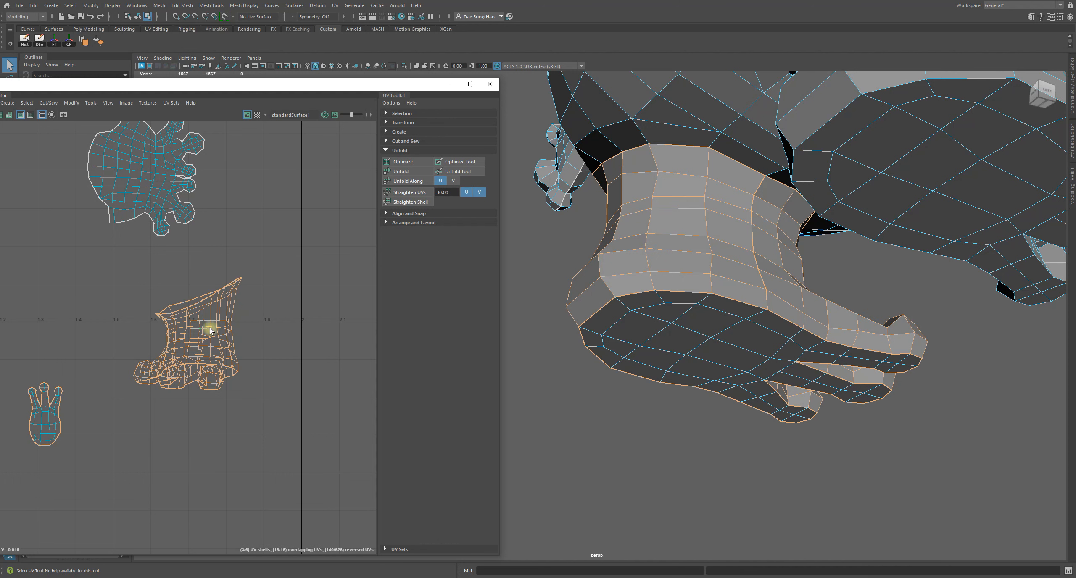
right_drag(210, 331, 236, 337)
drag(295, 428, 123, 252)
key(w)
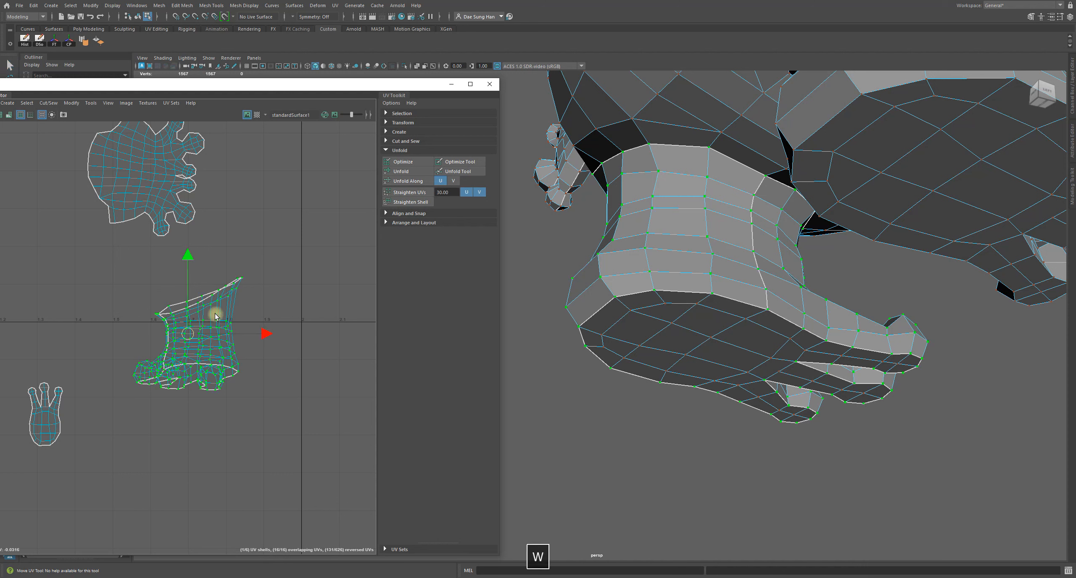
click(411, 172)
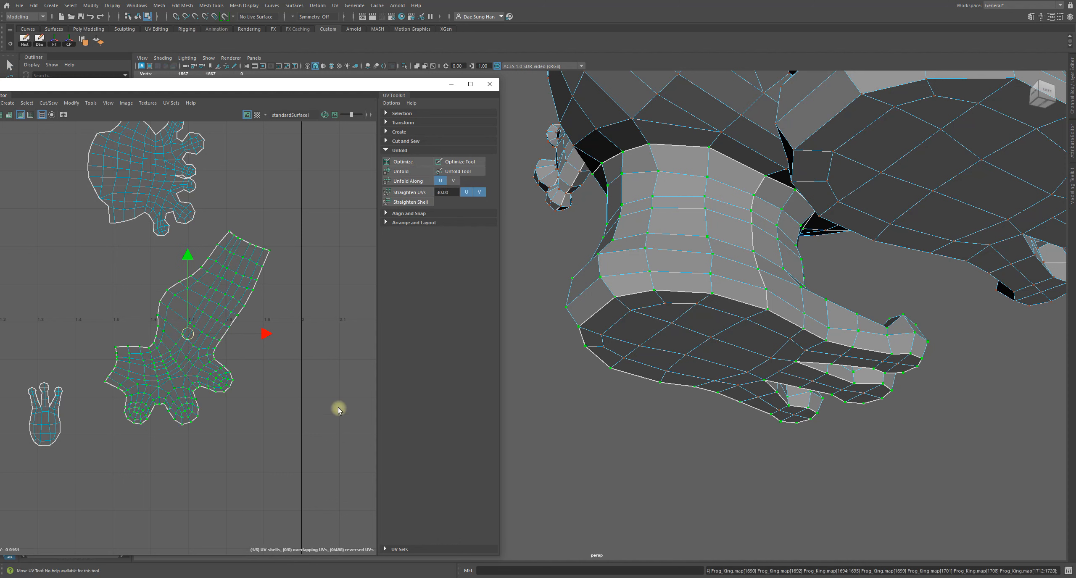
click(404, 162)
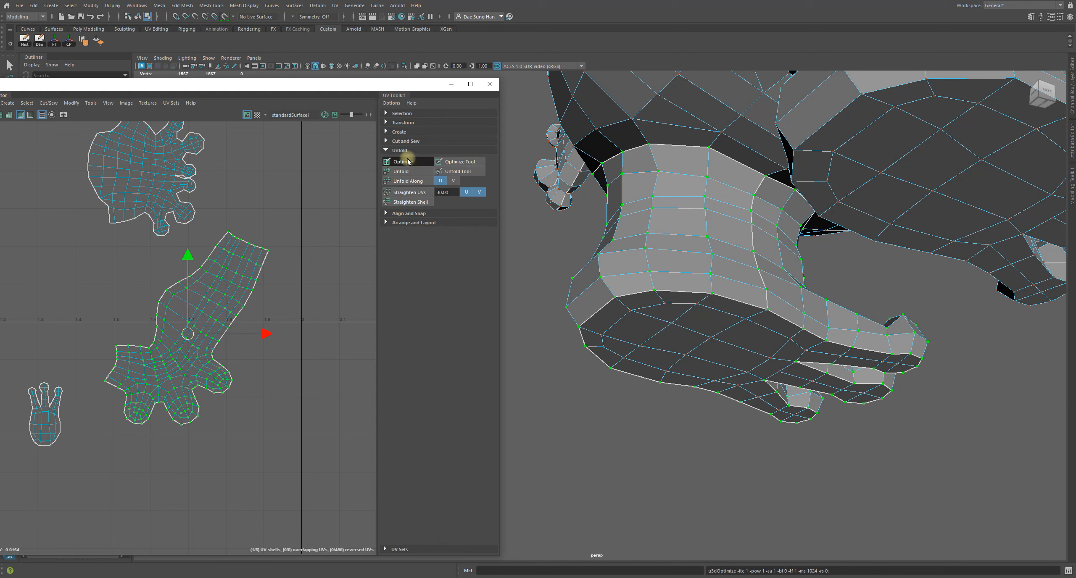
Rotate the unfolded leg shell until it stands nearly upright, and move it down beside the sole shell
alt+middle_drag(185, 360, 207, 305)
alt+right_drag(208, 306, 224, 377)
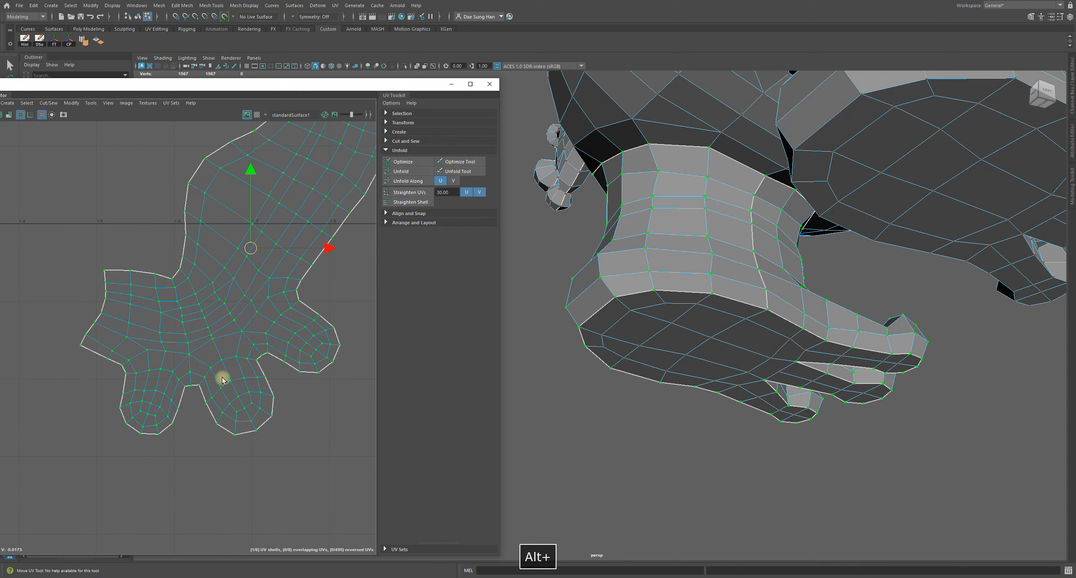
alt+right_drag(279, 402, 213, 322)
alt+middle_drag(332, 286, 279, 393)
alt+right_drag(279, 393, 95, 391)
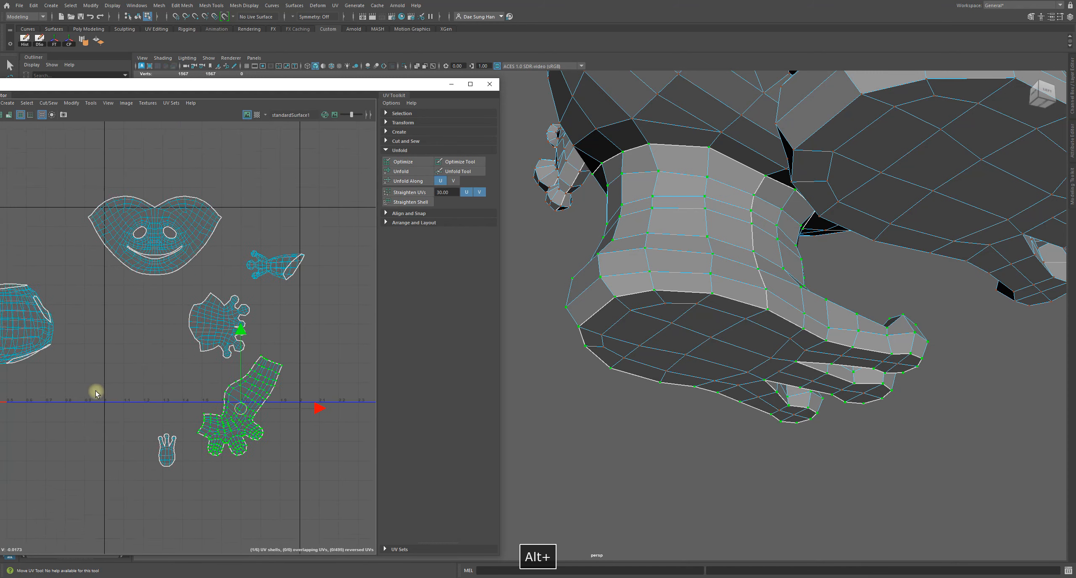
alt+middle_drag(287, 428, 290, 394)
alt+right_drag(290, 396, 318, 386)
key(e)
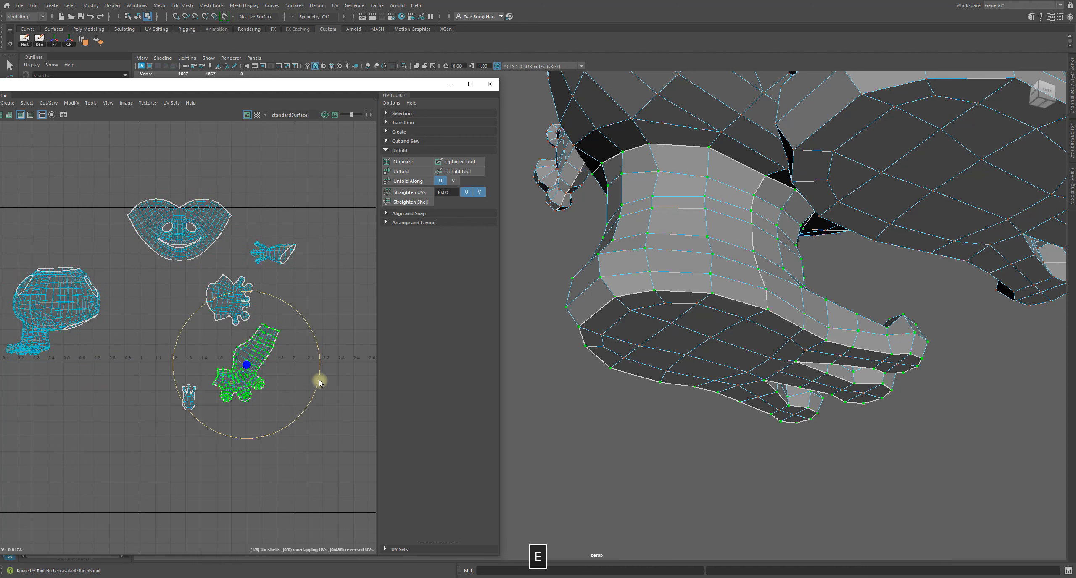
drag(320, 382, 339, 327)
key(w)
drag(247, 364, 248, 404)
alt+drag(776, 305, 798, 332)
alt+drag(694, 404, 437, 442)
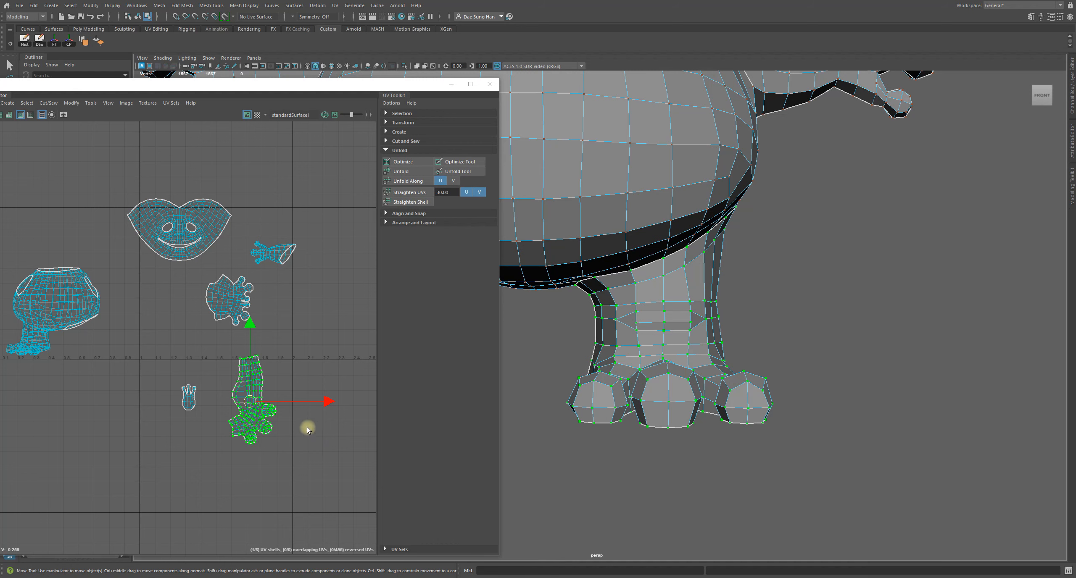
drag(265, 410, 282, 421)
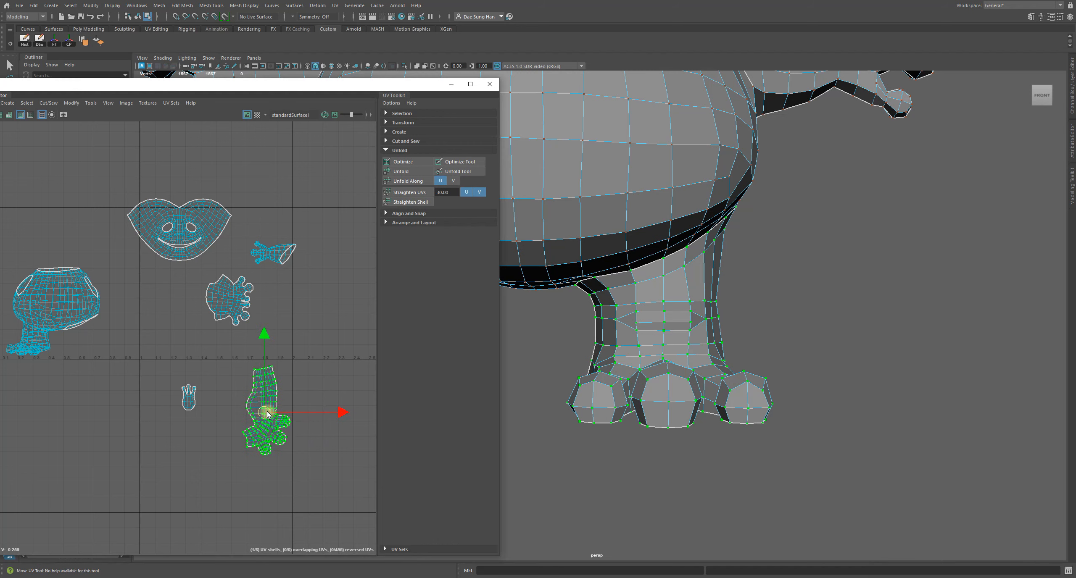
Select the sole's UVs, move the shell down and closer to the leg shell's foot, and deselect it
drag(154, 365, 210, 421)
alt+drag(669, 406, 698, 343)
alt+right_drag(269, 439, 327, 475)
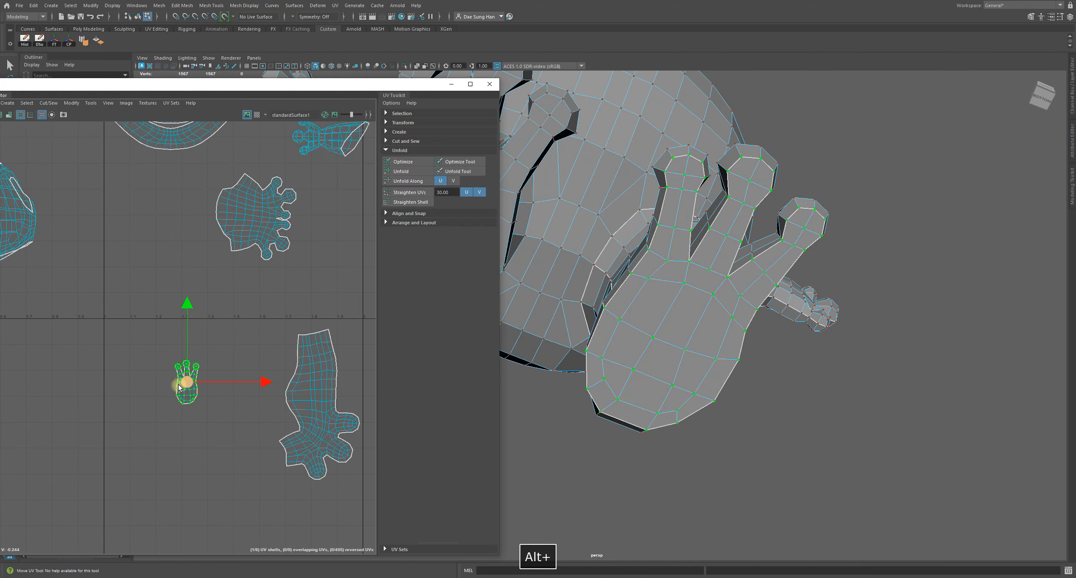
drag(186, 383, 227, 425)
alt+middle_drag(250, 437, 173, 404)
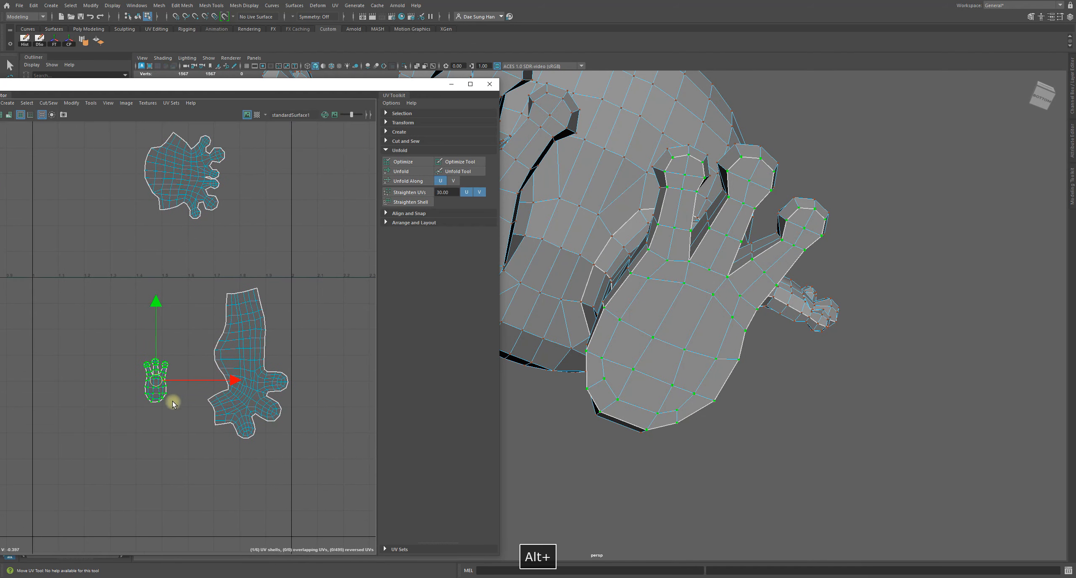
click(169, 416)
drag(100, 338, 180, 416)
alt+right_drag(180, 416, 180, 390)
key(w)
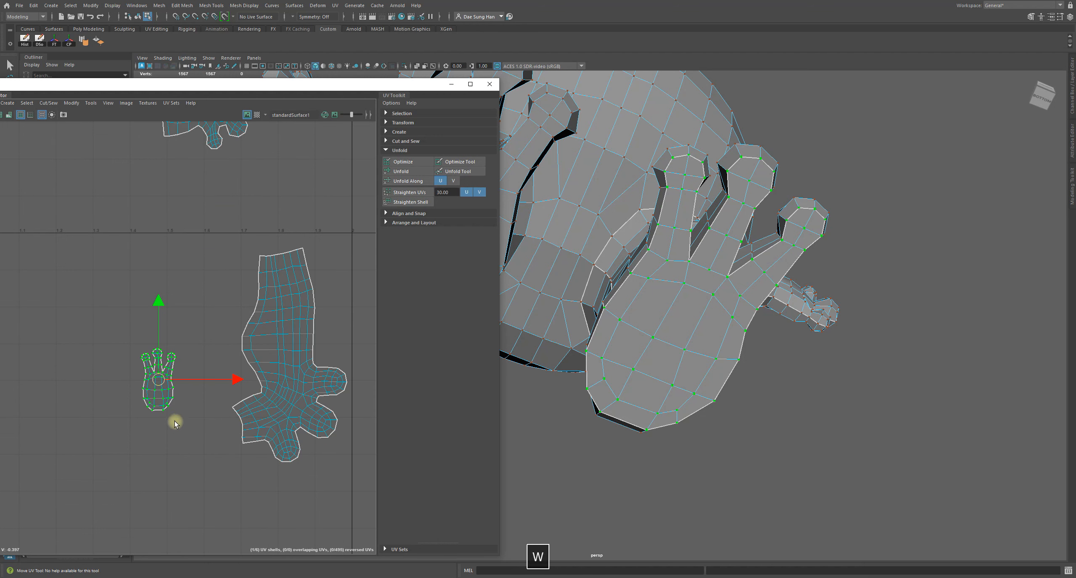
click(175, 420)
Move the body shell below the 0–1 UV tile and the face shell into the tile's upper left area, and deselect
alt+right_drag(113, 334, 163, 365)
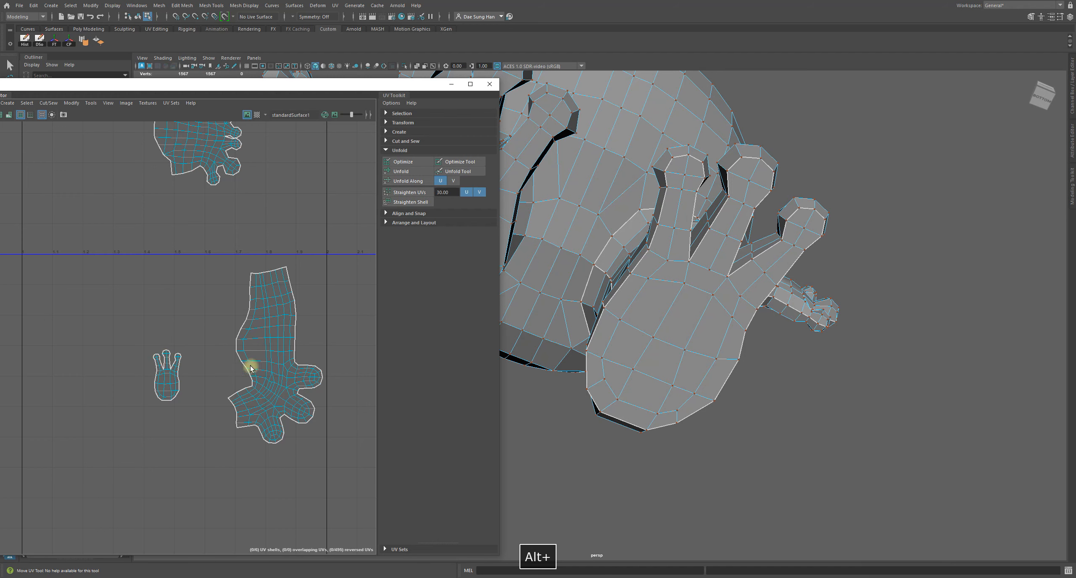
alt+right_drag(278, 358, 195, 318)
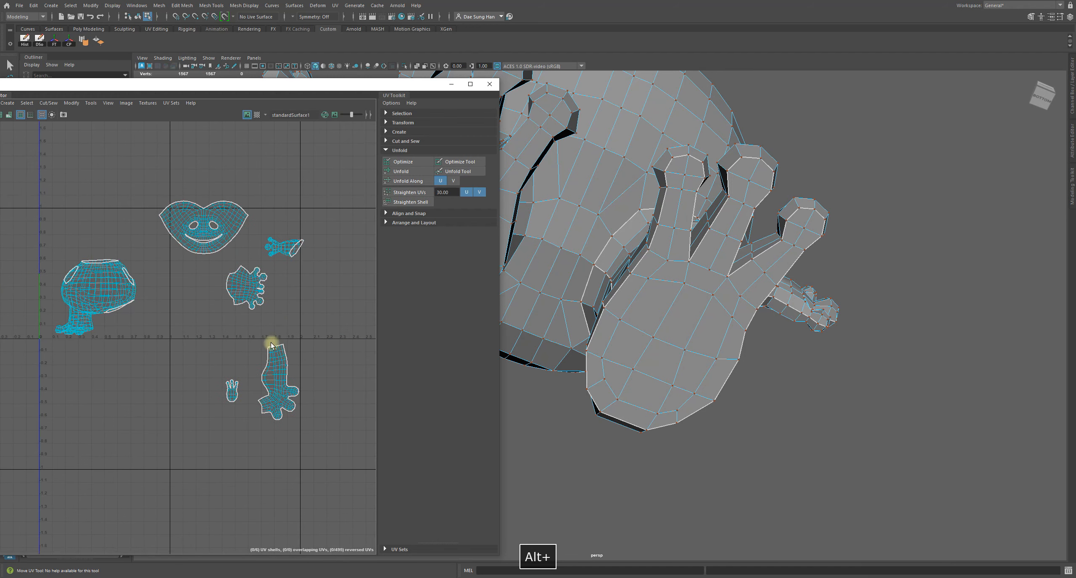
alt+drag(768, 289, 701, 335)
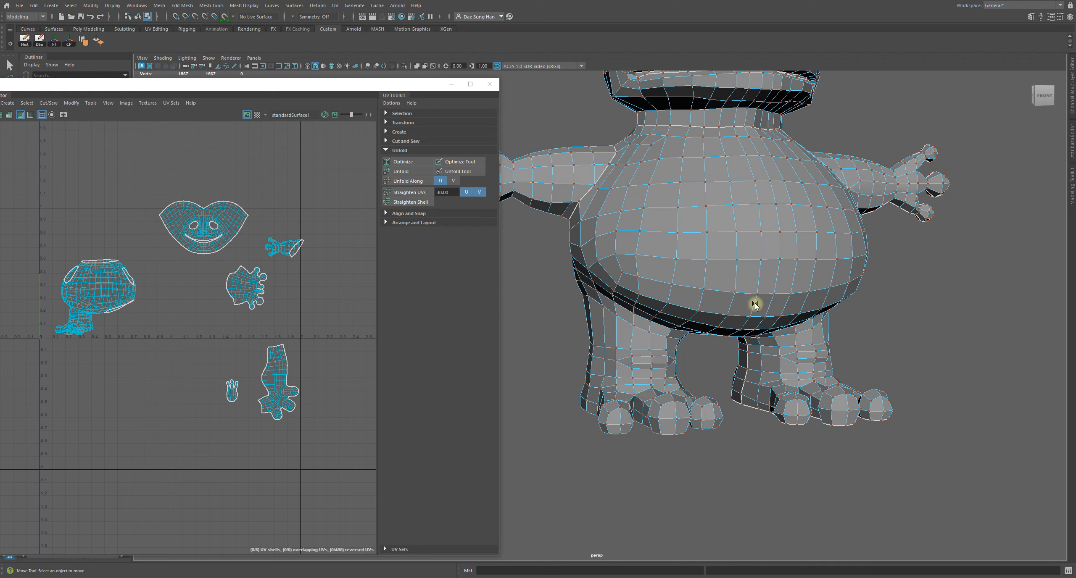
alt+drag(755, 305, 429, 388)
alt+middle_drag(165, 334, 180, 355)
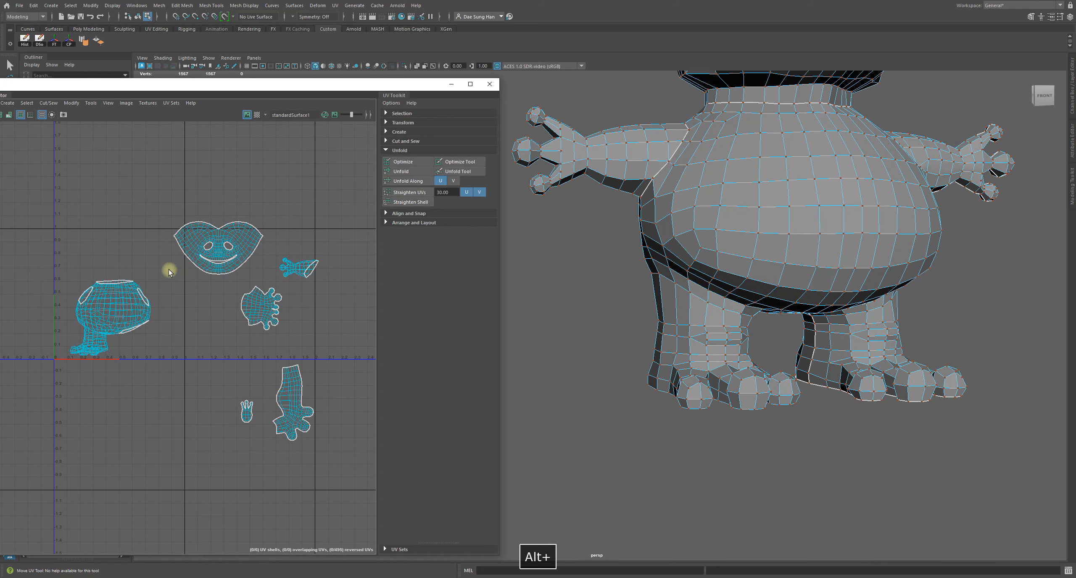
drag(30, 252, 162, 375)
drag(120, 330, 101, 441)
drag(120, 209, 268, 285)
drag(223, 248, 104, 260)
click(268, 372)
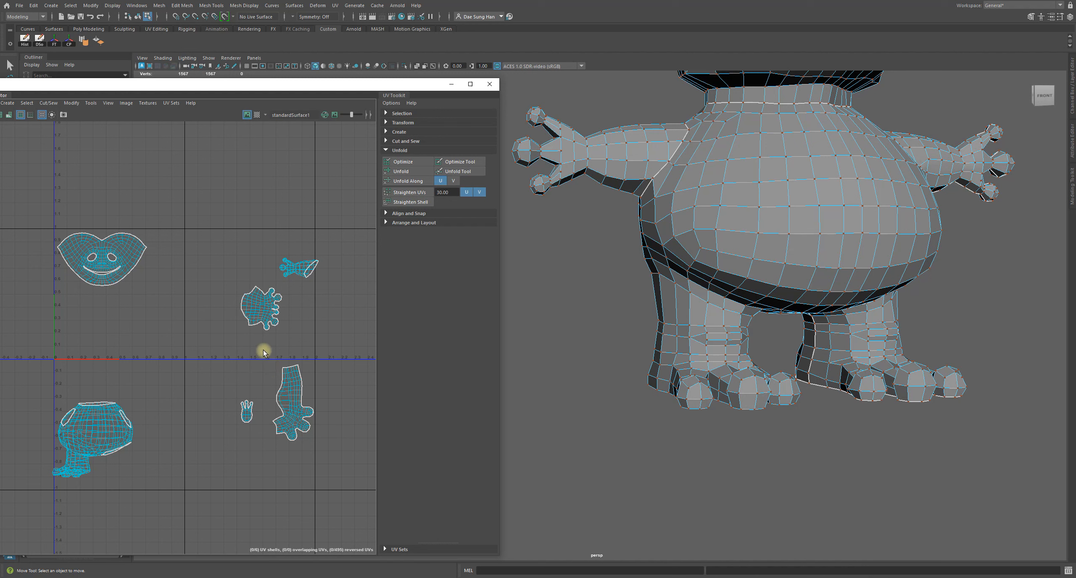
Move the unfolded arm, sole and leg shells into the 0–1 UV tile beside and below the face shell
drag(291, 340, 292, 340)
drag(261, 308, 160, 278)
click(292, 263)
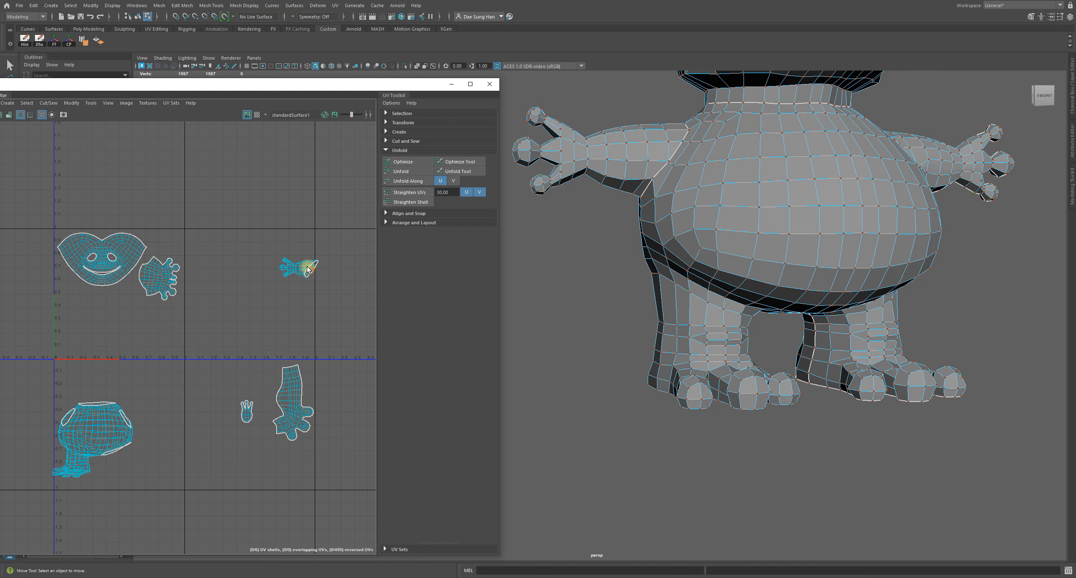
drag(234, 370, 125, 341)
drag(232, 333, 319, 437)
drag(286, 400, 164, 340)
In UV shell selection mode, move the arm shell up beside the face shell, and nudge the two shells slightly apart
alt+right_drag(127, 317, 272, 422)
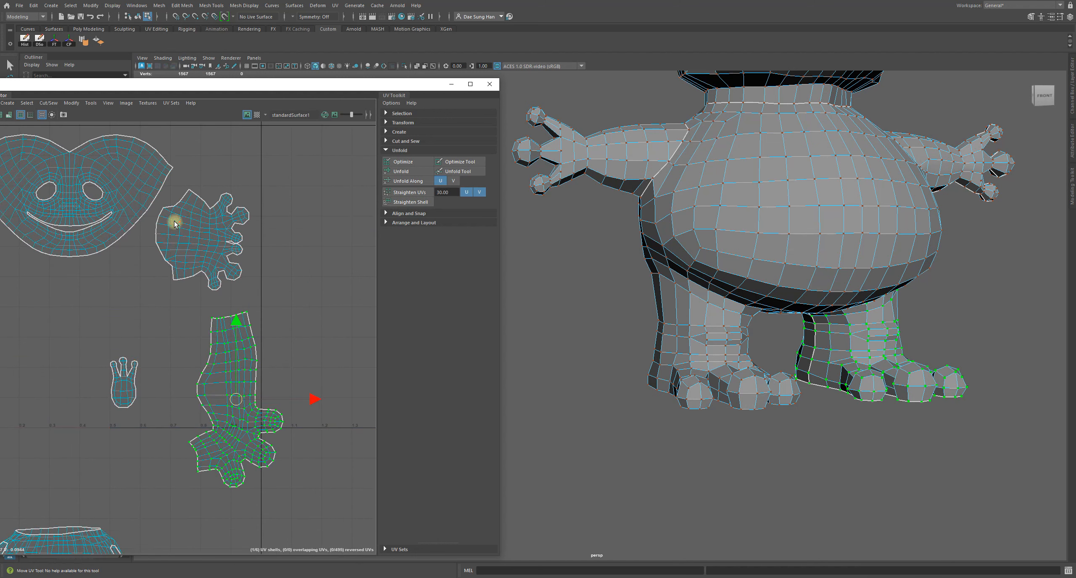
click(415, 113)
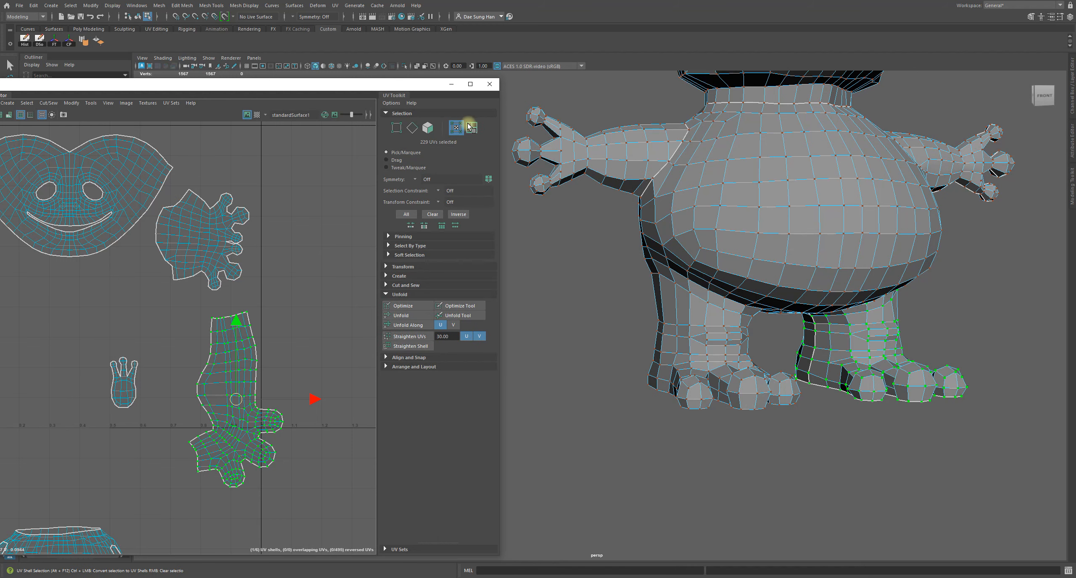
click(472, 128)
click(205, 240)
drag(205, 241, 213, 180)
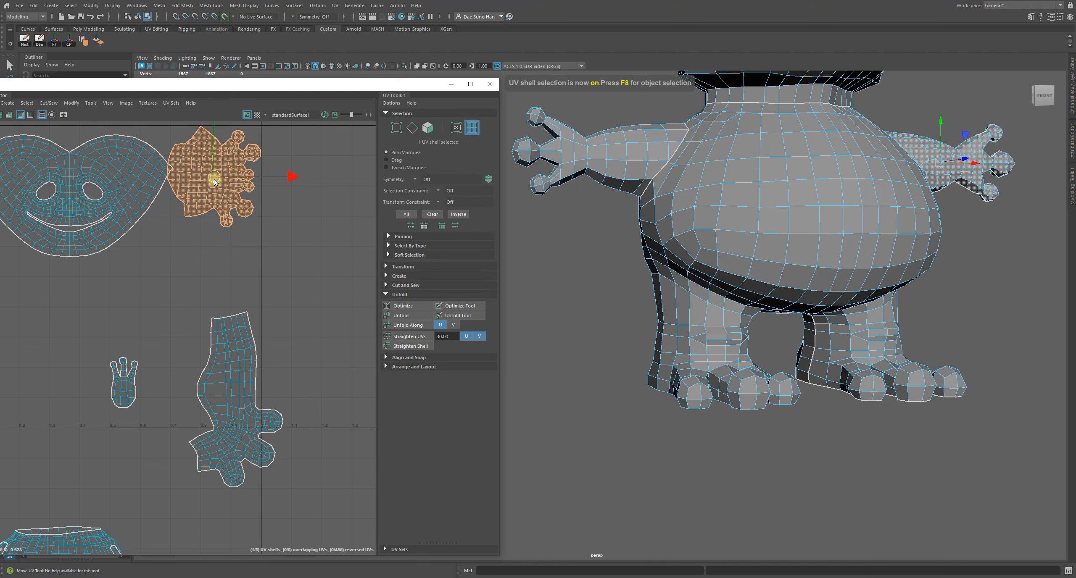
alt+middle_drag(214, 180, 304, 237)
click(176, 249)
drag(160, 253, 154, 250)
click(302, 233)
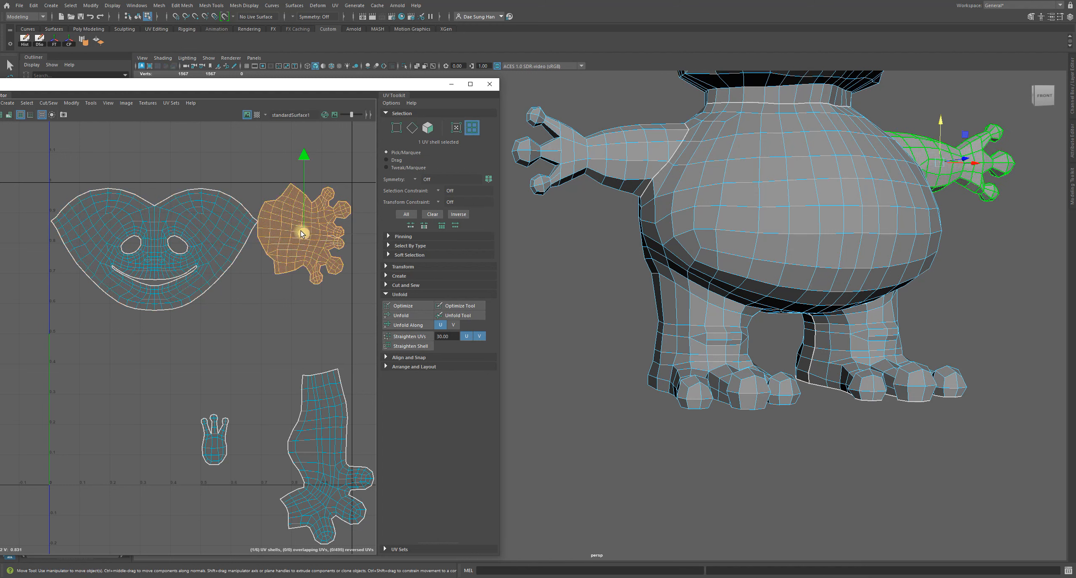
drag(302, 233, 308, 235)
alt+middle_drag(277, 339, 247, 296)
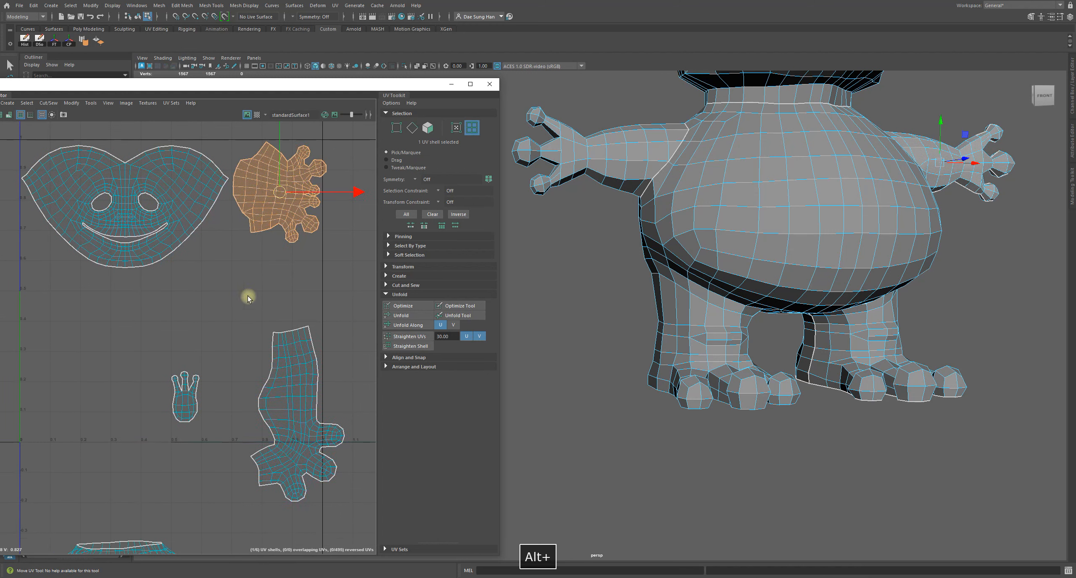
Move the leg shell up under the arm shell, fully inside the 0–1 tile, place the sole shell beside its foot, and deselect
click(300, 446)
drag(299, 414, 267, 344)
click(185, 397)
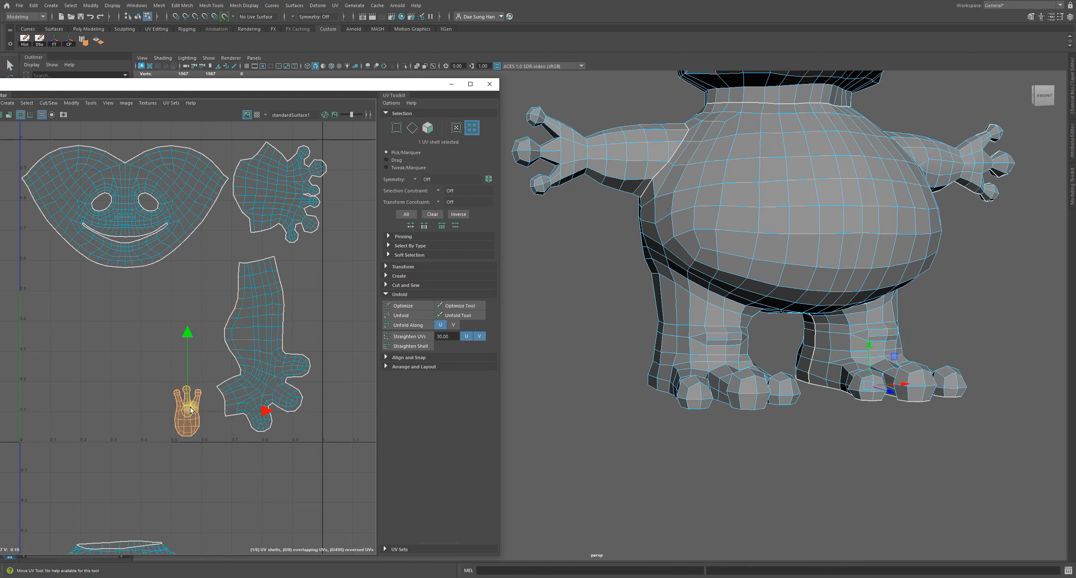
click(247, 472)
Nudge the arm shell slightly toward the face shell, and shift the face shell slightly inward from the tile's left border
alt+middle_drag(274, 309, 213, 399)
click(227, 294)
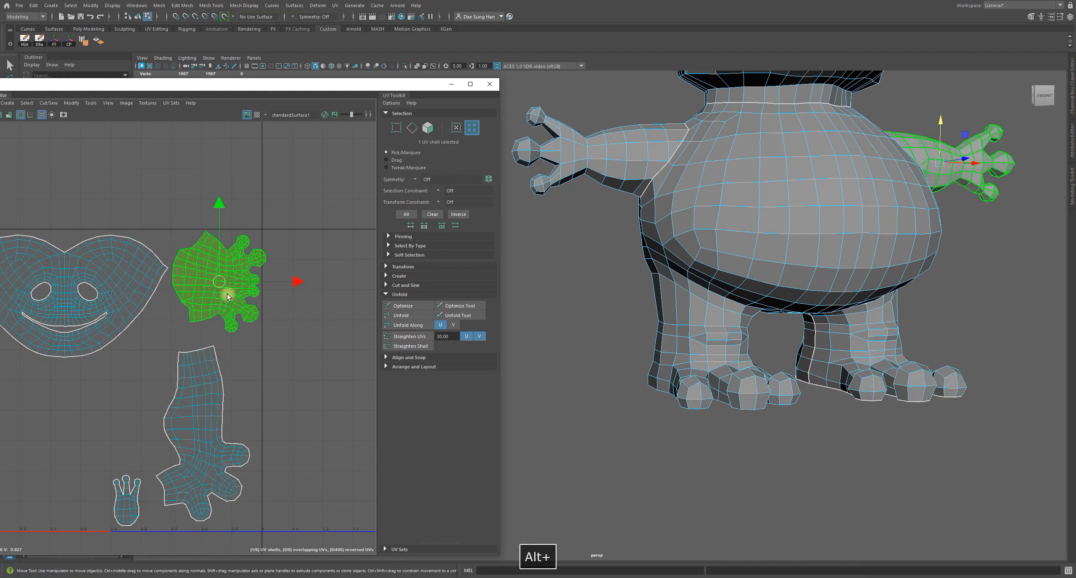
drag(220, 282, 212, 281)
alt+middle_drag(166, 327, 242, 335)
click(181, 306)
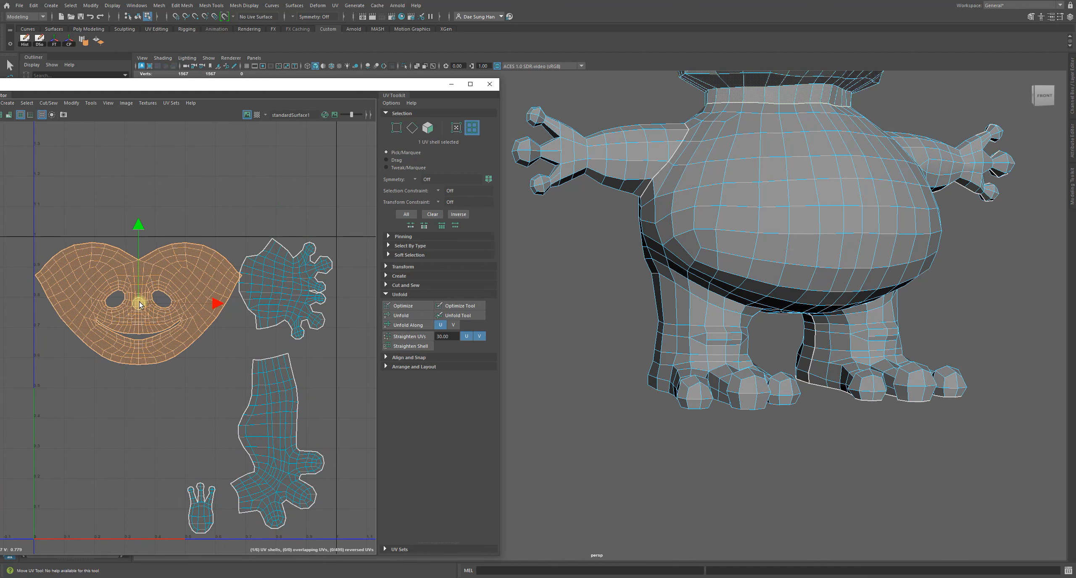
drag(140, 304, 142, 304)
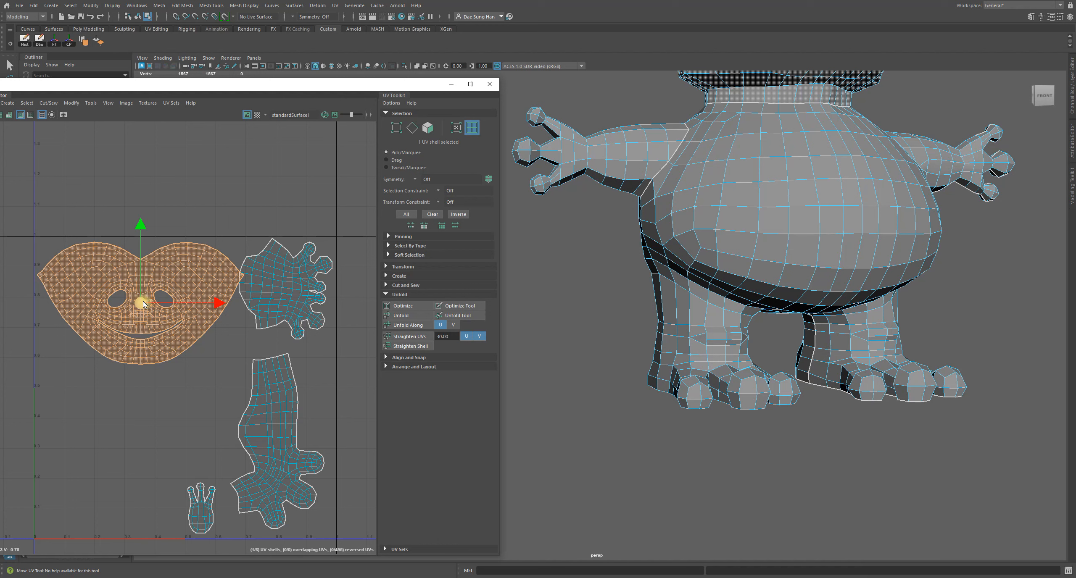
Scale the arm shell down slightly, leaving a small gap between it and the face shell, and deselect it
click(311, 288)
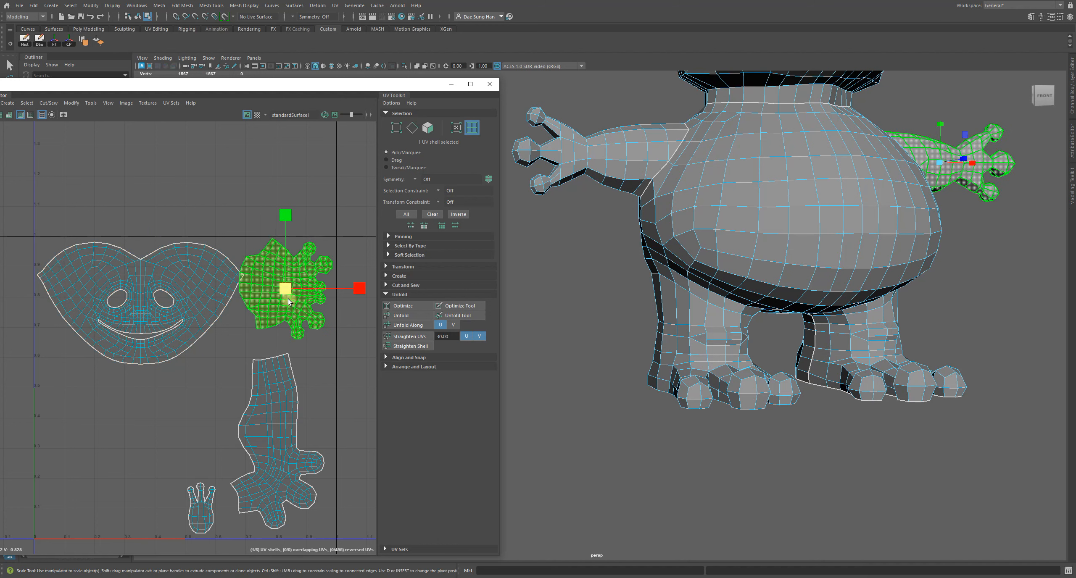
key(r)
drag(288, 290, 294, 287)
key(w)
click(292, 342)
Move the small sole shell slightly up and closer to the foot of the leg shell, and clear the selection
alt+middle_drag(290, 409, 290, 344)
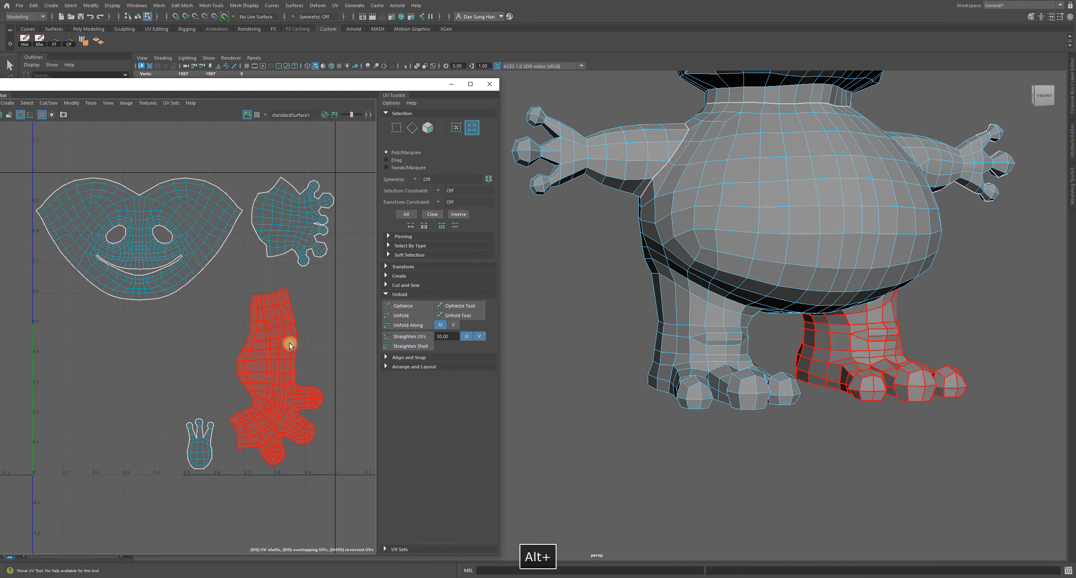
click(286, 385)
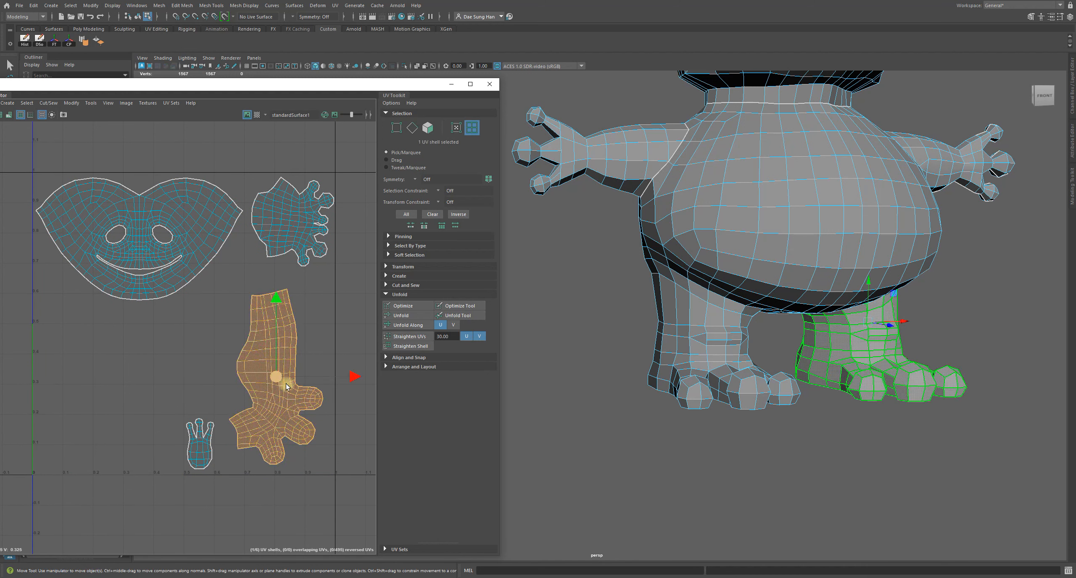
click(185, 449)
key(w)
click(201, 459)
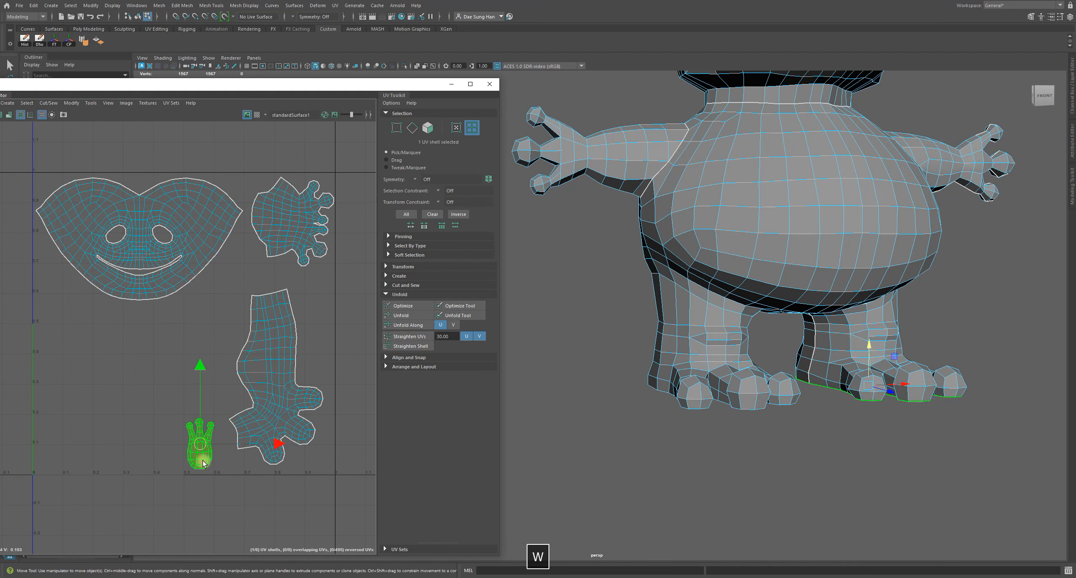
drag(200, 445, 208, 433)
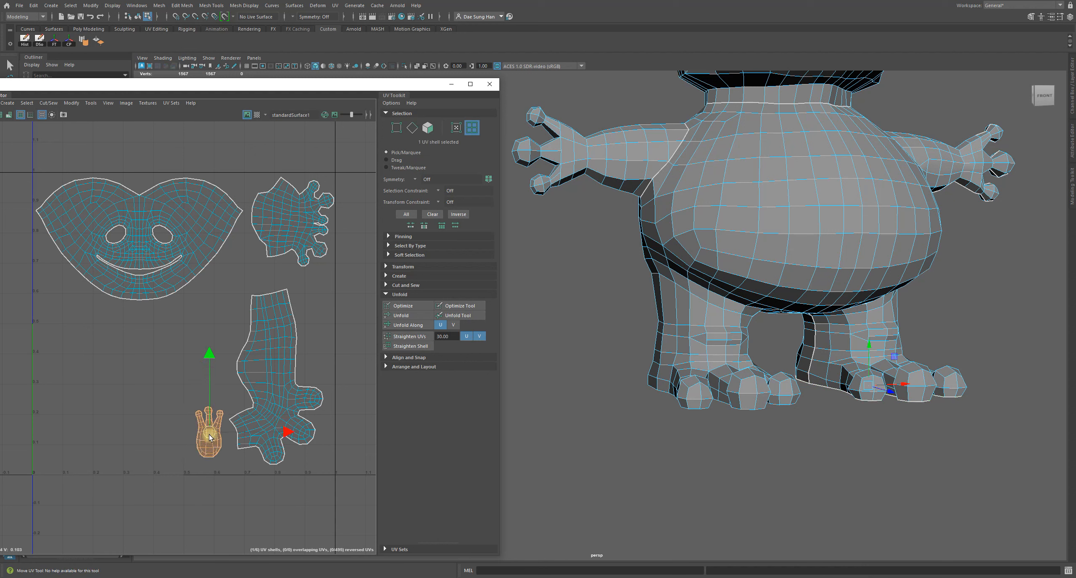
click(298, 499)
Move the UV Editor window so the Outliner's object names are uncovered, and return the frog king body to object selection mode
alt+right_drag(293, 444, 258, 422)
alt+middle_drag(258, 422, 236, 394)
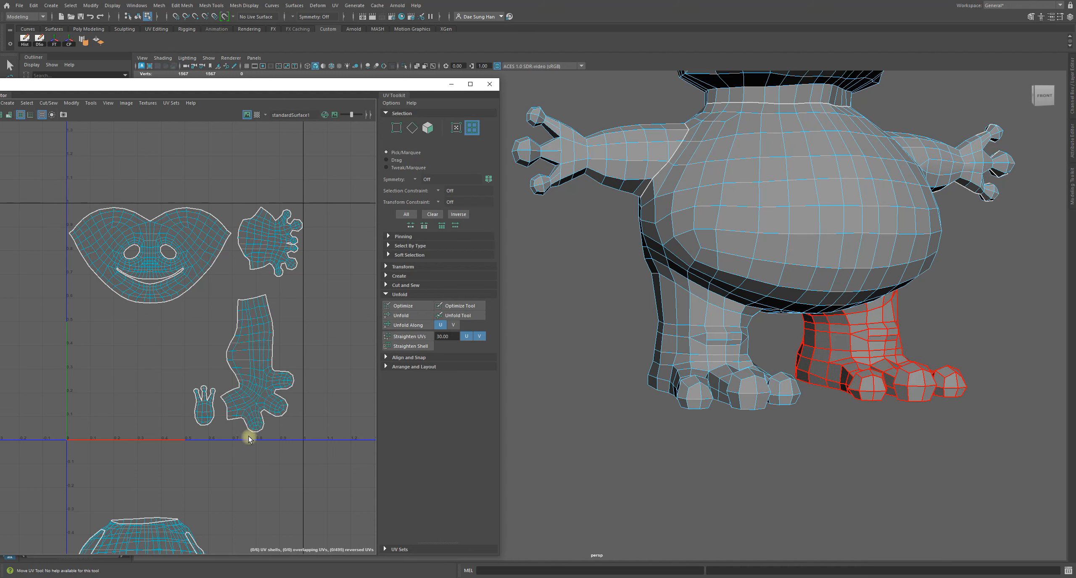
alt+right_drag(327, 426, 217, 425)
alt+middle_drag(237, 506, 182, 362)
alt+right_drag(227, 315, 84, 313)
alt+middle_drag(129, 326, 129, 358)
drag(284, 87, 375, 72)
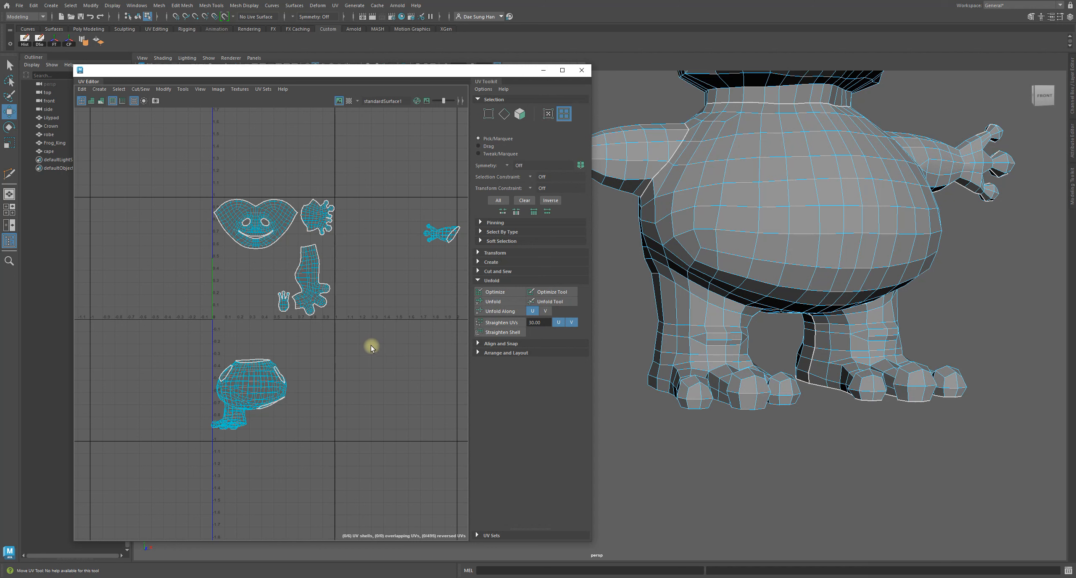
right_drag(759, 250, 830, 194)
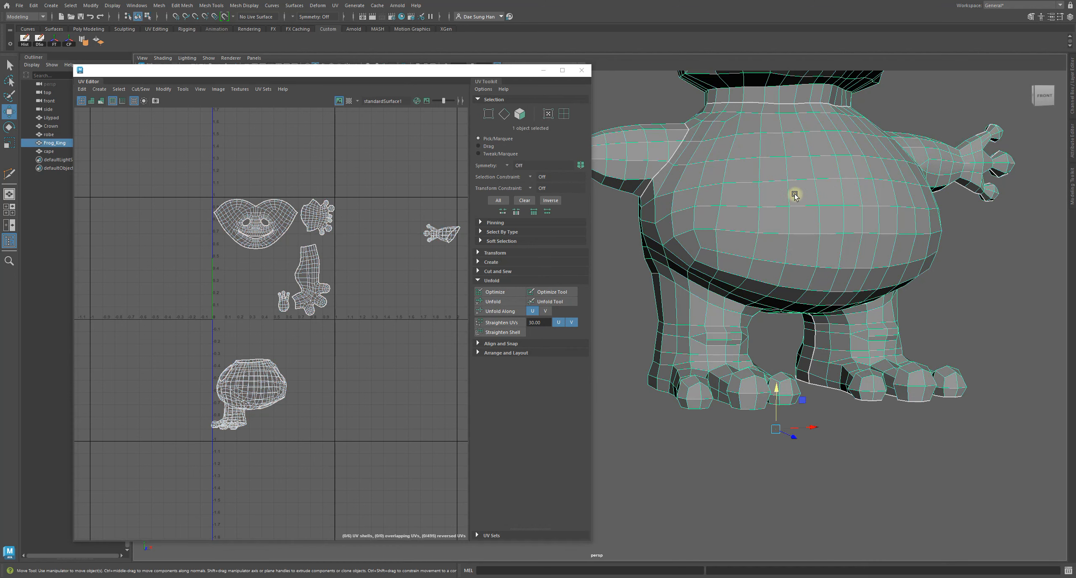